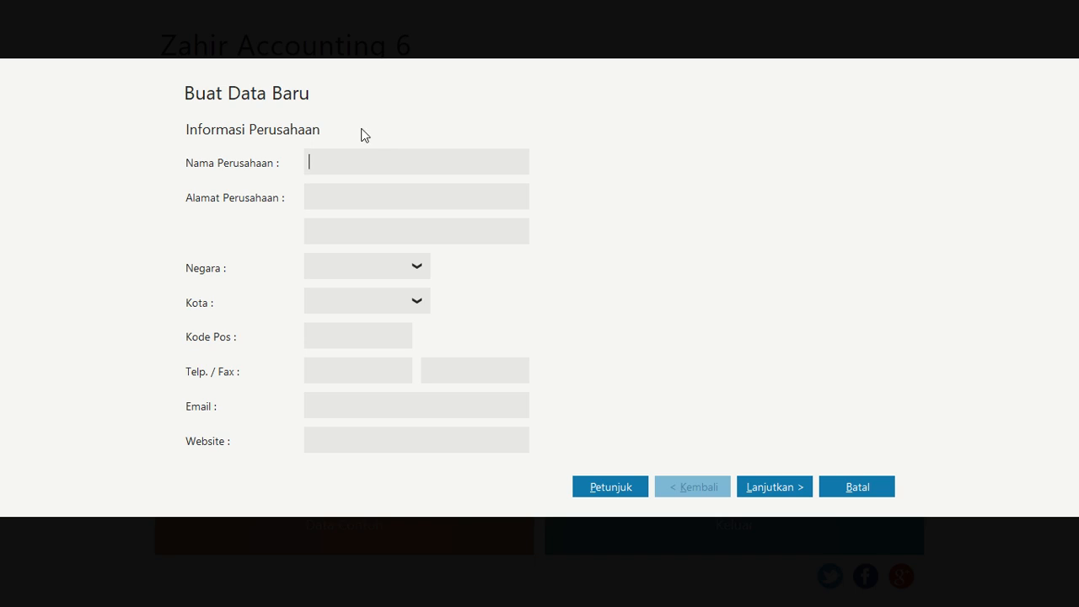
# Enter the company name Gaya Fashion Style in the new data wizard
pyautogui.write('g')
pyautogui.press('capslock')
pyautogui.write('SYA')
pyautogui.press('BackSpace')
pyautogui.press('BackSpace')
pyautogui.press('BackSpace')
pyautogui.press('BackSpace')
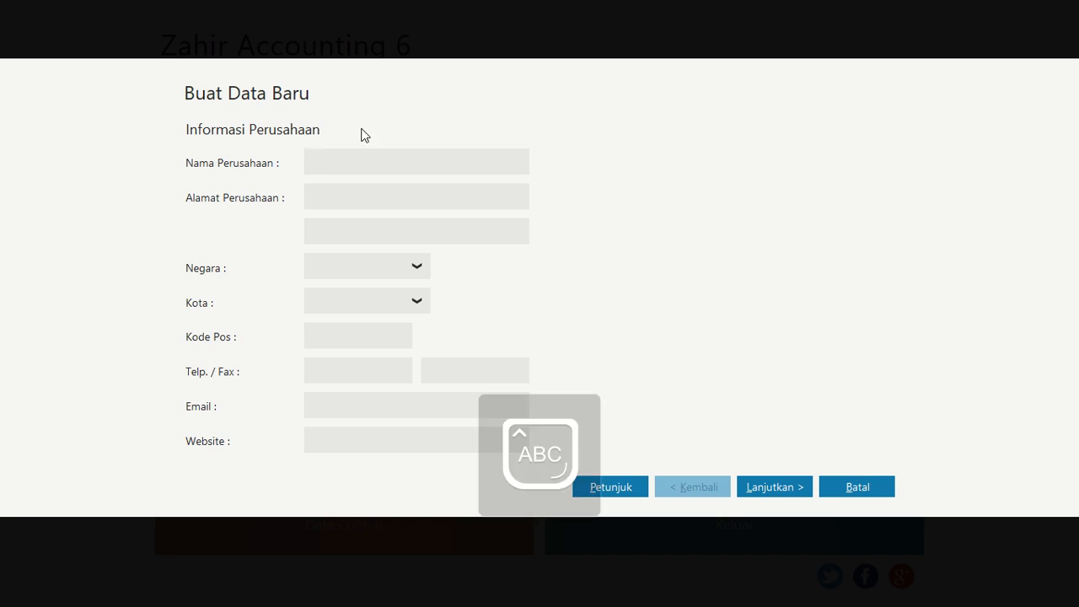
pyautogui.write('G')
pyautogui.press('capslock')
pyautogui.write('aya ')
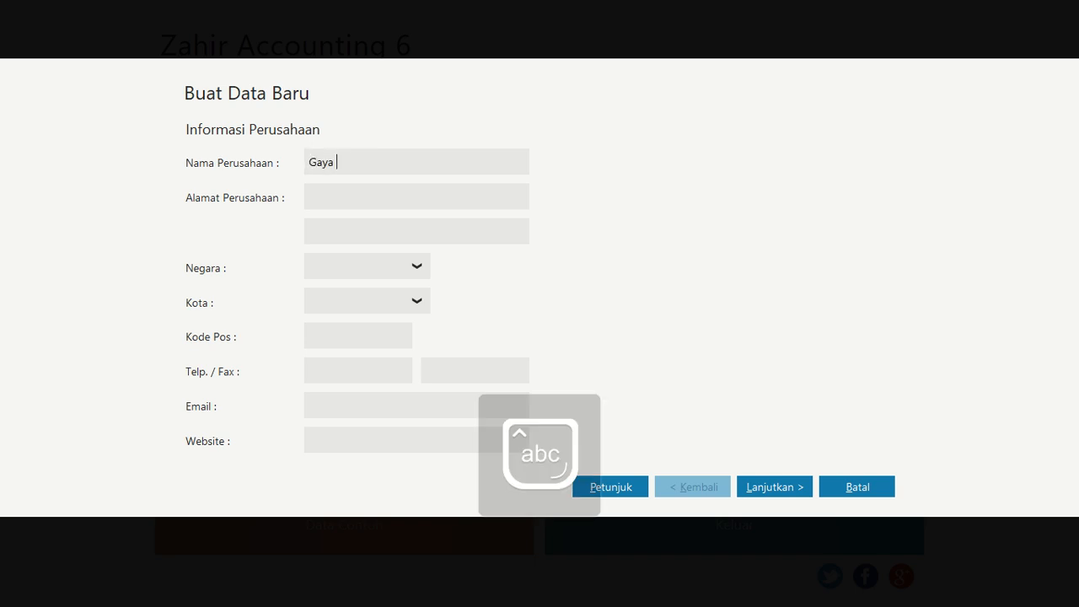
pyautogui.write('FAshion')
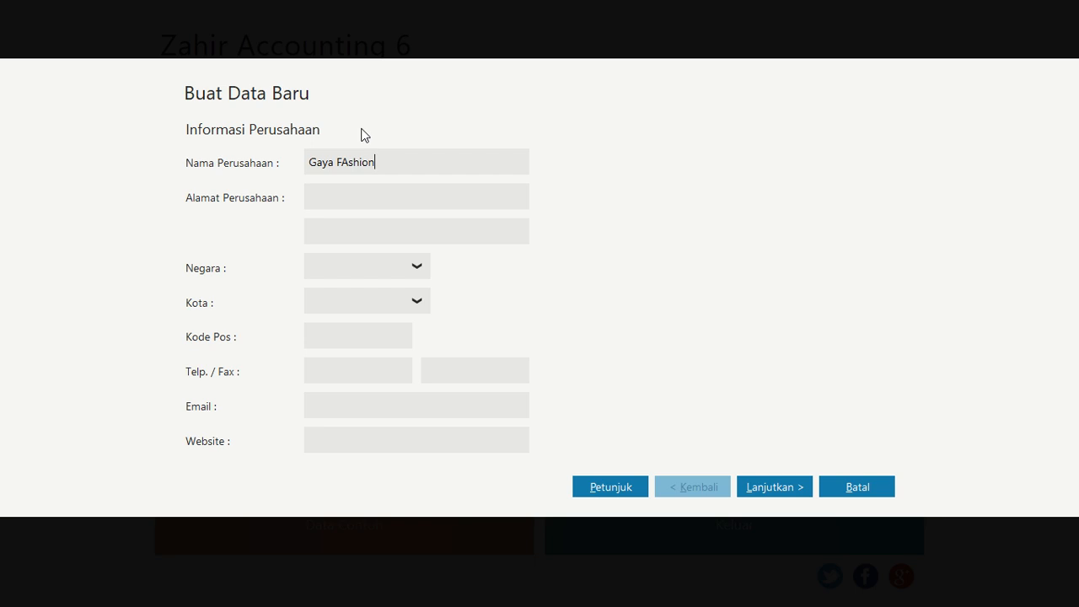
pyautogui.press('BackSpace')
pyautogui.press('BackSpace')
pyautogui.press('BackSpace')
pyautogui.press('BackSpace')
pyautogui.press('BackSpace')
pyautogui.press('BackSpace')
pyautogui.write('ashion Style')
# Fill in the company's street address on the first address line
pyautogui.press('Tab')
pyautogui.write('Jalan Kemb')
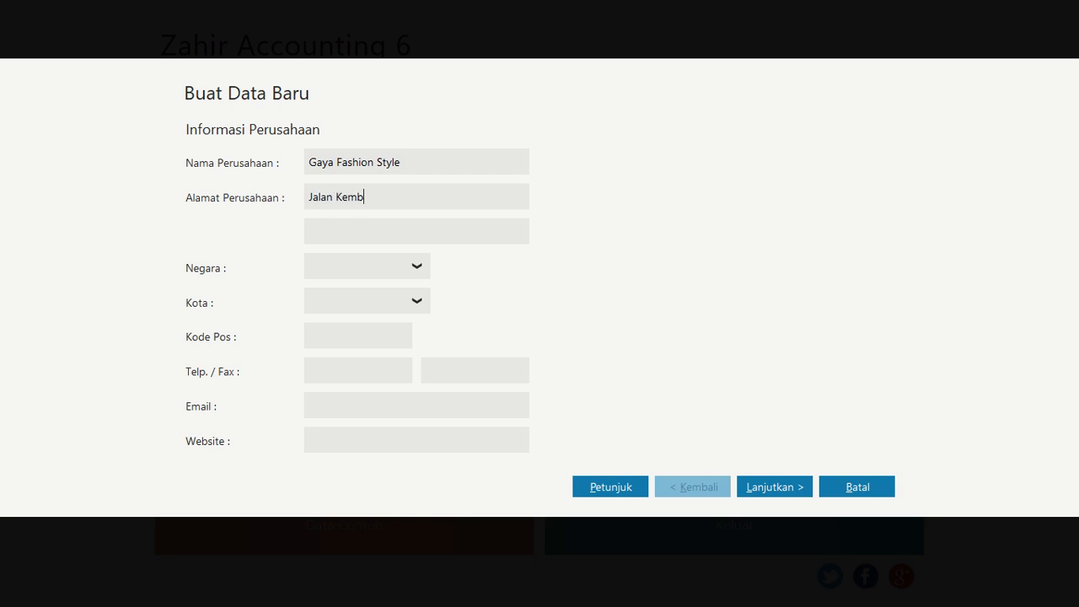
pyautogui.write('ang ')
pyautogui.write('Jaya No')
pyautogui.write('. 21')
pyautogui.write(' Jak')
pyautogui.press('BackSpace')
pyautogui.press('BackSpace')
pyautogui.press('BackSpace')
# Set the country to Indonesia and the city to Jakarta
pyautogui.click(418, 266)
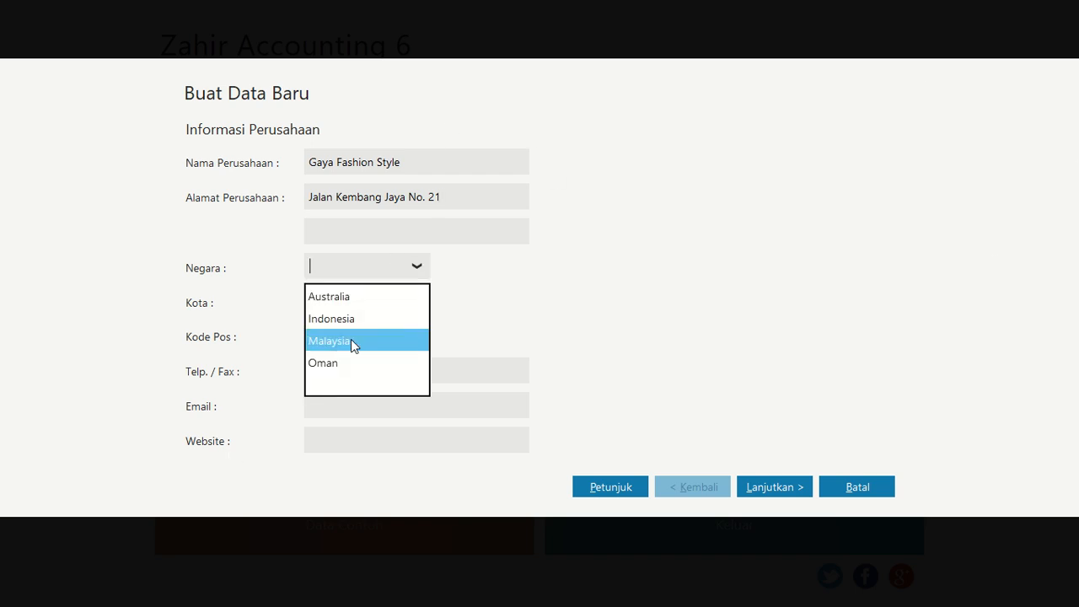
pyautogui.click(349, 320)
pyautogui.click(415, 301)
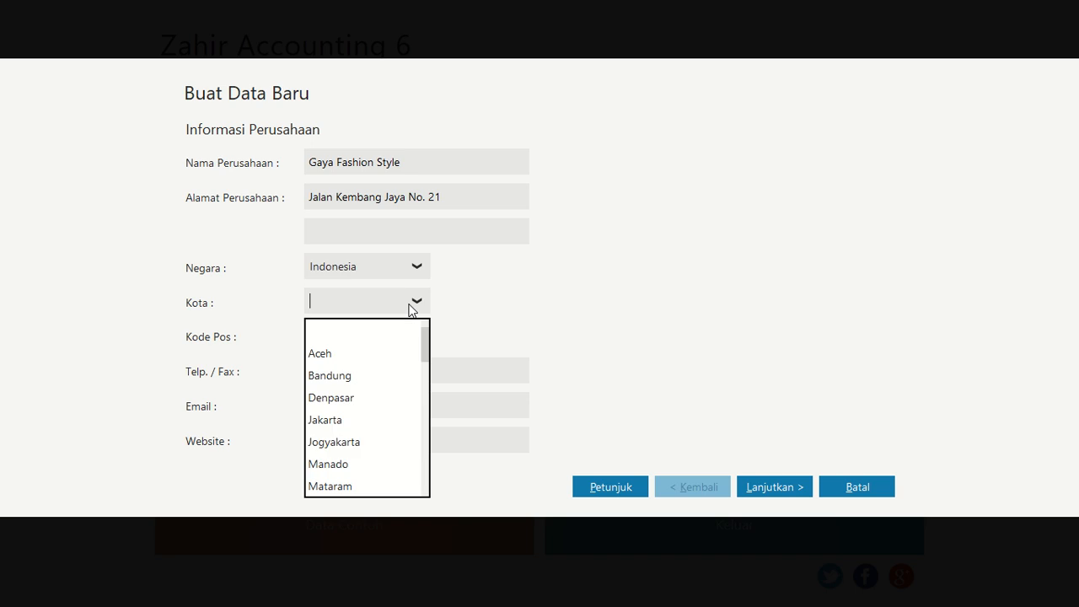
pyautogui.click(363, 422)
pyautogui.click(346, 333)
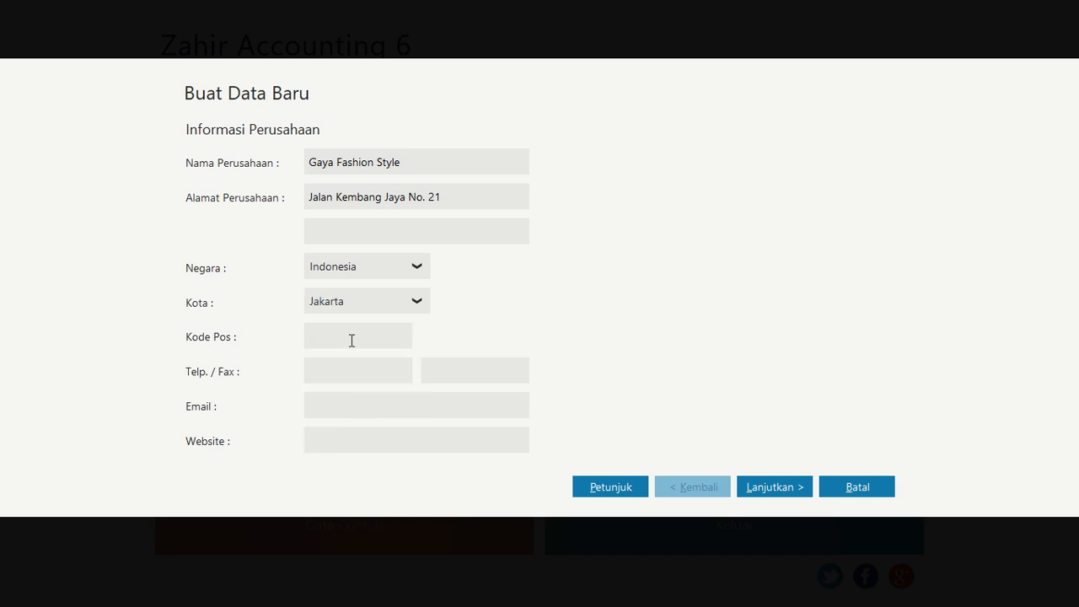
# Enter the company's postal code and continue to the accounting period page
pyautogui.write('19108')
pyautogui.click(767, 494)
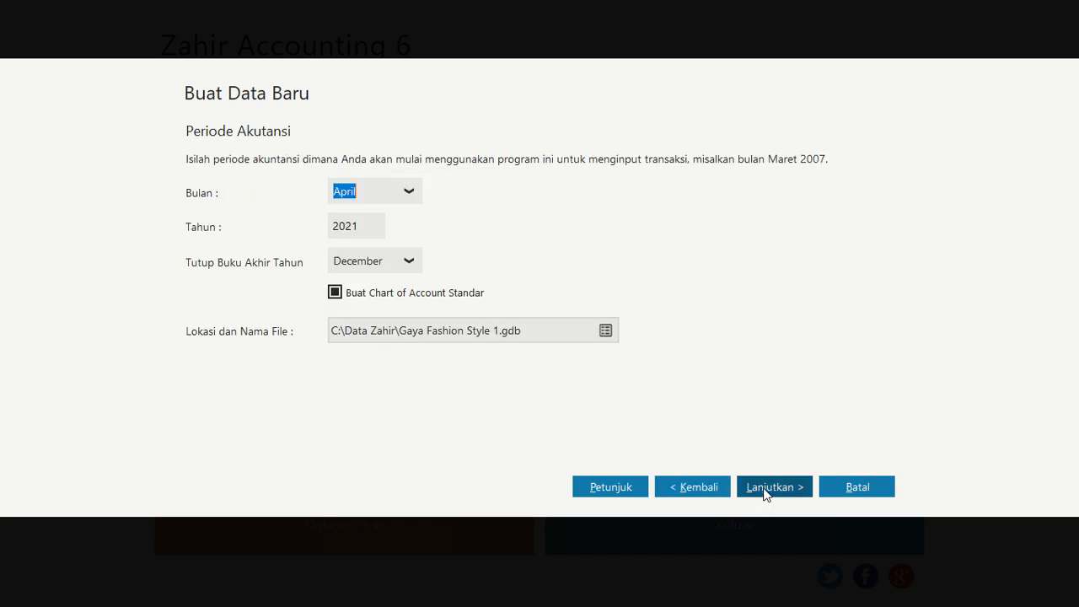
# Set the accounting period start month to January
pyautogui.click(405, 192)
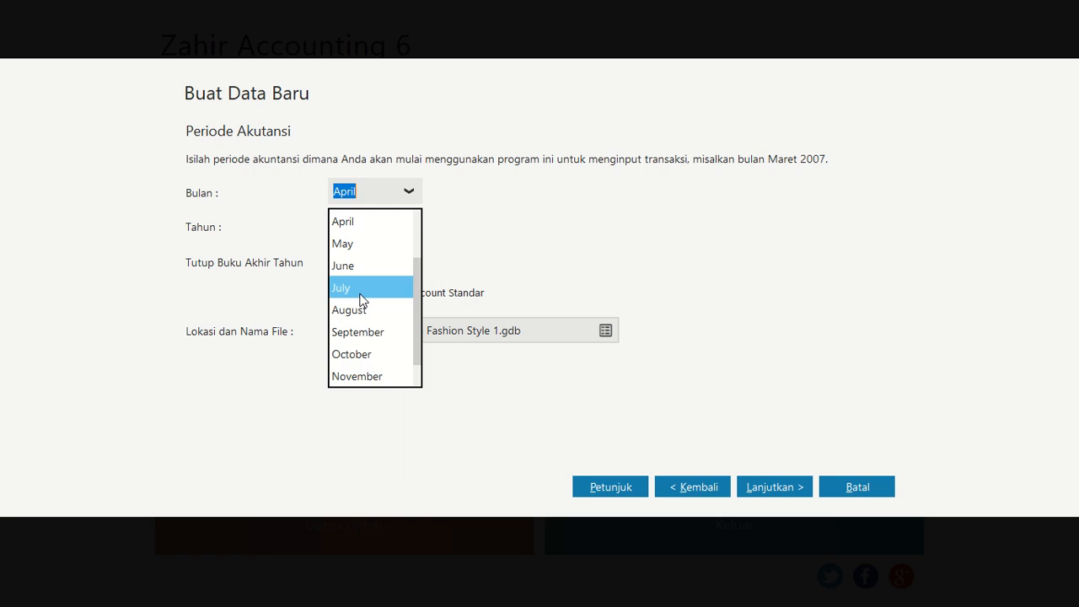
pyautogui.scroll(3, 361, 295)
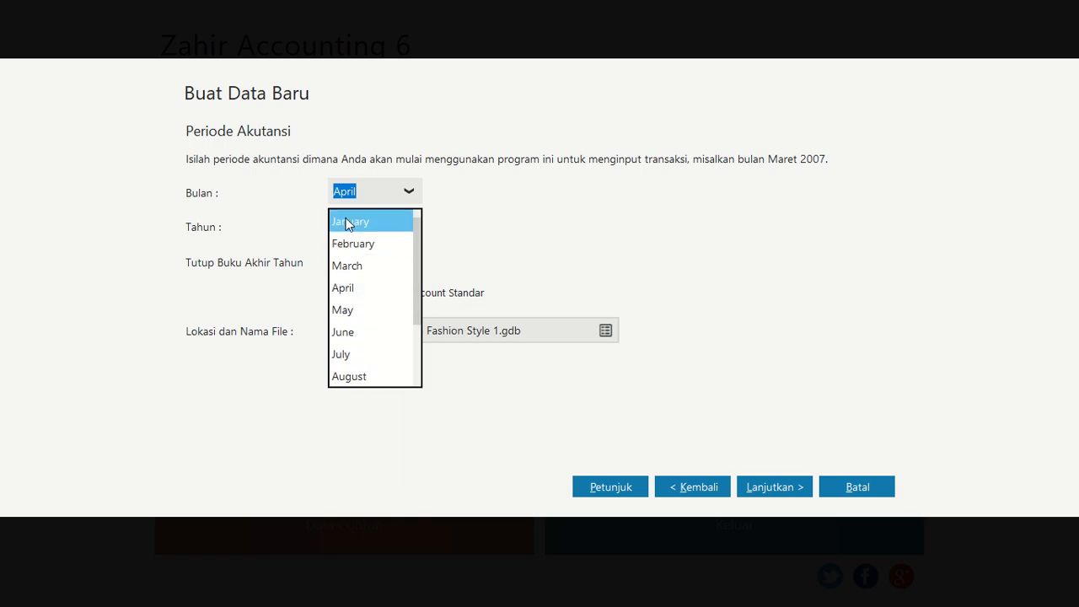
pyautogui.click(348, 222)
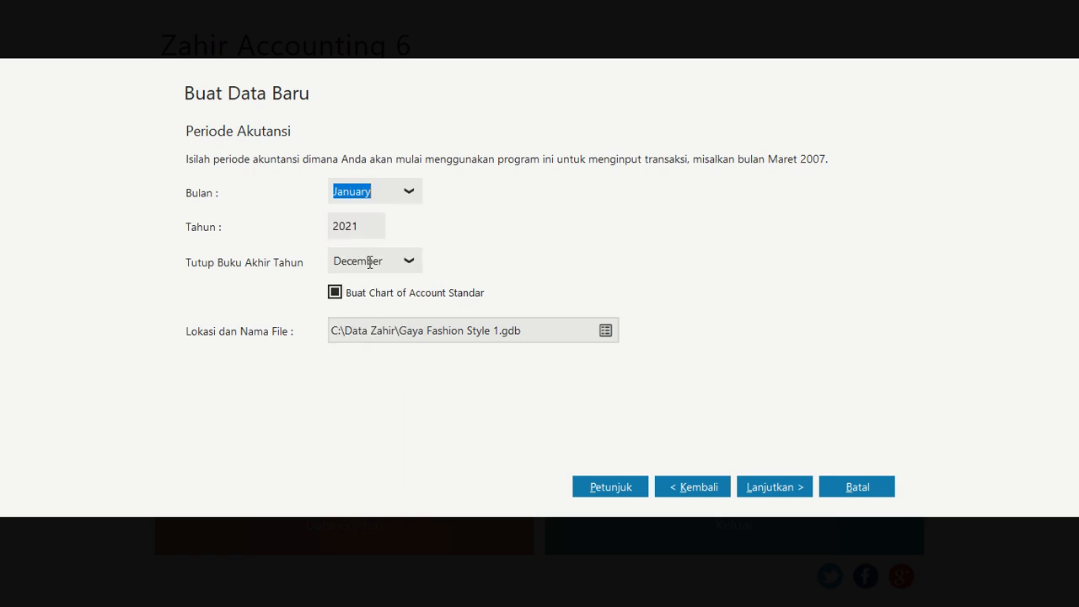
# Choose the database location and save the file as Gaya Fashion Style.GDB
pyautogui.click(606, 331)
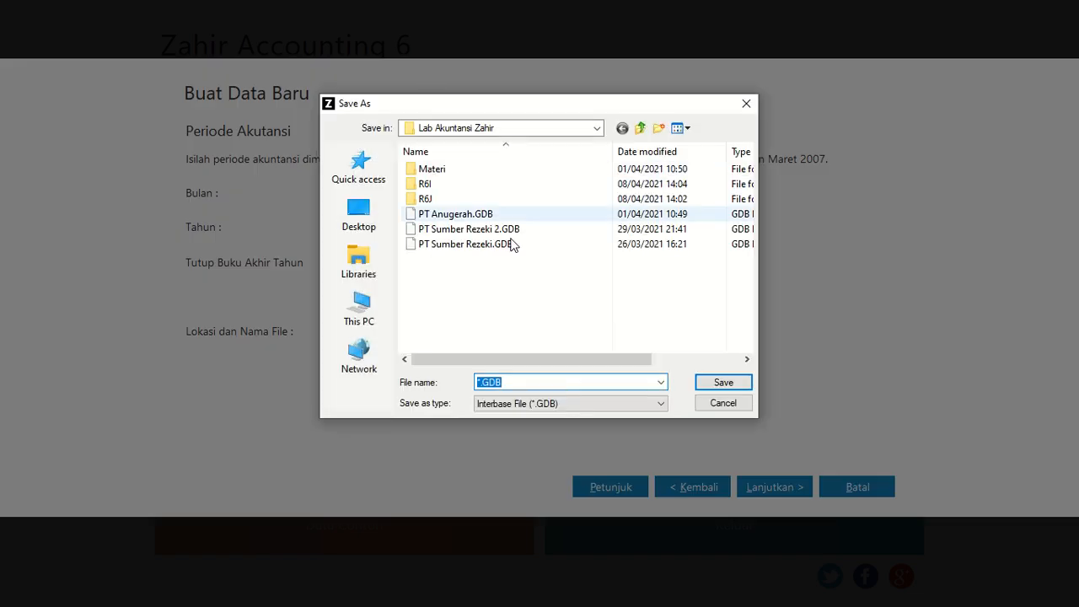
pyautogui.click(482, 383)
pyautogui.press('BackSpace')
pyautogui.press('BackSpace')
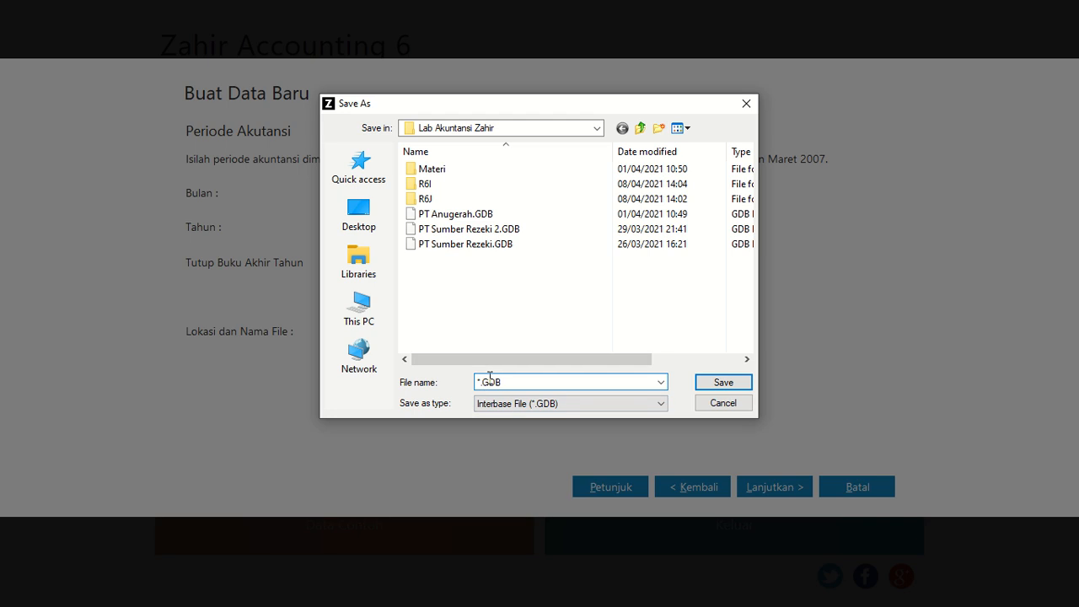
pyautogui.write('Gaya Fashion Style')
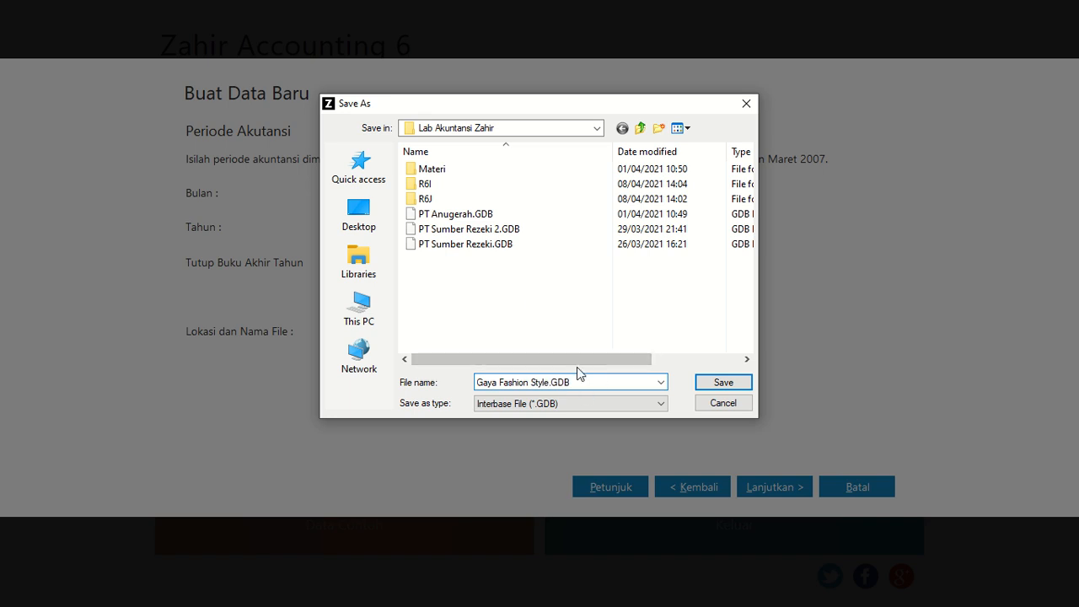
pyautogui.click(722, 383)
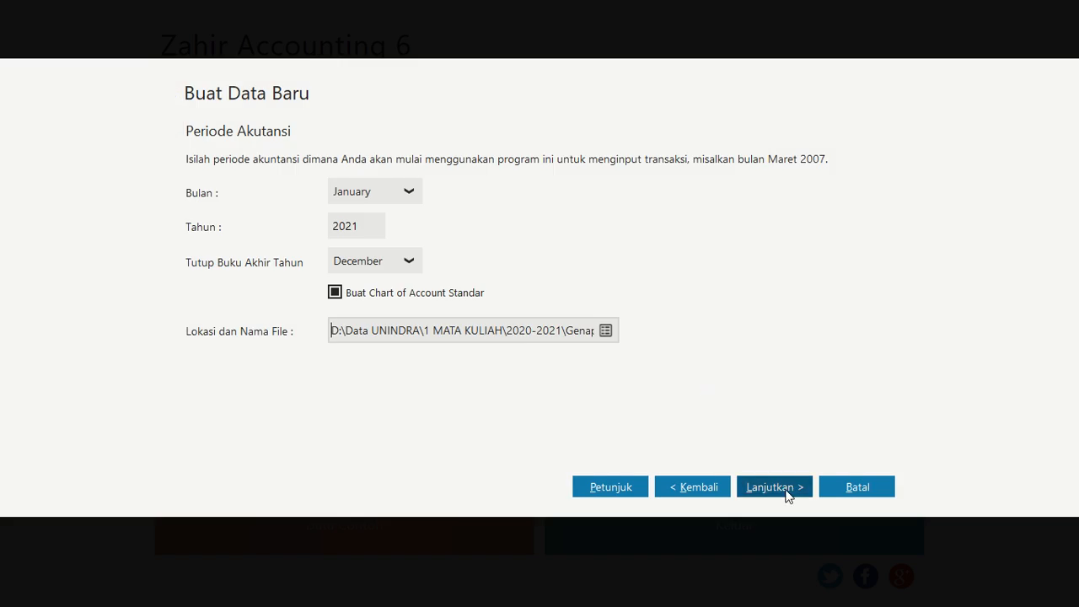
# Continue to the final confirmation and start processing the new company data
pyautogui.click(787, 495)
pyautogui.click(787, 489)
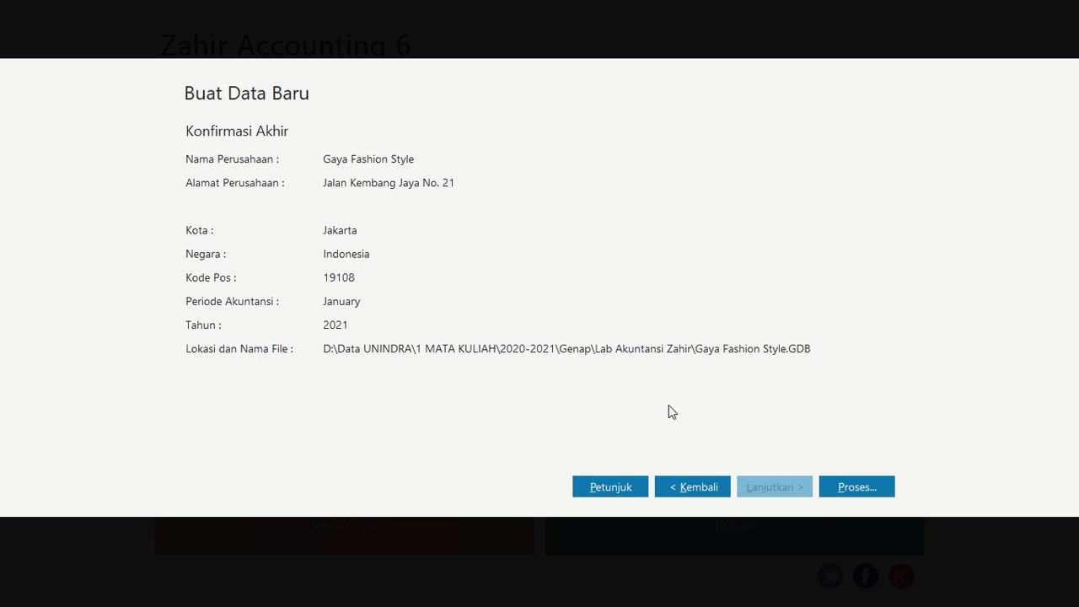
pyautogui.click(853, 485)
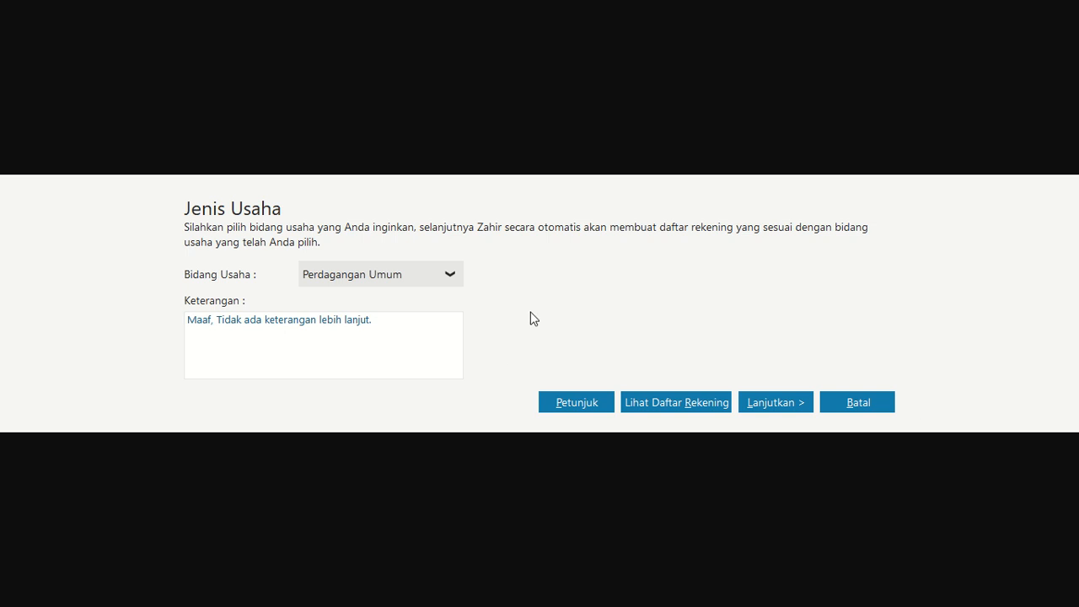
# Browse the business type options and select Perdagangan Umum
pyautogui.click(386, 273)
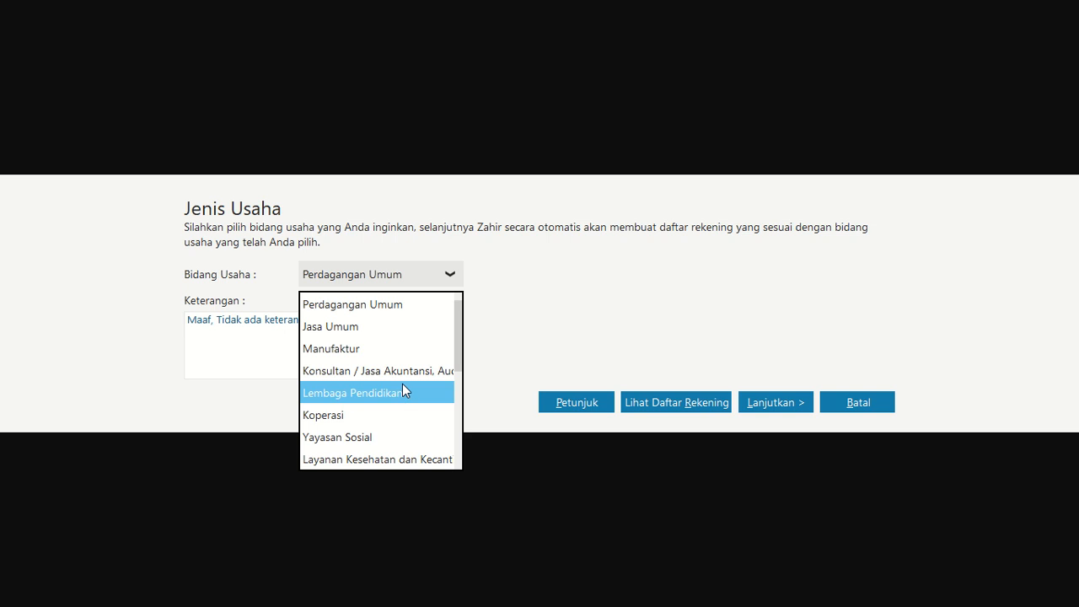
pyautogui.press('Down')
pyautogui.press('Down')
pyautogui.press('Down')
pyautogui.press('Down')
pyautogui.press('Down')
pyautogui.press('Down')
pyautogui.press('Down')
pyautogui.press('Down')
pyautogui.press('Down')
pyautogui.press('Down')
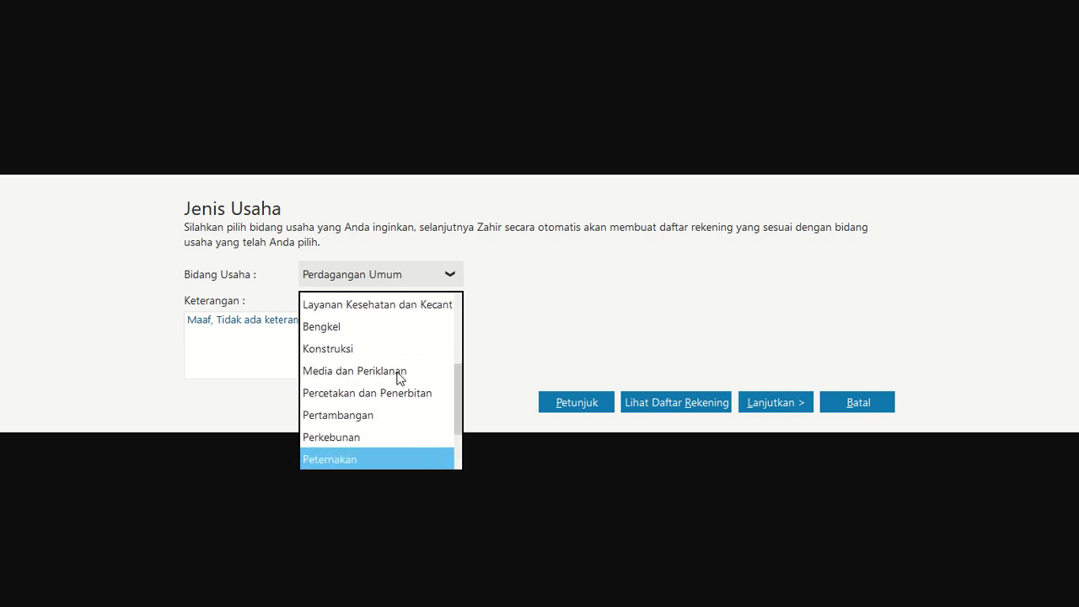
pyautogui.press('Down')
pyautogui.press('Down')
pyautogui.press('Down')
pyautogui.press('Up')
pyautogui.press('Up')
pyautogui.press('Up')
pyautogui.press('Up')
pyautogui.press('Up')
pyautogui.press('Up')
pyautogui.press('Up')
pyautogui.press('Up')
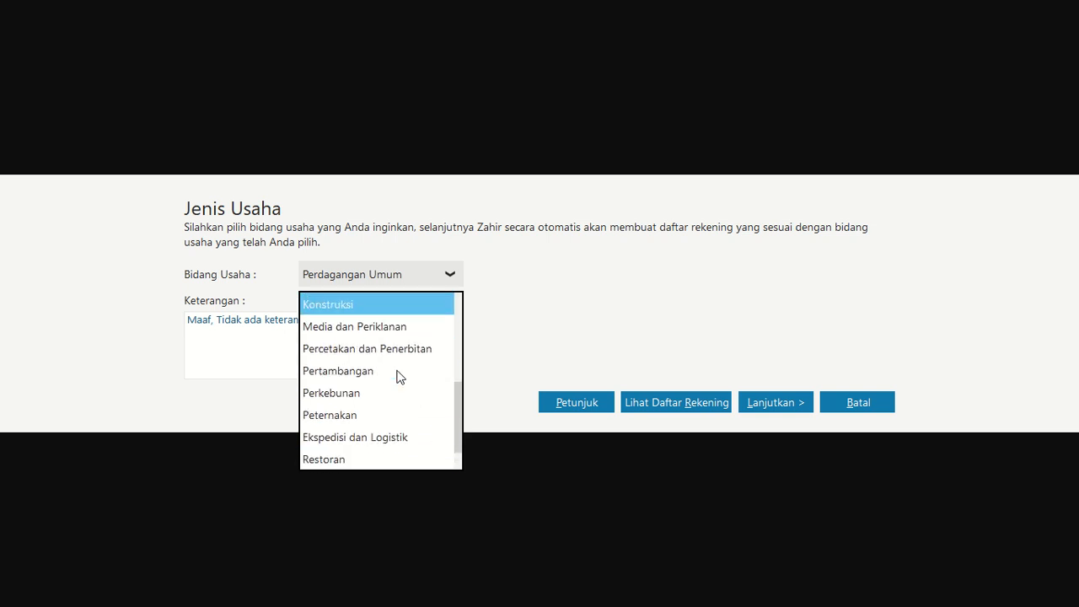
pyautogui.scroll(5, 397, 371)
pyautogui.scroll(1, 399, 373)
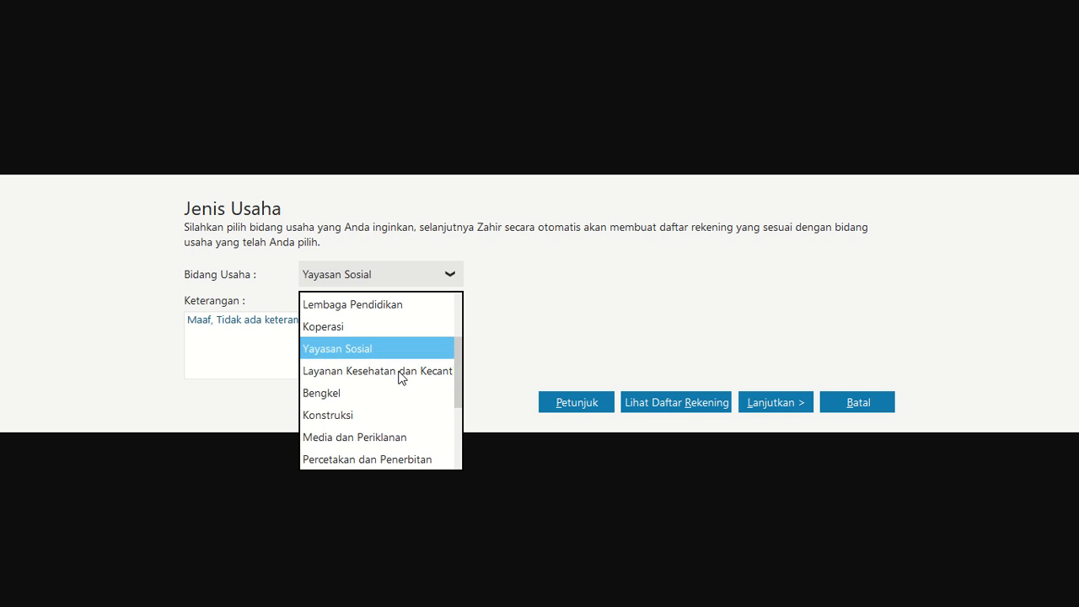
pyautogui.press('Up')
pyautogui.press('Up')
pyautogui.press('Up')
pyautogui.press('Up')
pyautogui.press('Up')
pyautogui.press('Up')
pyautogui.press('Down')
pyautogui.press('Down')
pyautogui.press('Down')
pyautogui.press('Down')
pyautogui.press('Down')
pyautogui.press('Down')
pyautogui.press('Down')
pyautogui.press('Down')
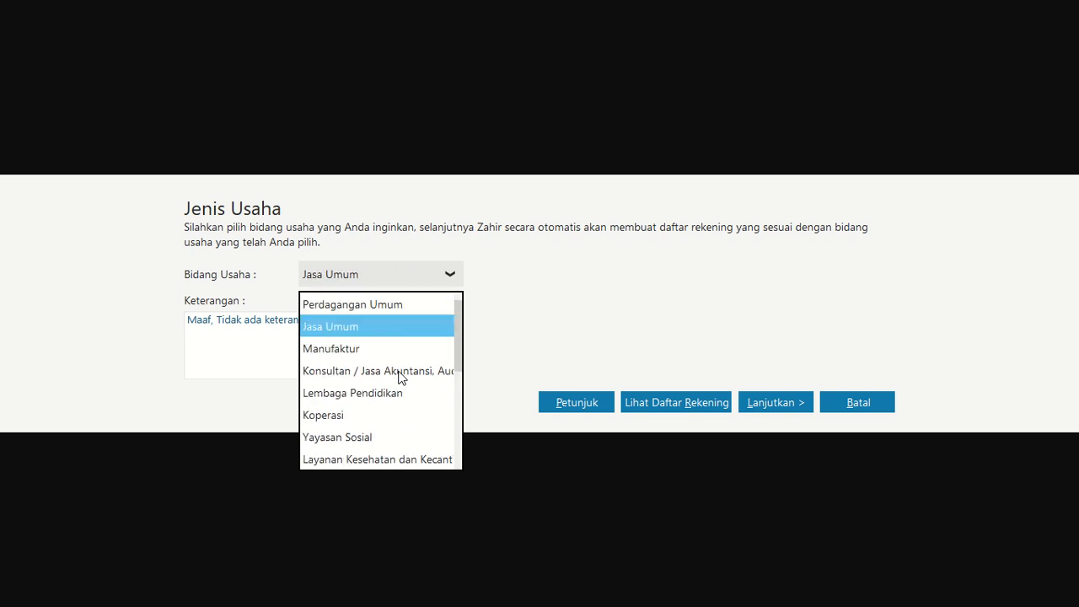
pyautogui.press('Down')
pyautogui.press('Down')
pyautogui.press('Down')
pyautogui.press('Down')
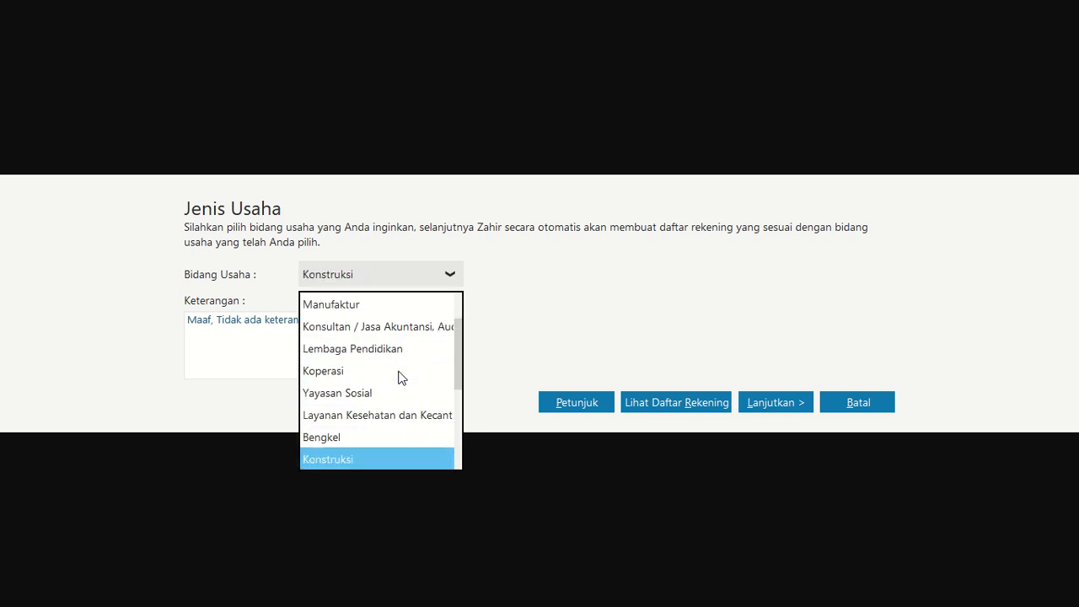
pyautogui.press('Down')
pyautogui.press('Down')
pyautogui.press('Down')
pyautogui.press('Down')
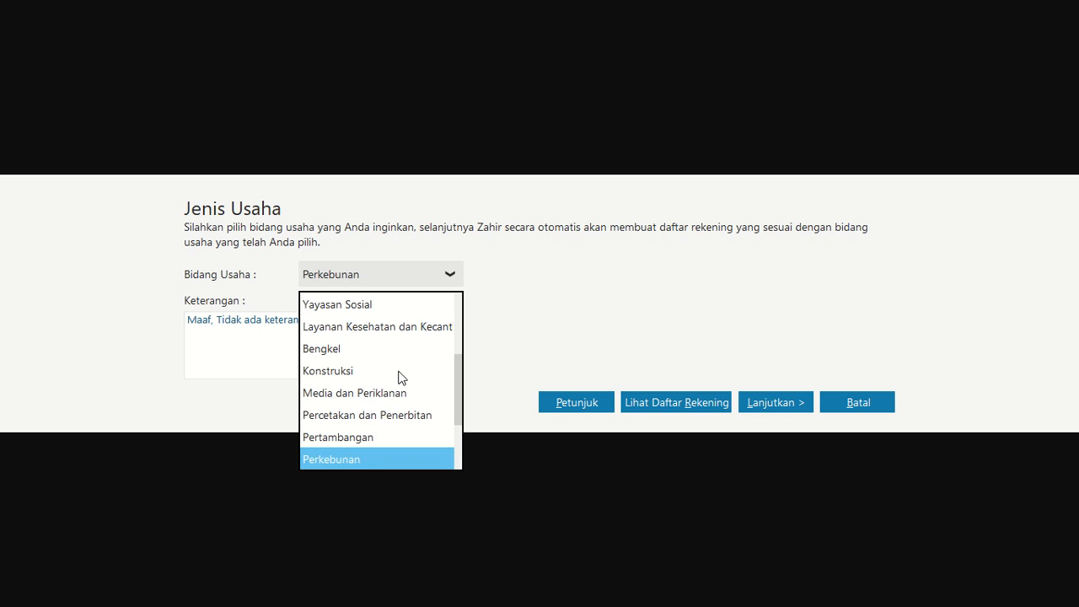
pyautogui.press('Down')
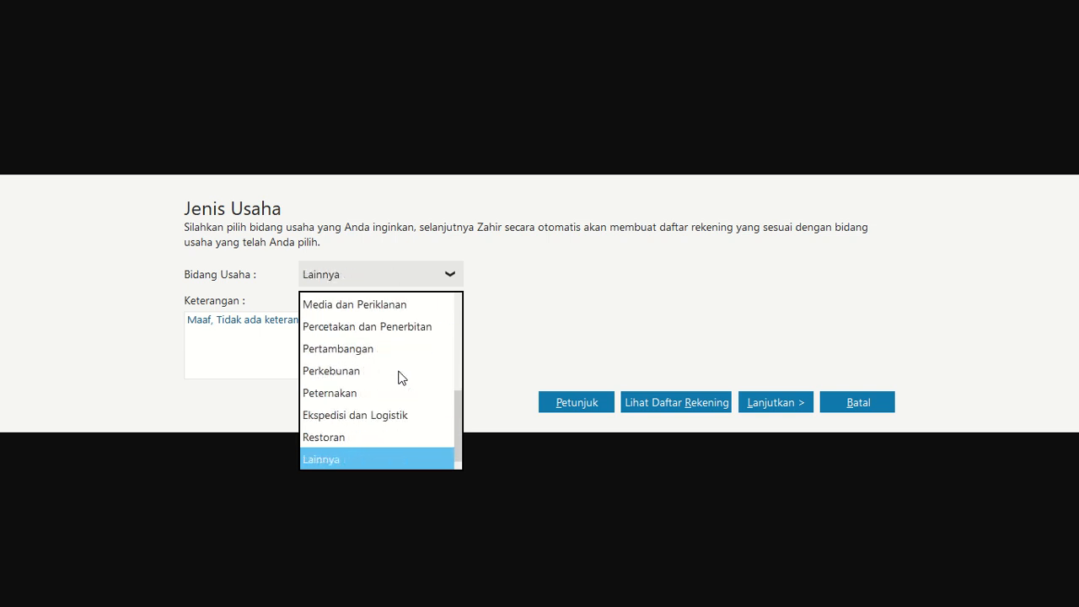
pyautogui.scroll(1, 403, 379)
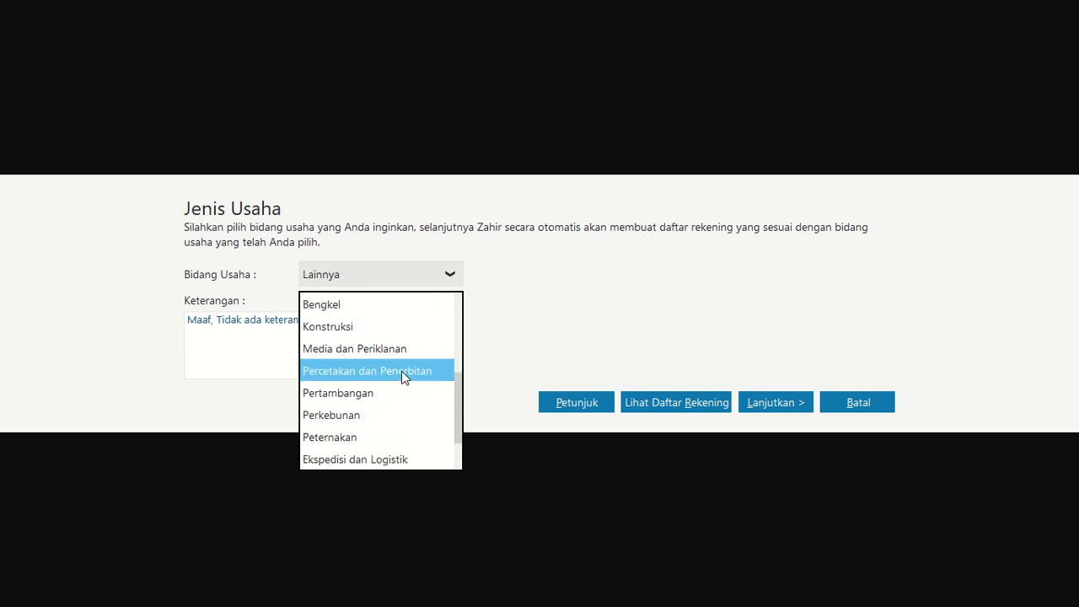
pyautogui.scroll(1, 375, 345)
pyautogui.scroll(2, 374, 325)
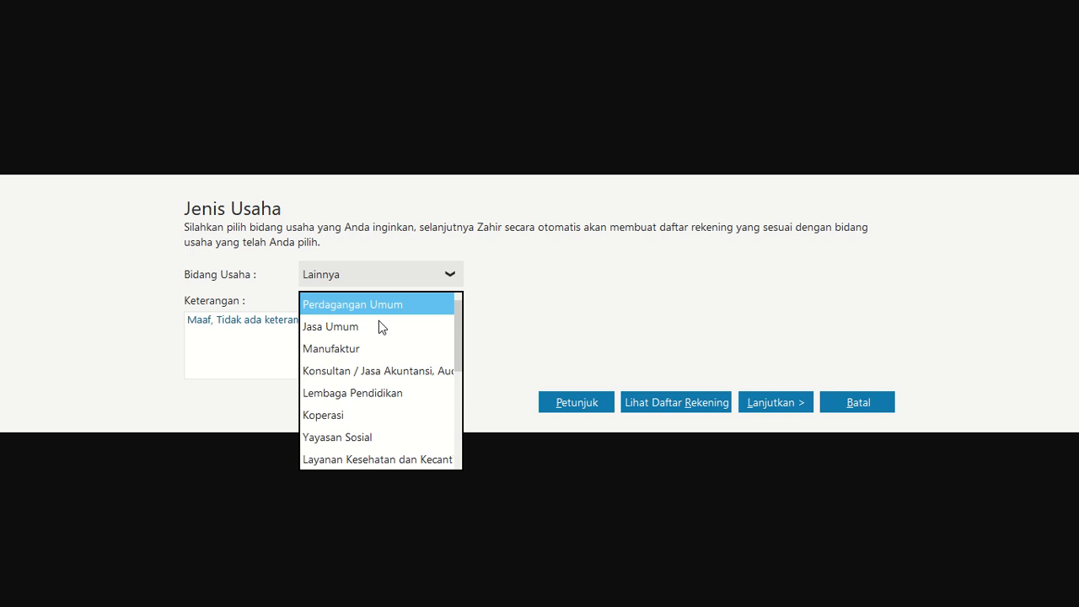
pyautogui.click(378, 305)
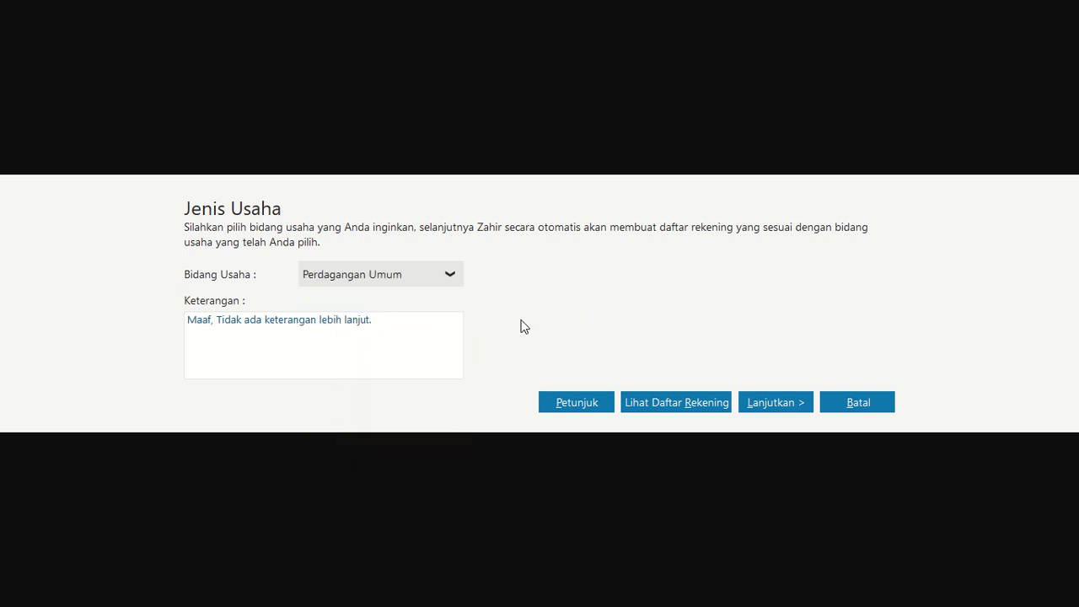
# Continue with the Perdagangan Umum business type, confirm it, and dismiss the password notice
pyautogui.click(746, 405)
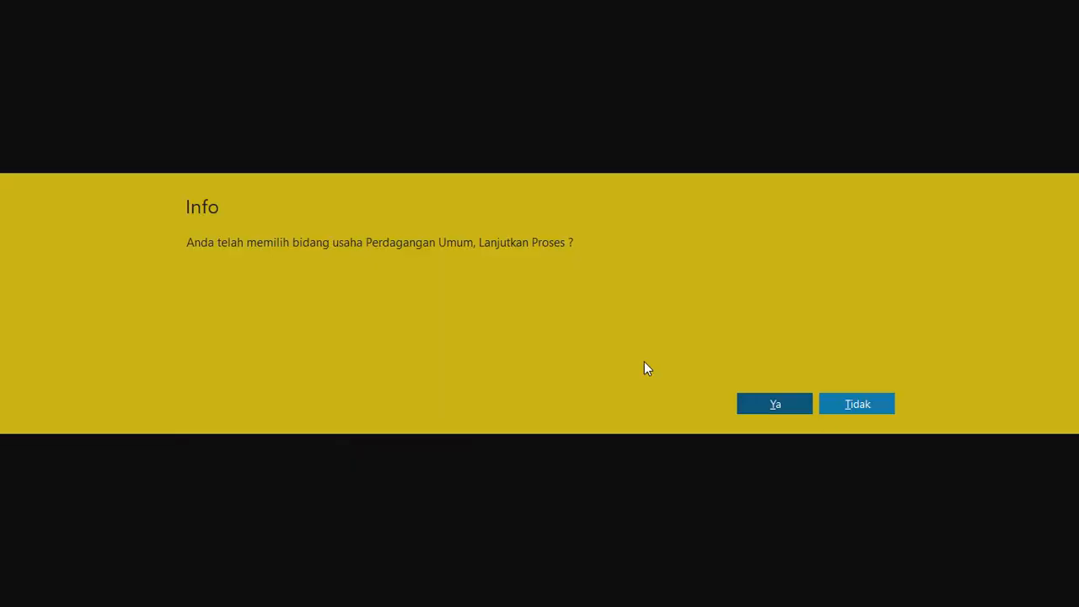
pyautogui.click(796, 404)
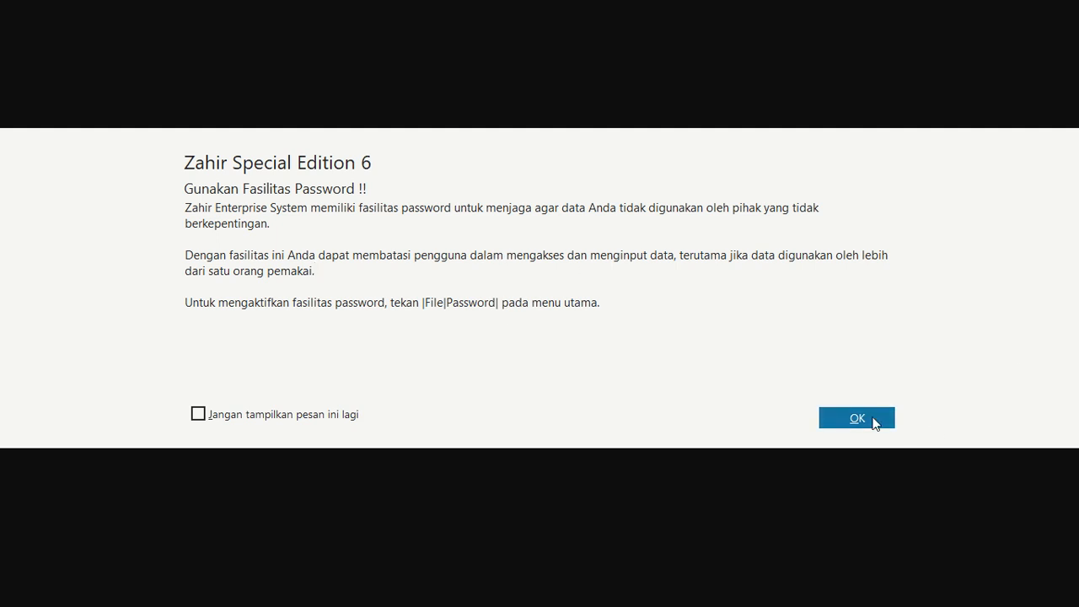
pyautogui.click(874, 421)
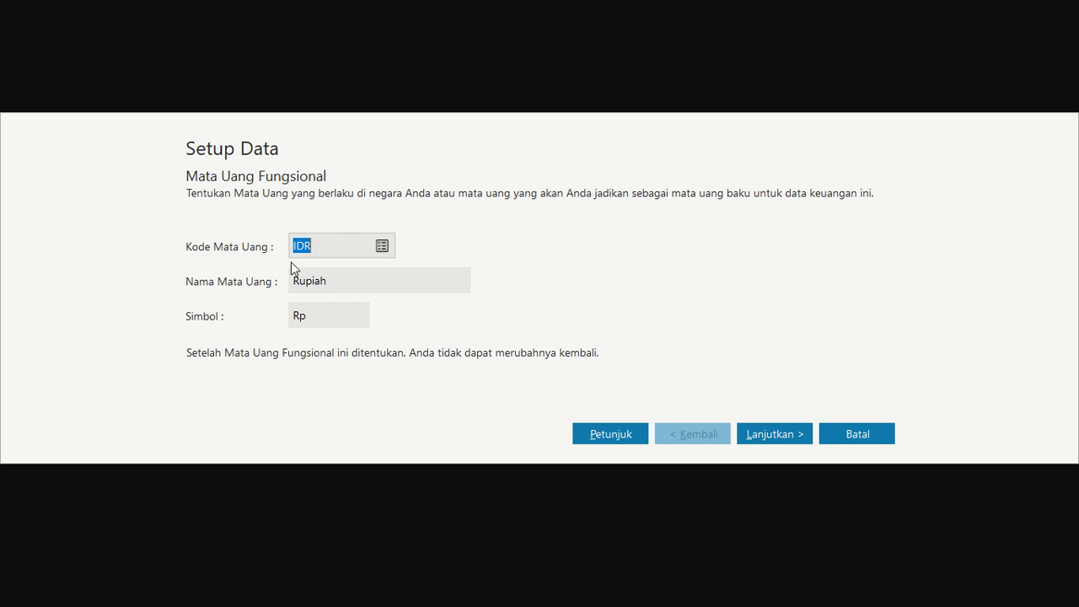
# Accept IDR as functional currency and USD as foreign currency, then finish the data setup
pyautogui.click(775, 432)
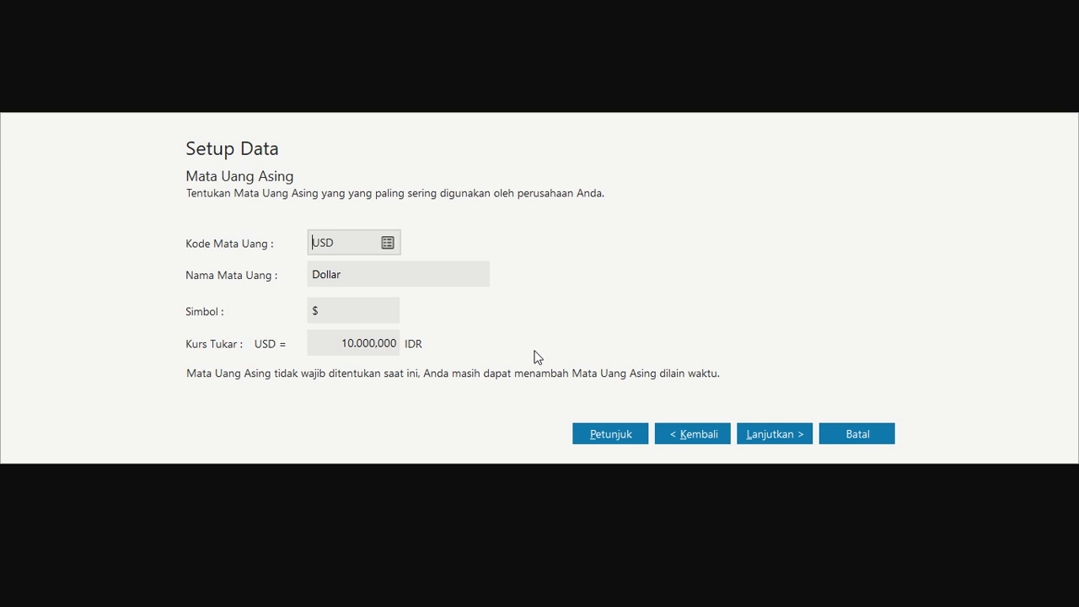
pyautogui.click(802, 437)
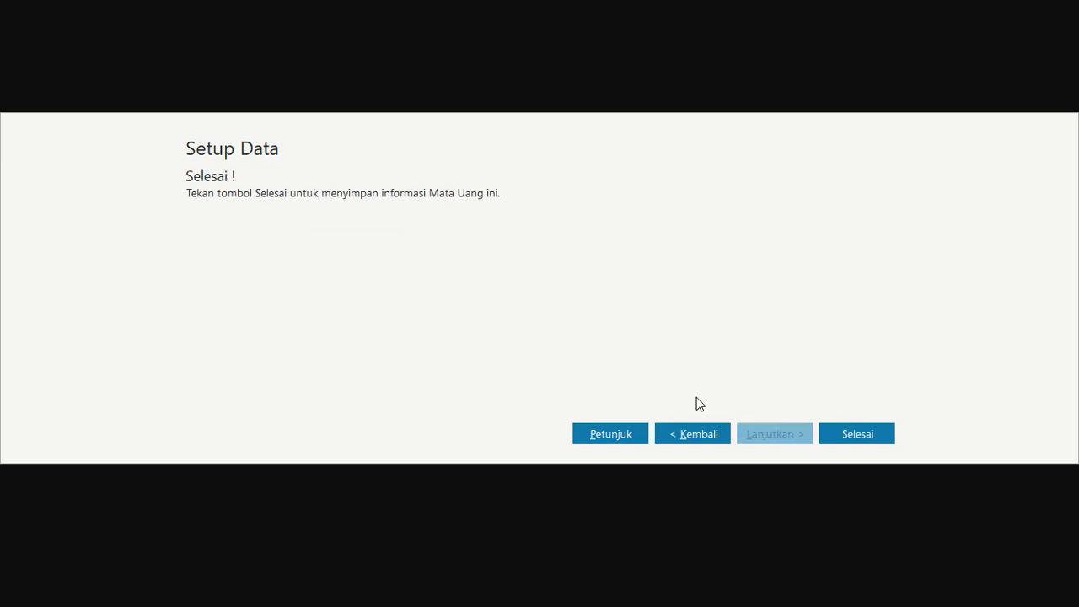
pyautogui.click(879, 433)
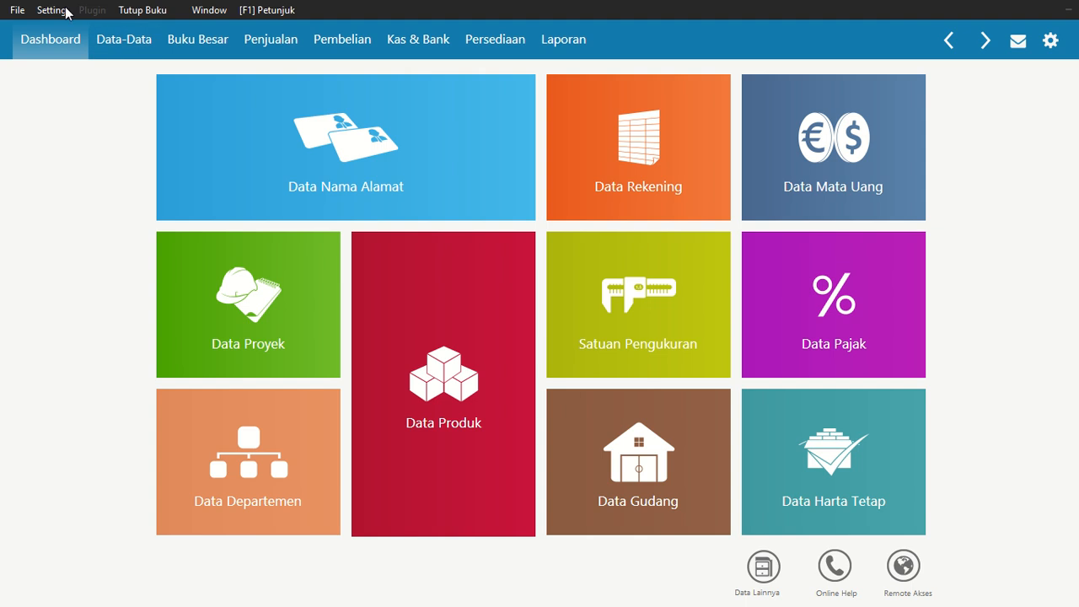
# Open Data Rekening to view the account list
pyautogui.click(618, 132)
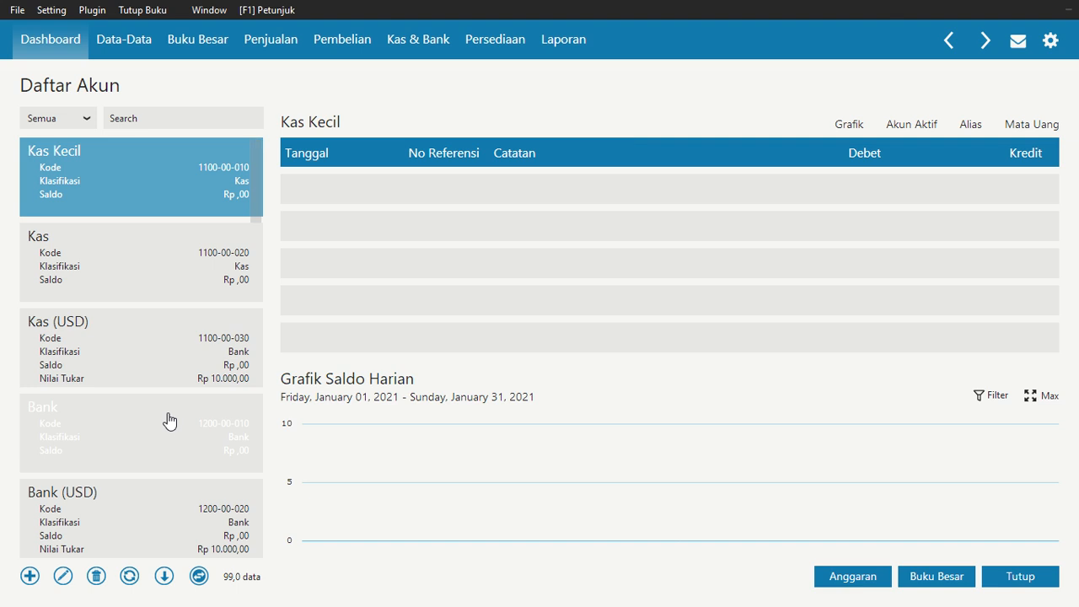
# Browse the accounts and switch the account list to its table view
pyautogui.press('Down')
pyautogui.press('Down')
pyautogui.press('Down')
pyautogui.press('Down')
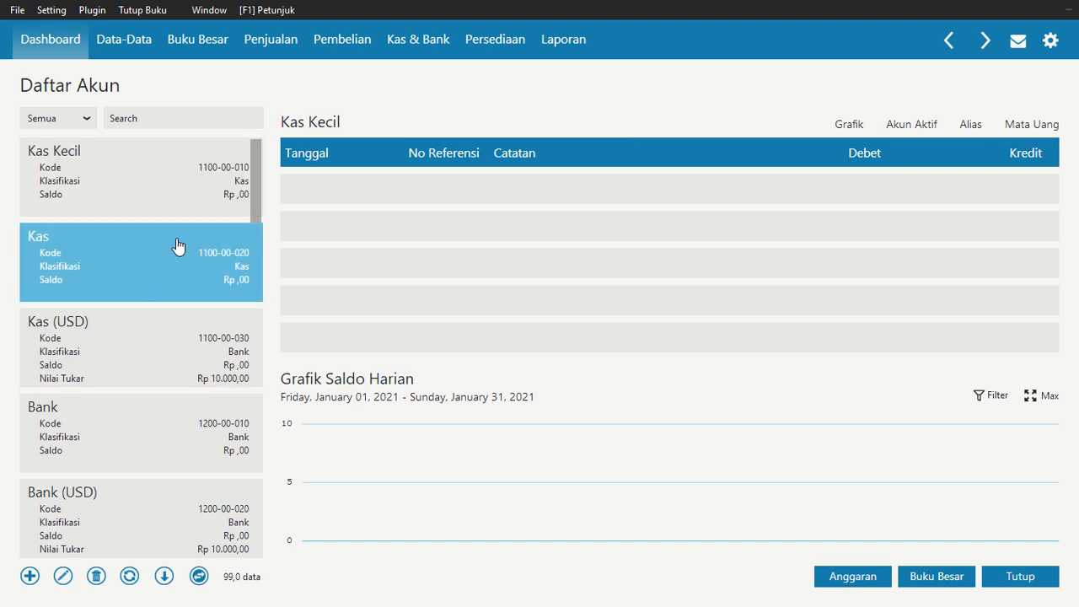
pyautogui.press('Down')
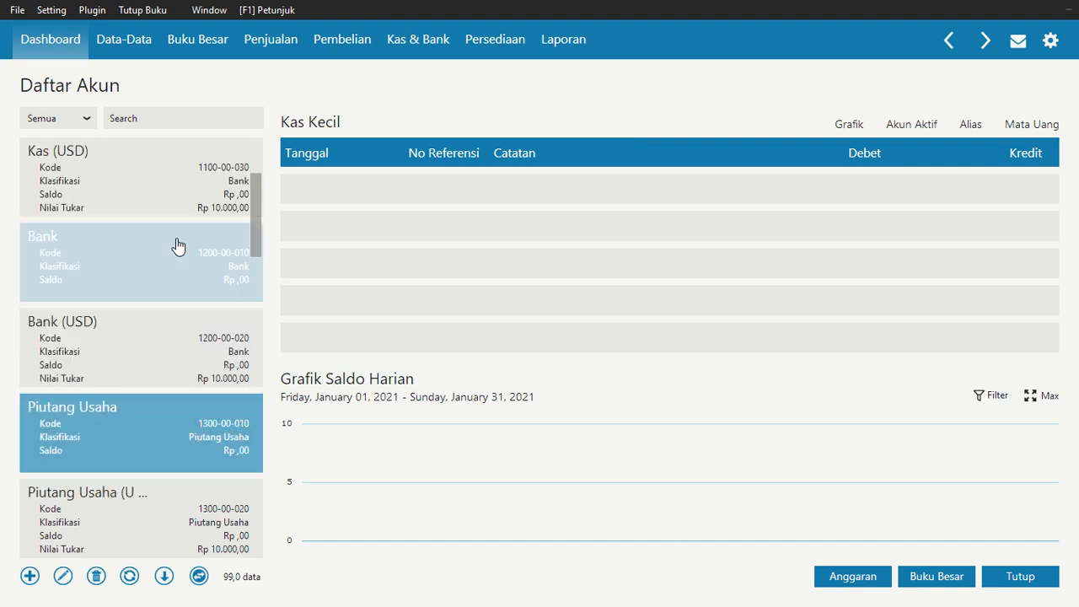
pyautogui.click(201, 577)
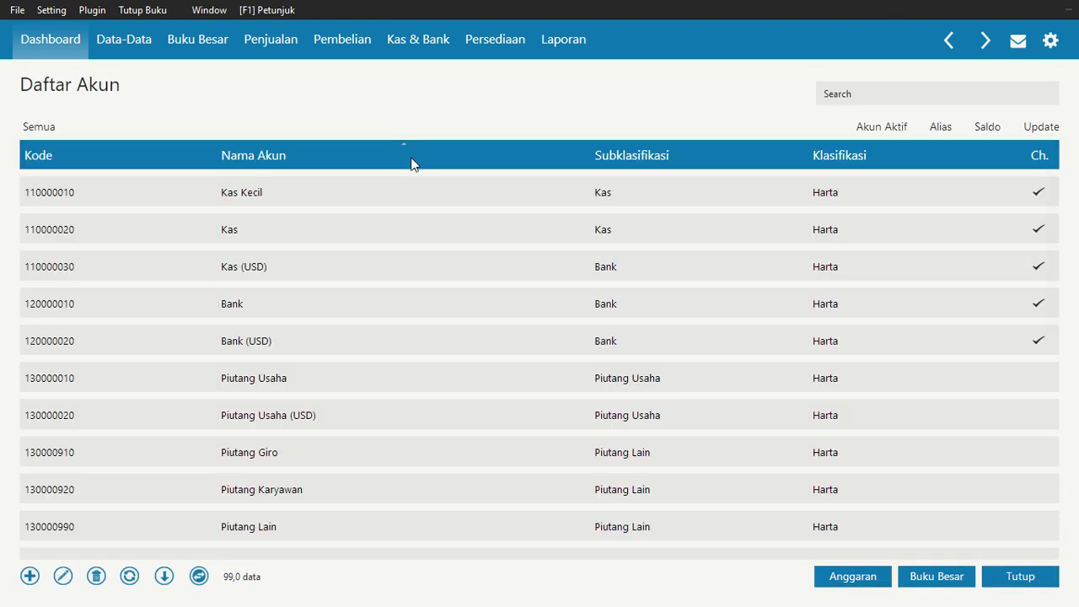
# Rename the Piutang Usaha account to Piutang Dagang and save it
pyautogui.click(321, 242)
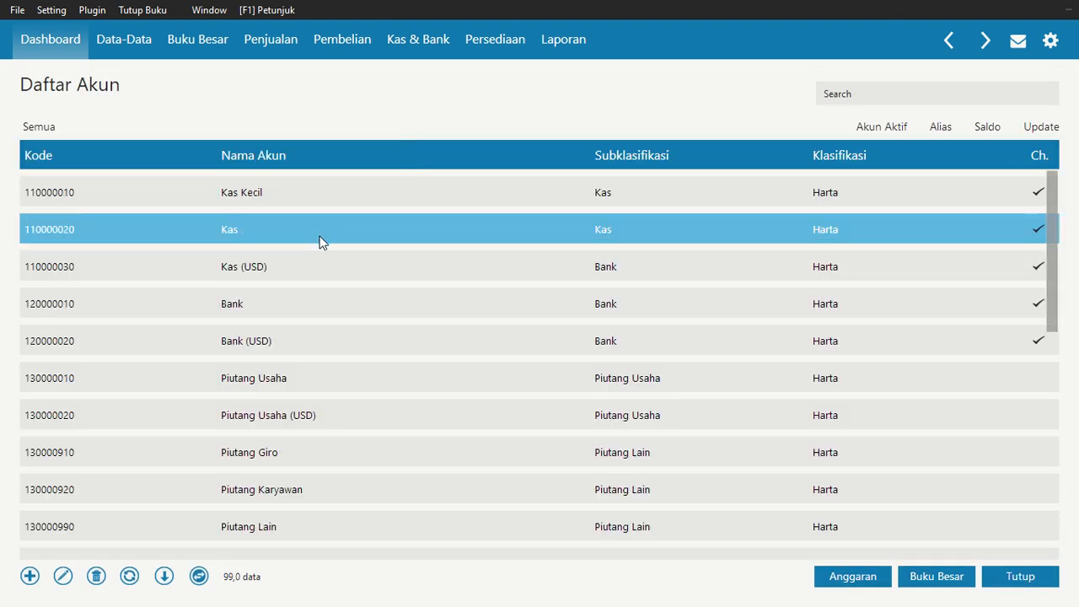
pyautogui.scroll(-1, 344, 268)
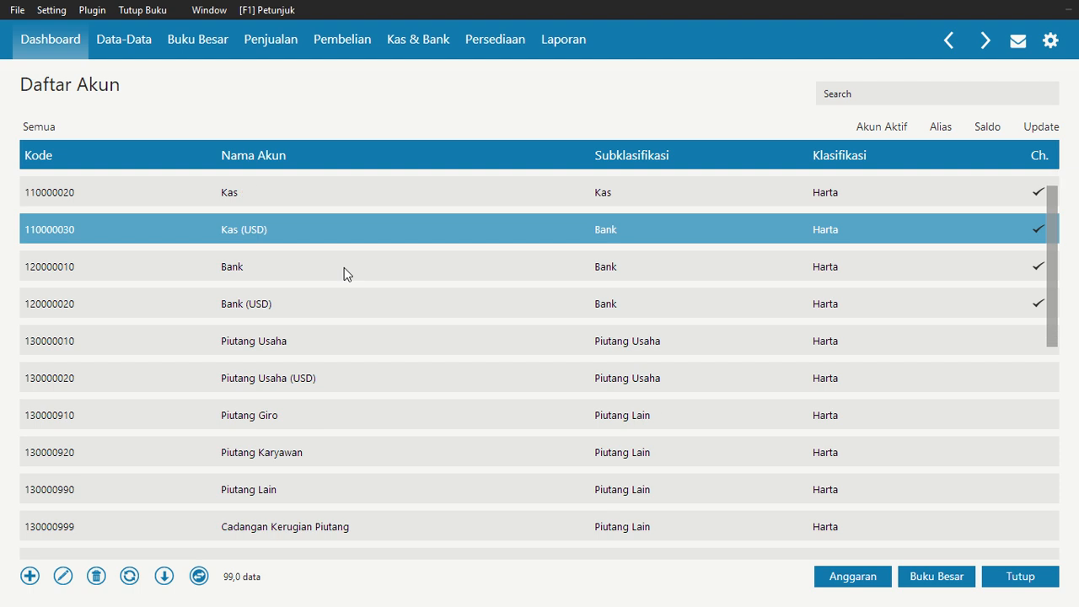
pyautogui.press('Down')
pyautogui.press('Down')
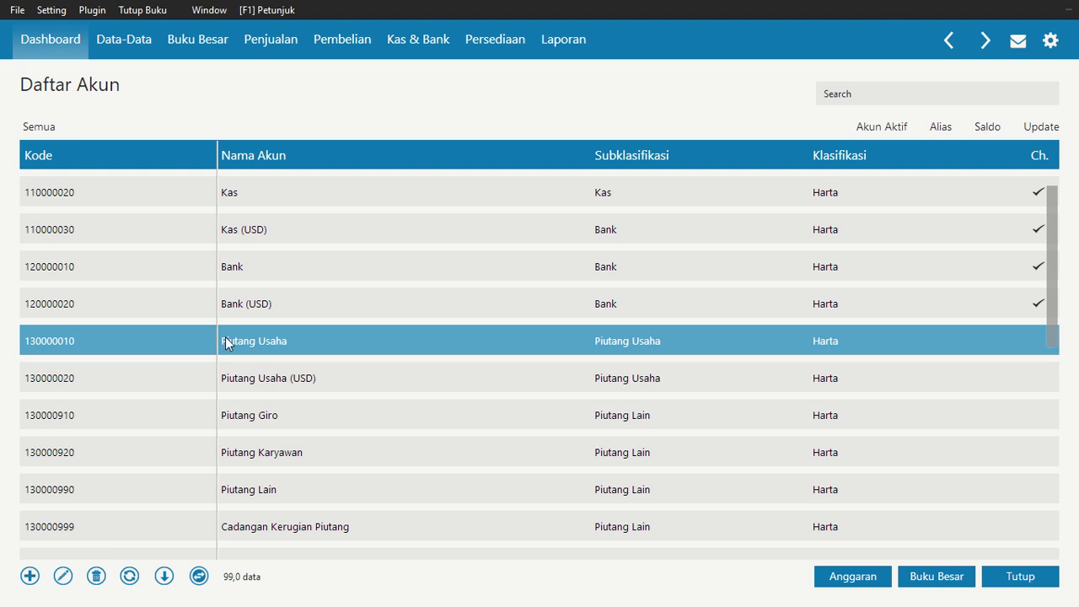
pyautogui.click(64, 585)
pyautogui.click(865, 417)
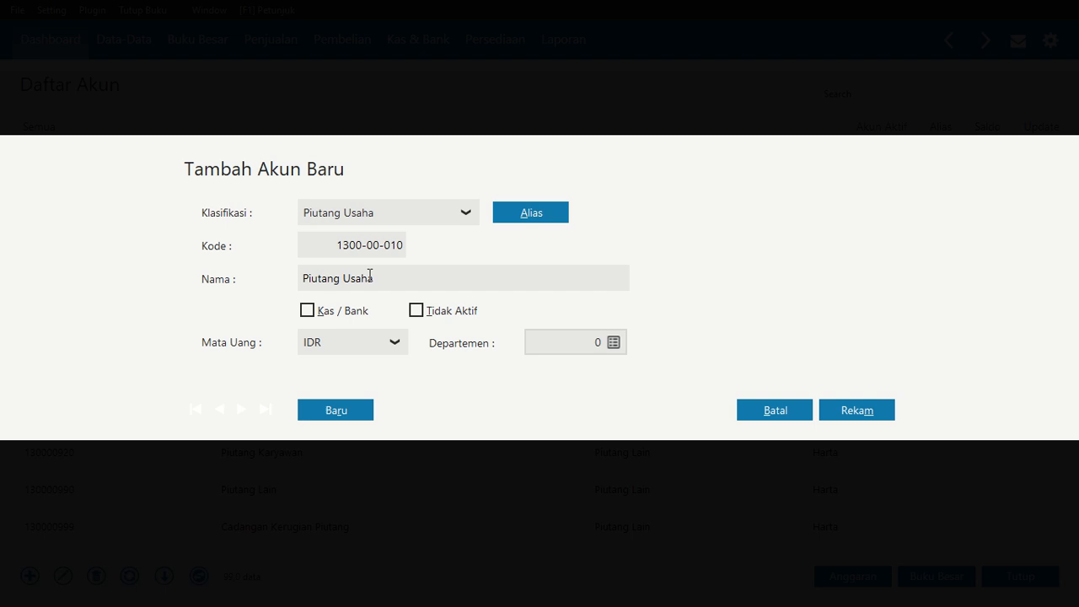
pyautogui.doubleClick(369, 277)
pyautogui.write('Dagang')
pyautogui.click(884, 411)
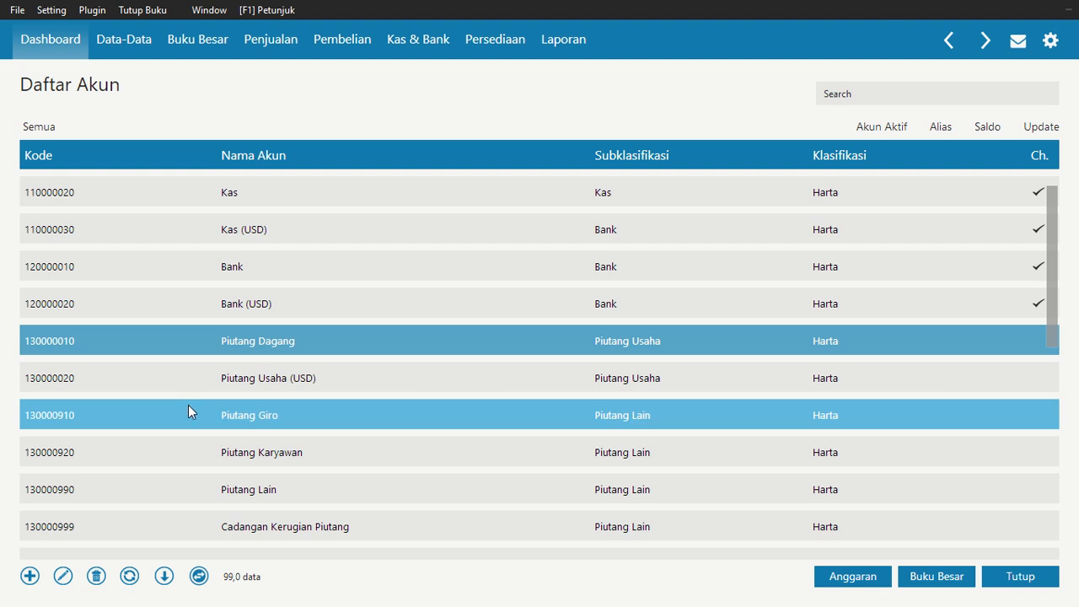
# Rename the Persediaan # 1 account to Persediaan Kemeja and save it
pyautogui.press('Down')
pyautogui.press('Down')
pyautogui.press('Down')
pyautogui.press('Down')
pyautogui.press('Down')
pyautogui.press('Down')
pyautogui.press('Down')
pyautogui.press('Down')
pyautogui.press('Down')
pyautogui.press('Down')
pyautogui.press('Down')
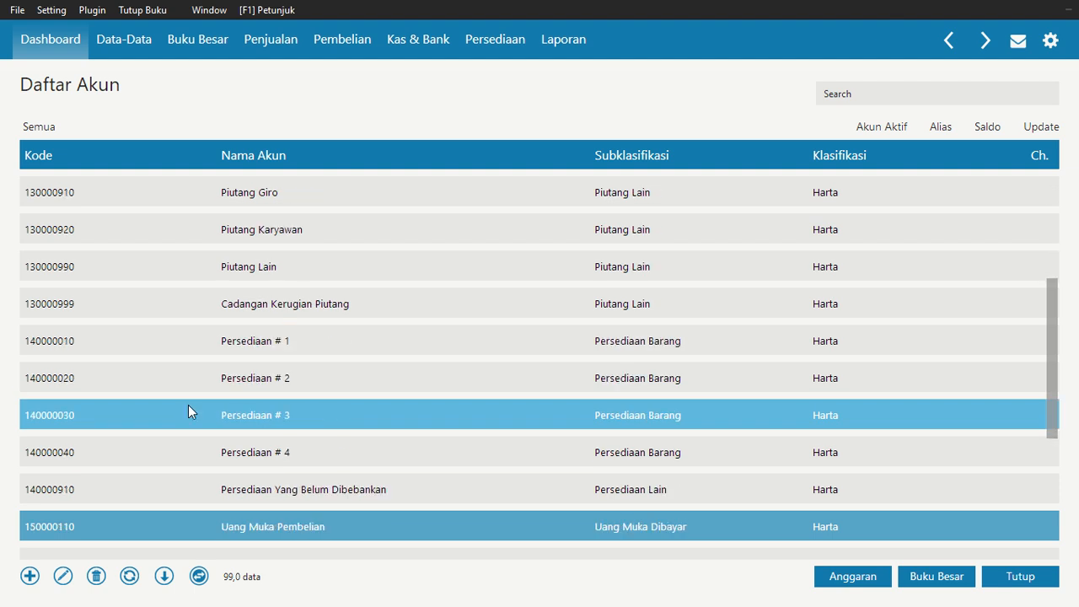
pyautogui.press('Up')
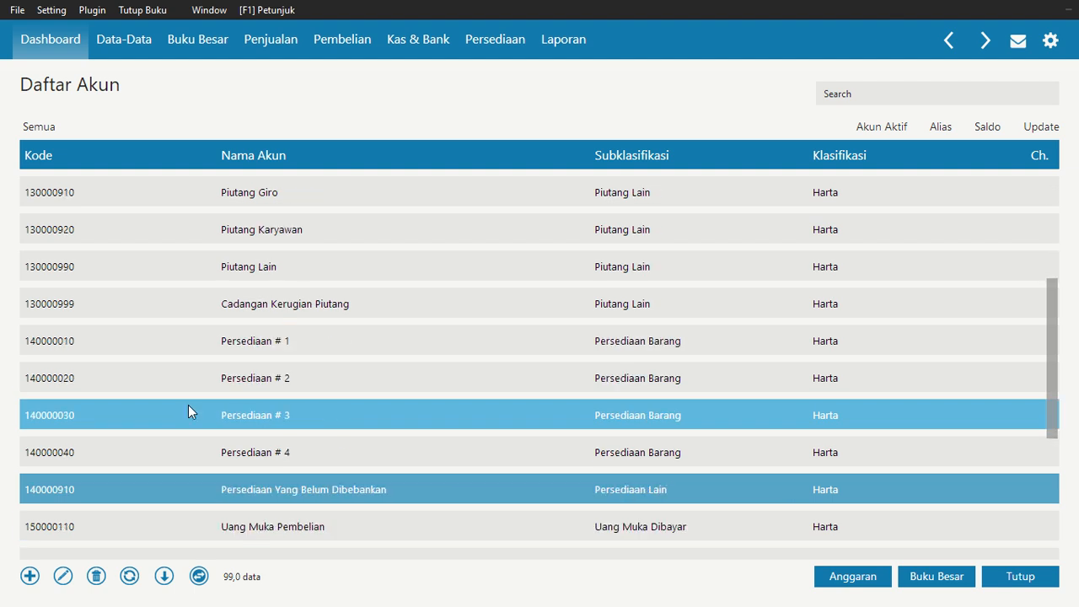
pyautogui.press('Up')
pyautogui.press('Up')
pyautogui.press('Up')
pyautogui.press('Up')
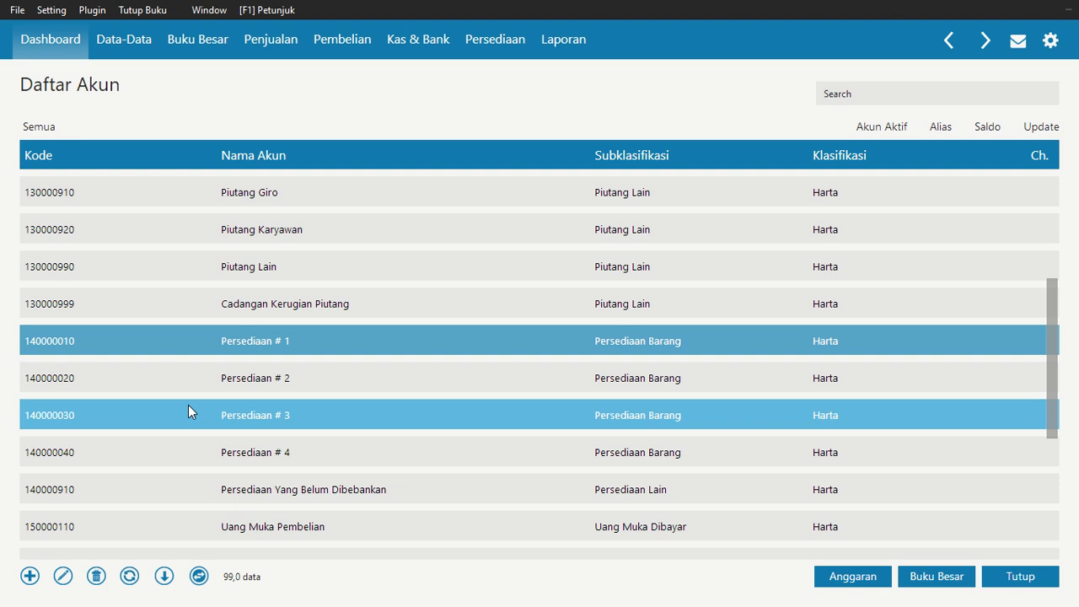
pyautogui.click(63, 575)
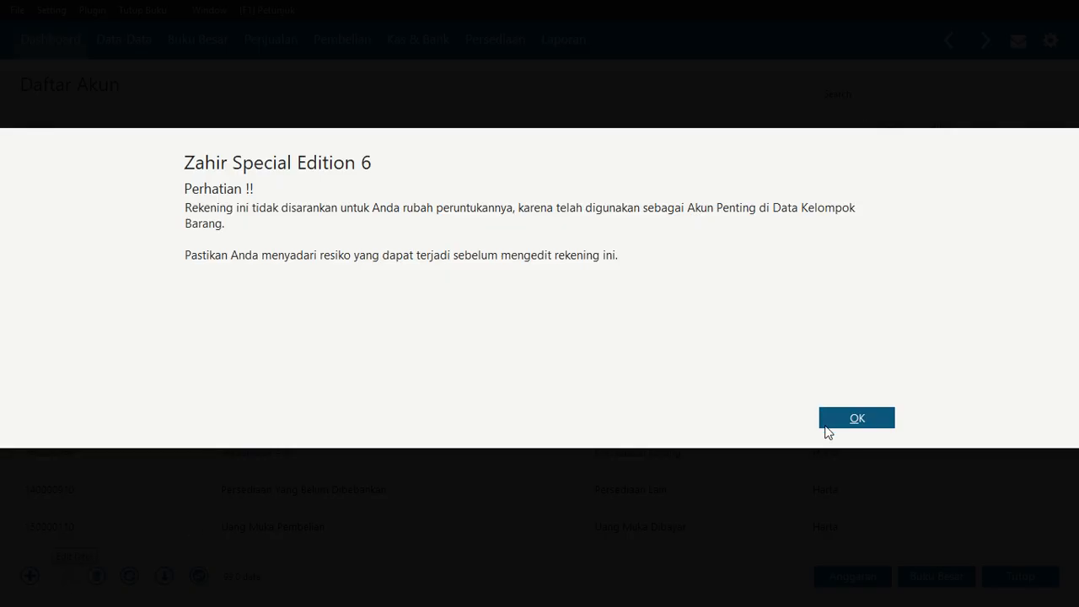
pyautogui.click(855, 418)
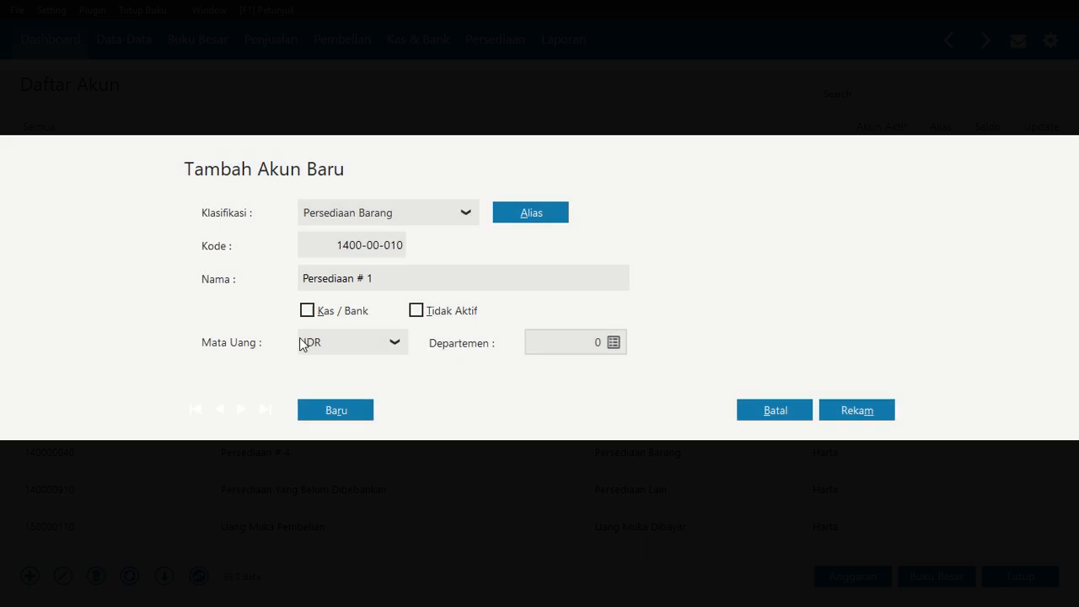
pyautogui.click(385, 277)
pyautogui.doubleClick(386, 278)
pyautogui.press('BackSpace')
pyautogui.press('BackSpace')
pyautogui.press('BackSpace')
pyautogui.write('Keme')
pyautogui.click(856, 415)
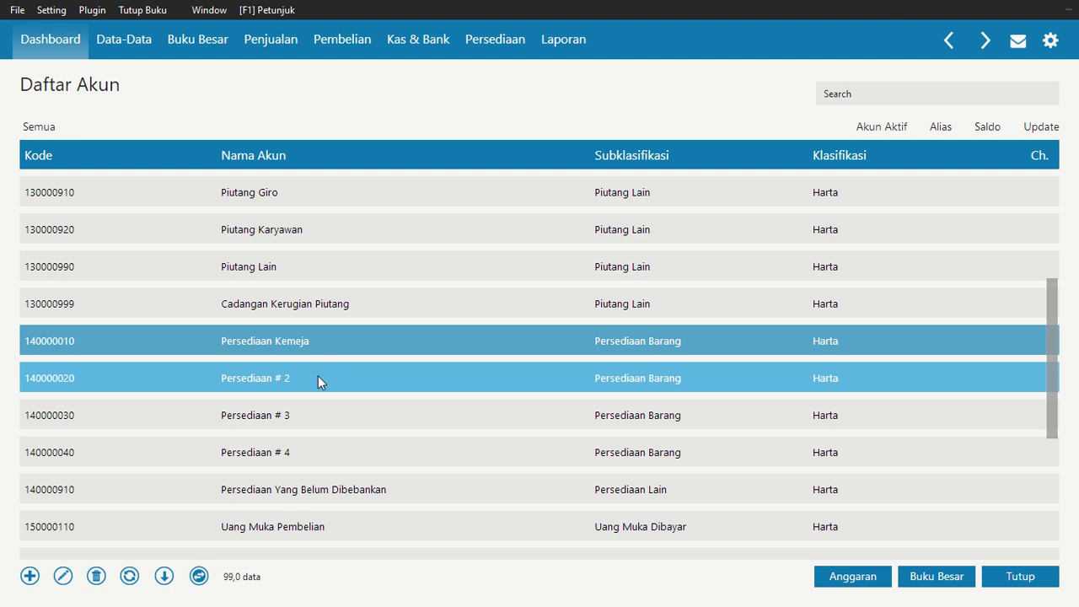
# Rename the Persediaan # 2 account to Persediaan T-Shirt and save it
pyautogui.click(318, 379)
pyautogui.click(55, 578)
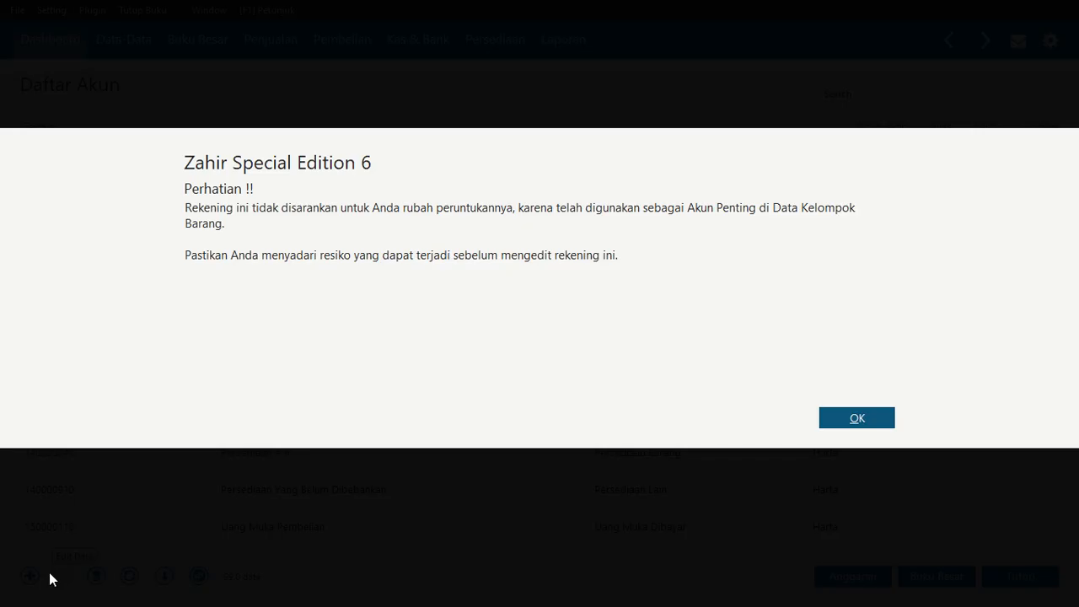
pyautogui.click(860, 419)
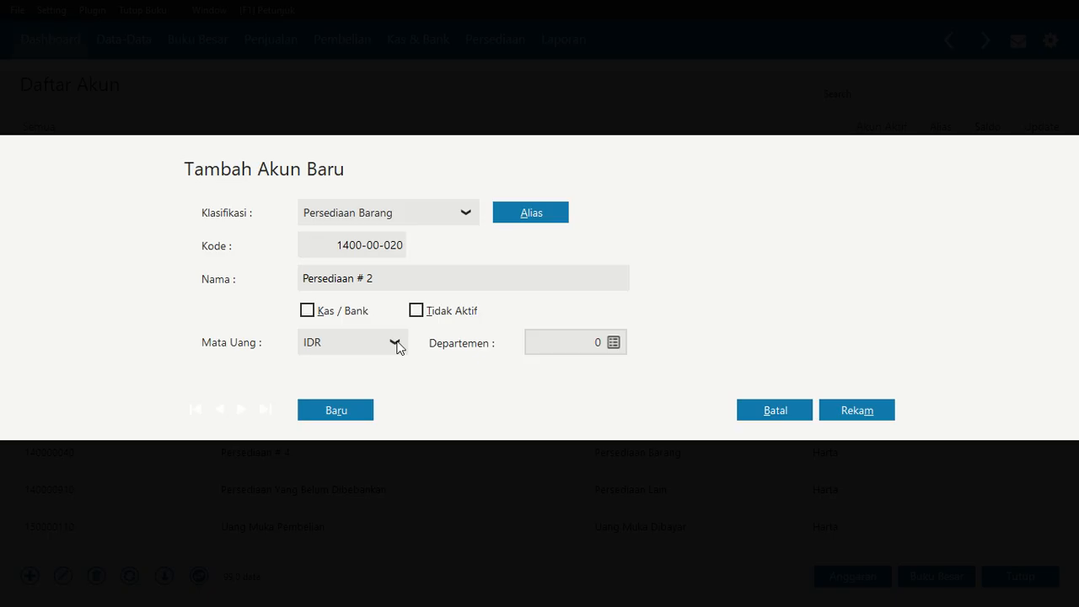
pyautogui.click(397, 281)
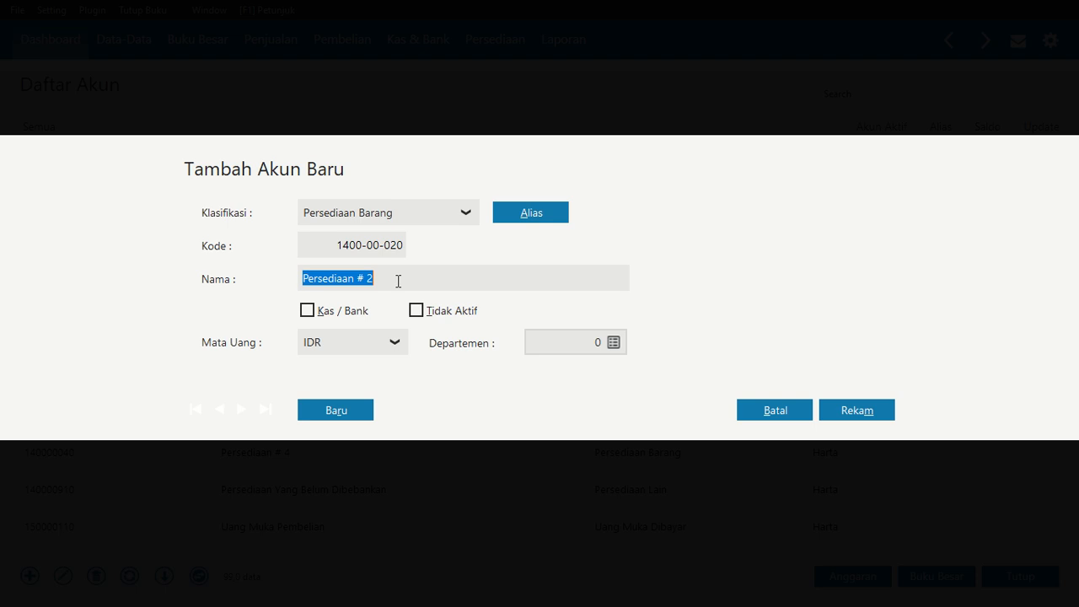
pyautogui.doubleClick(398, 282)
pyautogui.press('BackSpace')
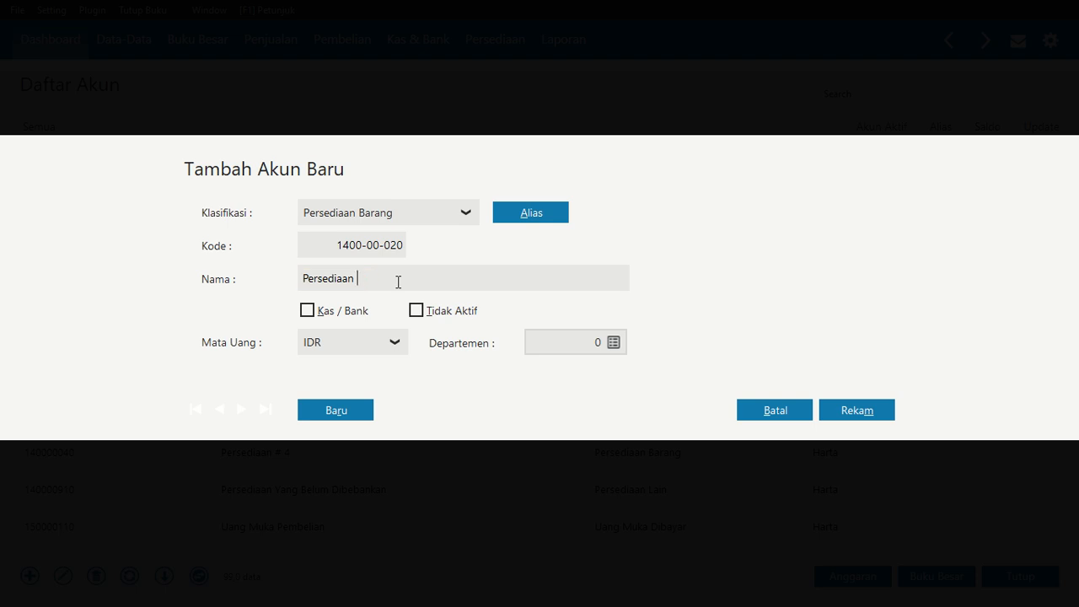
pyautogui.write('T-Shirt')
pyautogui.click(833, 412)
# Rename the Persediaan # 3 account to Persediaan Topi and save it
pyautogui.click(299, 421)
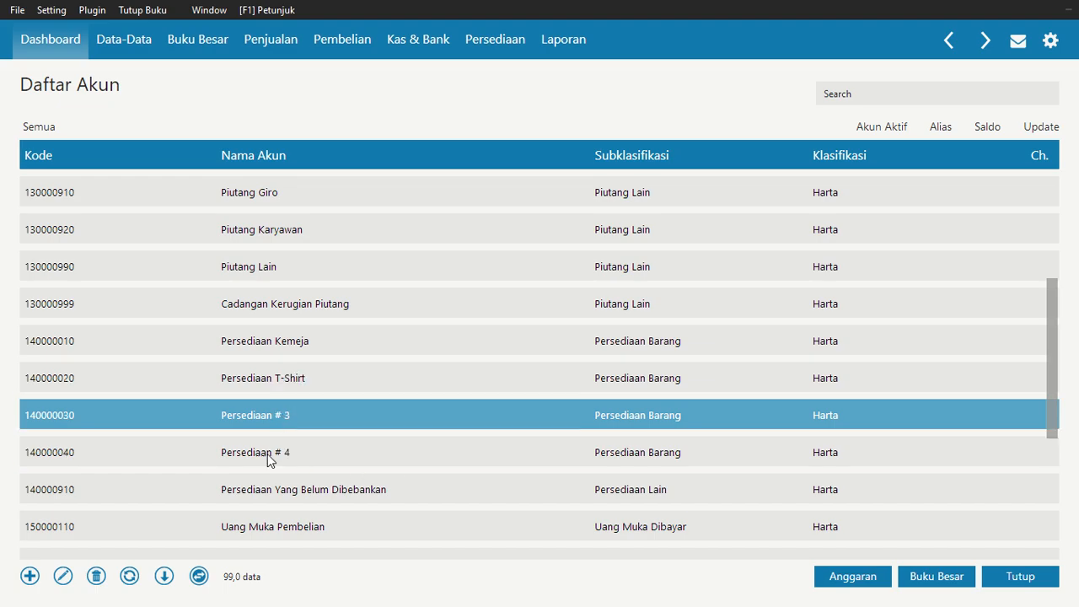
pyautogui.click(62, 576)
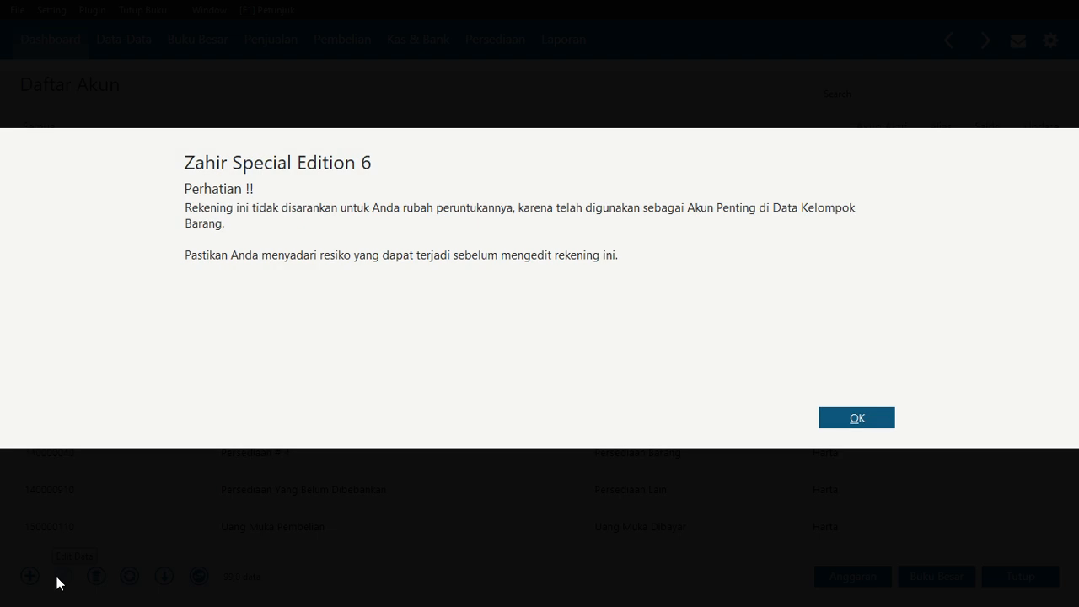
pyautogui.click(847, 417)
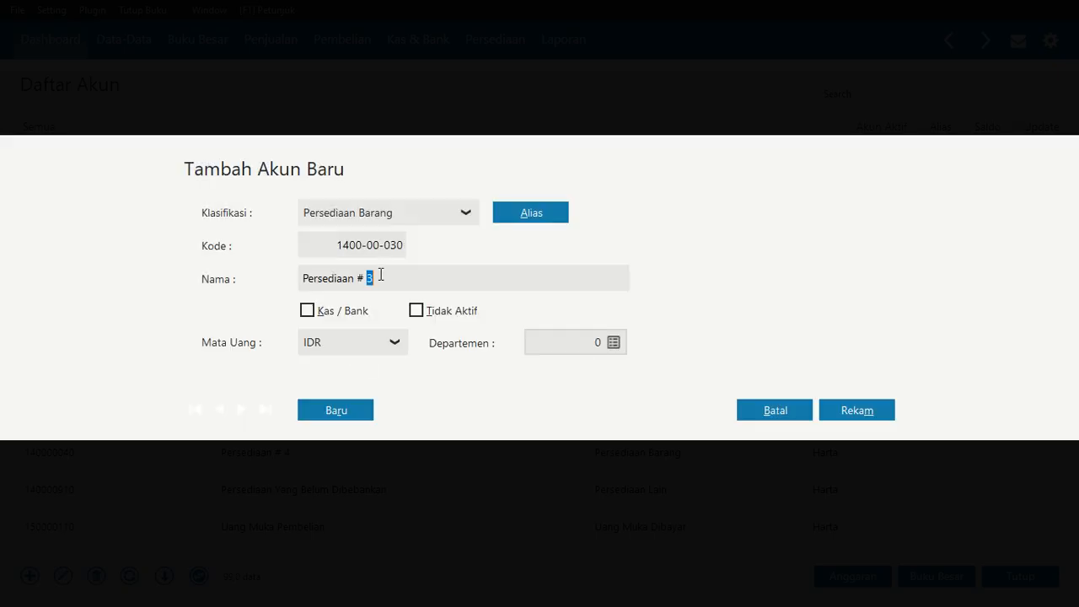
pyautogui.press('BackSpace')
pyautogui.write('Topi')
pyautogui.click(857, 410)
# Rename the Persediaan # 4 account to Persediaan Celana and save it
pyautogui.click(380, 459)
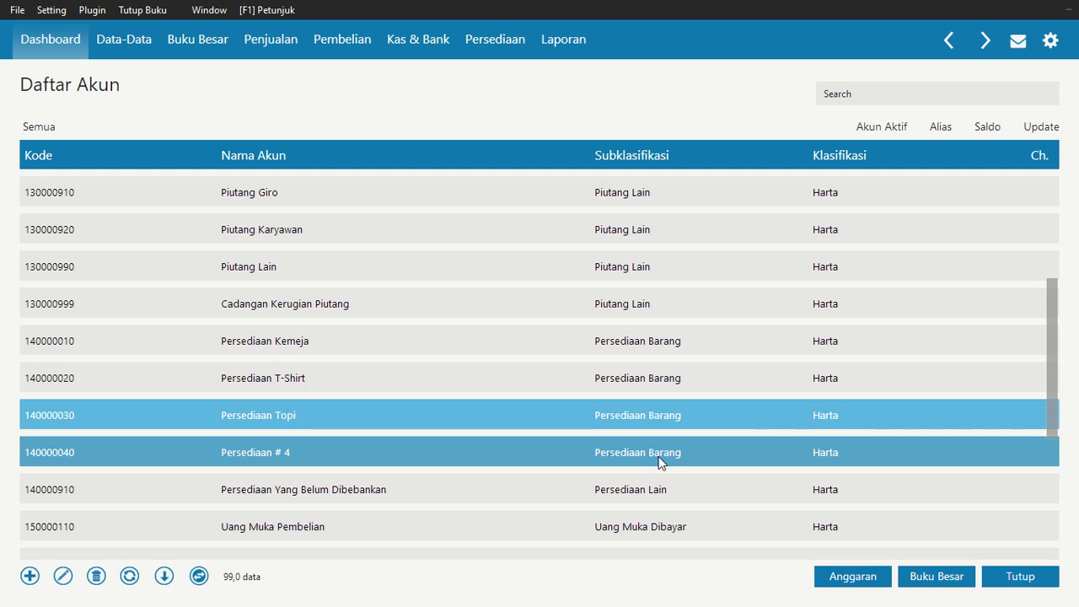
pyautogui.click(63, 575)
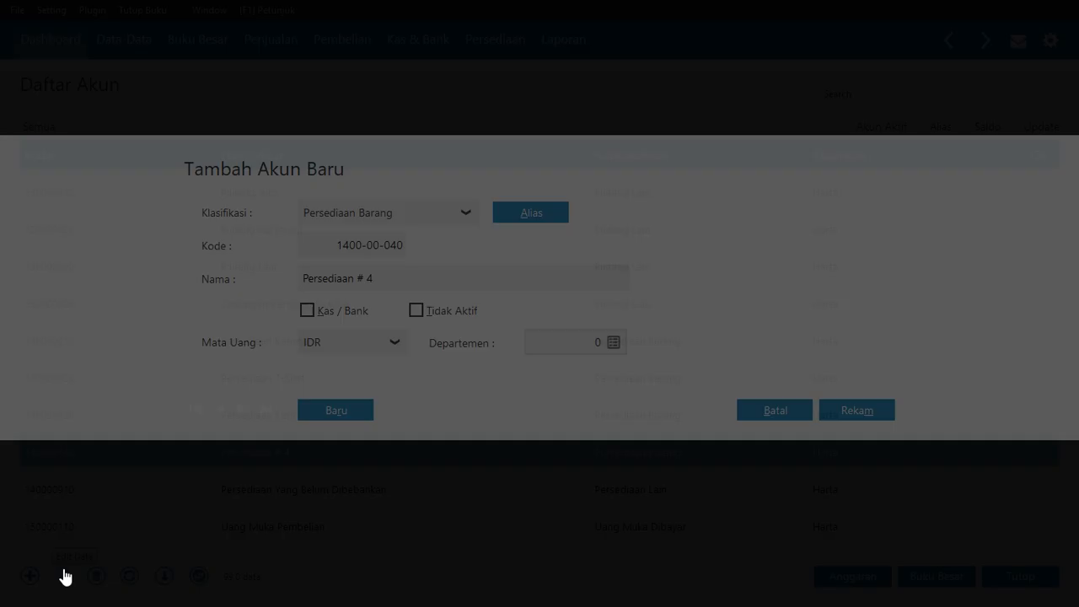
pyautogui.doubleClick(388, 272)
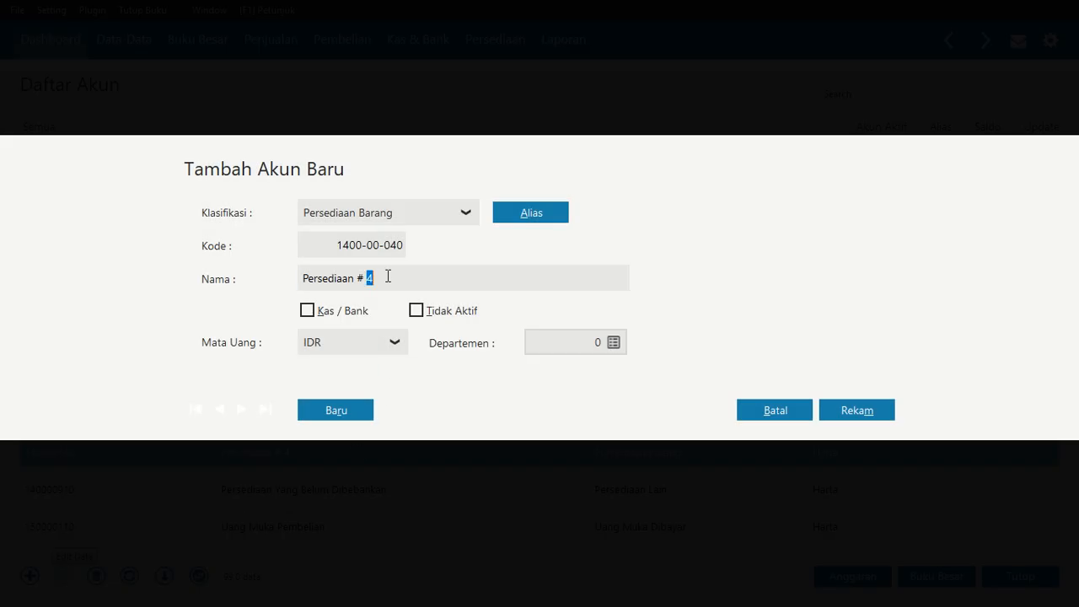
pyautogui.write('Se')
pyautogui.press('BackSpace')
pyautogui.press('BackSpace')
pyautogui.write('Ce')
pyautogui.click(864, 413)
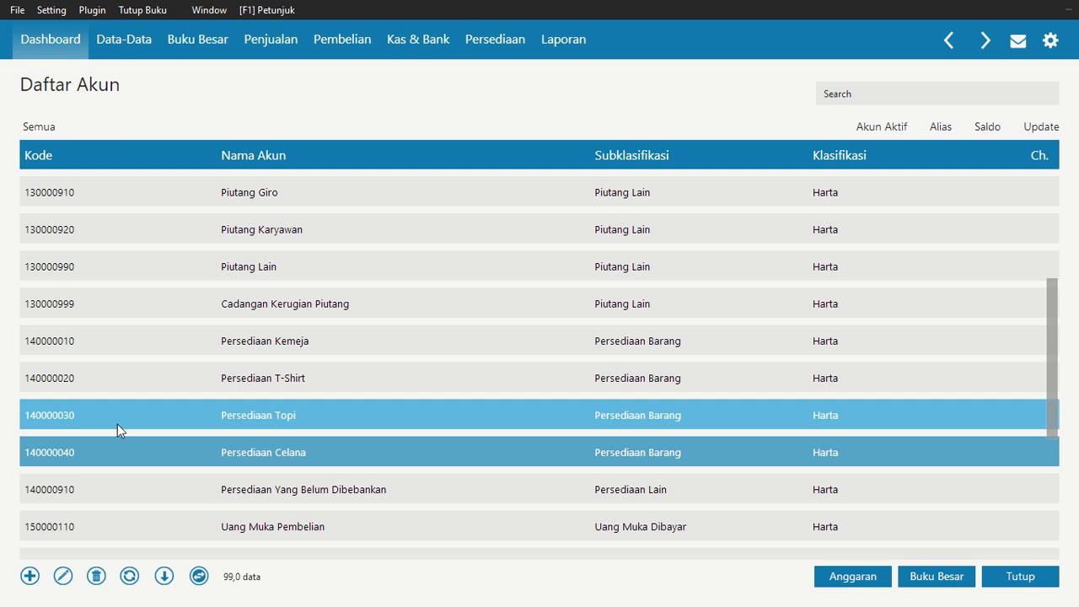
# Change the Persediaan Yang Belum Dibebankan account's classification to Persediaan Barang, agreeing to adjust the account code
pyautogui.click(107, 497)
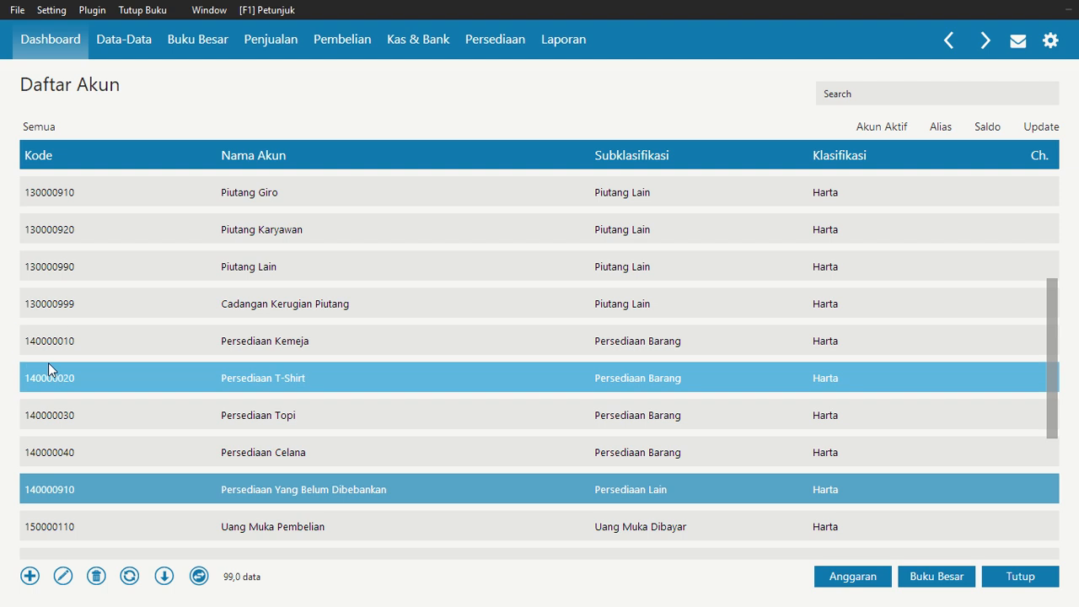
pyautogui.click(63, 576)
pyautogui.click(865, 419)
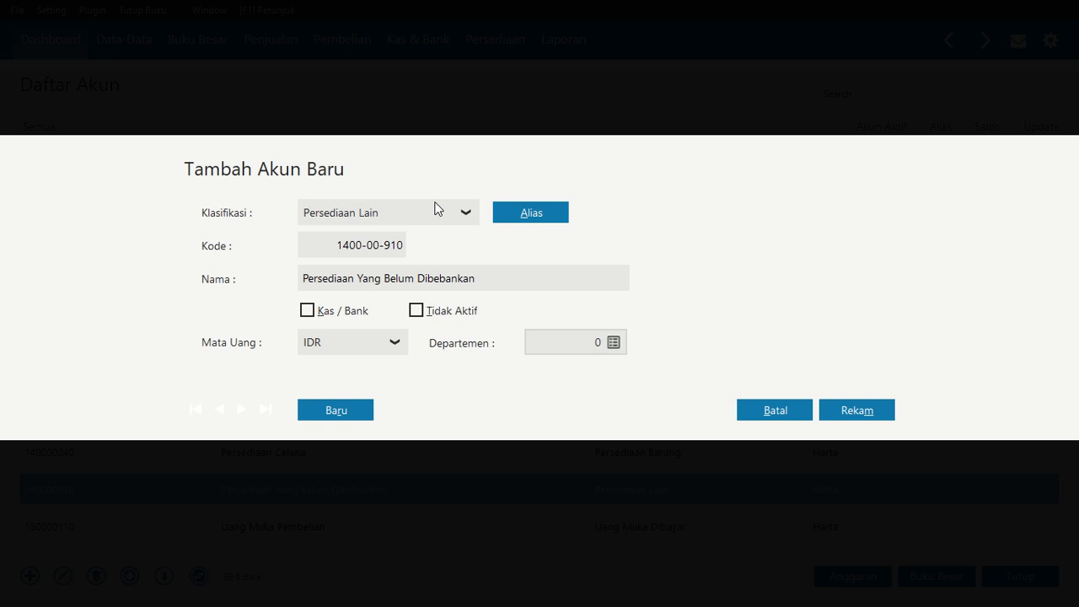
pyautogui.click(469, 213)
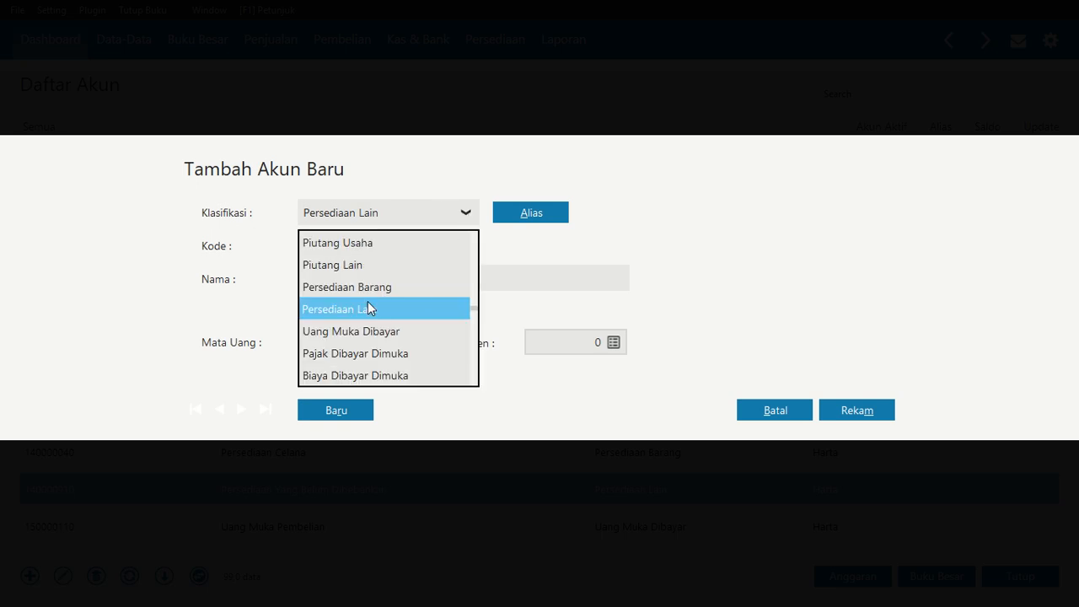
pyautogui.click(494, 257)
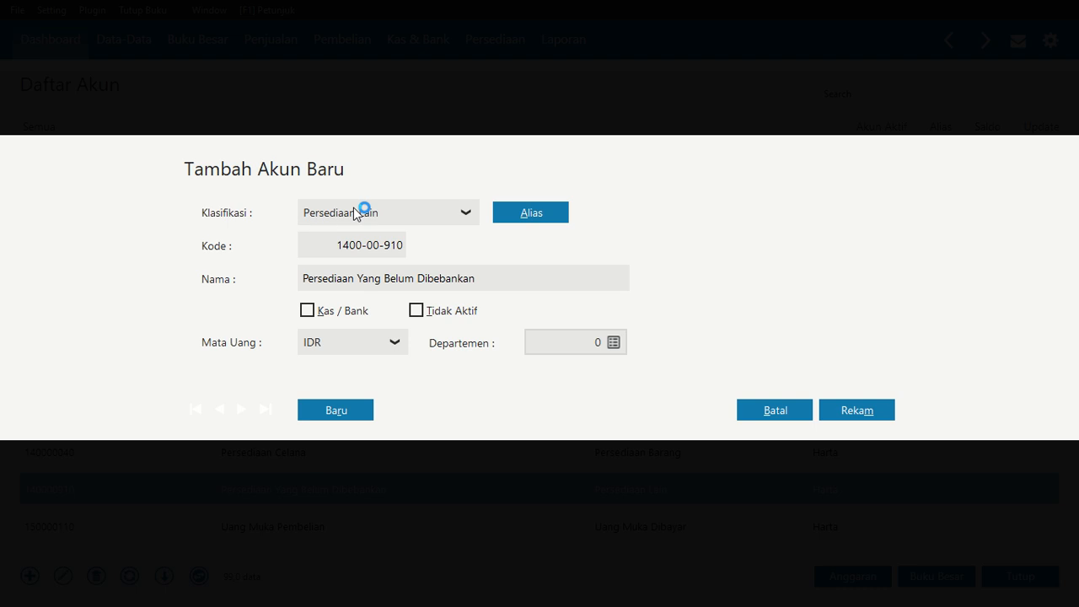
pyautogui.click(463, 217)
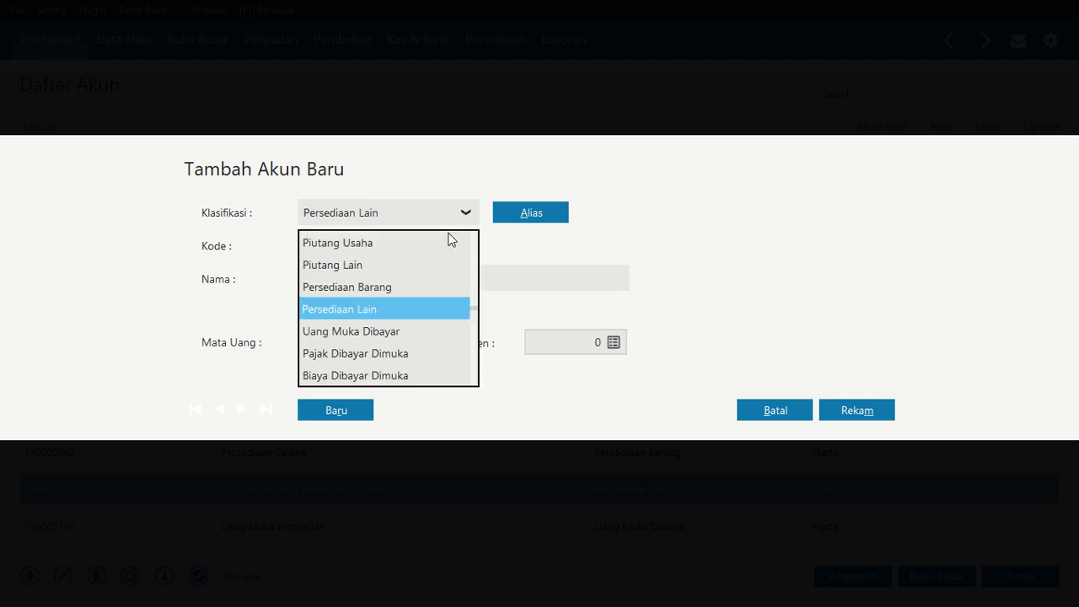
pyautogui.click(375, 288)
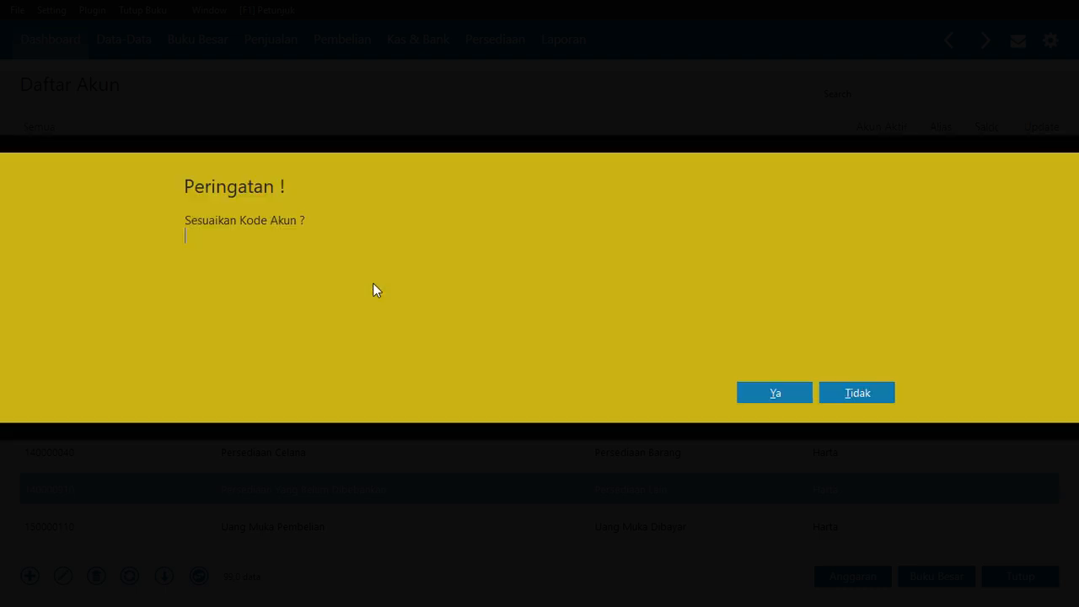
pyautogui.click(782, 392)
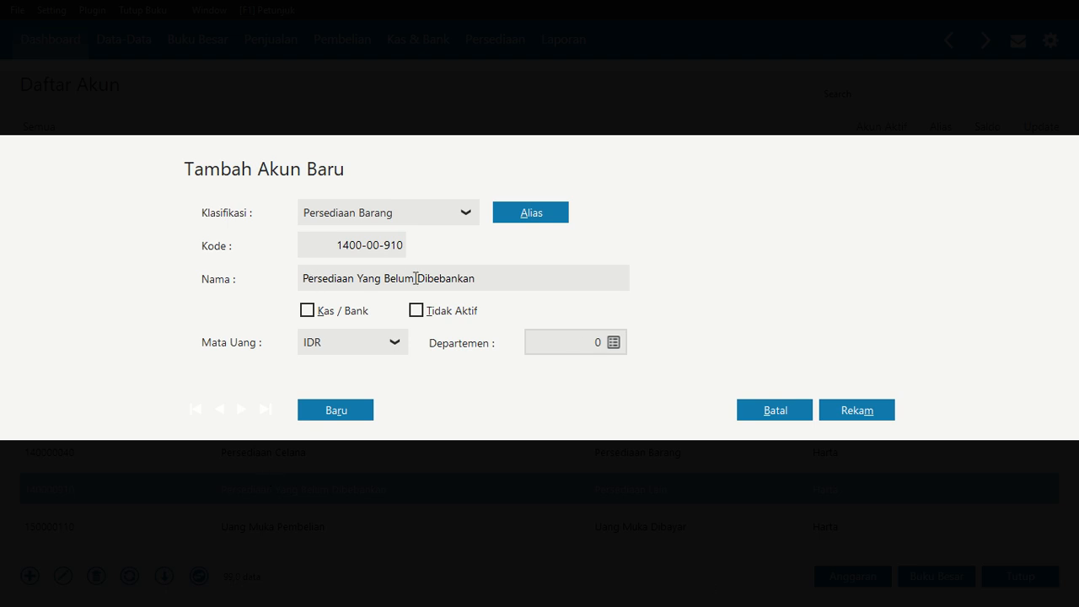
# Rename the Persediaan Yang Belum Dibebankan account to Persediaan Sepatu and save it
pyautogui.moveTo(303, 278); pyautogui.dragTo(393, 278)
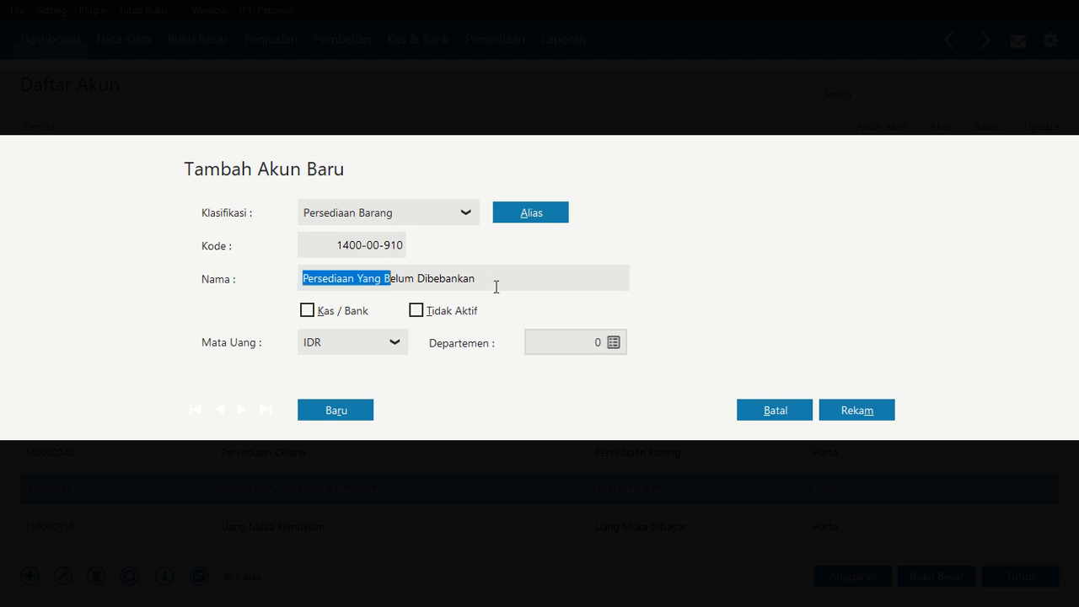
pyautogui.click(493, 283)
pyautogui.moveTo(494, 282); pyautogui.dragTo(356, 284)
pyautogui.write('Sepatu')
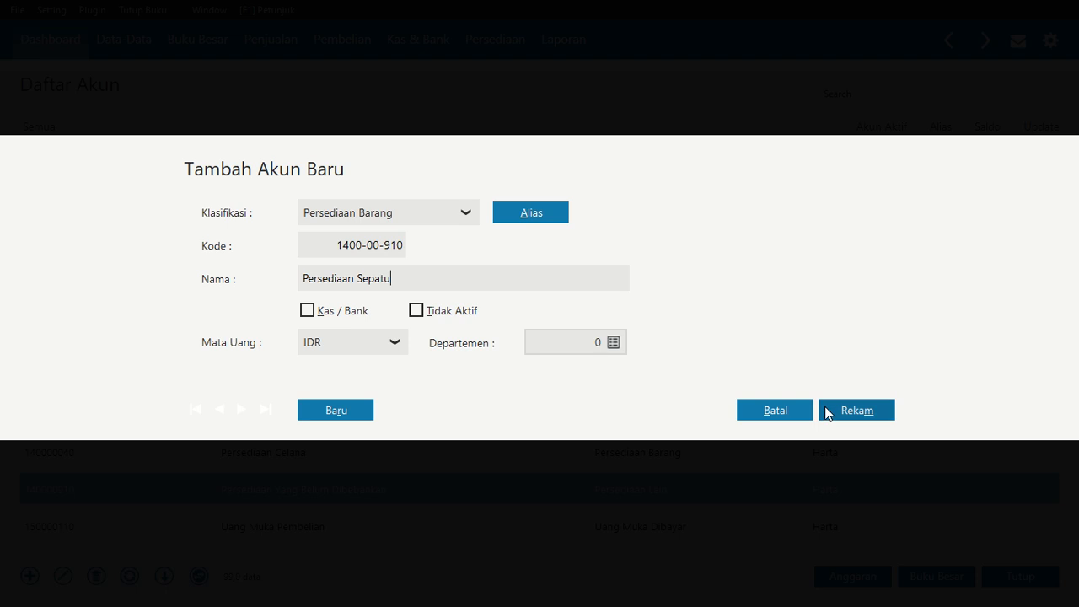
pyautogui.click(855, 411)
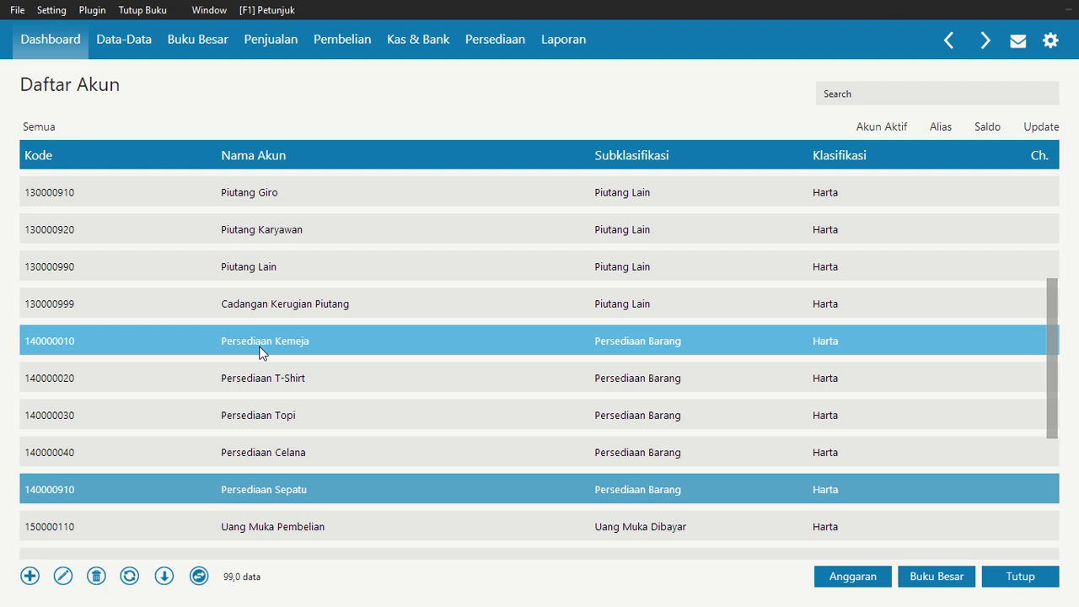
# Browse down the account list to review the remaining asset and liability accounts
pyautogui.click(277, 341)
pyautogui.click(293, 379)
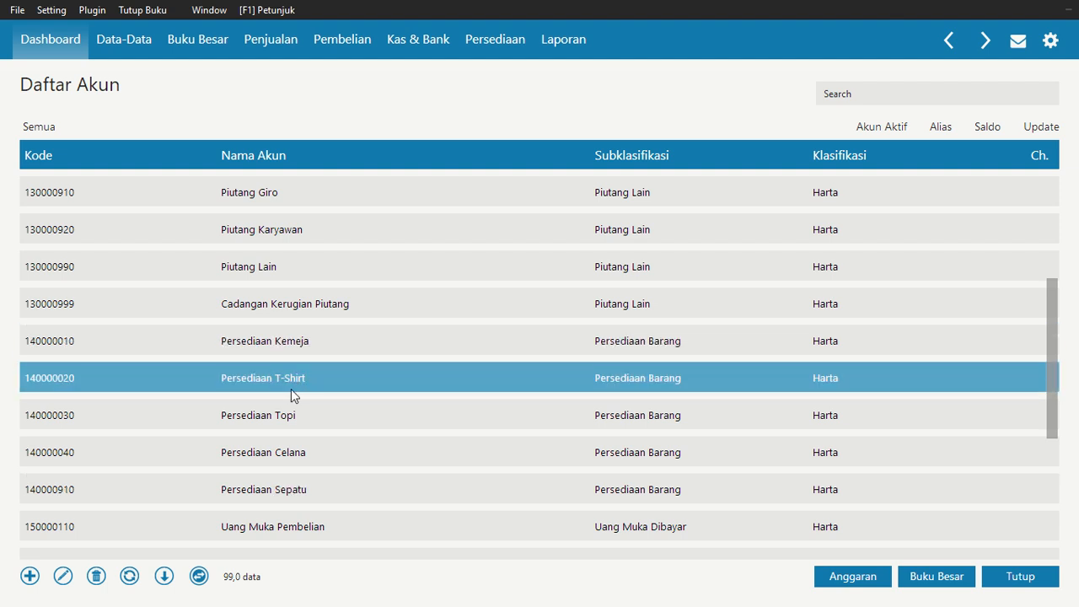
pyautogui.click(290, 403)
pyautogui.click(298, 454)
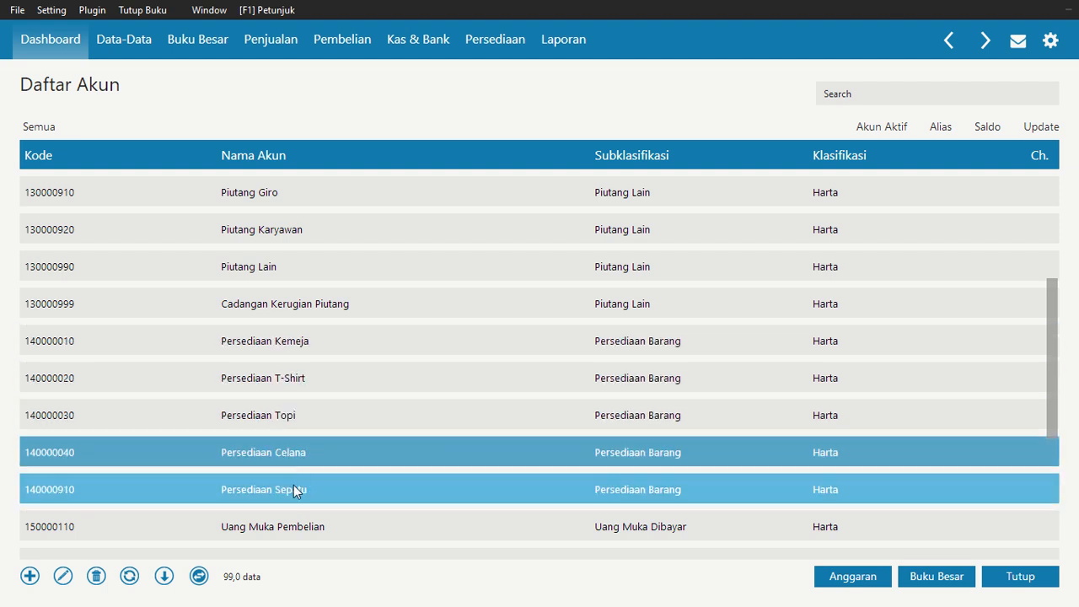
pyautogui.click(293, 487)
pyautogui.click(297, 518)
pyautogui.scroll(-3, 297, 497)
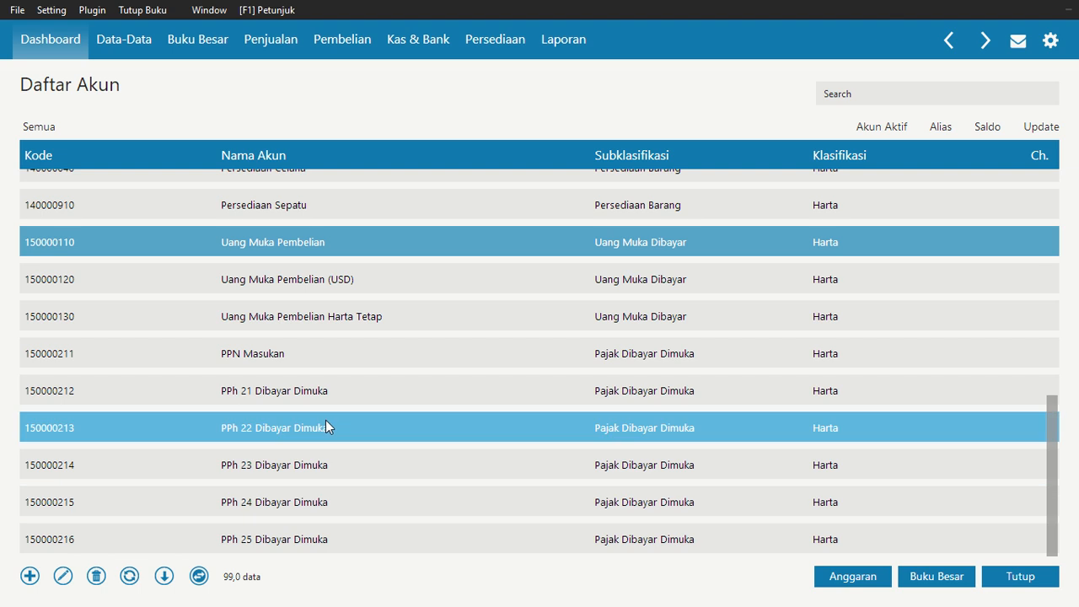
pyautogui.press('Down')
pyautogui.press('Down')
pyautogui.press('Down')
pyautogui.press('Down')
pyautogui.press('Down')
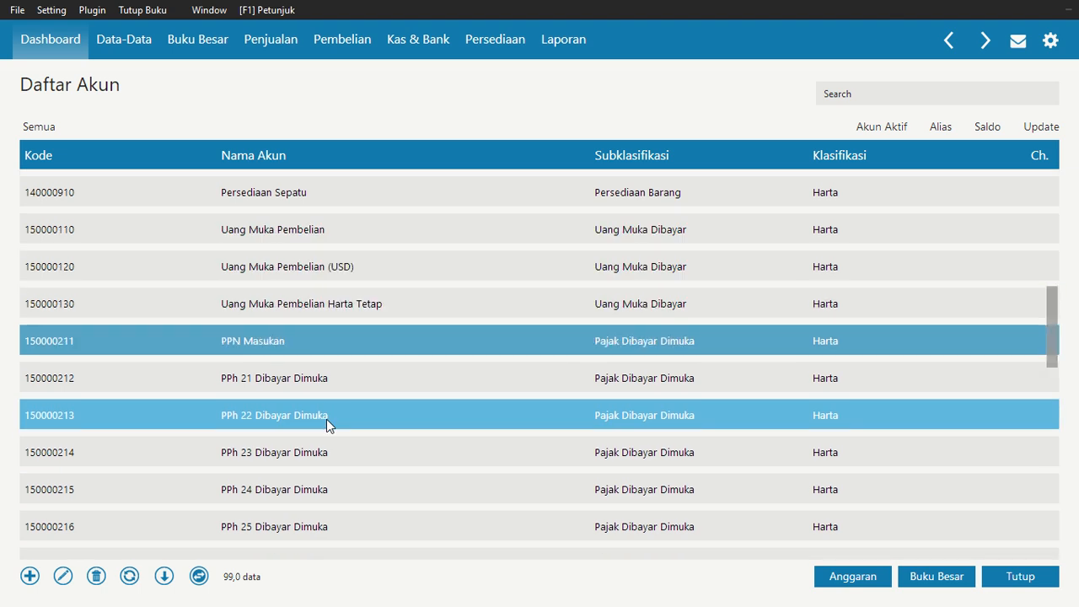
pyautogui.press('Down')
pyautogui.press('Down')
pyautogui.press('Down')
pyautogui.press('Down')
pyautogui.press('Down')
pyautogui.press('Down')
pyautogui.press('Down')
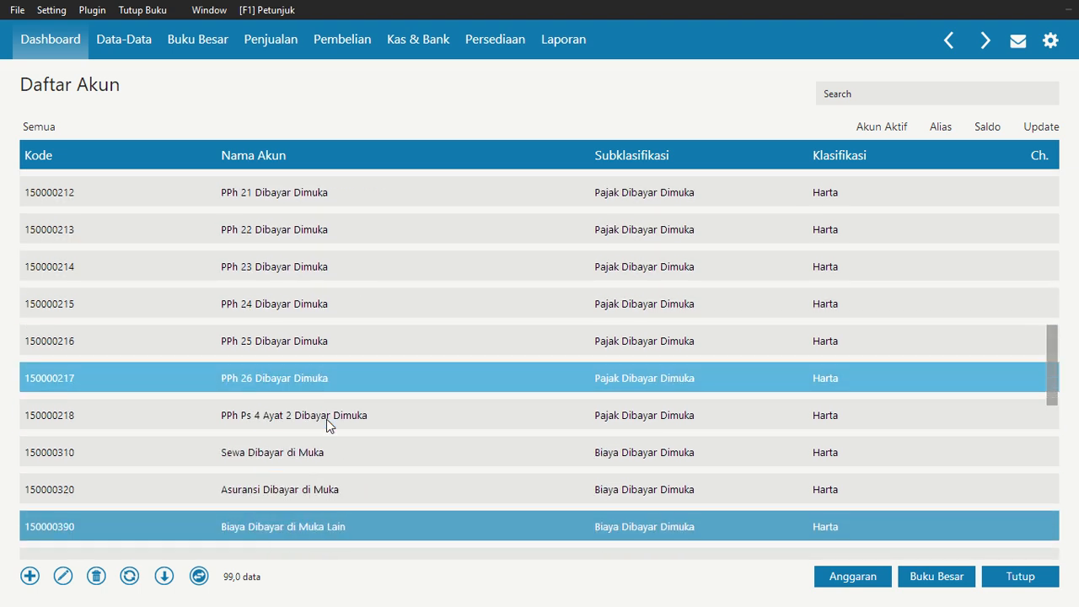
pyautogui.press('Up')
pyautogui.press('Down')
pyautogui.press('Down')
pyautogui.press('Down')
pyautogui.press('Down')
pyautogui.press('Down')
pyautogui.press('Down')
pyautogui.press('Down')
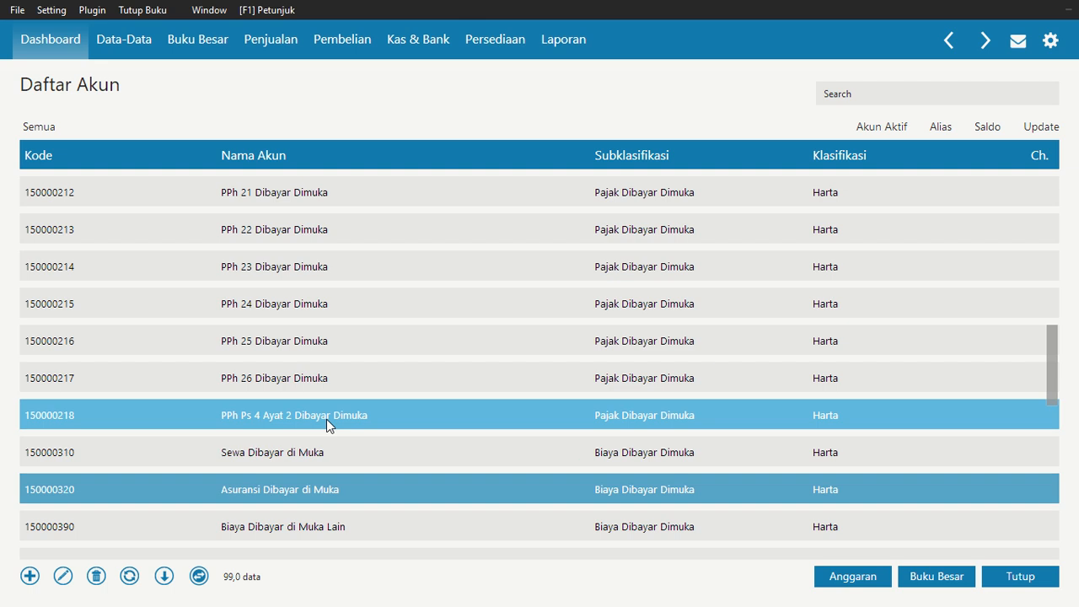
pyautogui.press('Down')
pyautogui.press('Down')
pyautogui.press('Down')
pyautogui.press('Down')
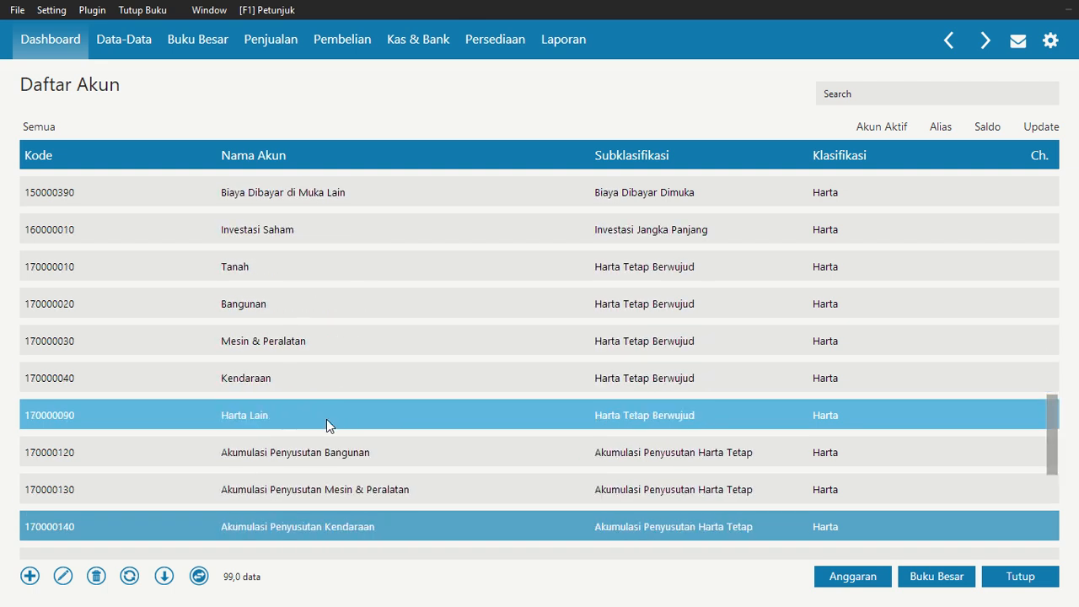
pyautogui.press('Down')
pyautogui.press('Down')
pyautogui.press('Down')
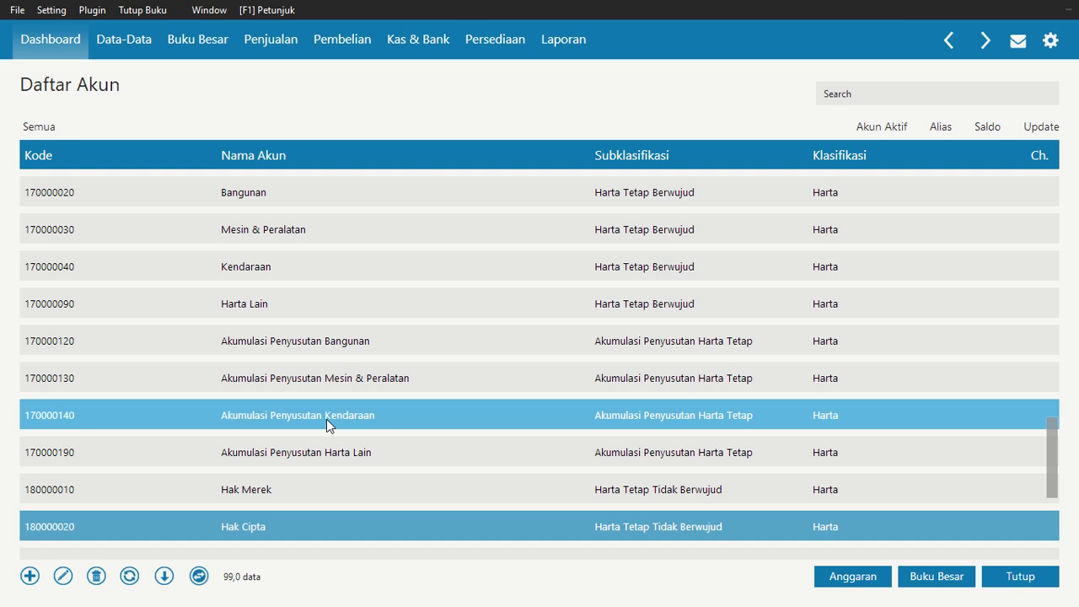
pyautogui.press('Down')
pyautogui.press('Down')
pyautogui.press('Down')
pyautogui.press('Down')
pyautogui.press('Down')
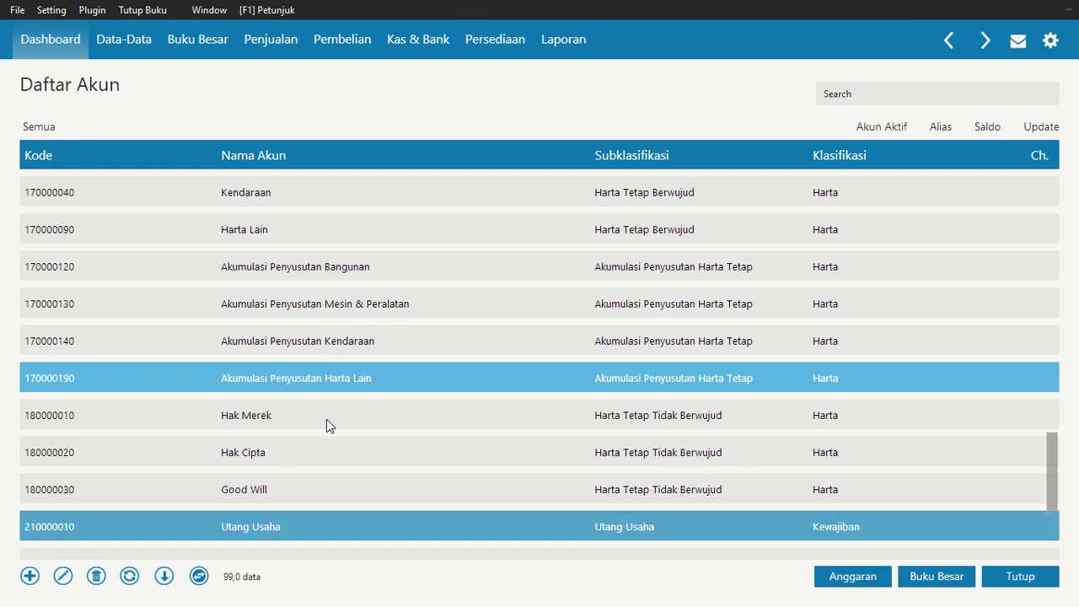
pyautogui.press('Down')
pyautogui.press('Up')
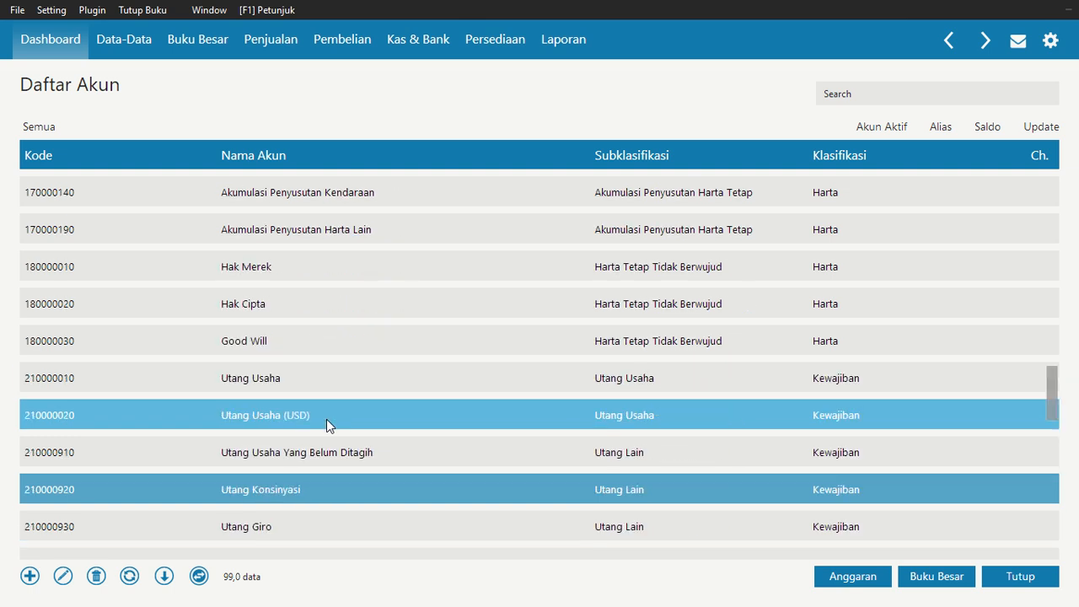
# Rename the Utang Usaha account to Utang Dagang, acknowledging the warning, and save it
pyautogui.click(244, 384)
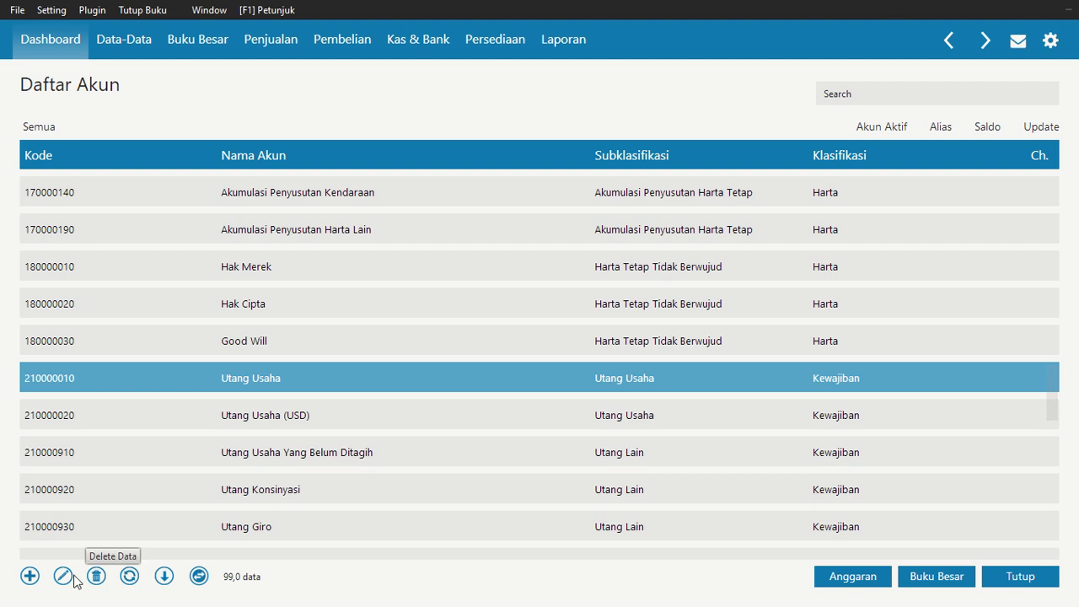
pyautogui.click(59, 573)
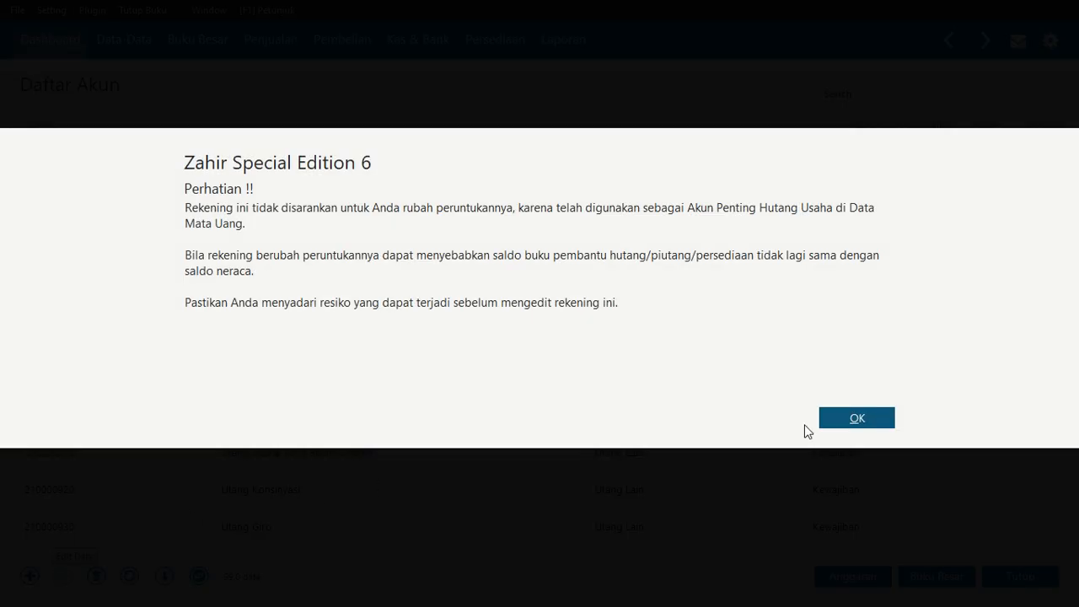
pyautogui.click(840, 413)
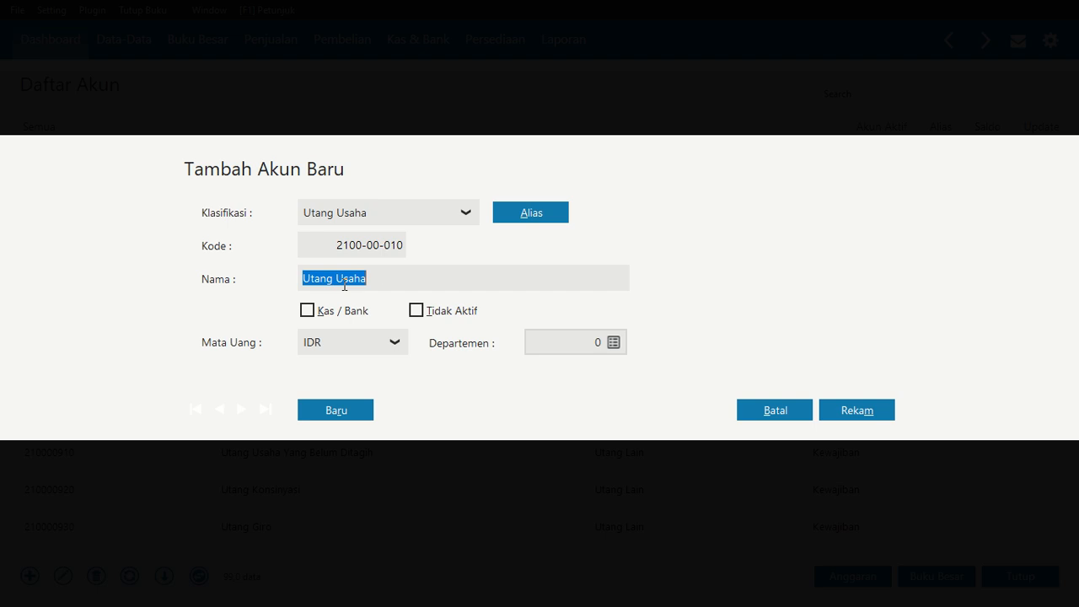
pyautogui.doubleClick(345, 281)
pyautogui.write('Dagang')
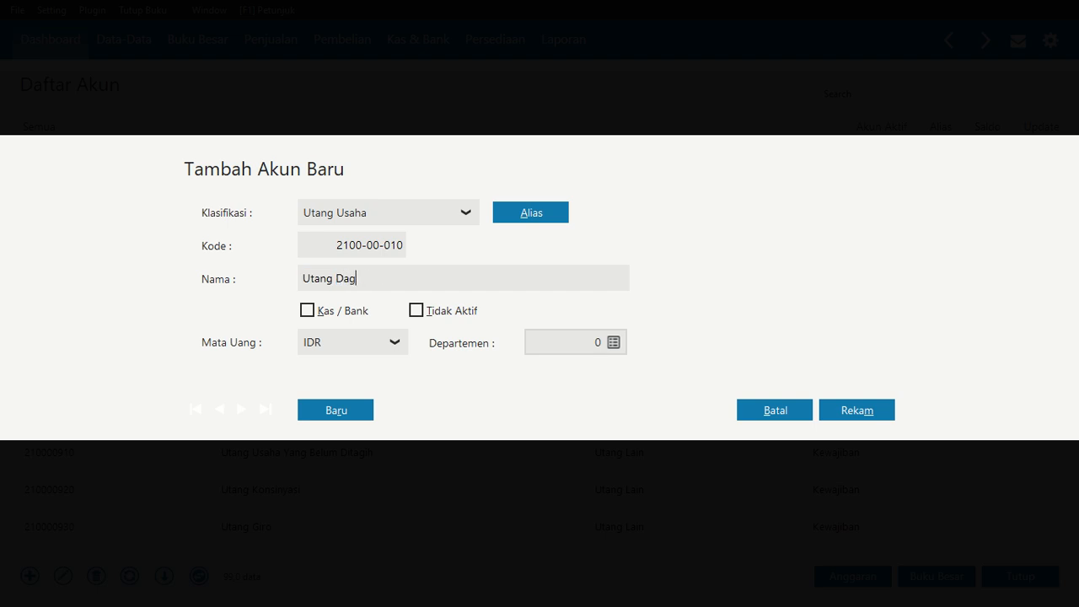
pyautogui.click(829, 409)
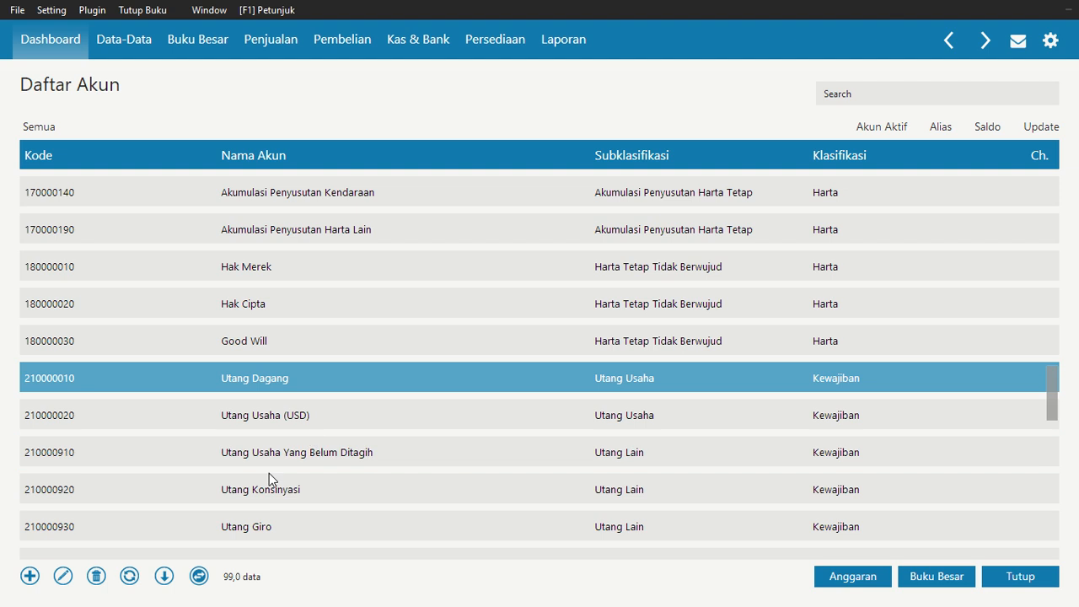
# Scroll through the liability and equity accounts in the list to review them
pyautogui.click(264, 525)
pyautogui.scroll(-3, 263, 525)
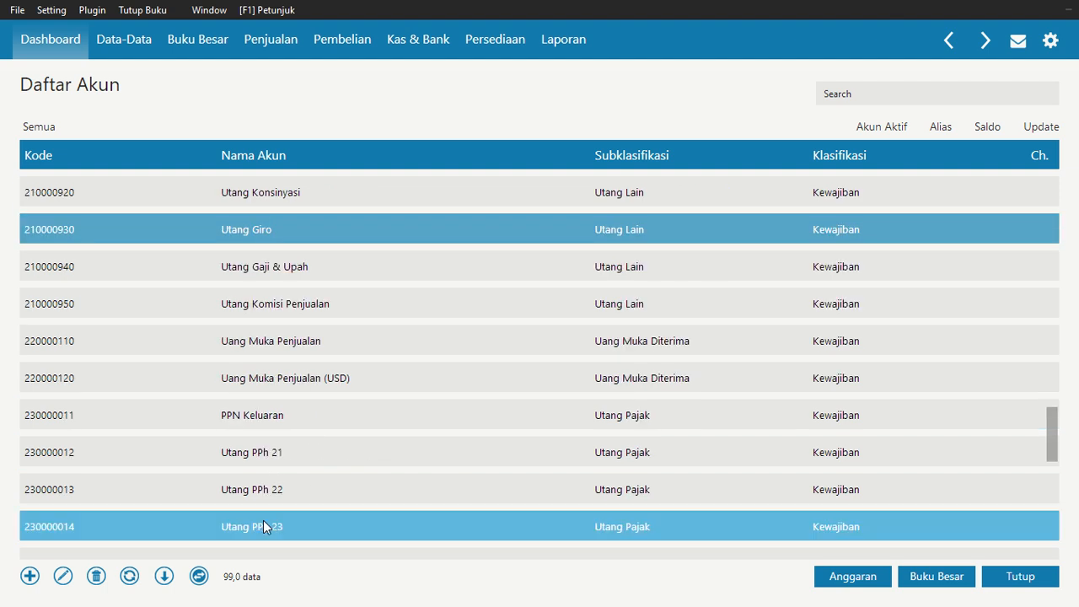
pyautogui.press('Down')
pyautogui.press('Down')
pyautogui.press('Down')
pyautogui.press('Down')
pyautogui.press('Up')
pyautogui.press('Up')
pyautogui.press('Up')
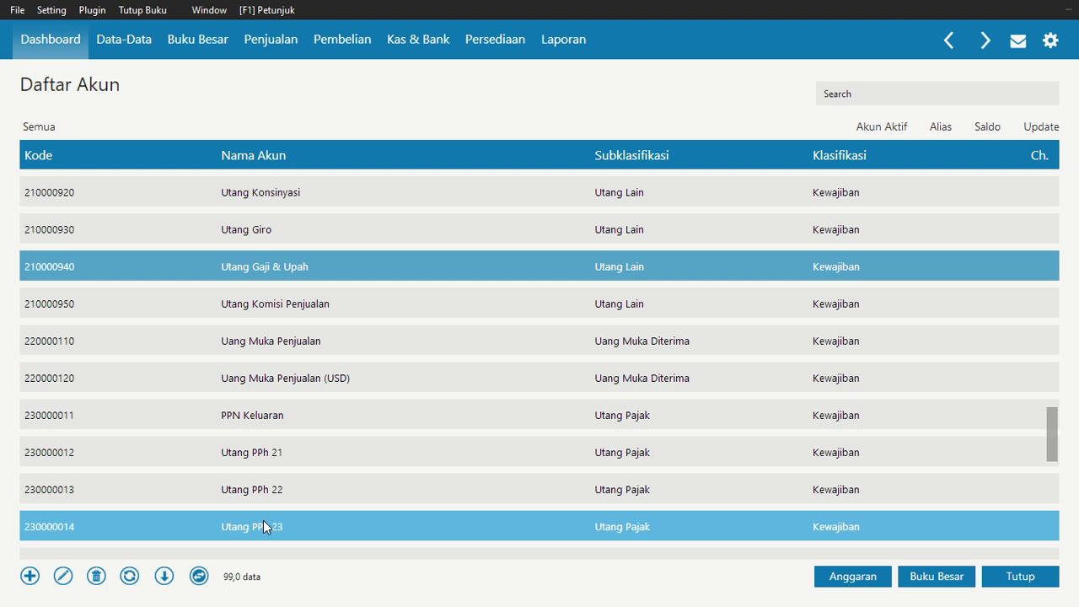
pyautogui.press('Down')
pyautogui.press('Down')
pyautogui.press('Down')
pyautogui.press('Down')
pyautogui.press('Down')
pyautogui.press('Down')
pyautogui.press('Down')
pyautogui.press('Down')
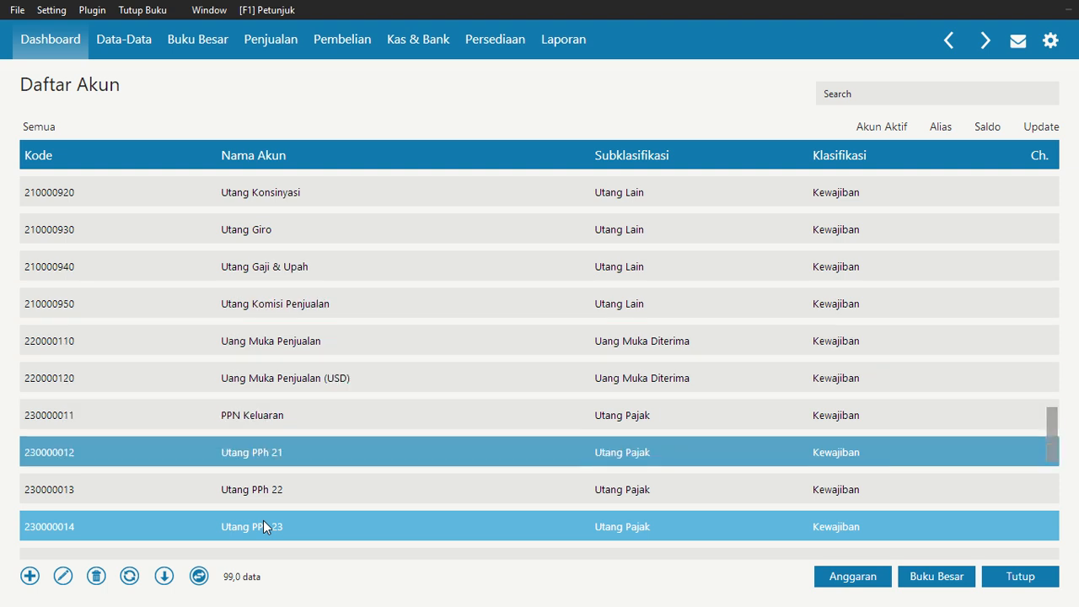
pyautogui.press('Down')
pyautogui.press('Down')
pyautogui.press('Down')
pyautogui.press('Down')
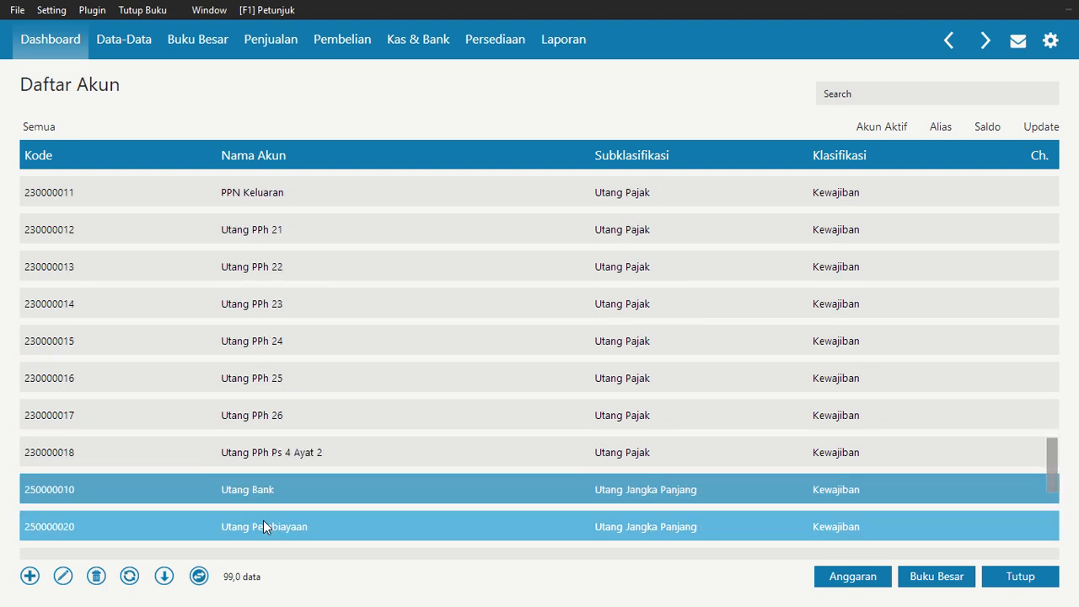
pyautogui.press('Down')
pyautogui.press('Down')
pyautogui.press('Down')
pyautogui.press('Down')
pyautogui.press('Down')
pyautogui.press('Down')
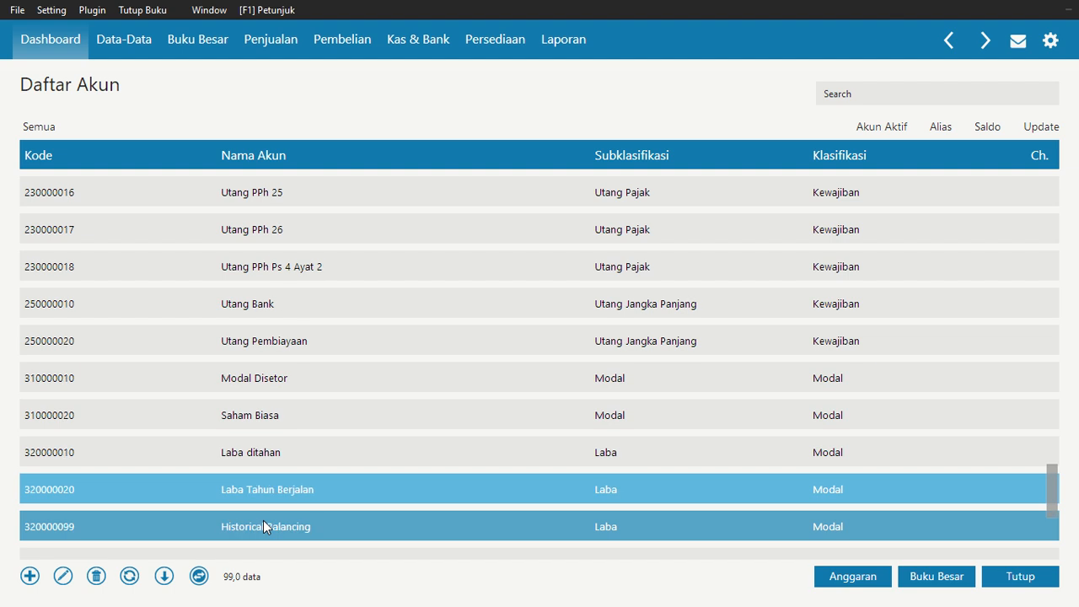
pyautogui.press('Up')
pyautogui.press('Up')
pyautogui.press('Up')
pyautogui.press('Up')
pyautogui.press('Down')
pyautogui.press('Down')
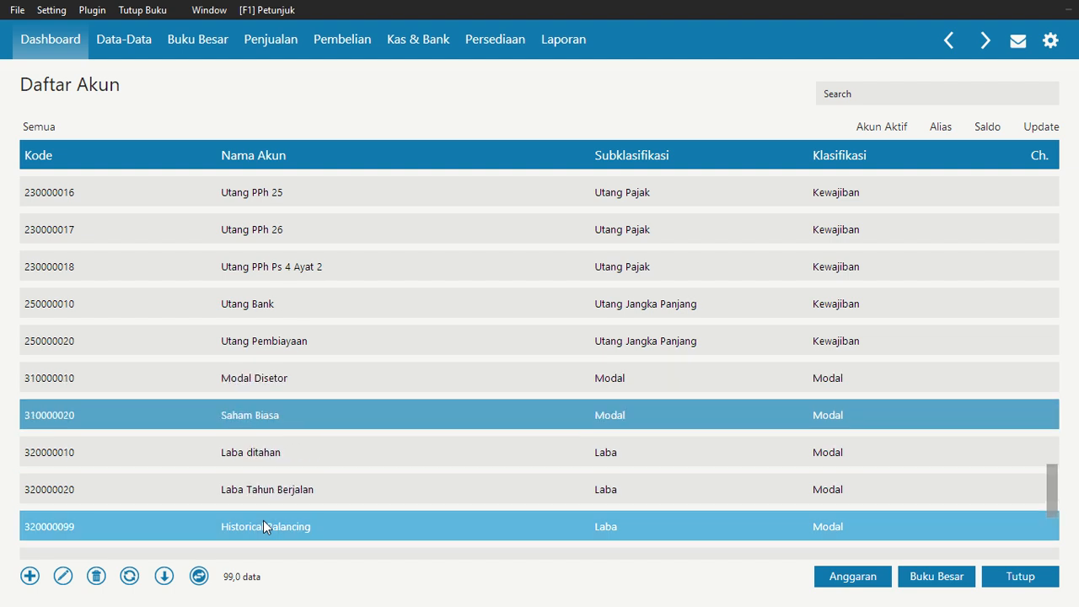
pyautogui.press('Down')
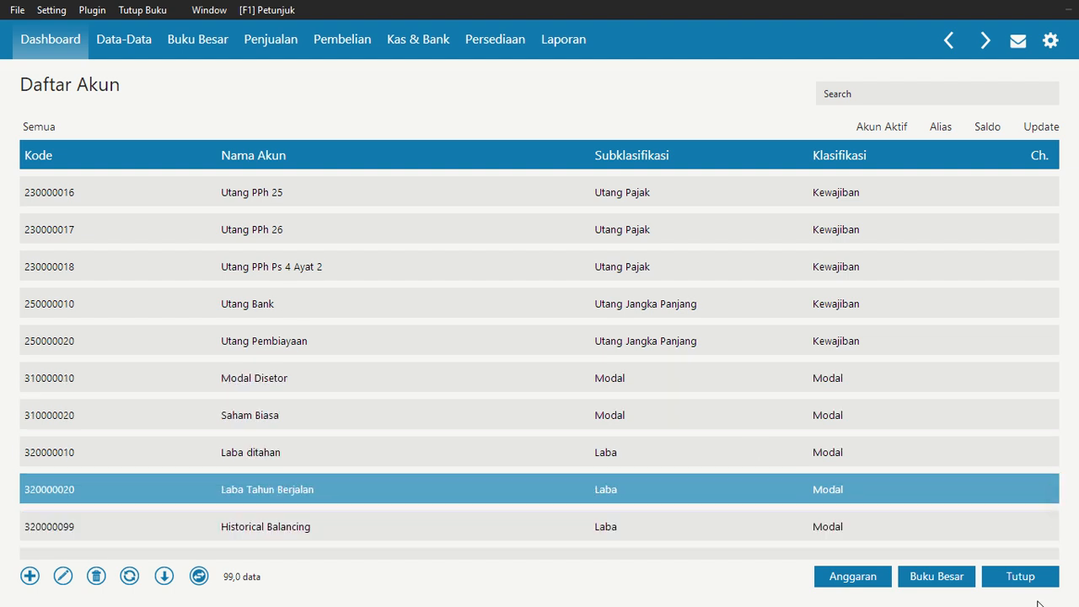
# Close the account list and open the opening account balance entry (Saldo Awal Akun)
pyautogui.click(1020, 577)
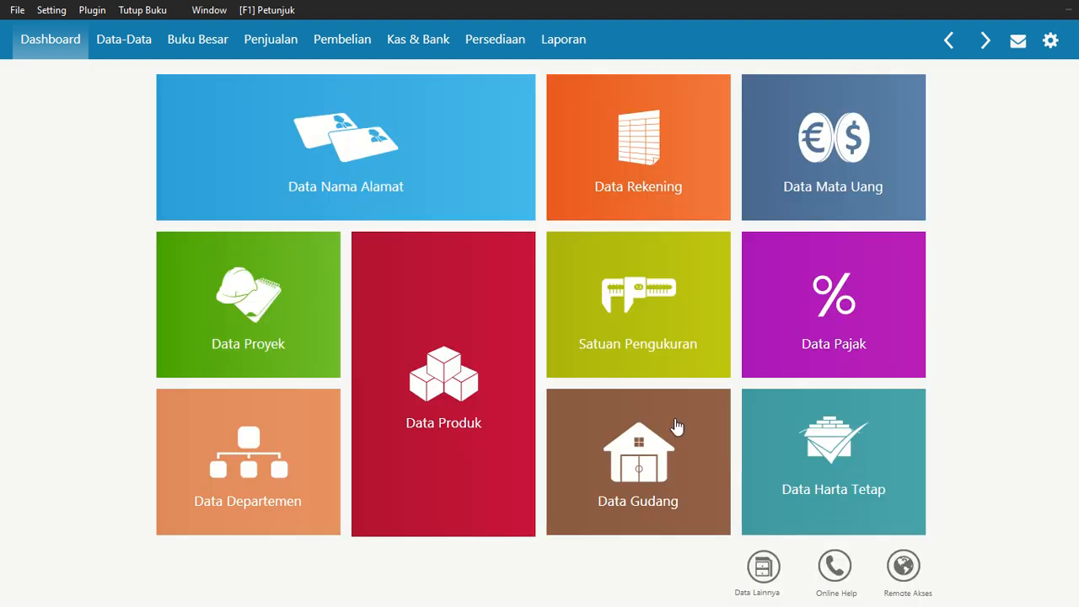
pyautogui.click(48, 10)
pyautogui.moveTo(113, 76)
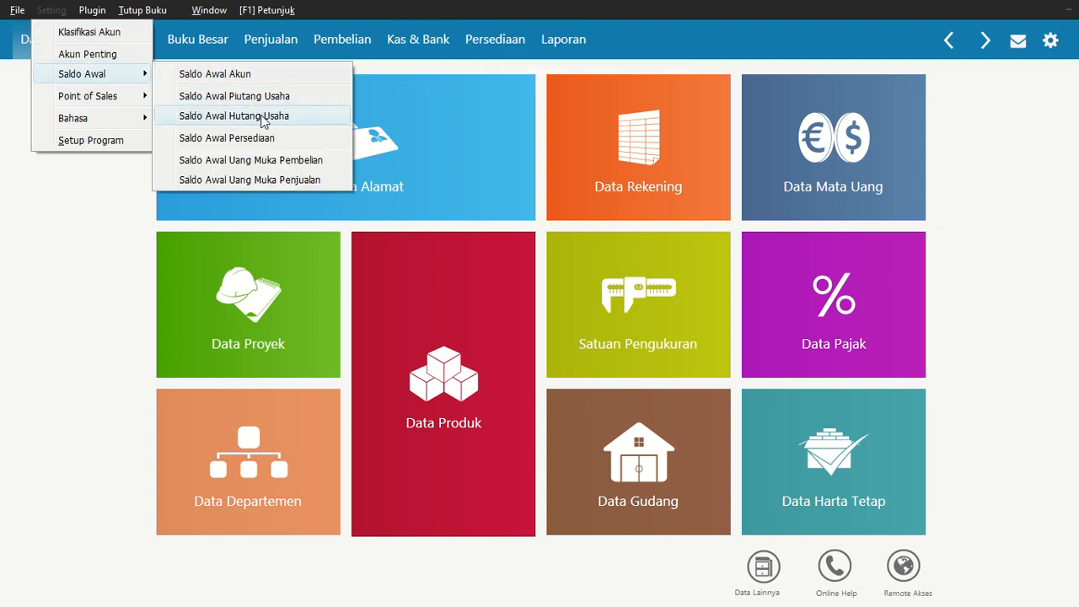
pyautogui.click(246, 74)
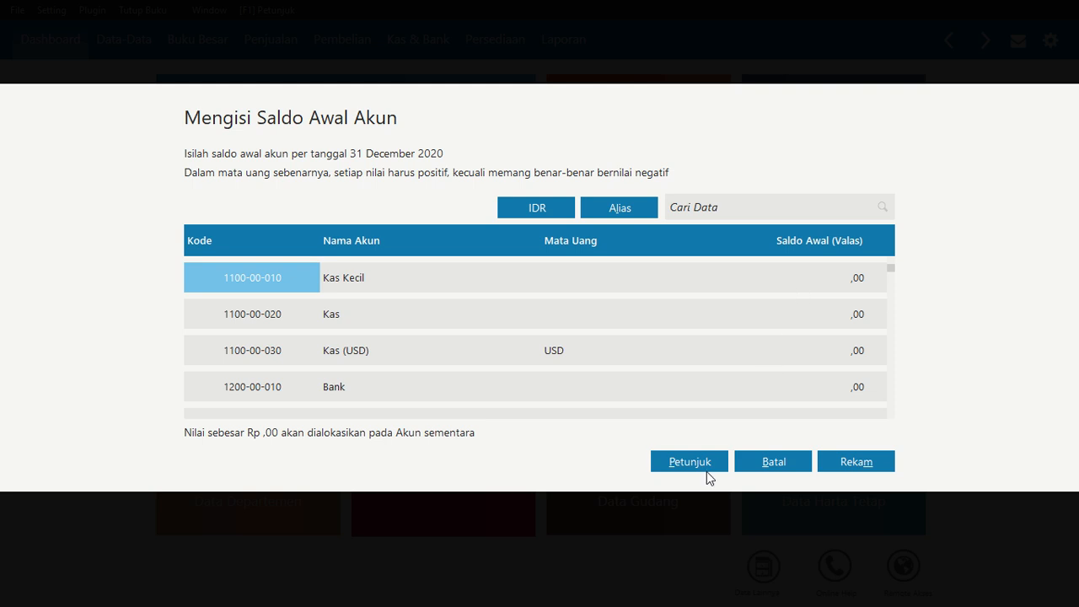
# Switch to the case PDF to check the balance sheet figures, then return to the accounting program
pyautogui.hotkey('alt', 'Tab')
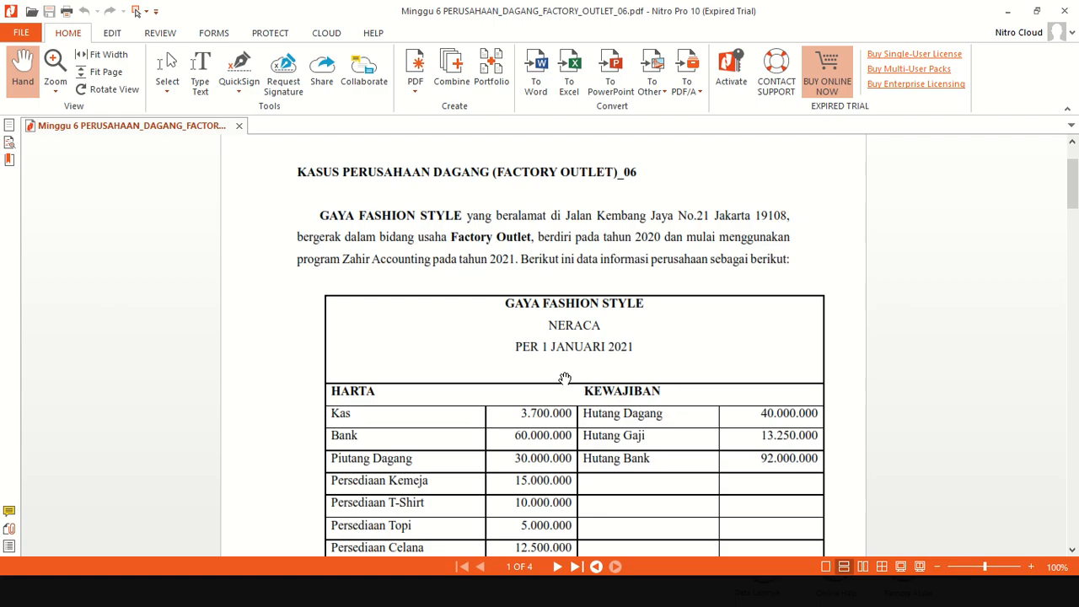
pyautogui.scroll(-5, 562, 380)
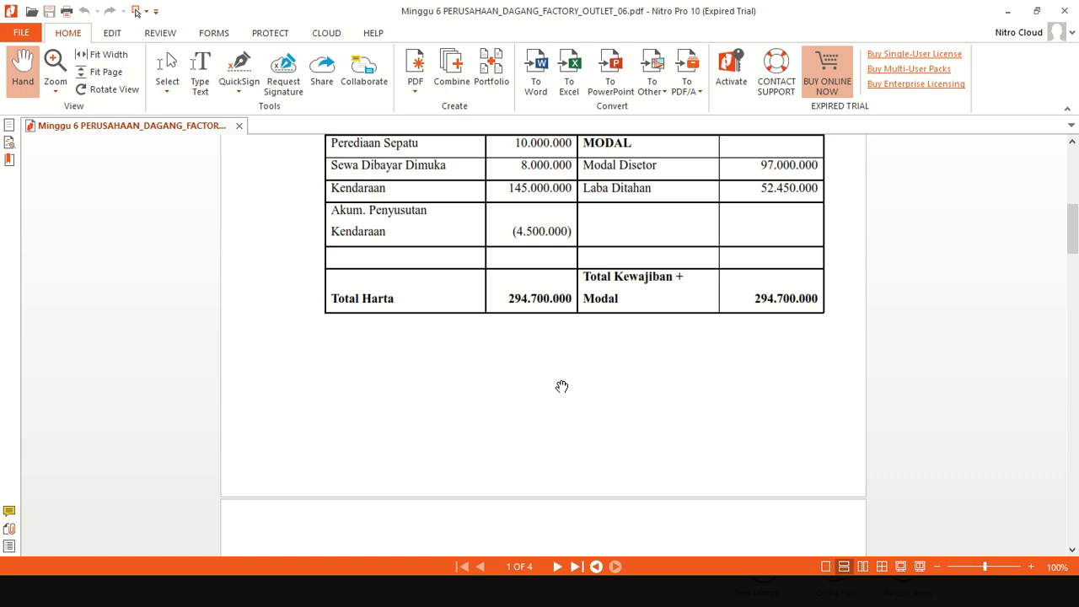
pyautogui.scroll(6, 563, 380)
pyautogui.hotkey('alt', 'Tab')
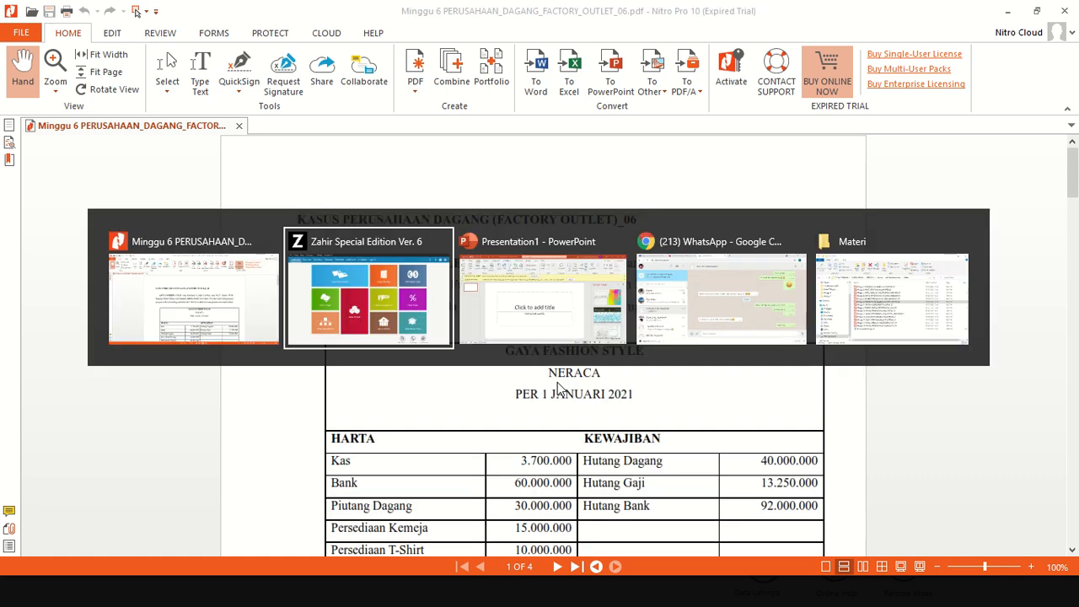
pyautogui.click(846, 316)
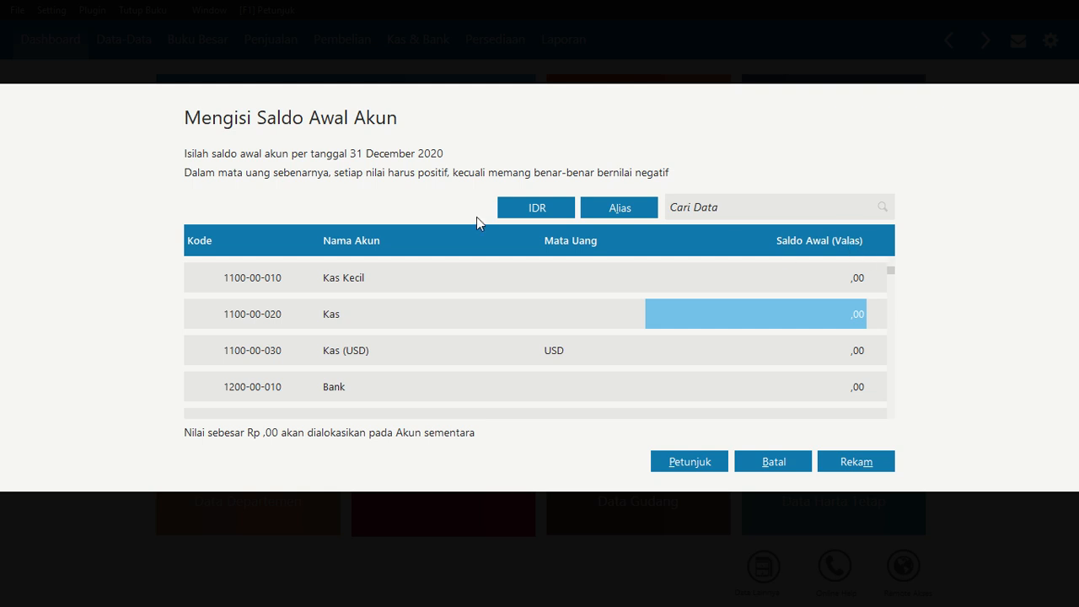
# Show balances in IDR and enter 3.700.000 as the opening balance of the Kas account
pyautogui.click(552, 211)
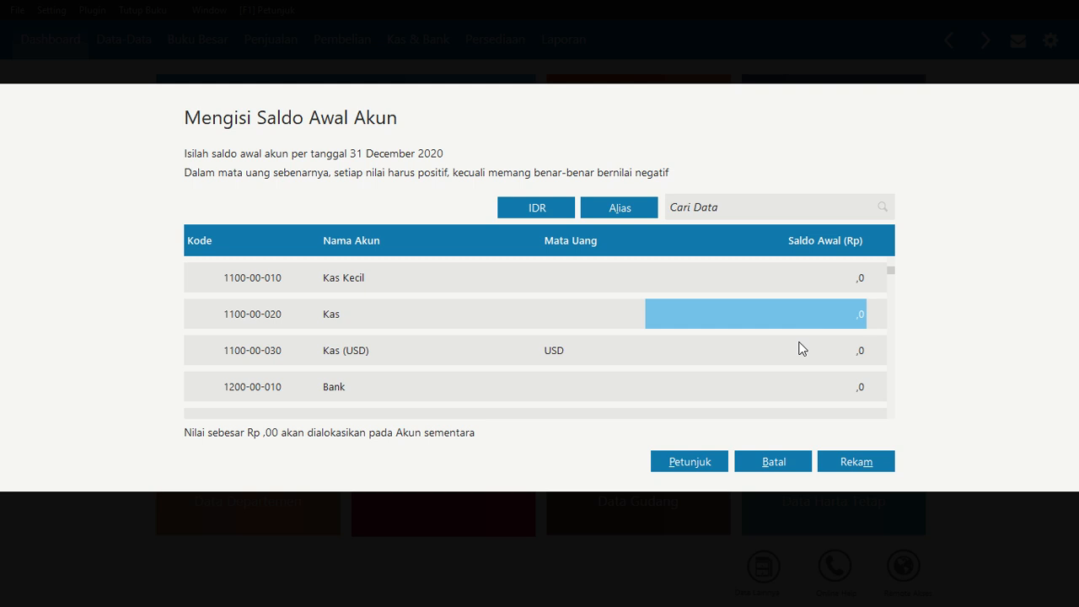
pyautogui.write('37-')
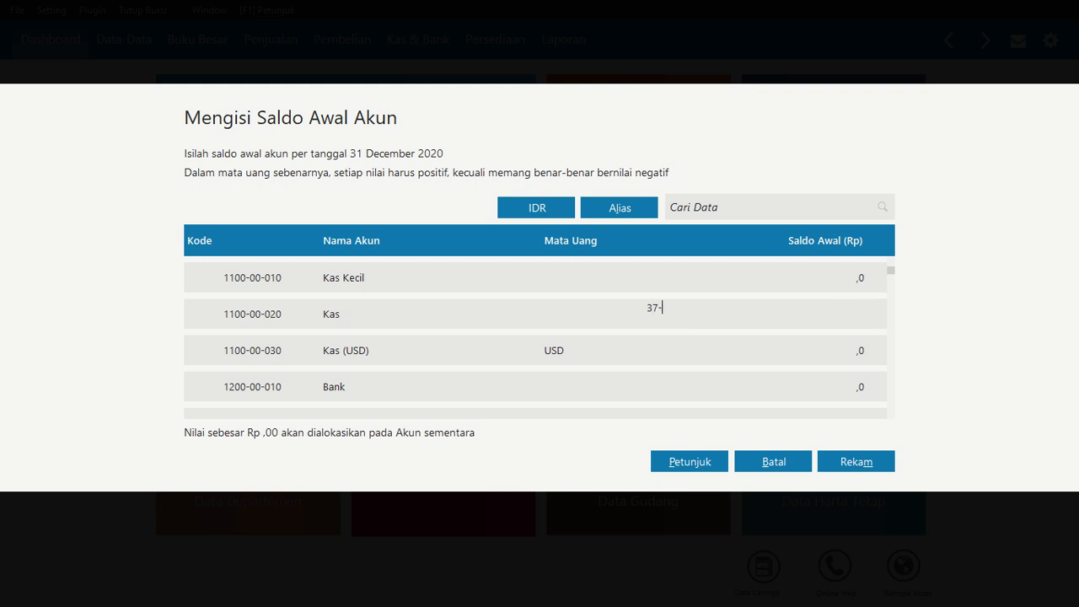
pyautogui.press('BackSpace')
pyautogui.write('00.00000')
pyautogui.click(801, 348)
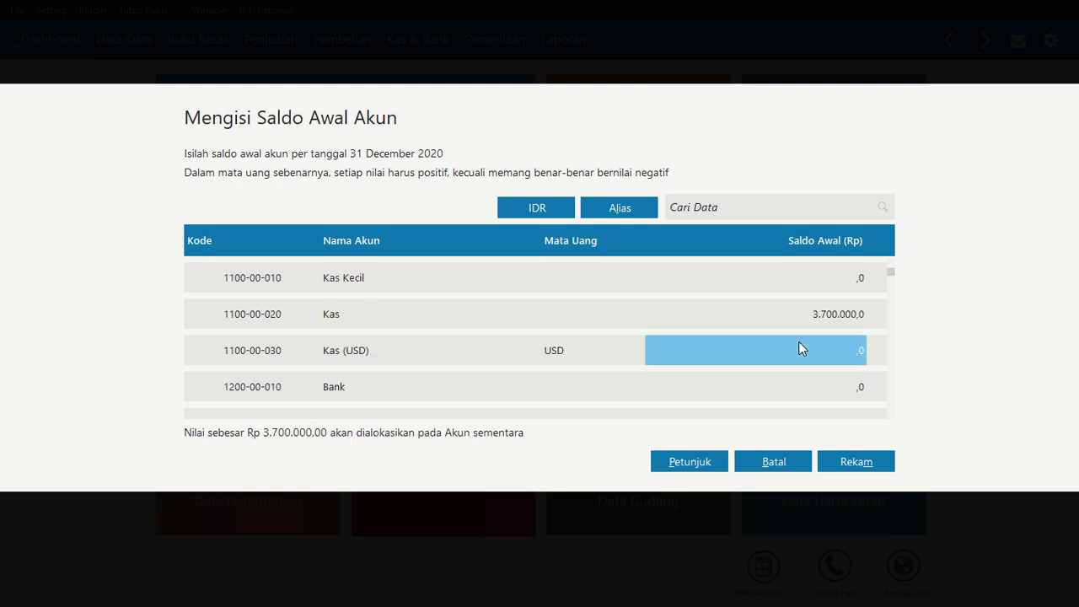
# Enter 60.000.000 as the opening balance of the Bank account
pyautogui.press('Down')
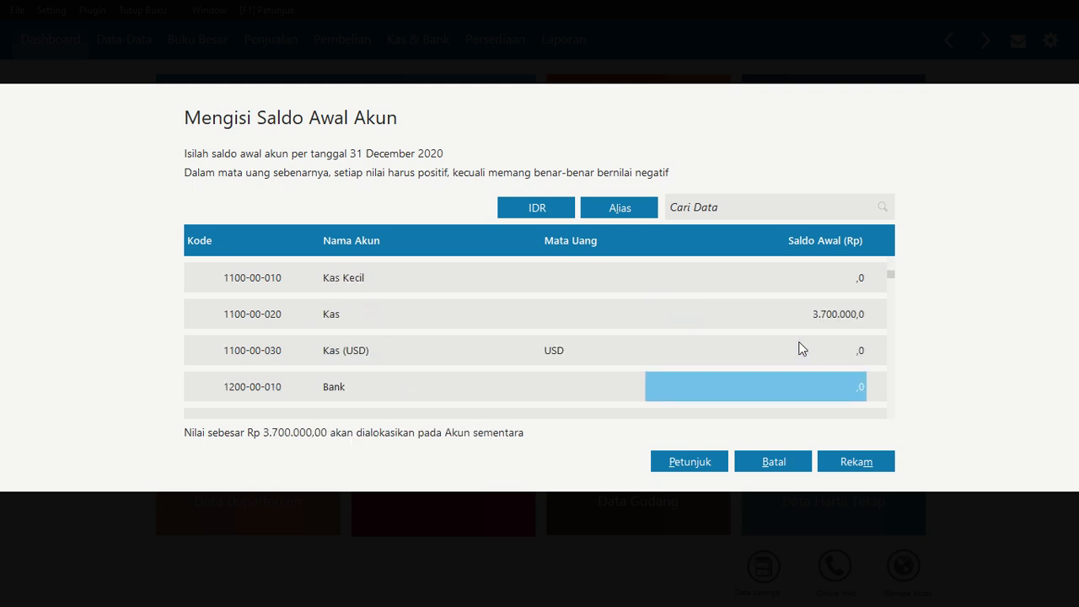
pyautogui.write('60.')
pyautogui.write('000.000')
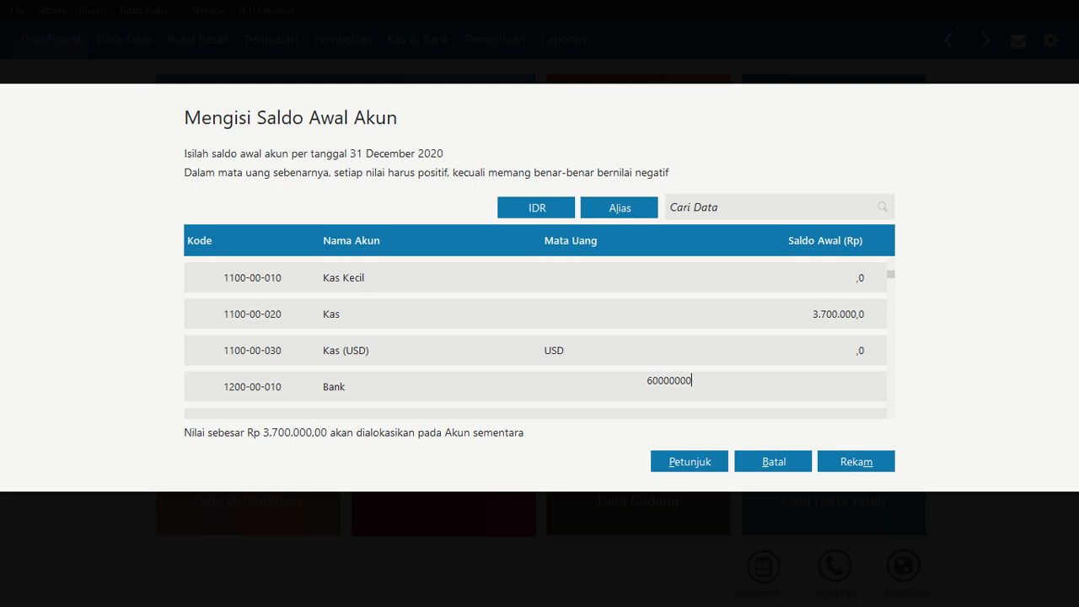
pyautogui.press('Down')
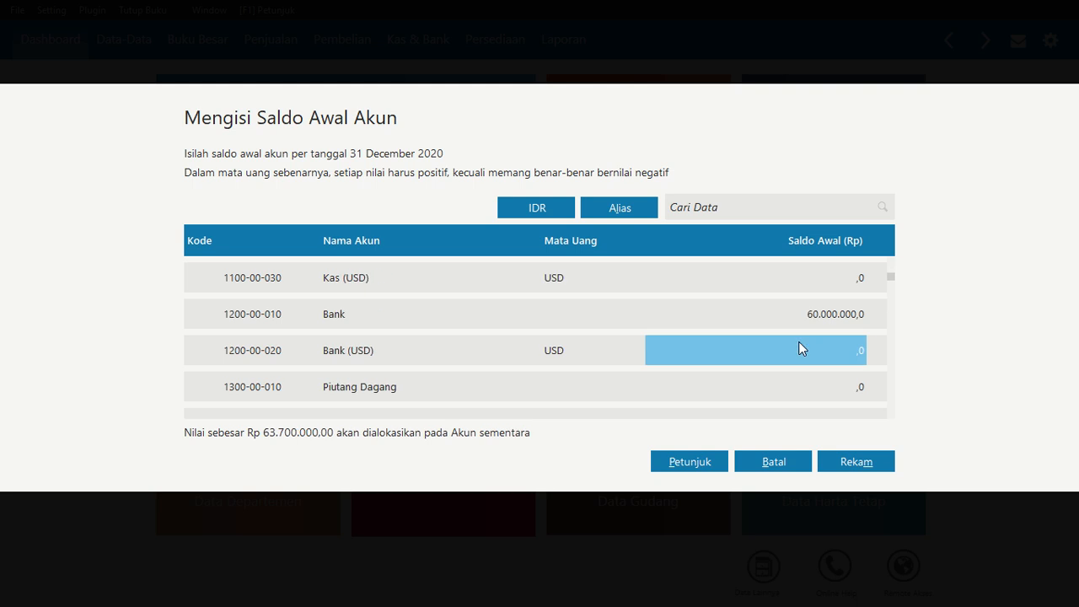
# Enter 30.000.000 as the opening balance of the Piutang Dagang account
pyautogui.press('Down')
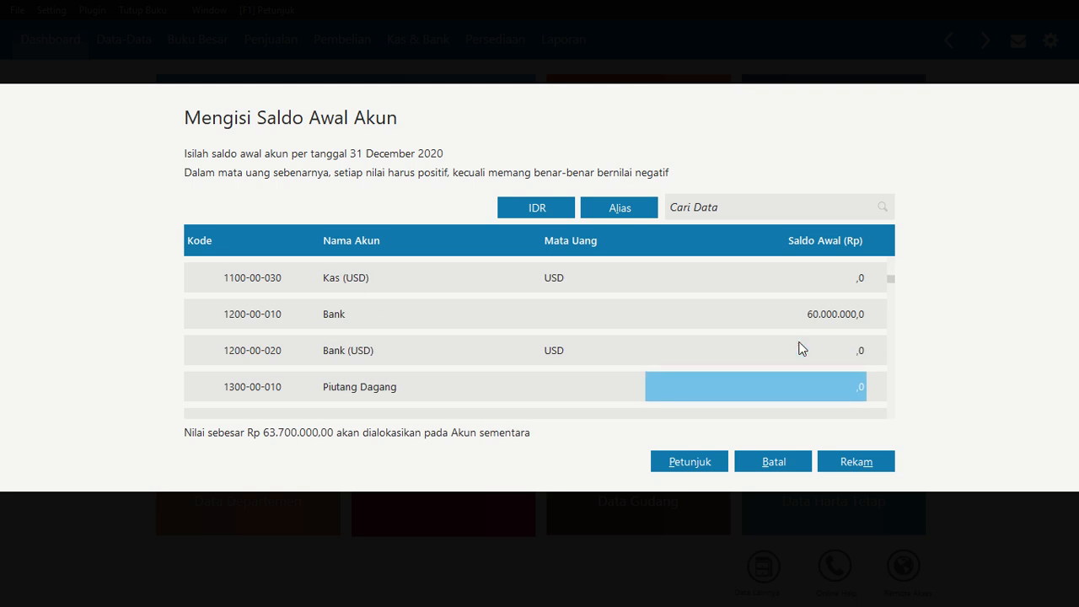
pyautogui.write('309')
pyautogui.press('BackSpace')
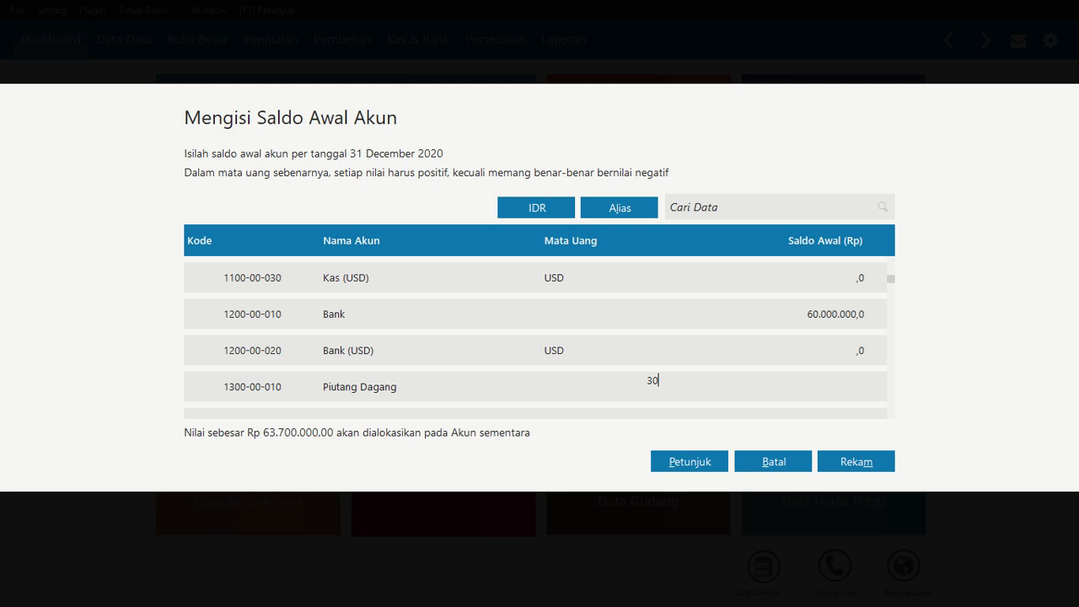
pyautogui.write('000000')
pyautogui.press('Down')
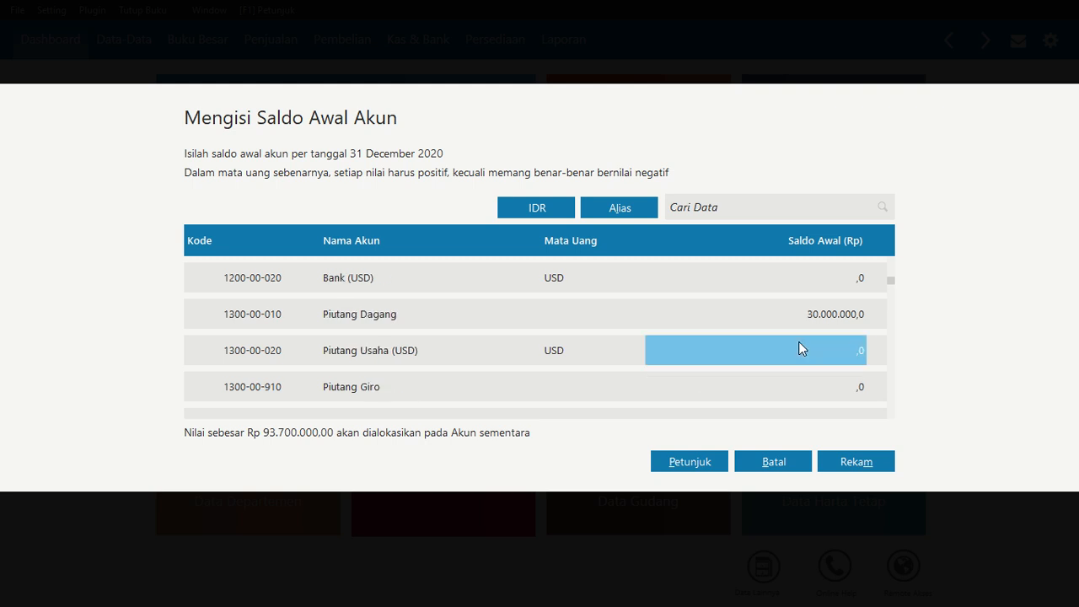
# Enter 15.000.000 as the opening balance of the Persediaan Kemeja account
pyautogui.press('Down')
pyautogui.press('Down')
pyautogui.press('Down')
pyautogui.press('Down')
pyautogui.press('Down')
pyautogui.press('Down')
pyautogui.press('Down')
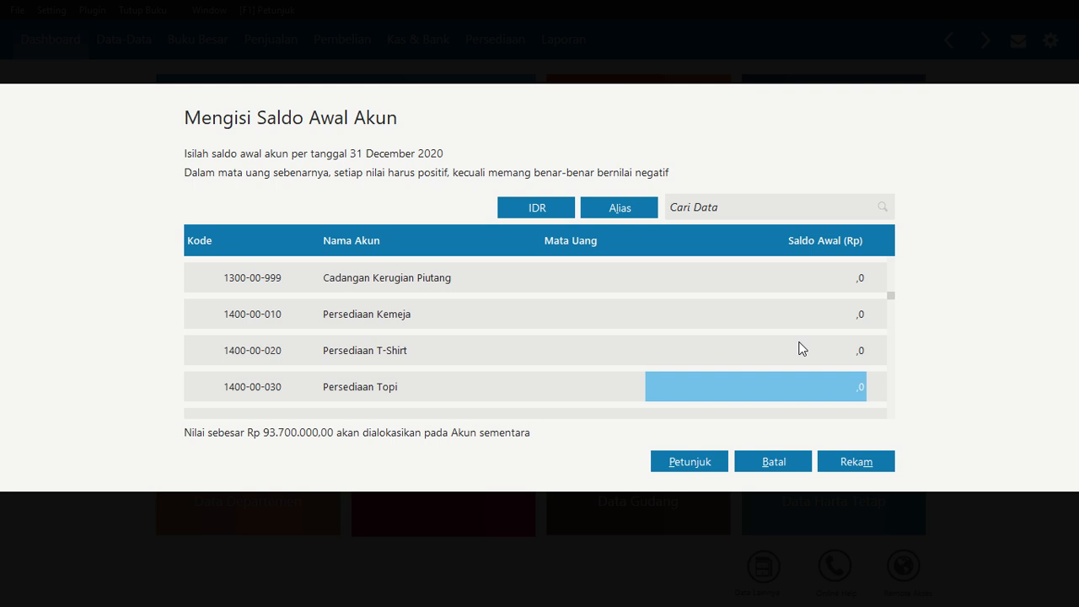
pyautogui.press('Up')
pyautogui.press('Up')
pyautogui.press('Return')
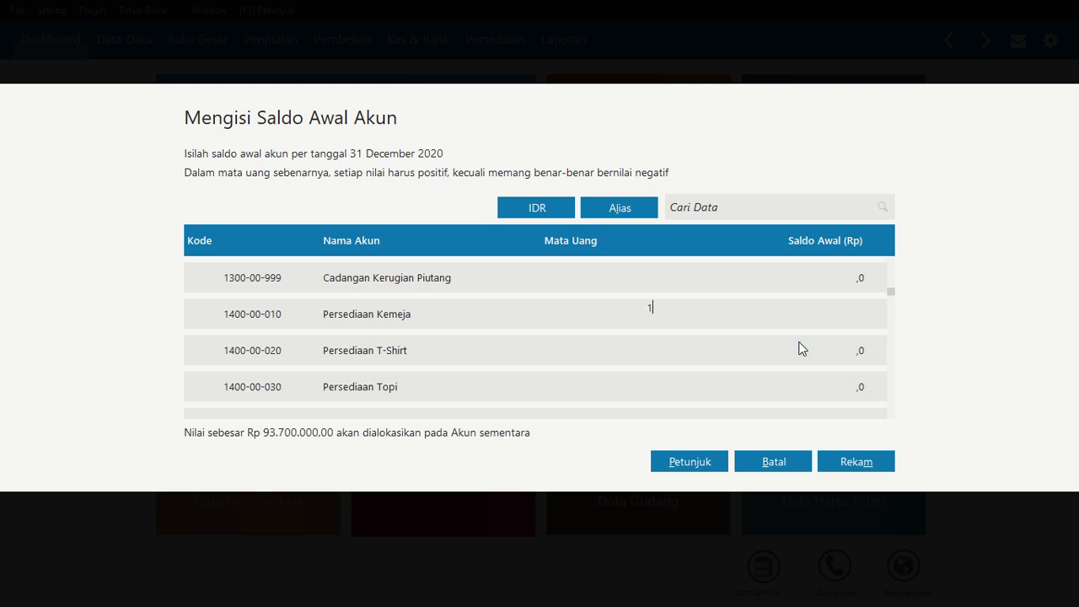
pyautogui.write('15000000')
pyautogui.click(800, 348)
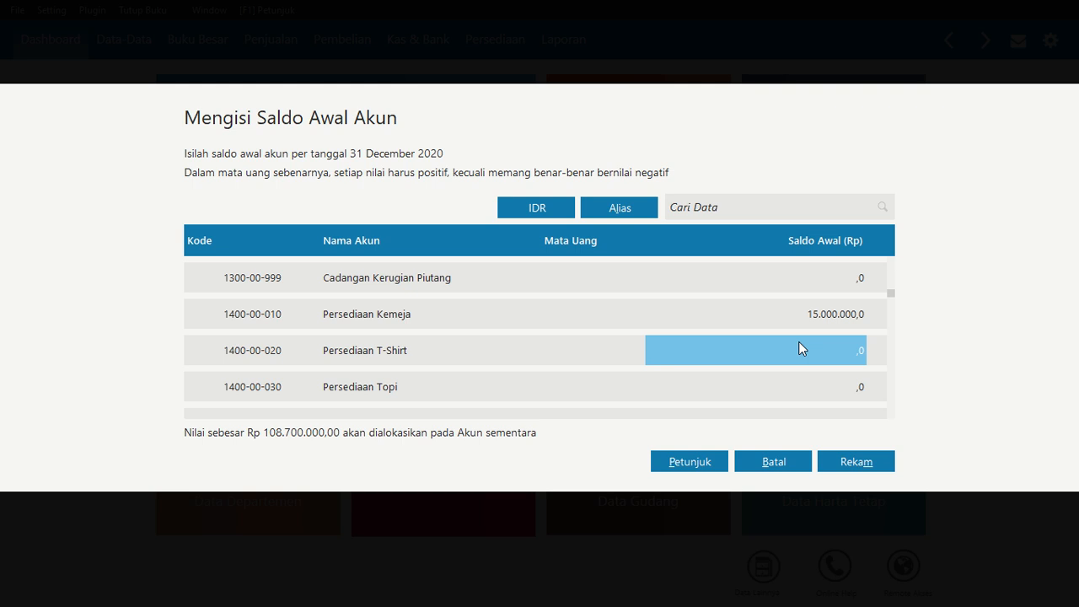
# Enter opening balances of 10.000.000 for Persediaan T-Shirt and 5.000.000 for Persediaan Topi
pyautogui.press('Return')
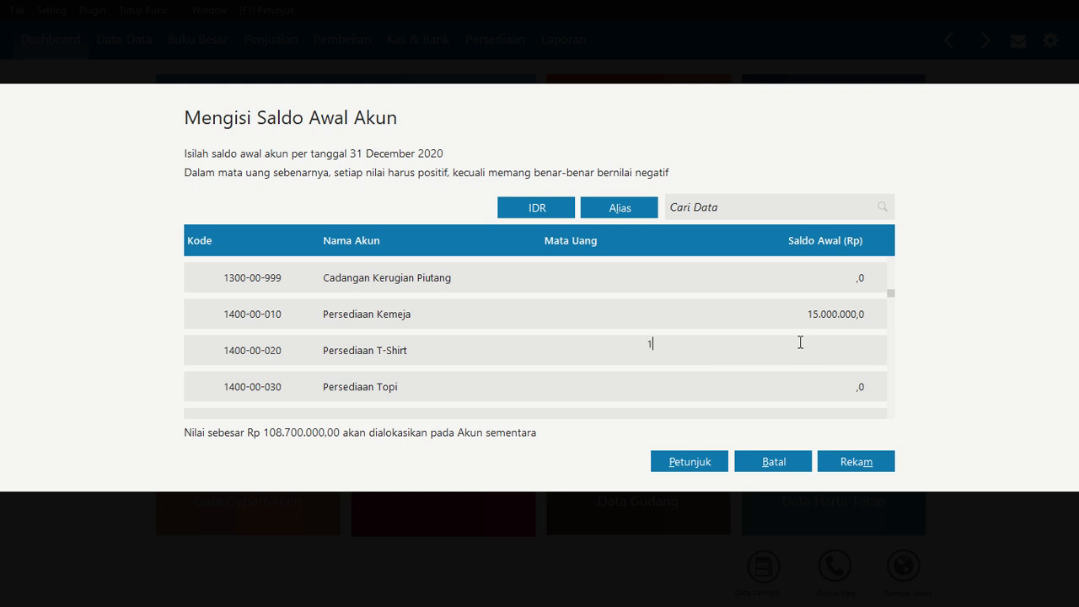
pyautogui.write('10.000.000')
pyautogui.press('Return')
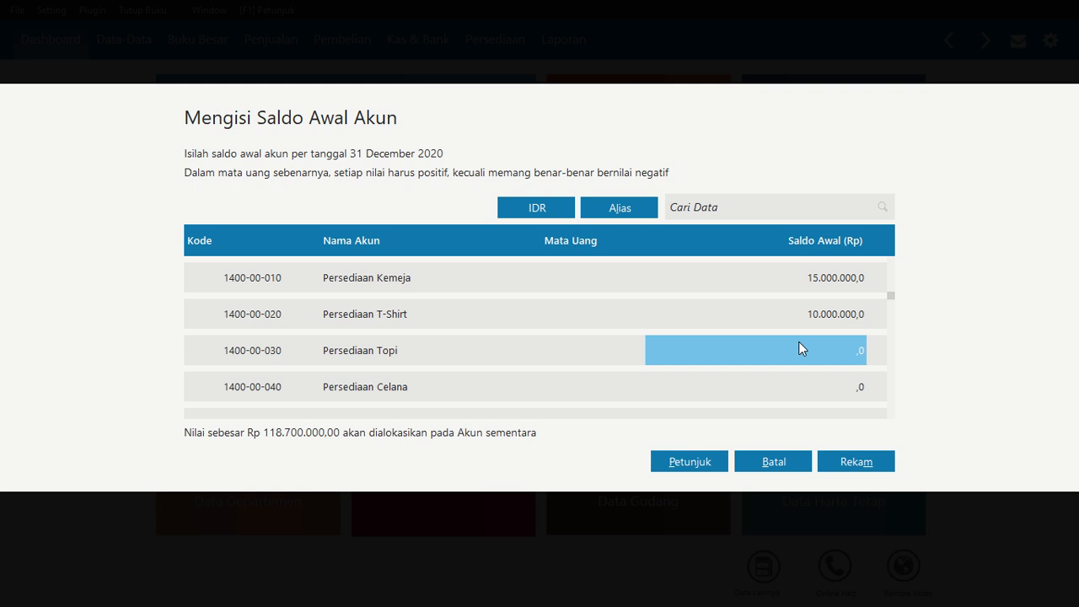
pyautogui.press('Return')
pyautogui.write('5000000')
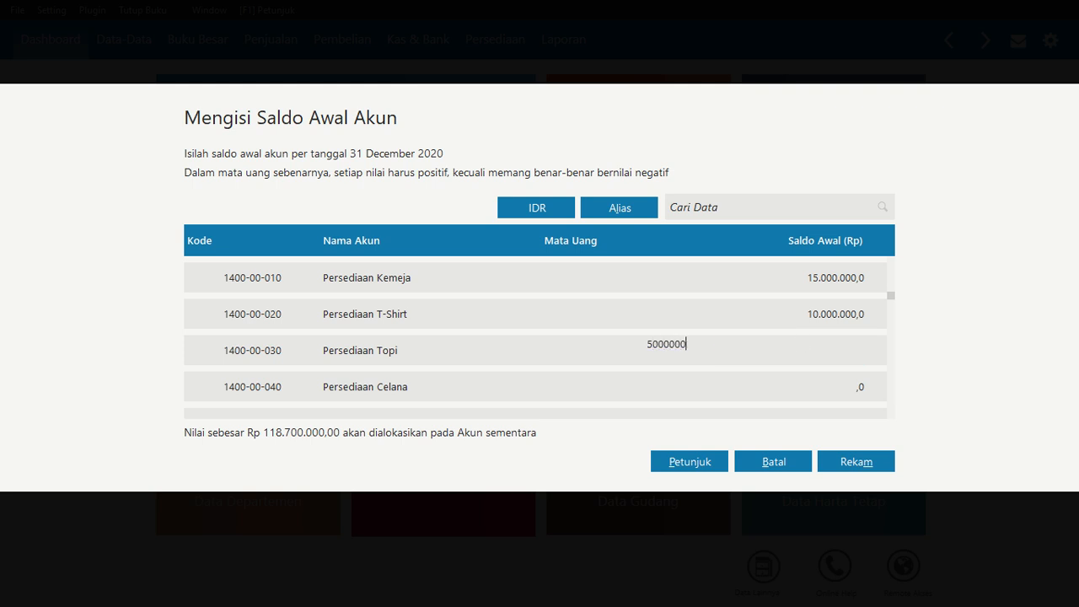
pyautogui.press('Return')
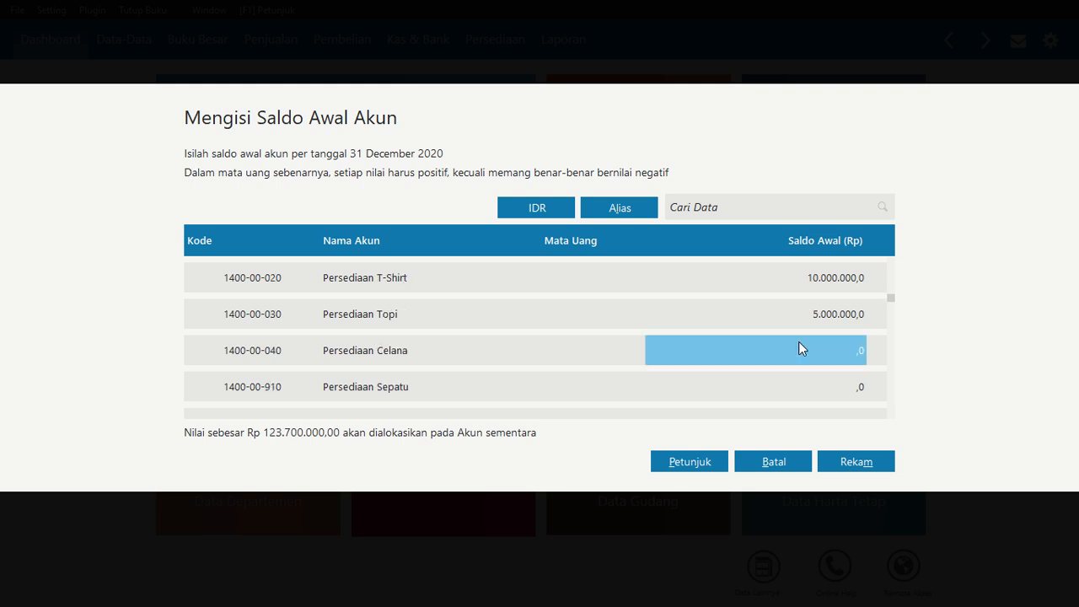
# Enter opening balances of 12.500.000 for Persediaan Celana and 10.000.000 for Persediaan Sepatu
pyautogui.press('Return')
pyautogui.write('12.500.')
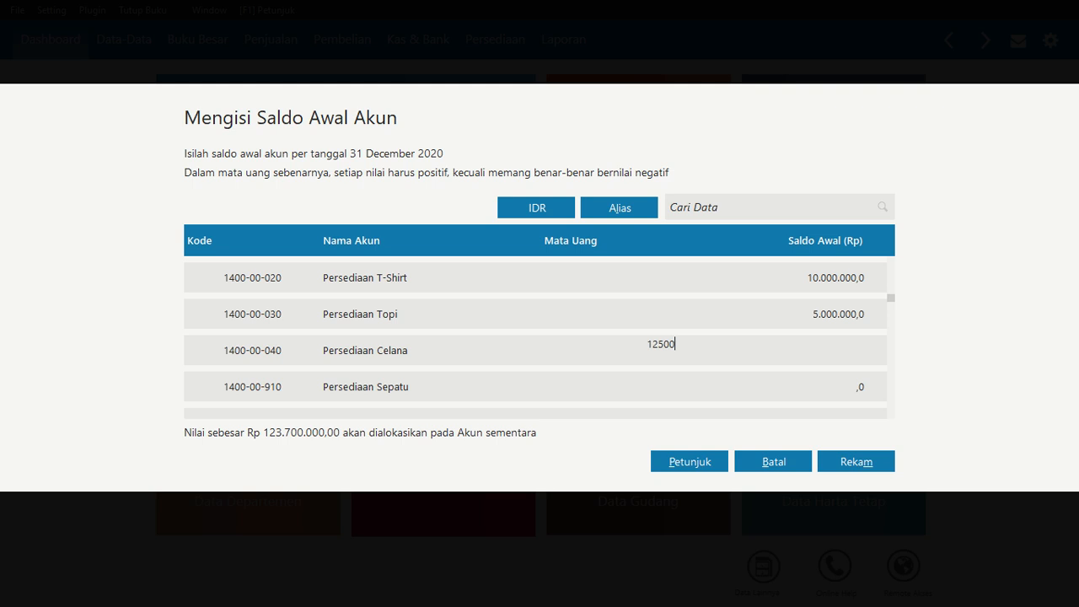
pyautogui.write('000')
pyautogui.press('Return')
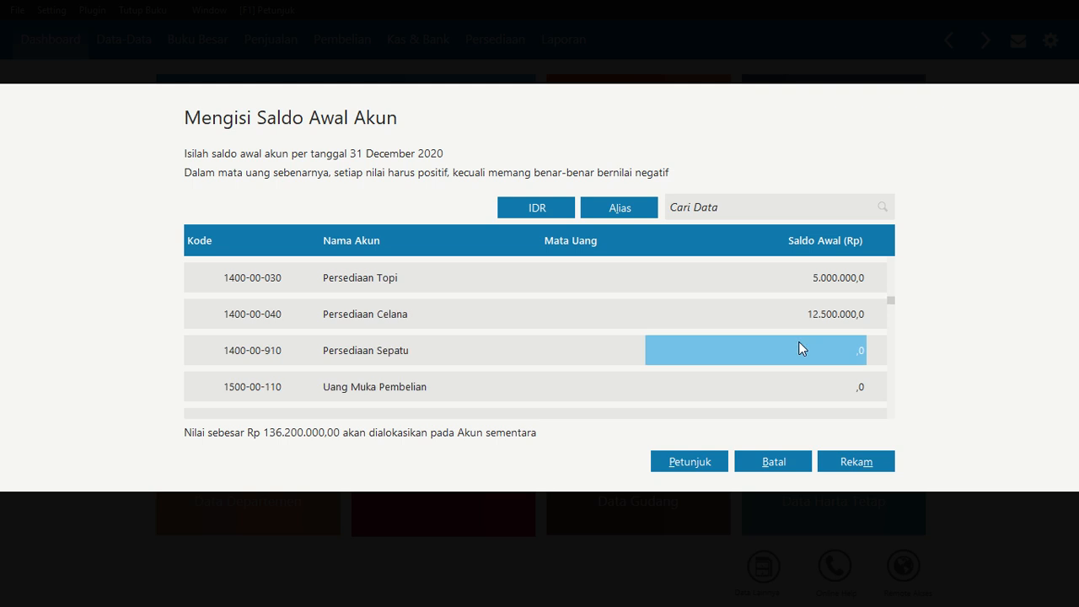
pyautogui.press('Return')
pyautogui.write('10000000')
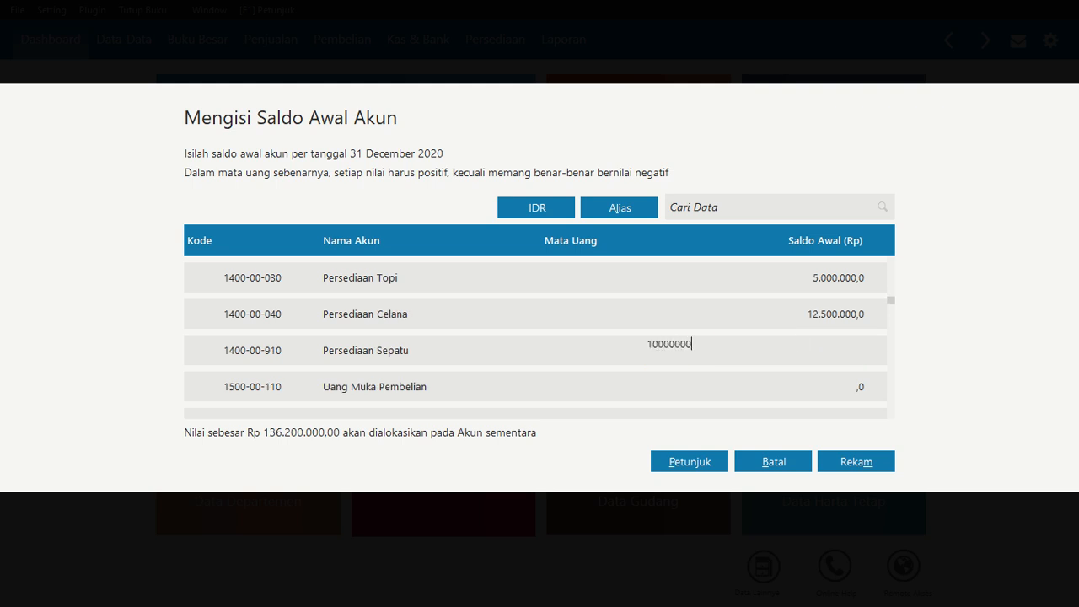
pyautogui.press('Return')
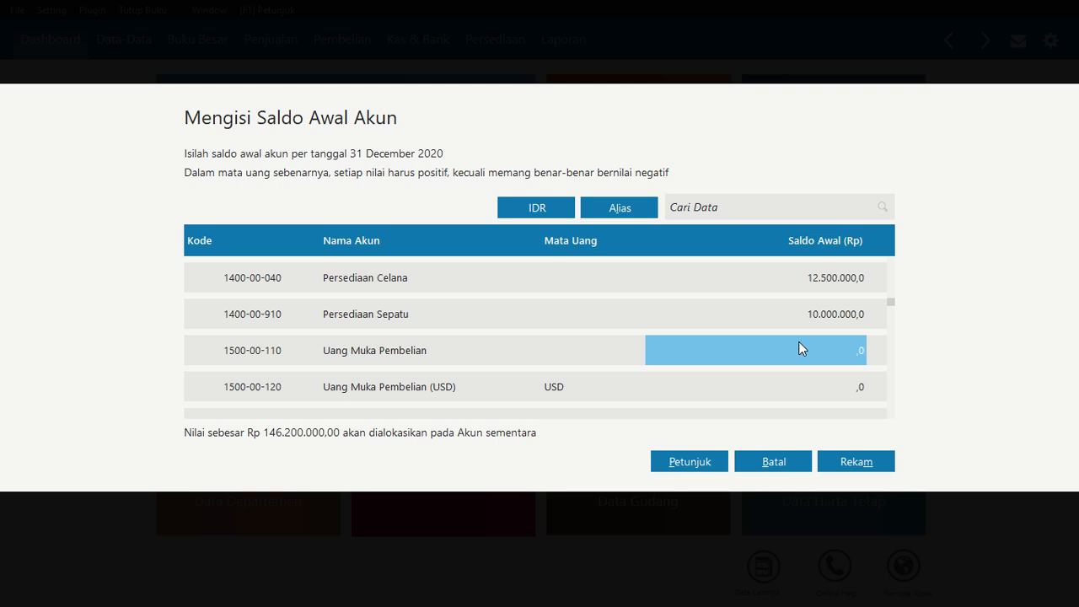
# Enter 8.000.000 as the opening balance of the Sewa Dibayar di Muka account
pyautogui.press('Down')
pyautogui.press('Down')
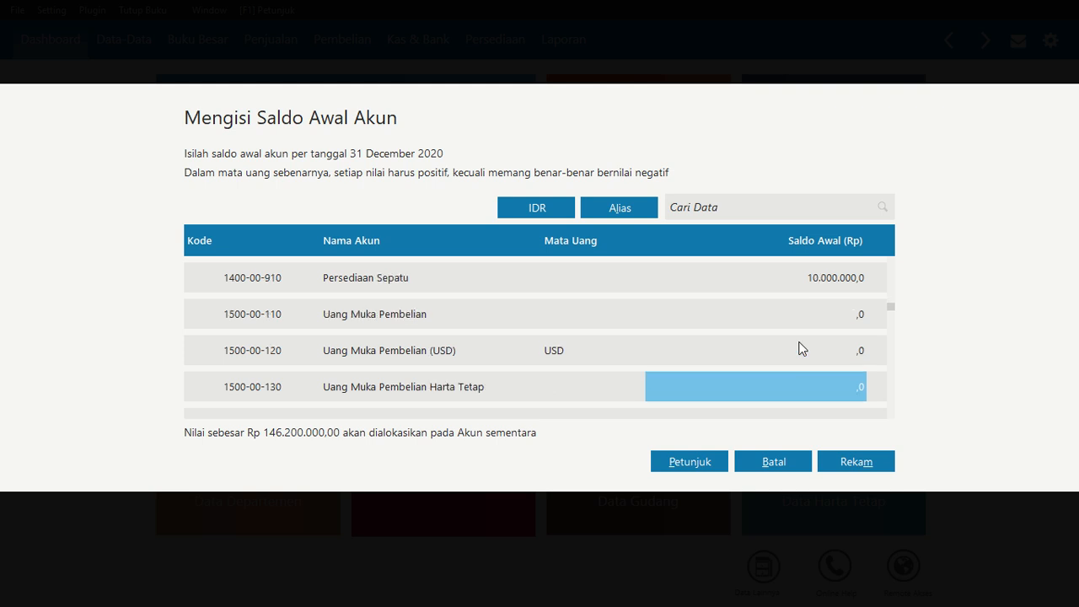
pyautogui.press('Down')
pyautogui.press('Down')
pyautogui.press('Down')
pyautogui.press('Down')
pyautogui.press('Down')
pyautogui.press('Down')
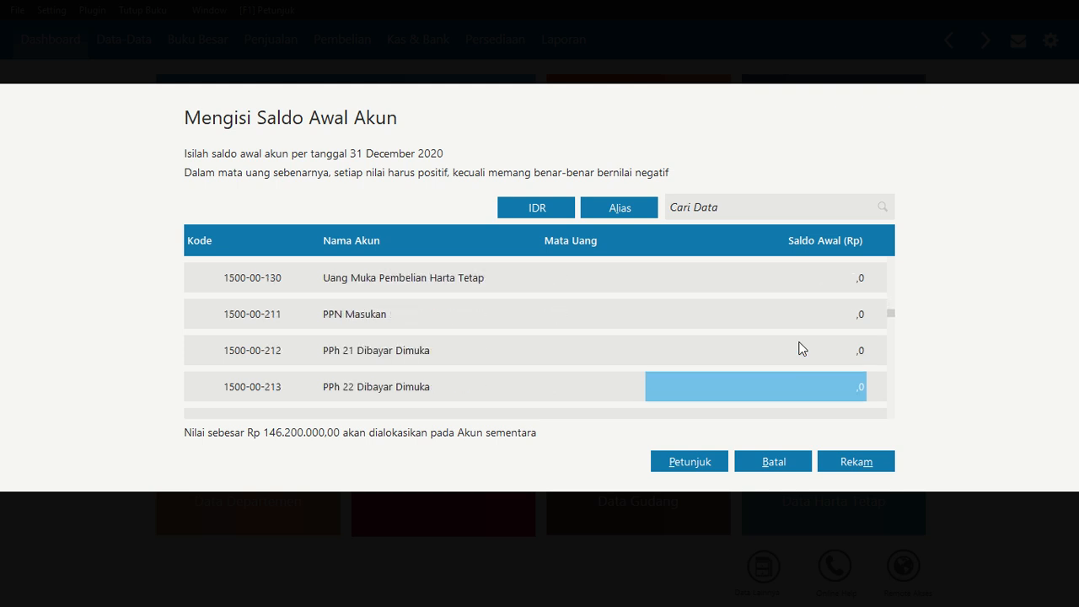
pyautogui.press('Down')
pyautogui.press('Down')
pyautogui.press('Down')
pyautogui.press('Down')
pyautogui.press('Down')
pyautogui.press('Up')
pyautogui.press('Up')
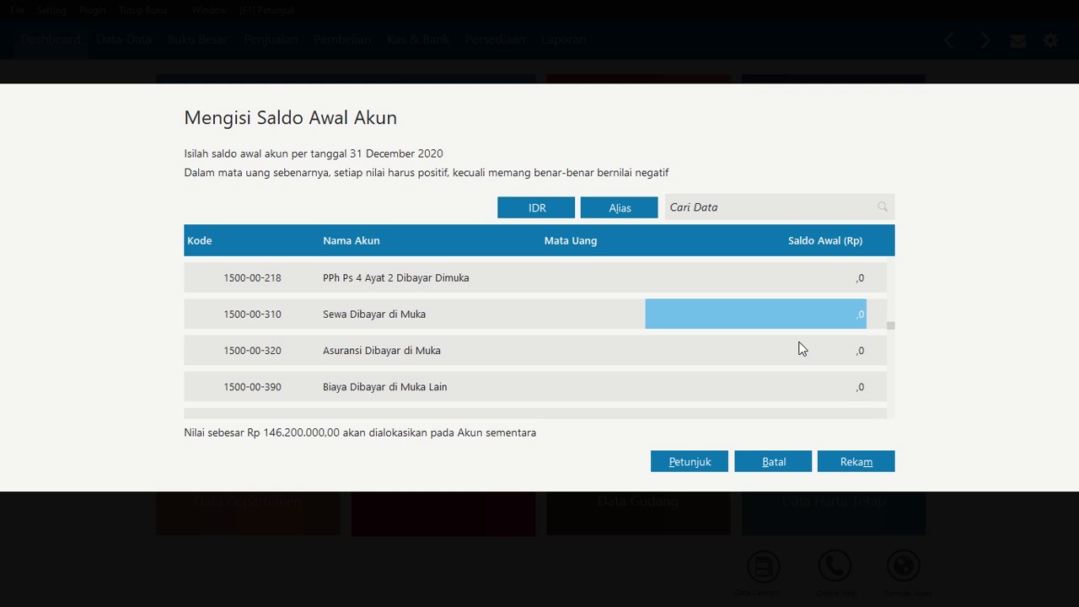
pyautogui.press('Return')
pyautogui.write('8000000')
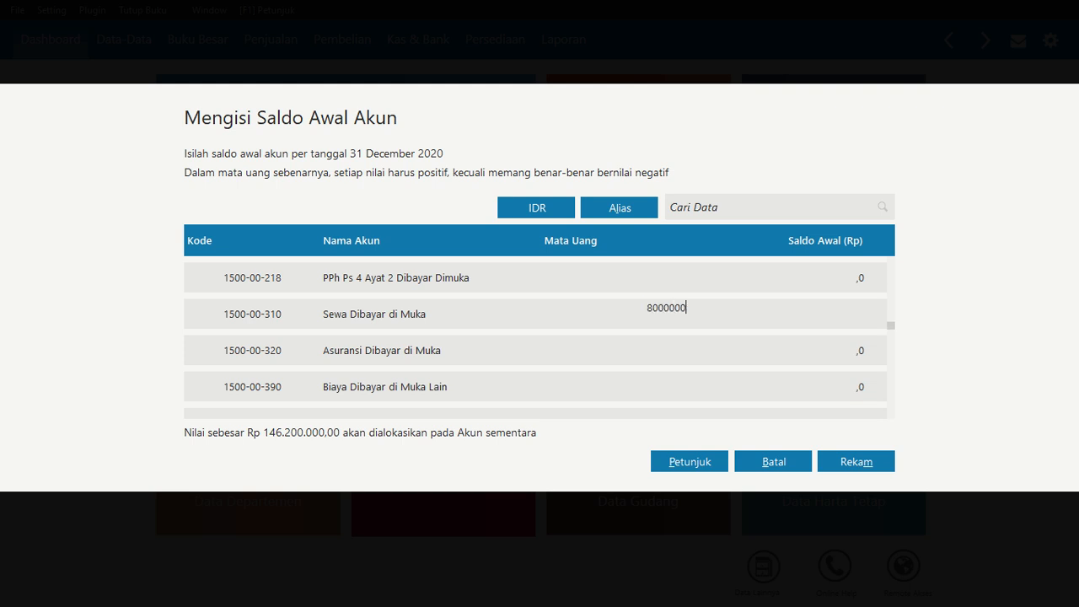
pyautogui.click(801, 349)
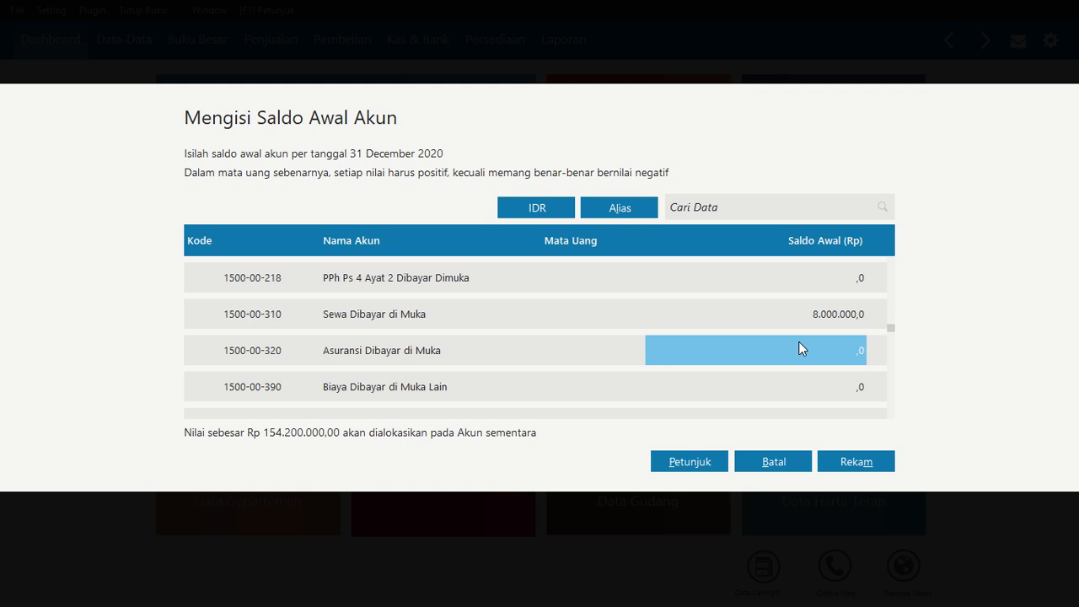
# Enter 145.000.000 as the opening balance of the Kendaraan account
pyautogui.press('Down')
pyautogui.press('Down')
pyautogui.press('Down')
pyautogui.press('Down')
pyautogui.press('Down')
pyautogui.press('Down')
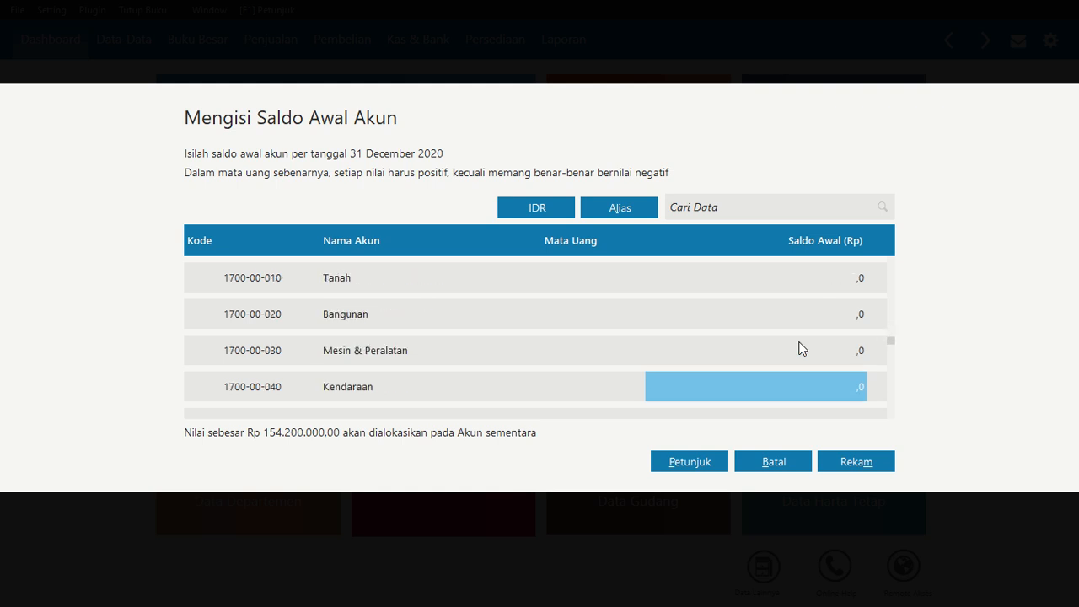
pyautogui.write('145.000.0')
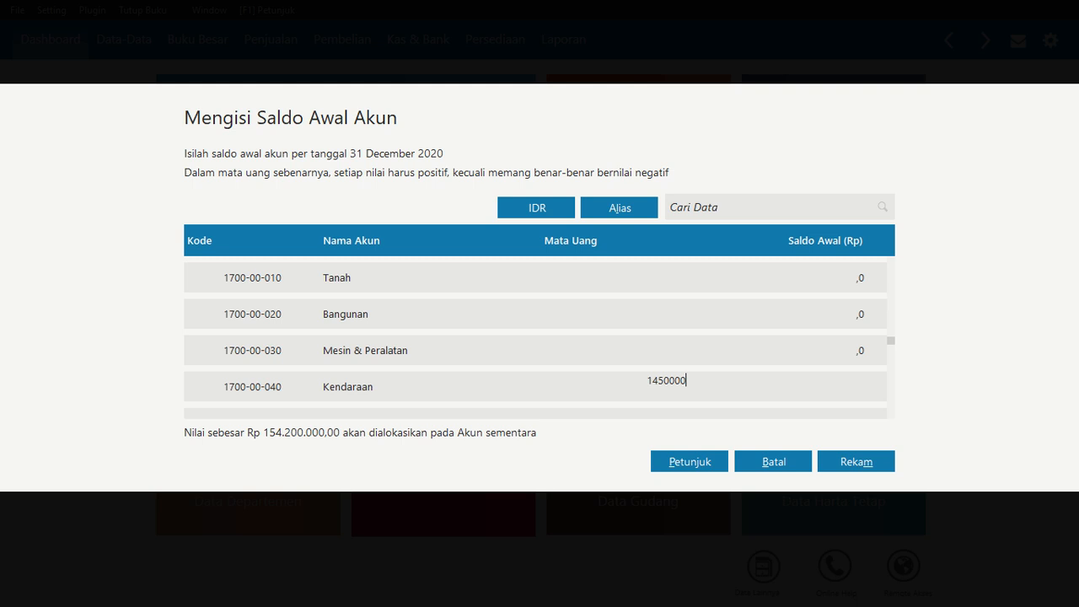
pyautogui.write('000')
pyautogui.press('Return')
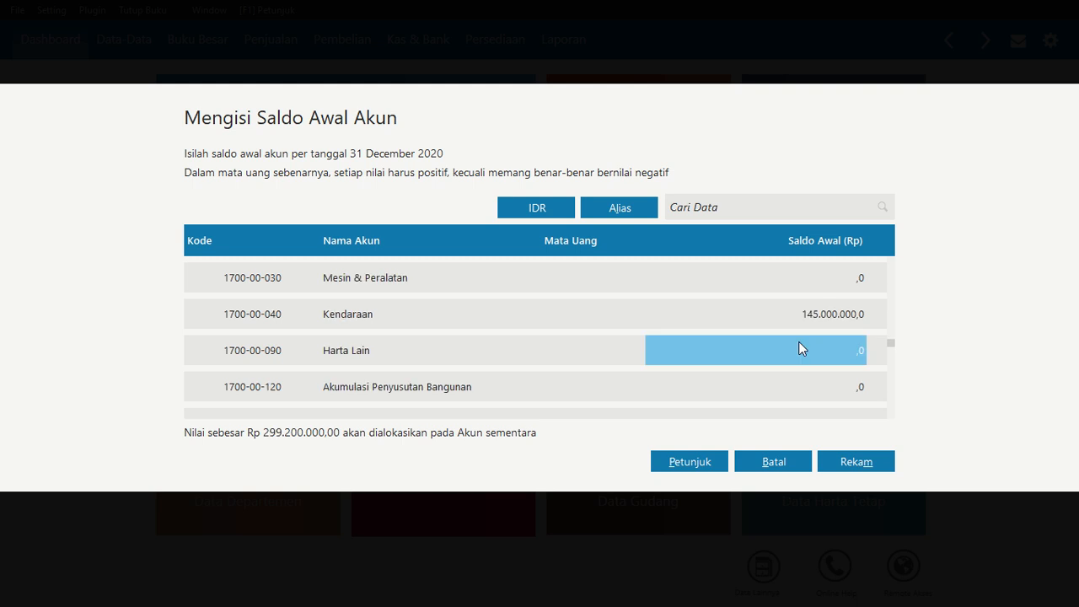
# Enter -4.500.000 as the opening balance of Akumulasi Penyusutan Kendaraan
pyautogui.press('Down')
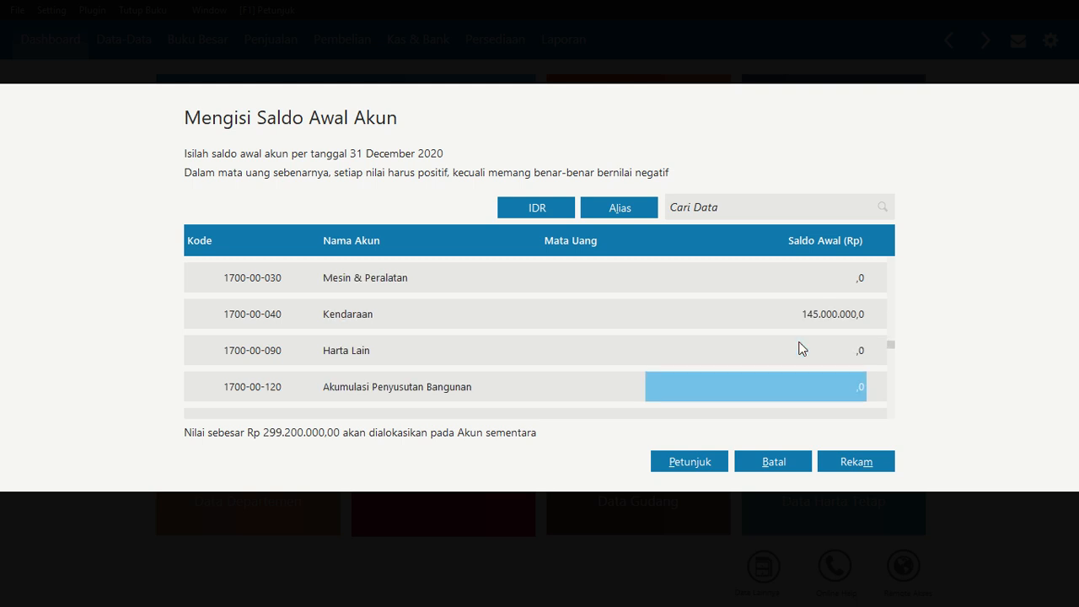
pyautogui.press('Down')
pyautogui.press('Down')
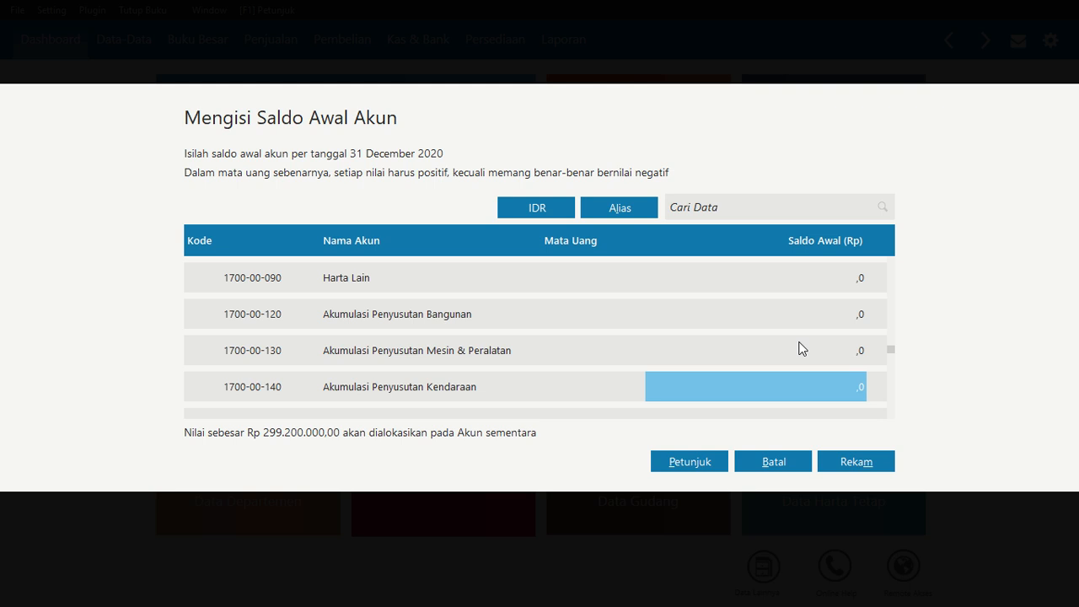
pyautogui.press('Return')
pyautogui.write('-4')
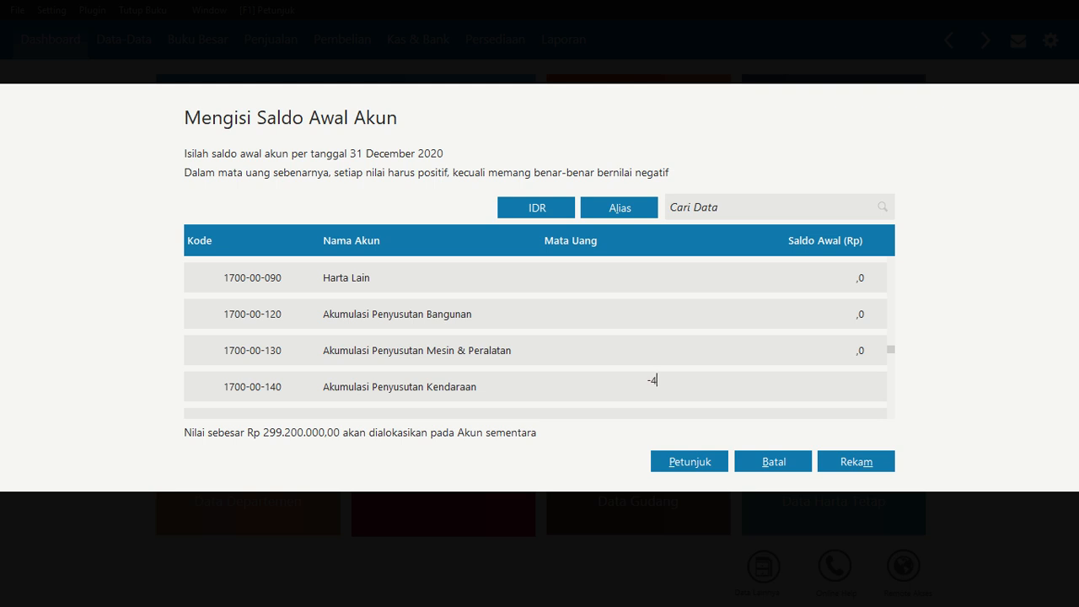
pyautogui.write('.500.00000')
pyautogui.press('Return')
# Enter 40.000.000 as the opening balance of the Utang Dagang account
pyautogui.press('Down')
pyautogui.press('Down')
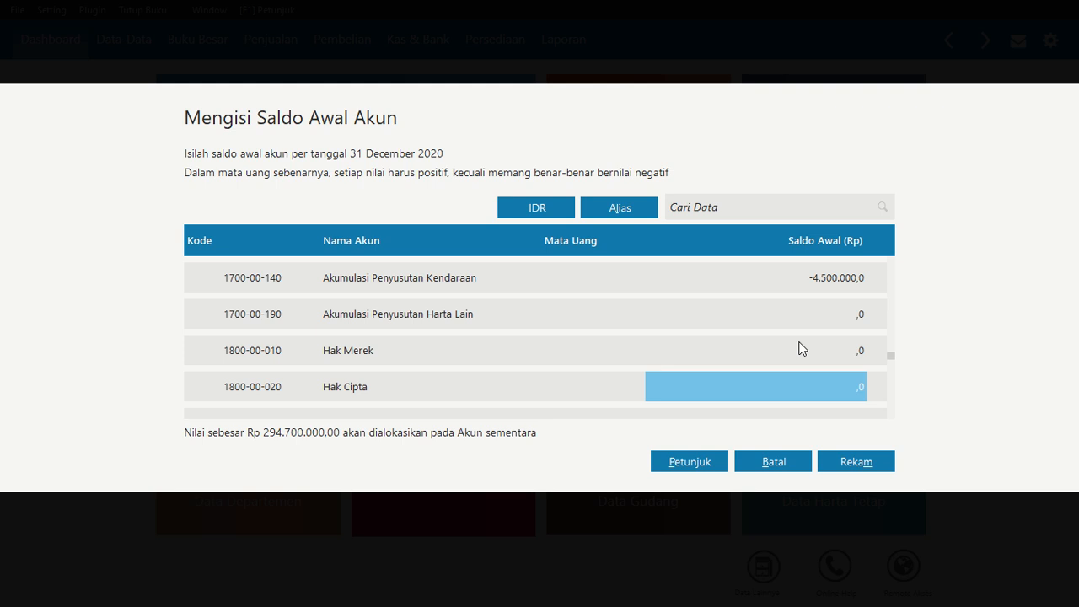
pyautogui.press('Down')
pyautogui.press('Down')
pyautogui.press('Down')
pyautogui.press('Up')
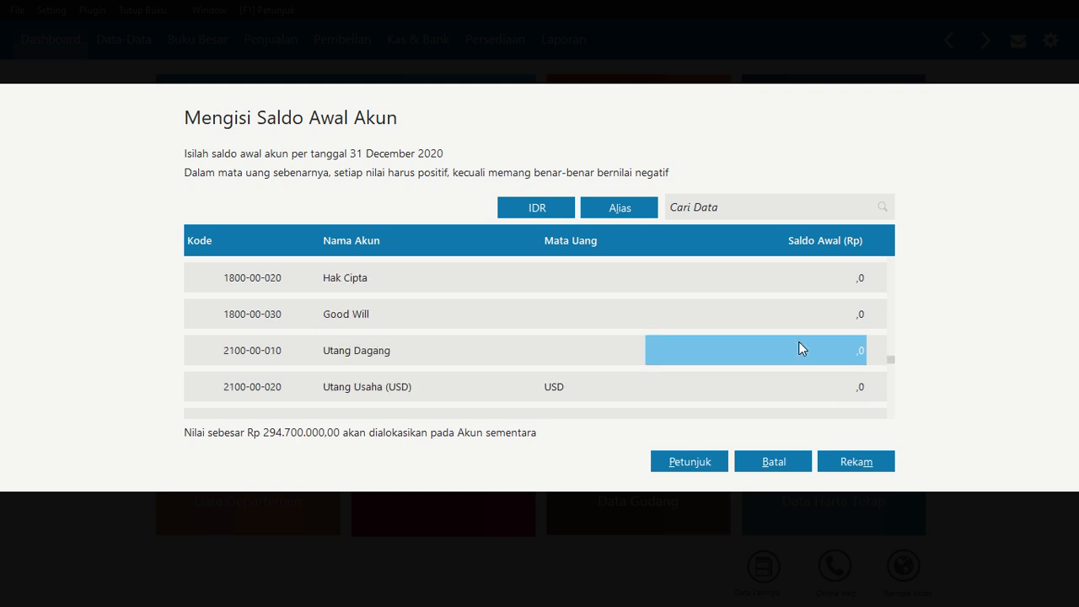
pyautogui.write('40.000.0')
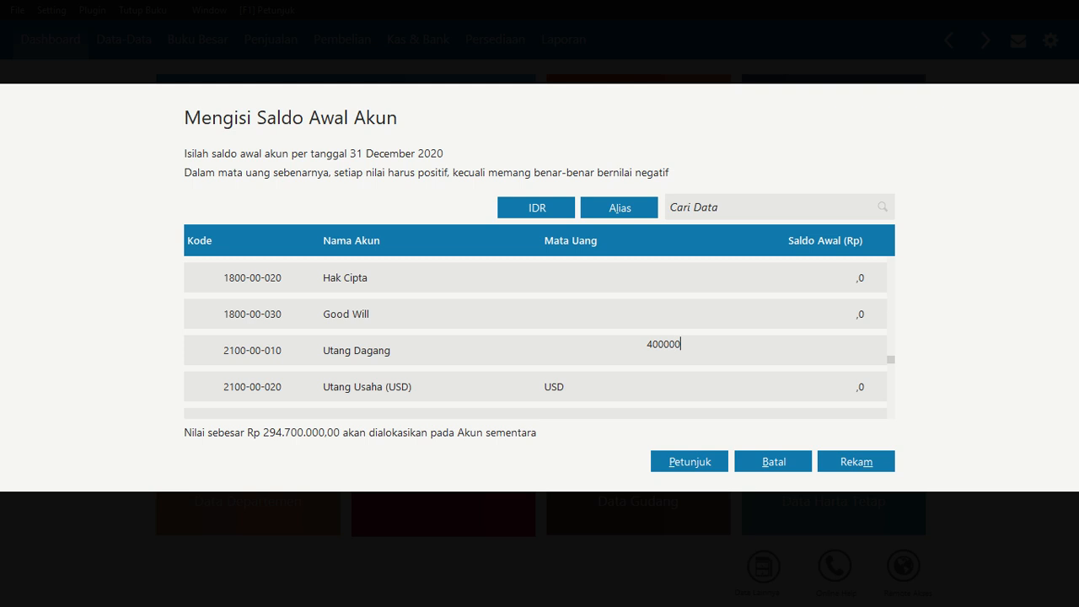
pyautogui.write('00')
pyautogui.press('Return')
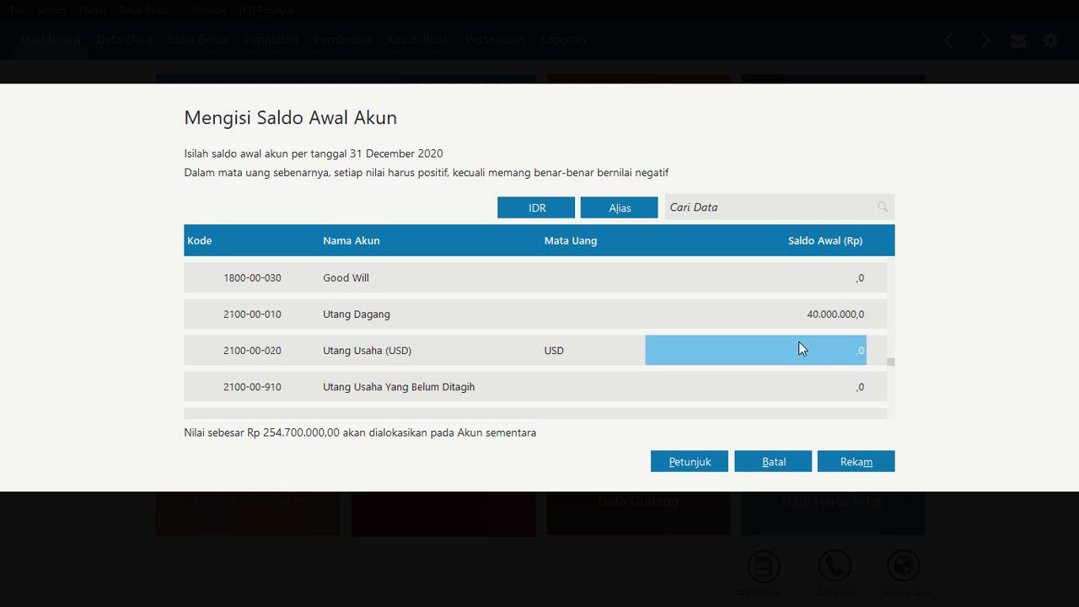
# Enter 13.250.000 as the opening balance of the Utang Gaji & Upah account
pyautogui.press('Down')
pyautogui.press('Down')
pyautogui.press('Down')
pyautogui.press('Down')
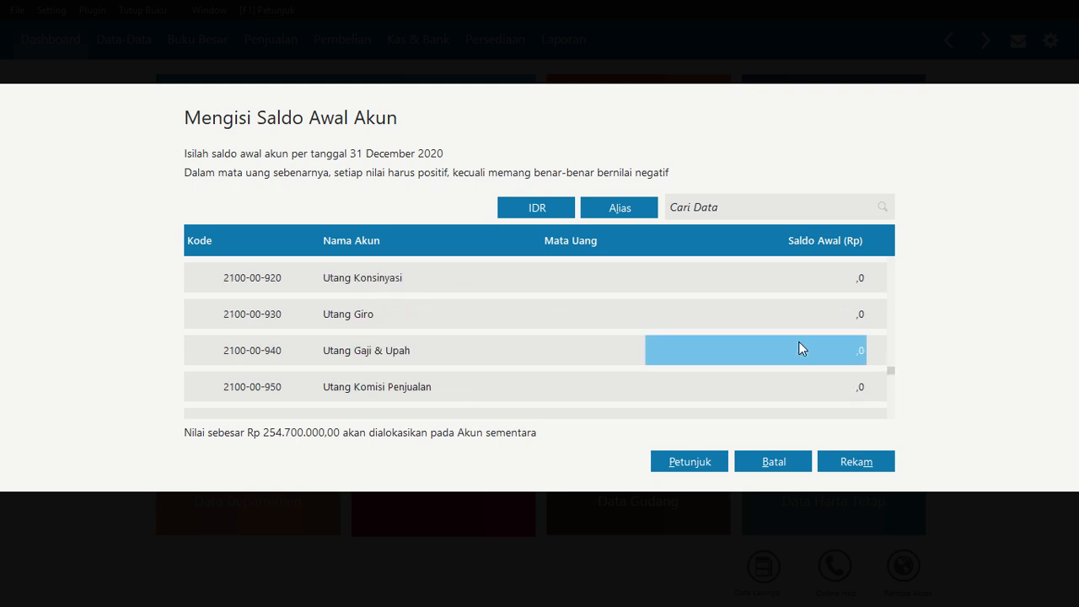
pyautogui.write('13.25')
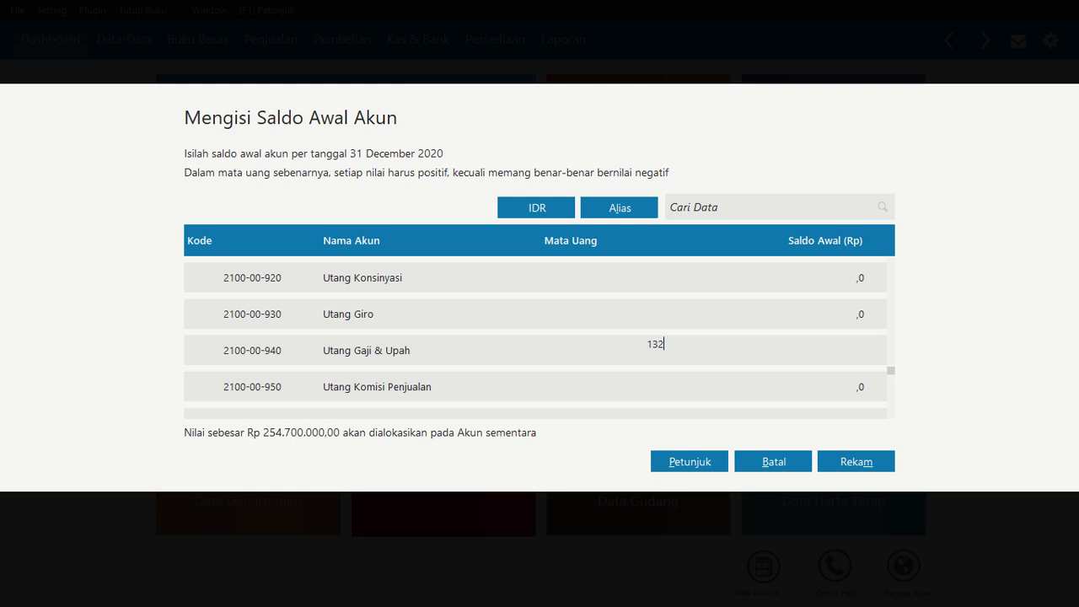
pyautogui.write('0.000')
pyautogui.press('Return')
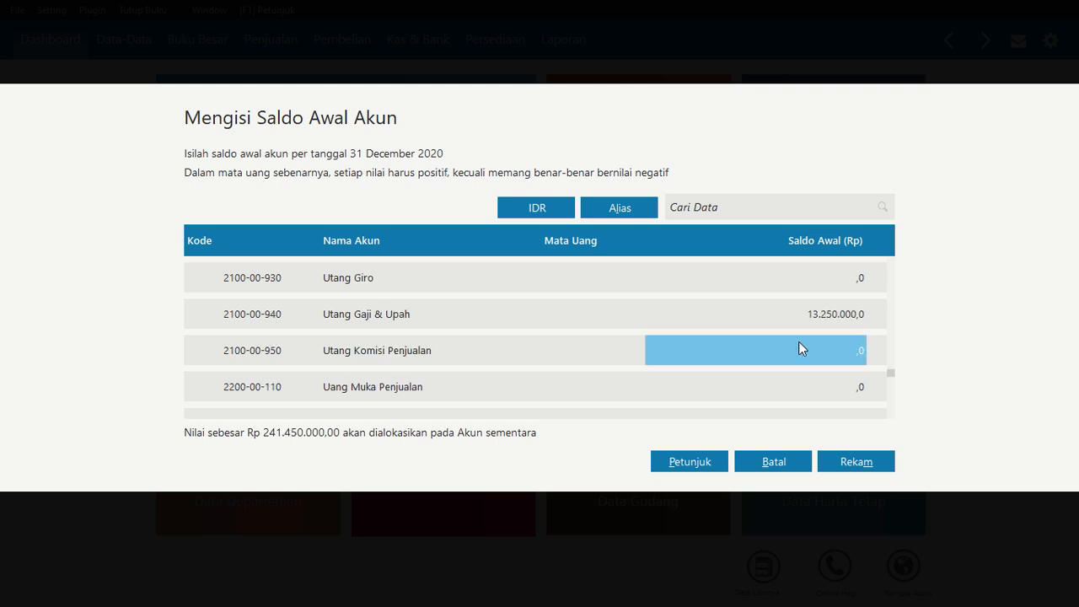
# Enter 92.000.000 as the opening balance of the Utang Bank account
pyautogui.press('Down')
pyautogui.press('Down')
pyautogui.press('Down')
pyautogui.press('Down')
pyautogui.press('Down')
pyautogui.press('Down')
pyautogui.press('Down')
pyautogui.press('Down')
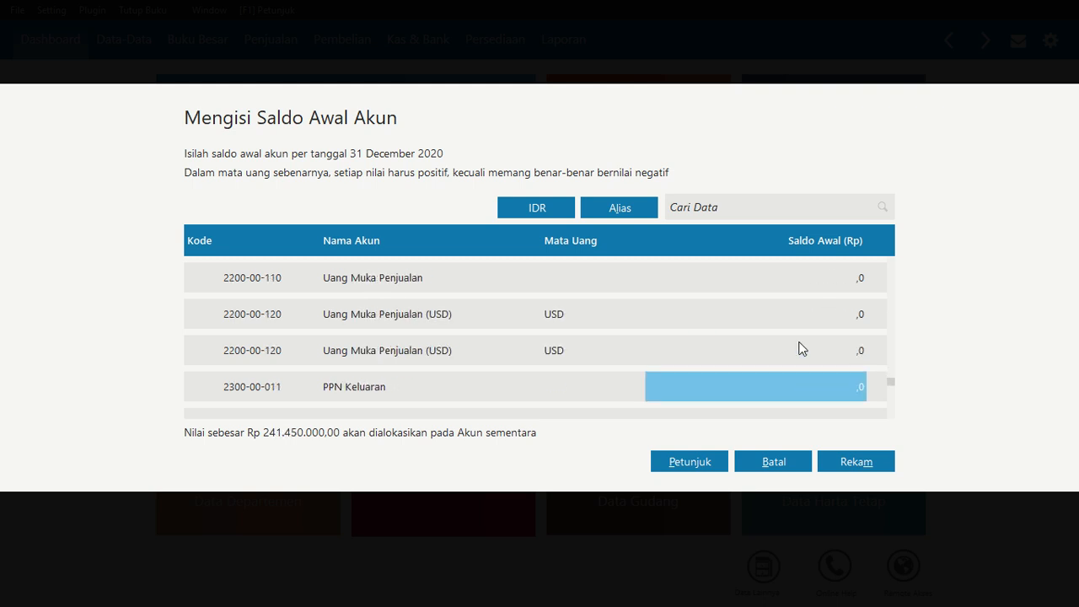
pyautogui.press('Down')
pyautogui.press('Down')
pyautogui.press('Down')
pyautogui.press('Down')
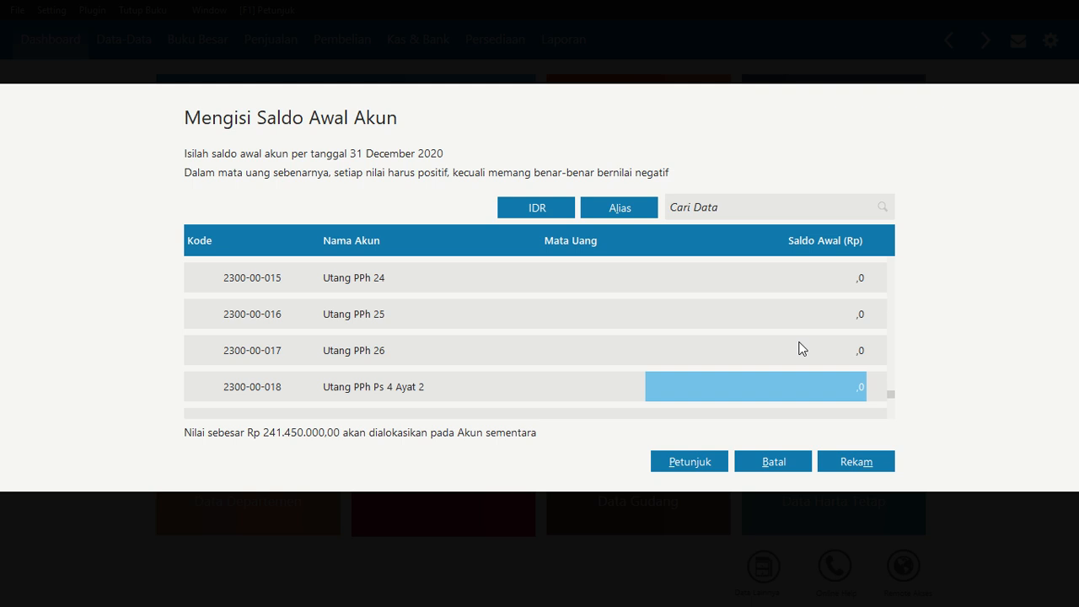
pyautogui.write('9')
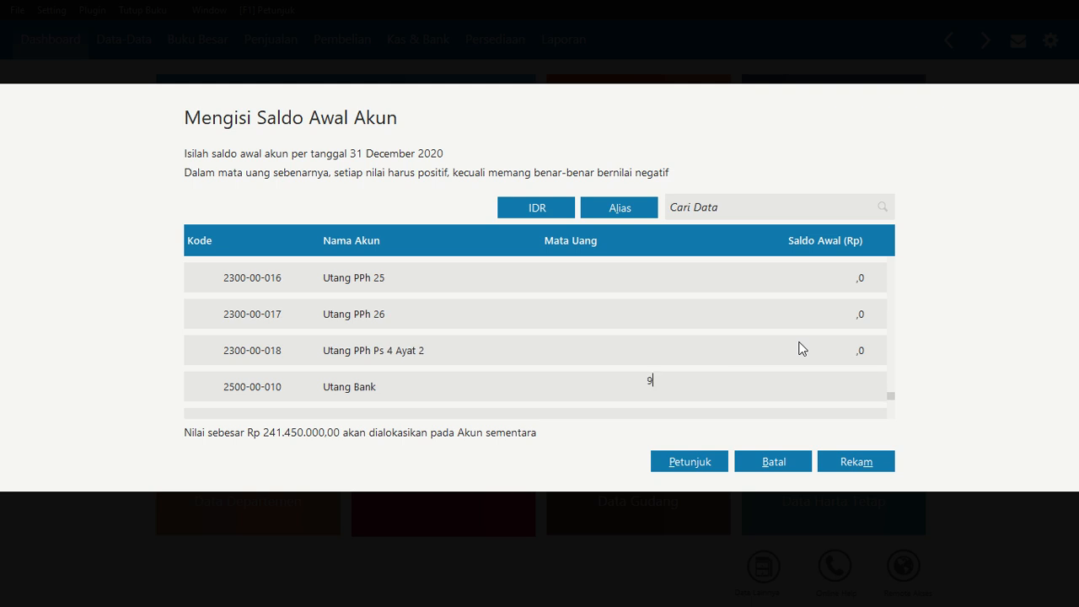
pyautogui.write('2.000.000')
pyautogui.press('Return')
# Enter 97.000.000 as the opening balance of the Modal Disetor account
pyautogui.press('Down')
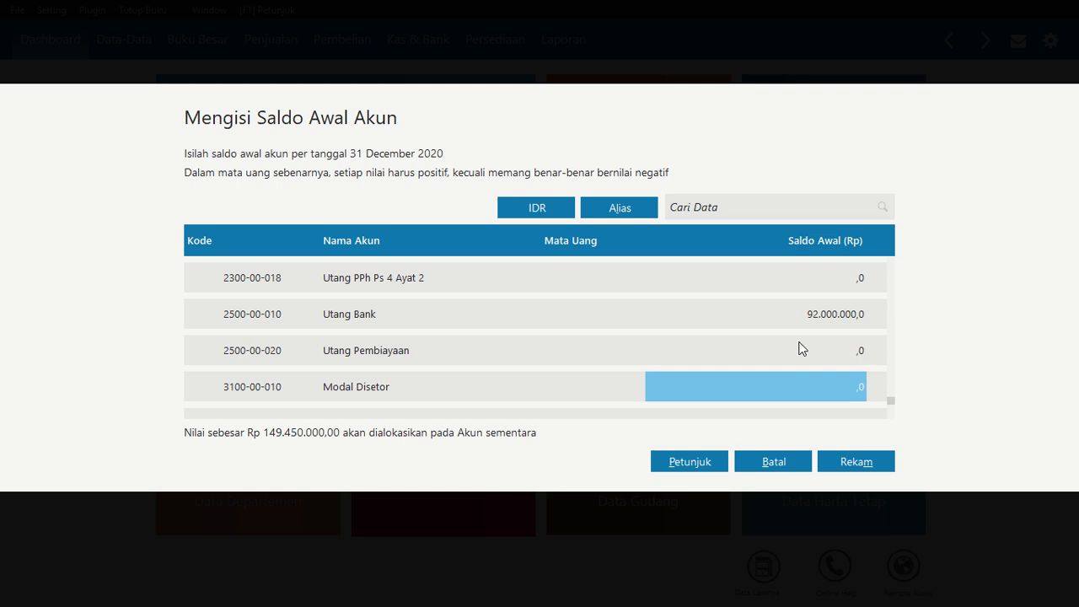
pyautogui.press('Down')
pyautogui.press('Down')
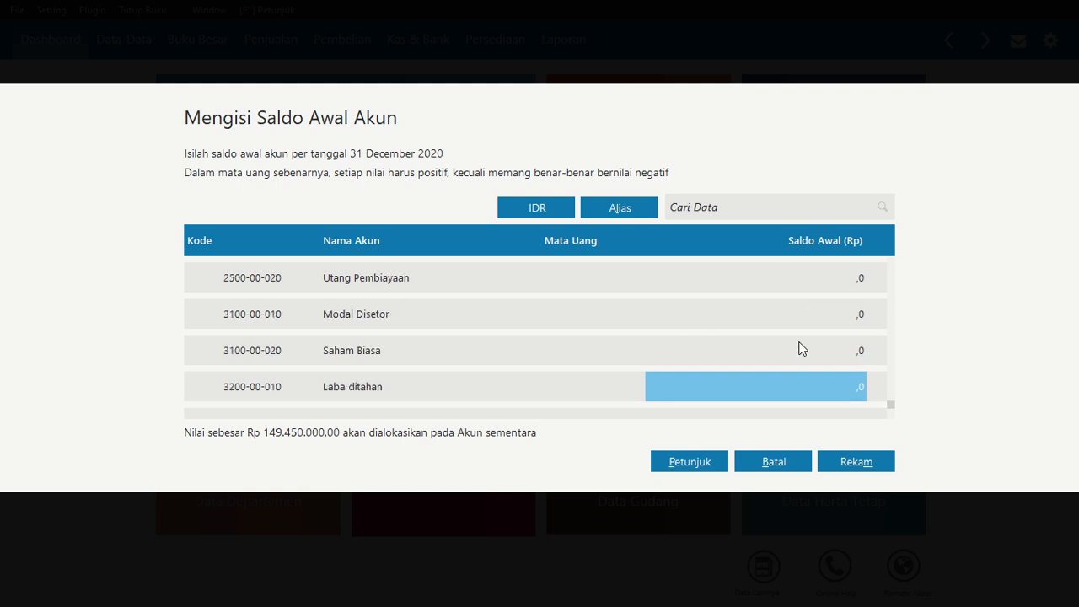
pyautogui.press('Up')
pyautogui.press('Up')
pyautogui.write('97000000')
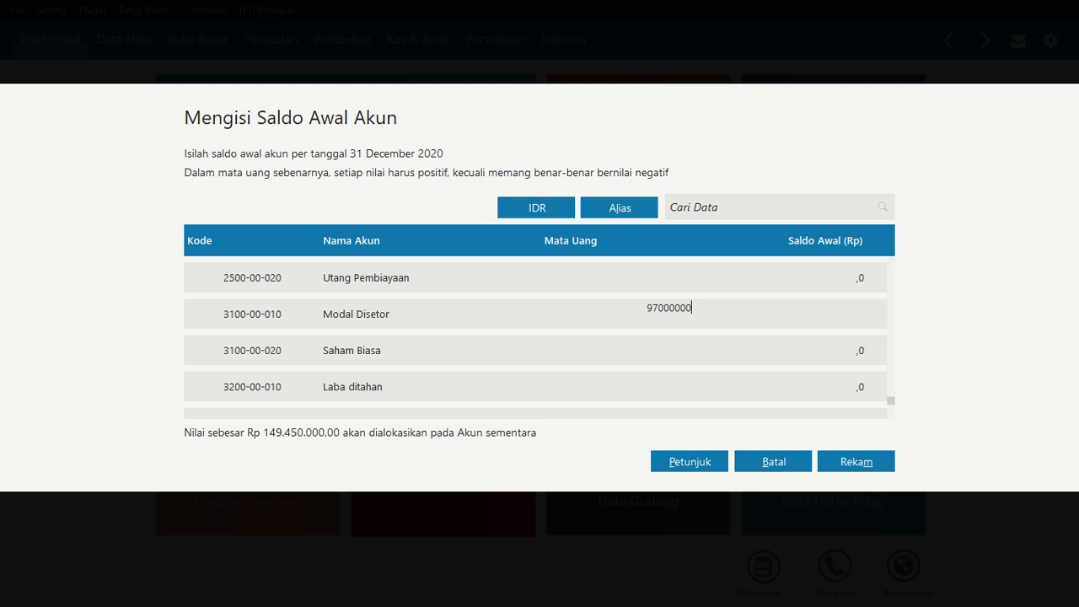
pyautogui.click(801, 348)
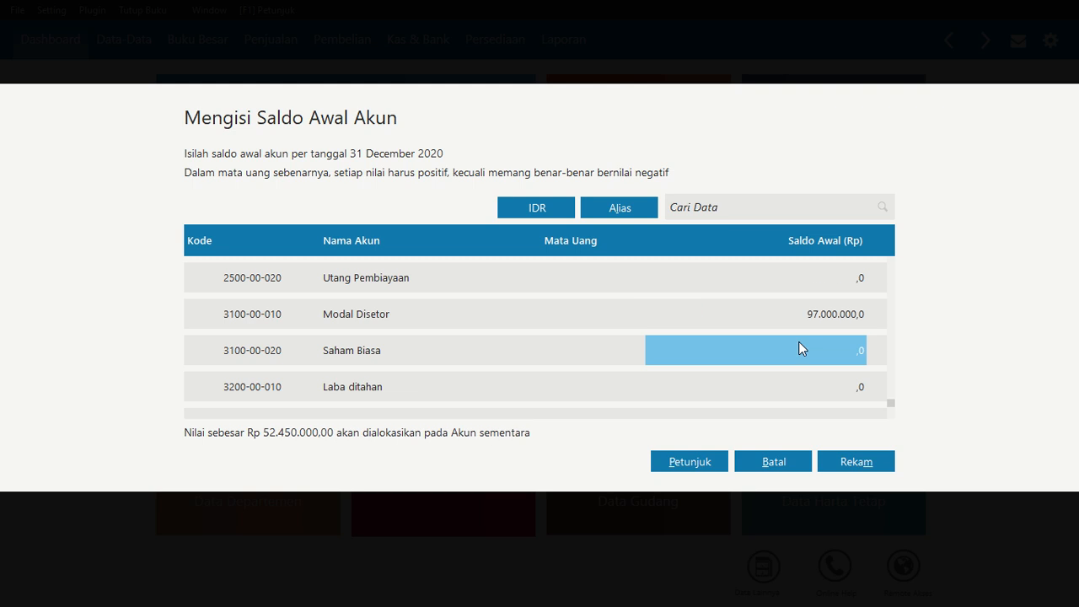
# Enter 52.450.000 for Historical Balancing and try to save the opening balances, cancelling the confirmation
pyautogui.press('Down')
pyautogui.press('Down')
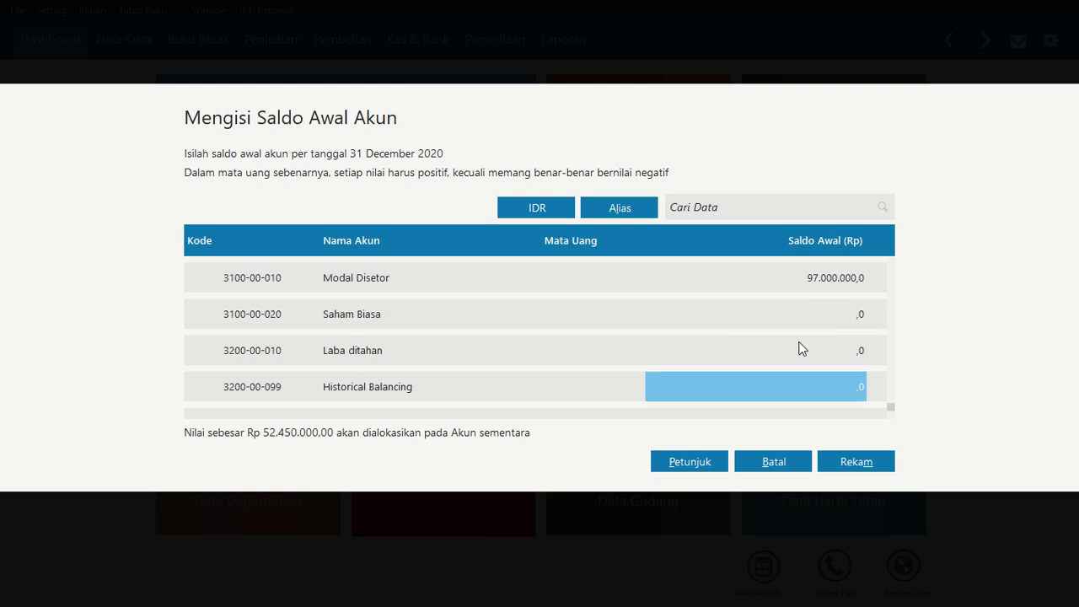
pyautogui.write('5345')
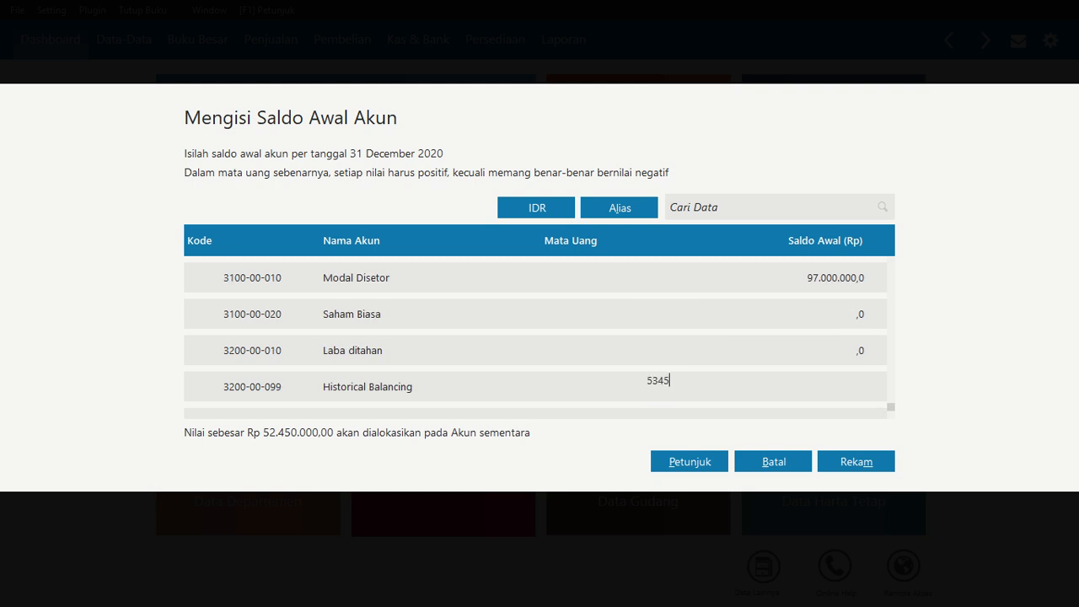
pyautogui.write('0000')
pyautogui.press('BackSpace')
pyautogui.press('BackSpace')
pyautogui.press('BackSpace')
pyautogui.press('BackSpace')
pyautogui.press('BackSpace')
pyautogui.press('BackSpace')
pyautogui.press('BackSpace')
pyautogui.write('2.450.000')
pyautogui.press('Return')
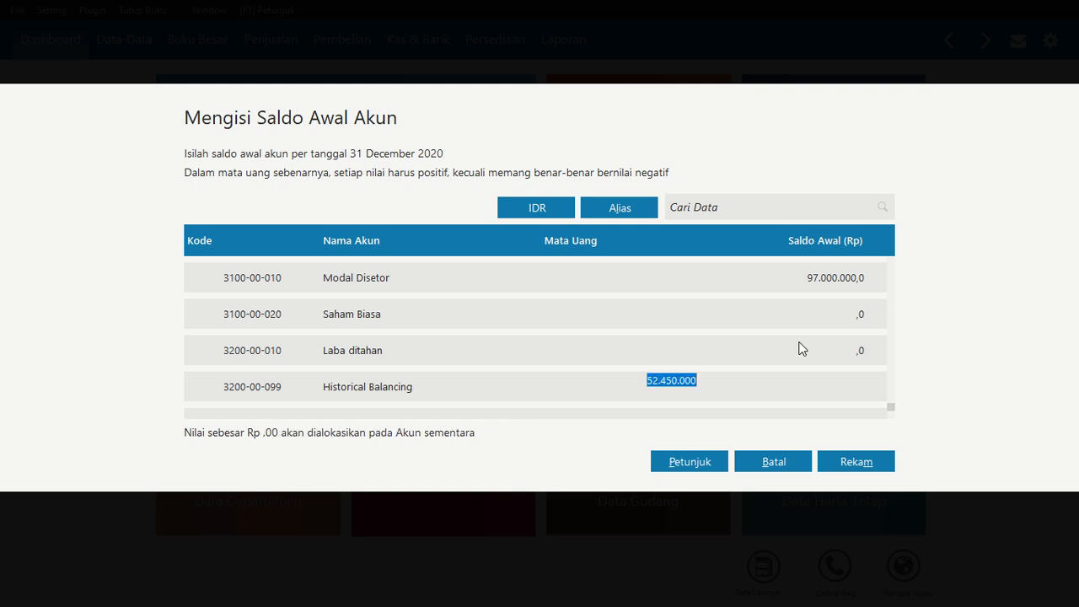
pyautogui.click(717, 388)
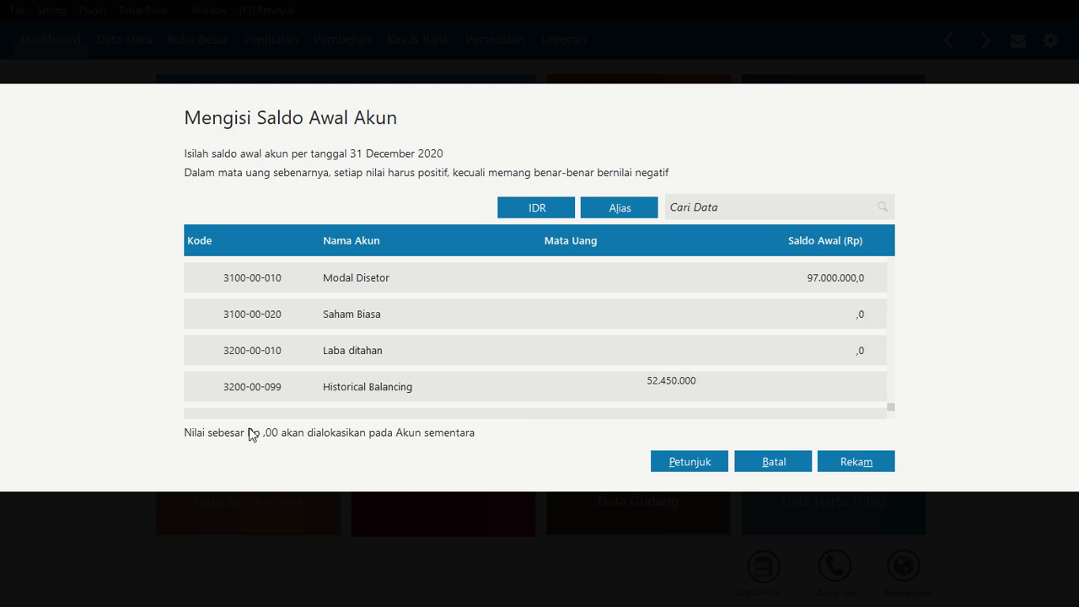
pyautogui.click(687, 347)
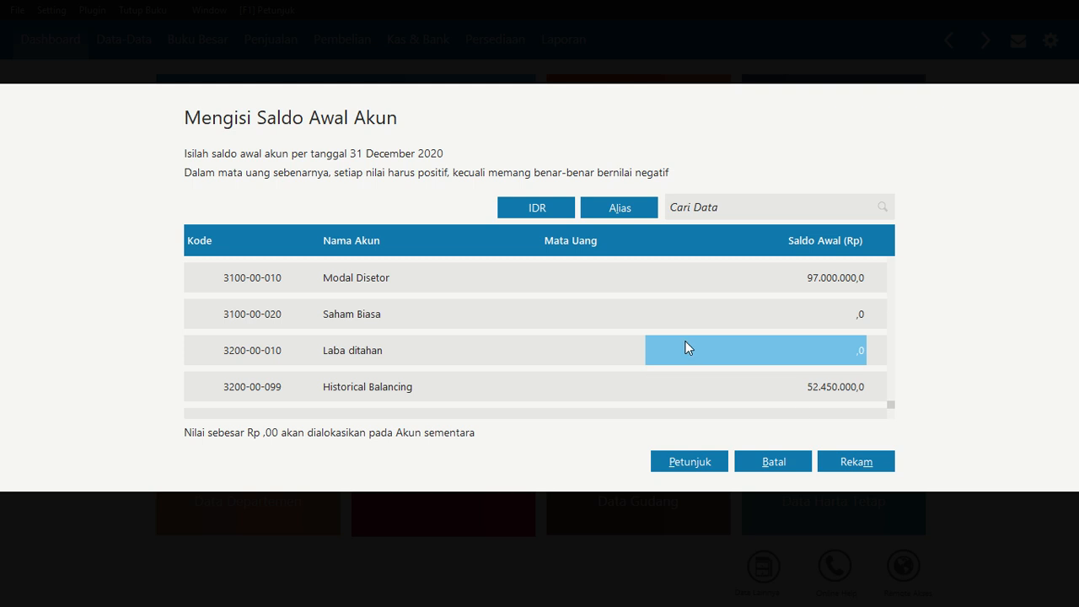
pyautogui.click(855, 461)
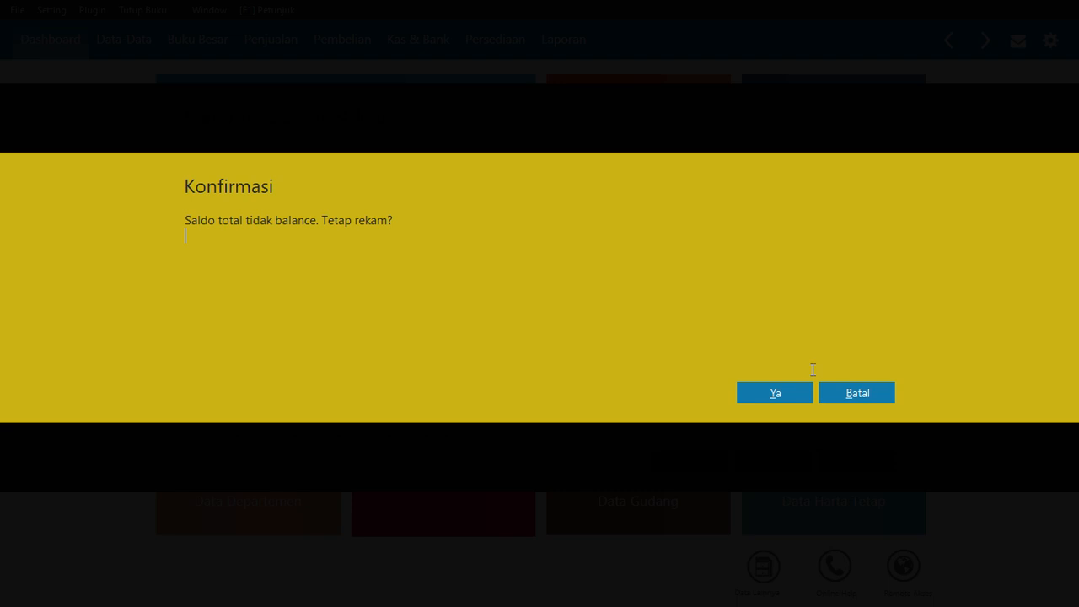
pyautogui.click(855, 394)
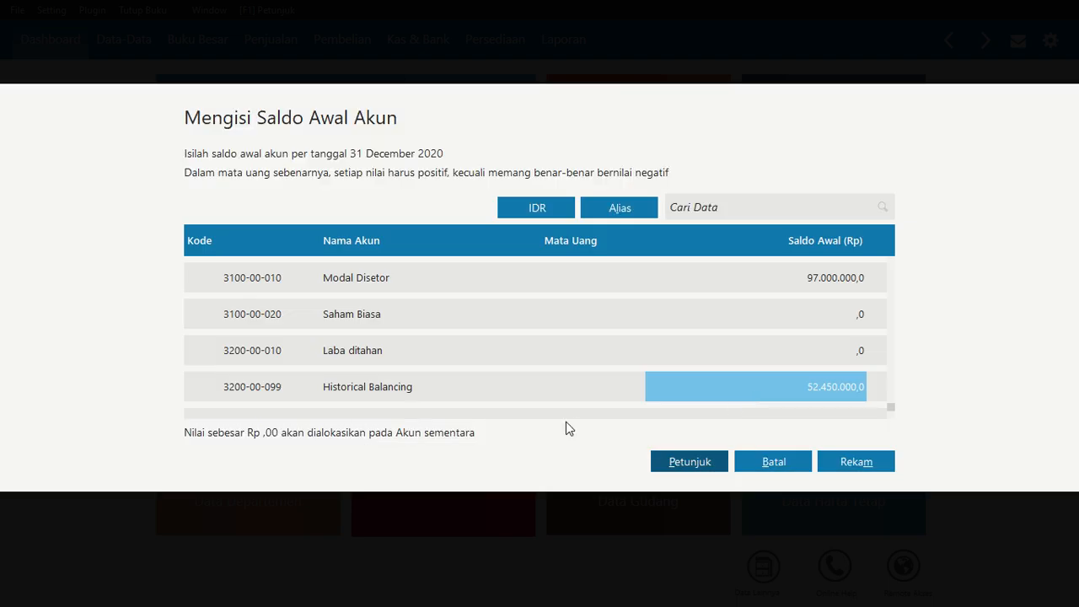
# Enter 52.450.000 as the opening balance of the Laba ditahan account
pyautogui.click(770, 360)
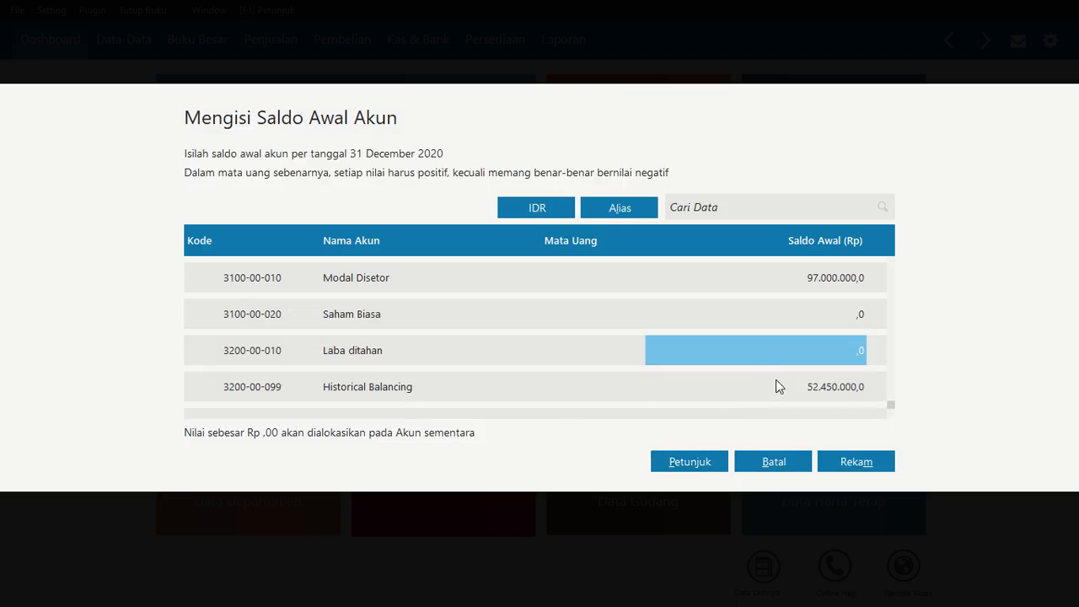
pyautogui.click(806, 388)
pyautogui.click(809, 360)
pyautogui.click(826, 385)
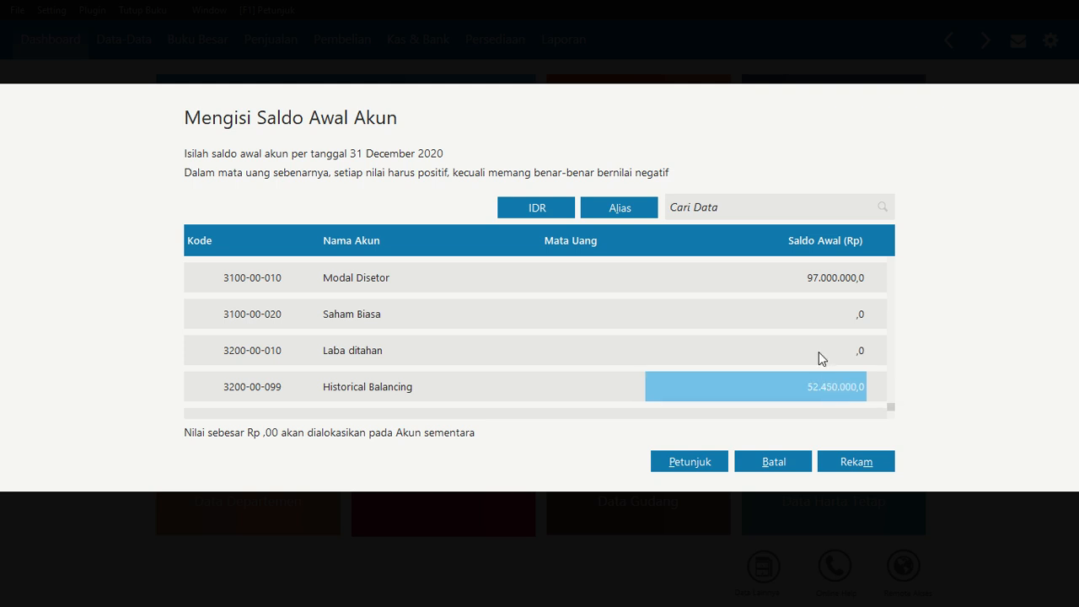
pyautogui.click(819, 358)
pyautogui.write('52')
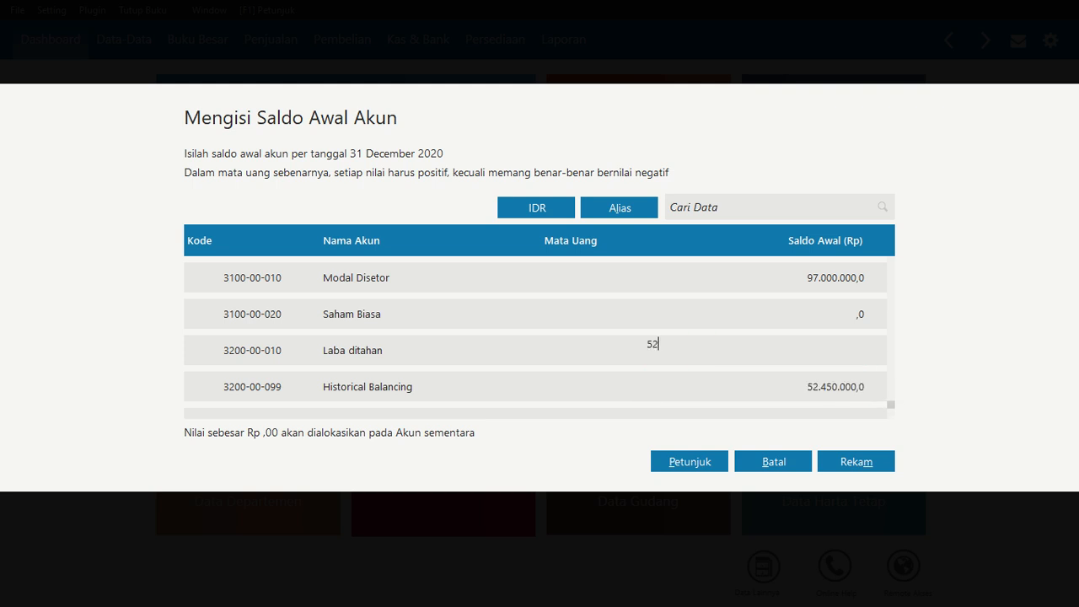
pyautogui.write('.450.000')
pyautogui.press('Return')
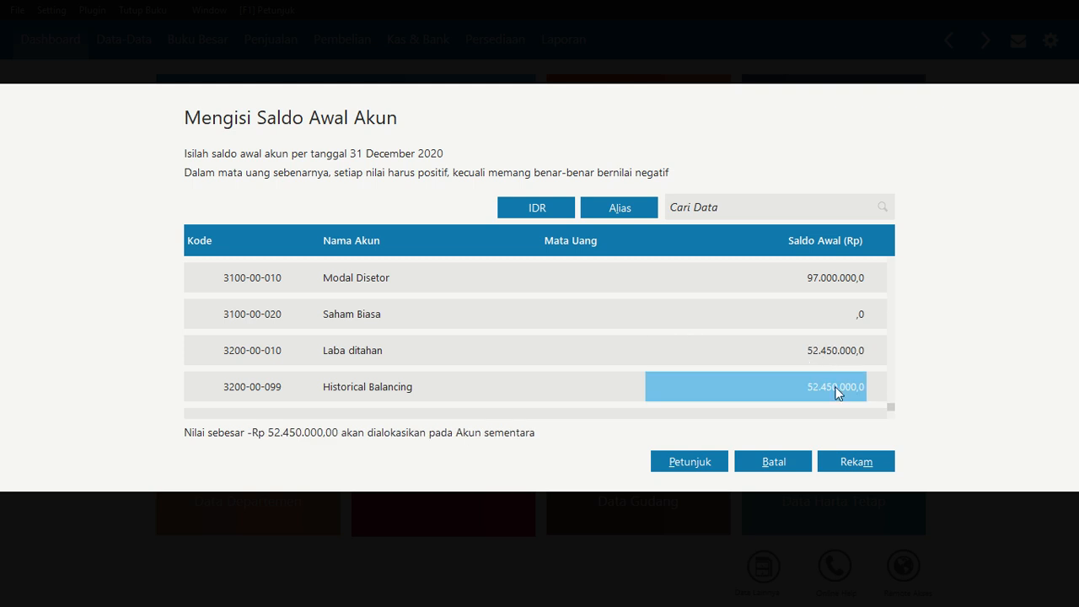
# Clear the Historical Balancing balance and save the opening account balances
pyautogui.click(836, 390)
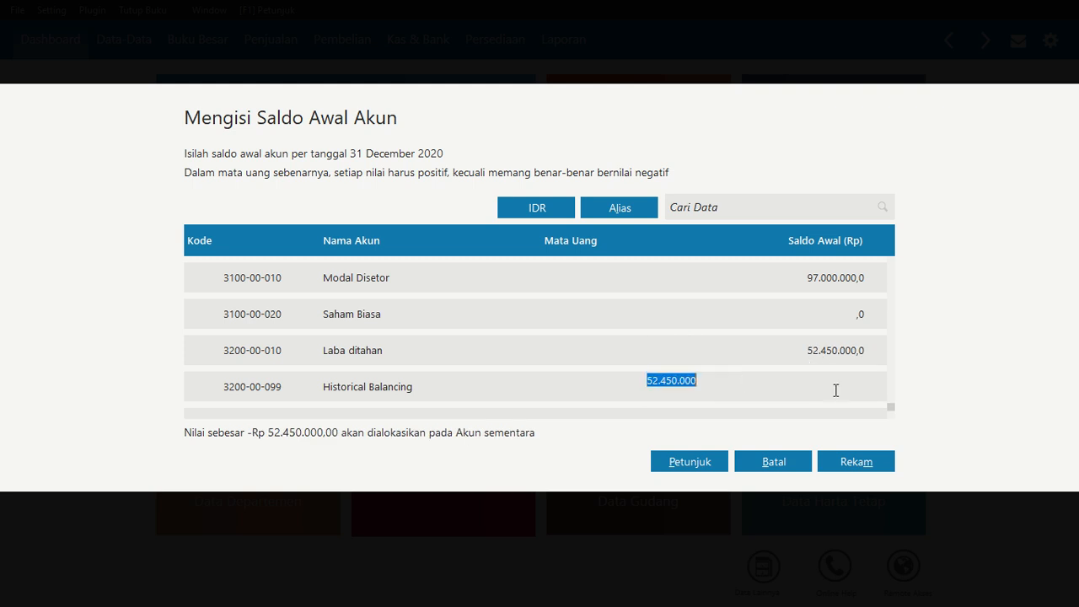
pyautogui.press('BackSpace')
pyautogui.click(852, 464)
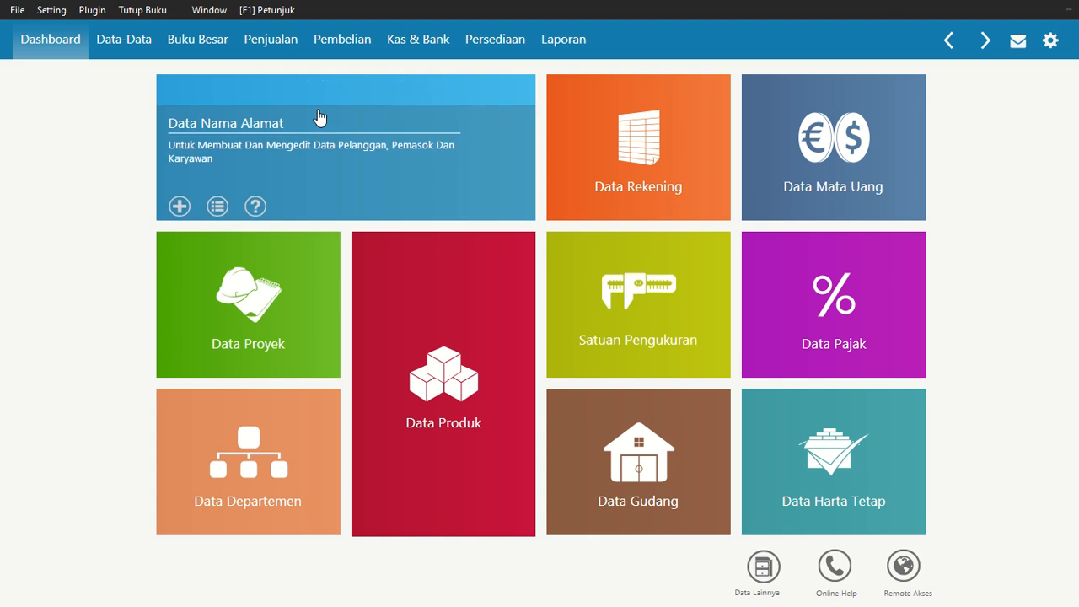
# Reopen the opening account balances to review them, then close without changes
pyautogui.click(51, 11)
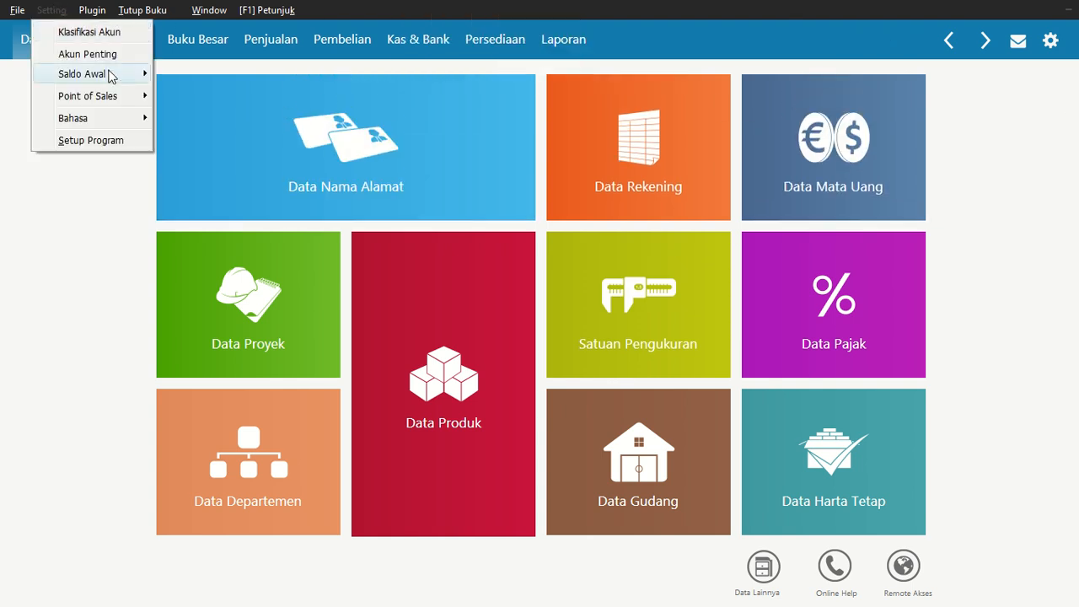
pyautogui.moveTo(110, 74)
pyautogui.click(217, 75)
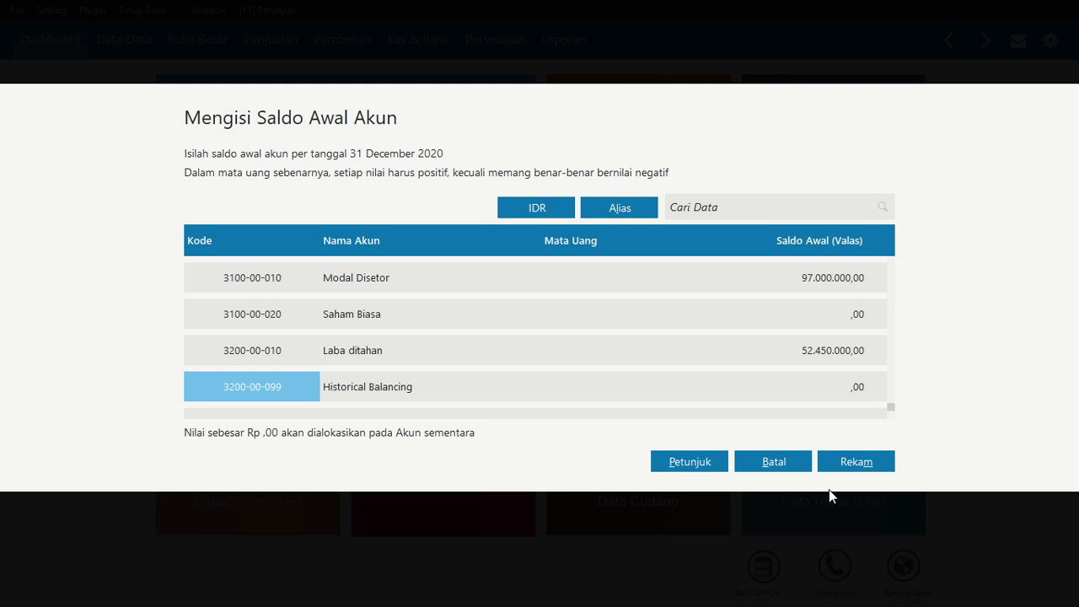
pyautogui.click(774, 460)
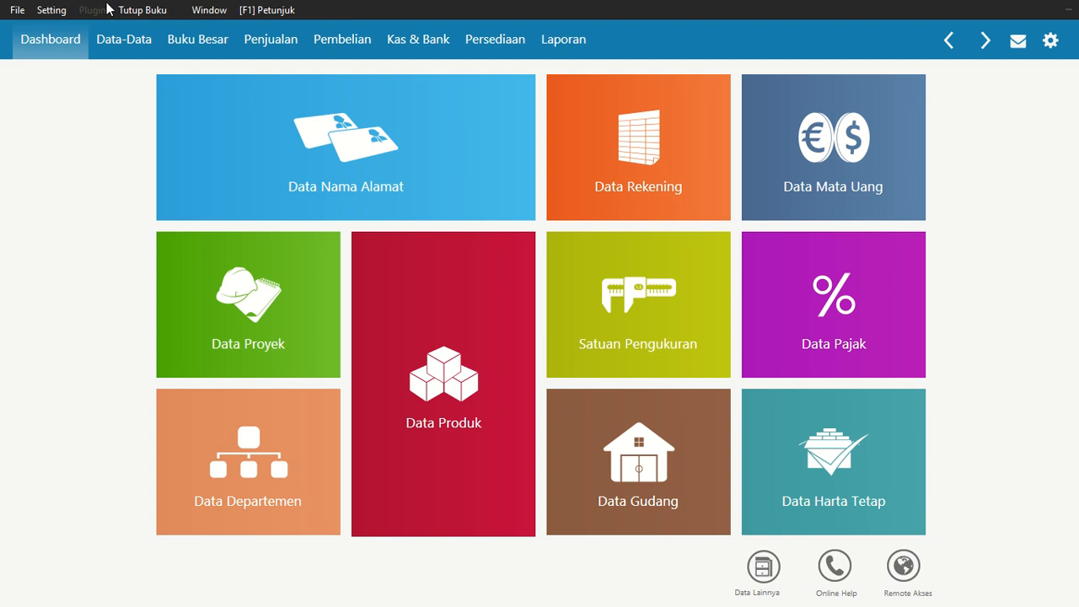
# Open the opening accounts receivable balances, start a new entry and open the customer list
pyautogui.click(61, 12)
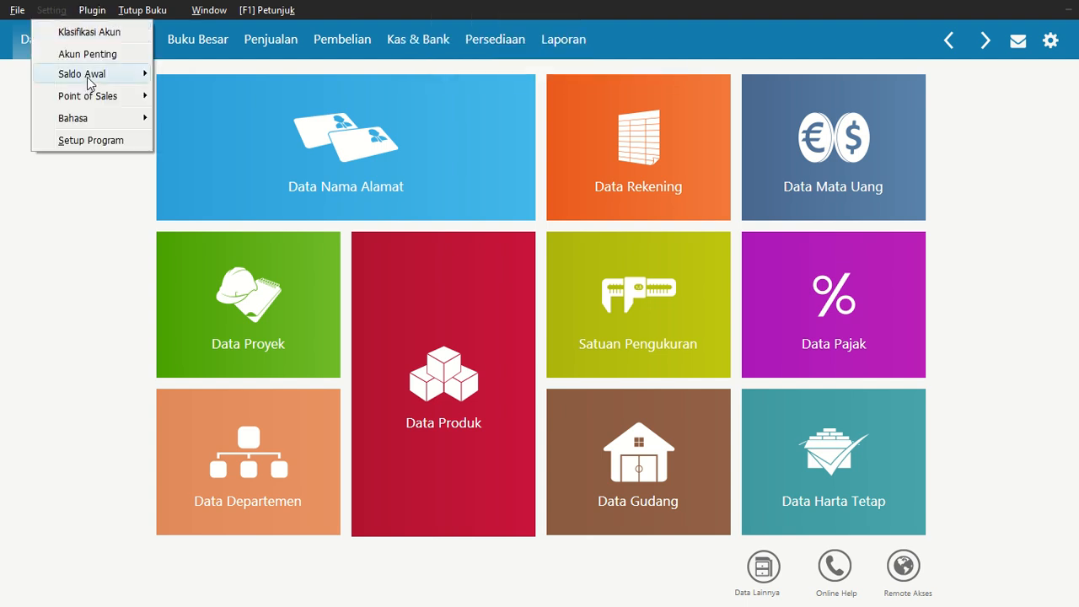
pyautogui.moveTo(88, 75)
pyautogui.click(284, 104)
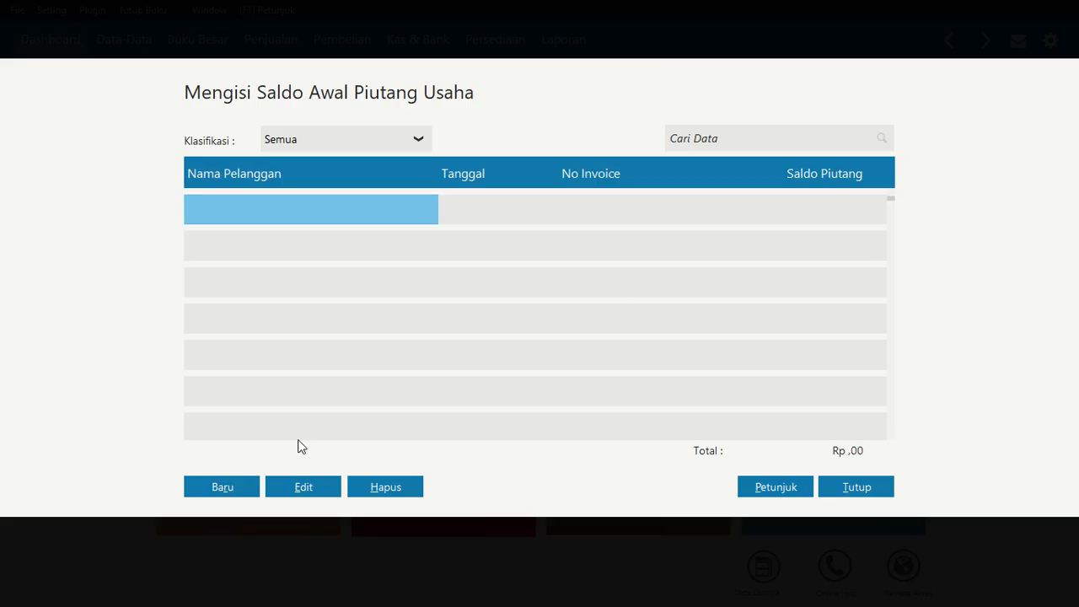
pyautogui.click(240, 486)
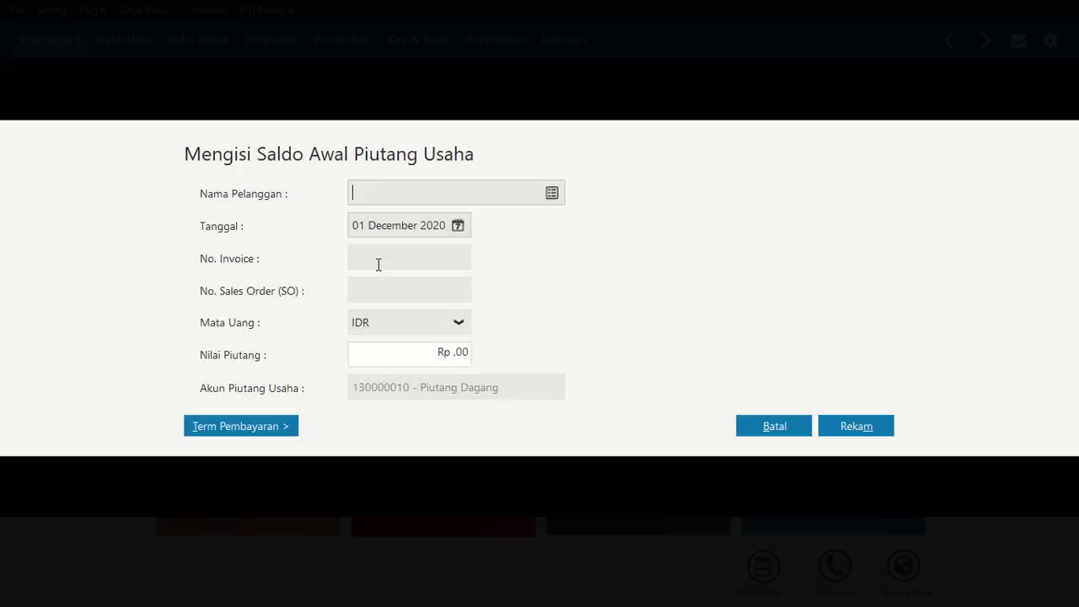
pyautogui.click(552, 192)
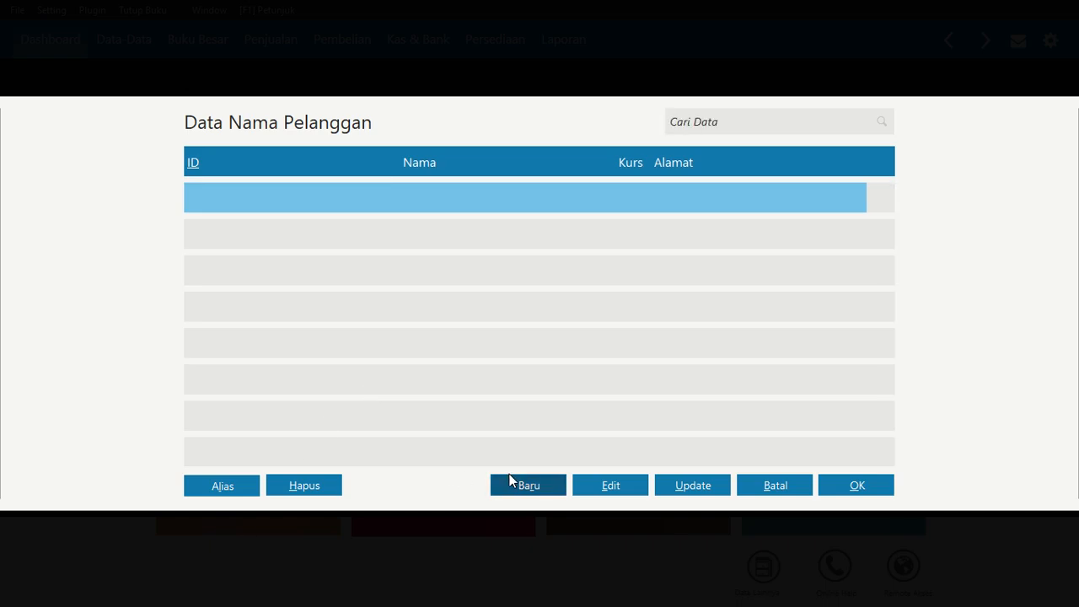
# Create a new customer with company name D & D Fashion
pyautogui.click(511, 480)
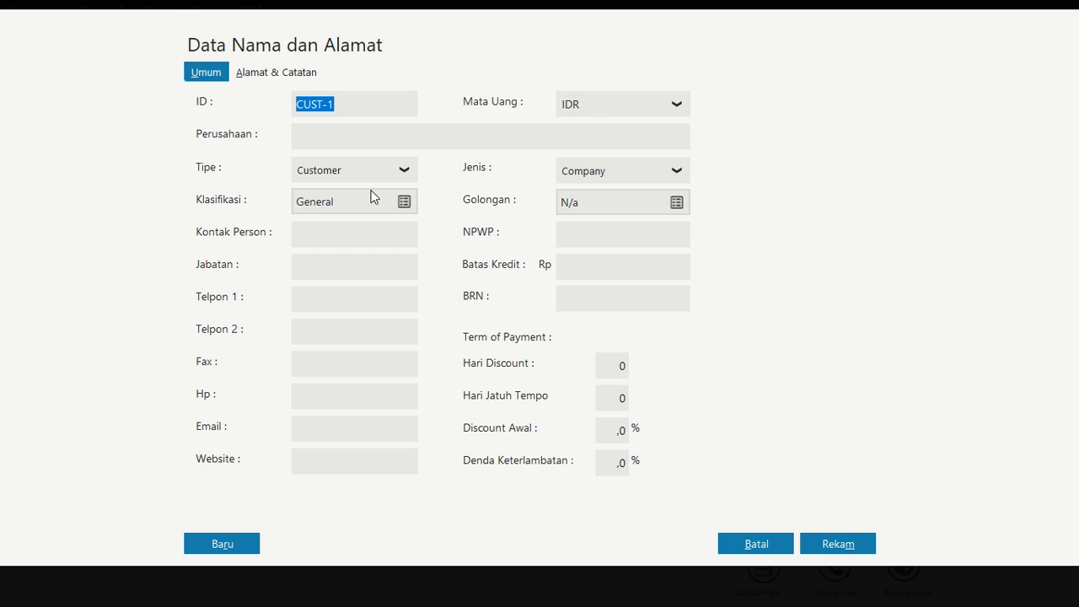
pyautogui.click(345, 135)
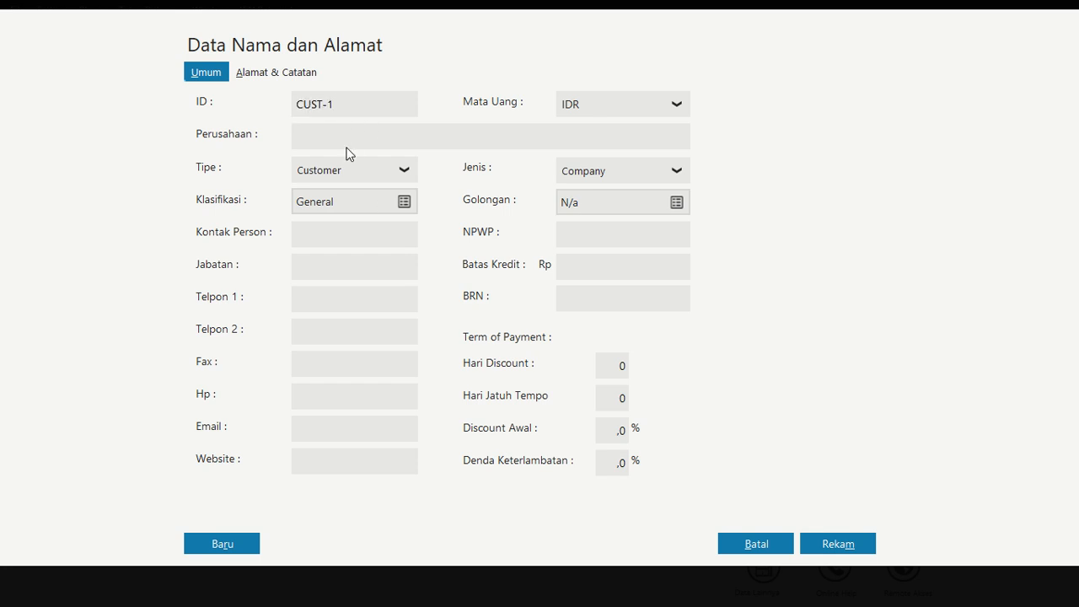
pyautogui.write('D & D Fashion')
pyautogui.click(247, 541)
# Create a new customer with company name Bam Bam Style
pyautogui.click(352, 135)
pyautogui.write('Bam Bam Style')
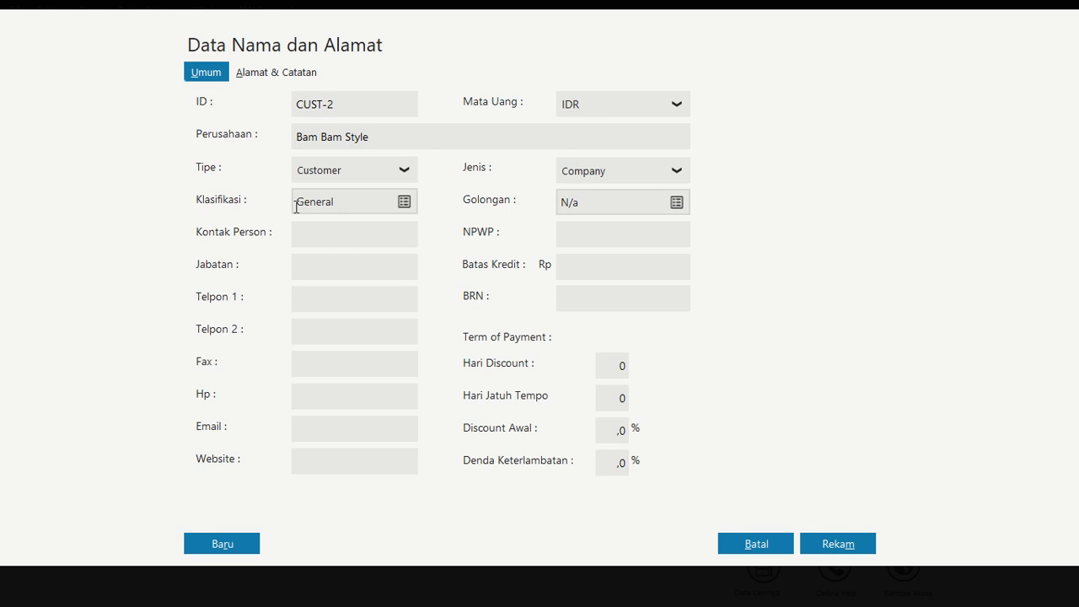
pyautogui.click(234, 539)
# Create the customer Cantik Fashion and select D & D Fashion for the receivable entry
pyautogui.click(345, 145)
pyautogui.write('Cantik Fashion')
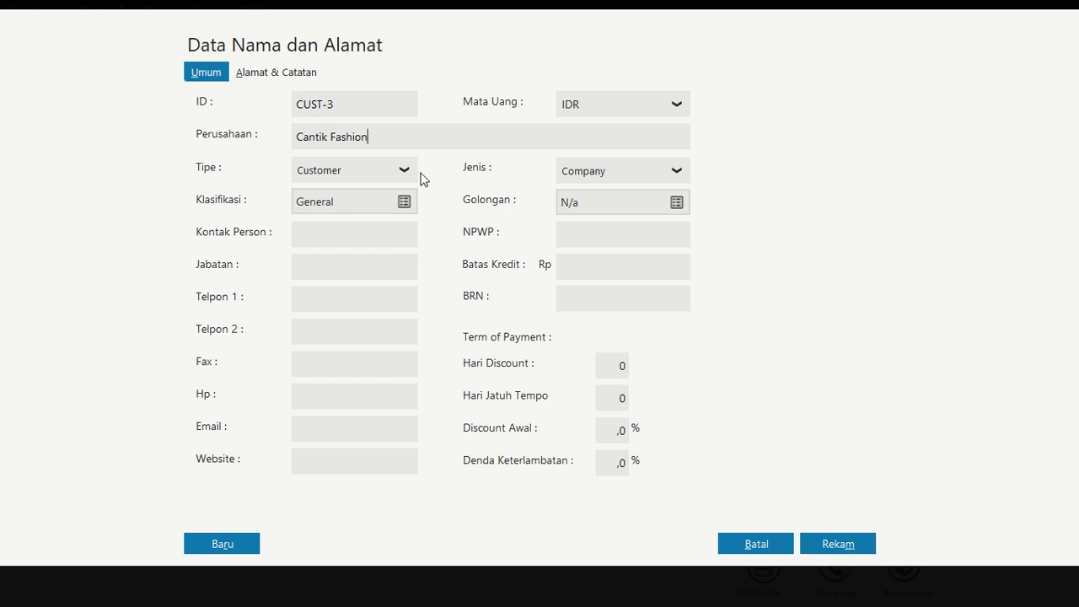
pyautogui.click(858, 546)
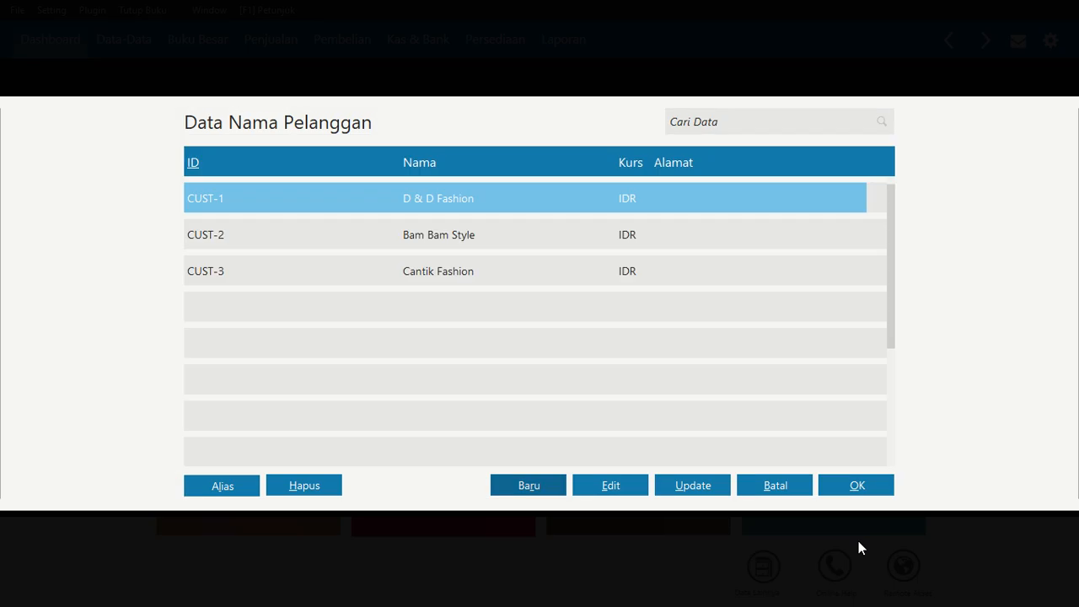
pyautogui.click(867, 485)
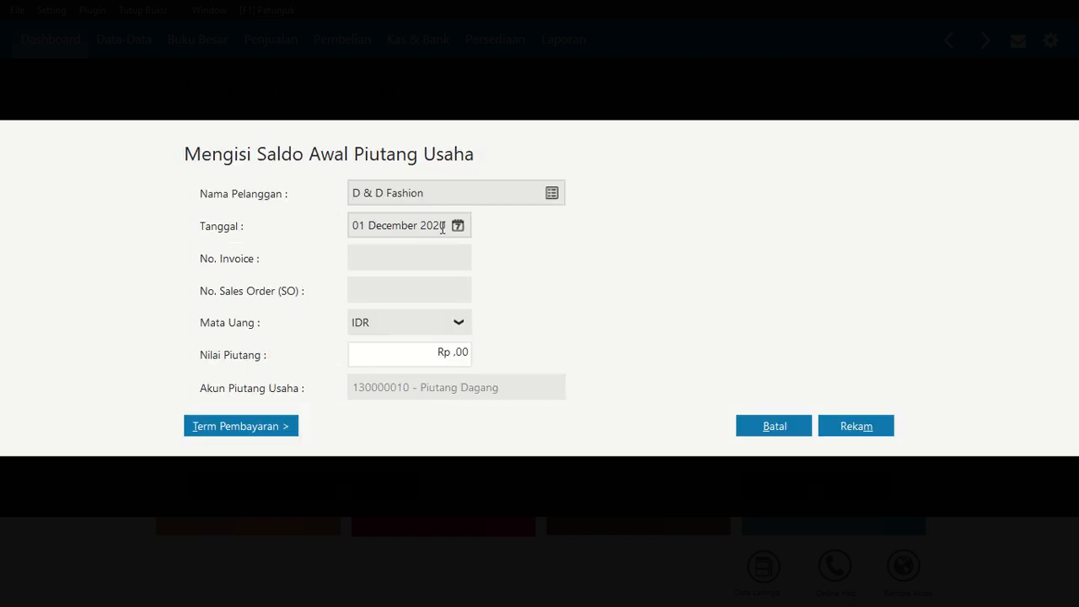
# Switch to the case PDF and scroll to the receivables balance list
pyautogui.hotkey('alt', 'Tab')
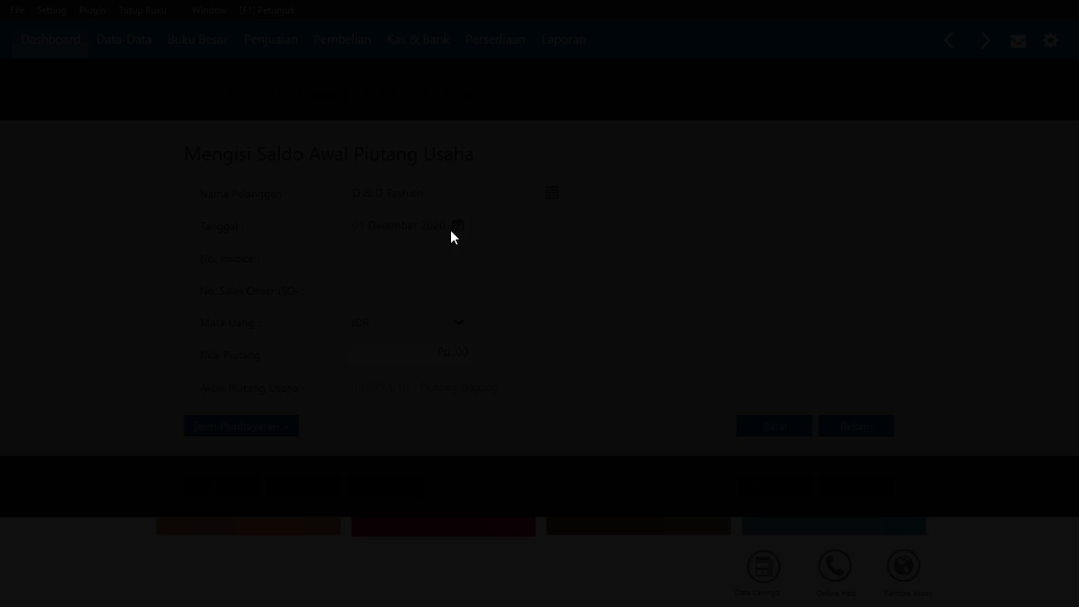
pyautogui.scroll(-12, 574, 439)
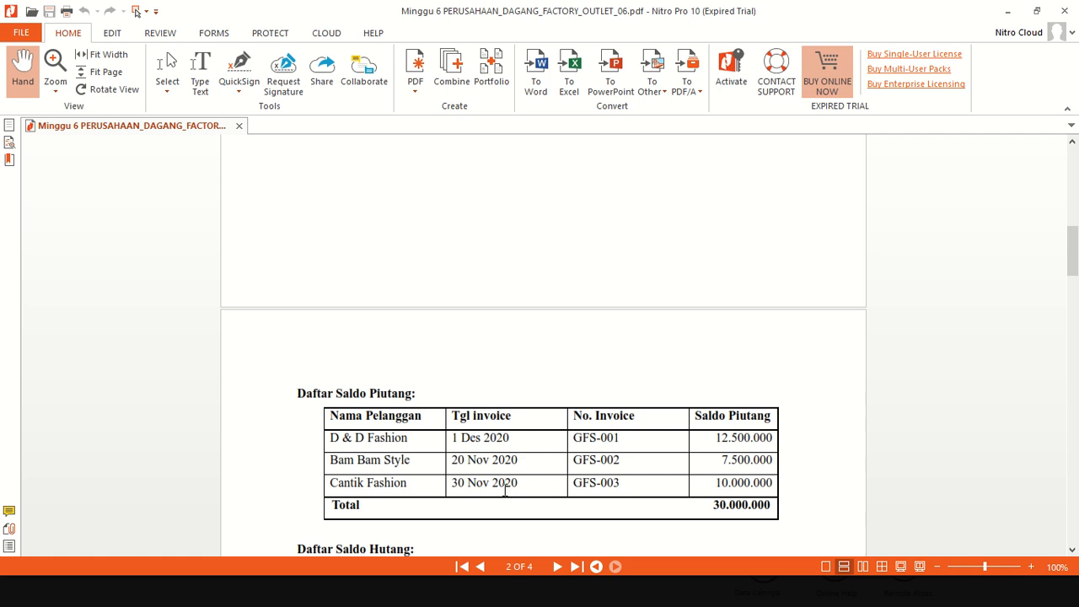
# Record D & D Fashion's opening receivable with invoice number DFS-001 and amount 12.500.000, and save it
pyautogui.hotkey('alt', 'Tab')
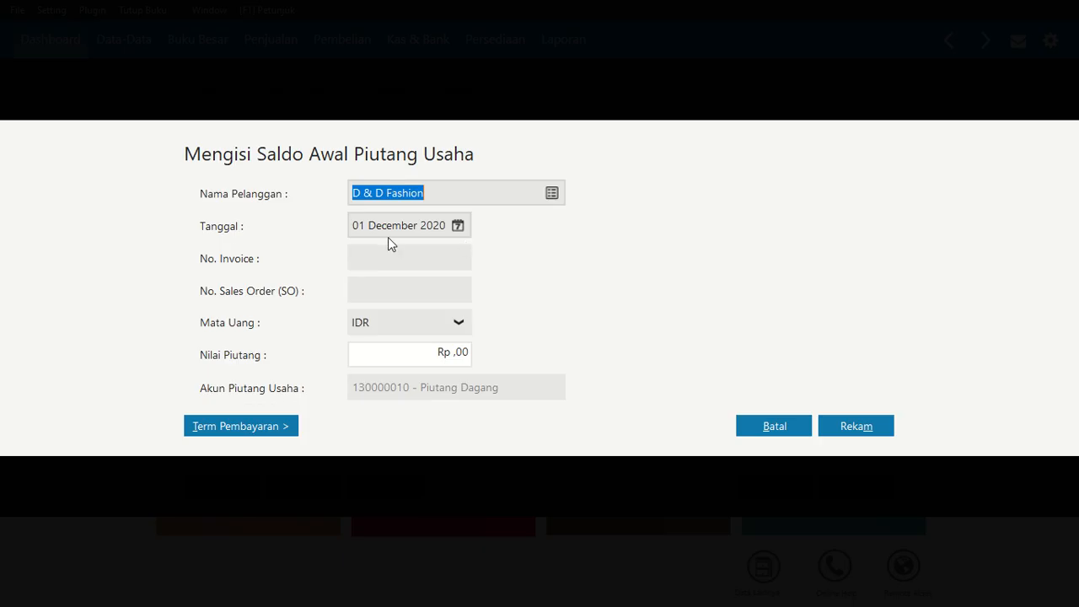
pyautogui.click(390, 254)
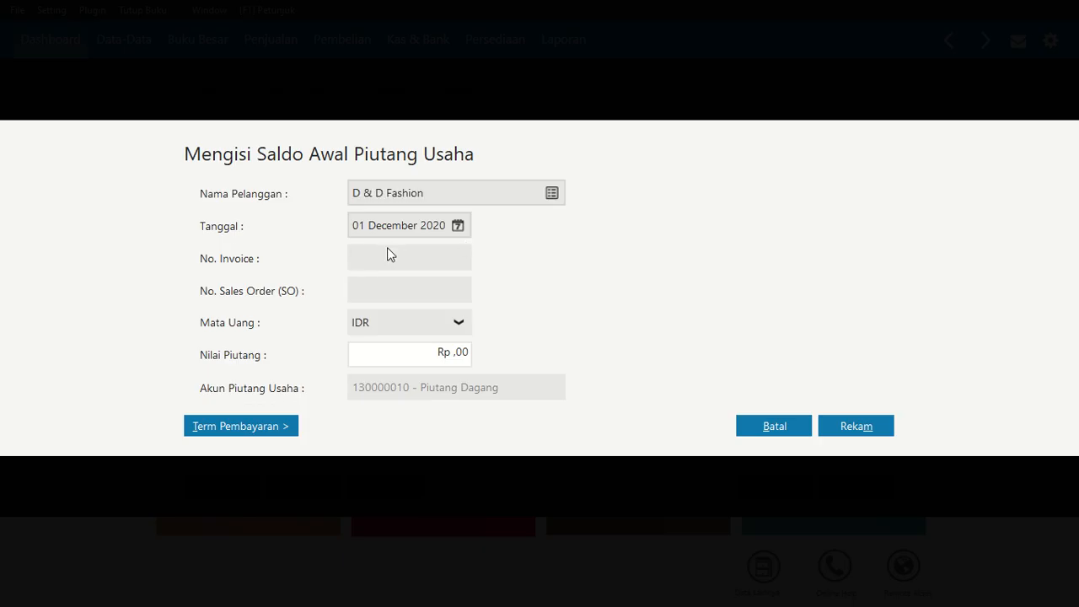
pyautogui.write('DFS-001')
pyautogui.click(424, 352)
pyautogui.write('12.500.0')
pyautogui.write('00000')
pyautogui.press('Tab')
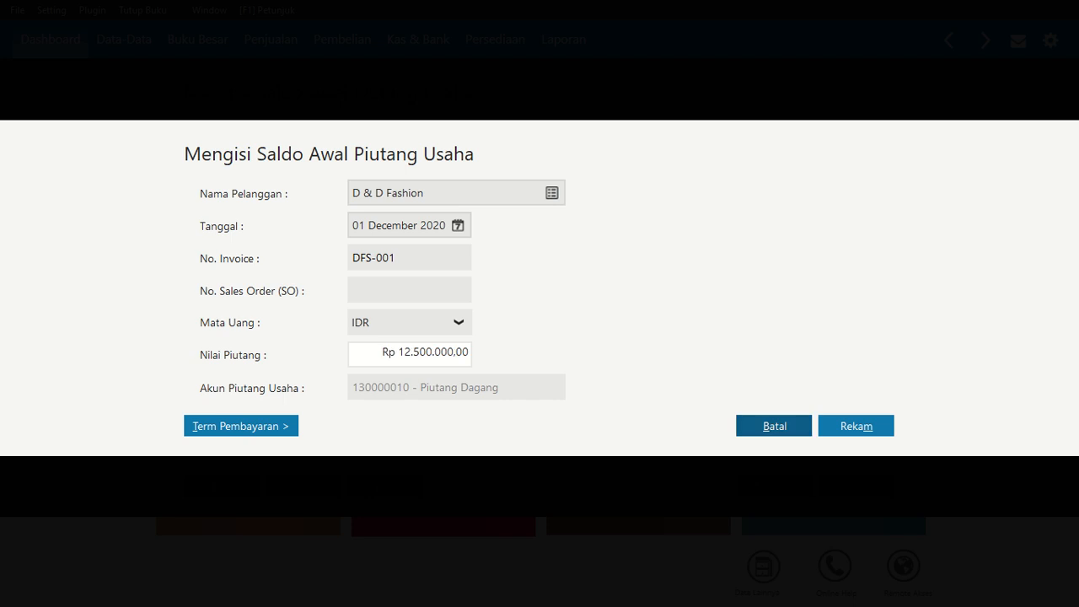
pyautogui.click(875, 428)
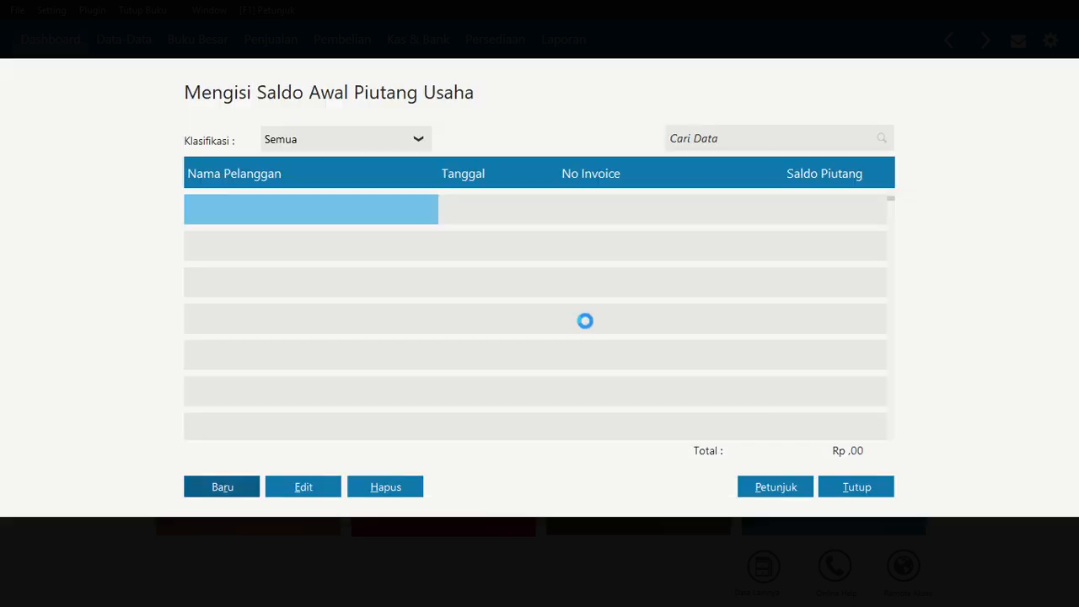
# Start a new opening receivable entry for customer Bam Bam Style dated 20 November 2020
pyautogui.click(227, 489)
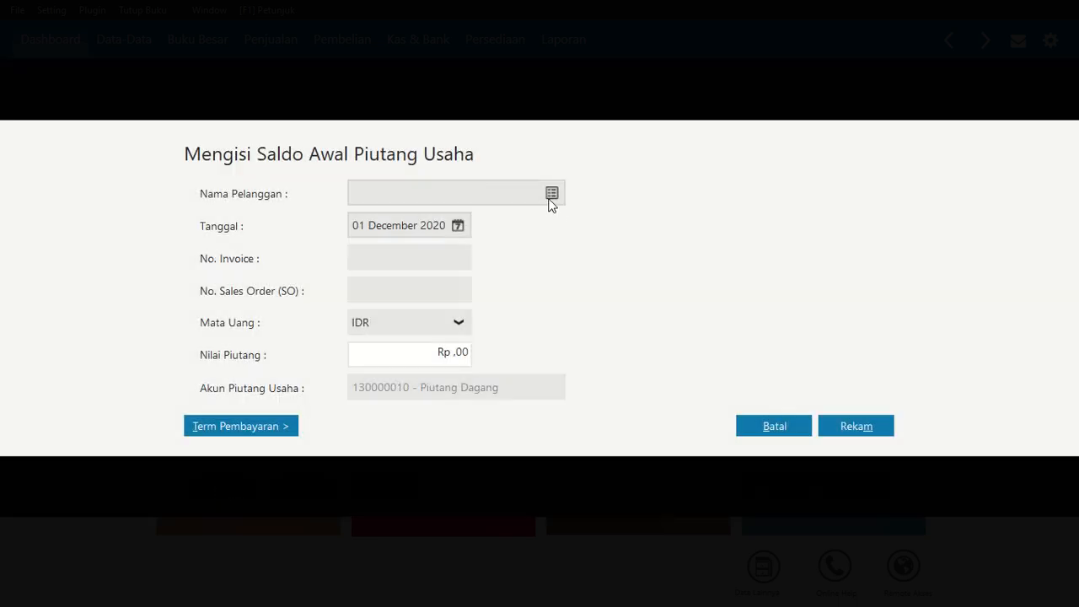
pyautogui.click(550, 197)
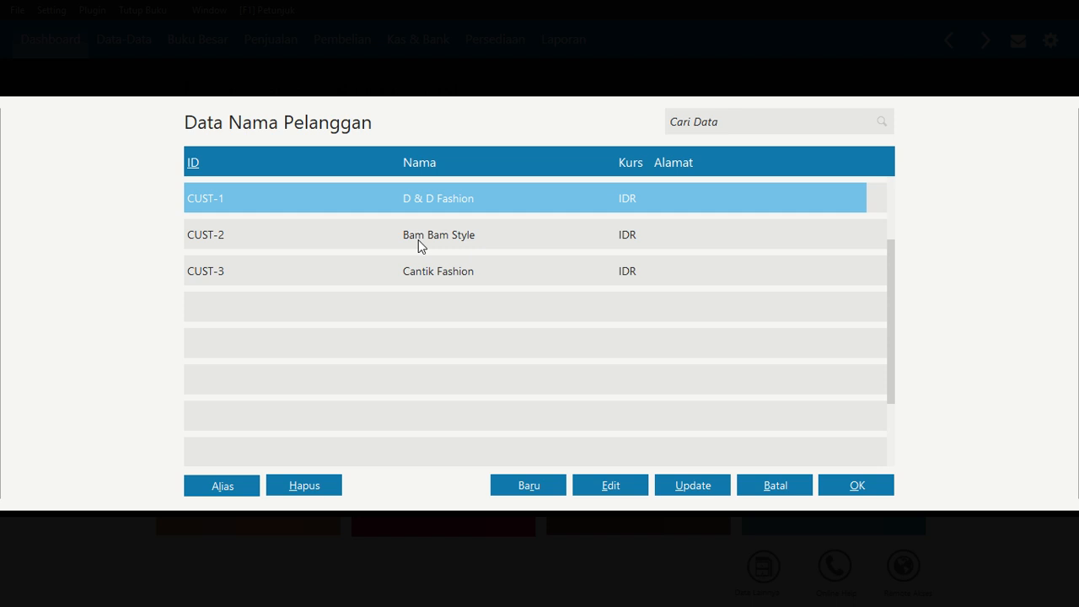
pyautogui.click(418, 238)
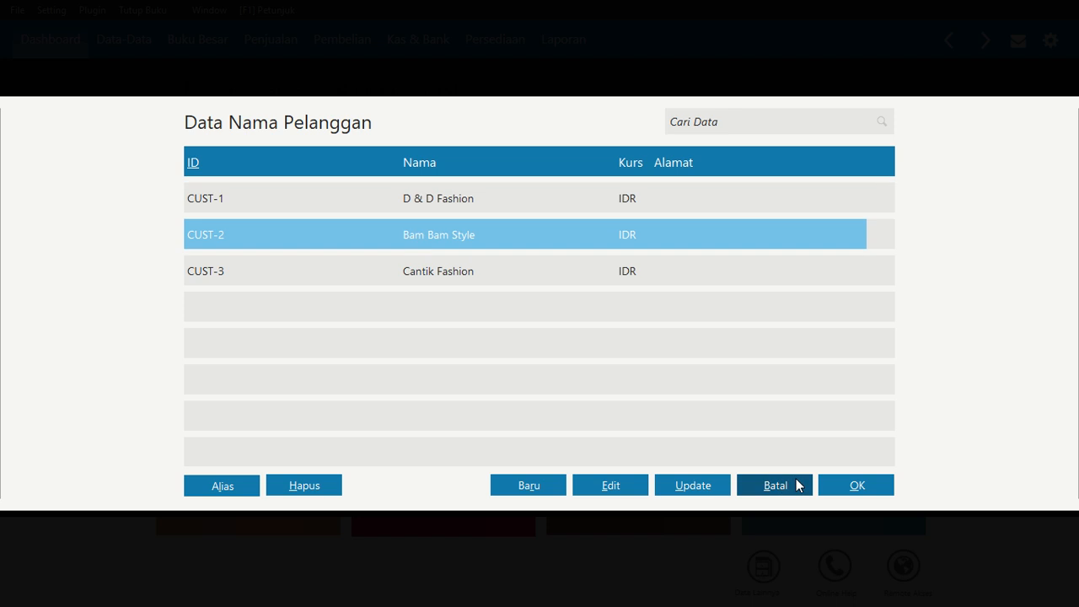
pyautogui.click(840, 489)
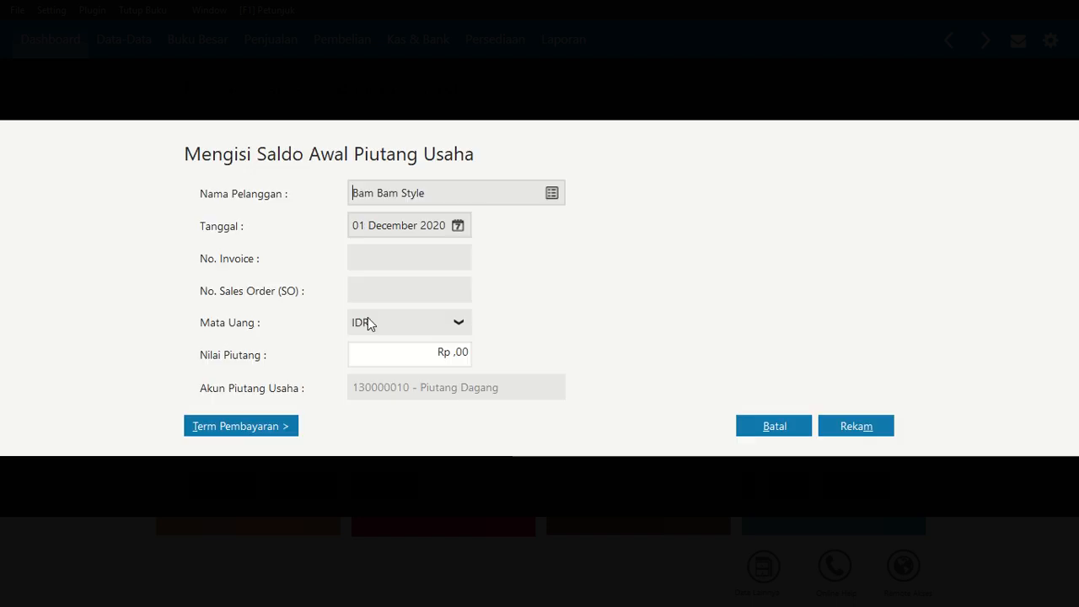
pyautogui.click(458, 226)
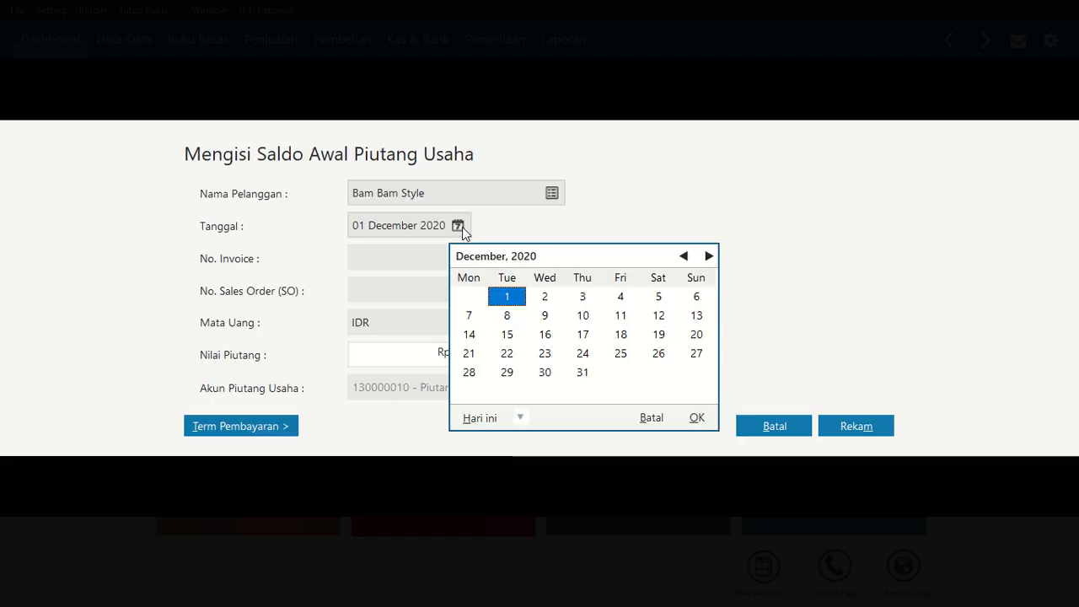
pyautogui.click(683, 257)
pyautogui.click(622, 354)
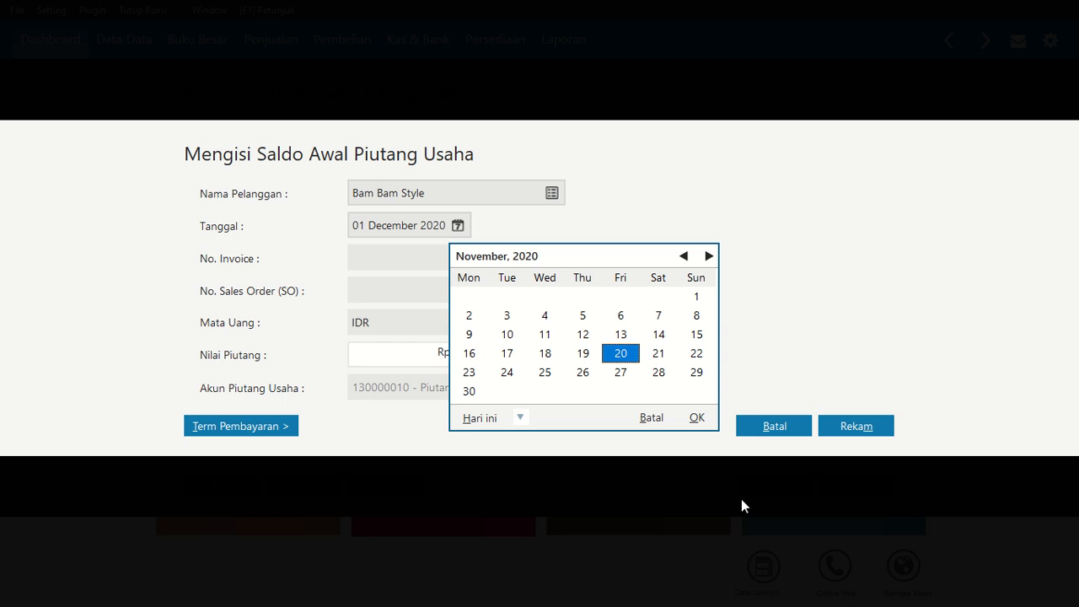
pyautogui.click(698, 418)
# Enter invoice number GFS-002 and receivable amount 7.500.000 for Bam Bam Style, and save the entry
pyautogui.click(422, 263)
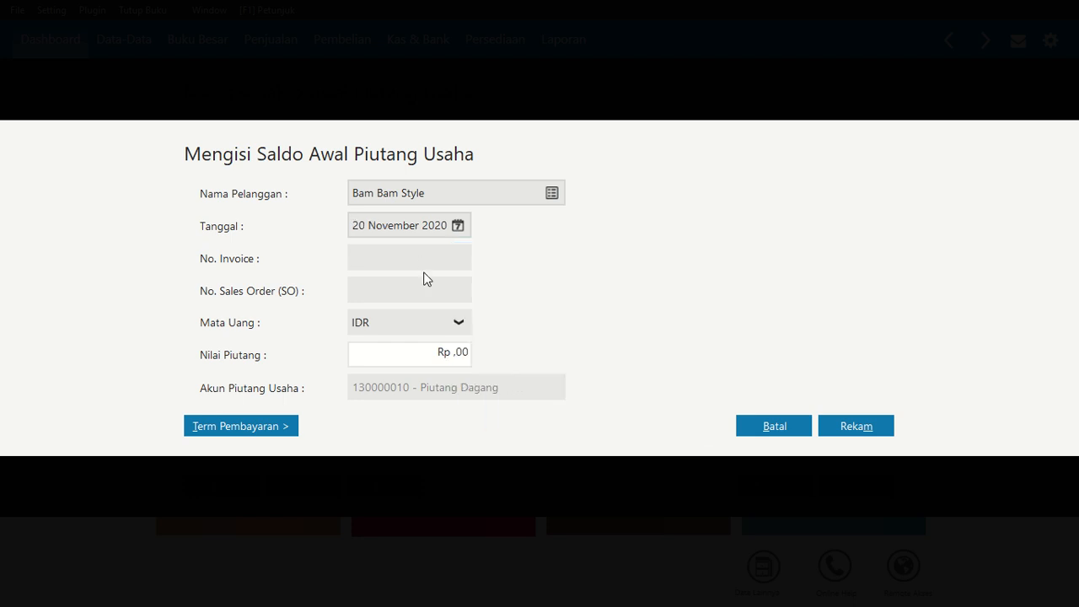
pyautogui.write('GFS-002')
pyautogui.moveTo(433, 354); pyautogui.dragTo(472, 342)
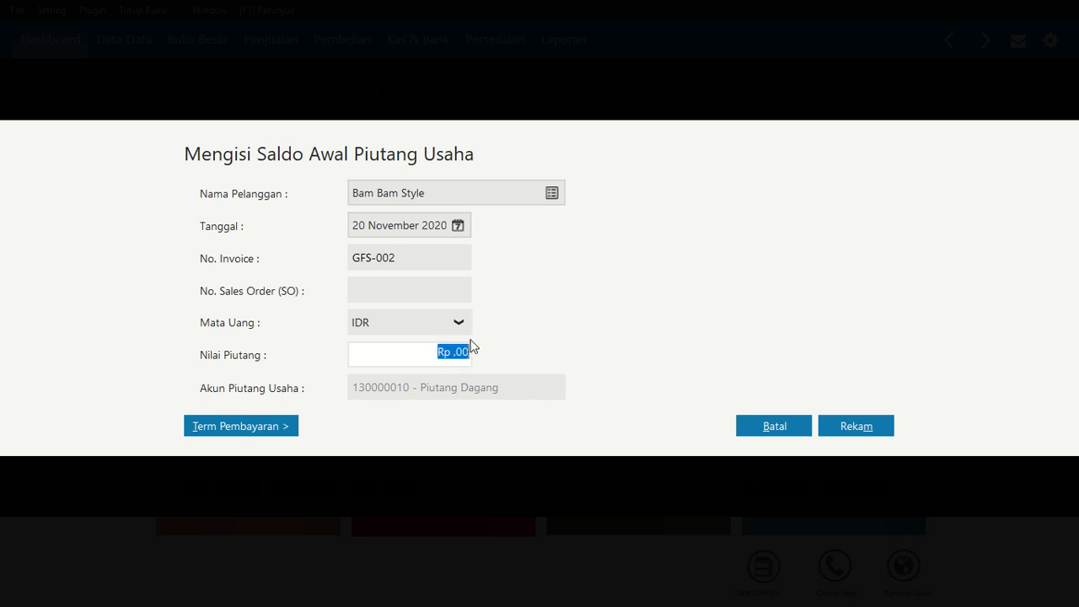
pyautogui.write('7500000')
pyautogui.press('Tab')
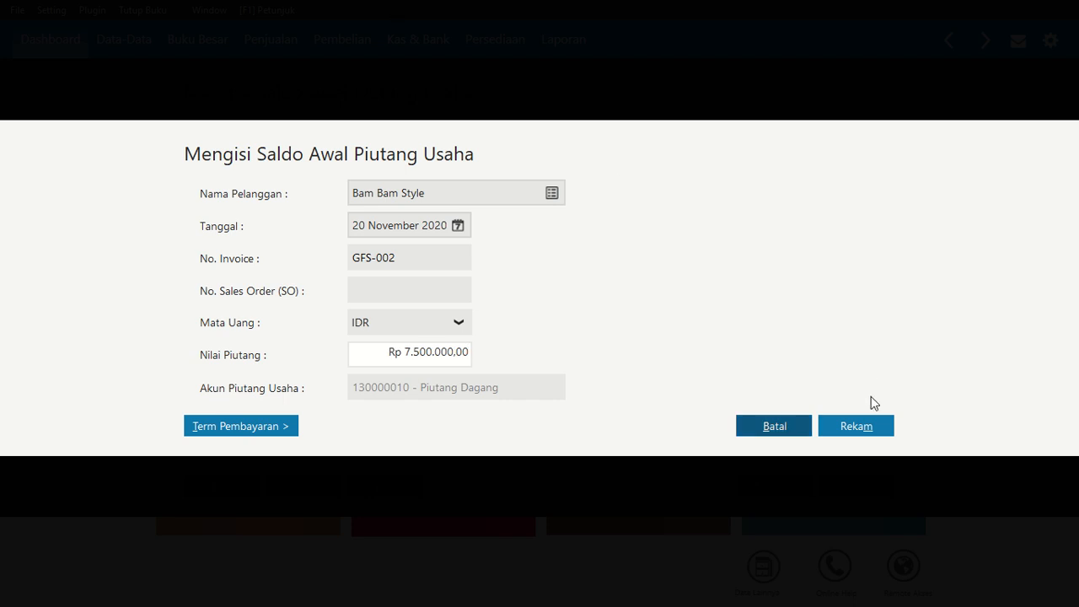
pyautogui.click(869, 432)
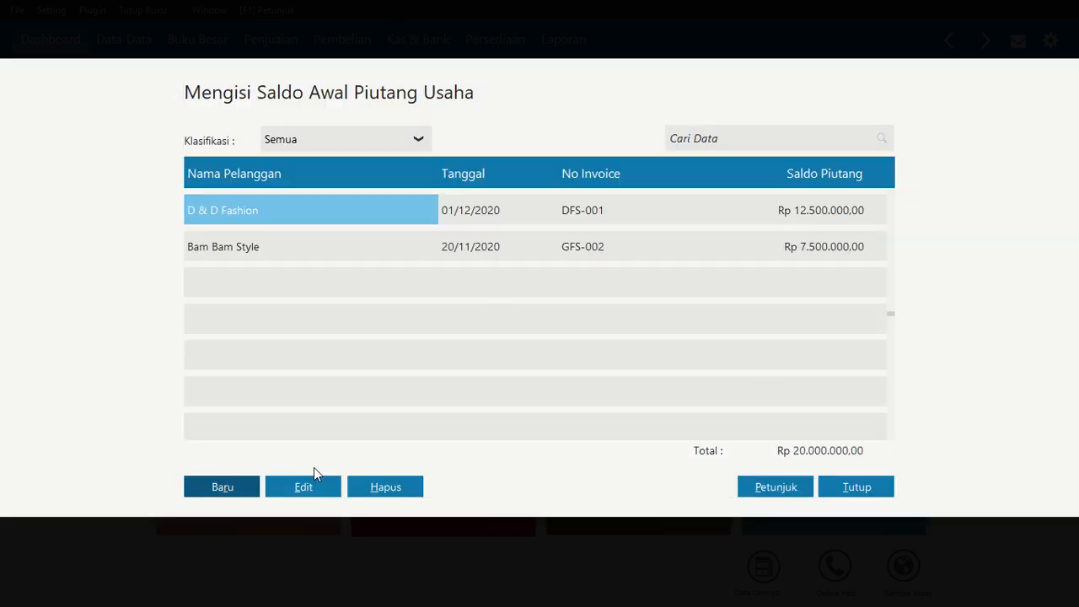
# Start a new opening receivable entry for customer Cantik Fashion dated 30 November 2020
pyautogui.click(224, 494)
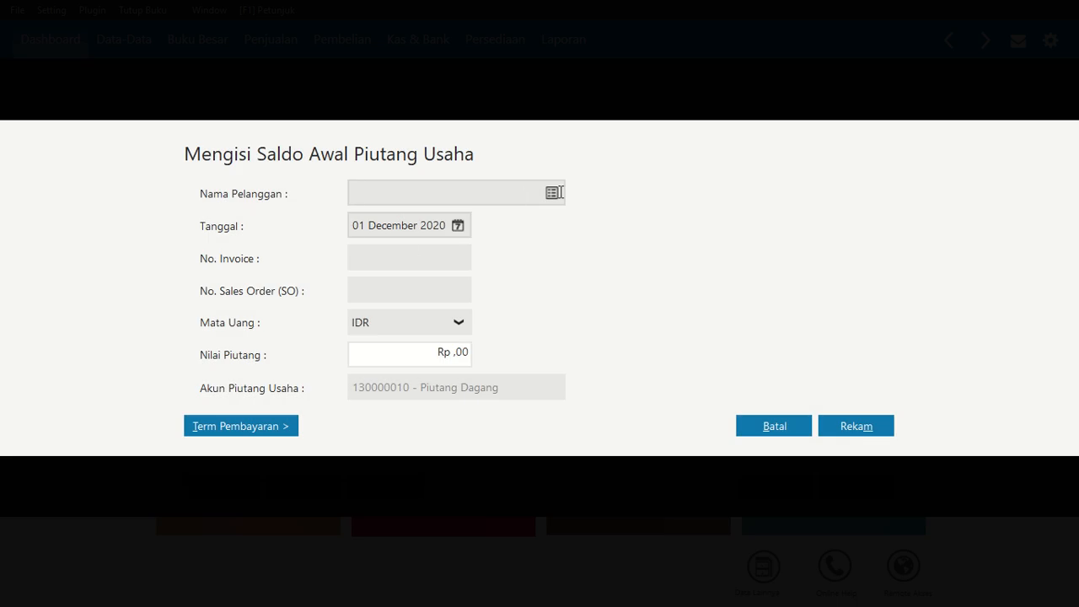
pyautogui.click(554, 194)
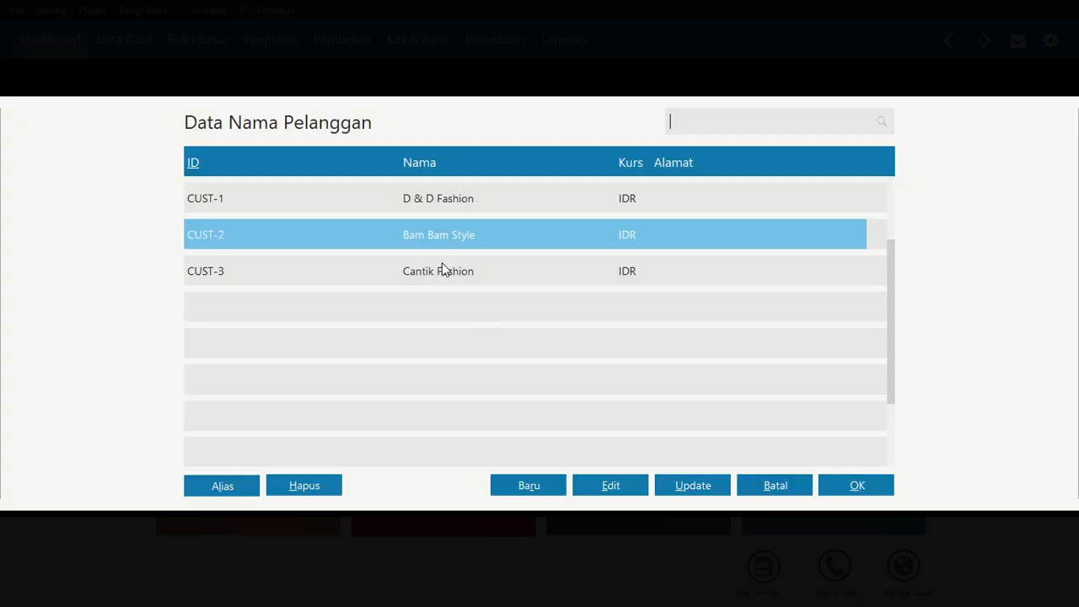
pyautogui.click(442, 271)
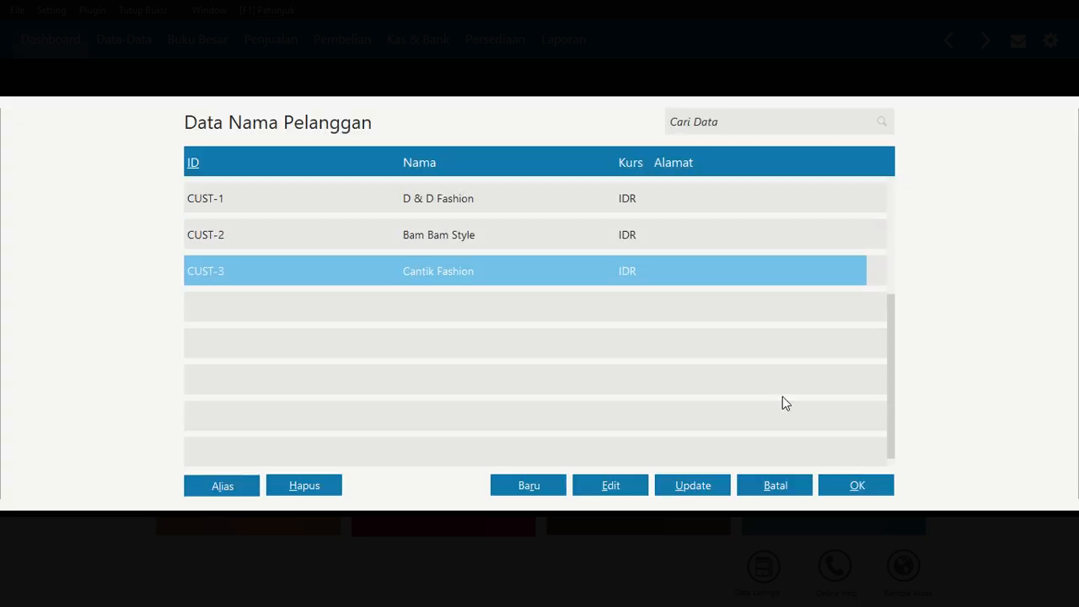
pyautogui.click(863, 486)
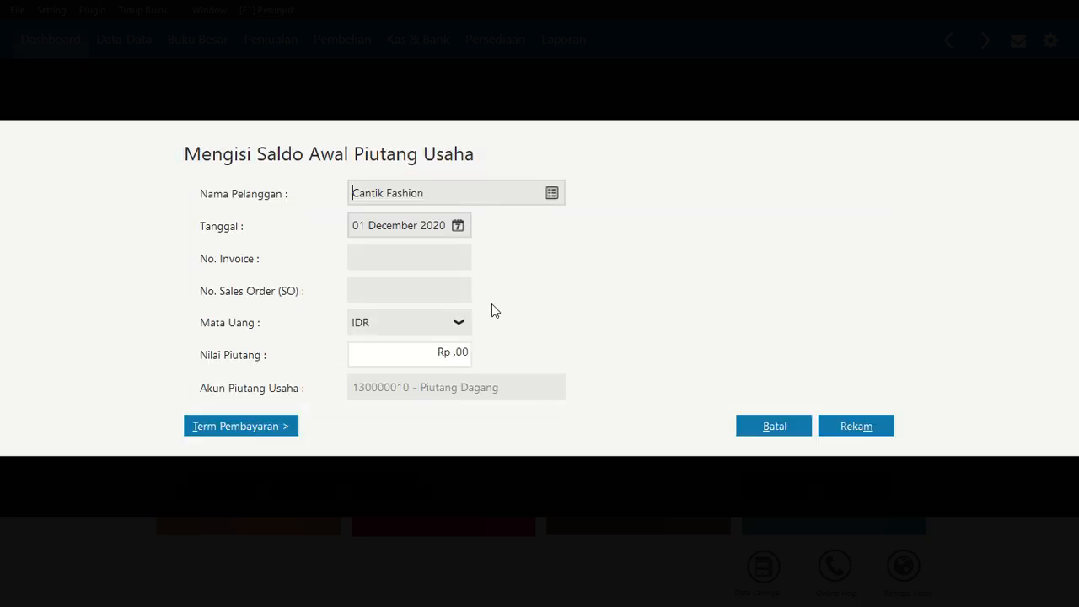
pyautogui.click(458, 226)
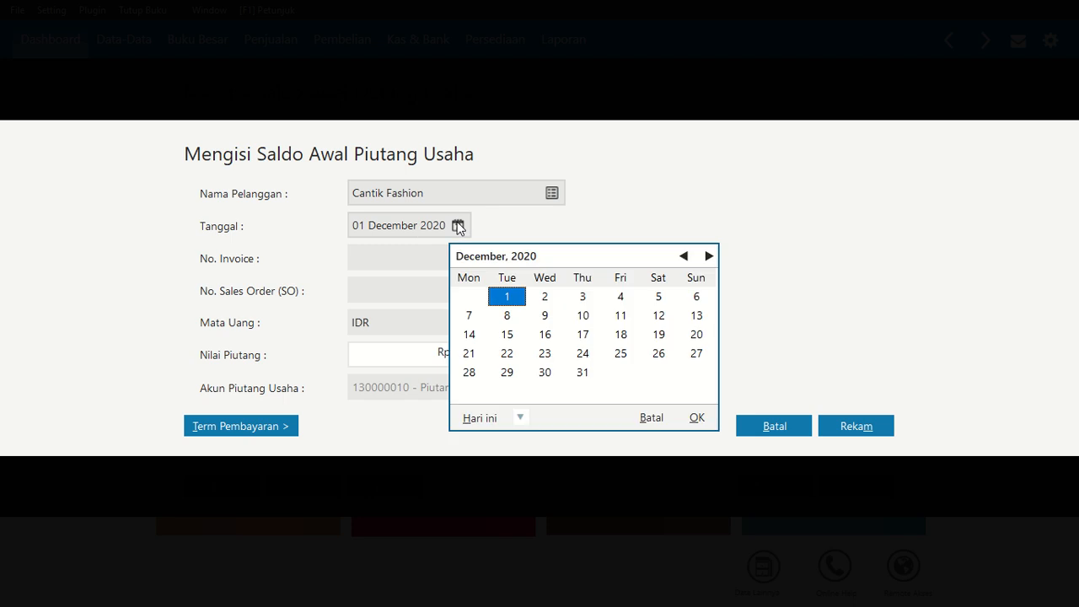
pyautogui.click(682, 256)
pyautogui.click(470, 391)
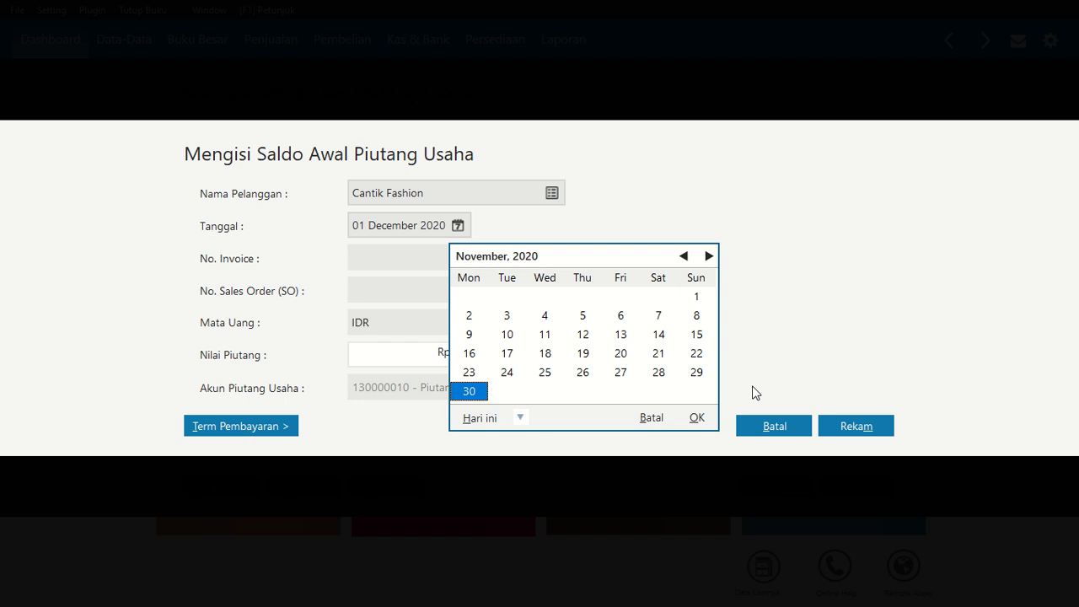
pyautogui.click(699, 417)
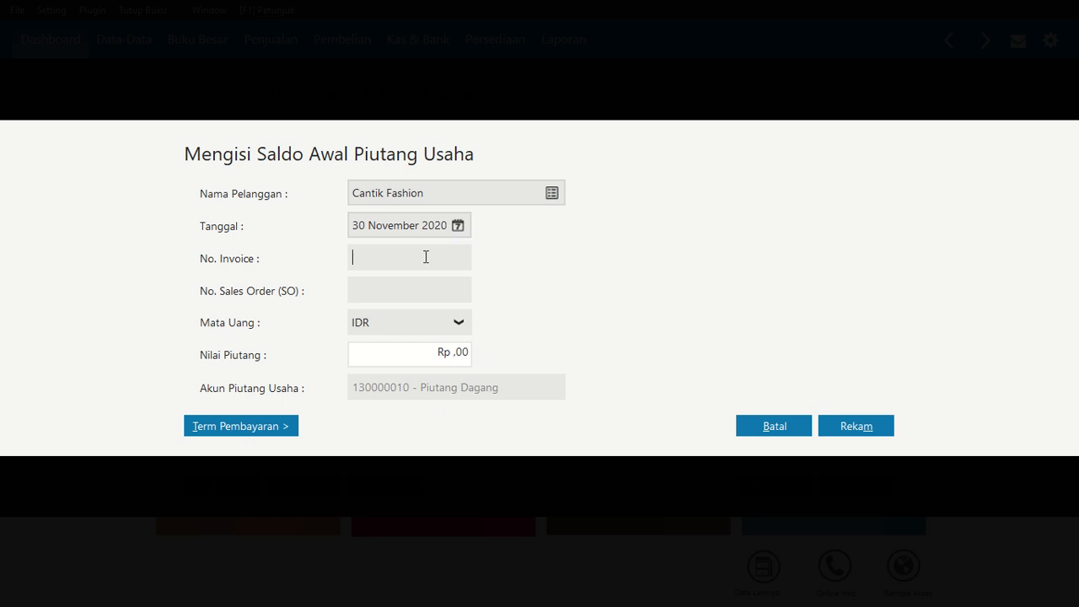
# Enter invoice number GFS-003 and receivable amount 10.000.000 for Cantik Fashion, and save the entry
pyautogui.write('GFS-003')
pyautogui.click(438, 353)
pyautogui.write('10000000')
pyautogui.press('Tab')
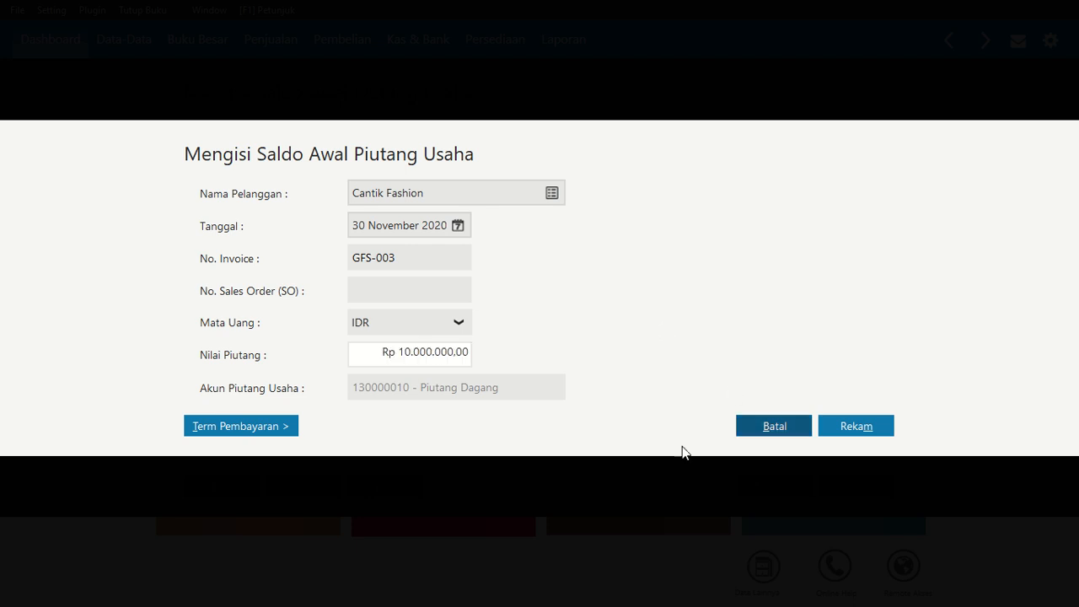
pyautogui.click(861, 428)
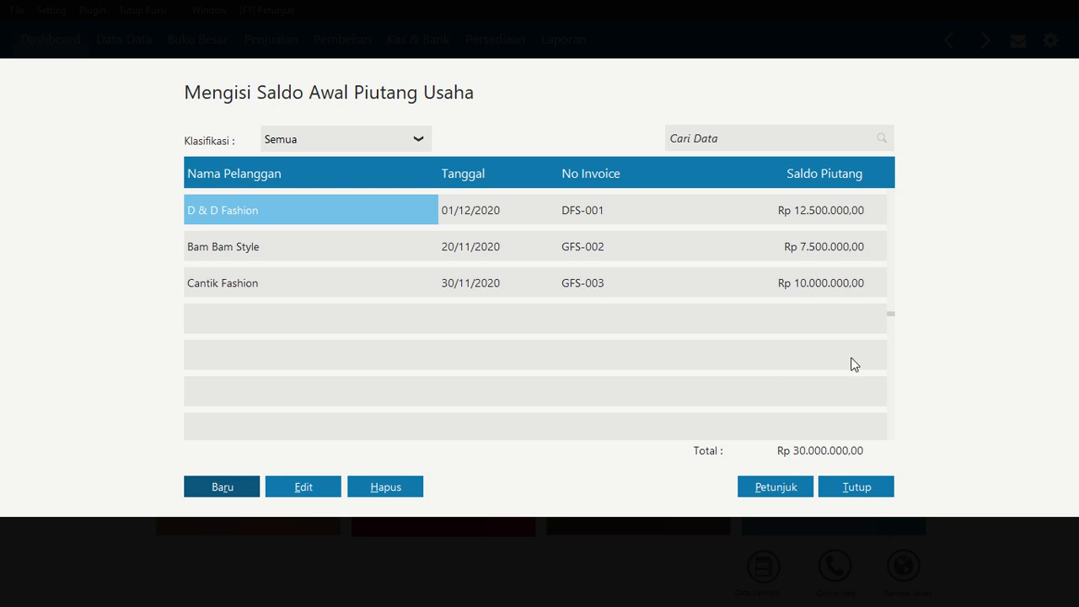
# Close the opening receivables list and start a new opening accounts payable entry
pyautogui.click(860, 489)
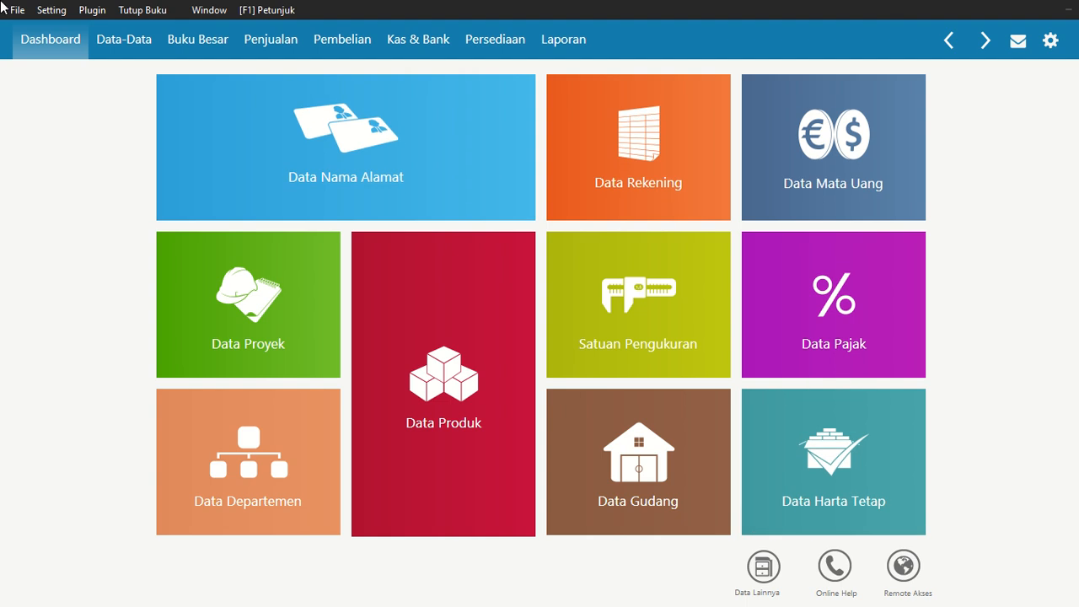
pyautogui.click(54, 11)
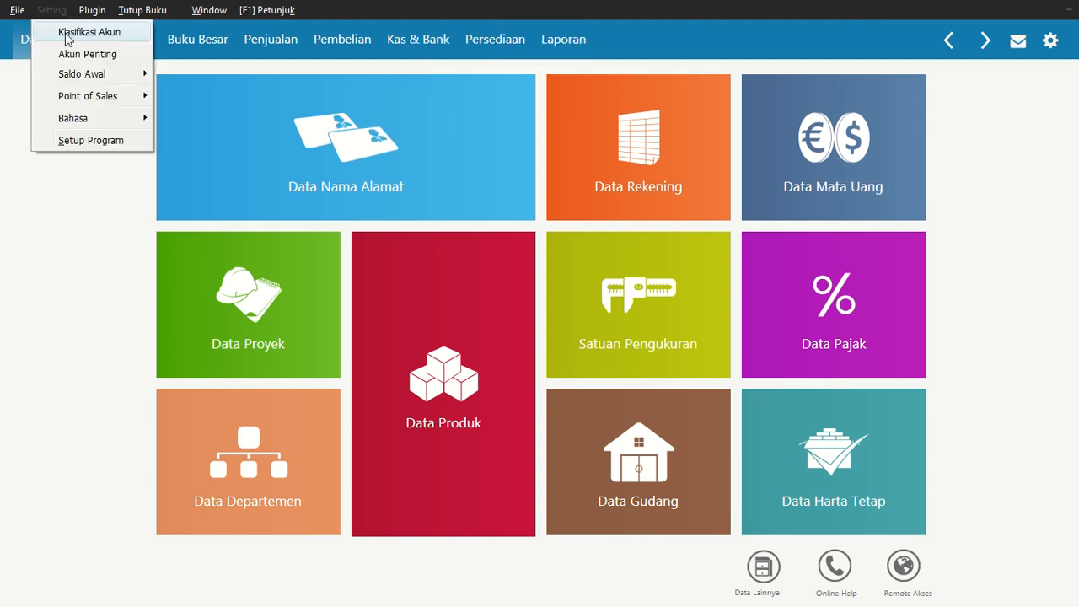
pyautogui.moveTo(82, 74)
pyautogui.click(245, 115)
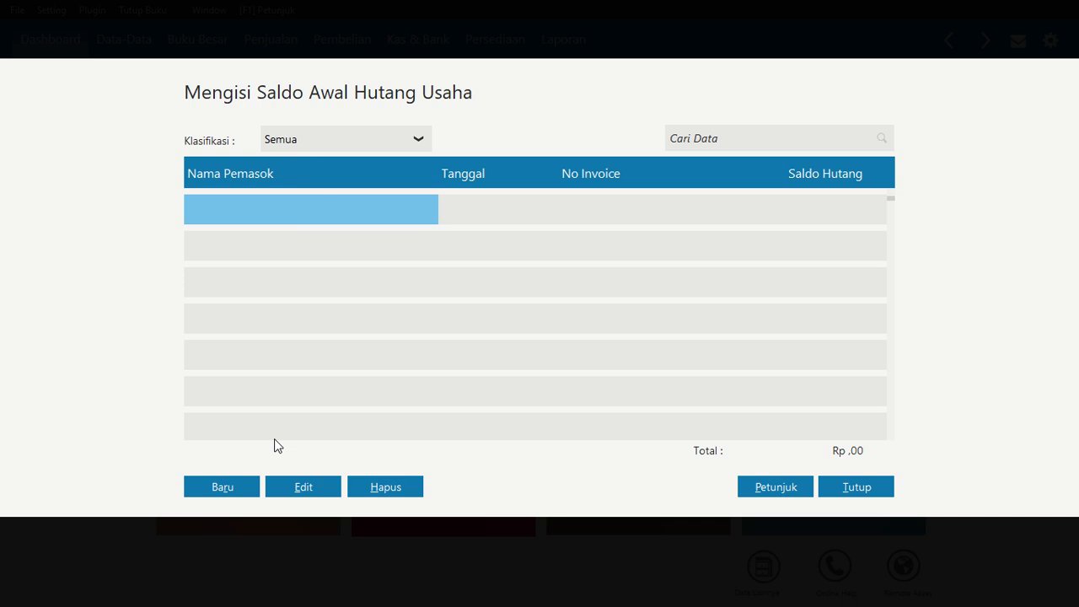
pyautogui.click(230, 487)
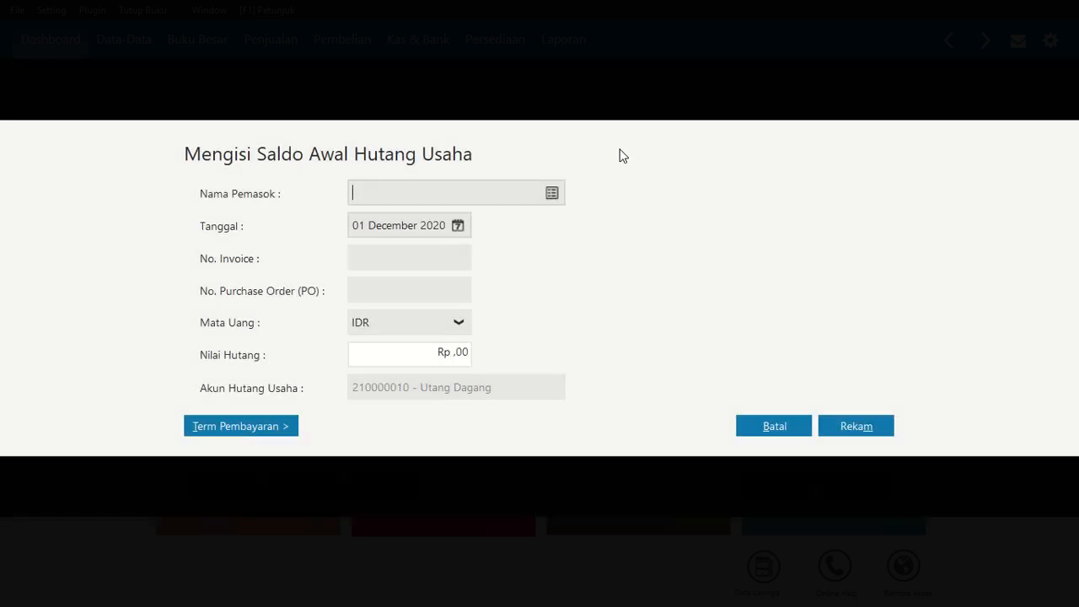
# Create a new vendor with company name Natasya Collection from the supplier picker
pyautogui.click(553, 193)
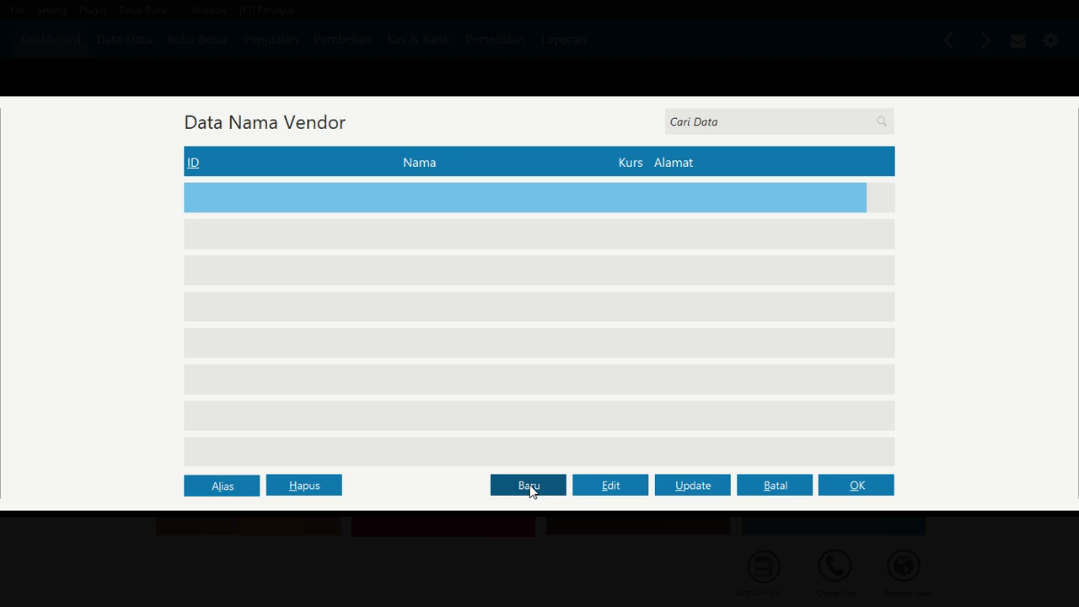
pyautogui.press('Return')
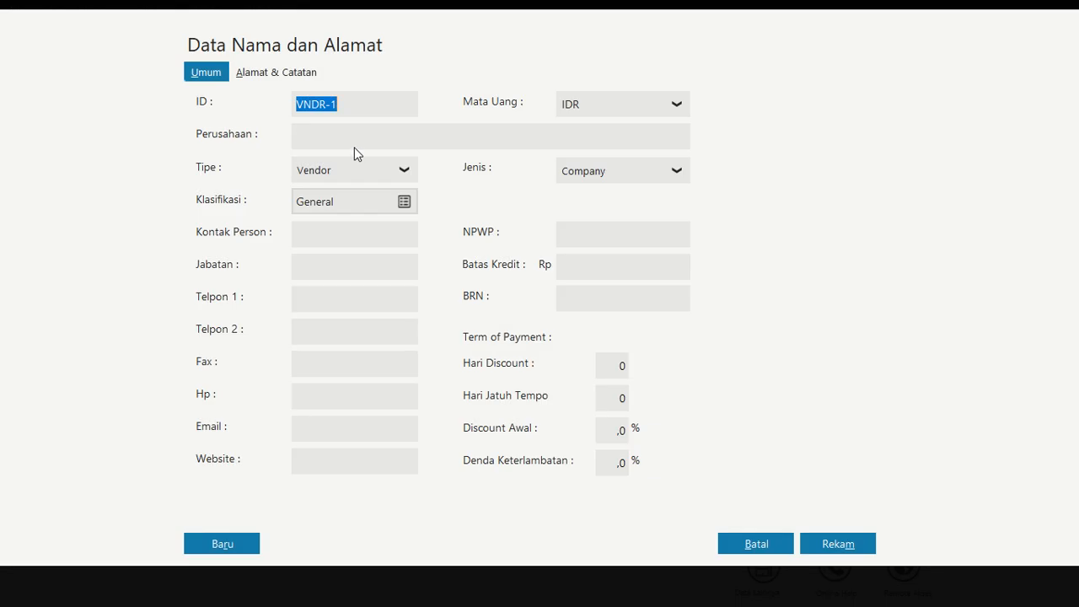
pyautogui.click(351, 136)
pyautogui.write('Natasya ')
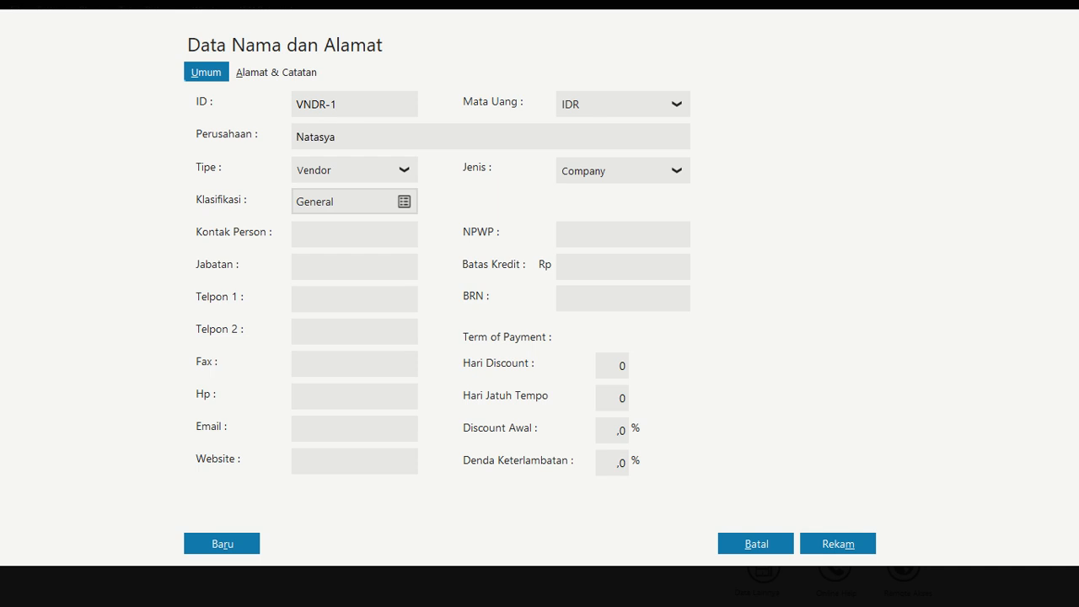
pyautogui.write('Collectio')
pyautogui.write('on')
pyautogui.click(222, 544)
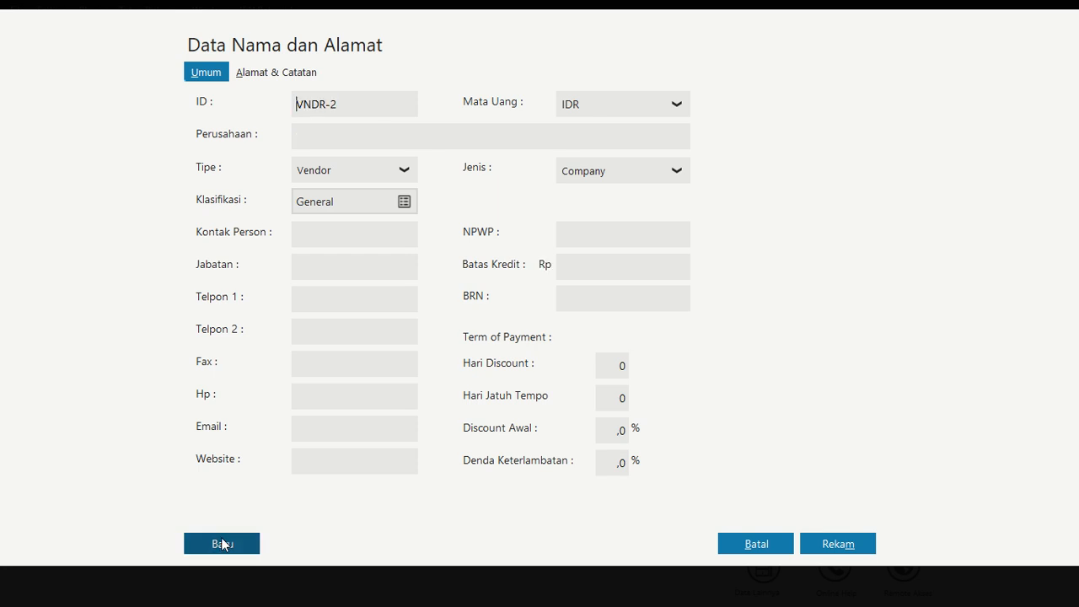
# Create a new vendor with company name Fashion on Style
pyautogui.click(340, 146)
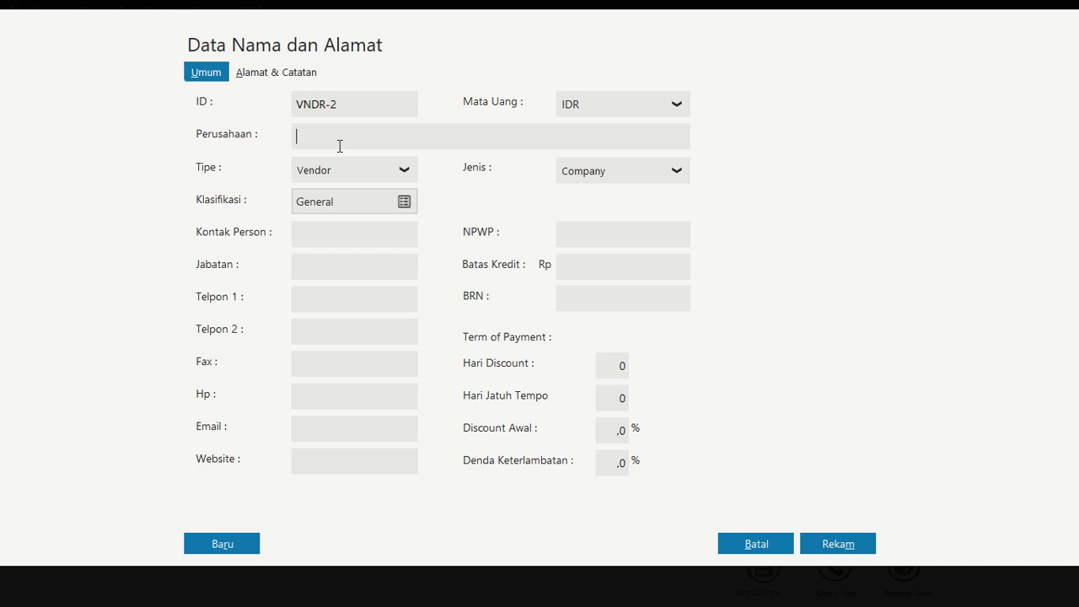
pyautogui.write('Fashion on Style')
pyautogui.click(219, 546)
# Create a new vendor with company name Zahra Busana and save it
pyautogui.click(333, 139)
pyautogui.write('Zahra Busana')
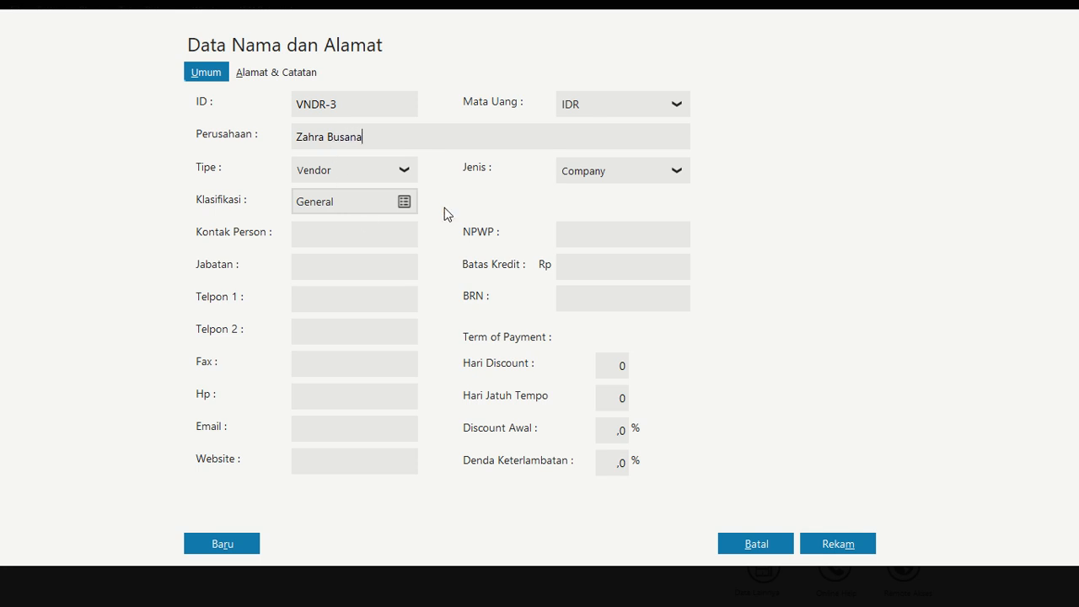
pyautogui.click(856, 539)
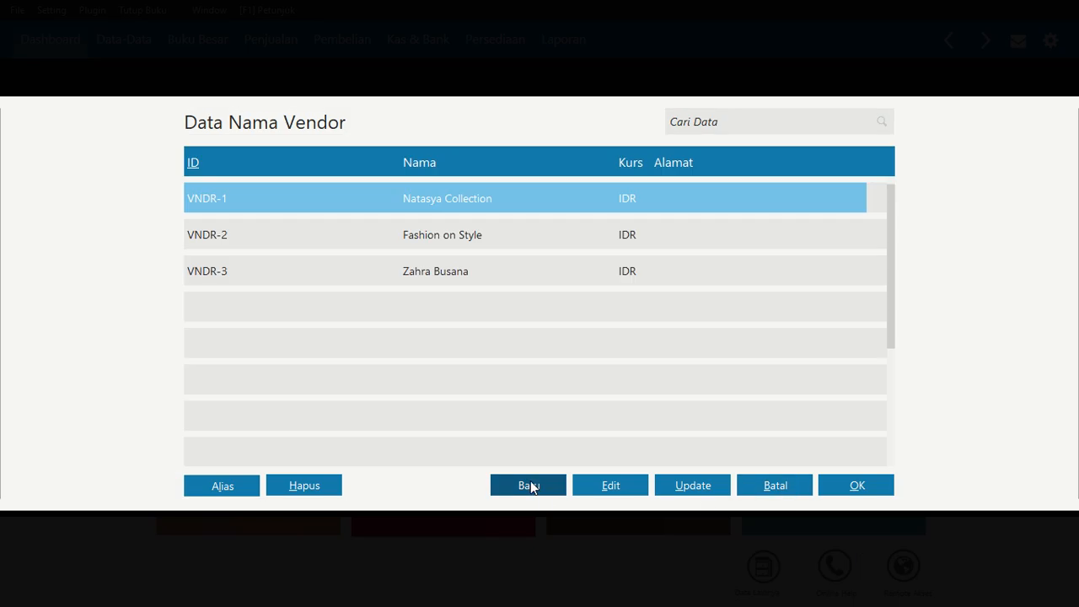
# Choose Natasya Collection as the supplier for the opening payable entry
pyautogui.click(855, 485)
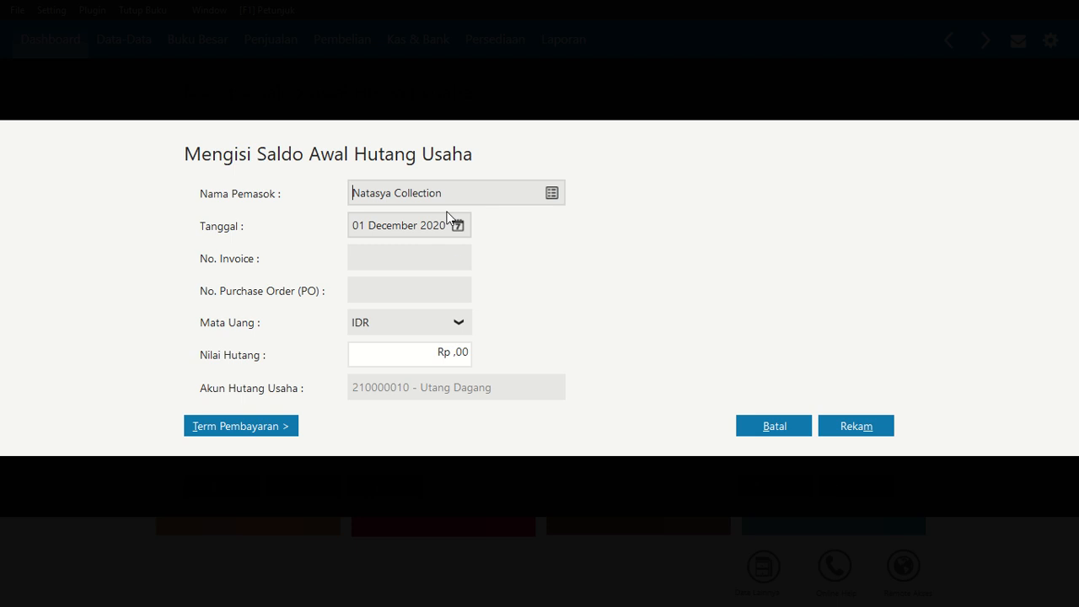
pyautogui.click(552, 193)
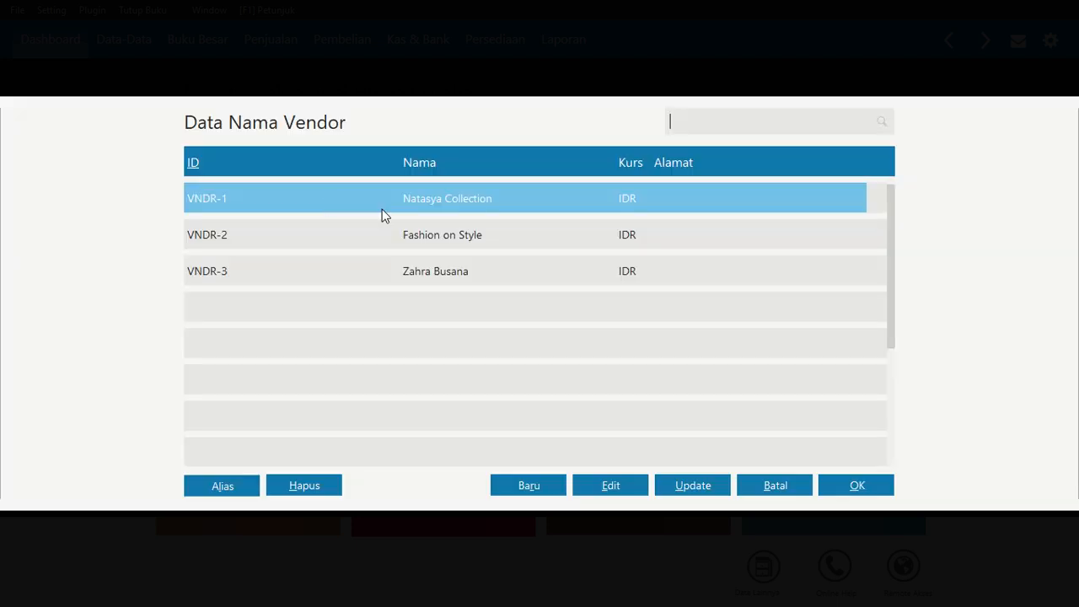
pyautogui.click(862, 476)
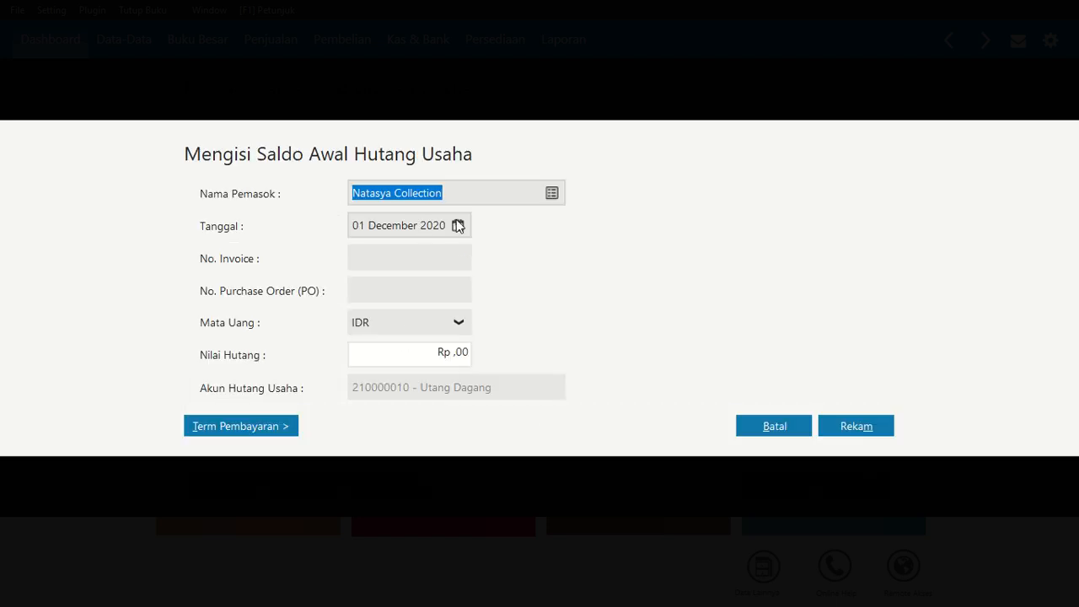
# Enter invoice number NC-004 and payable amount 13.500.000 for Natasya Collection, and save the entry
pyautogui.click(414, 258)
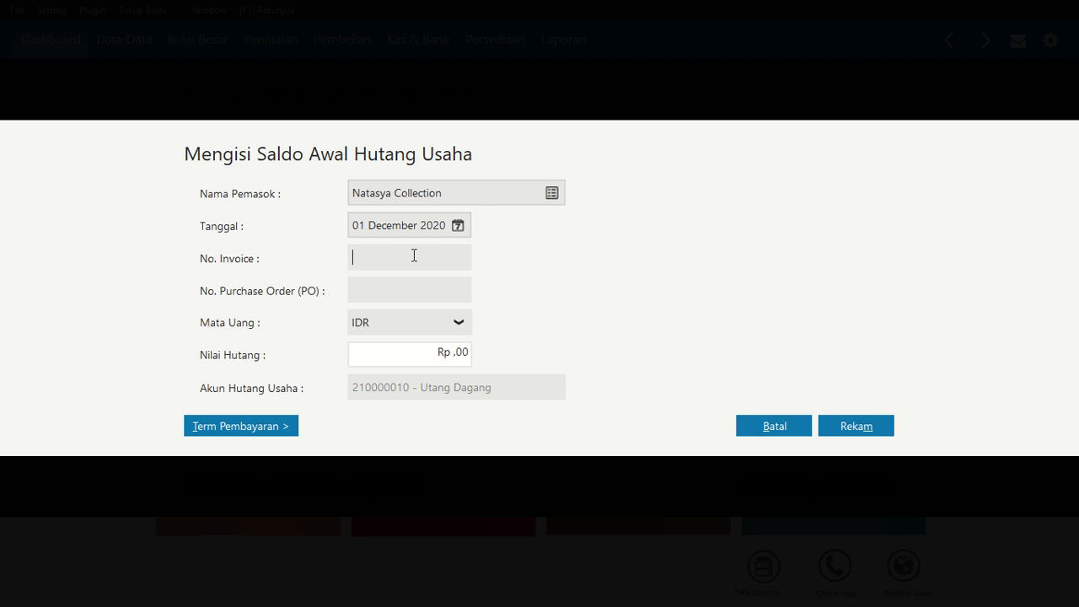
pyautogui.write('NC-004')
pyautogui.click(428, 354)
pyautogui.write('13.500.000')
pyautogui.press('Tab')
pyautogui.press('Tab')
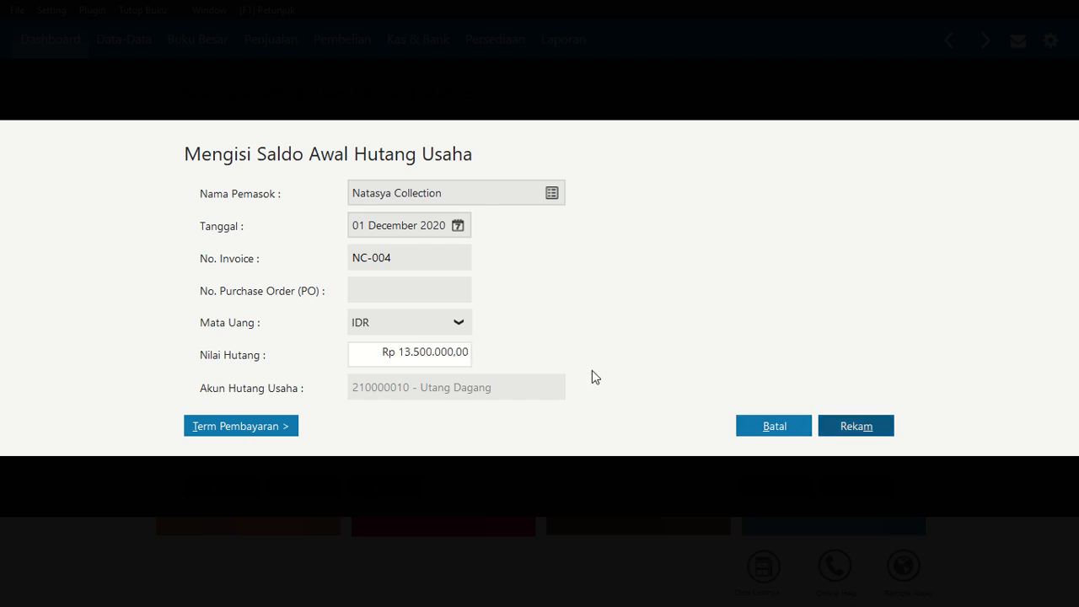
pyautogui.click(873, 426)
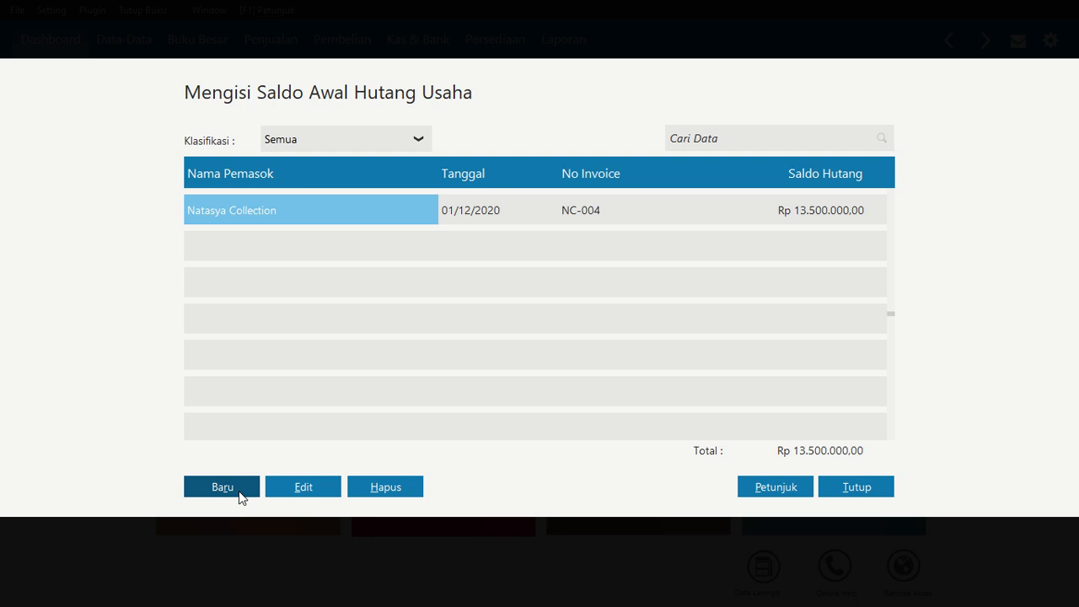
# Start a new opening payable entry for supplier Fashion on Style dated 25 November 2020
pyautogui.click(239, 492)
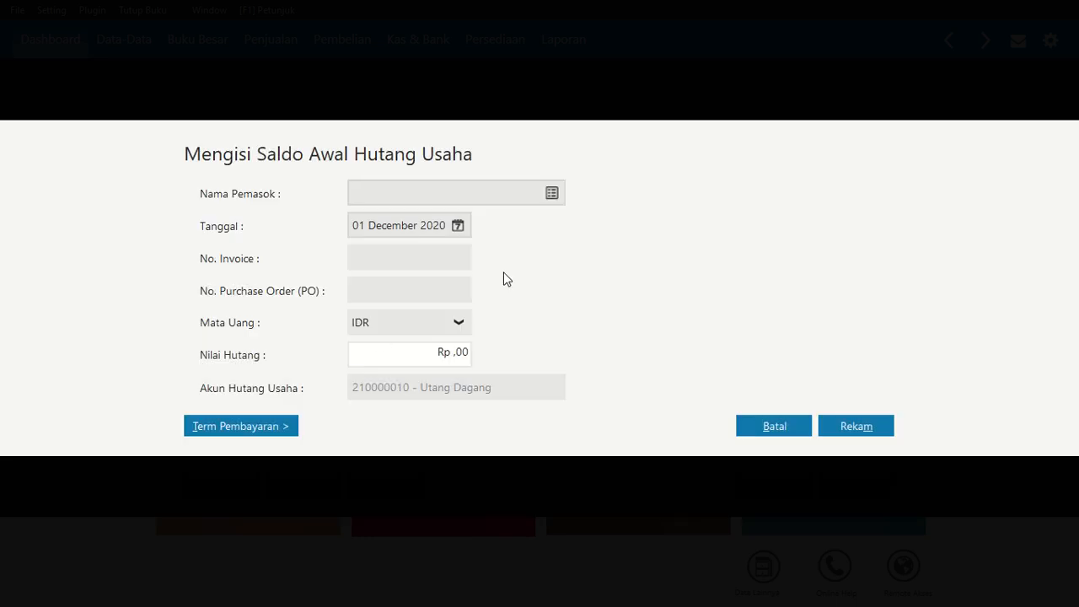
pyautogui.click(549, 193)
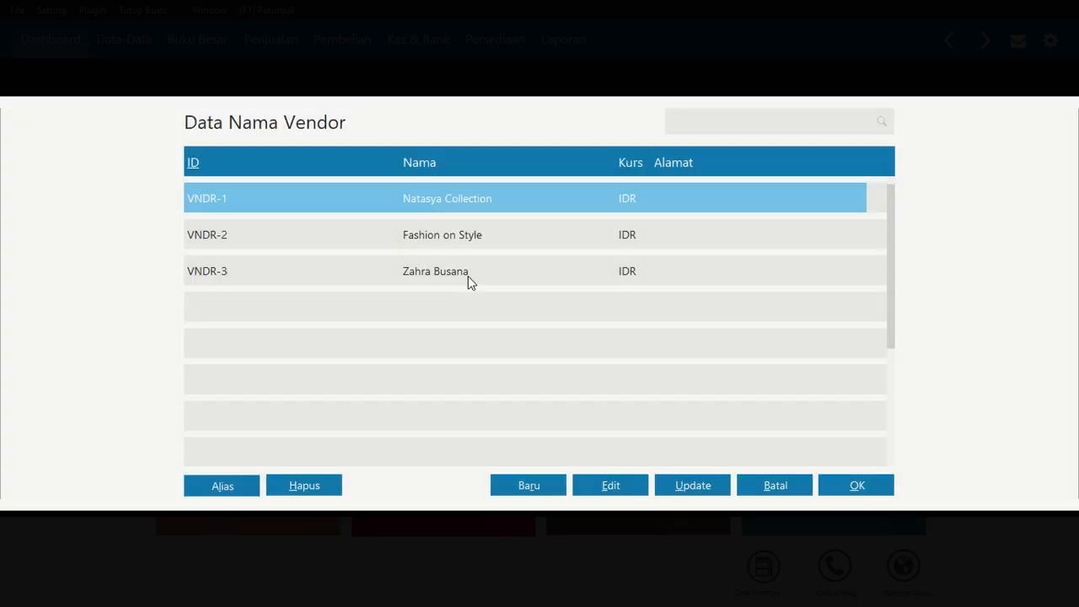
pyautogui.click(448, 236)
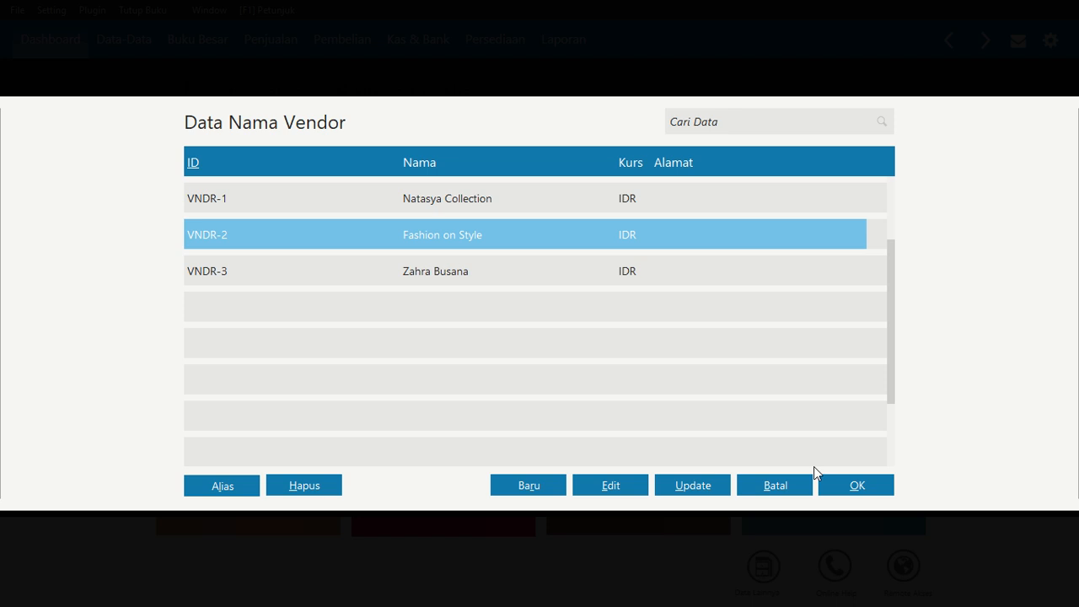
pyautogui.click(863, 490)
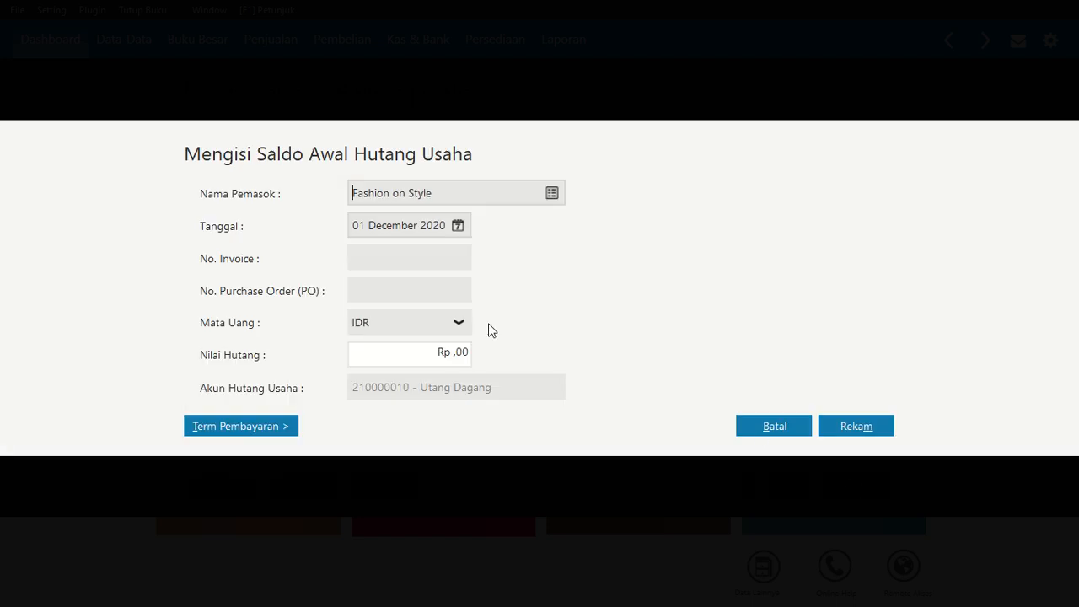
pyautogui.click(459, 227)
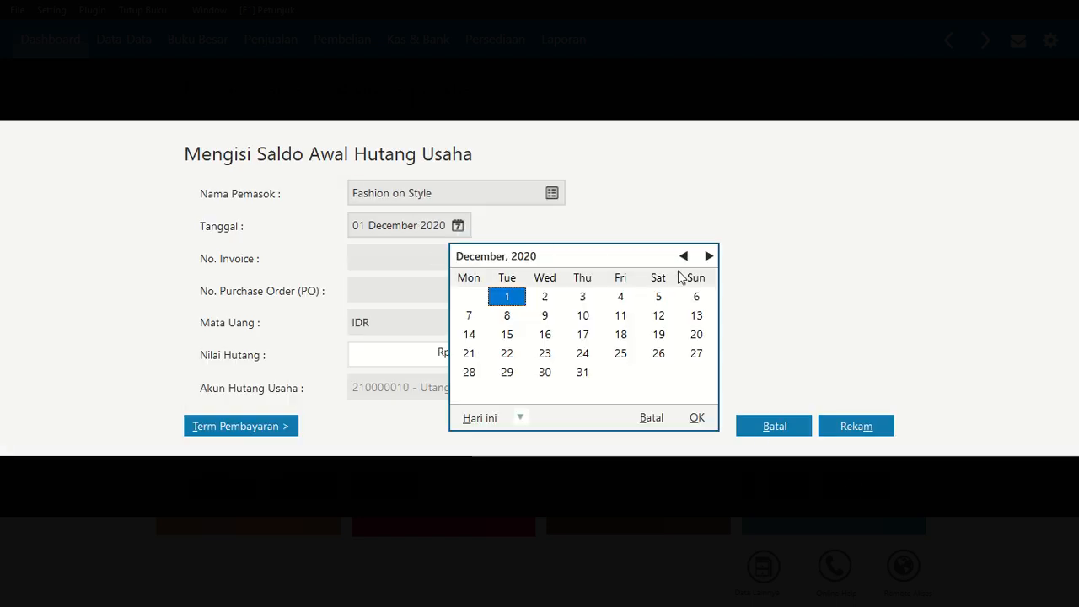
pyautogui.click(685, 256)
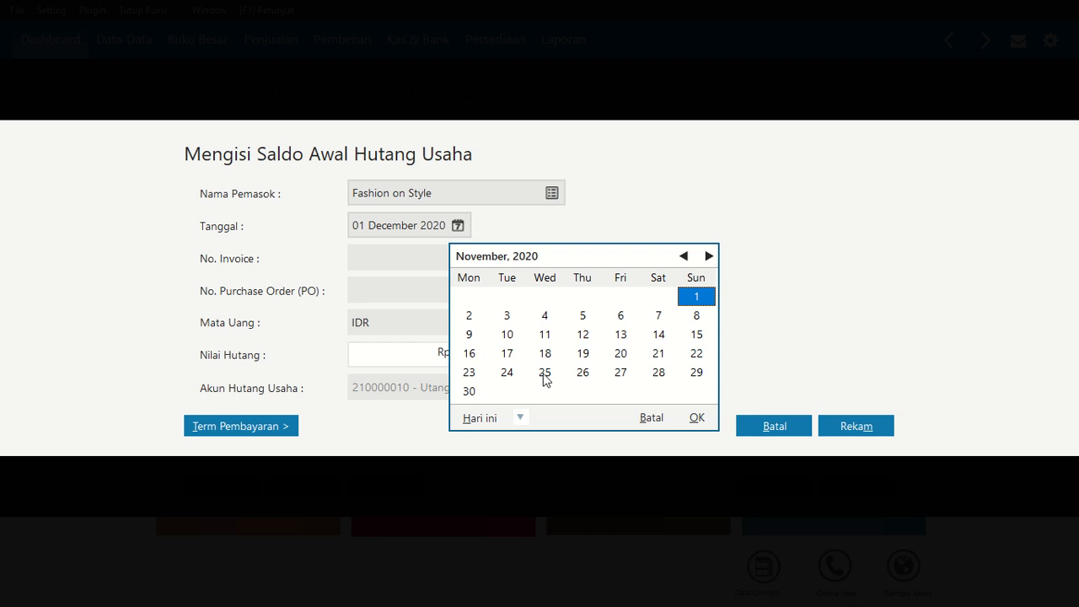
pyautogui.click(546, 376)
pyautogui.click(696, 418)
# Enter invoice number F&S/481 and payable amount 12.500.000 for Fashion on Style, and save the entry
pyautogui.click(423, 260)
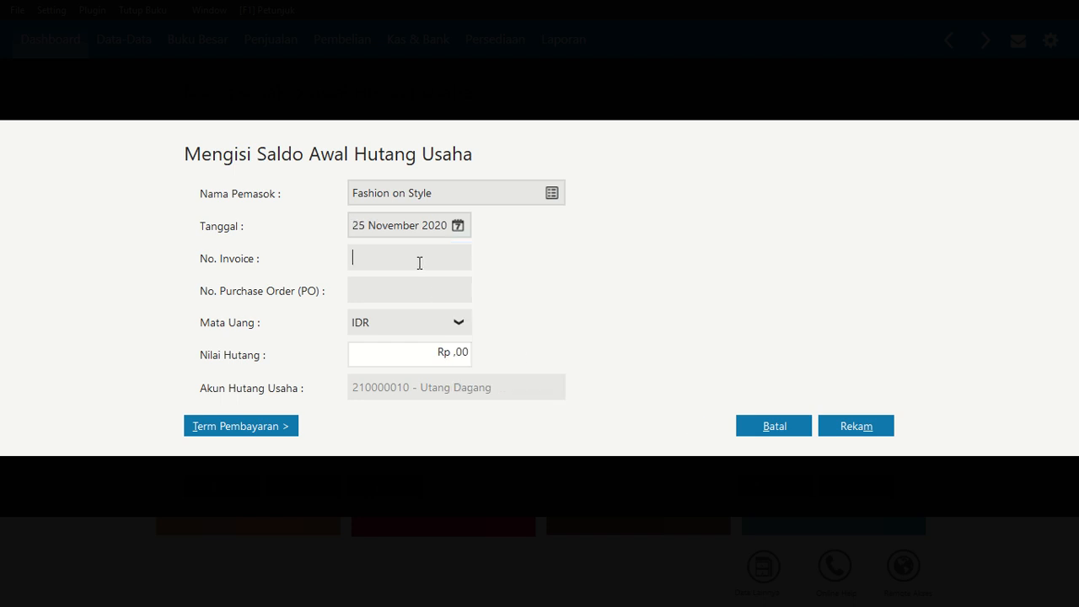
pyautogui.write('F&S/481')
pyautogui.moveTo(437, 351); pyautogui.dragTo(574, 363)
pyautogui.write('12.500.000')
pyautogui.press('Tab')
pyautogui.click(856, 426)
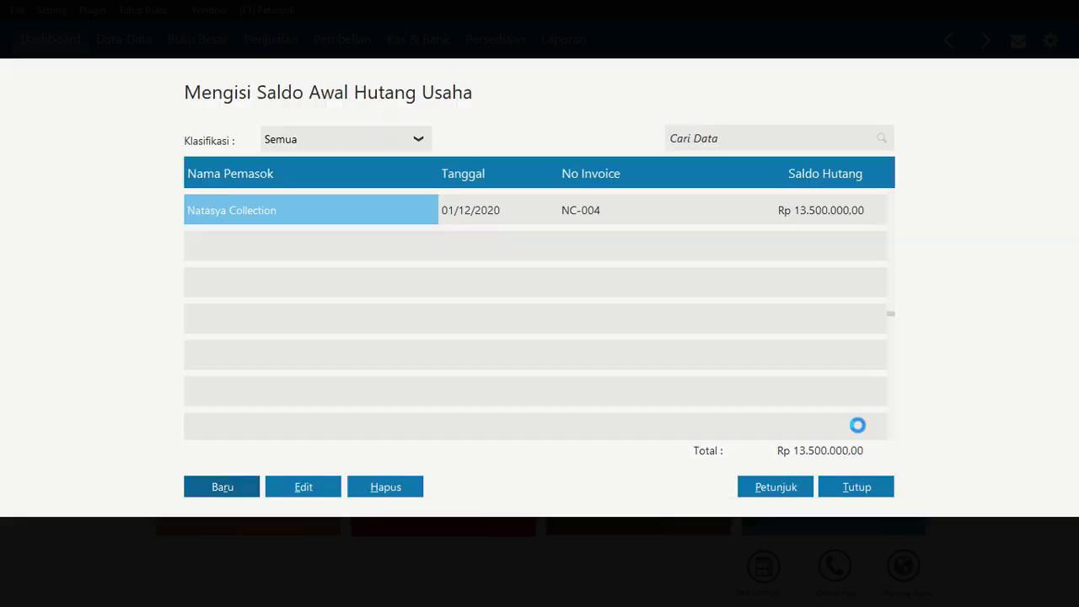
# Start a new opening payable entry for supplier Zahra Busana dated 30 November 2020
pyautogui.click(248, 489)
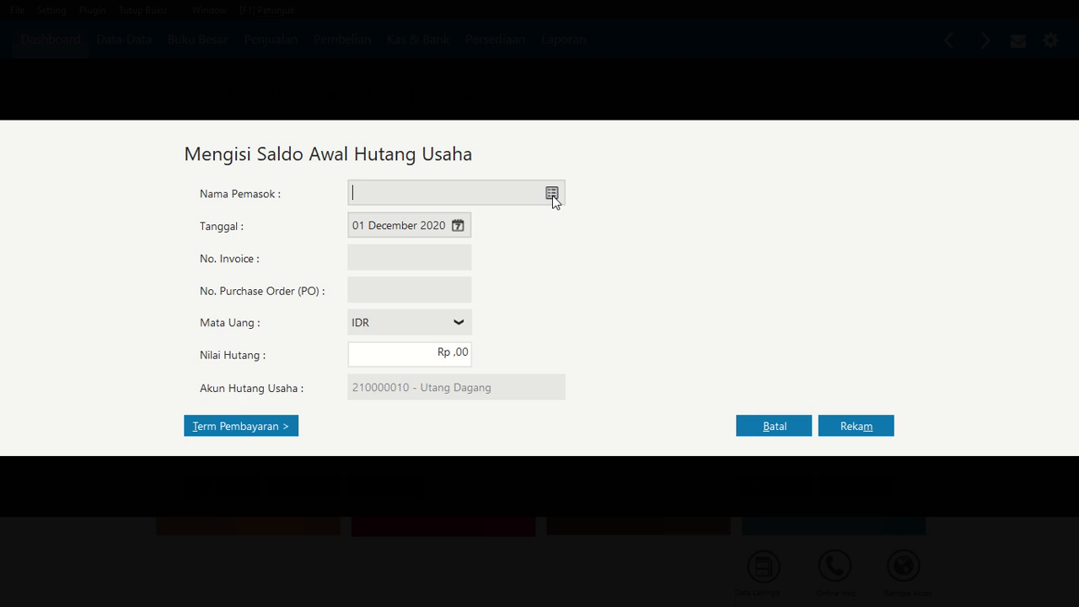
pyautogui.click(552, 194)
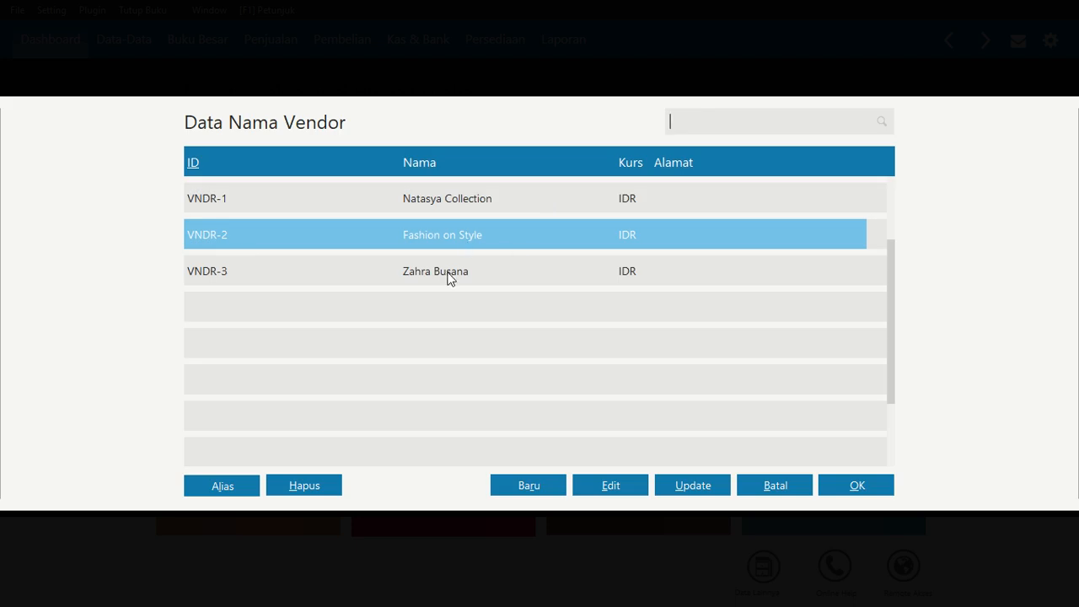
pyautogui.click(447, 272)
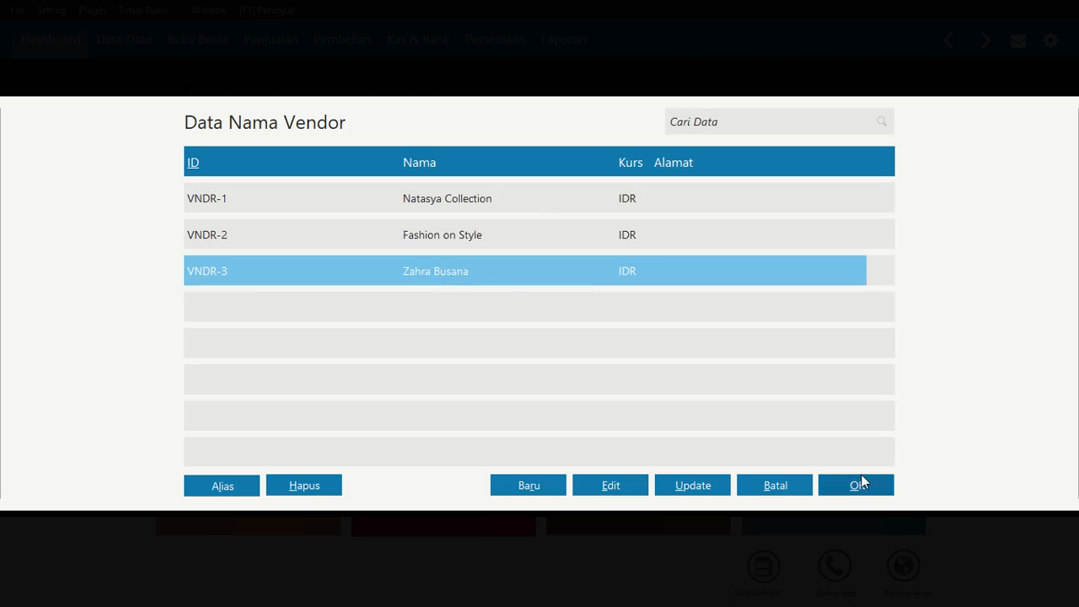
pyautogui.click(853, 484)
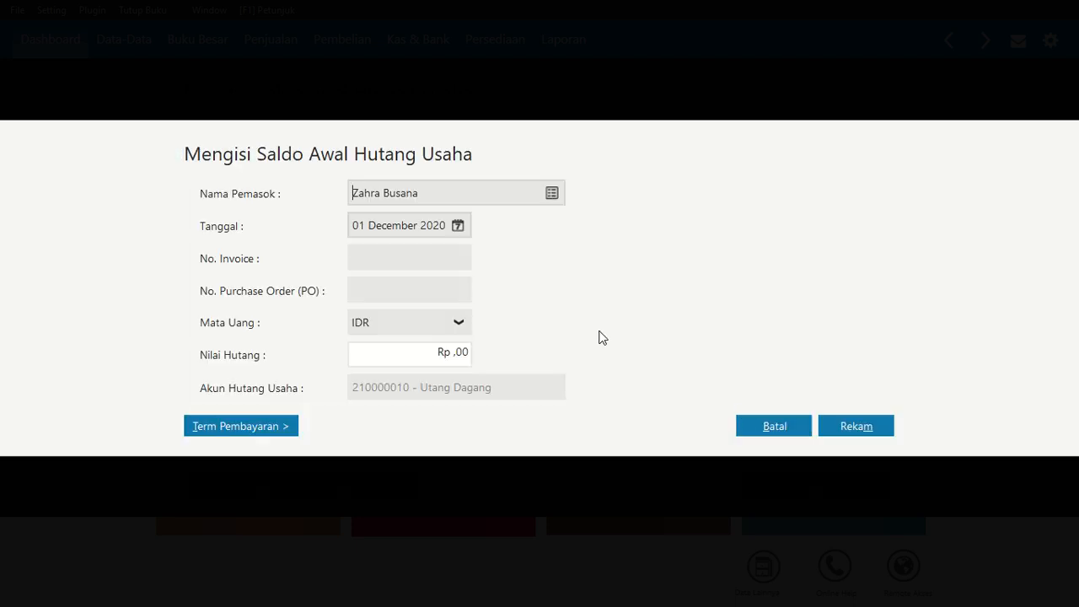
pyautogui.click(460, 227)
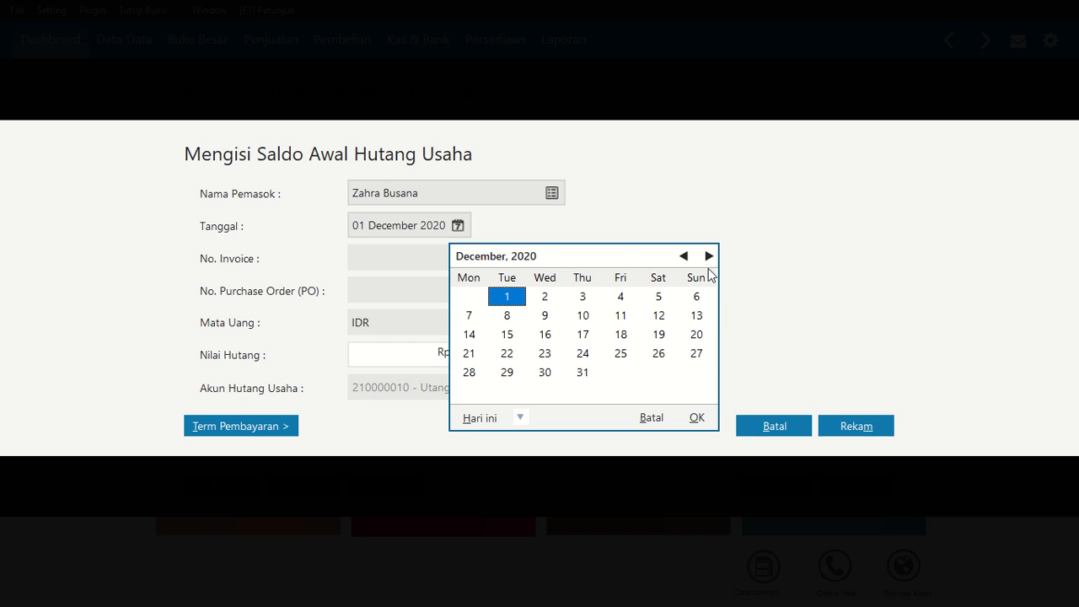
pyautogui.click(684, 255)
pyautogui.click(480, 396)
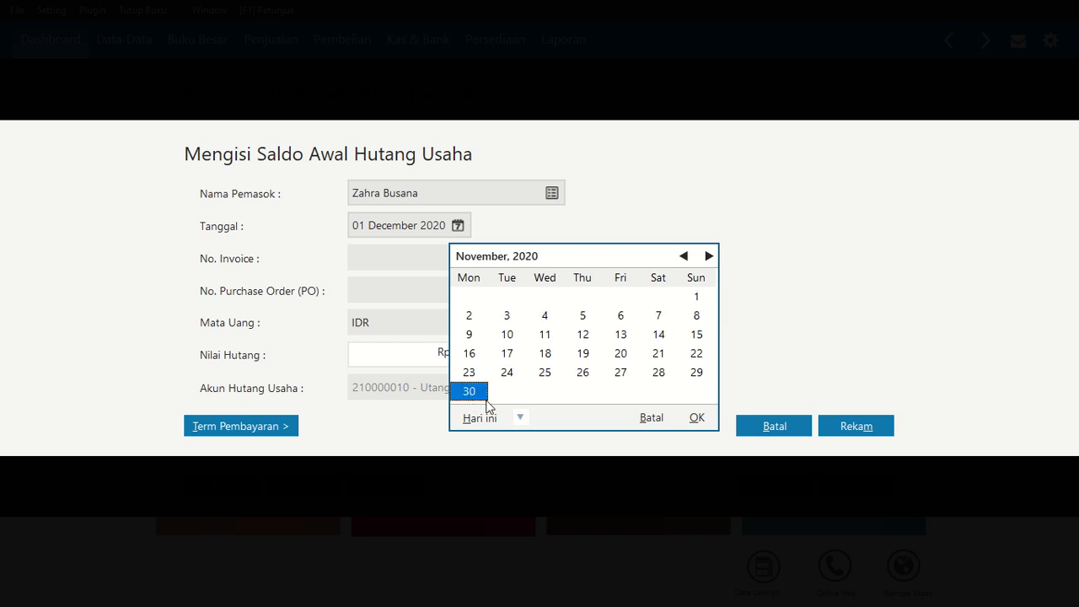
pyautogui.click(696, 418)
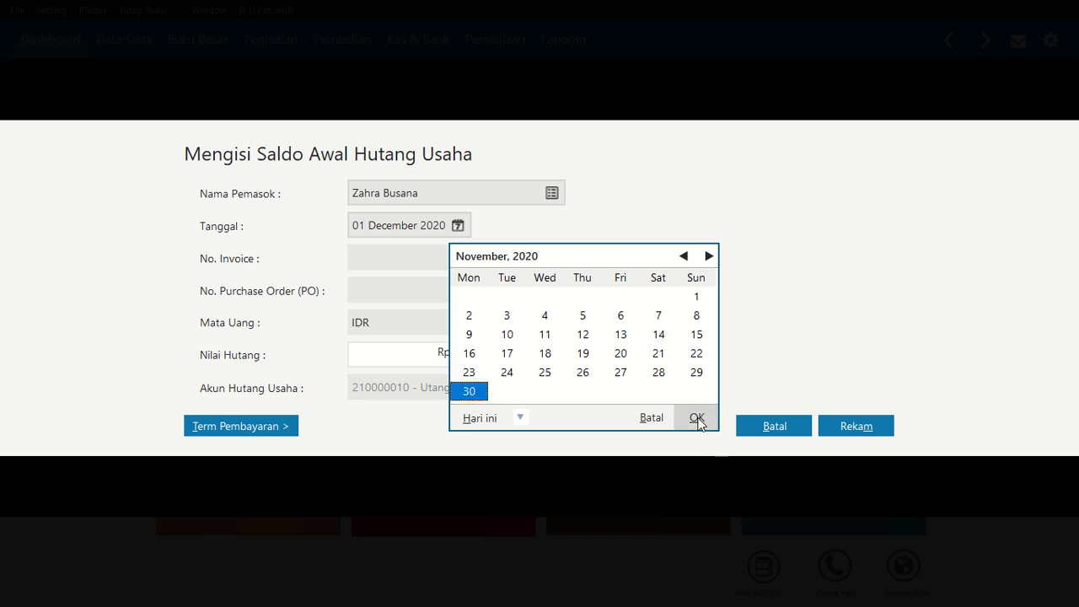
# Enter invoice number ZB/721 and payable amount 14.000.000 for Zahra Busana, and save the entry
pyautogui.click(414, 264)
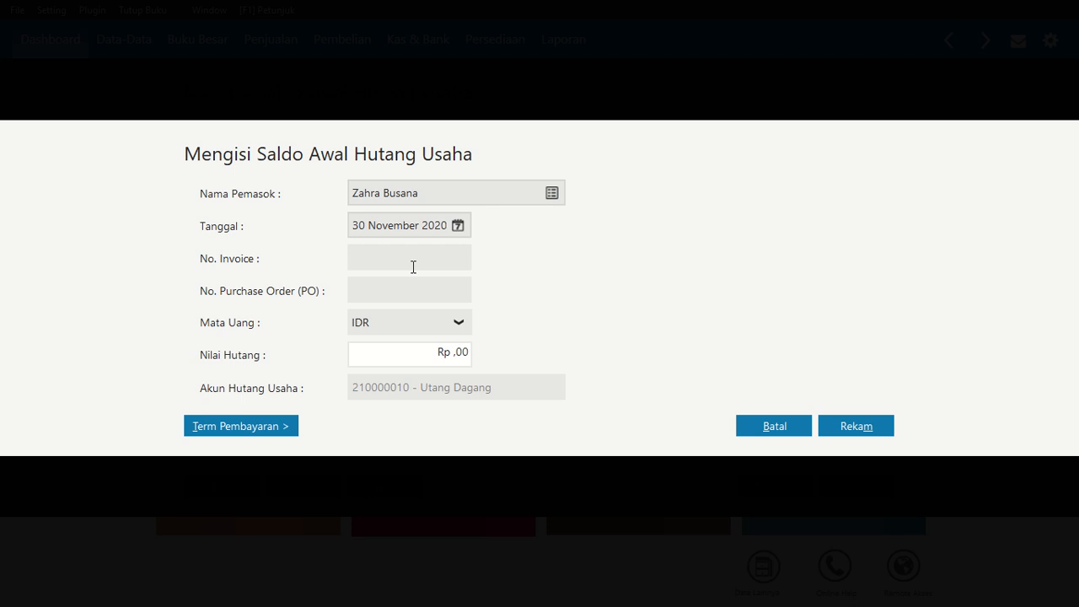
pyautogui.write('ZB/7221')
pyautogui.press('BackSpace')
pyautogui.write('1')
pyautogui.click(402, 349)
pyautogui.write('14.000.')
pyautogui.write('000')
pyautogui.press('Tab')
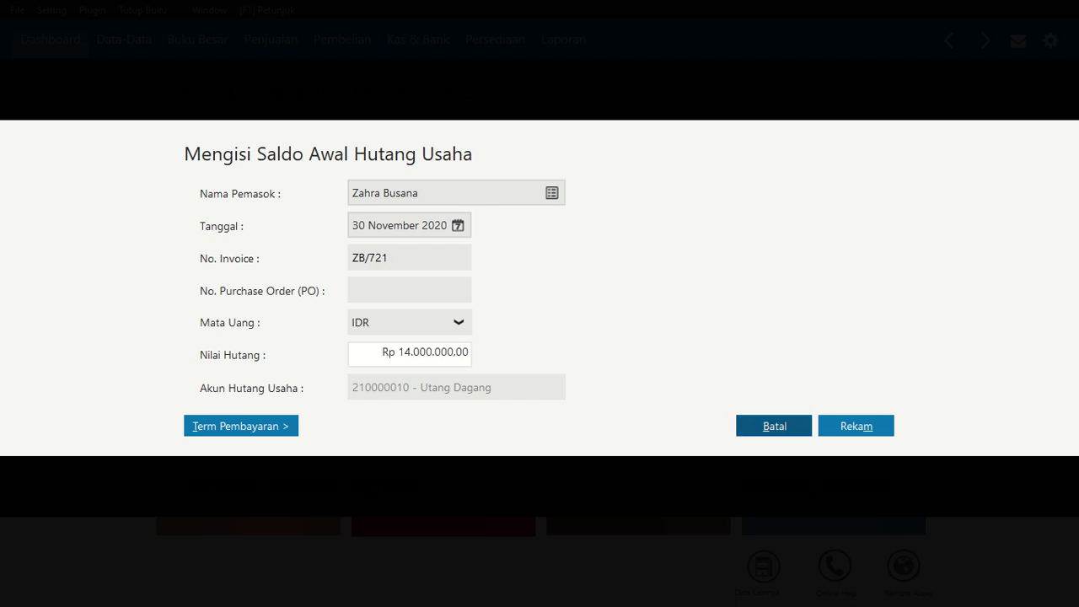
pyautogui.click(874, 425)
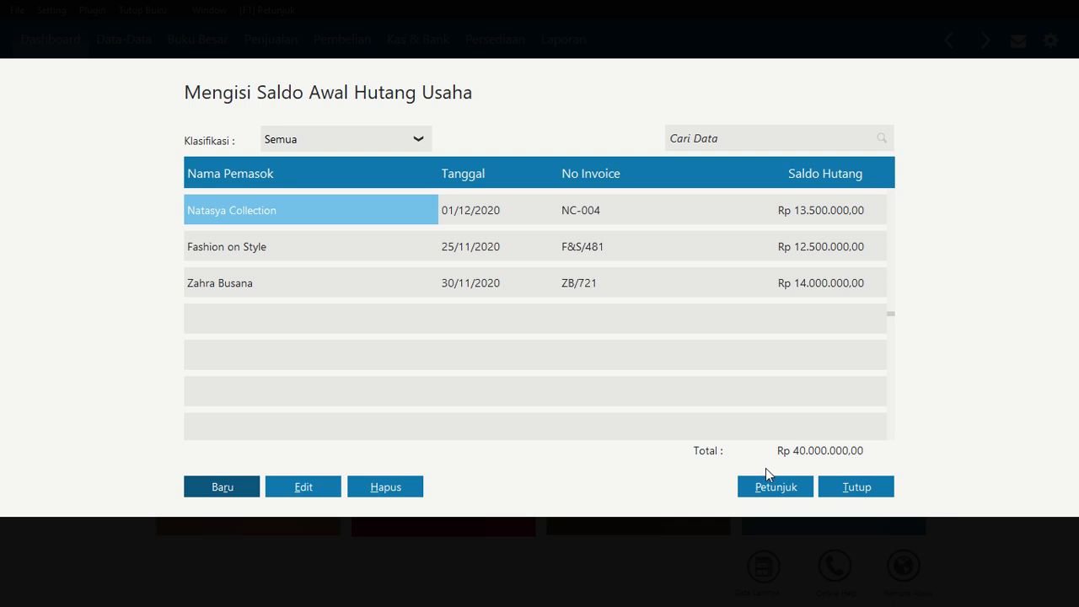
# Close the opening payables list, open the fixed asset data and start a new fixed asset entry
pyautogui.click(871, 489)
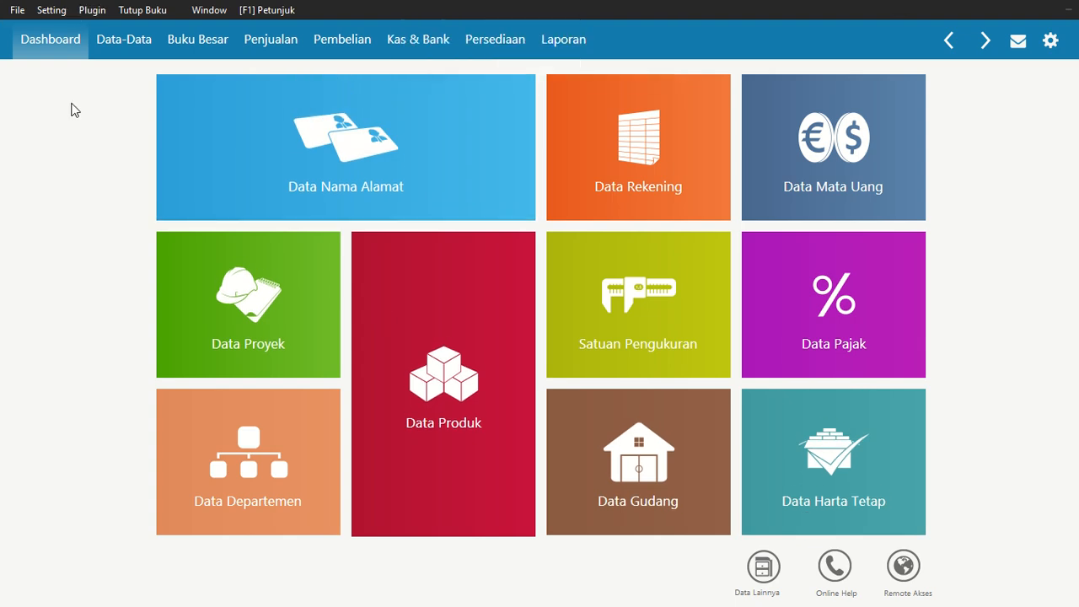
pyautogui.moveTo(835, 459)
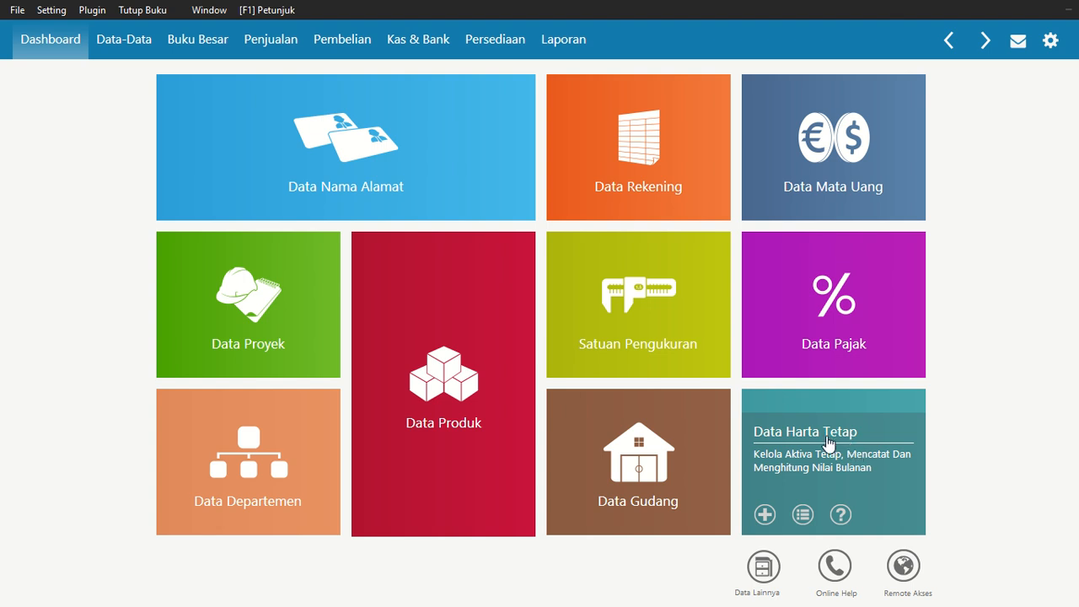
pyautogui.click(776, 457)
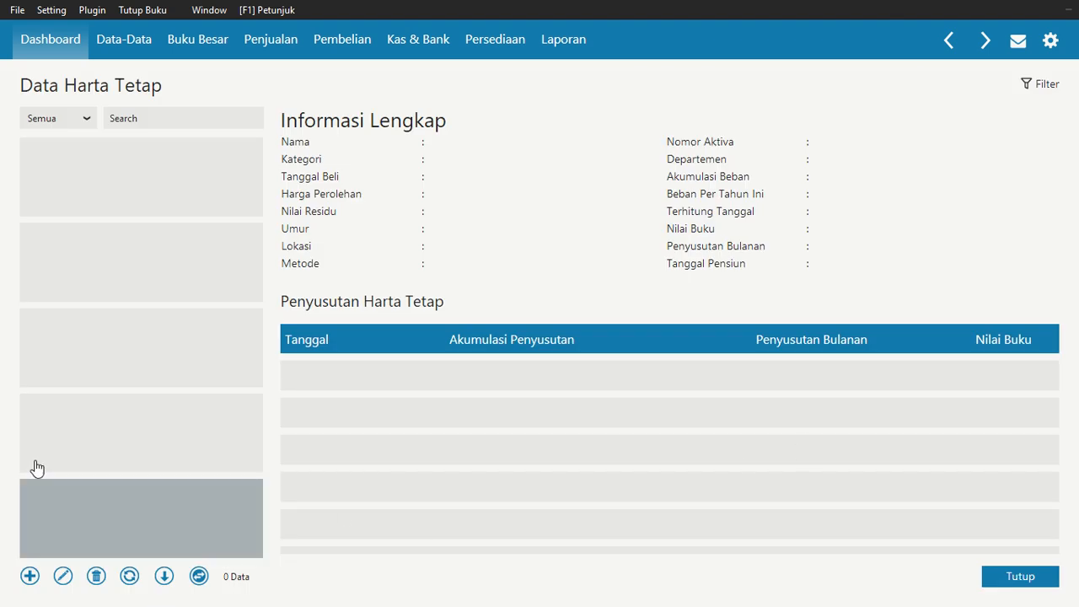
pyautogui.click(29, 576)
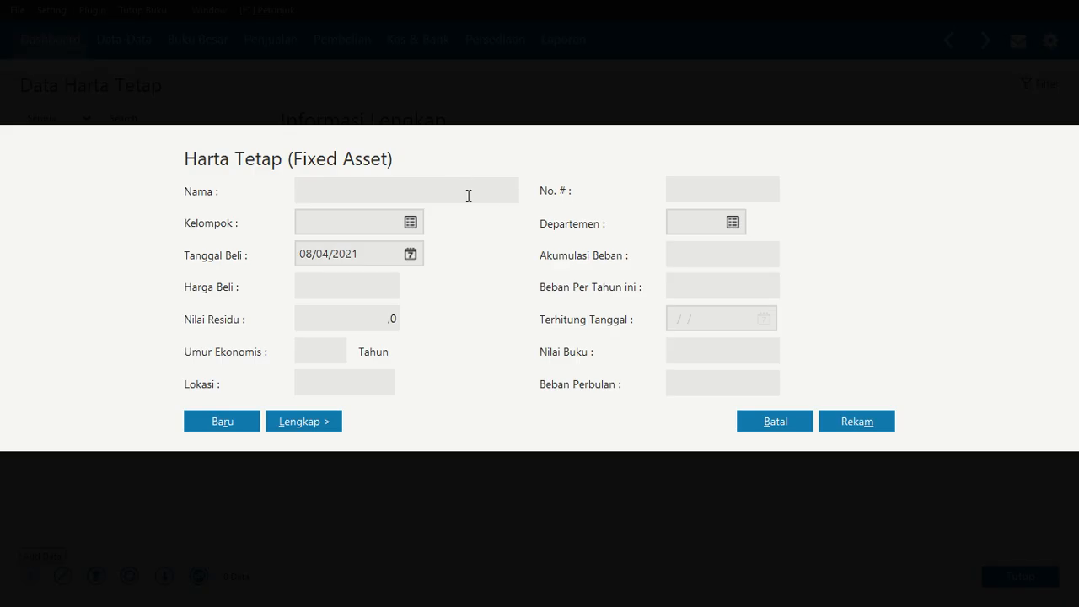
# Name the fixed asset Mobil Carry Pick-Up and assign it to the Kendaraan Roda Empat group
pyautogui.write('Mobil Carry Pick-Up')
pyautogui.click(413, 221)
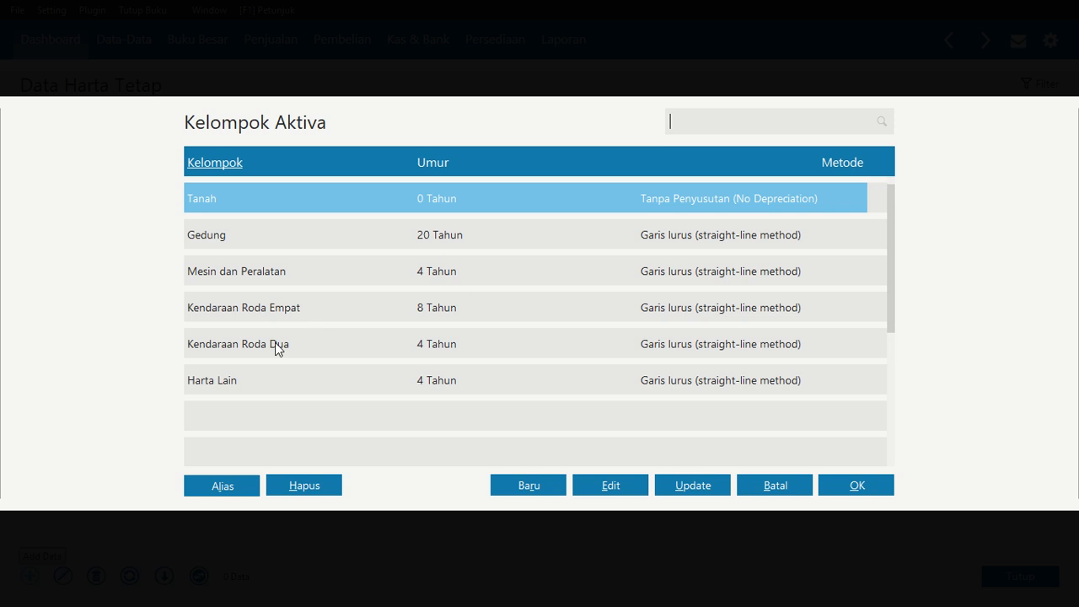
pyautogui.click(295, 316)
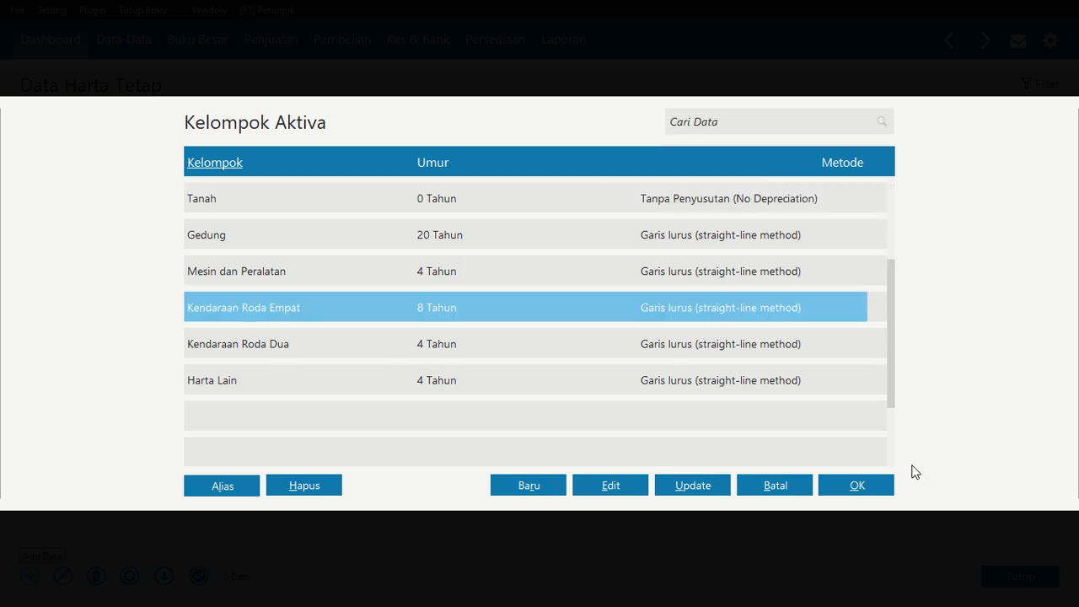
pyautogui.click(857, 485)
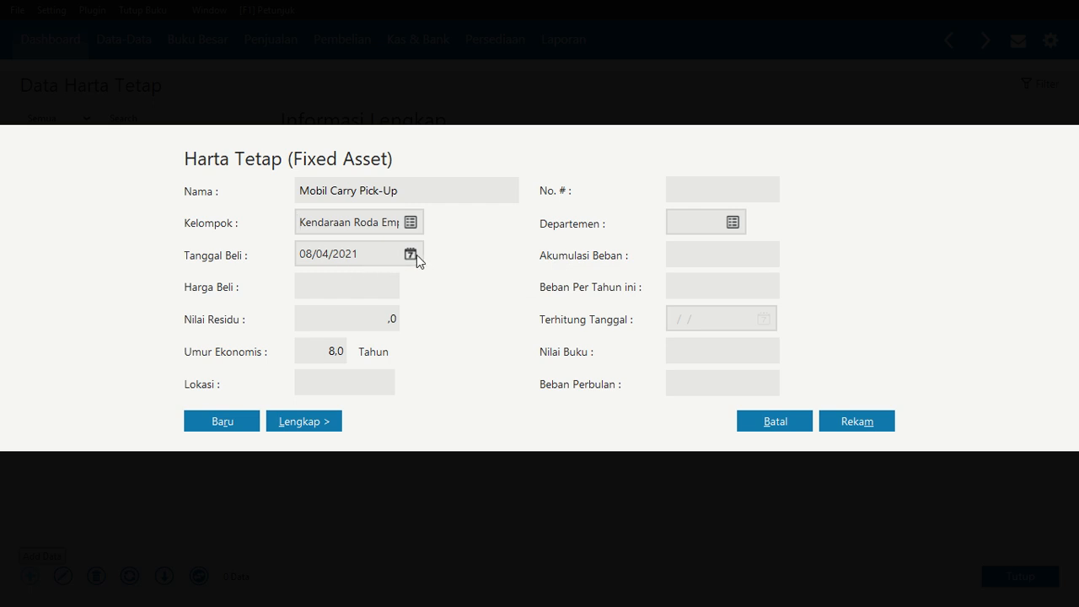
# Set the asset's purchase date to 20/09/2020 and purchase price to 145.000.000
pyautogui.click(329, 254)
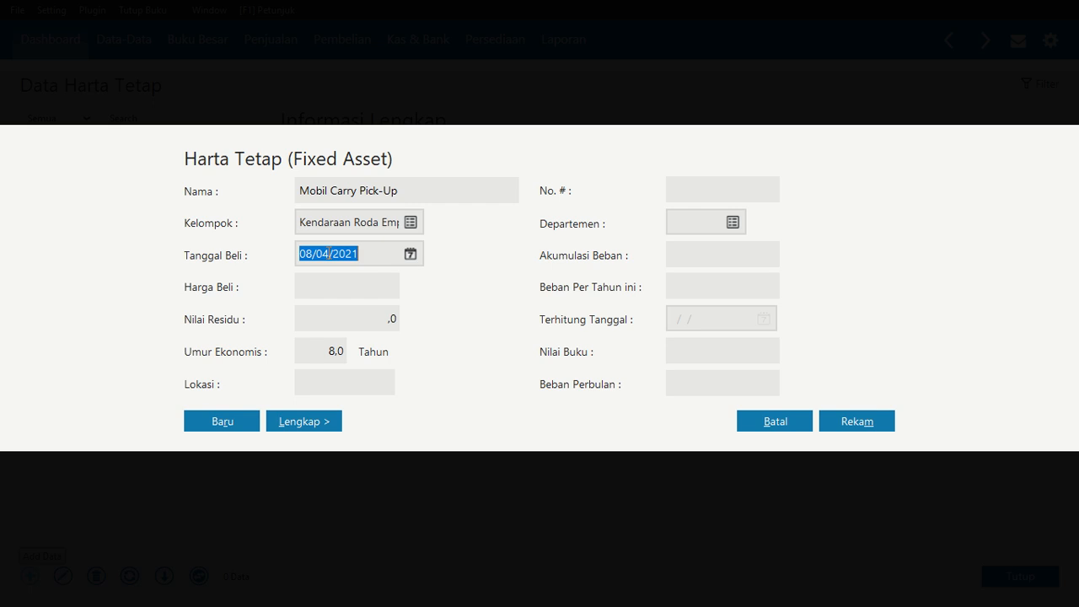
pyautogui.write('20/')
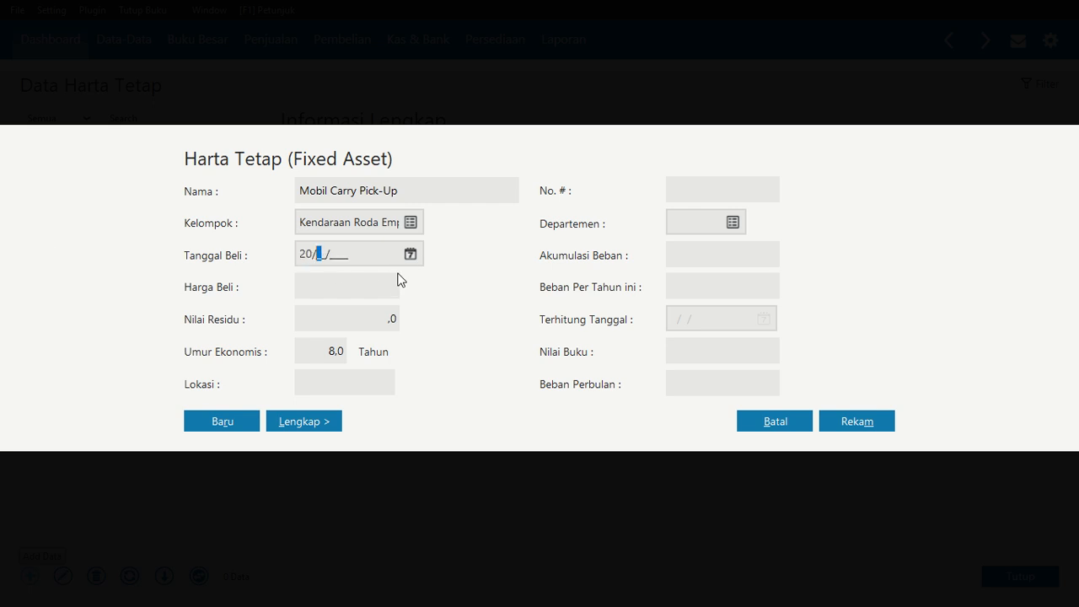
pyautogui.write('09/2020')
pyautogui.click(386, 290)
pyautogui.write('145')
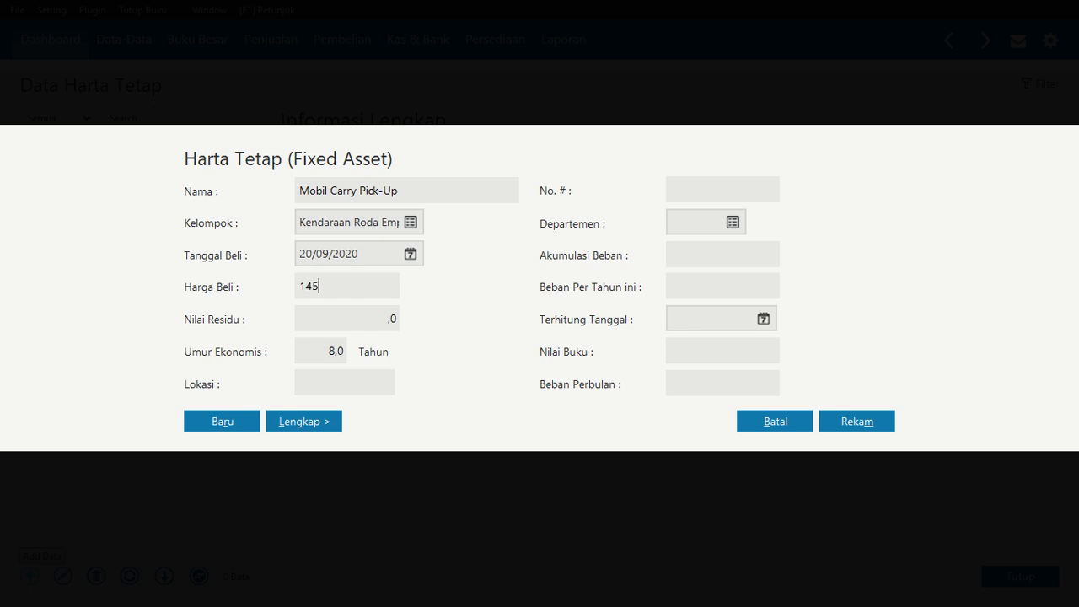
pyautogui.write('.000.000')
pyautogui.press('Tab')
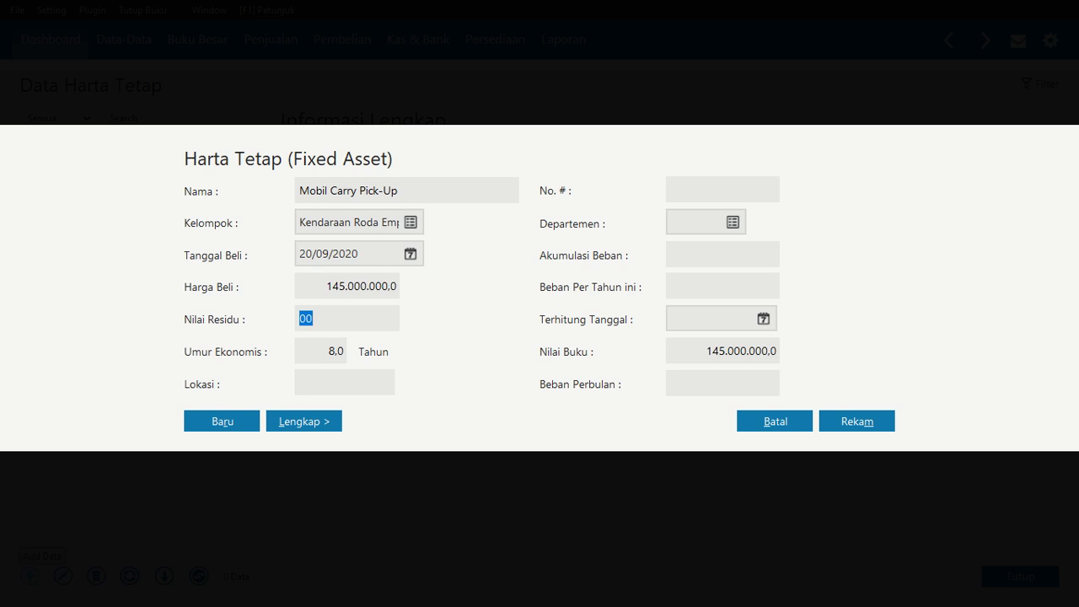
# Set the residual value to 5.500.000 and save the asset, accepting automatic calculation of accumulated depreciation
pyautogui.write('5500000')
pyautogui.press('Tab')
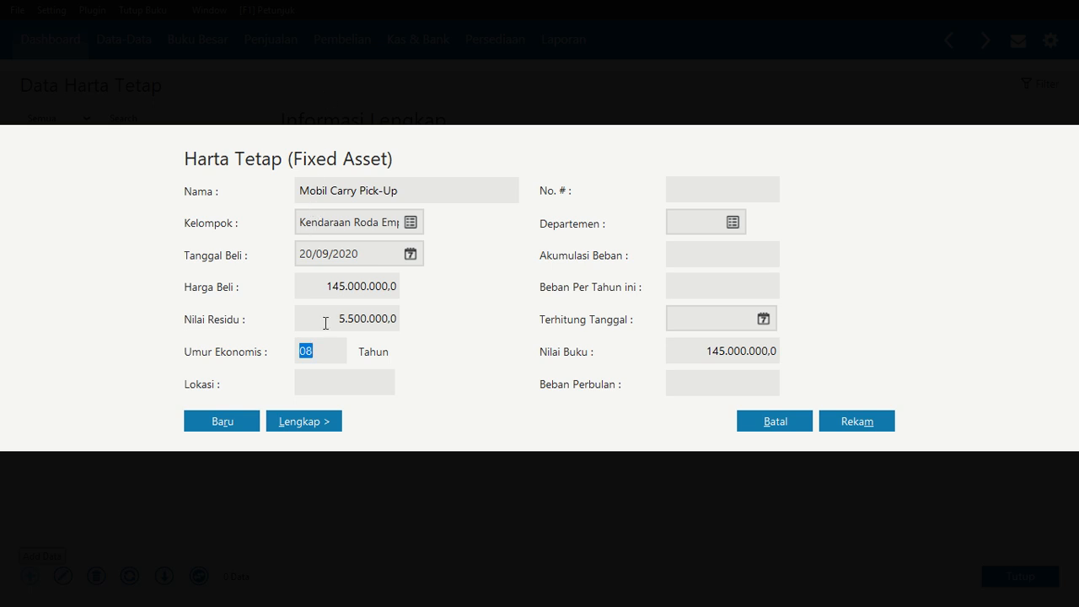
pyautogui.click(332, 349)
pyautogui.click(851, 419)
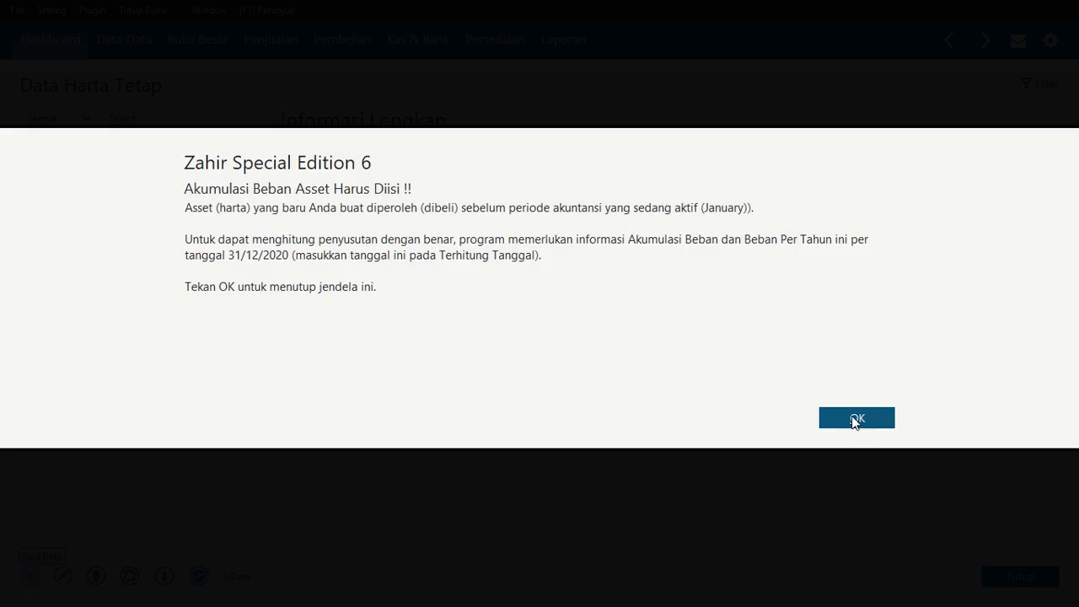
pyautogui.click(852, 419)
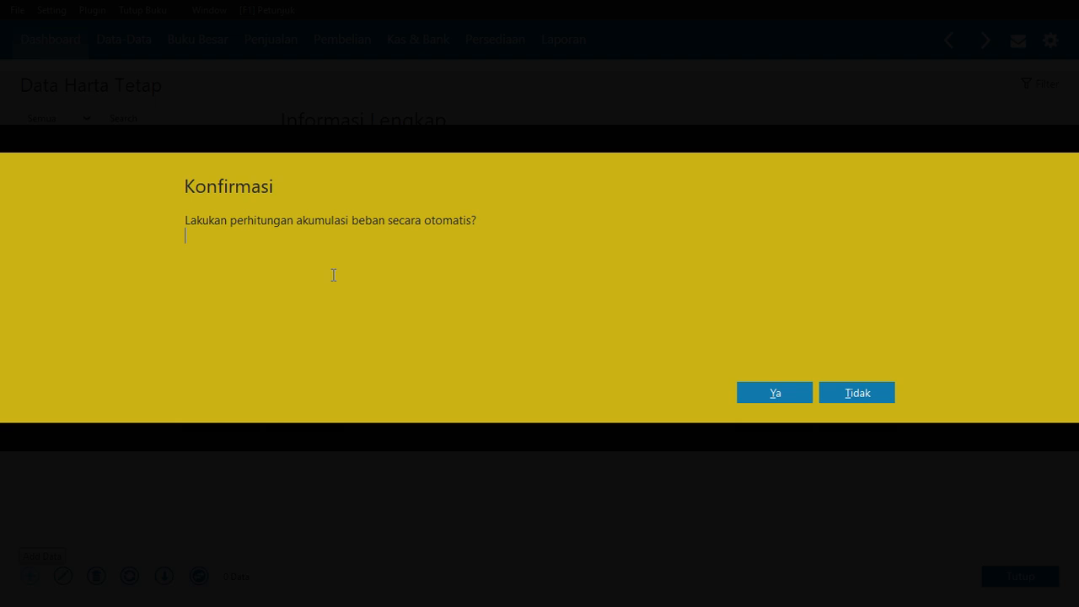
pyautogui.click(776, 395)
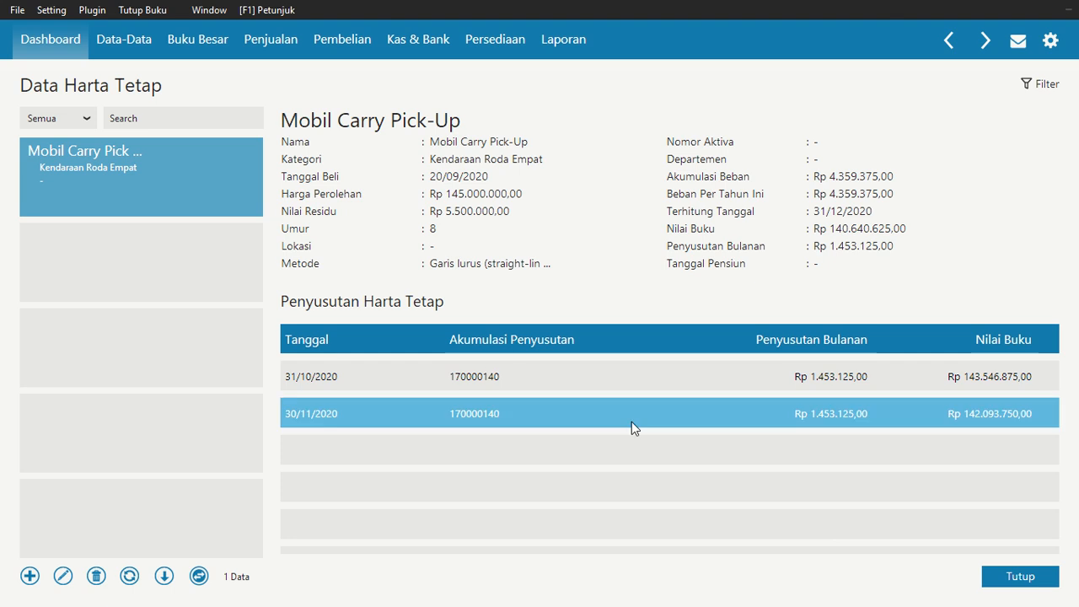
# Close the fixed asset data and open the opening inventory balance form
pyautogui.click(588, 422)
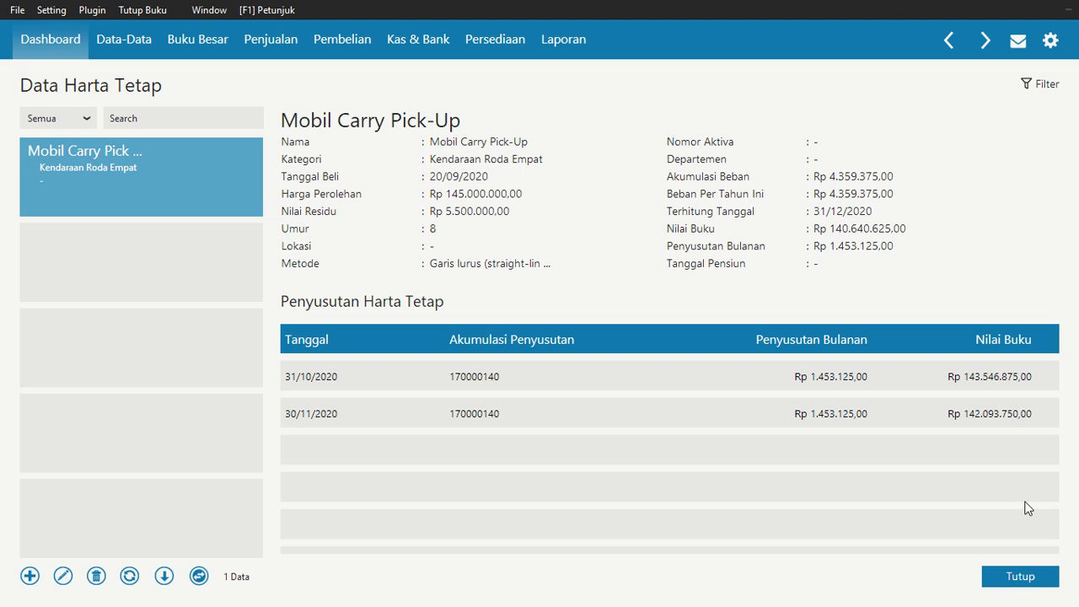
pyautogui.click(1017, 588)
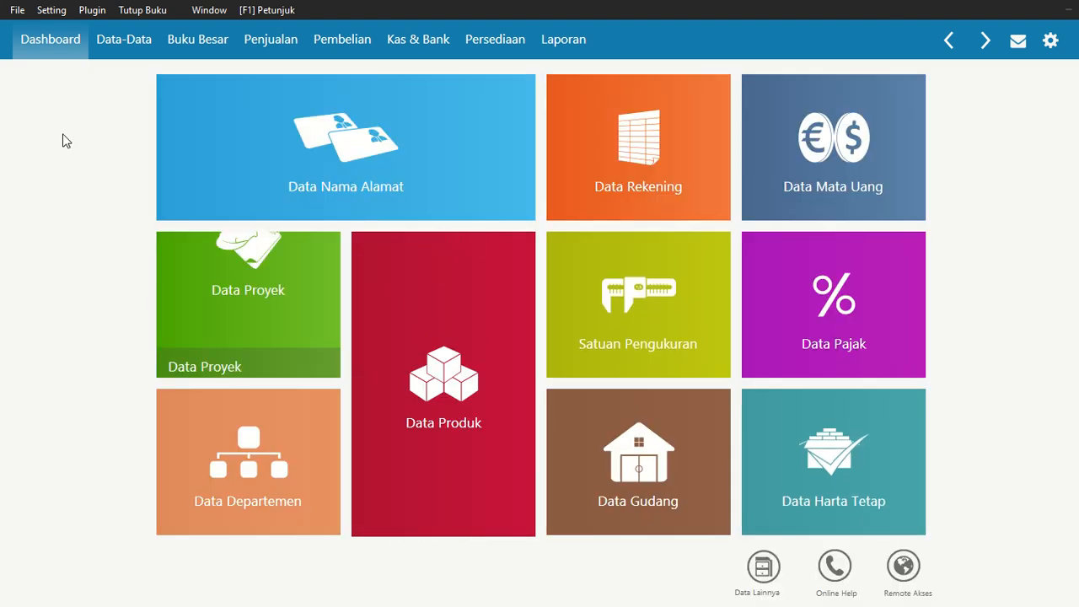
pyautogui.click(52, 11)
pyautogui.moveTo(116, 77)
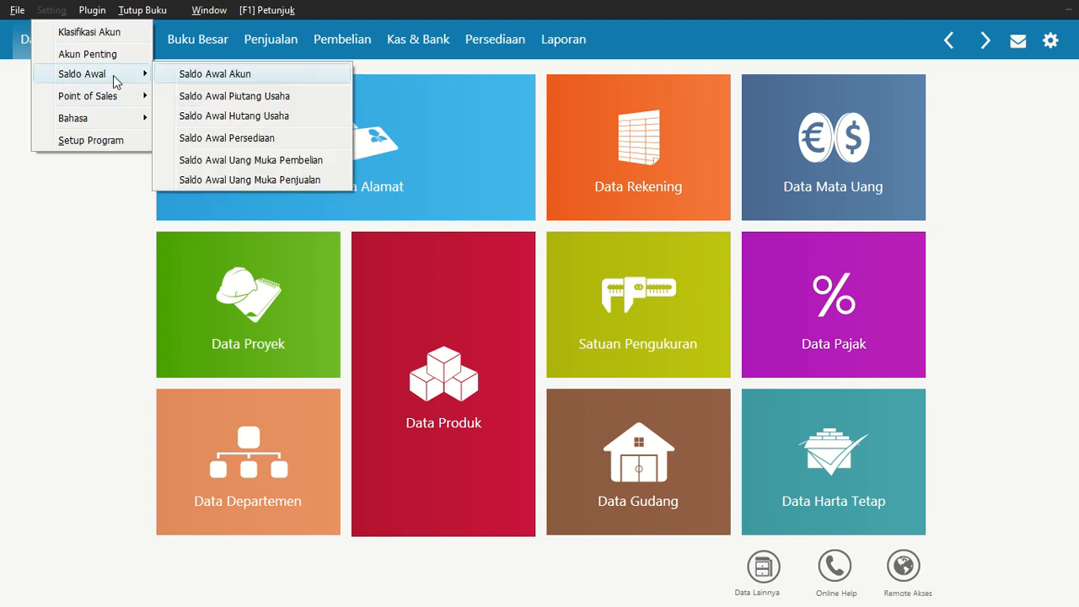
pyautogui.click(257, 138)
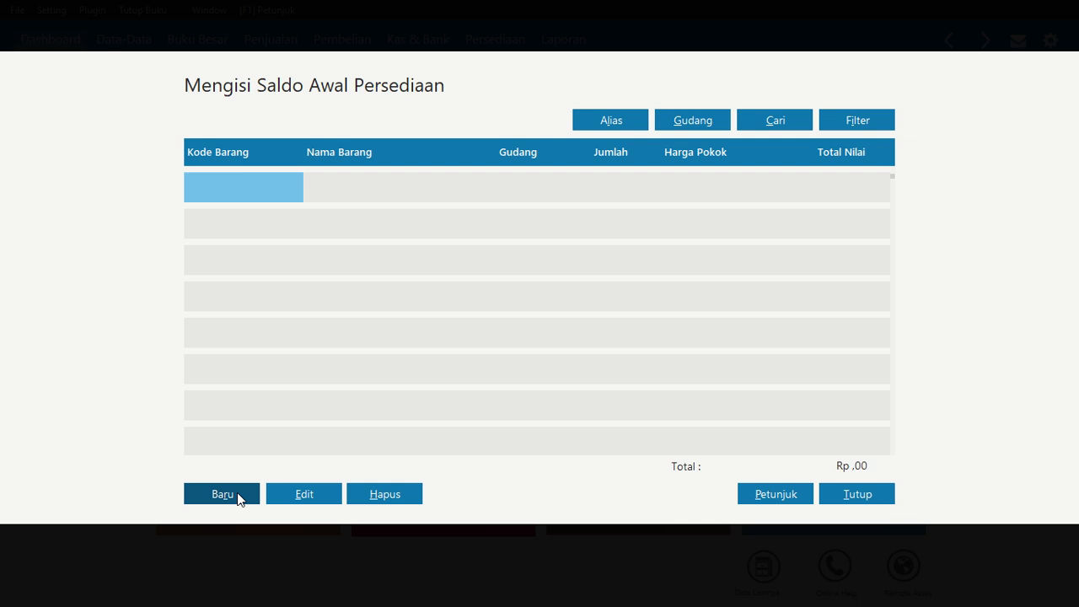
# Start a new opening inventory entry at Head Quarter and open the item code lookup
pyautogui.click(223, 494)
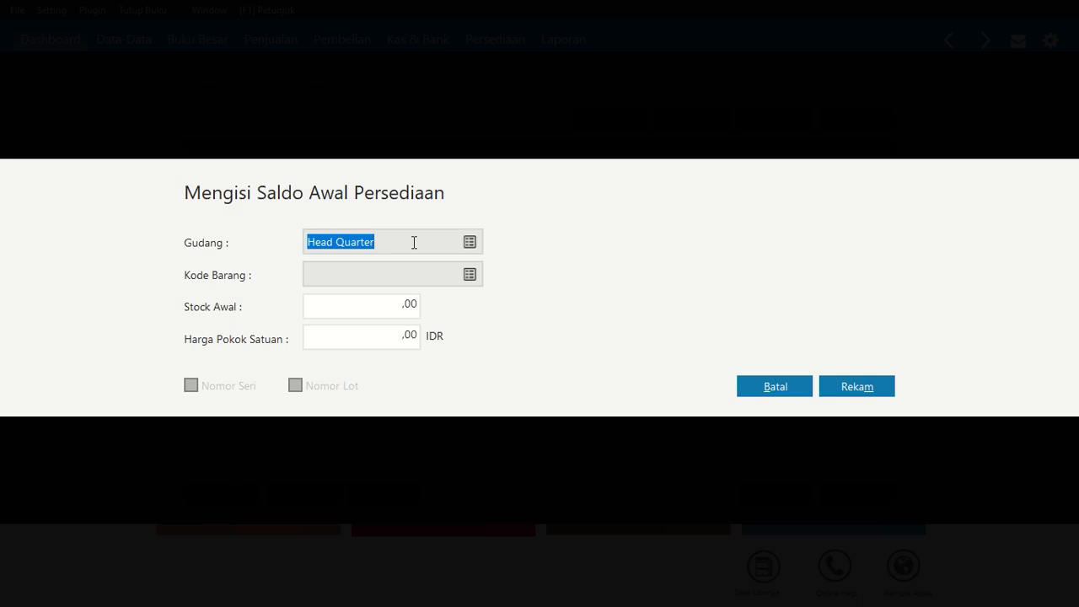
pyautogui.click(471, 276)
pyautogui.click(471, 275)
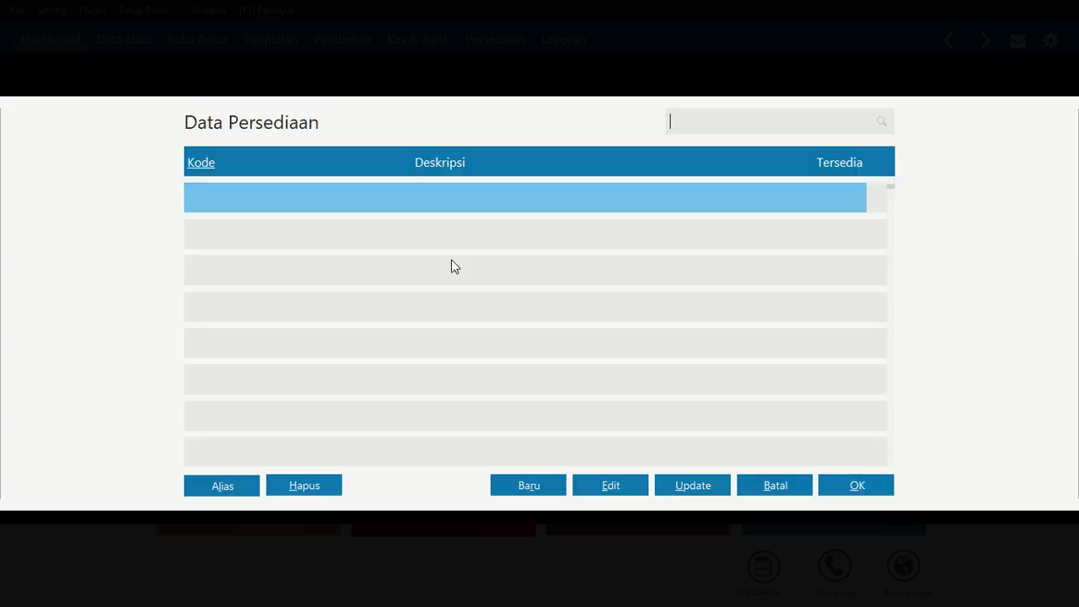
pyautogui.click(799, 485)
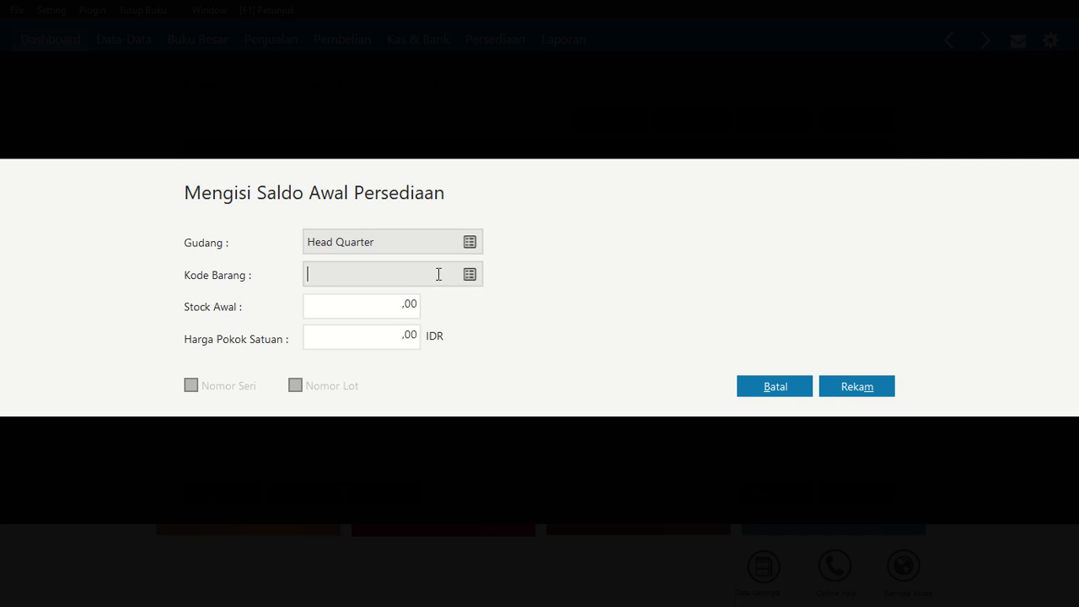
pyautogui.click(470, 275)
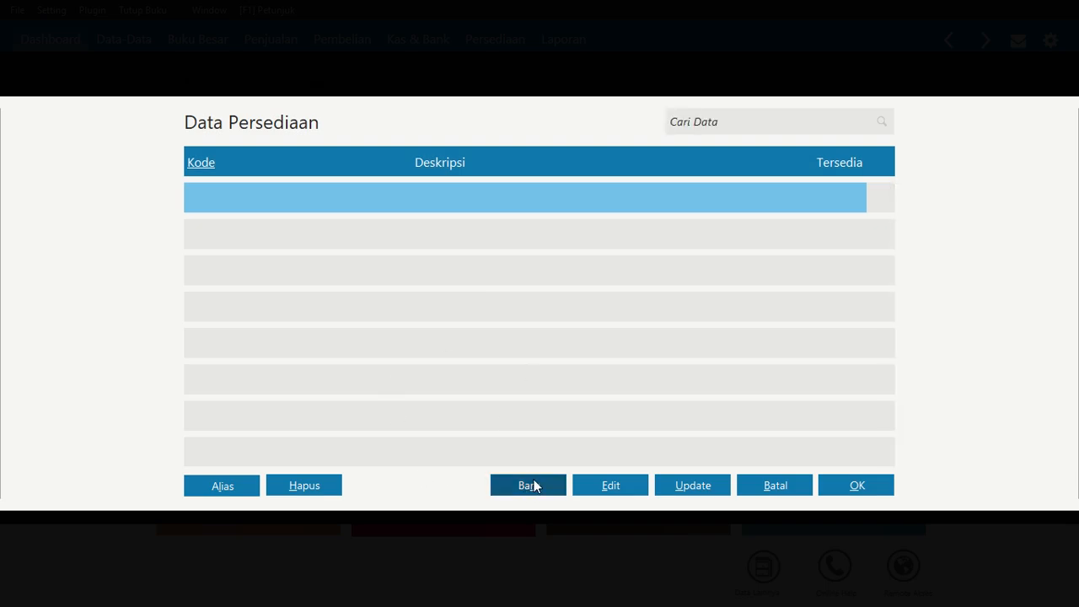
# From a new item form, open the item group list and rename group Product 1 to Persediaan Kemeja
pyautogui.click(533, 484)
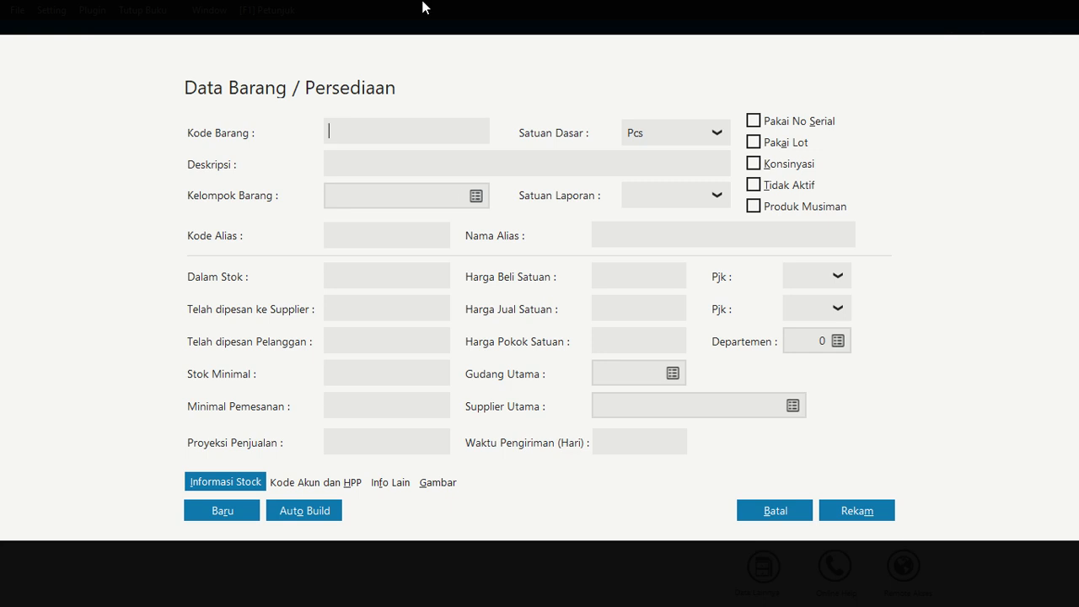
pyautogui.moveTo(422, 6)
pyautogui.click(429, 34)
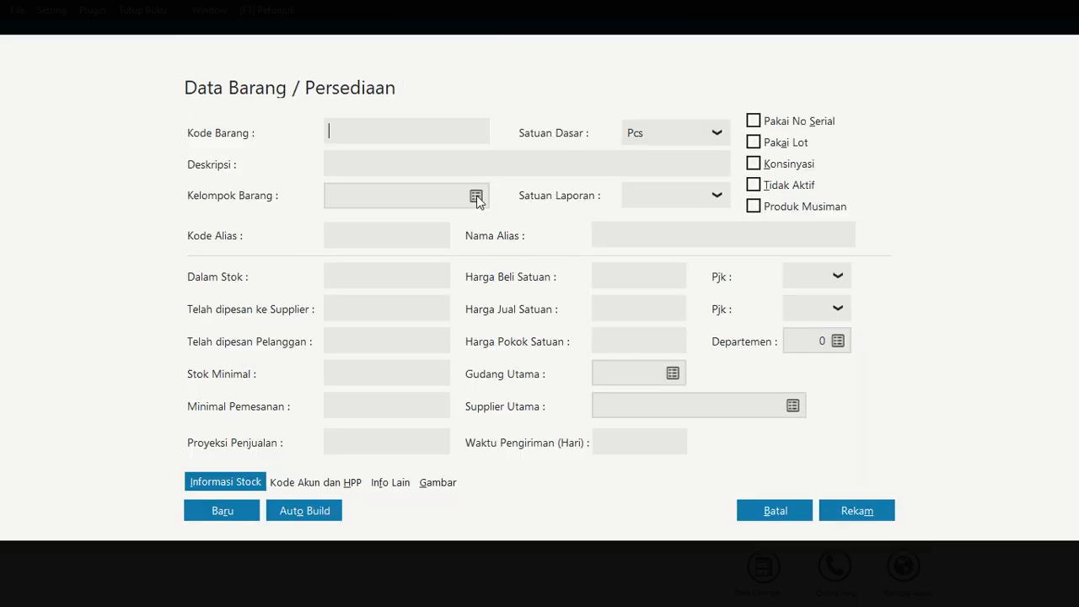
pyautogui.click(476, 198)
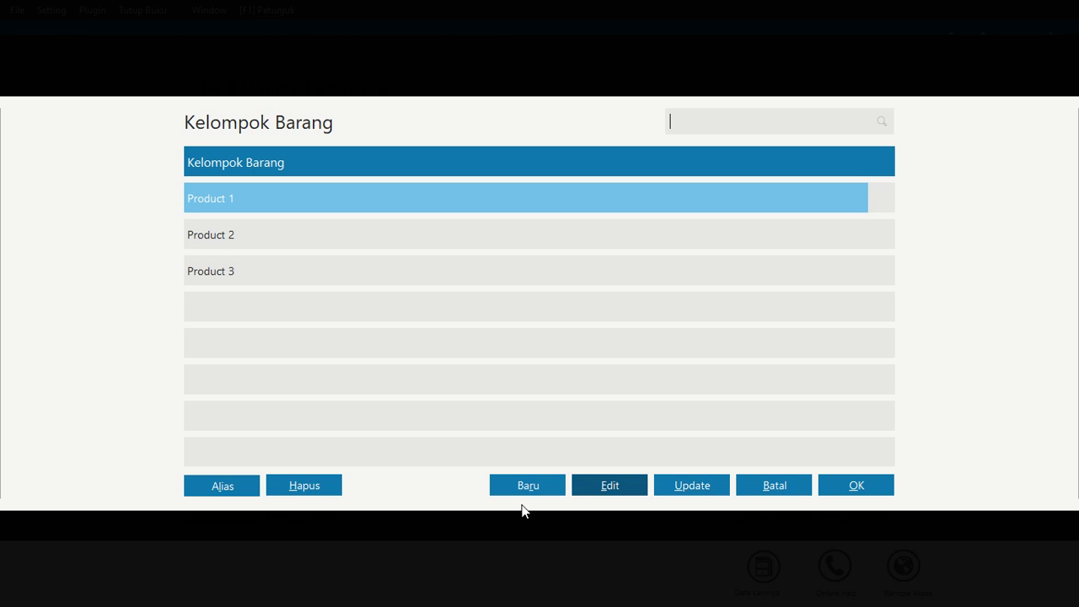
pyautogui.click(588, 490)
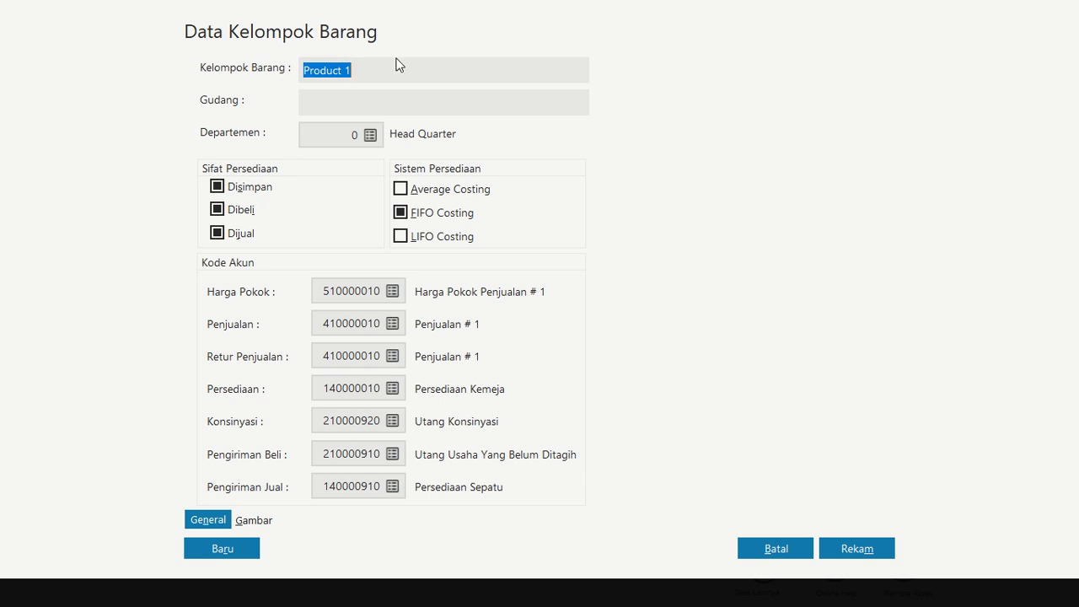
pyautogui.write('PG')
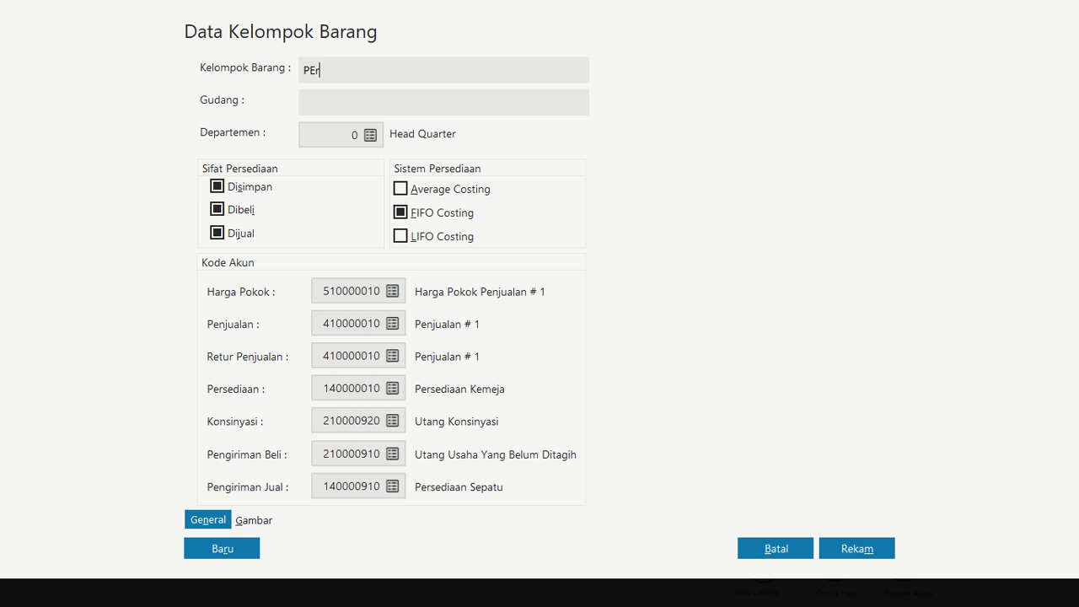
pyautogui.press('BackSpace')
pyautogui.write('ersediaan Kemeja')
pyautogui.click(848, 551)
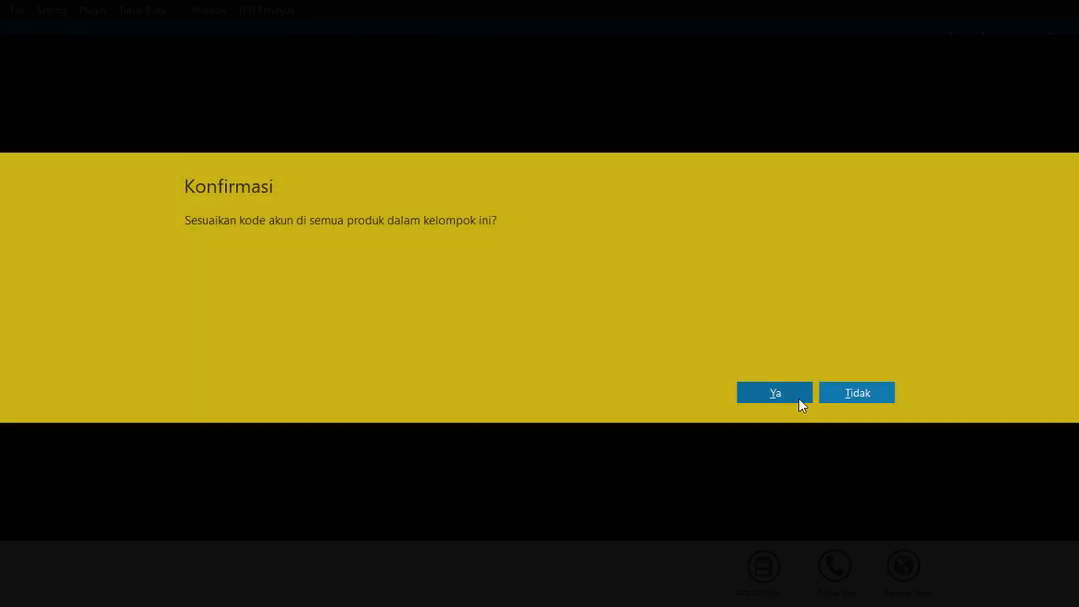
pyautogui.click(799, 396)
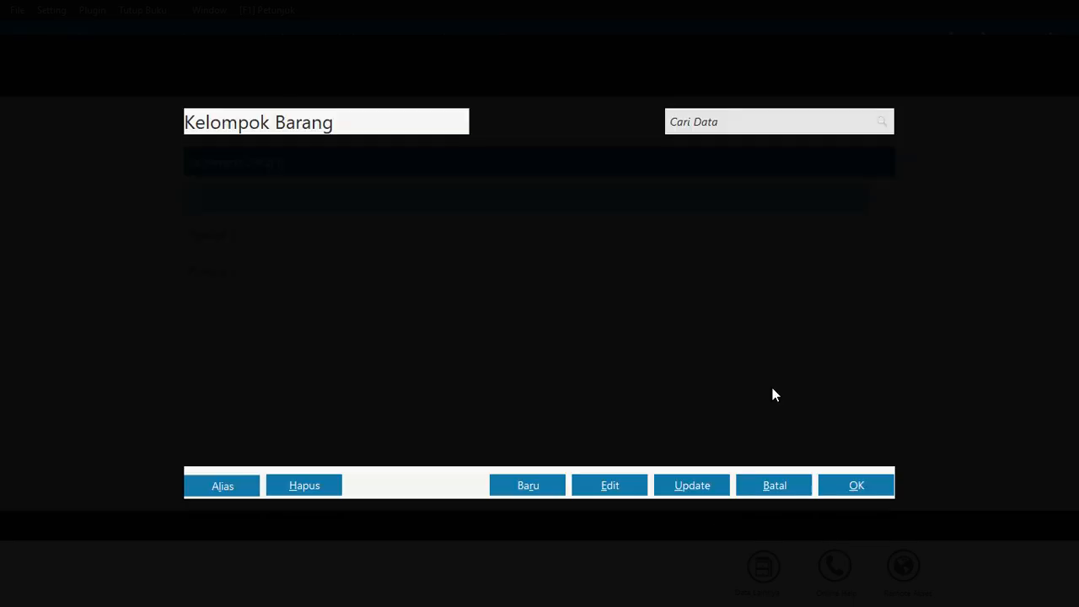
# Rename item group Product 2 to Persediaan T-Shirt and save, applying account codes to all its products
pyautogui.click(248, 238)
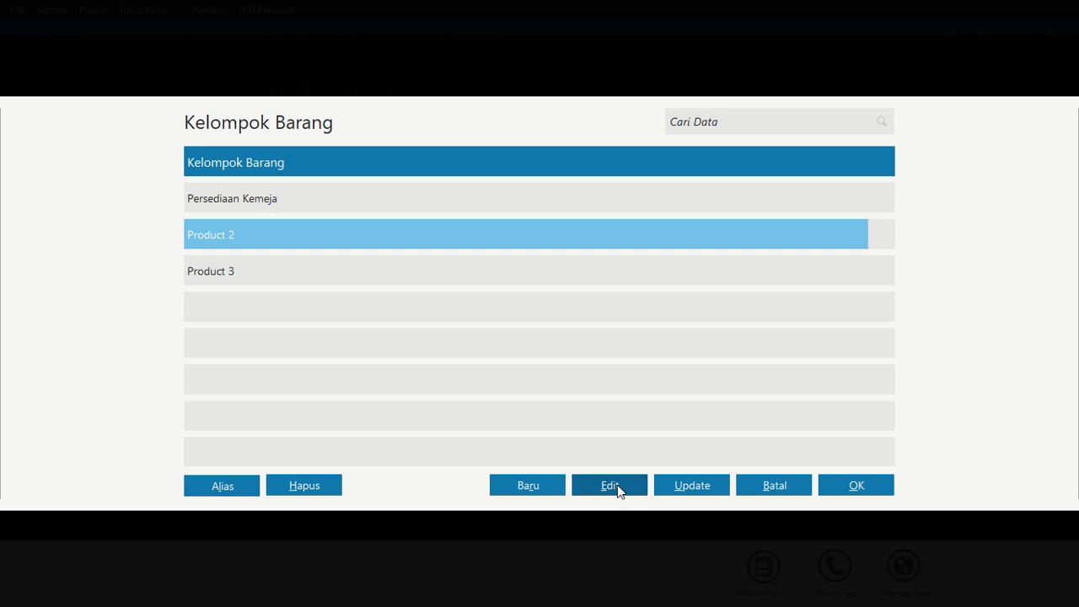
pyautogui.click(618, 484)
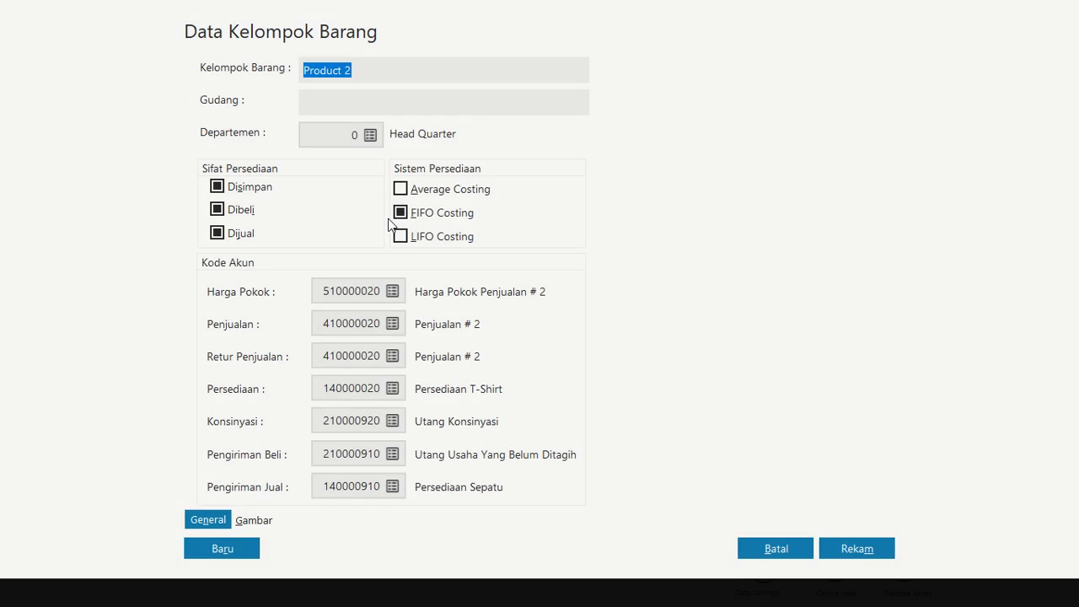
pyautogui.write('Persediaan T-')
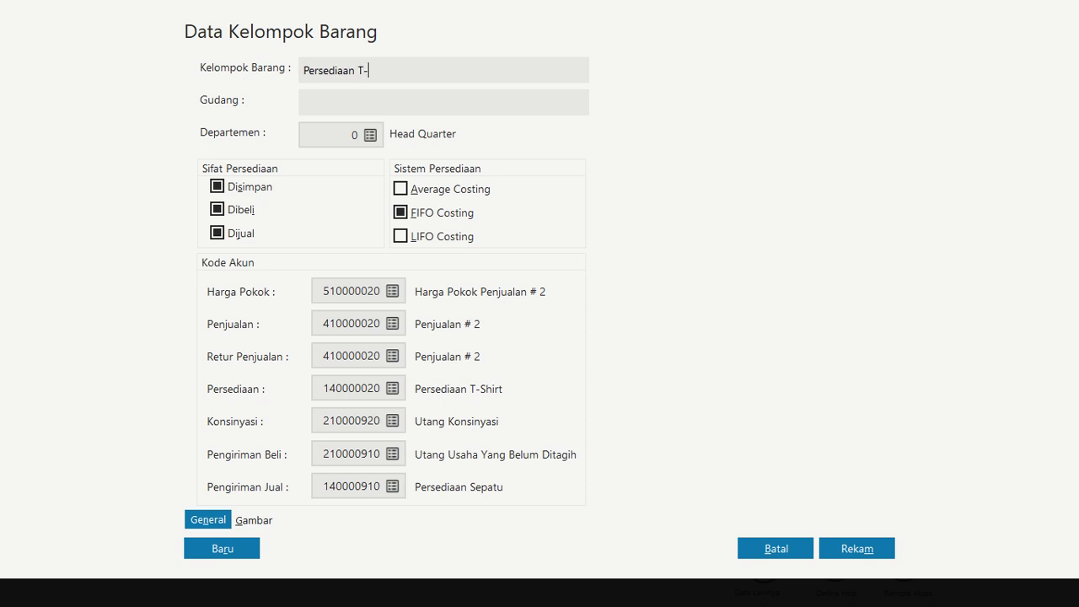
pyautogui.write('Shirt')
pyautogui.click(231, 560)
pyautogui.click(836, 548)
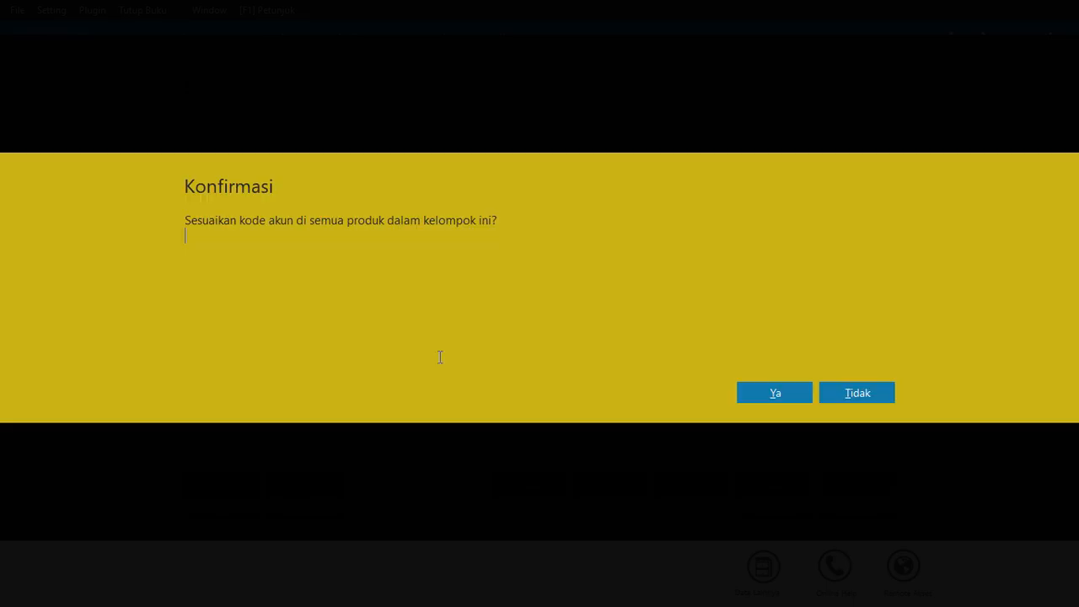
pyautogui.click(777, 393)
# Rename item group Product 3 to Persediaan Topi and save, applying account codes to all its products
pyautogui.click(259, 280)
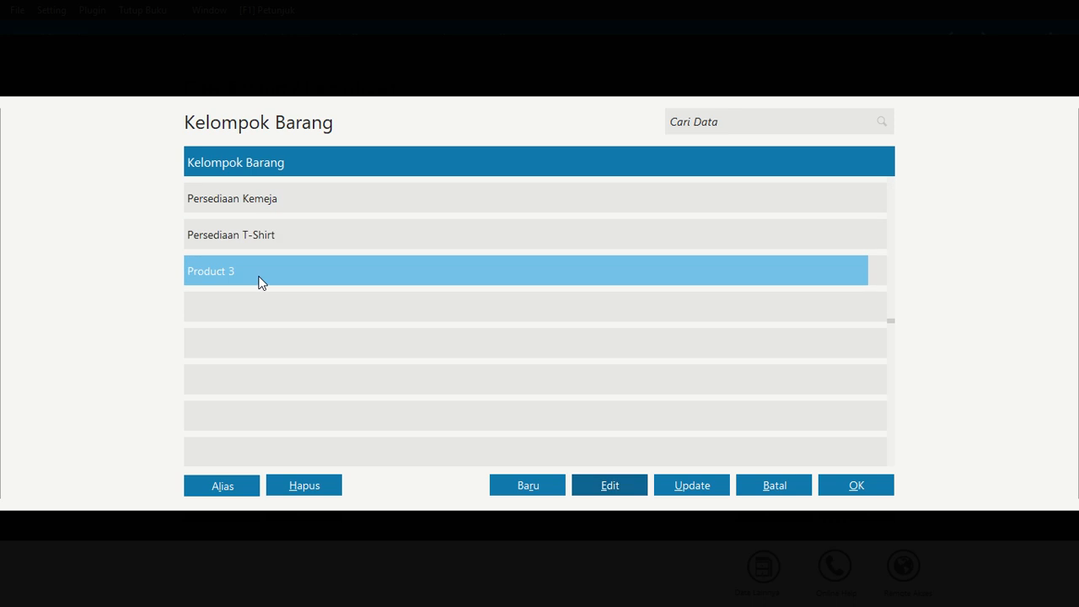
pyautogui.click(609, 486)
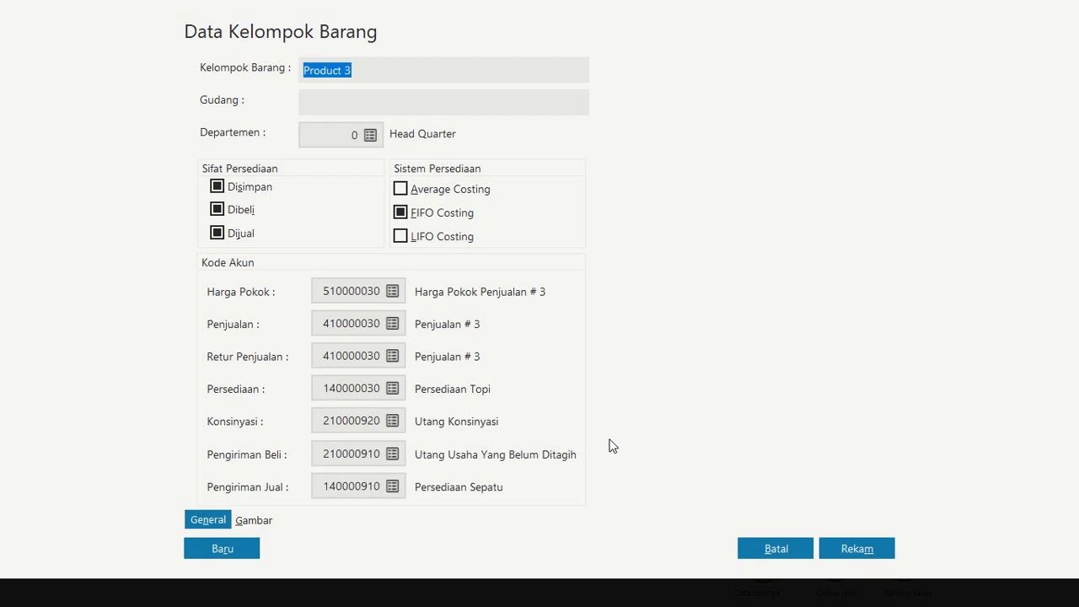
pyautogui.write('PErsedia')
pyautogui.press('BackSpace')
pyautogui.press('BackSpace')
pyautogui.press('BackSpace')
pyautogui.write('rsediaan')
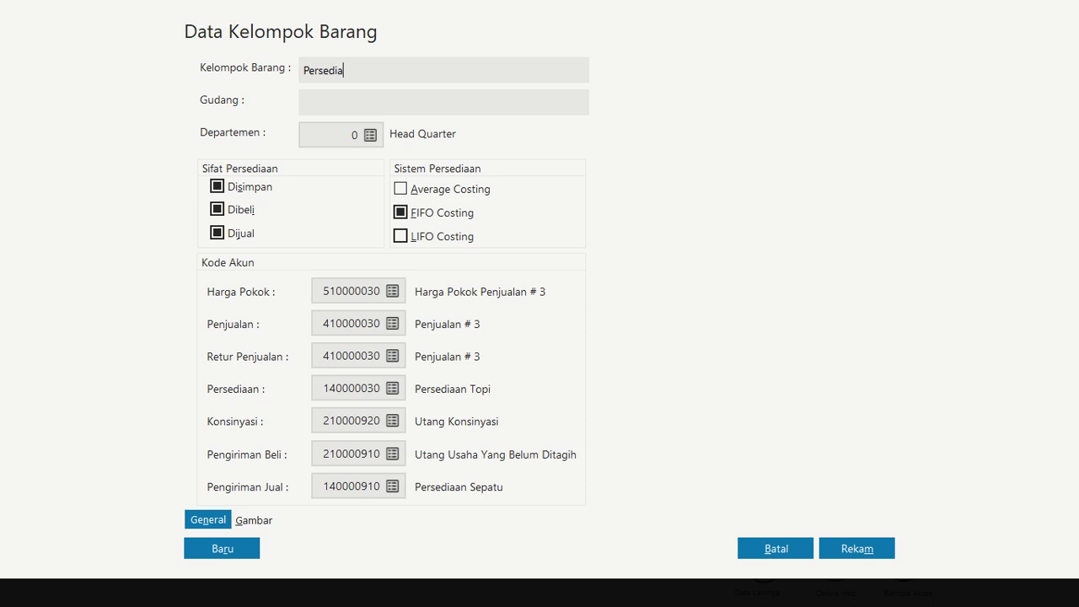
pyautogui.write(' TOp')
pyautogui.press('BackSpace')
pyautogui.press('BackSpace')
pyautogui.write('opi')
pyautogui.click(875, 562)
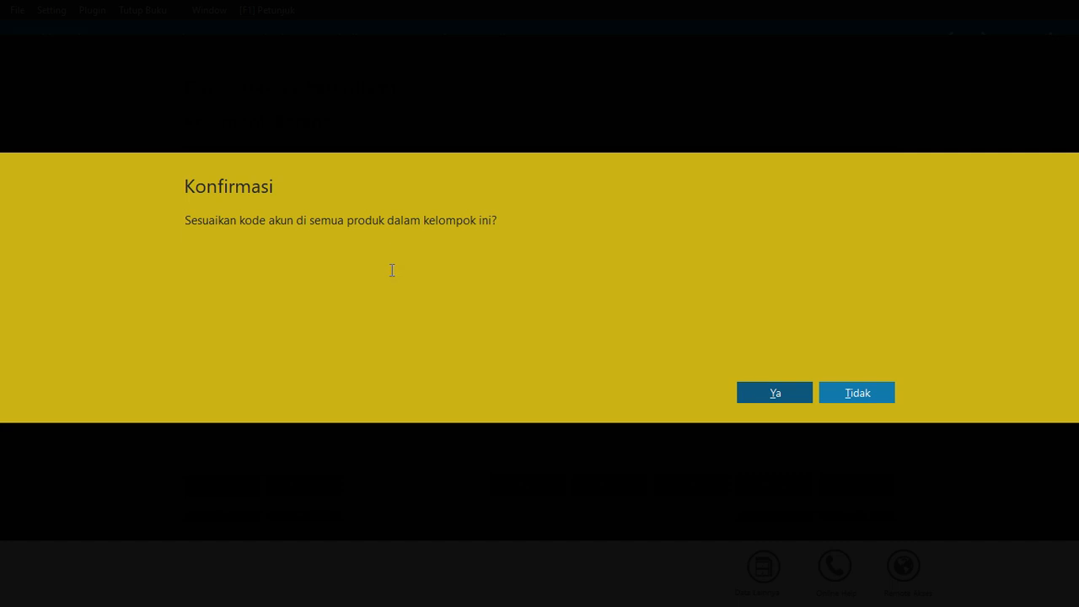
pyautogui.click(759, 393)
# Create a new item group Persediaan Celana and save, applying account codes to all its products
pyautogui.click(540, 489)
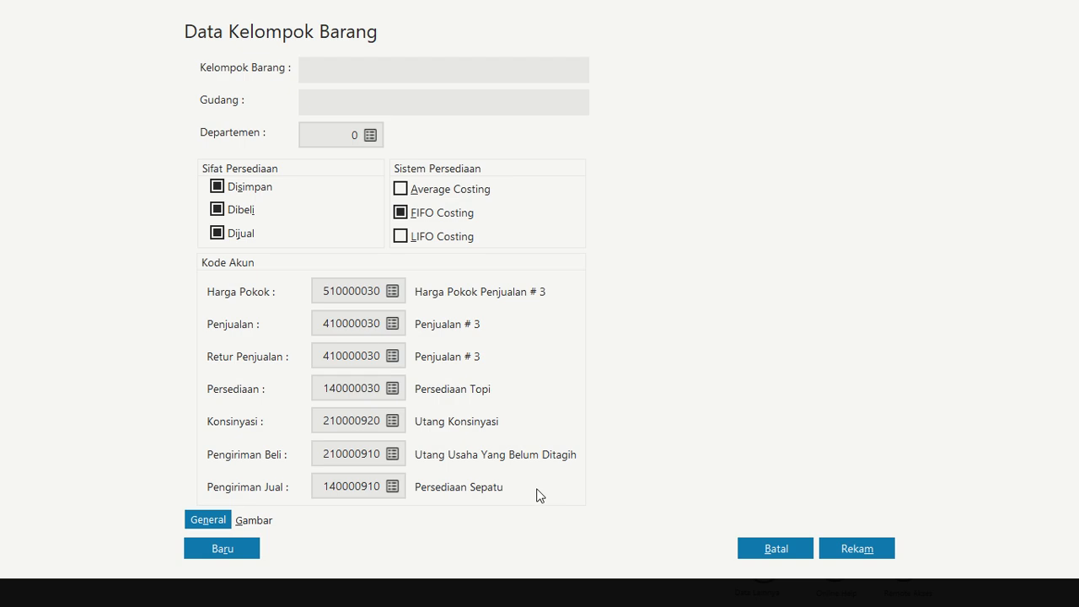
pyautogui.write('Persediaan Celana')
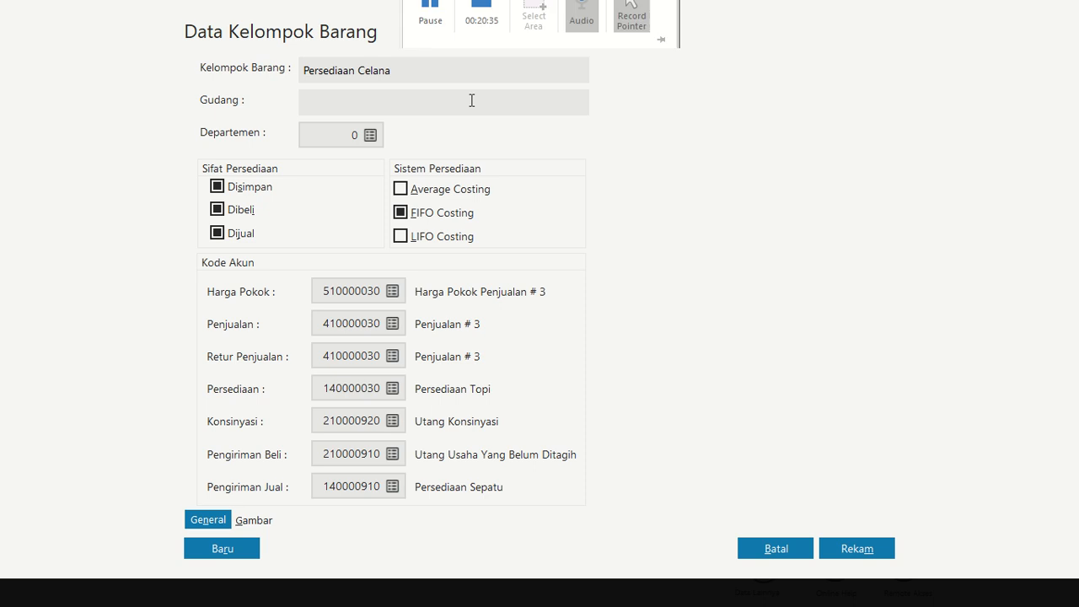
pyautogui.click(886, 549)
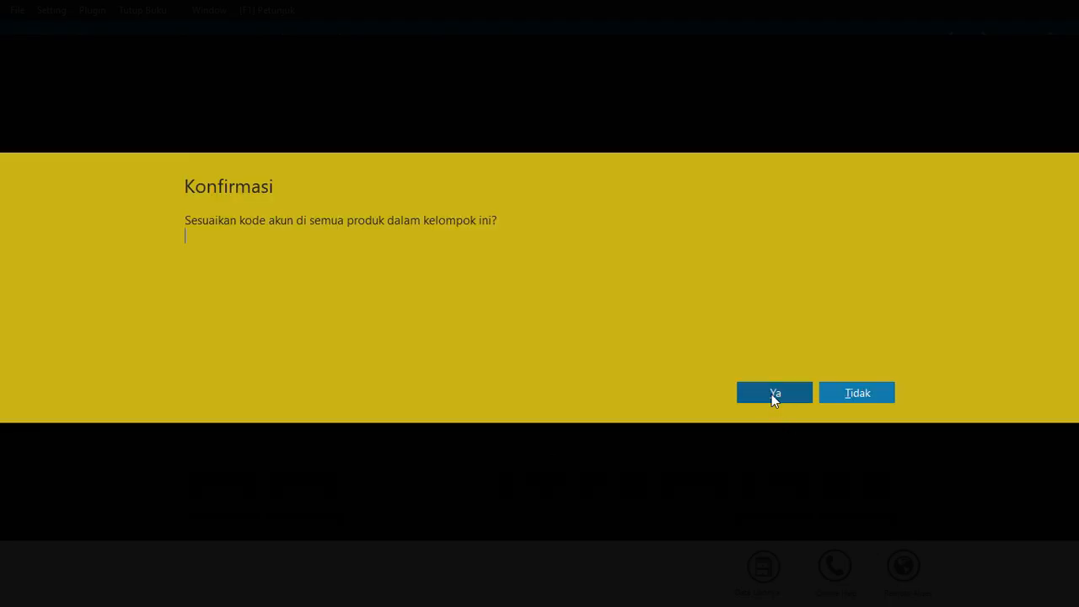
pyautogui.click(772, 393)
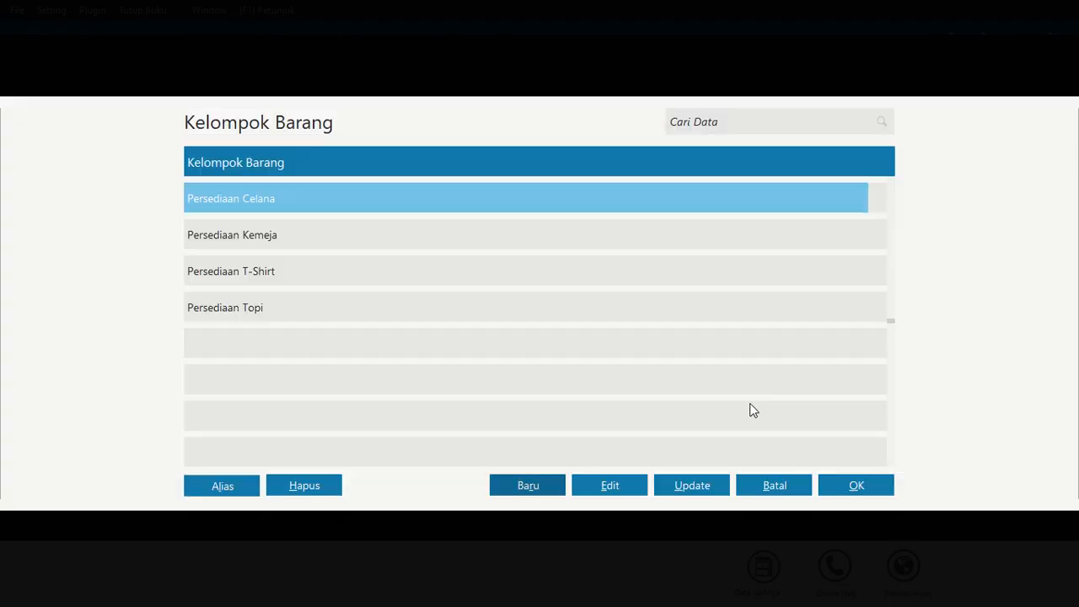
# Create a new item group Persediaan Sepatu and save, applying account codes to all its products
pyautogui.click(545, 484)
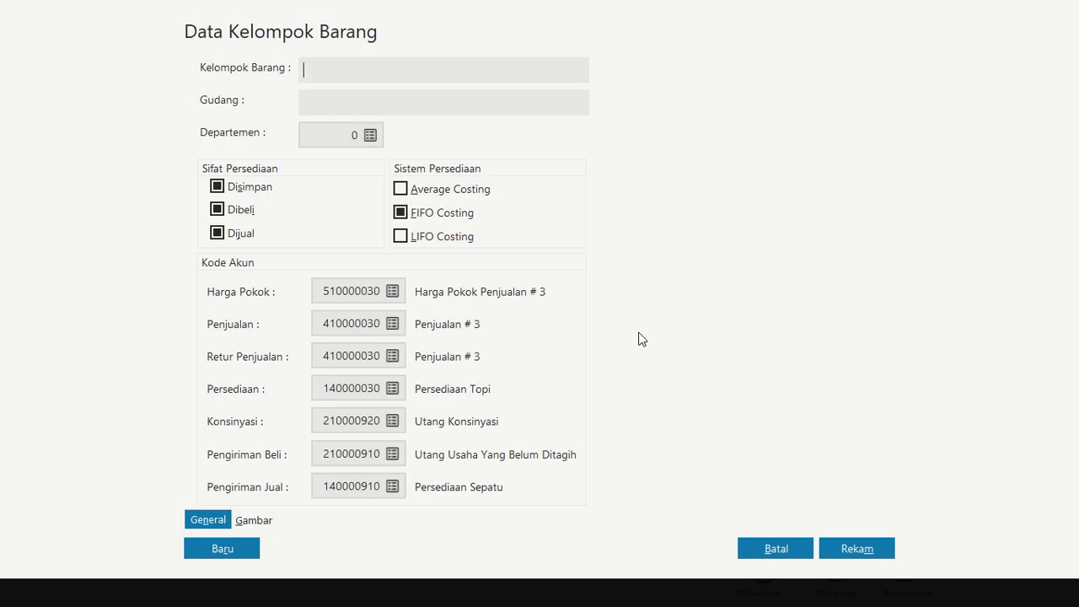
pyautogui.write('Persediaan ')
pyautogui.write('Sepay')
pyautogui.write('au')
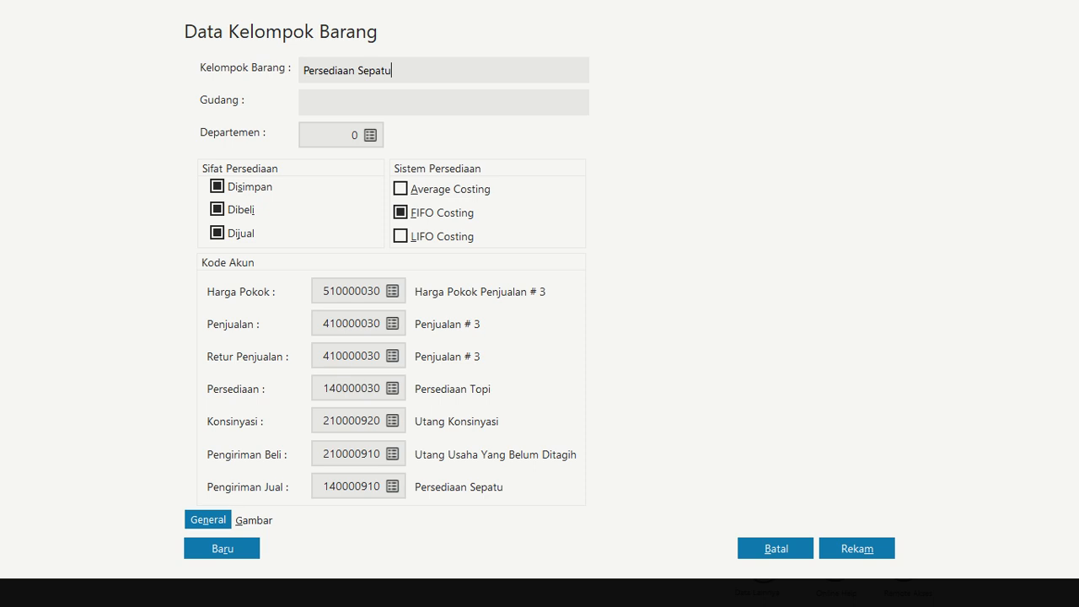
pyautogui.click(877, 551)
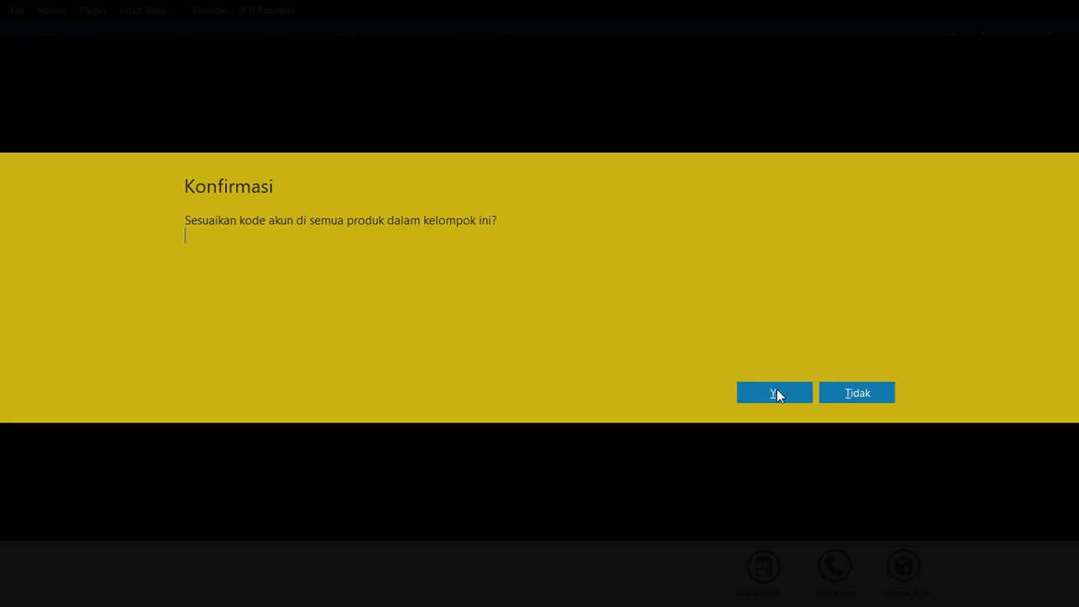
pyautogui.click(774, 393)
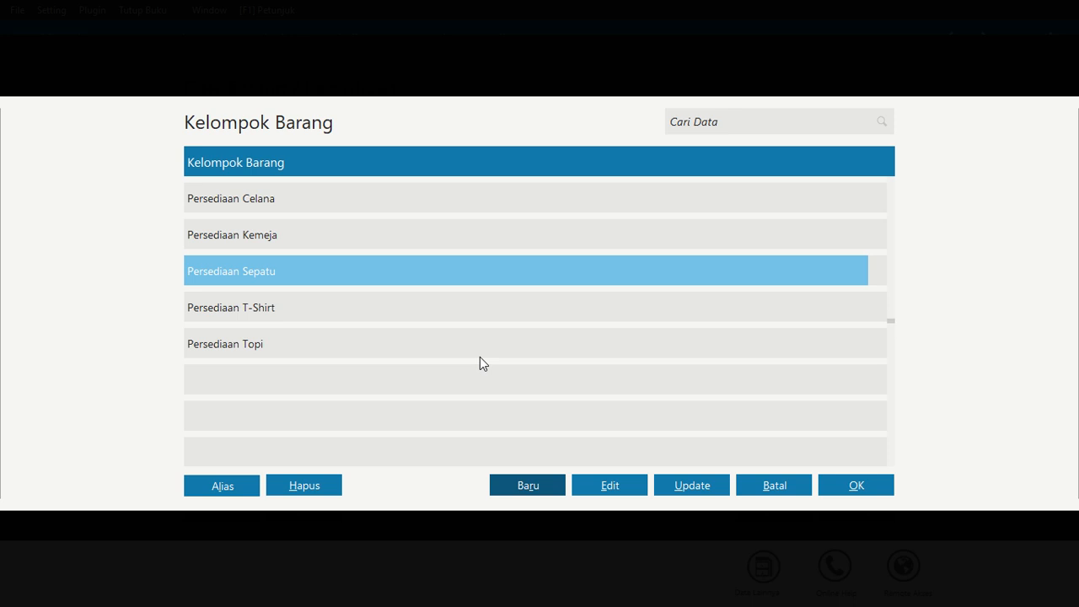
# Close the group list and add item KM-001 Kemeja Formal in group Persediaan Kemeja, saving it
pyautogui.click(268, 238)
pyautogui.click(843, 485)
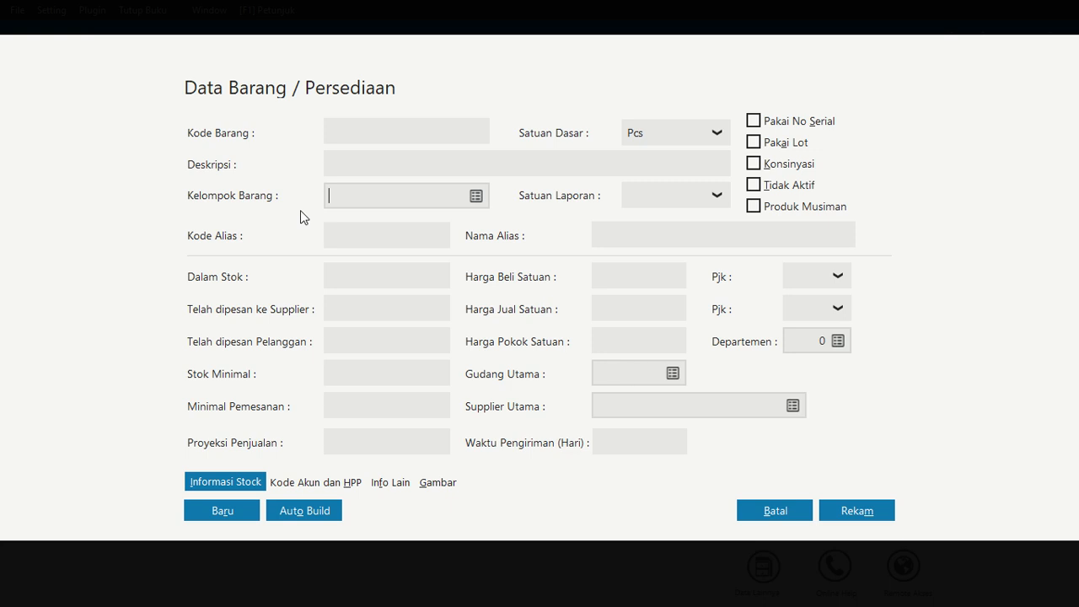
pyautogui.click(477, 197)
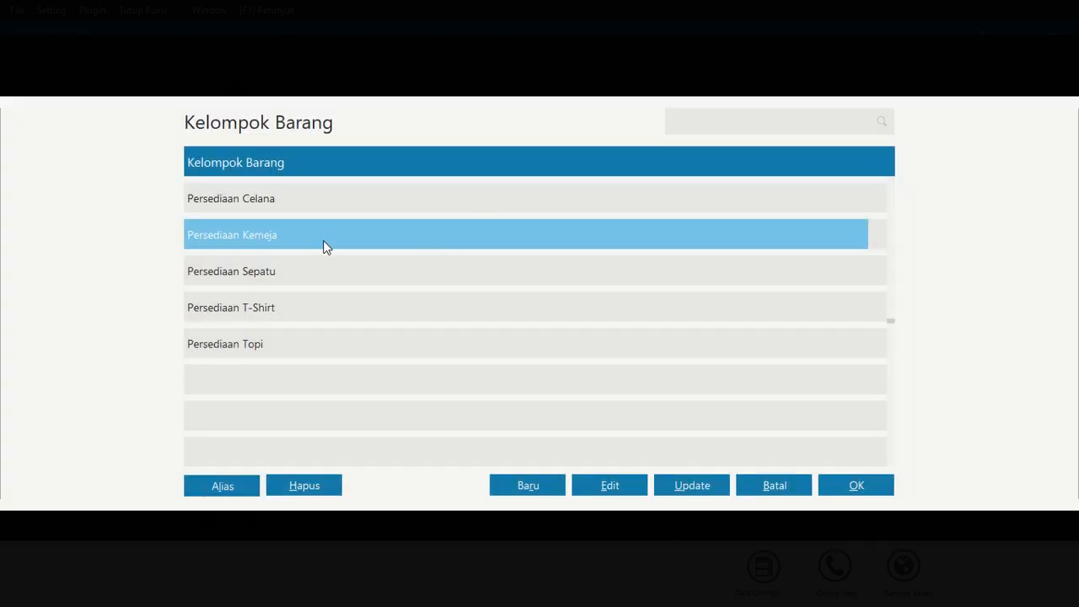
pyautogui.doubleClick(323, 244)
pyautogui.click(396, 132)
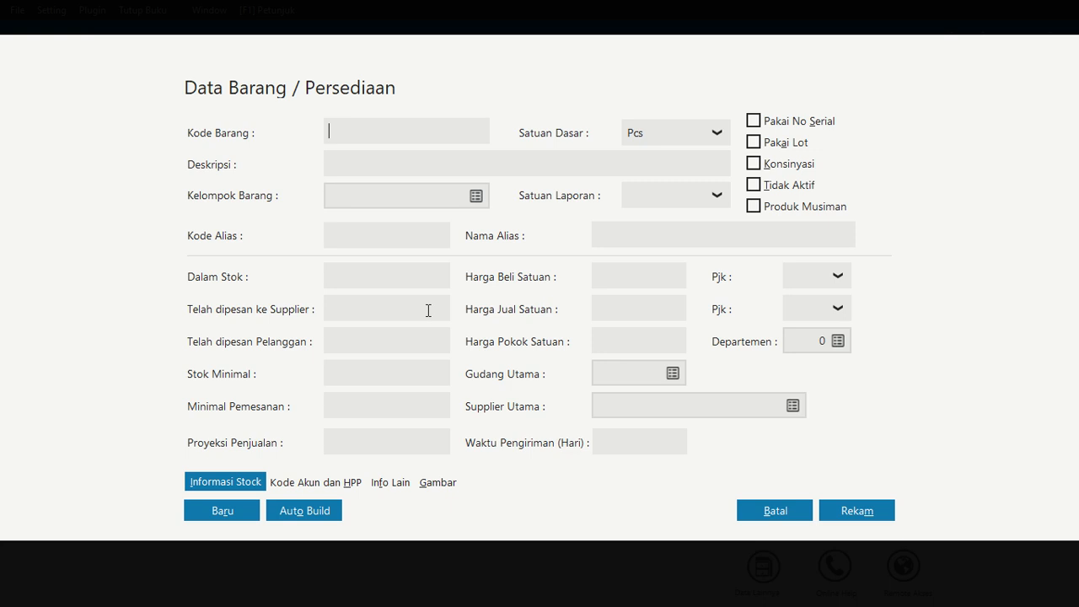
pyautogui.write('KM-001')
pyautogui.click(414, 160)
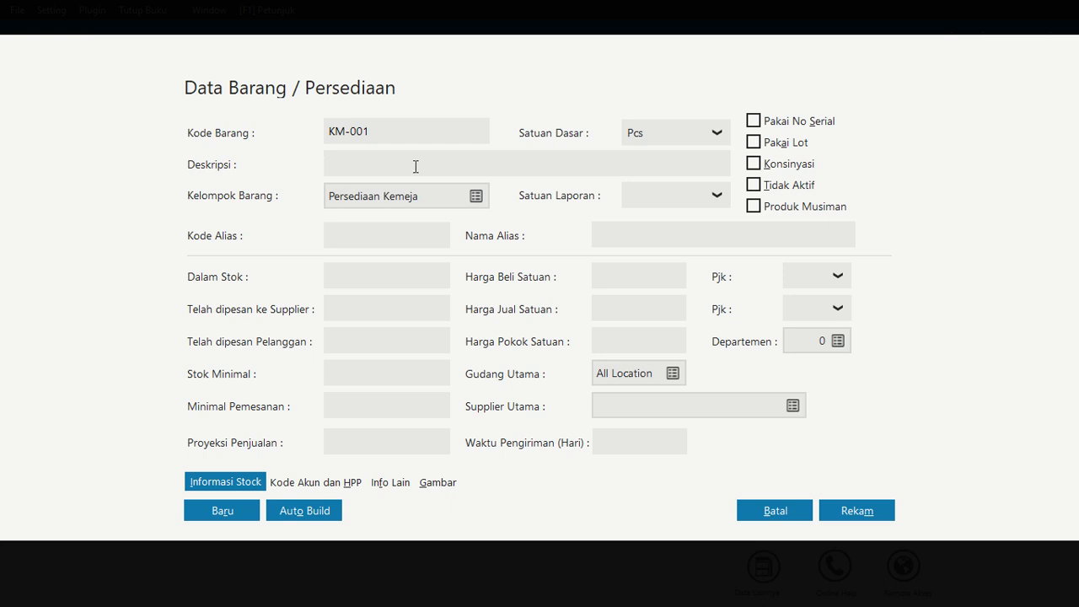
pyautogui.write('Keme')
pyautogui.write('ja Formal')
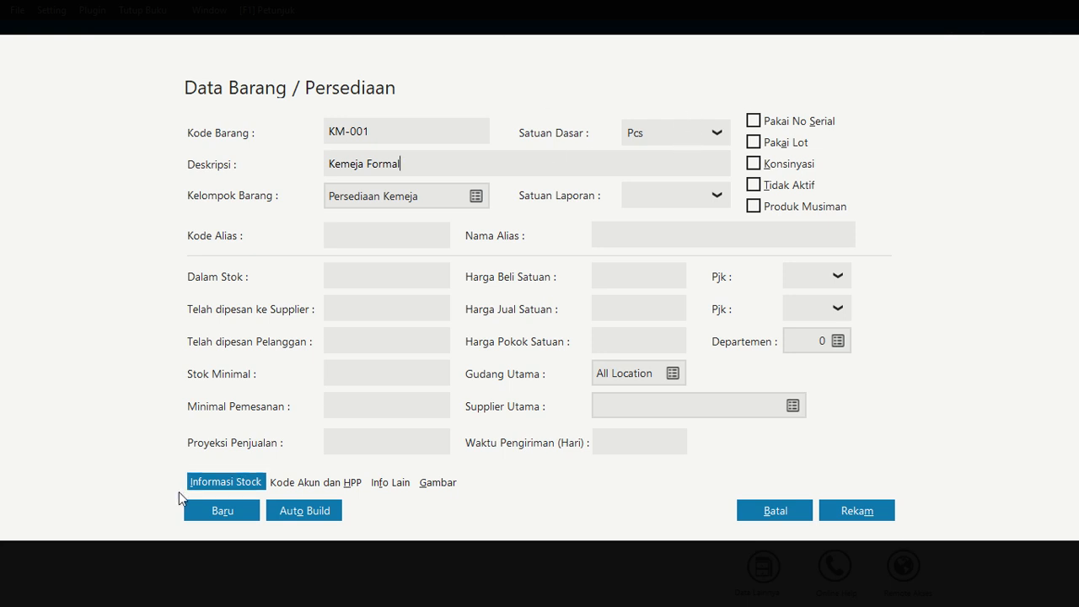
pyautogui.click(221, 504)
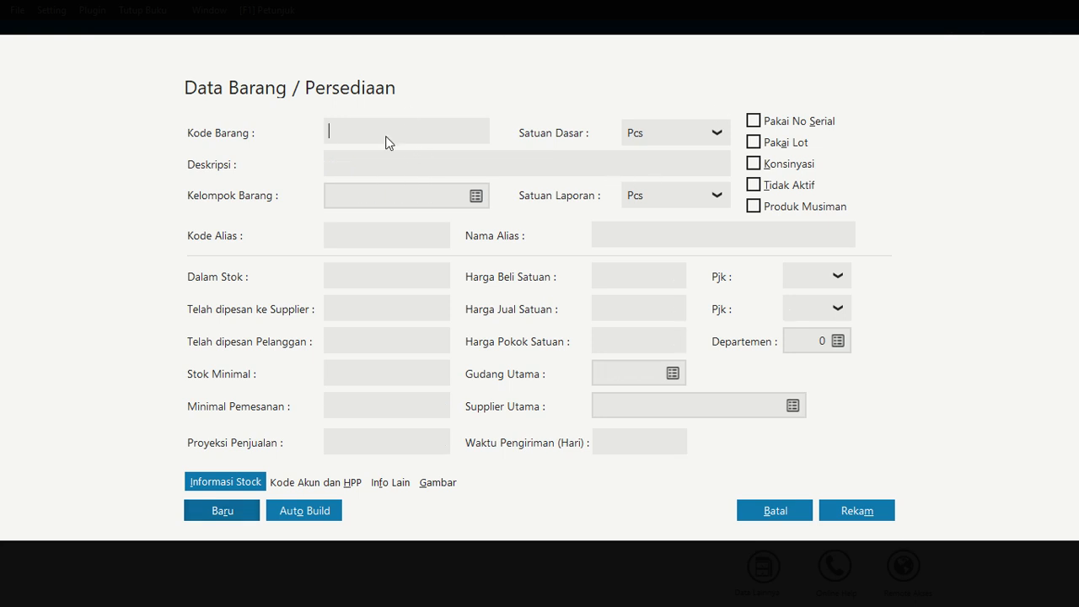
# Add item KM-002 Kemeja Santai in group Persediaan Kemeja and save it
pyautogui.write('K')
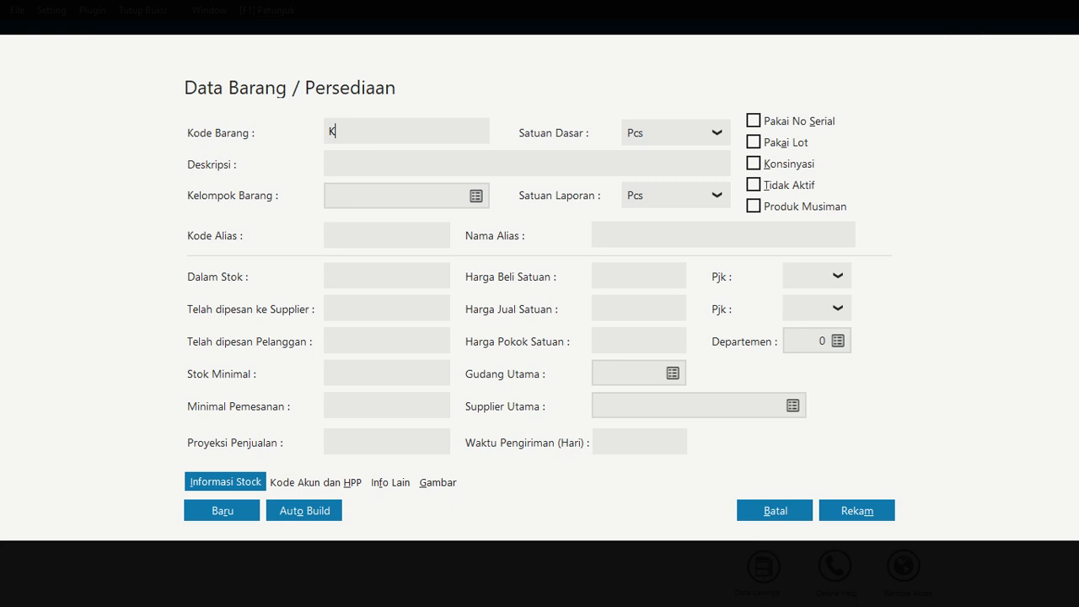
pyautogui.write('M-002')
pyautogui.click(392, 167)
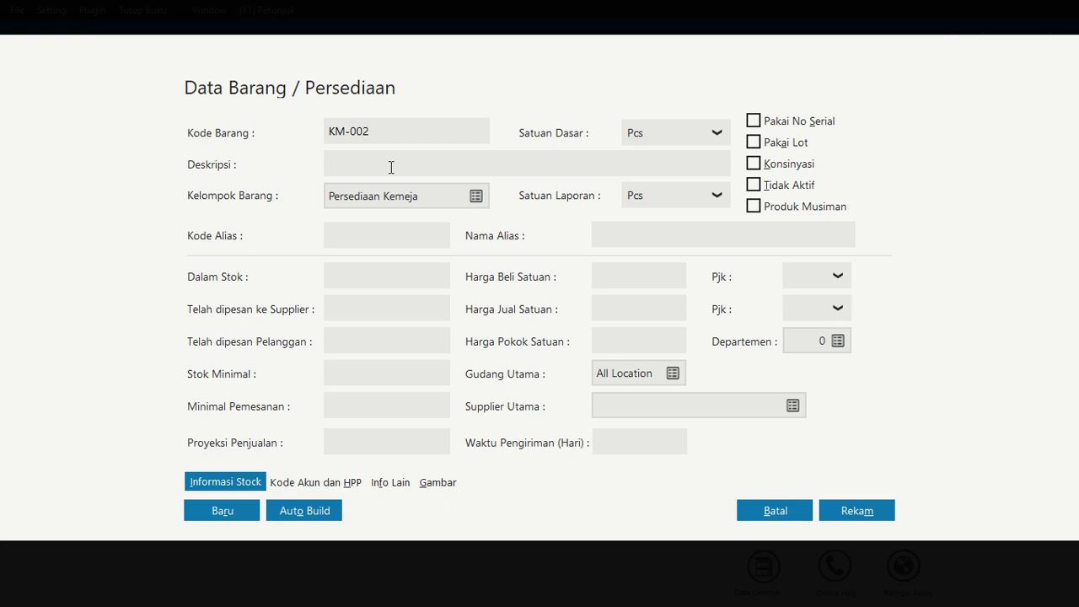
pyautogui.write('Kemeja Santai')
pyautogui.click(241, 512)
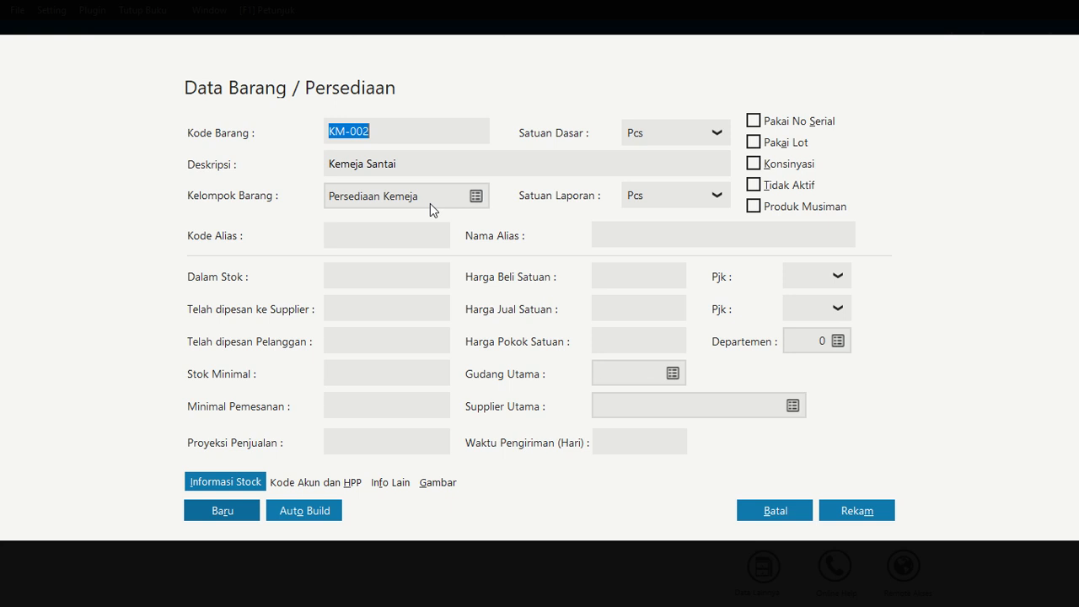
# Add item KM-003 Kemeja Casual in group Persediaan Kemeja and save it
pyautogui.write('KM')
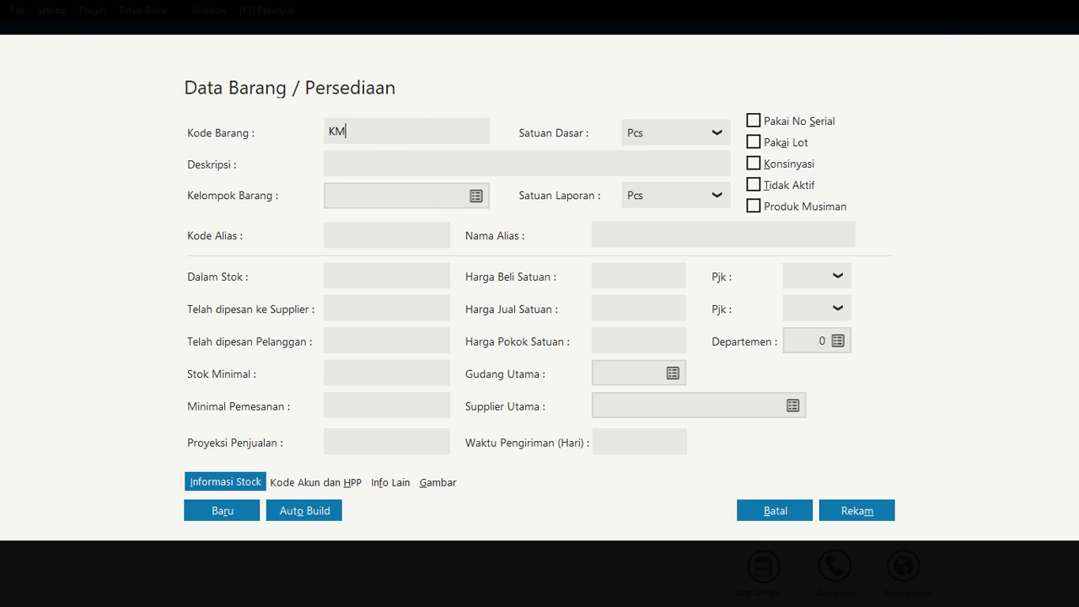
pyautogui.write('-003')
pyautogui.click(402, 163)
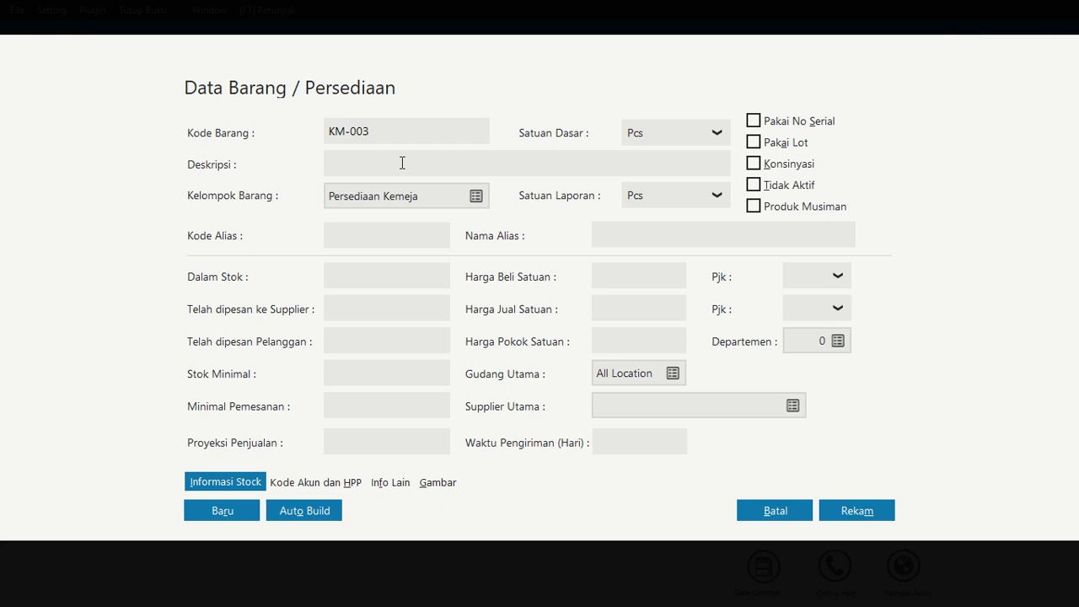
pyautogui.write('Kema')
pyautogui.write('ja ')
pyautogui.write('CAsual')
pyautogui.press('BackSpace')
pyautogui.press('BackSpace')
pyautogui.press('BackSpace')
pyautogui.press('BackSpace')
pyautogui.press('BackSpace')
pyautogui.write('asual')
pyautogui.click(241, 510)
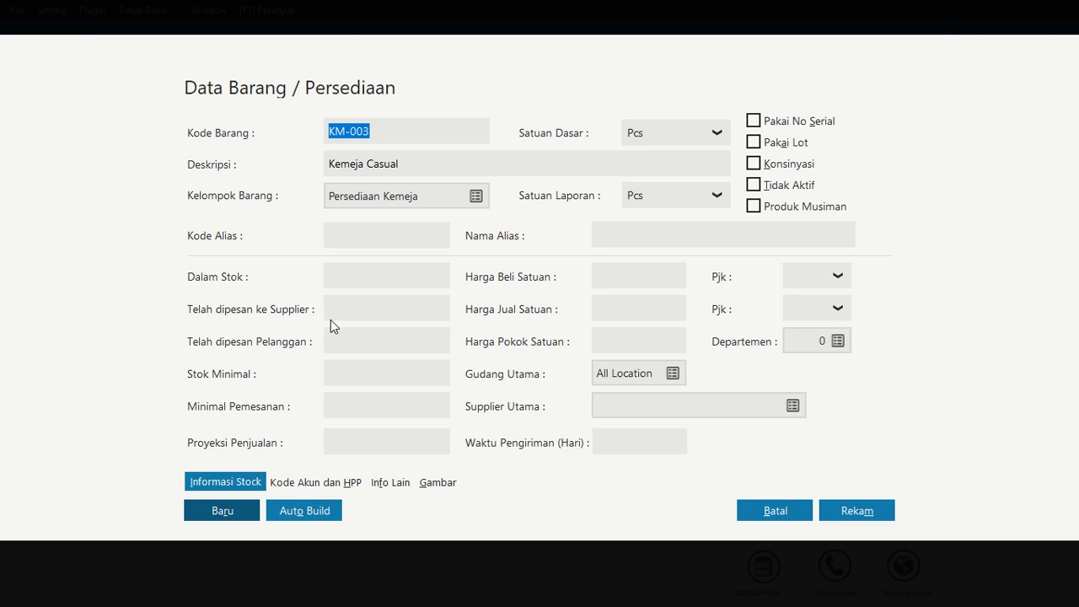
# Add item TS-004 Kaos Oblong in group Persediaan T-Shirt and save it
pyautogui.press('BackSpace')
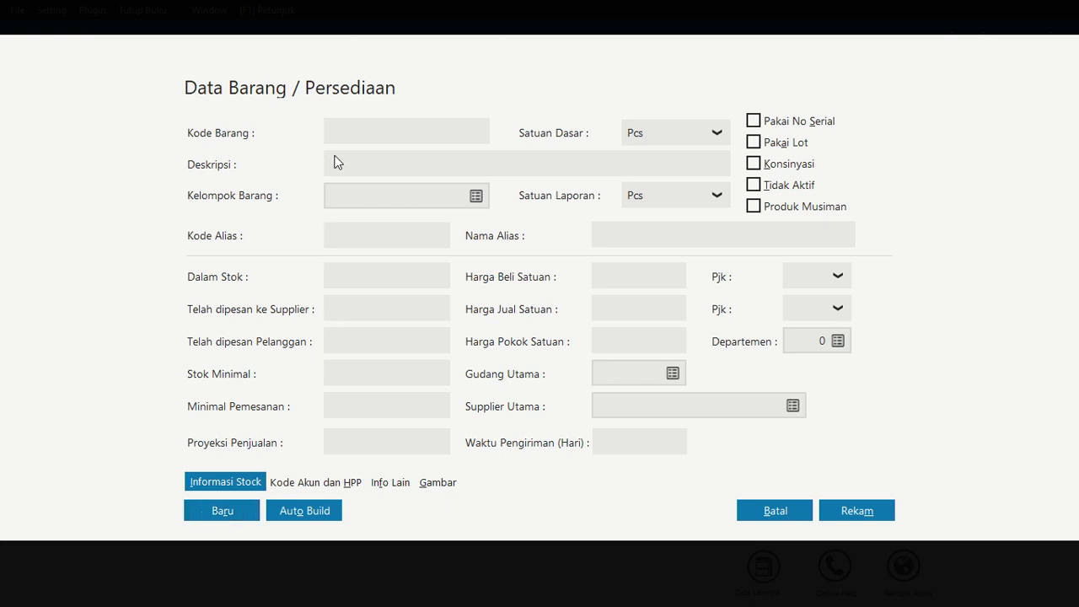
pyautogui.write('TS-004')
pyautogui.click(347, 158)
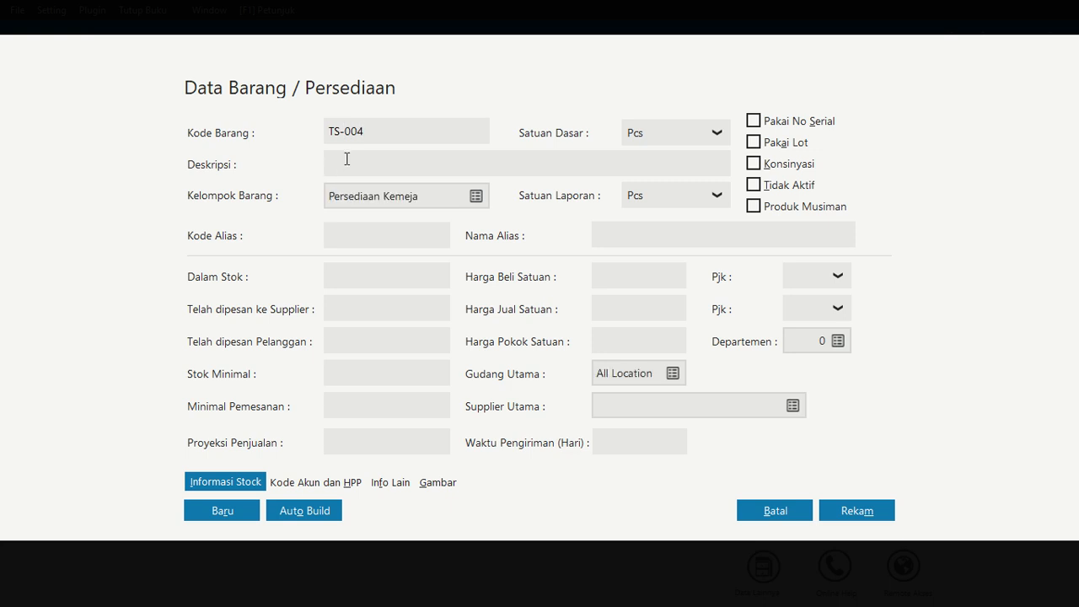
pyautogui.write('Kaos Oblong')
pyautogui.click(476, 197)
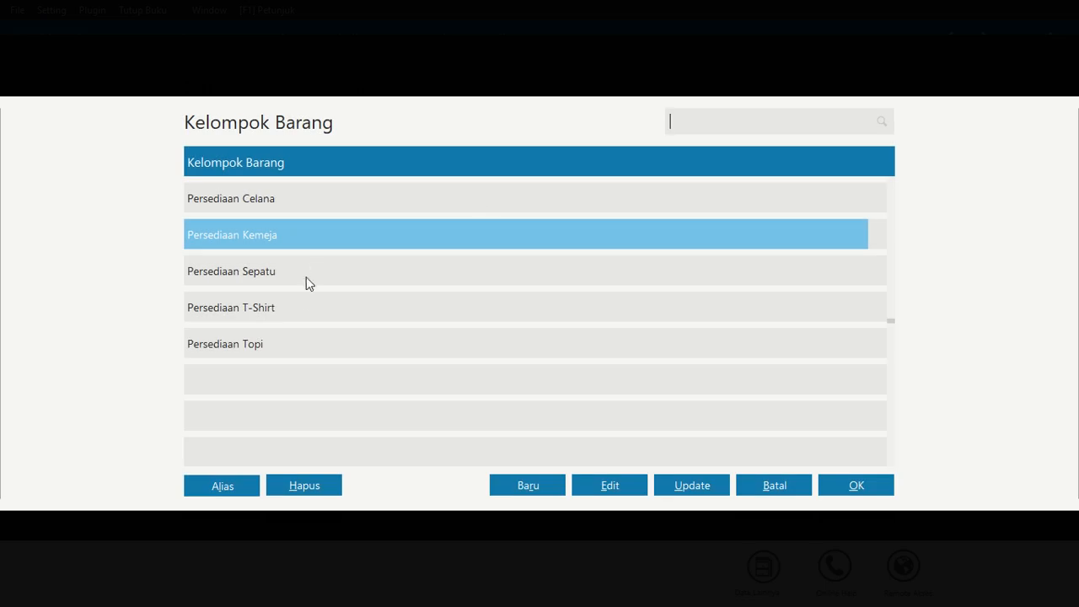
pyautogui.click(305, 307)
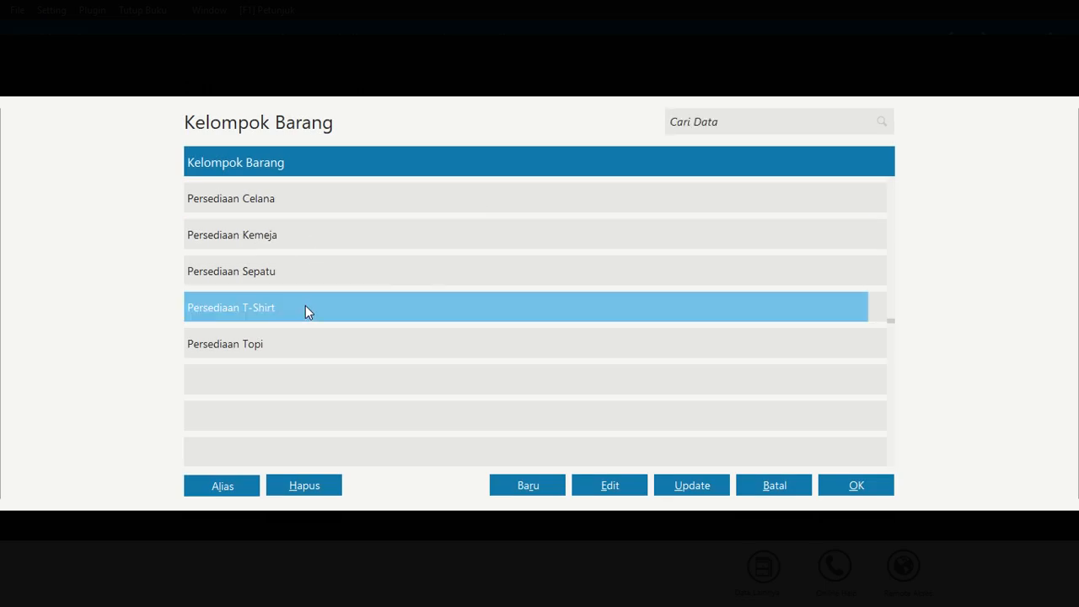
pyautogui.click(852, 487)
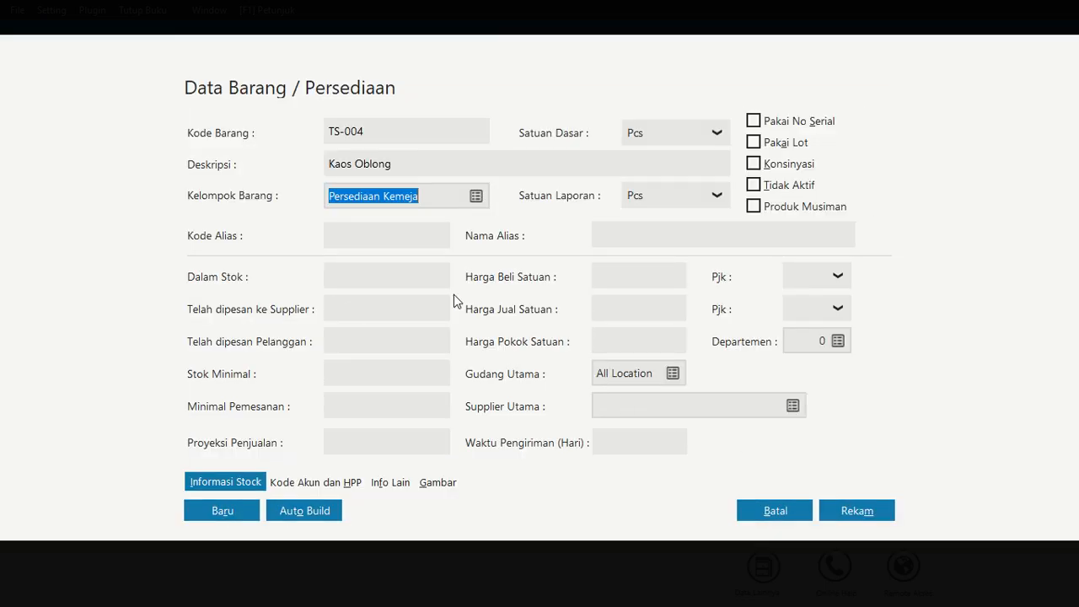
pyautogui.click(228, 502)
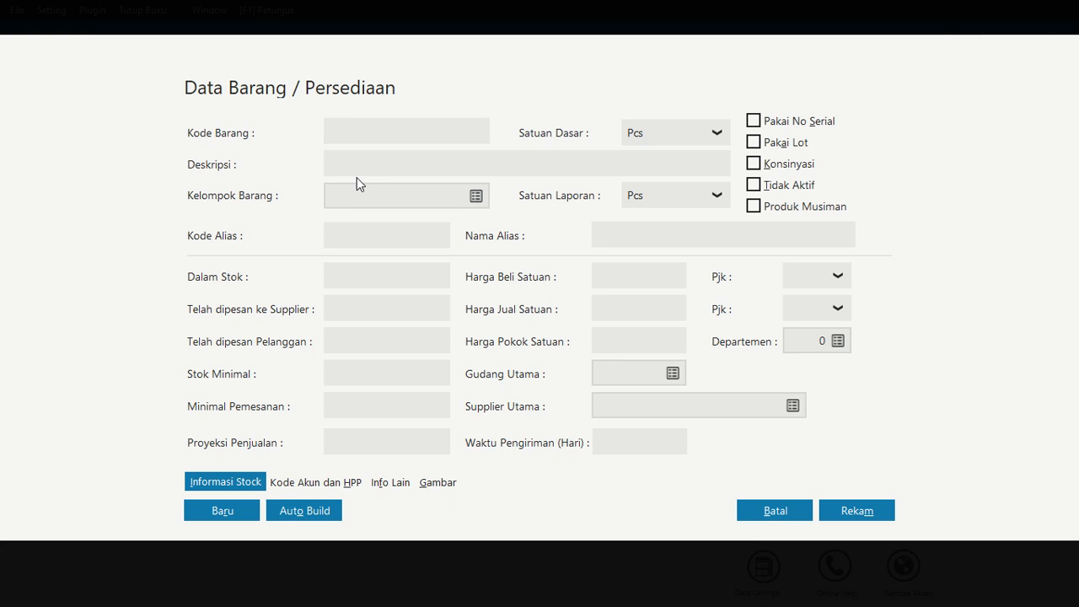
# Add item TP-005 Topi Pria/Wanita in group Persediaan Topi and save it
pyautogui.write('TP-005')
pyautogui.click(377, 169)
pyautogui.write('Topi Pria')
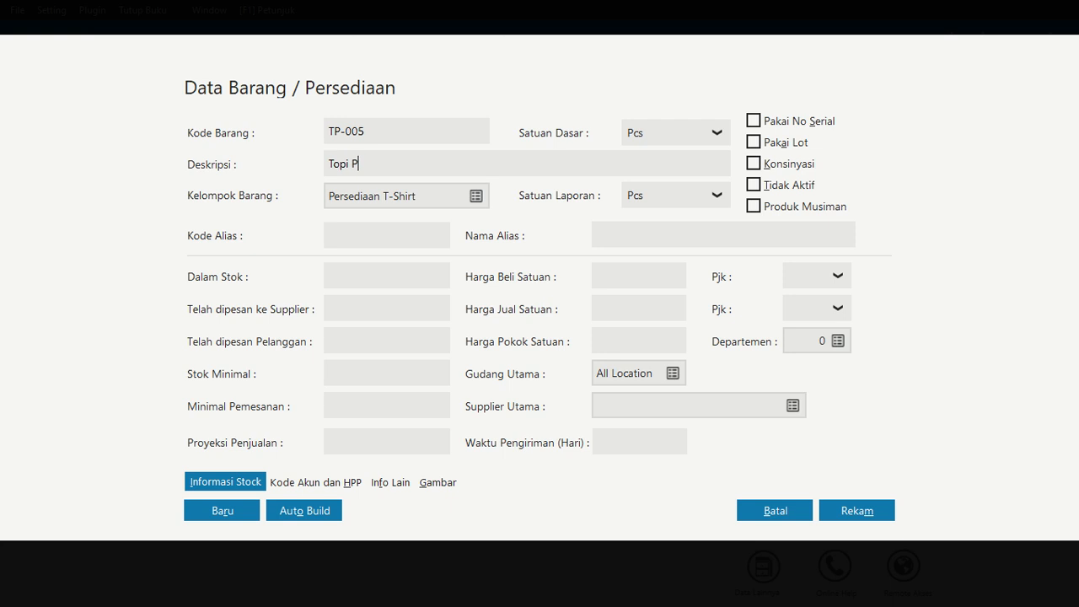
pyautogui.write('/Wanita')
pyautogui.click(477, 196)
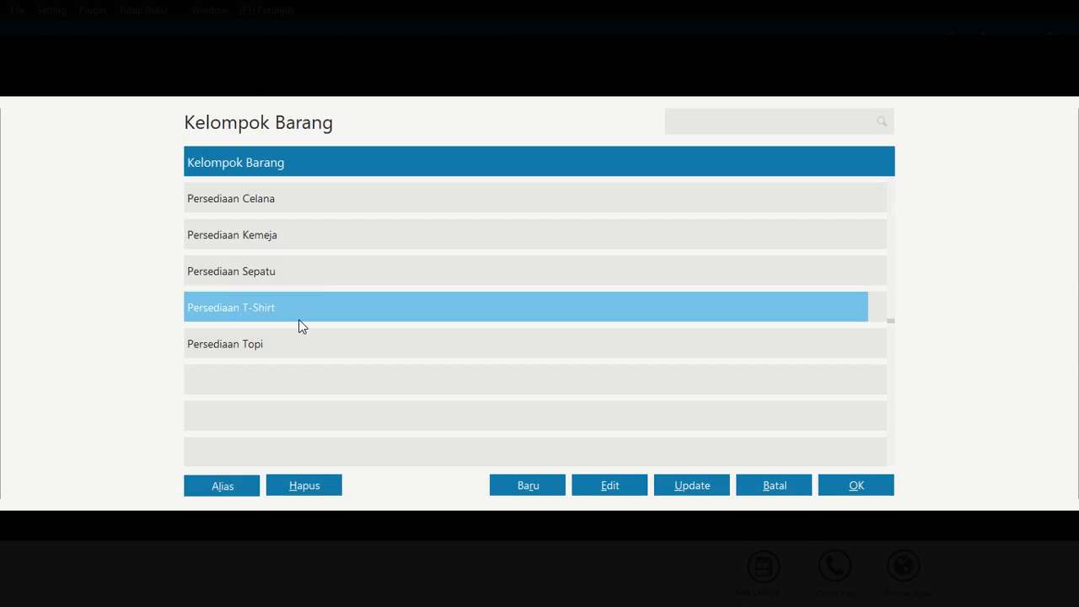
pyautogui.click(289, 344)
pyautogui.click(857, 488)
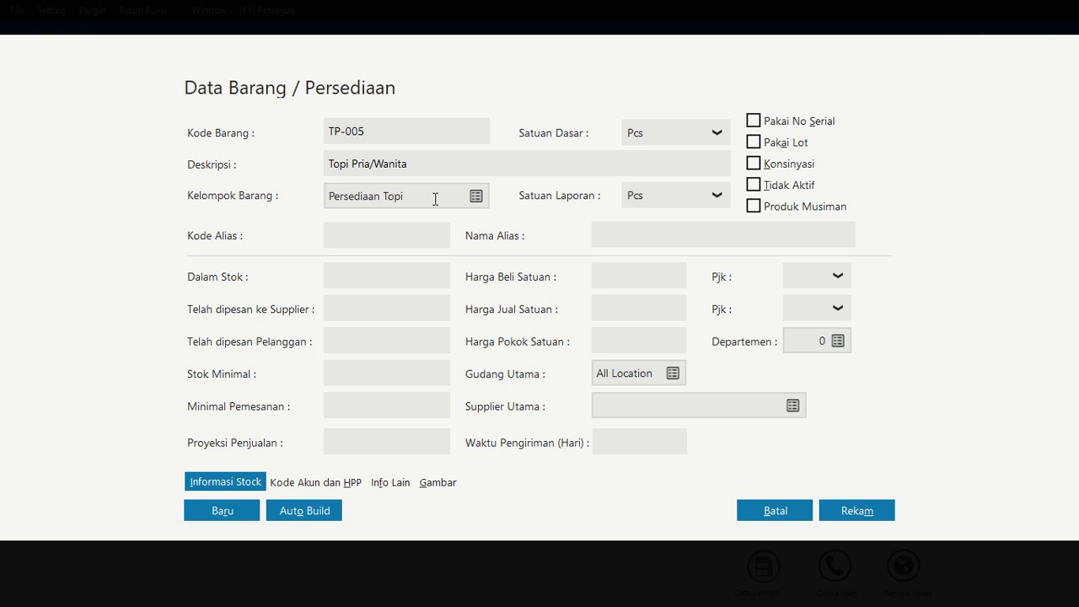
pyautogui.click(233, 516)
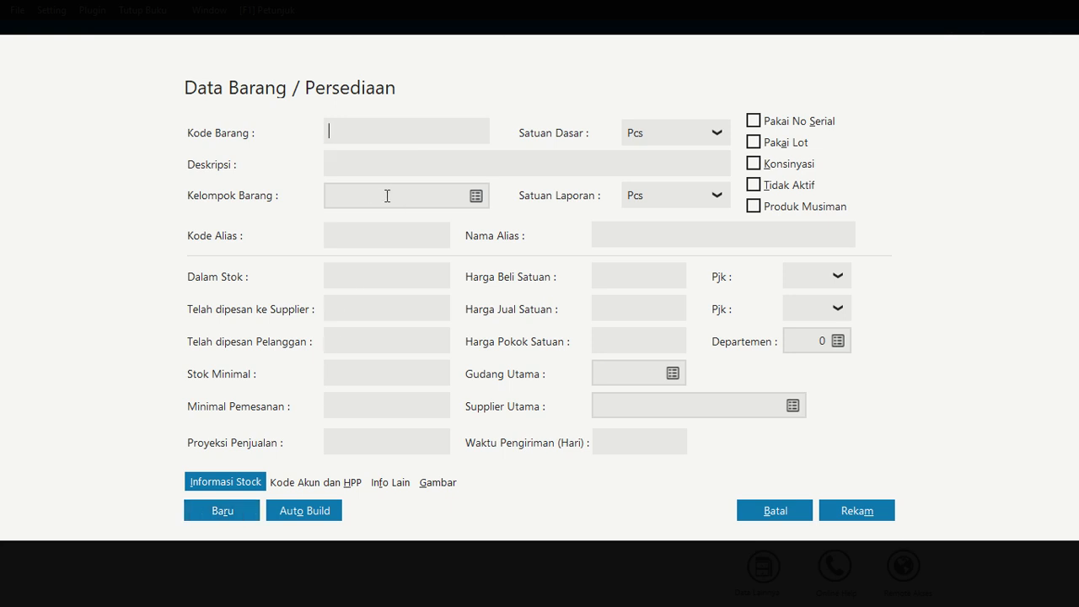
# Add item CL-006 Celana Wanita in group Persediaan Celana and save it
pyautogui.write('CL-006')
pyautogui.click(434, 161)
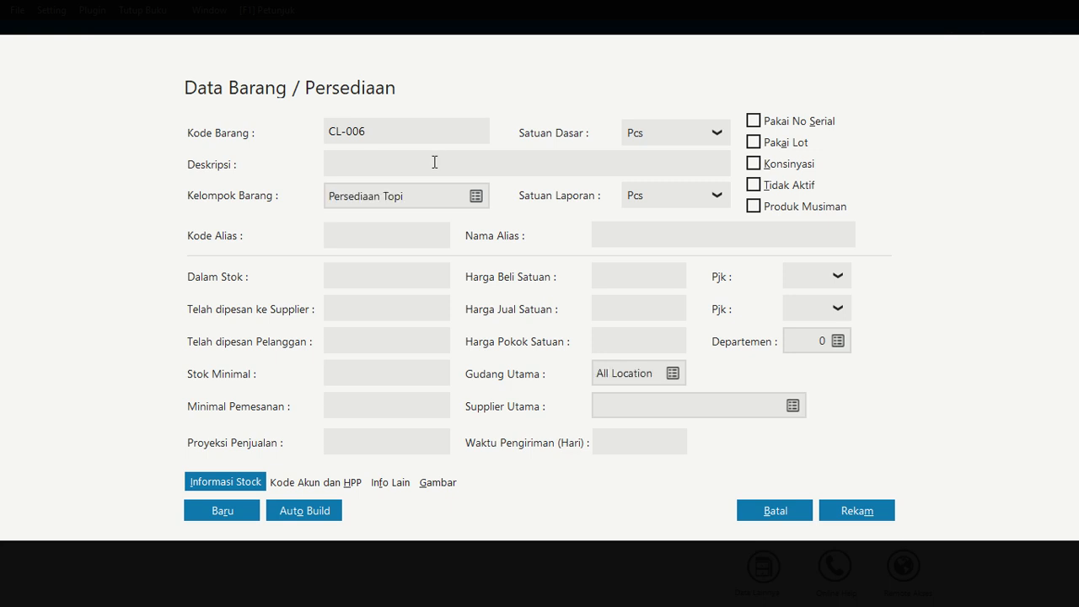
pyautogui.write('Celana Wanita')
pyautogui.click(476, 198)
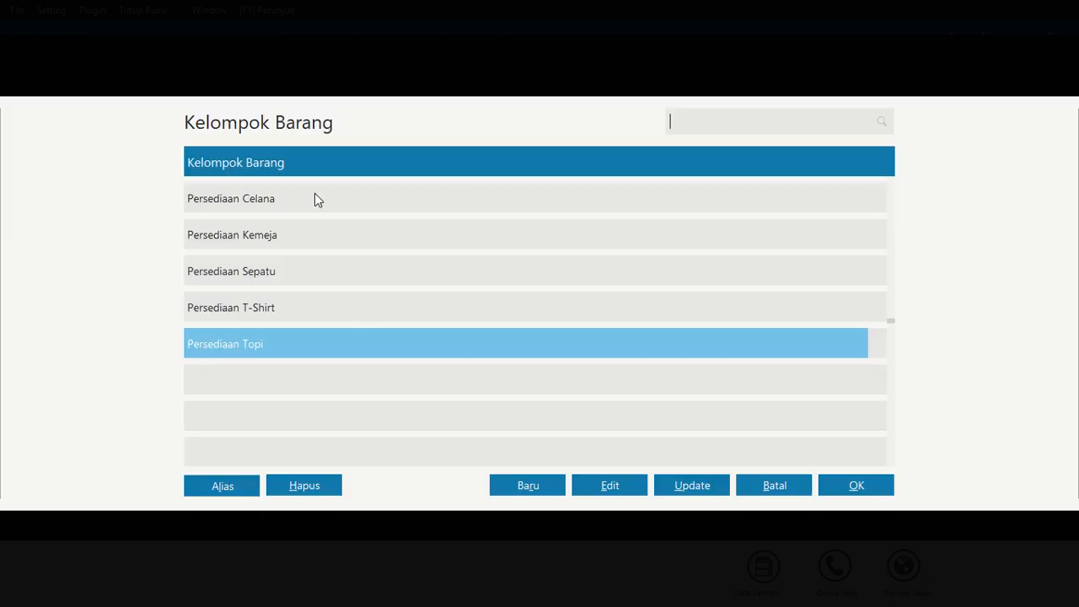
pyautogui.click(318, 199)
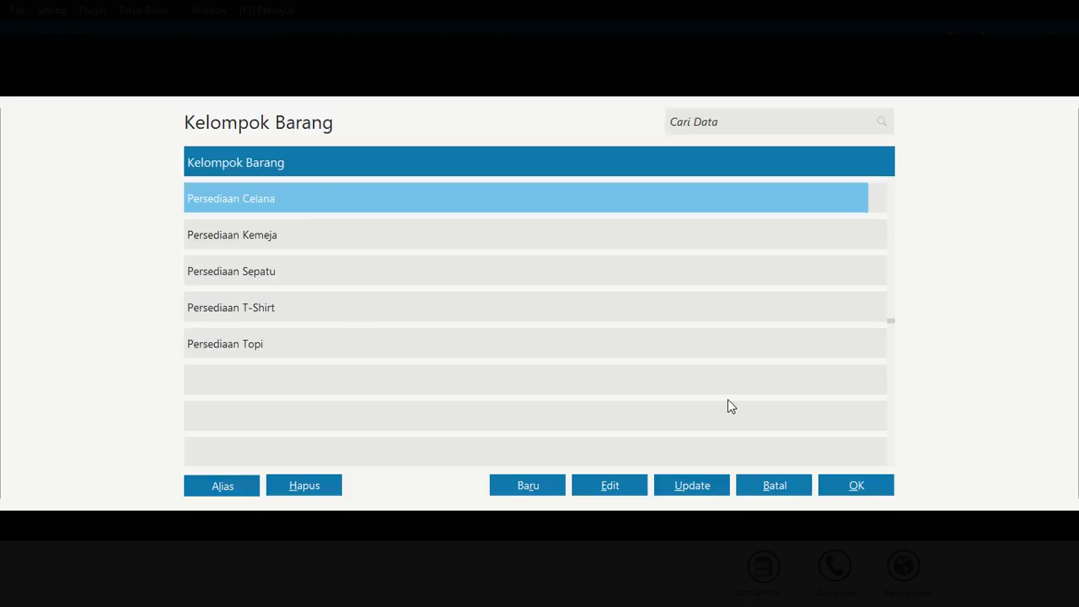
pyautogui.click(854, 493)
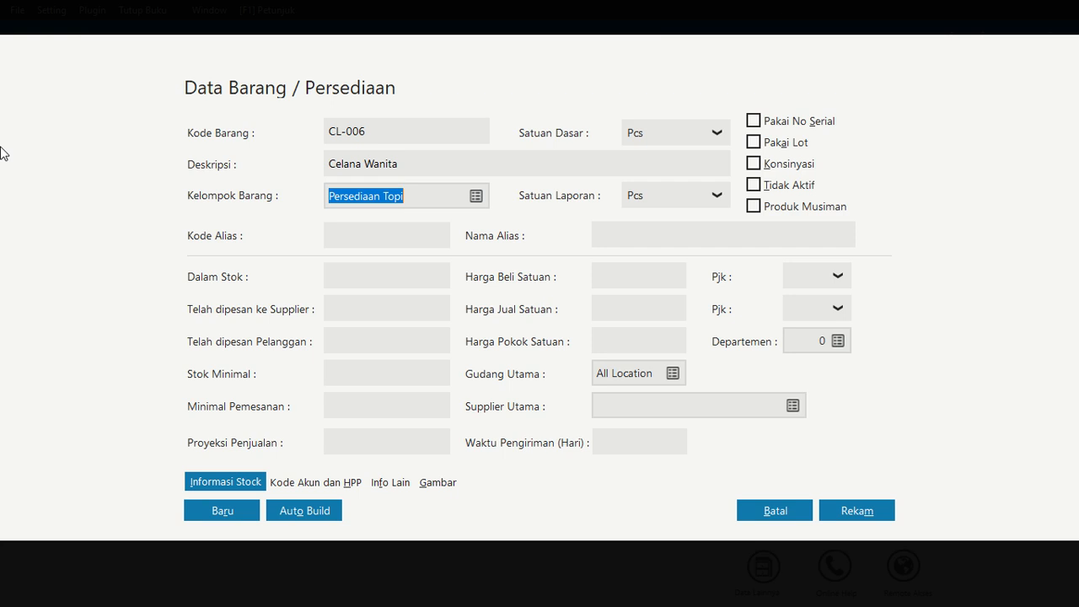
pyautogui.click(223, 510)
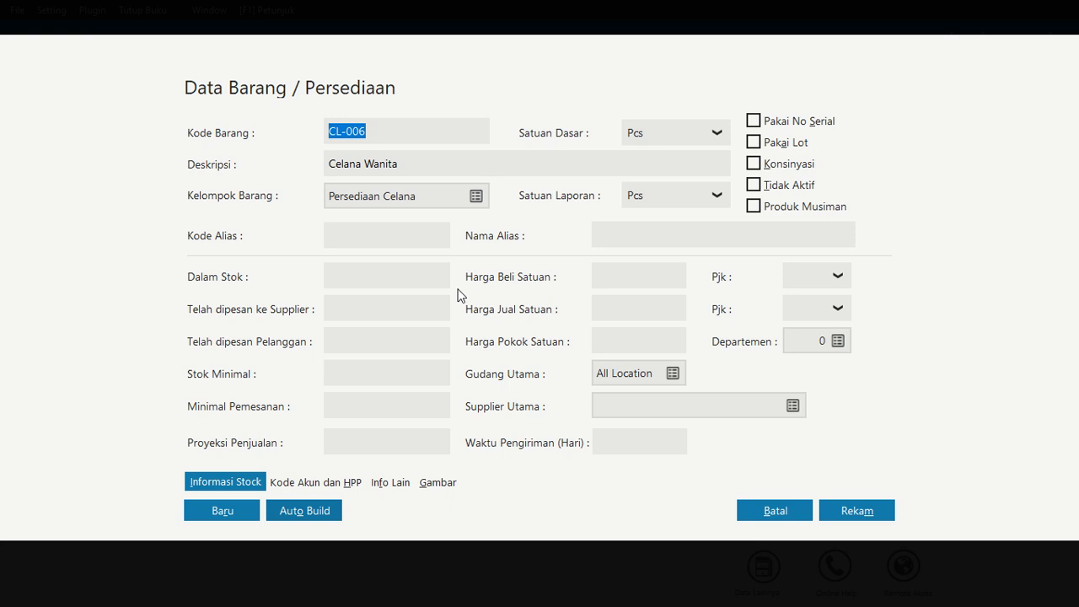
# Add item CL-007 Celana Pria in group Persediaan Celana and save it
pyautogui.write('CL')
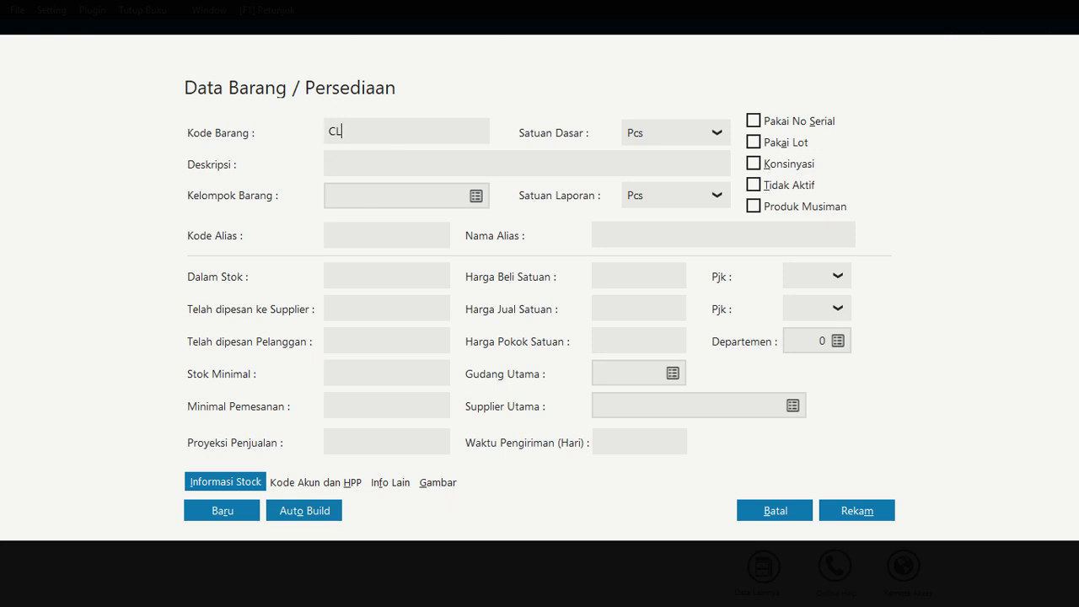
pyautogui.write('-007')
pyautogui.click(424, 161)
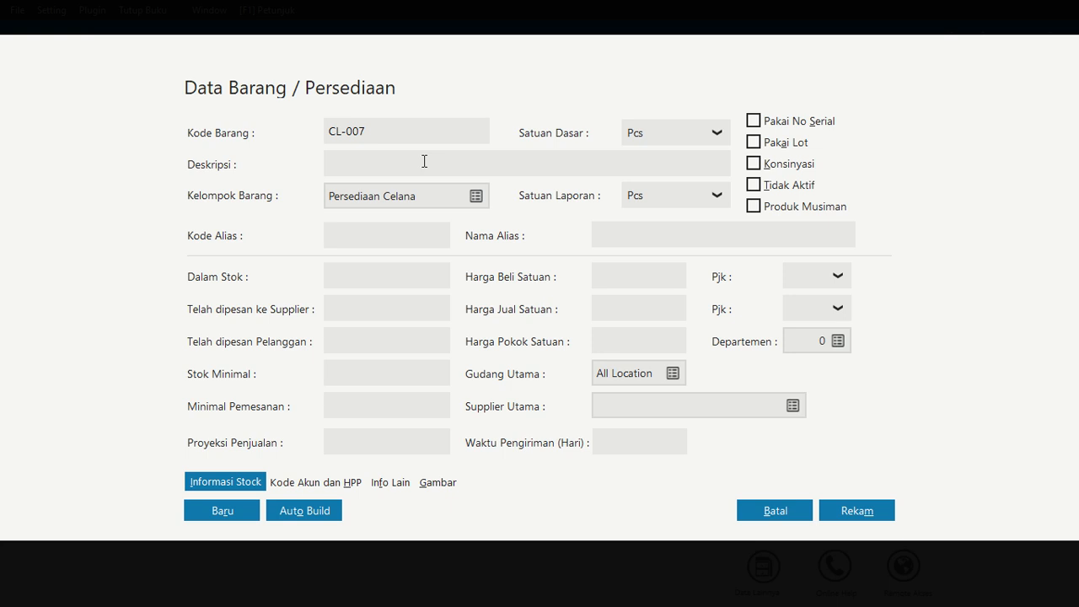
pyautogui.write('Celana Pria')
pyautogui.click(228, 510)
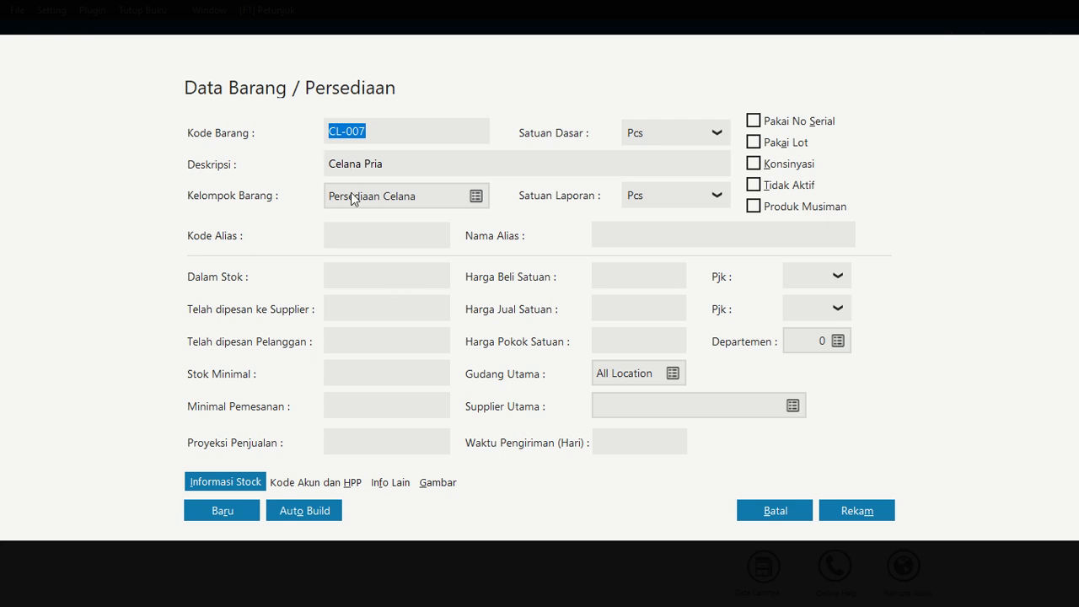
pyautogui.hotkey('alt', 'r')
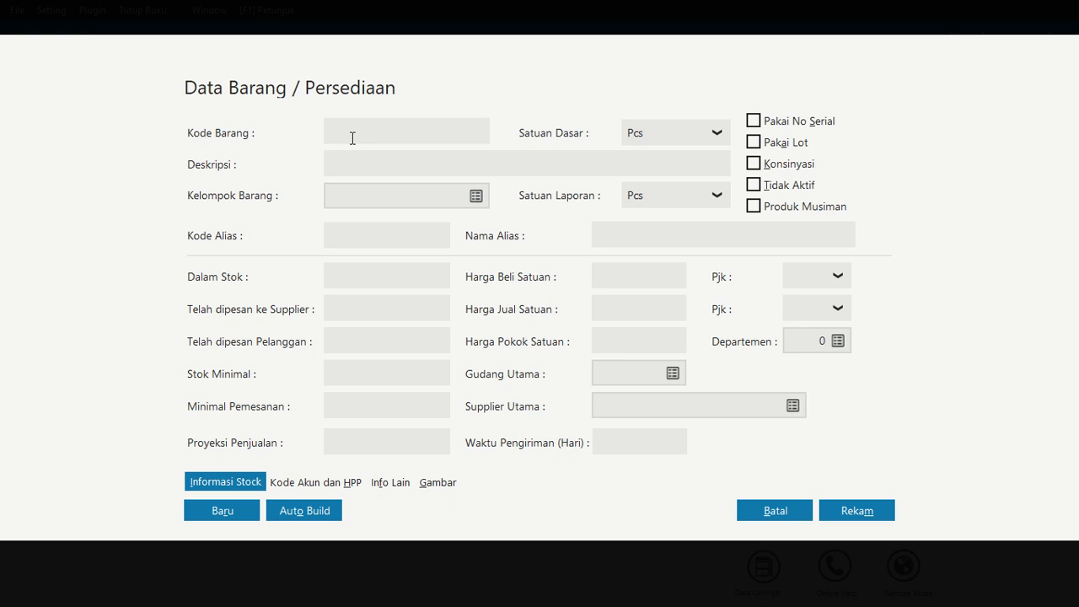
# Add item SP-008 Sepatu Wanita in group Persediaan Sepatu and save it
pyautogui.write('SP-008')
pyautogui.click(397, 164)
pyautogui.write('Sepatu Wa')
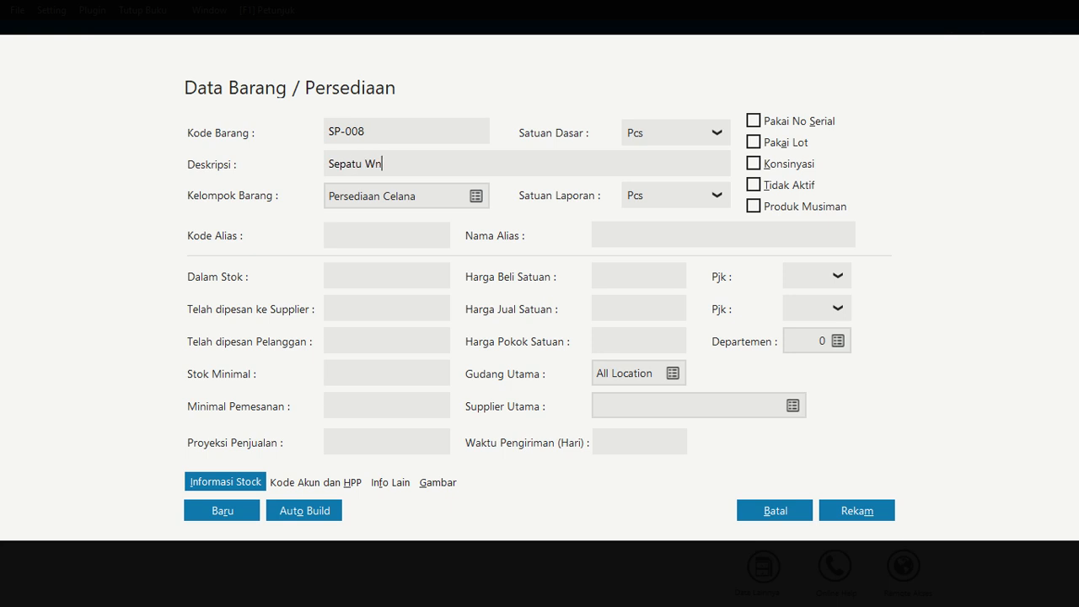
pyautogui.write('nita')
pyautogui.click(476, 201)
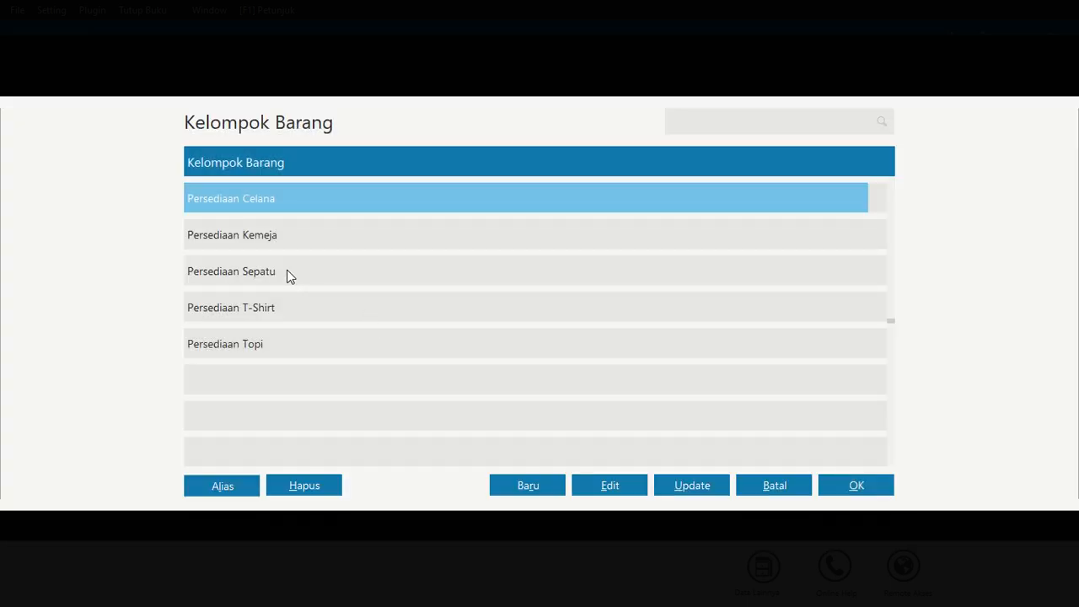
pyautogui.click(286, 272)
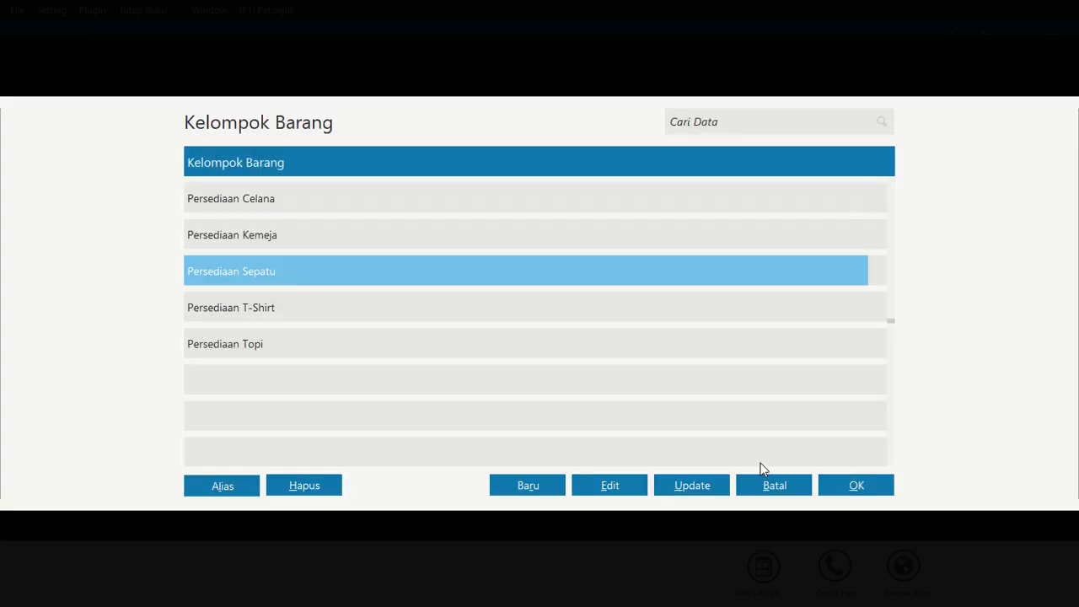
pyautogui.click(838, 486)
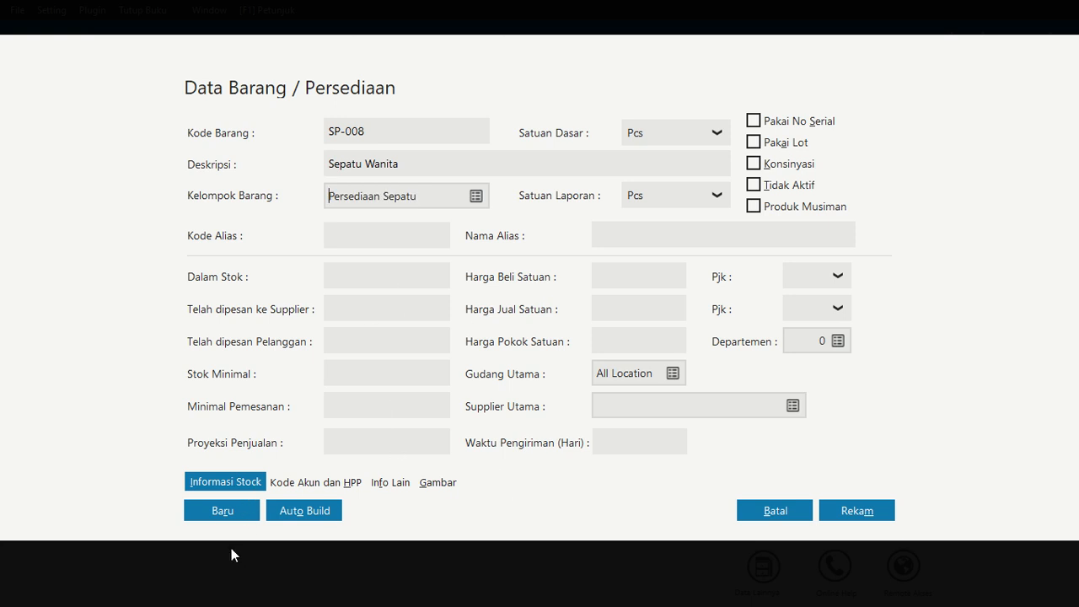
pyautogui.click(233, 510)
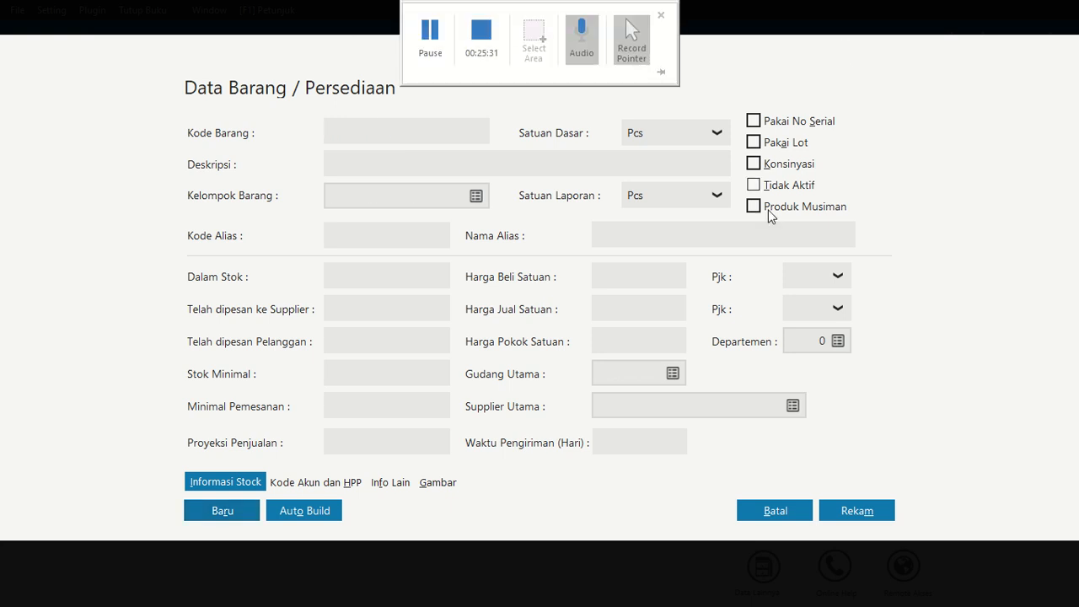
# Add item SP-009 Sepatu Pria in group Persediaan Sepatu and save it
pyautogui.click(401, 139)
pyautogui.write('SP-009')
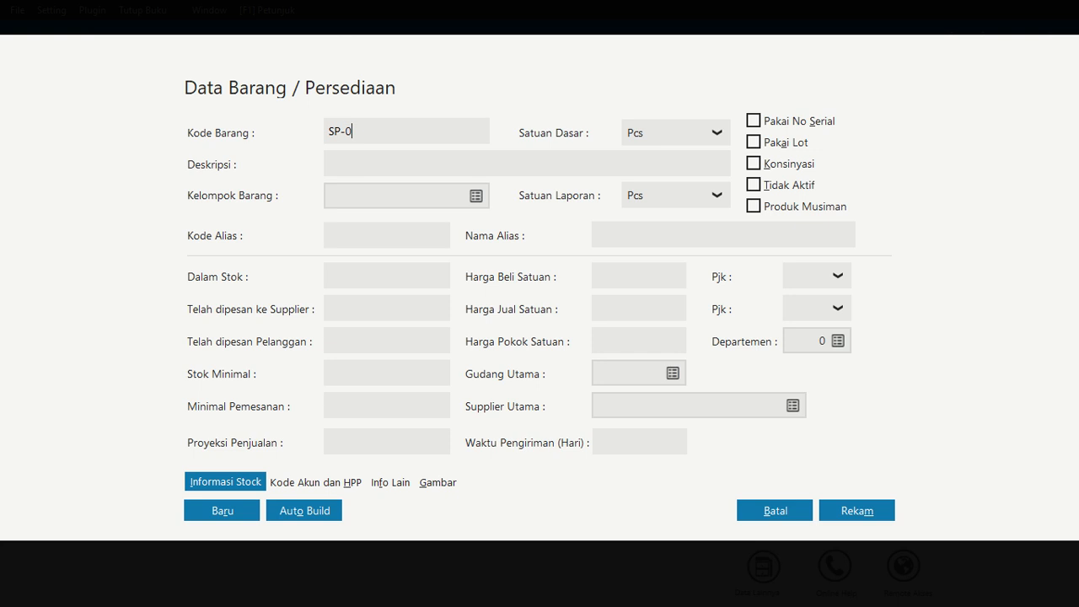
pyautogui.click(405, 156)
pyautogui.write('Sepatu PRia')
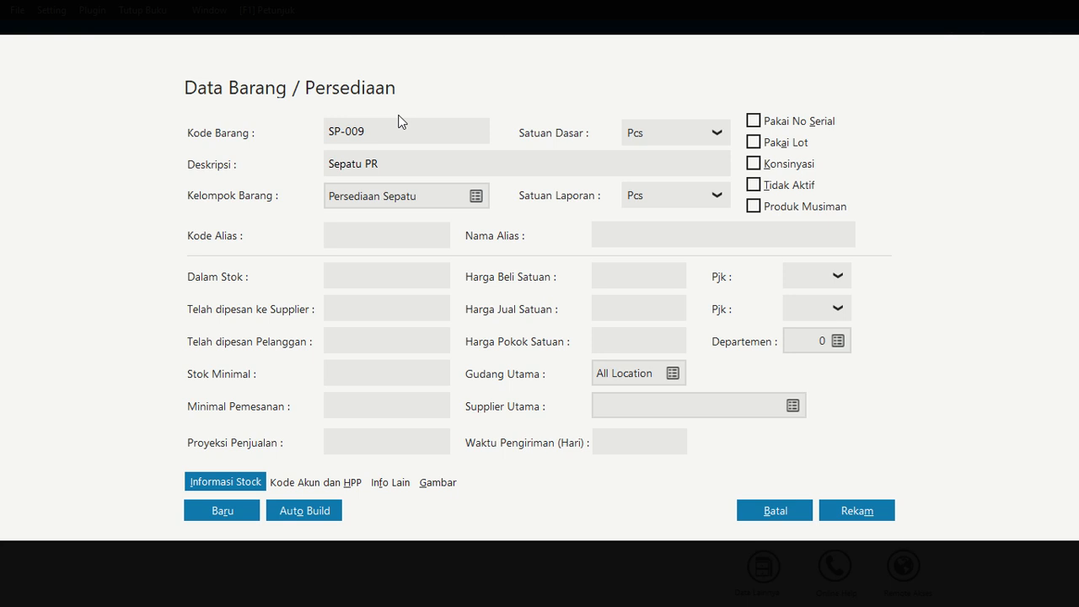
pyautogui.press('BackSpace')
pyautogui.write('pria')
pyautogui.click(878, 510)
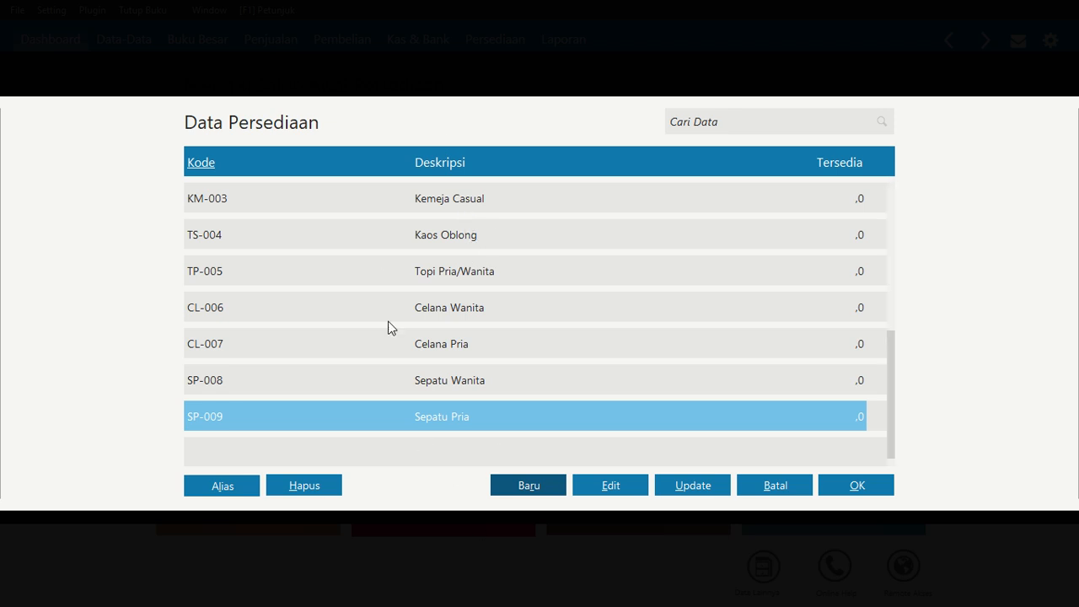
# Review the list of inventory items to check all entered codes and descriptions
pyautogui.scroll(4, 530, 376)
pyautogui.scroll(4, 530, 376)
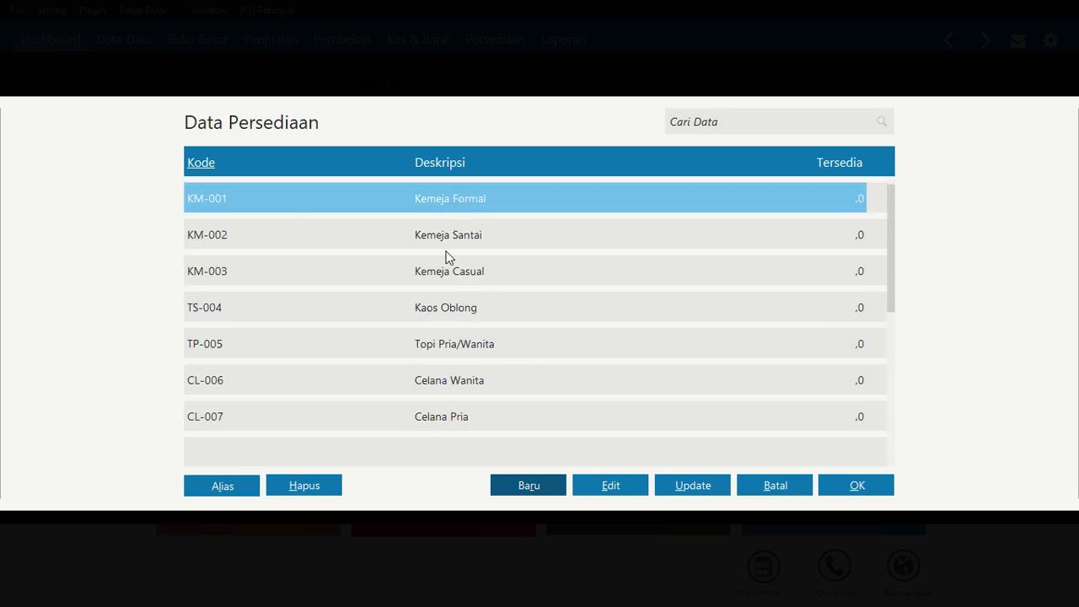
pyautogui.press('Tab')
pyautogui.press('Tab')
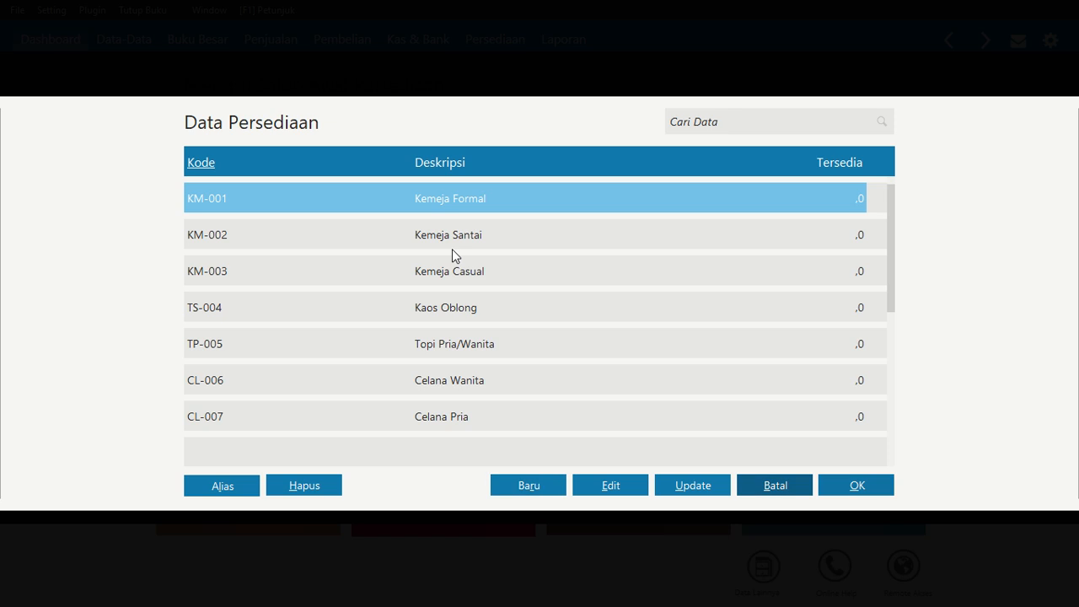
pyautogui.click(478, 232)
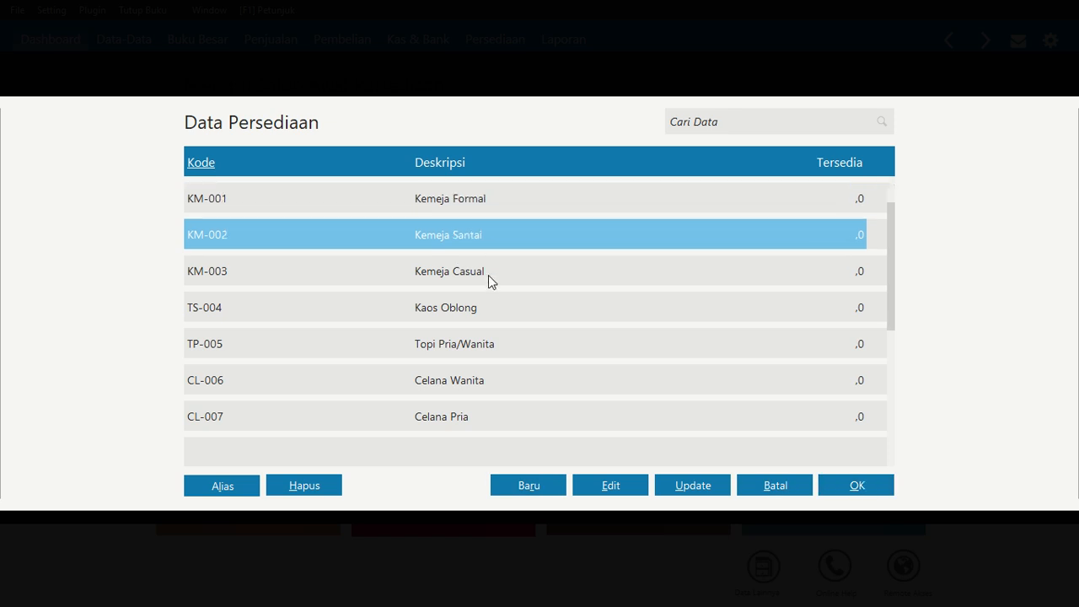
pyautogui.click(498, 318)
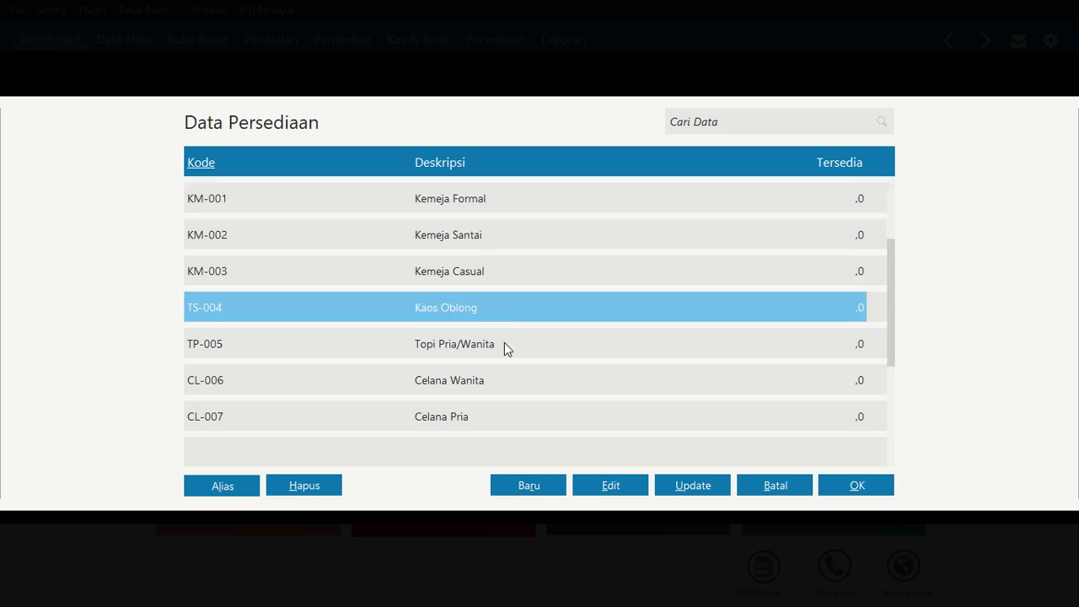
pyautogui.click(504, 344)
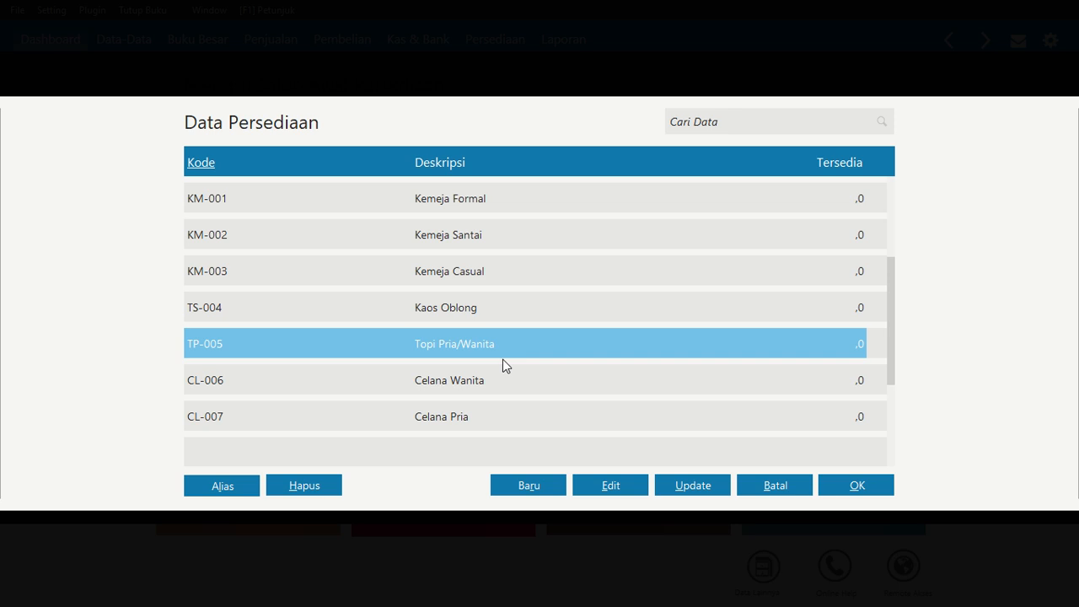
pyautogui.click(504, 385)
pyautogui.click(497, 415)
pyautogui.scroll(-2, 497, 415)
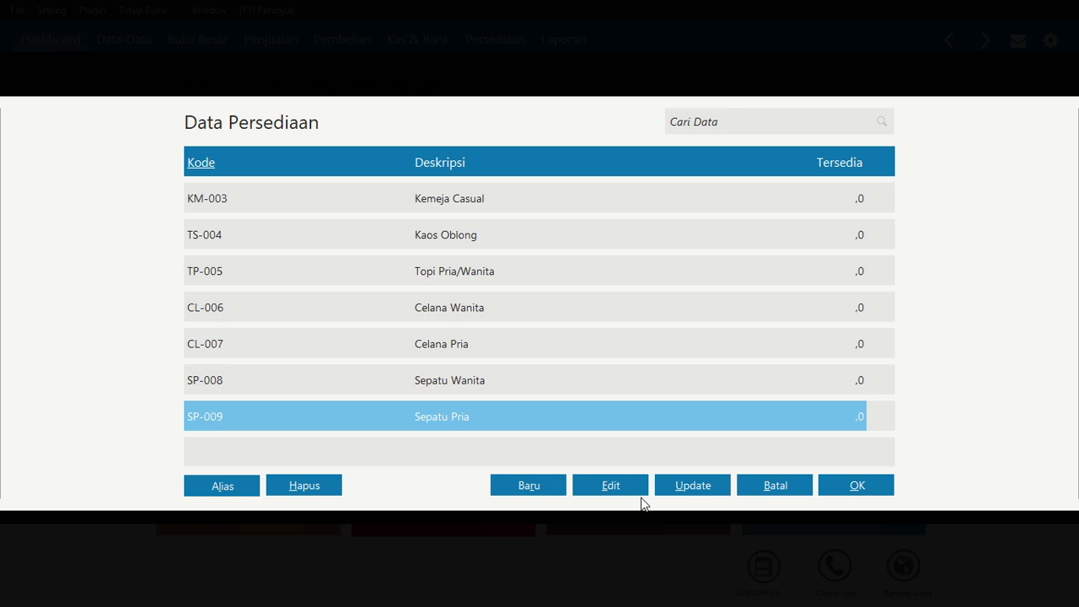
pyautogui.scroll(8, 541, 291)
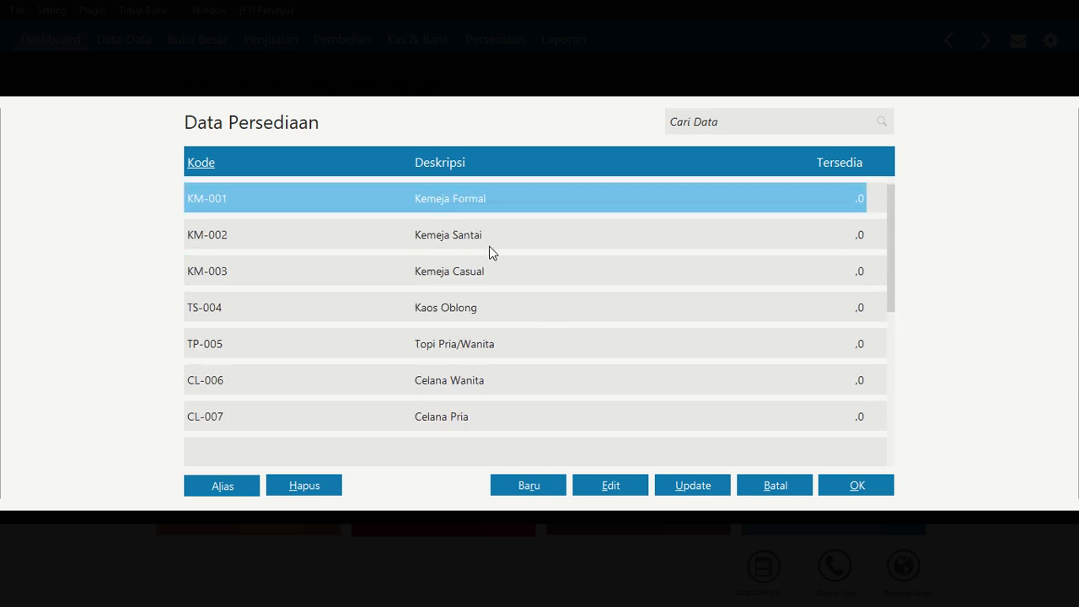
# Enter the opening inventory balance for KM-001 at Head Quarter: 20 units at 300.000 IDR each, and save
pyautogui.click(878, 486)
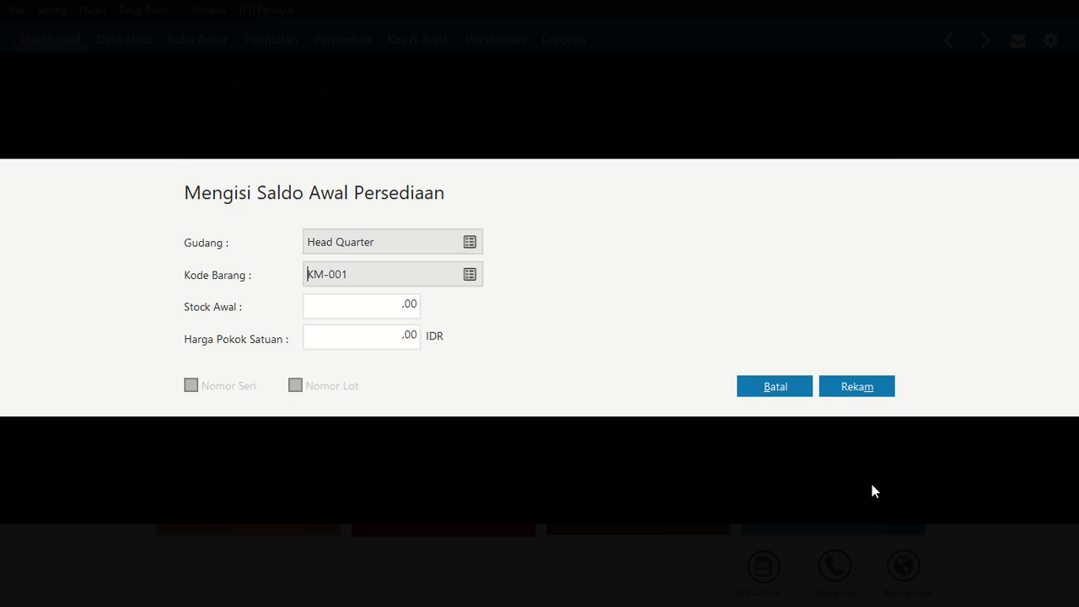
pyautogui.click(393, 306)
pyautogui.write('20')
pyautogui.press('Tab')
pyautogui.write('300000')
pyautogui.press('Tab')
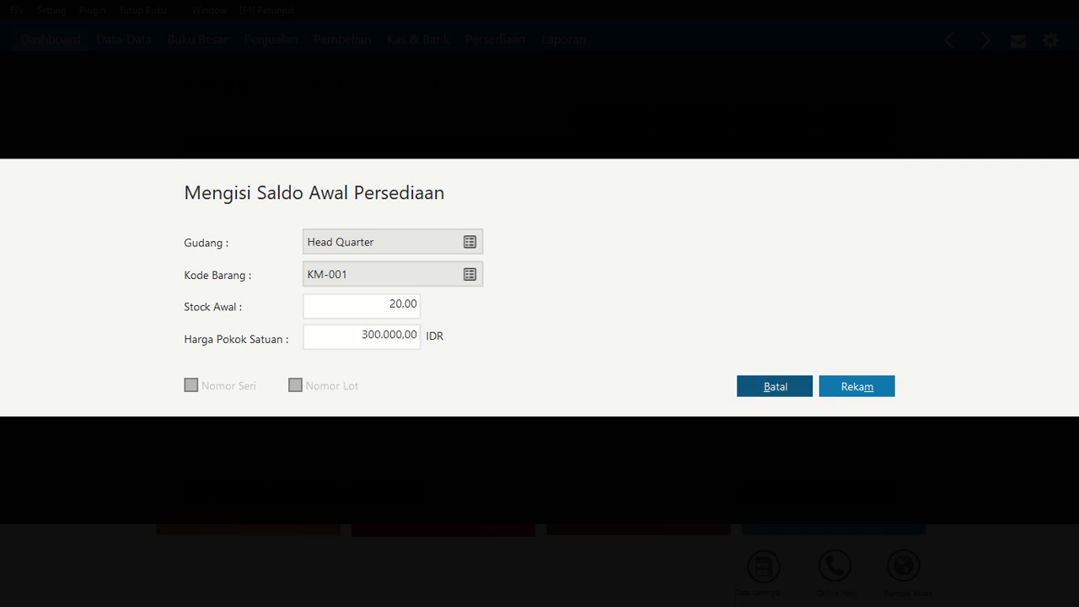
pyautogui.click(878, 389)
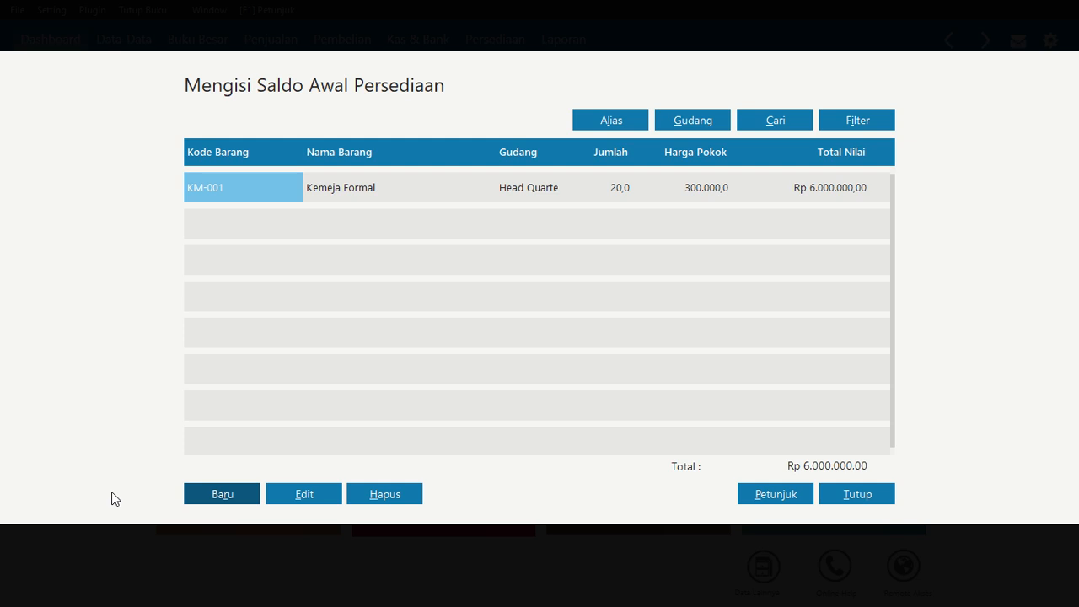
# Add an opening inventory balance for KM-002 at Head Quarter: 20 units at 200.000 IDR each, and save
pyautogui.click(199, 497)
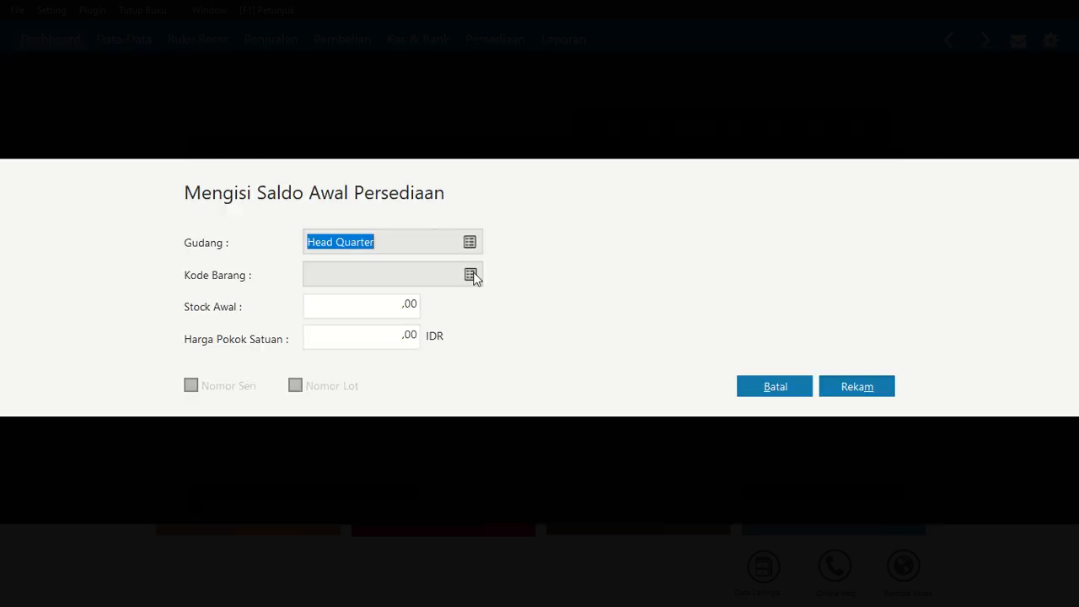
pyautogui.click(469, 279)
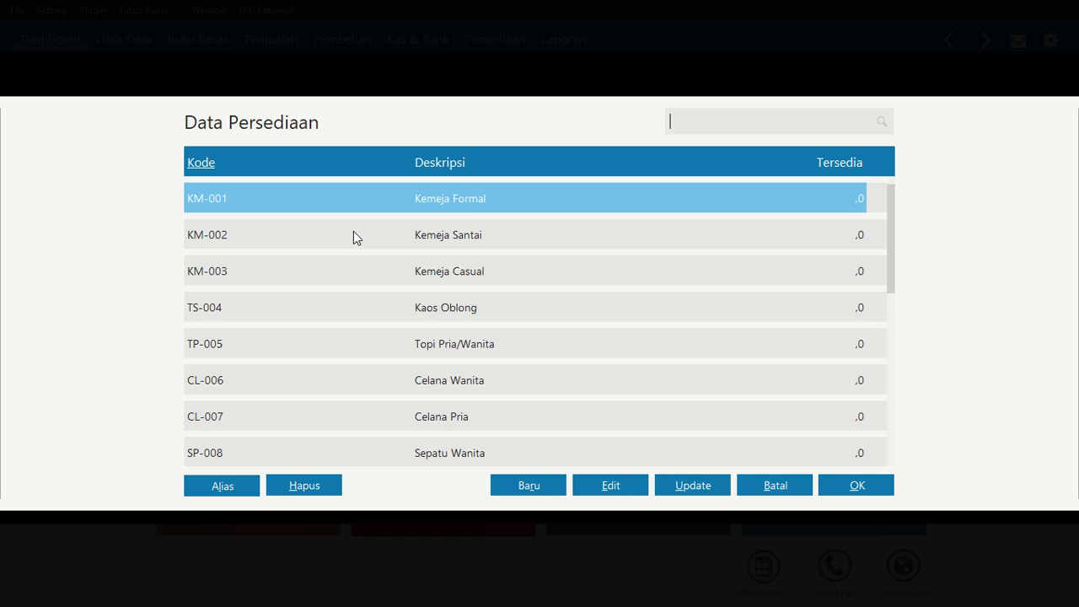
pyautogui.click(427, 243)
pyautogui.click(859, 487)
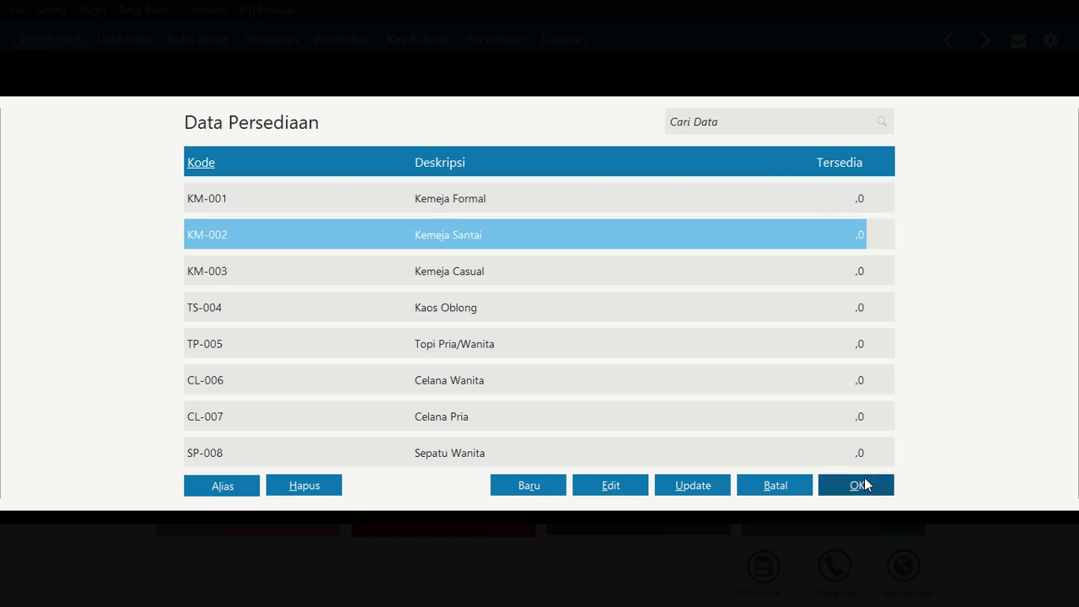
pyautogui.click(385, 310)
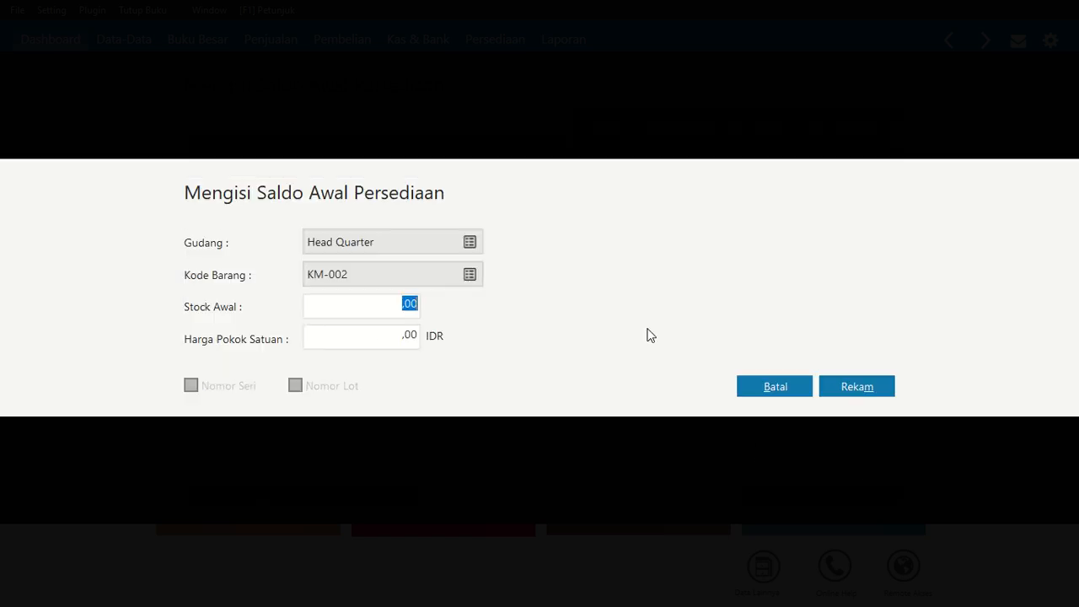
pyautogui.write('20')
pyautogui.press('Tab')
pyautogui.write('200.000')
pyautogui.press('Tab')
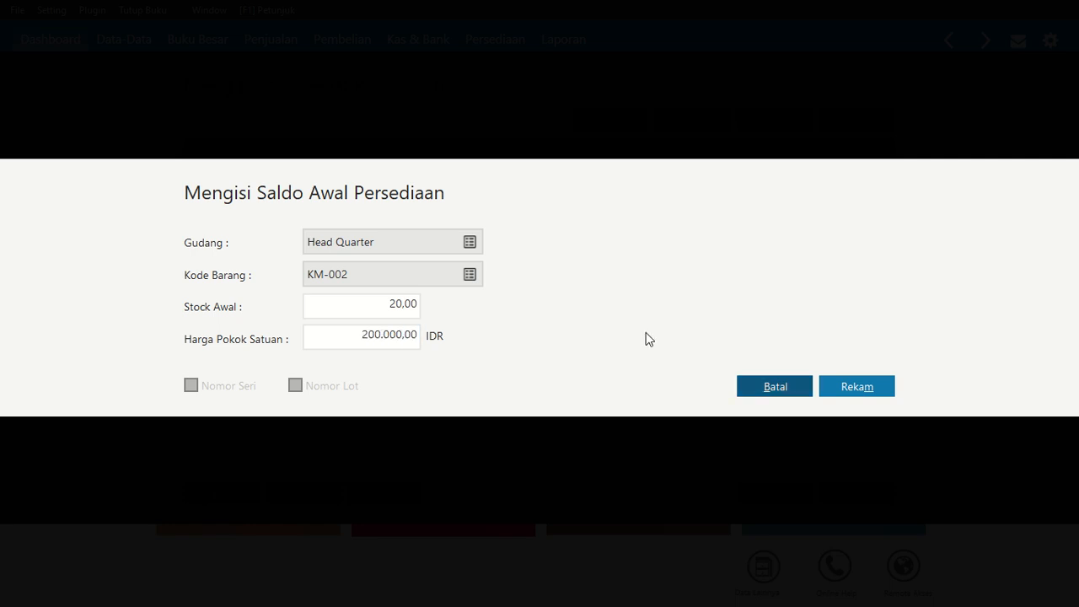
pyautogui.click(853, 388)
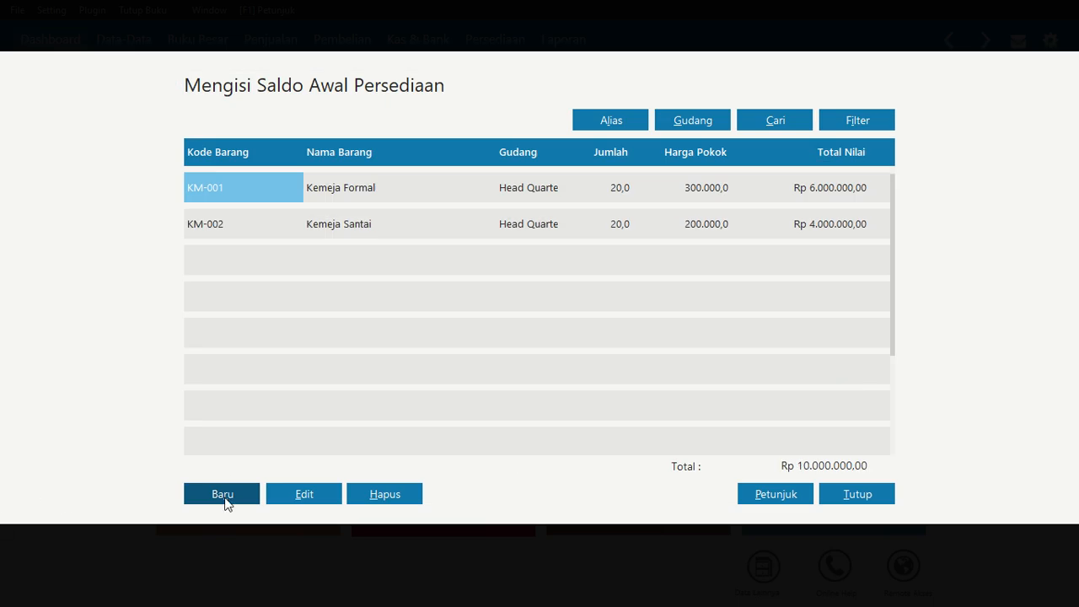
# Add an opening inventory balance for KM-003 at Head Quarter: 25 units at 200.000 IDR each, and save
pyautogui.click(223, 495)
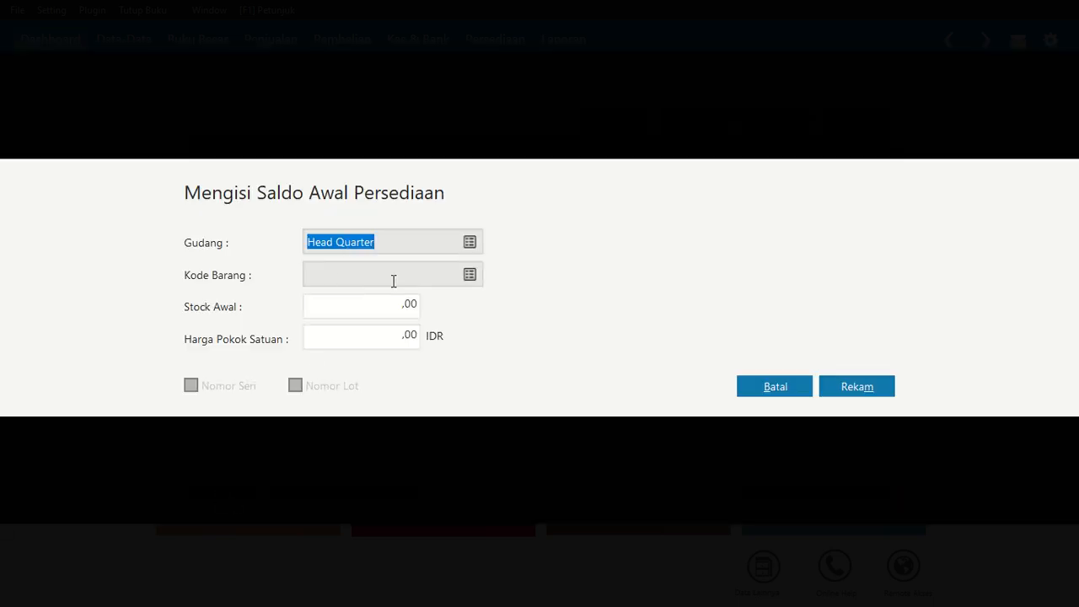
pyautogui.click(468, 276)
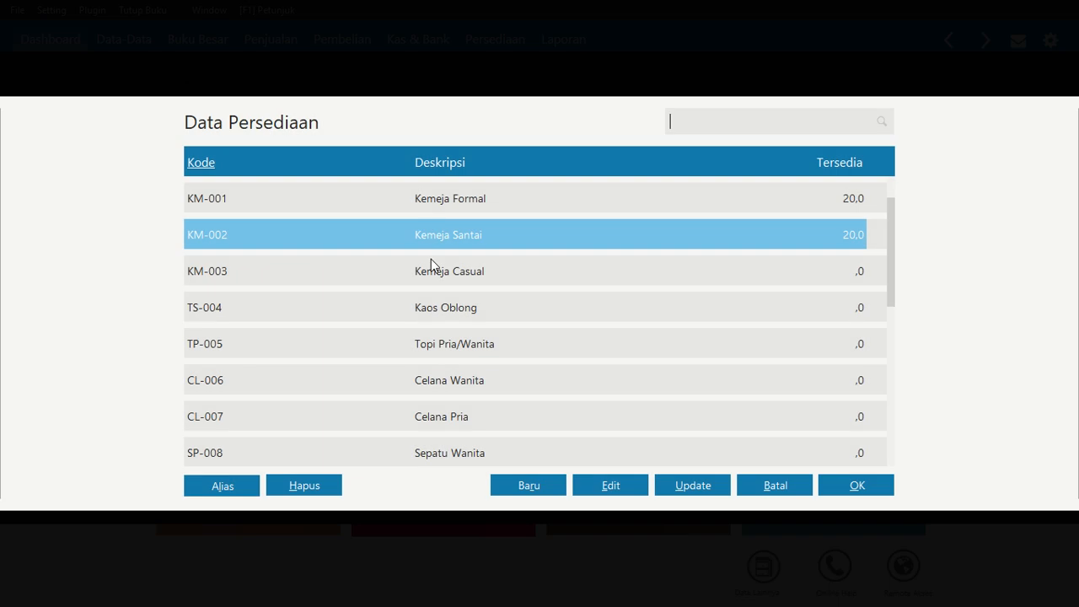
pyautogui.click(426, 271)
pyautogui.click(850, 489)
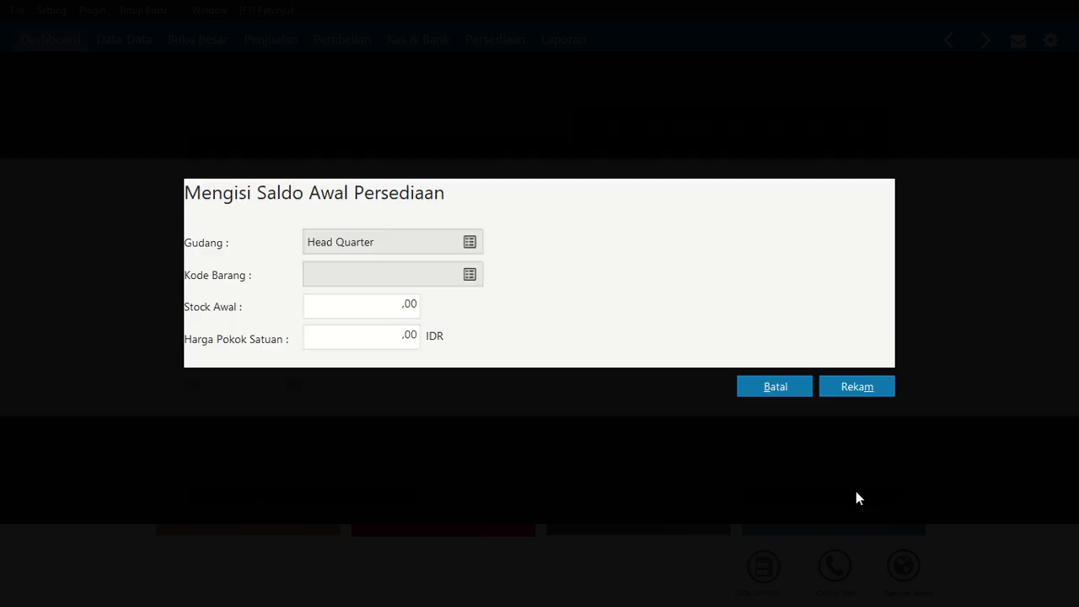
pyautogui.click(385, 310)
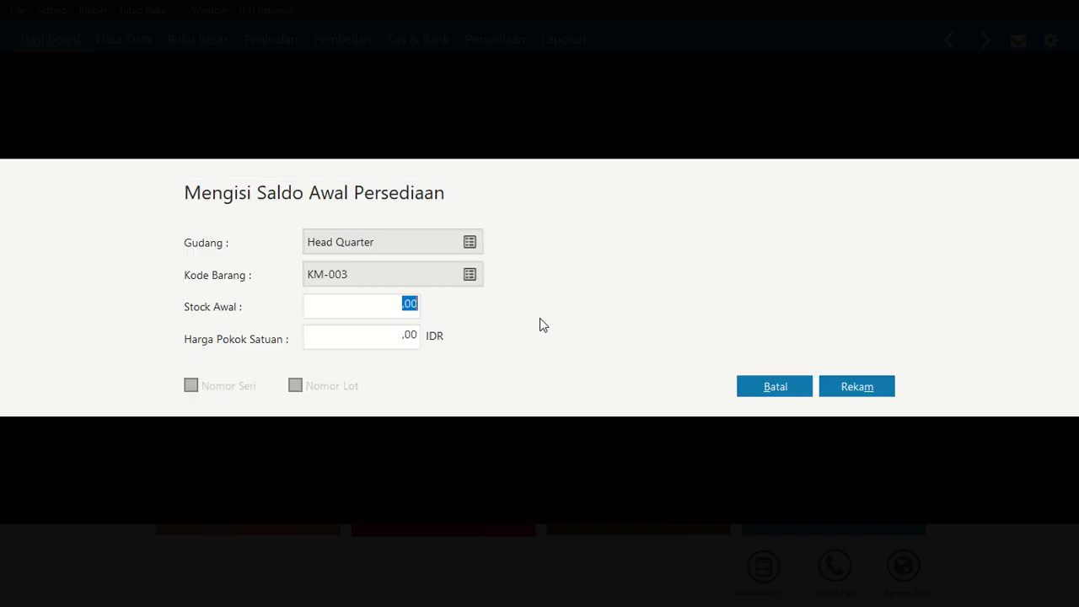
pyautogui.write('25')
pyautogui.press('Tab')
pyautogui.write('1')
pyautogui.write('00')
pyautogui.press('Tab')
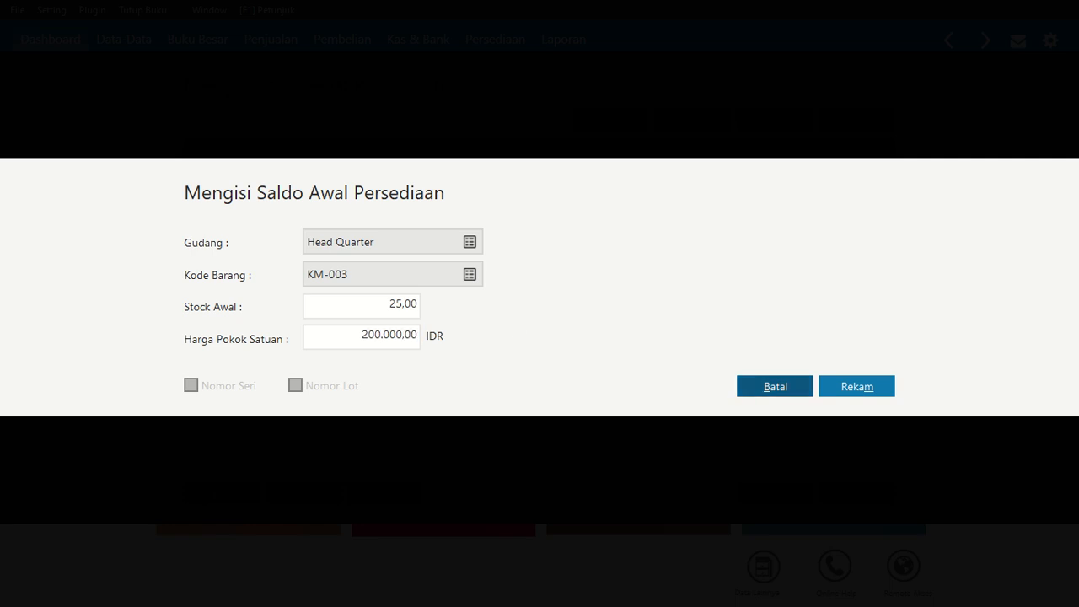
pyautogui.click(884, 388)
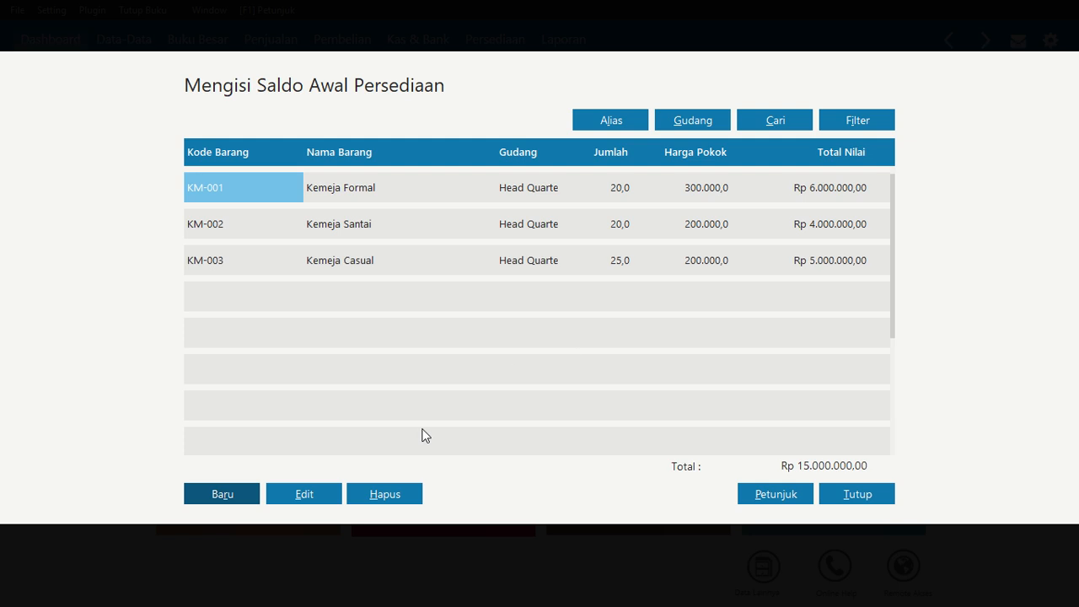
# Add an opening inventory balance for TS-004 at Head Quarter: 100 units at 100.000 IDR each, and save
pyautogui.click(241, 494)
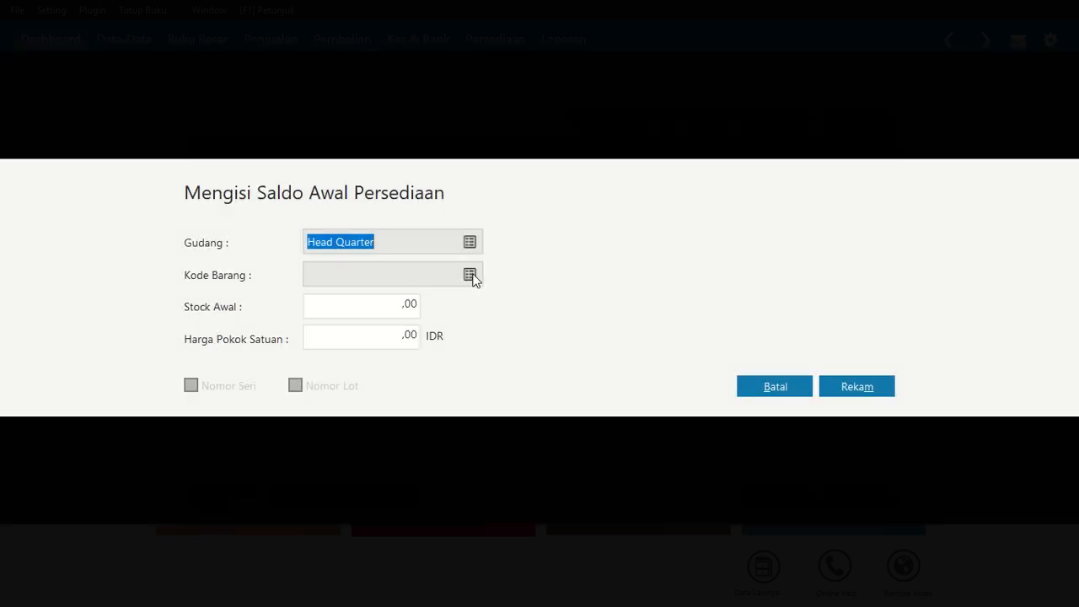
pyautogui.click(469, 276)
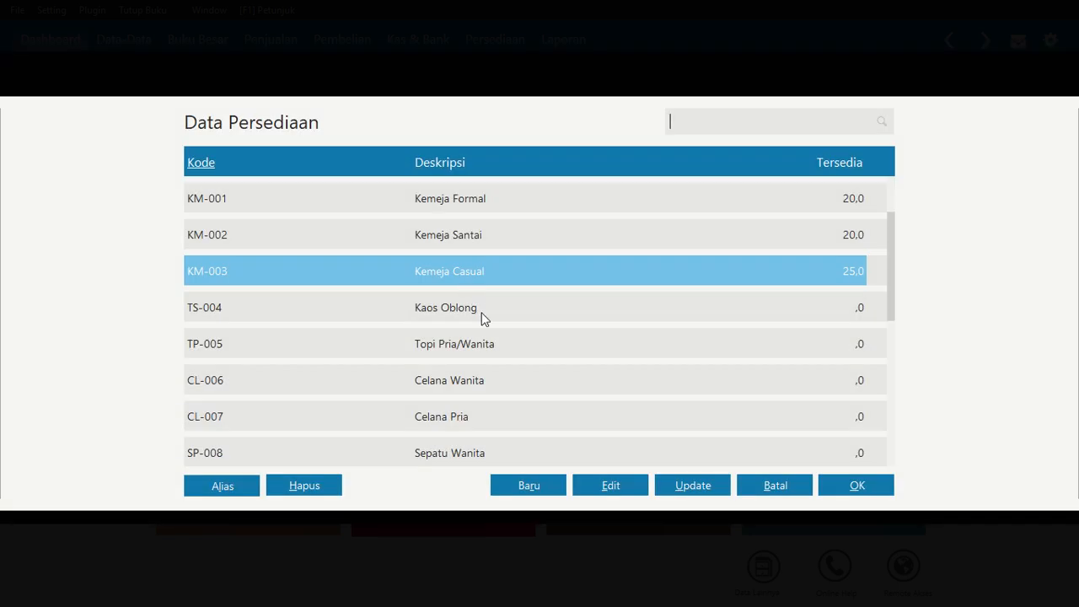
pyautogui.click(484, 319)
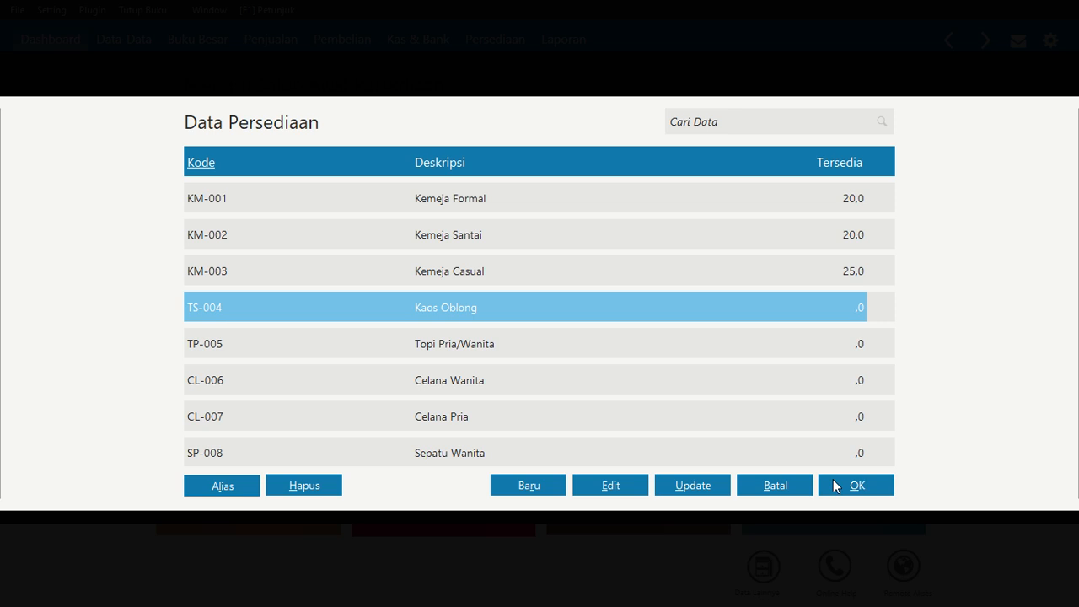
pyautogui.click(833, 482)
pyautogui.click(393, 311)
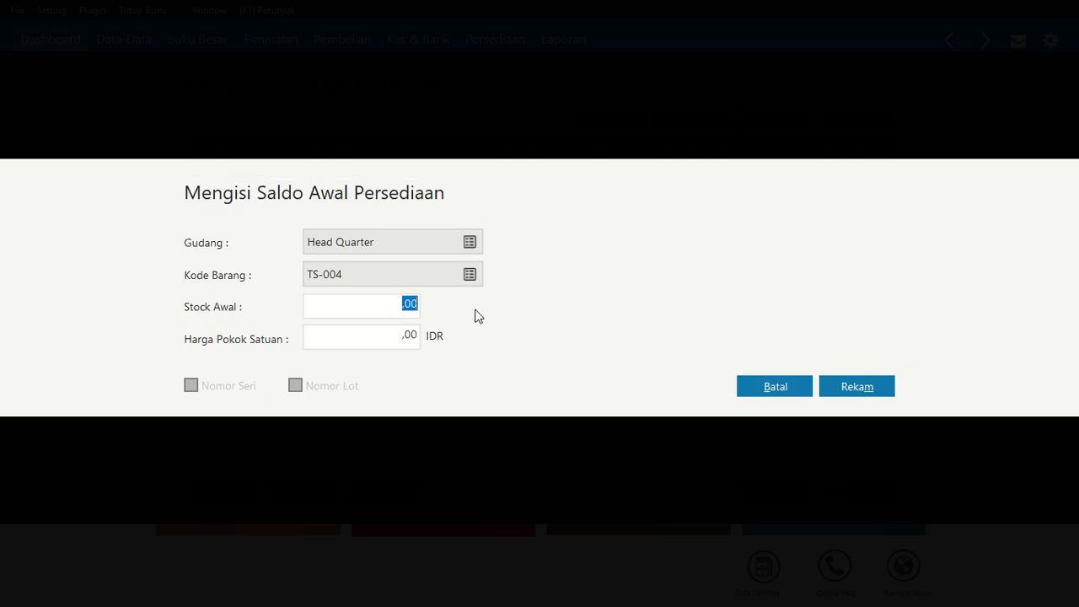
pyautogui.write('10')
pyautogui.press('Tab')
pyautogui.write('100.000')
pyautogui.press('Tab')
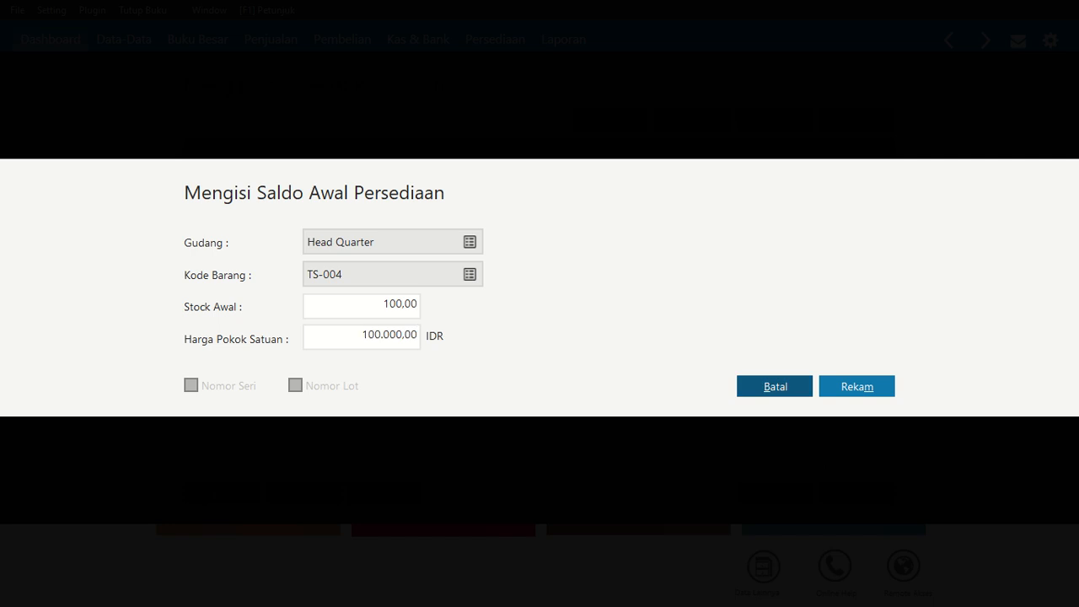
pyautogui.click(857, 387)
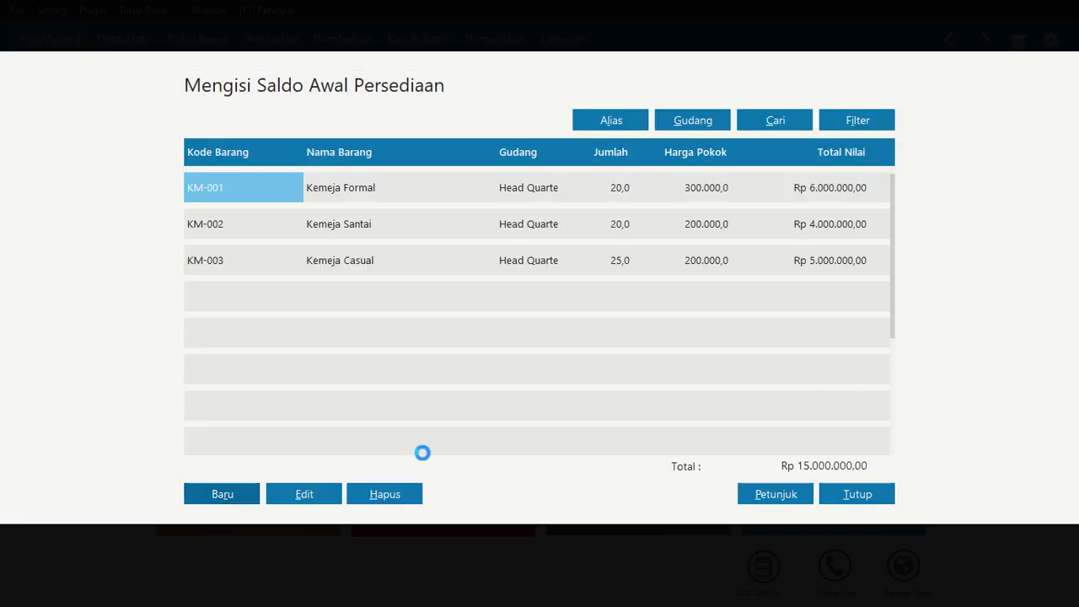
# Add an opening inventory balance for TP-005 at Head Quarter: 50 units at 100.000 IDR each, and save
pyautogui.click(211, 495)
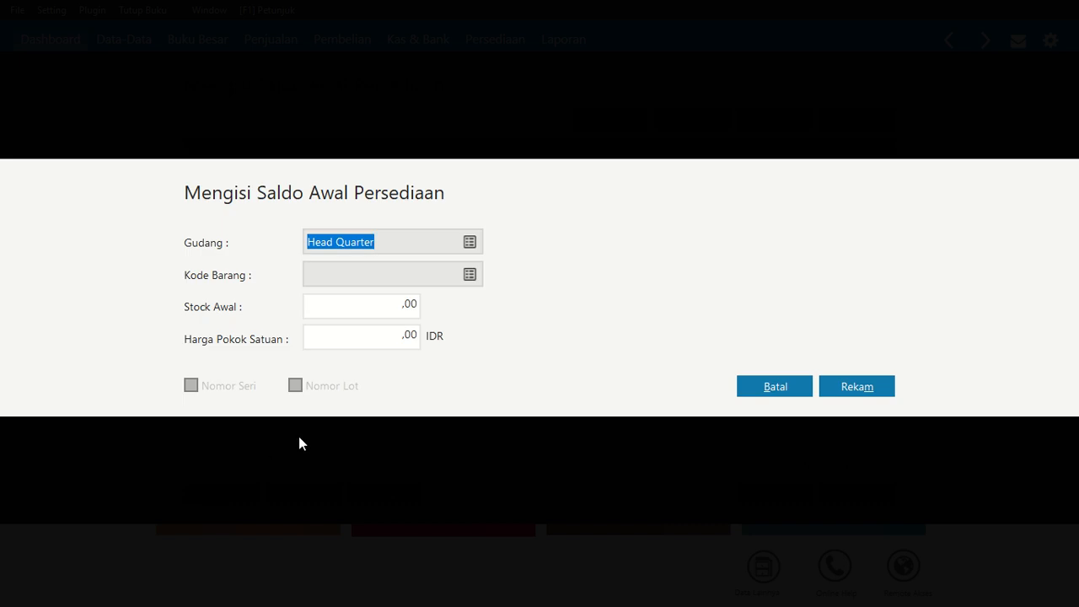
pyautogui.click(469, 274)
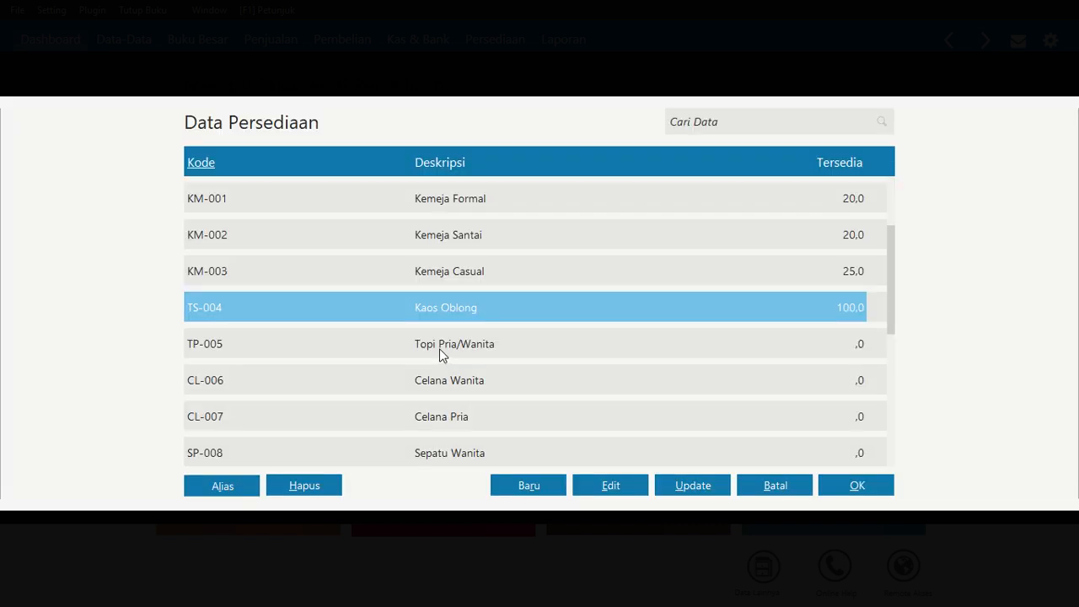
pyautogui.click(439, 346)
pyautogui.click(844, 484)
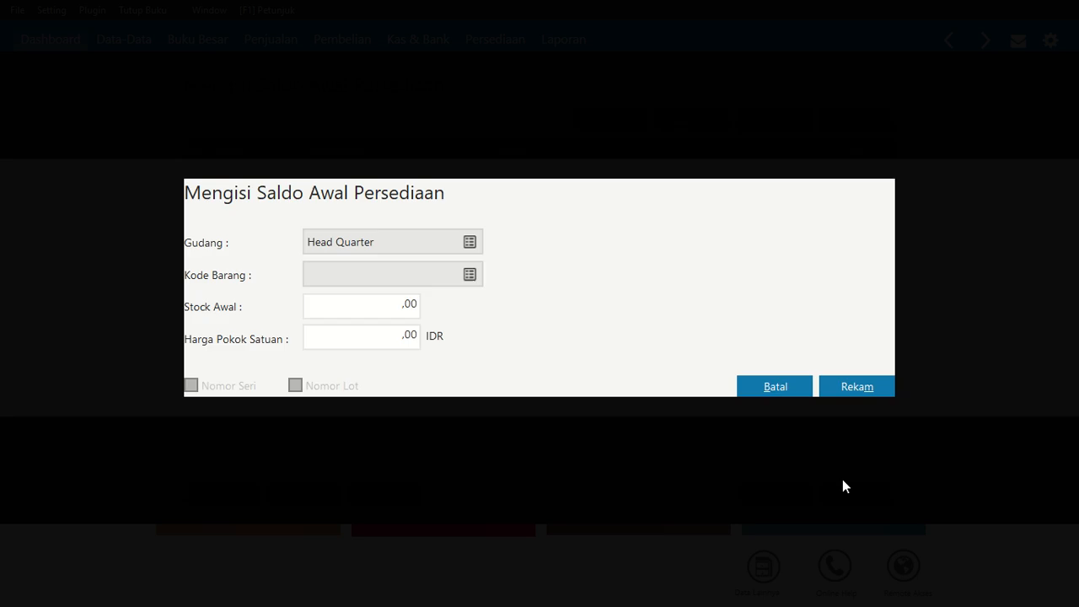
pyautogui.click(405, 304)
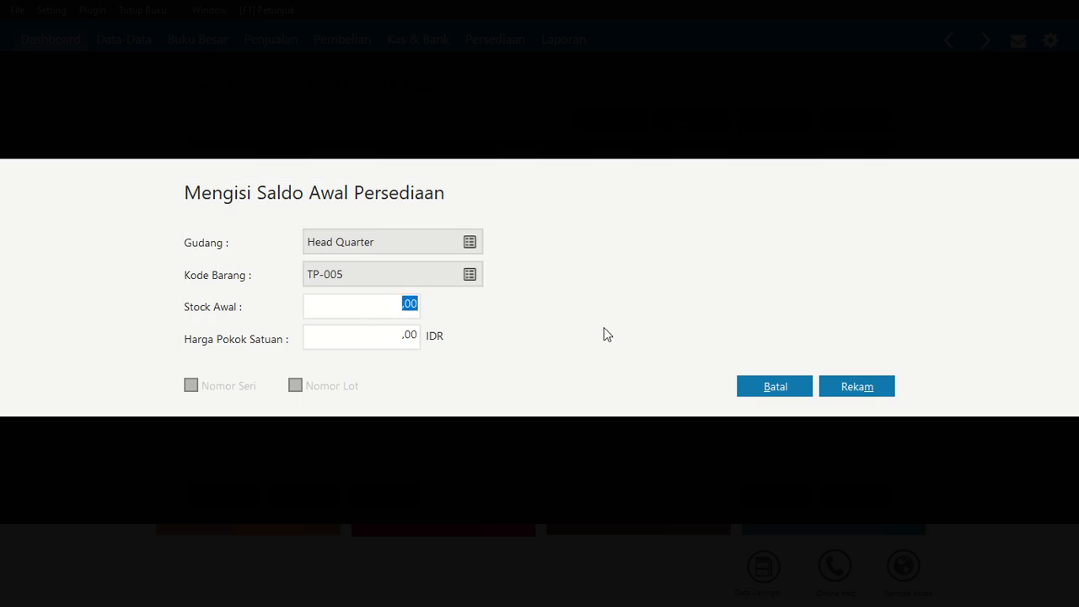
pyautogui.write('50')
pyautogui.press('Tab')
pyautogui.write('100.000')
pyautogui.press('Tab')
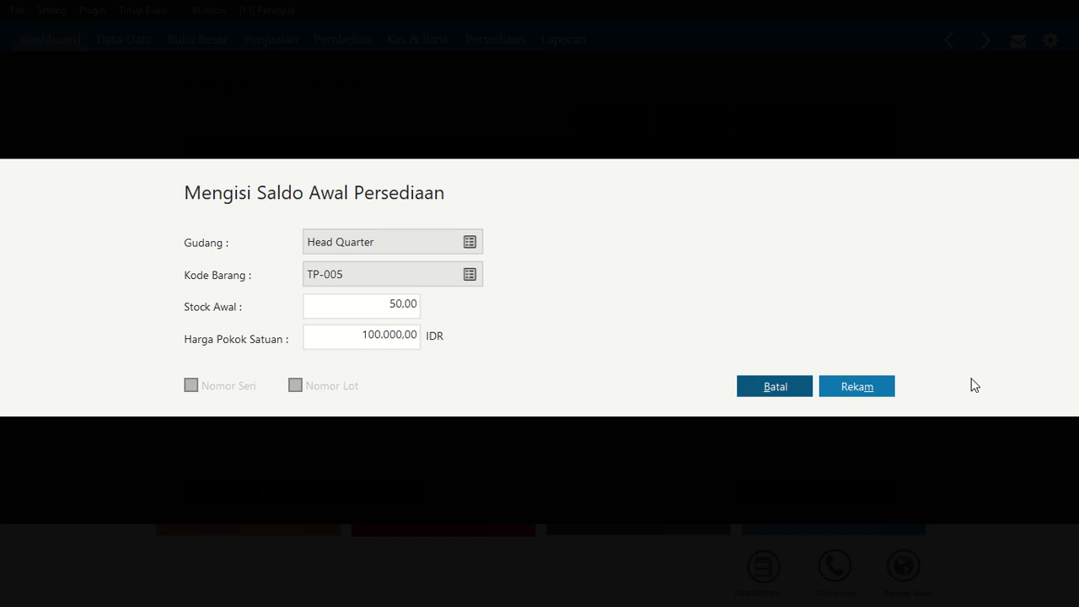
pyautogui.click(879, 385)
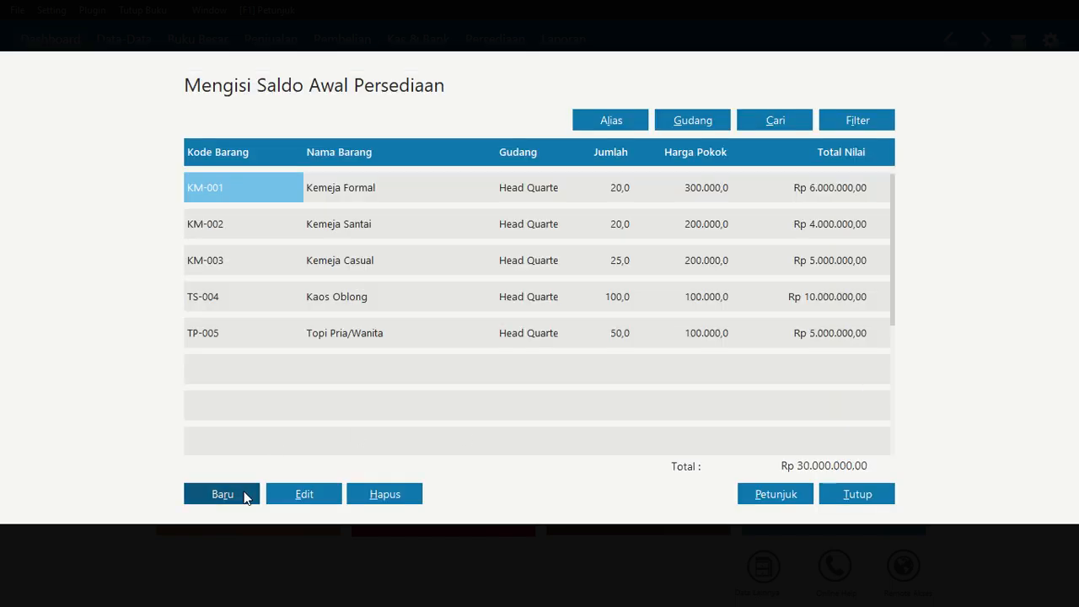
# Add an opening inventory balance for CL-006 at Head Quarter: 25 units at 200.000 IDR each, and save
pyautogui.click(245, 496)
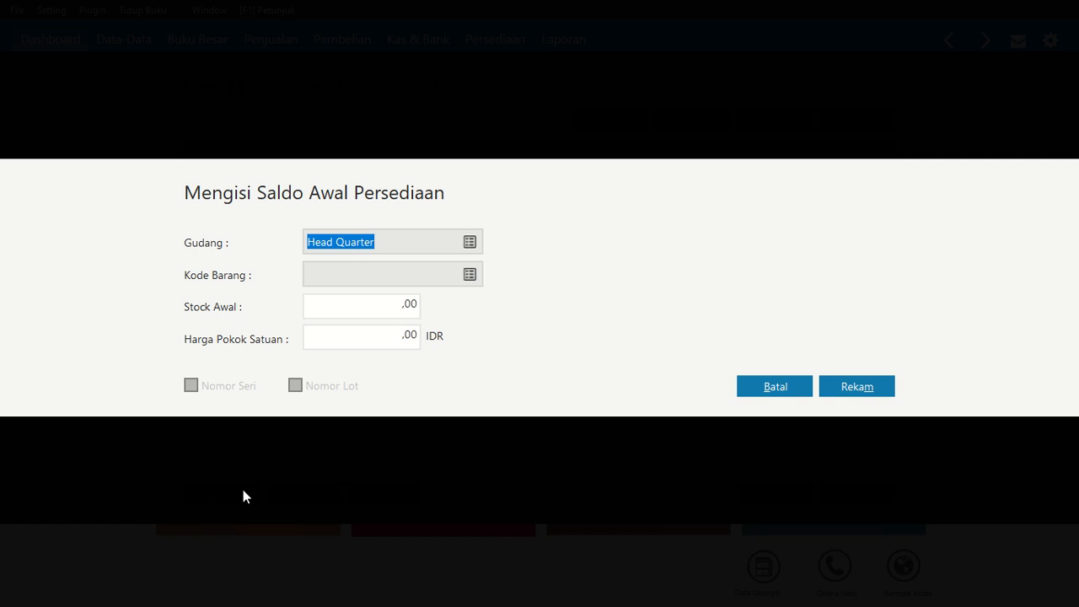
pyautogui.click(471, 274)
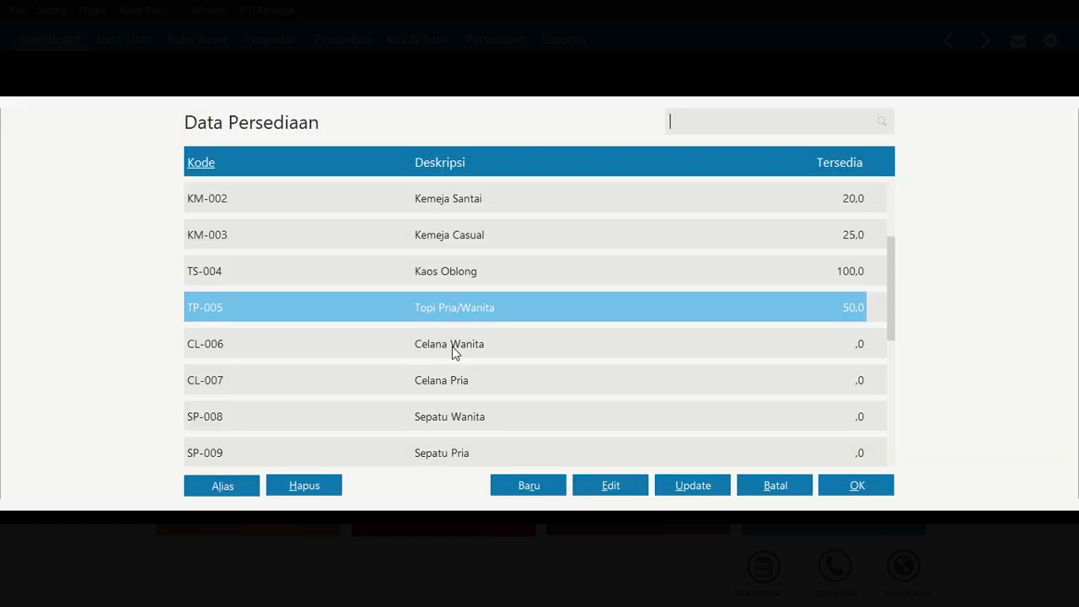
pyautogui.click(450, 348)
pyautogui.click(856, 485)
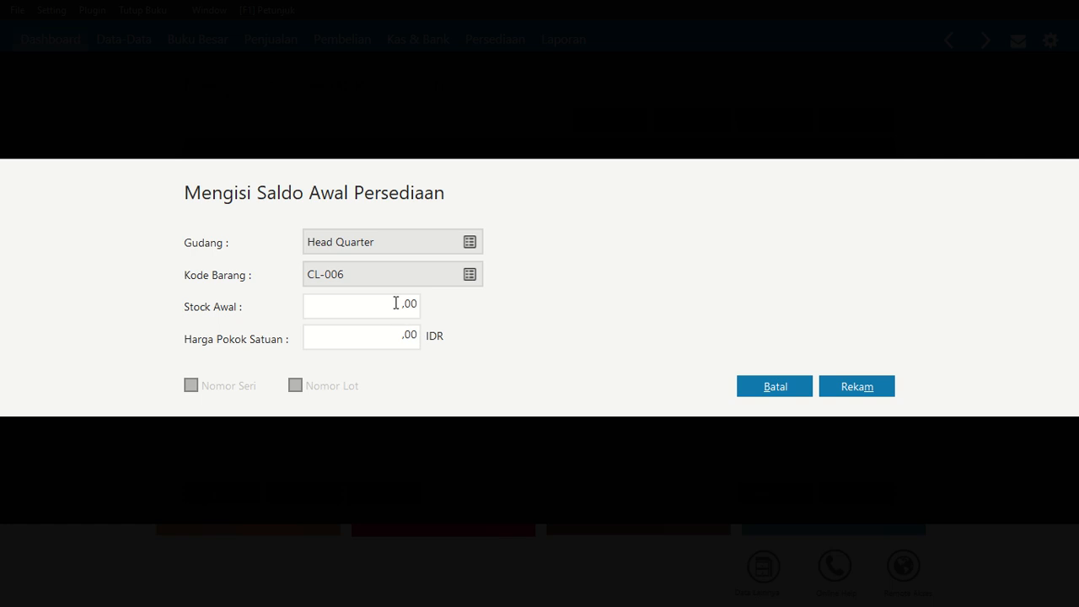
pyautogui.click(396, 303)
pyautogui.write('25')
pyautogui.press('Tab')
pyautogui.write('200.000')
pyautogui.press('Tab')
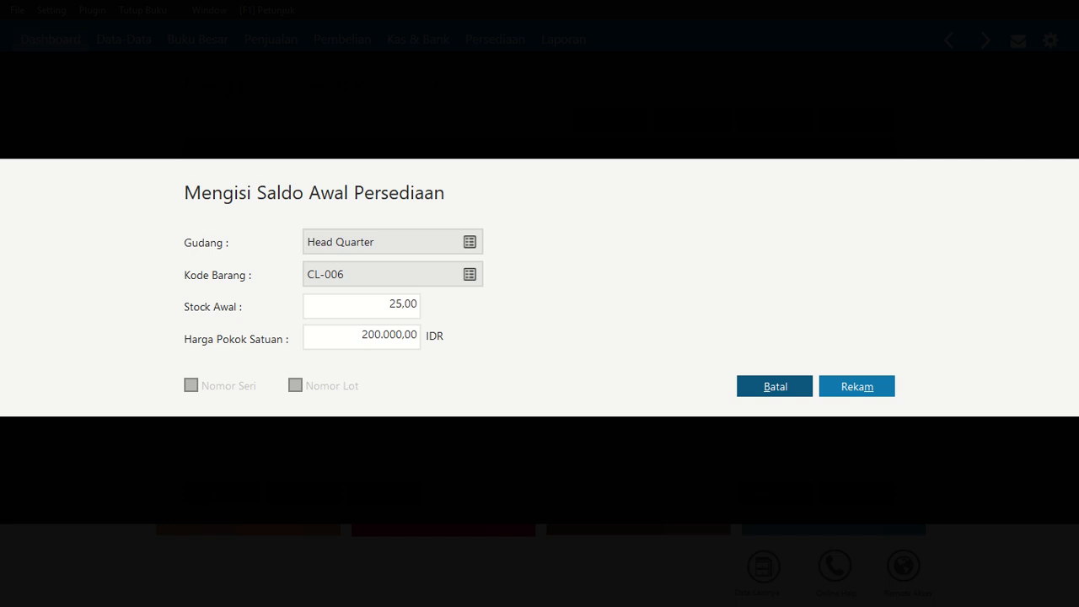
pyautogui.click(866, 390)
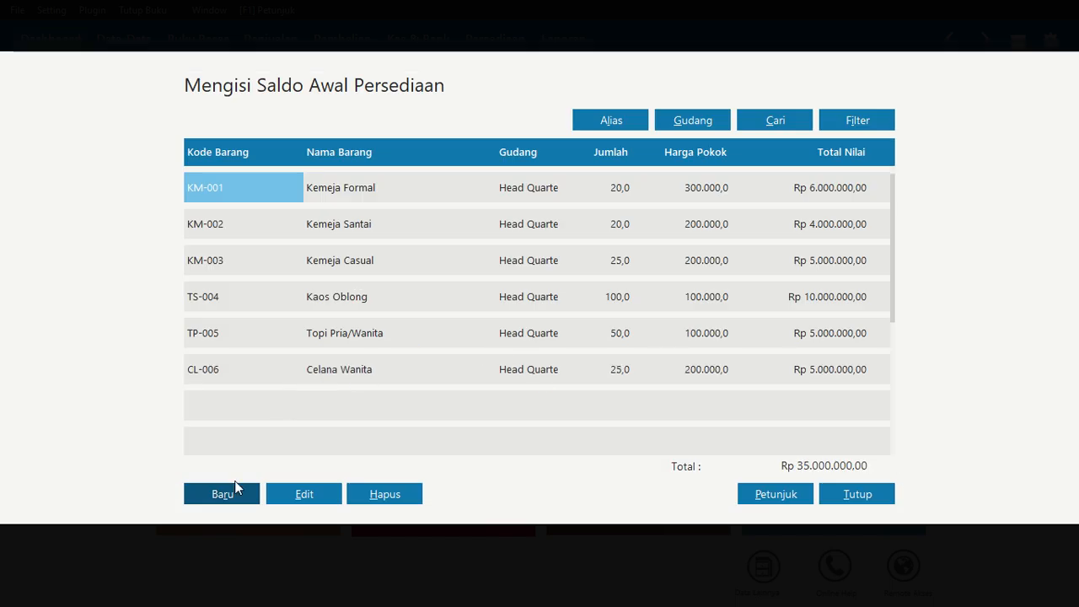
# Add an opening inventory balance for CL-007 at Head Quarter: 25 units at 300.000 IDR each, and save
pyautogui.click(235, 488)
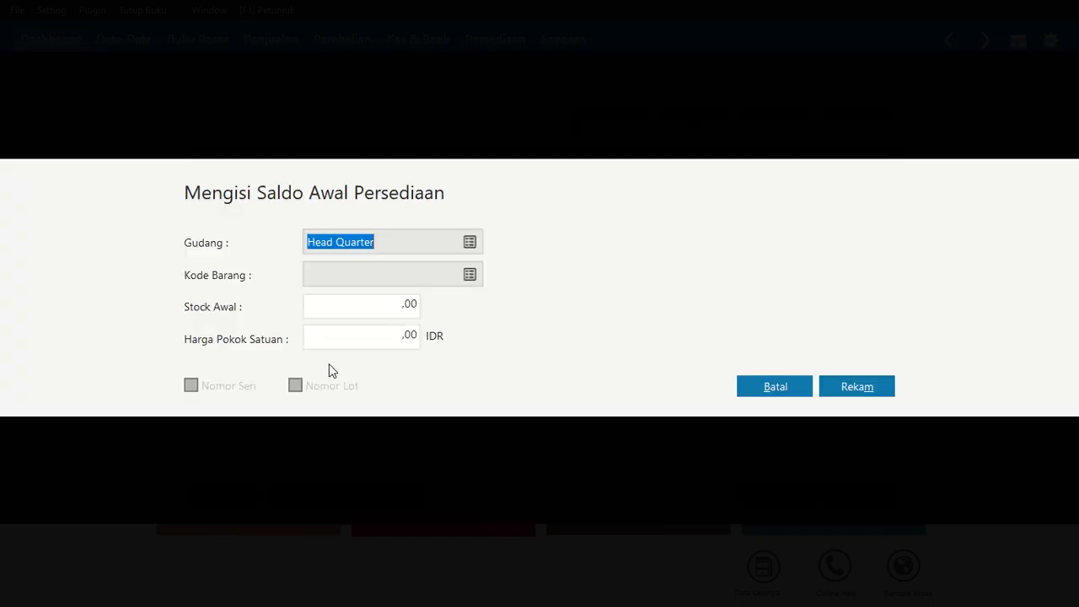
pyautogui.click(356, 301)
pyautogui.click(469, 275)
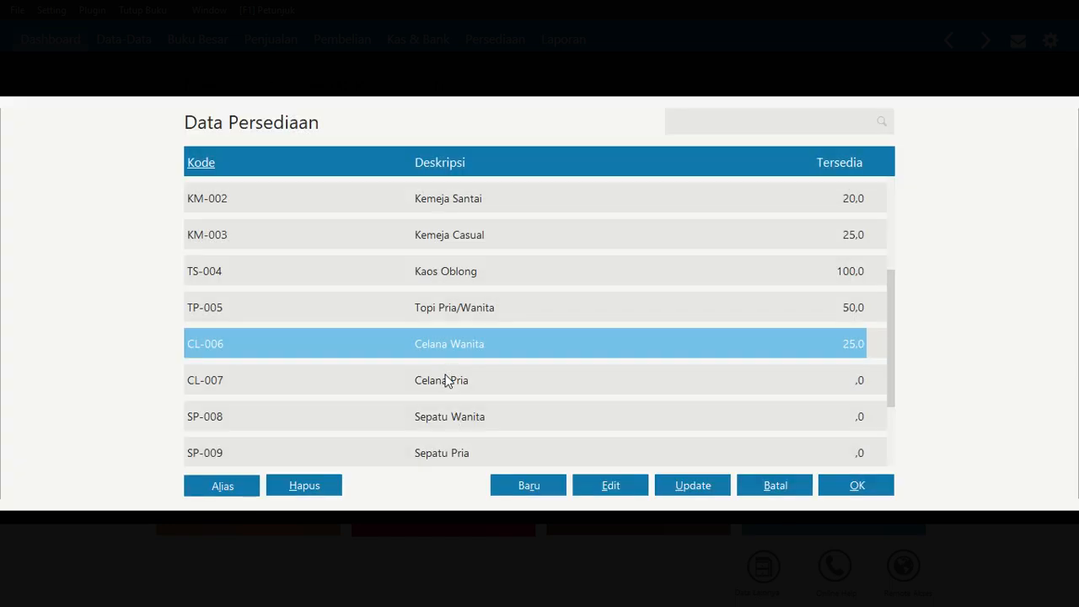
pyautogui.click(446, 380)
pyautogui.click(855, 485)
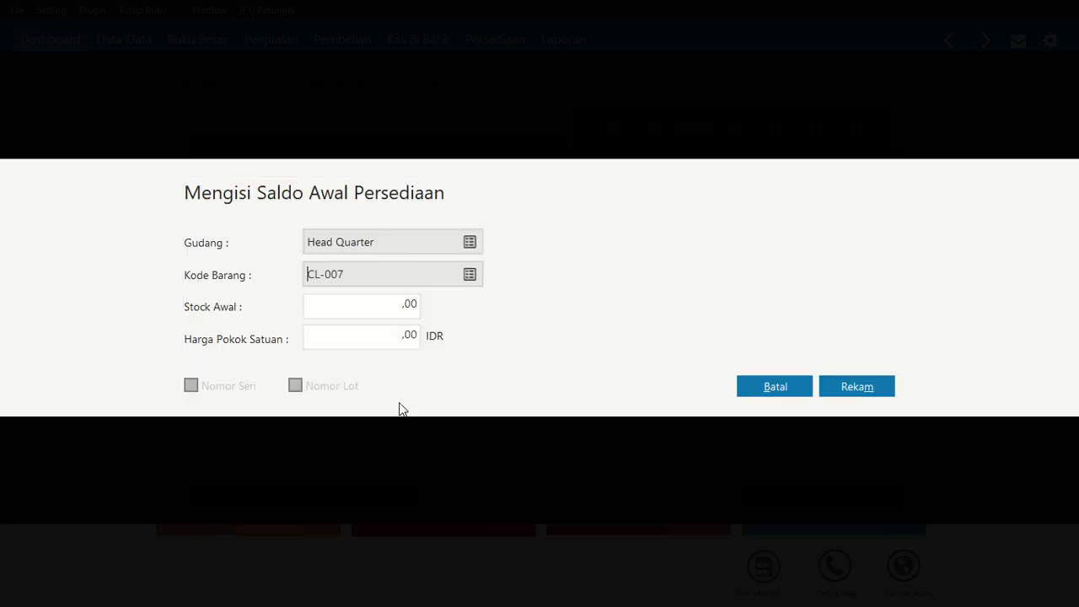
pyautogui.click(385, 306)
pyautogui.write('25')
pyautogui.press('Tab')
pyautogui.write('300000')
pyautogui.press('Tab')
pyautogui.click(889, 384)
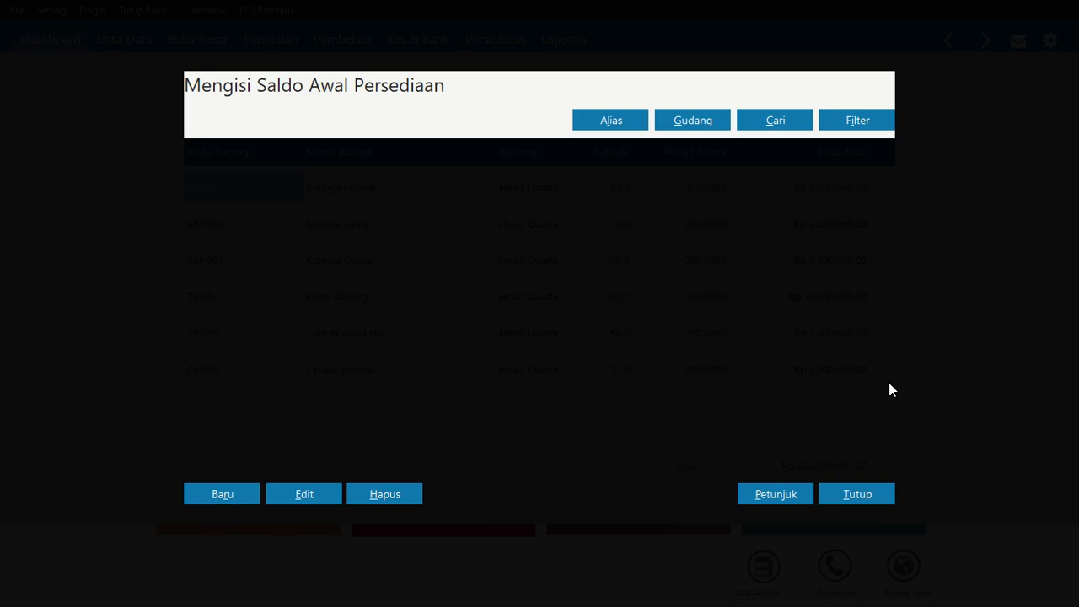
# Add an opening inventory balance for SP-008 at Head Quarter: 20 units at 200.000 IDR each, and save
pyautogui.click(250, 494)
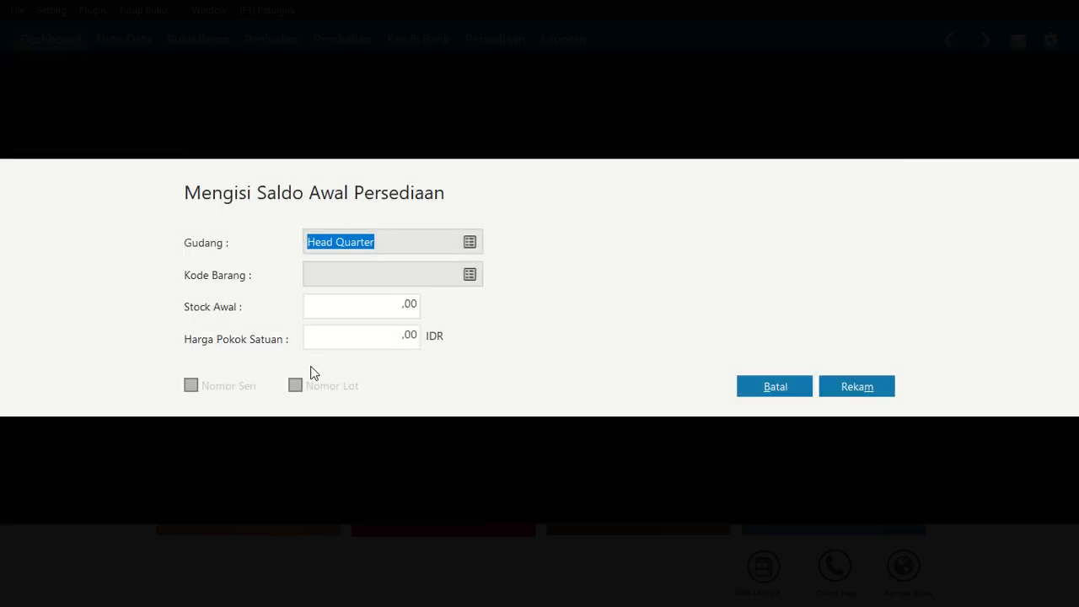
pyautogui.click(469, 276)
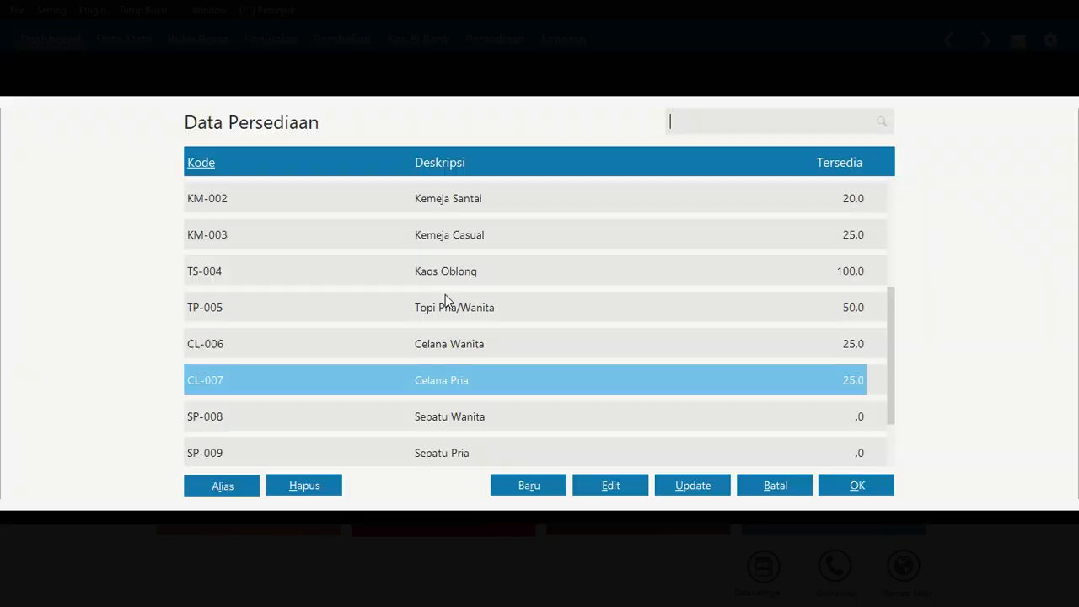
pyautogui.click(444, 415)
pyautogui.click(842, 484)
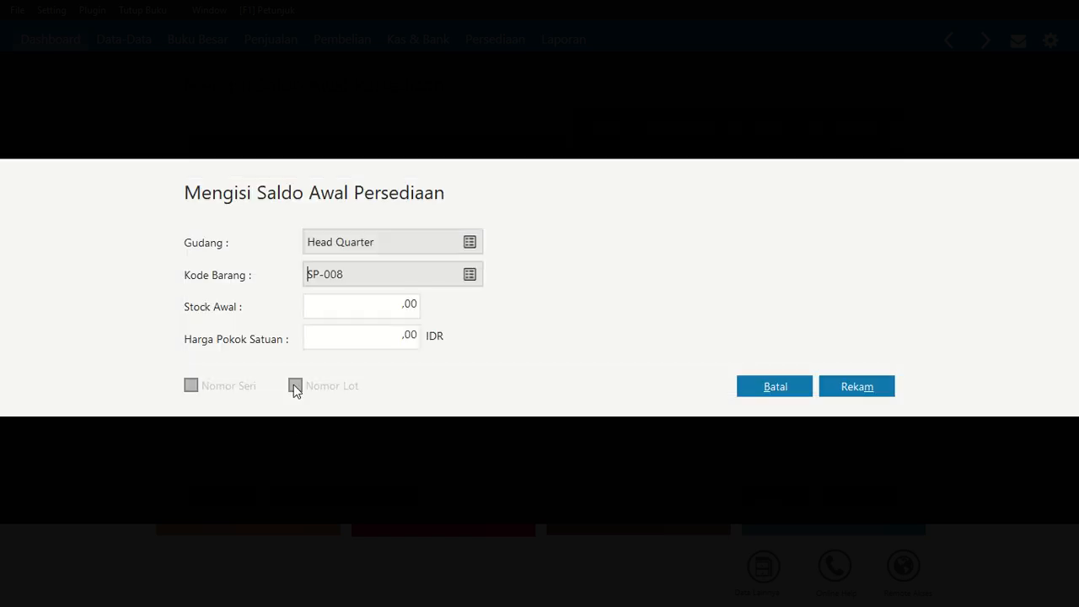
pyautogui.click(372, 304)
pyautogui.write('20')
pyautogui.press('Tab')
pyautogui.write('200.000')
pyautogui.press('Tab')
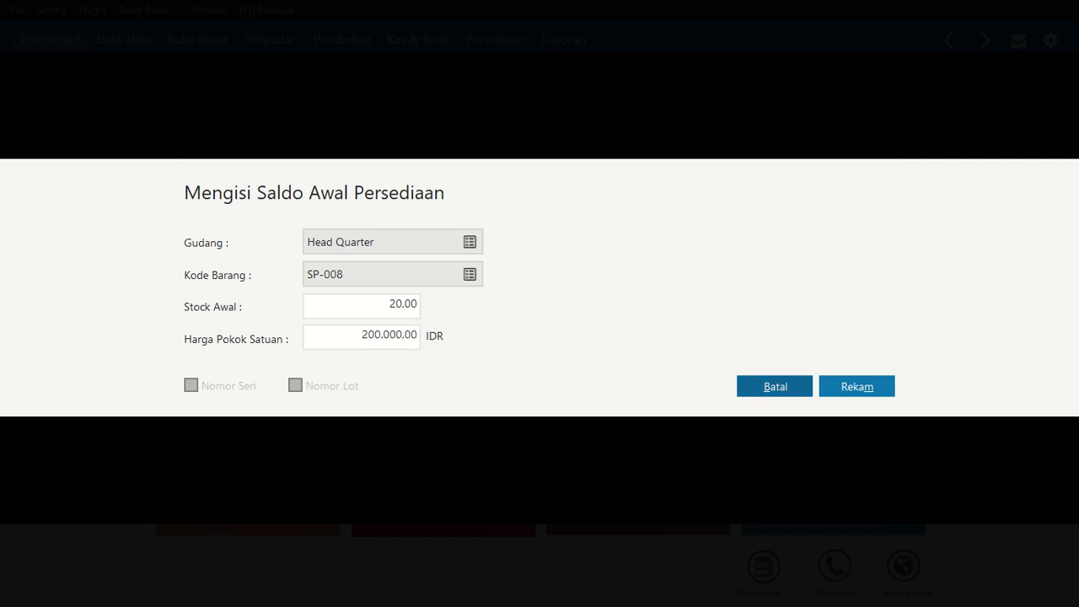
pyautogui.click(878, 389)
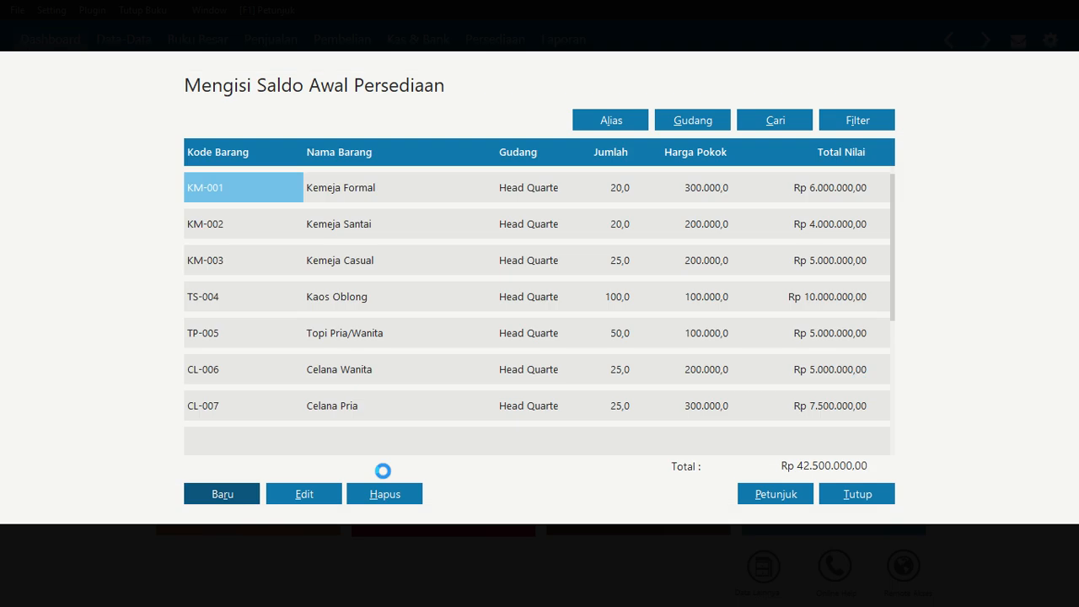
# Add an opening inventory balance for SP-009 at Head Quarter: 20 units at 300.000 IDR each, and save
pyautogui.click(222, 494)
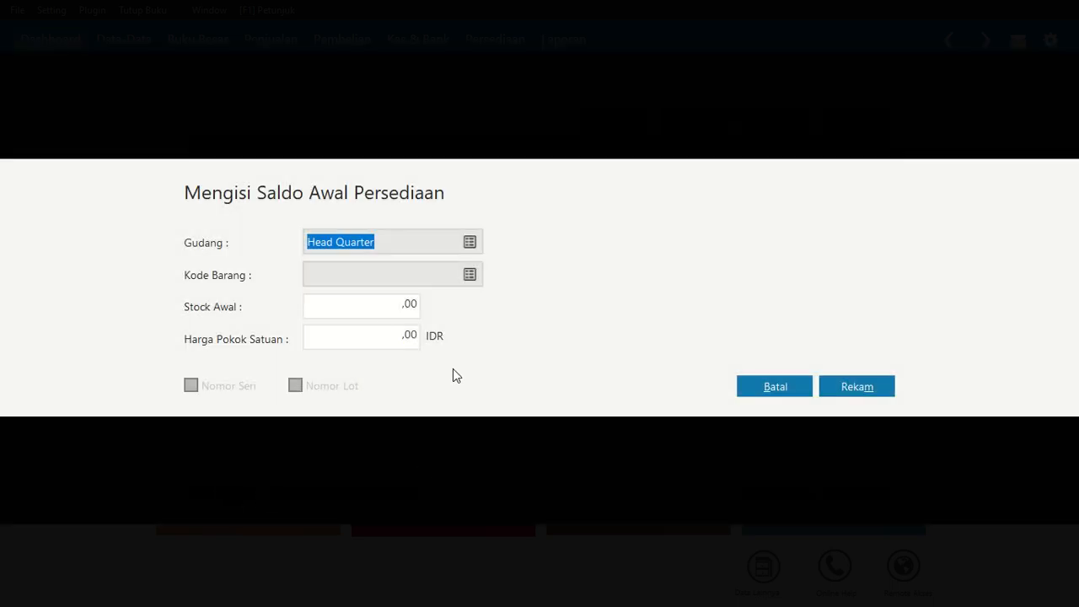
pyautogui.click(469, 275)
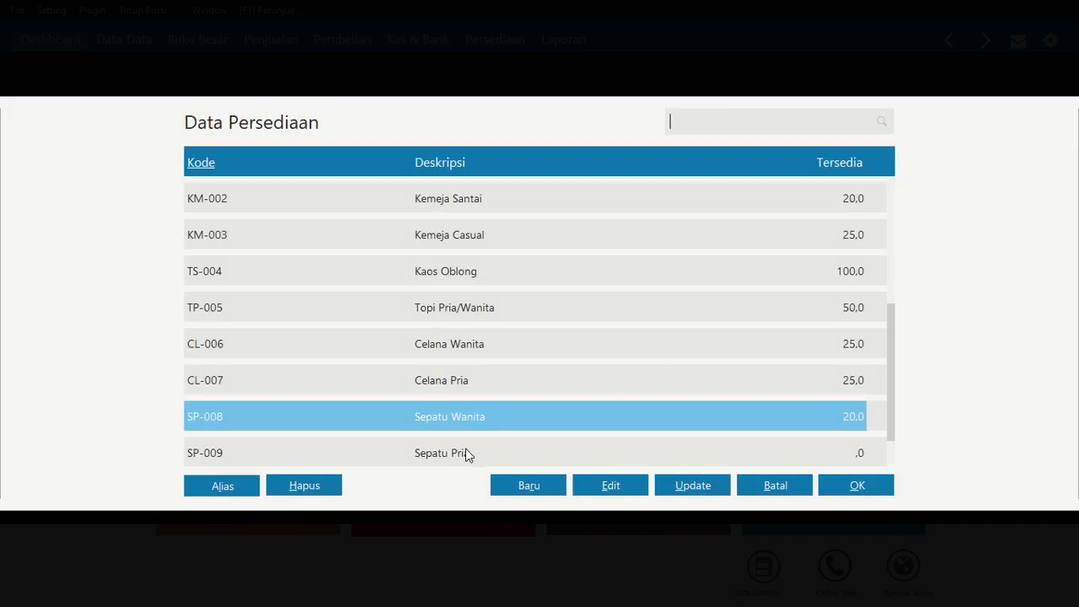
pyautogui.click(465, 453)
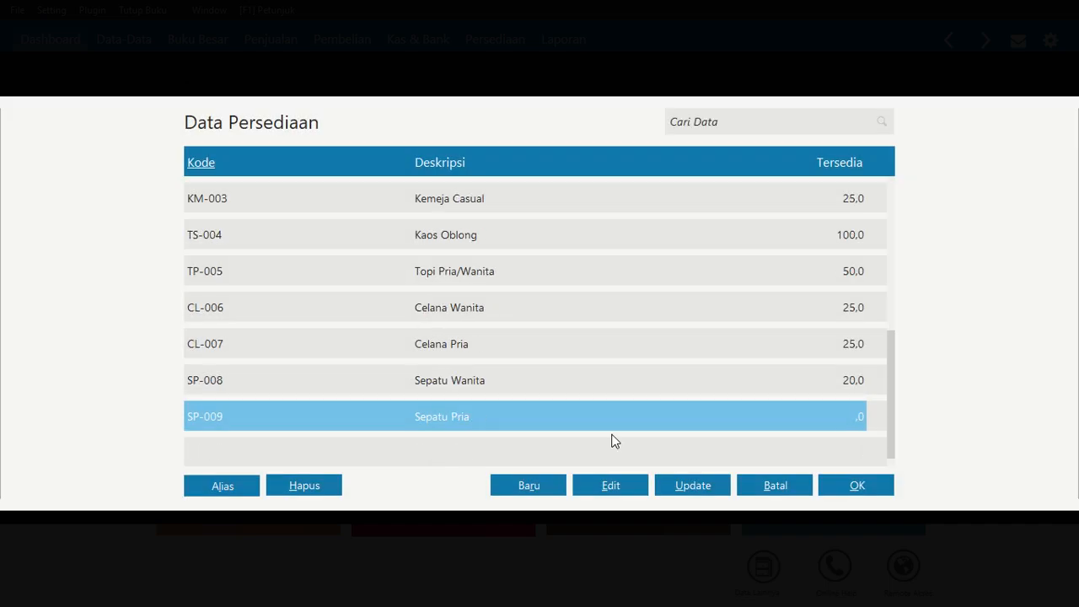
pyautogui.click(838, 479)
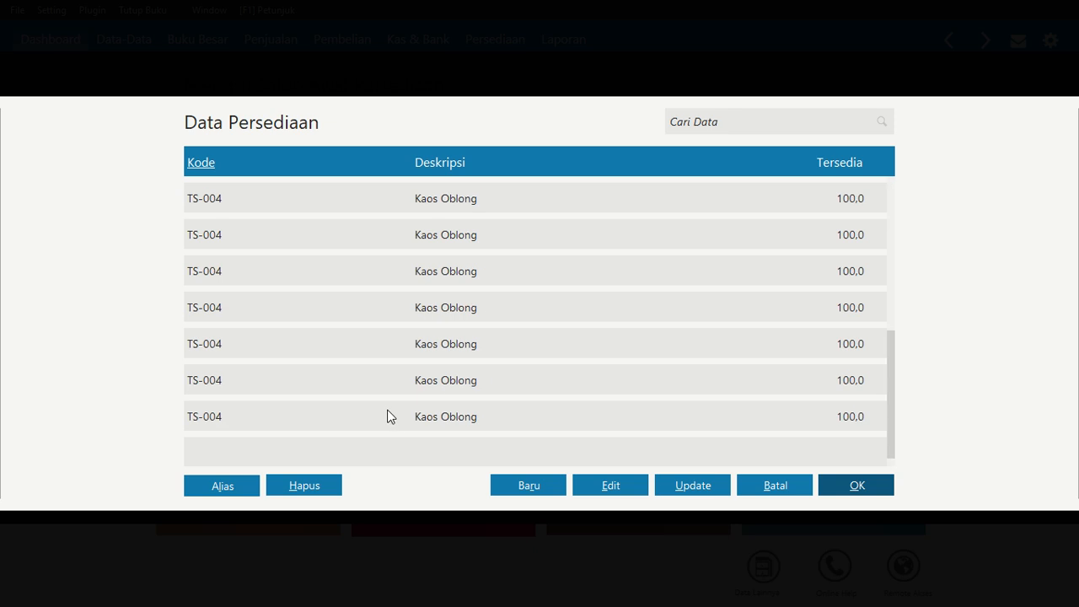
pyautogui.click(374, 301)
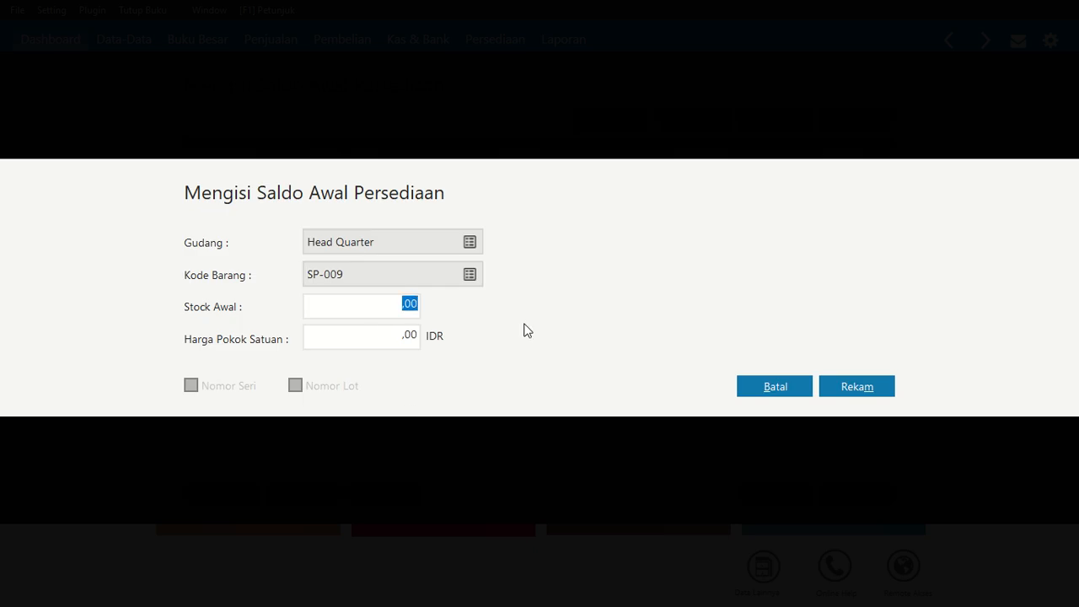
pyautogui.write('20')
pyautogui.press('Tab')
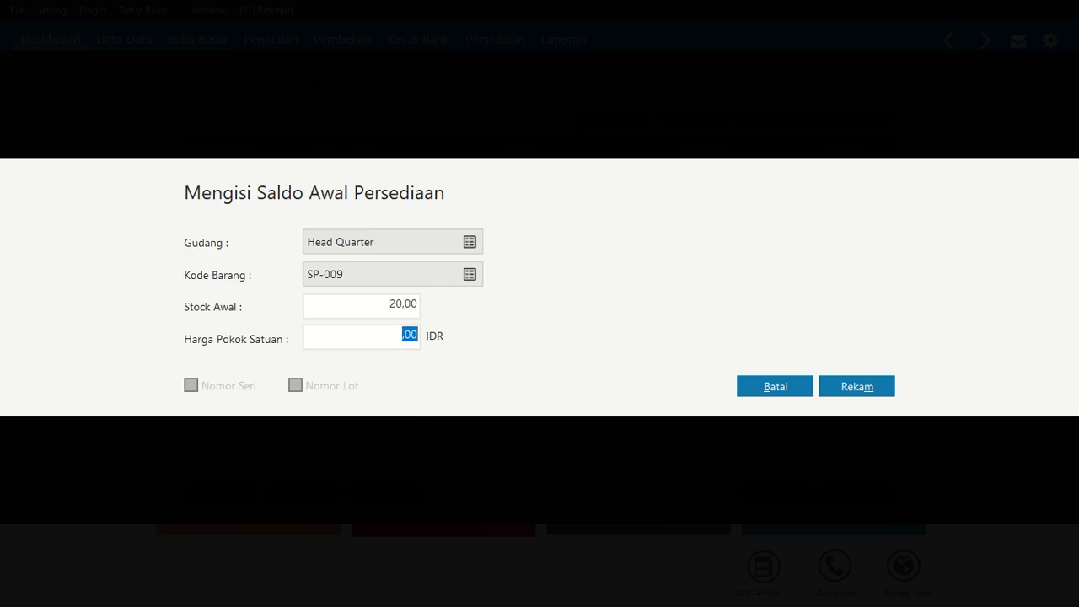
pyautogui.write('300.000')
pyautogui.press('Tab')
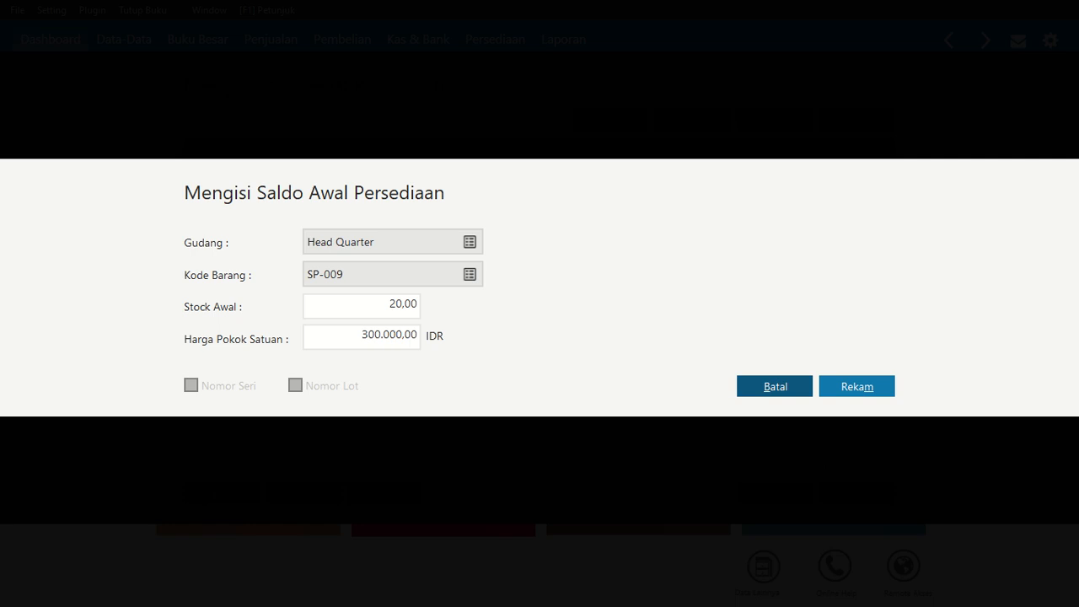
pyautogui.click(889, 390)
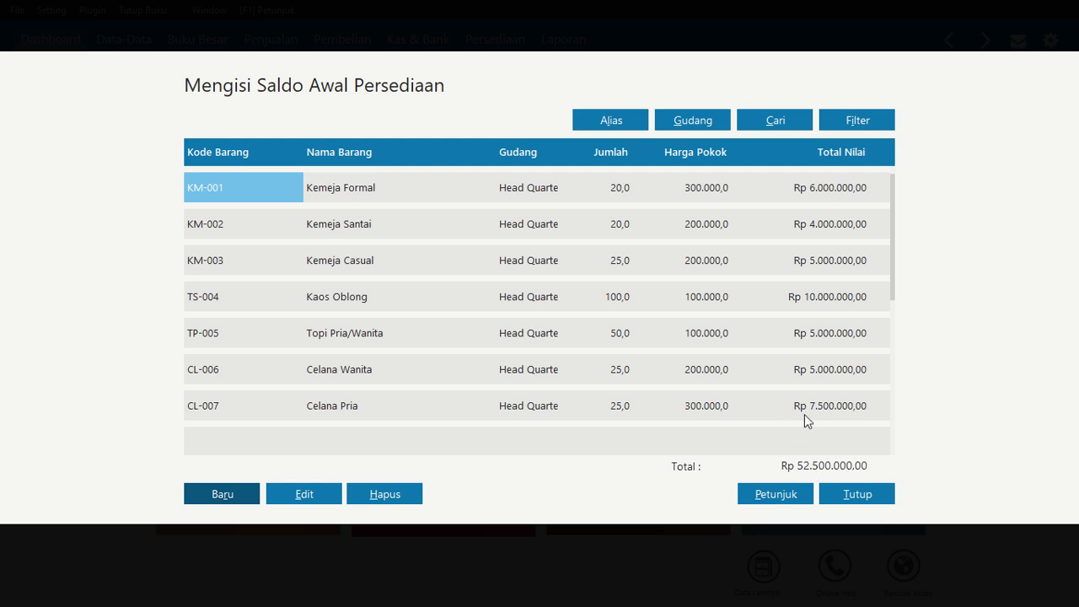
# Close the opening inventory balance list and confirm recalculating the ending inventory balances
pyautogui.click(861, 494)
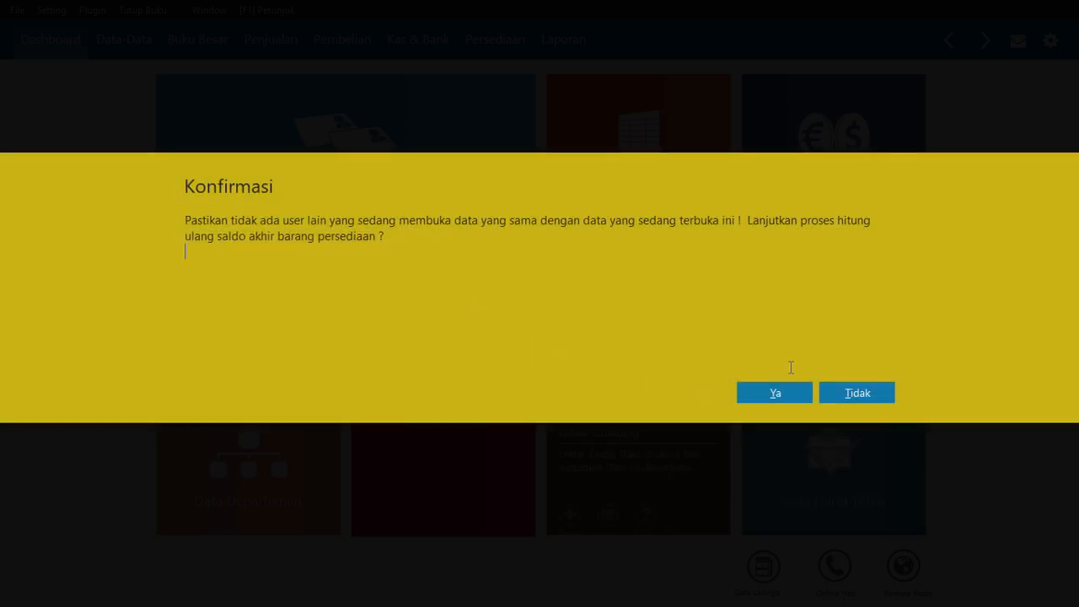
pyautogui.click(773, 392)
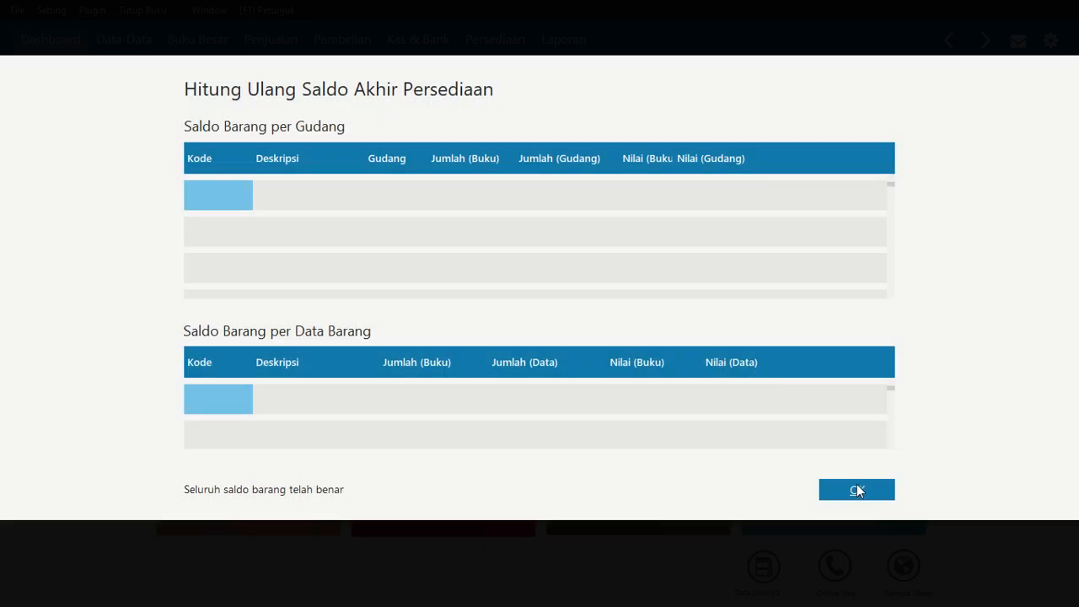
pyautogui.click(857, 489)
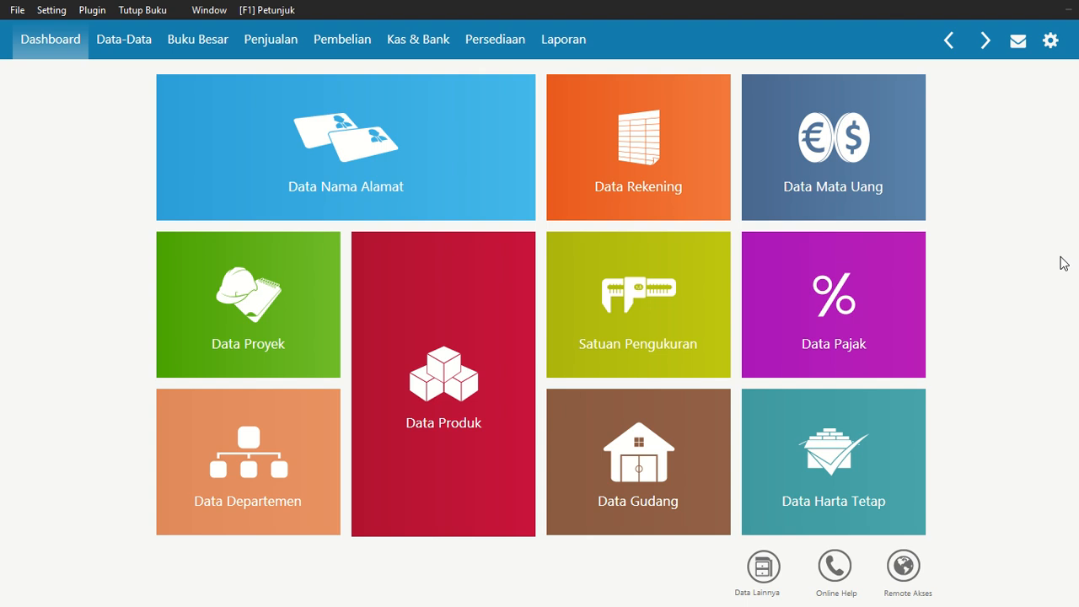
# Open a new sales invoice, create a new customer company named Toko ADHI BUSANA, and select it as the customer
pyautogui.moveTo(581, 201)
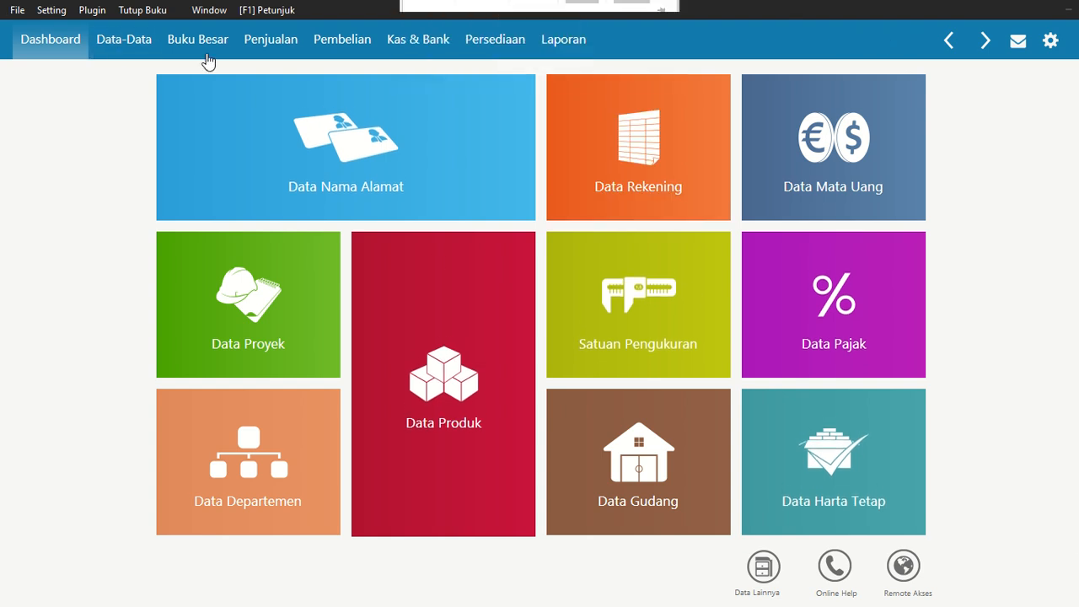
pyautogui.click(291, 48)
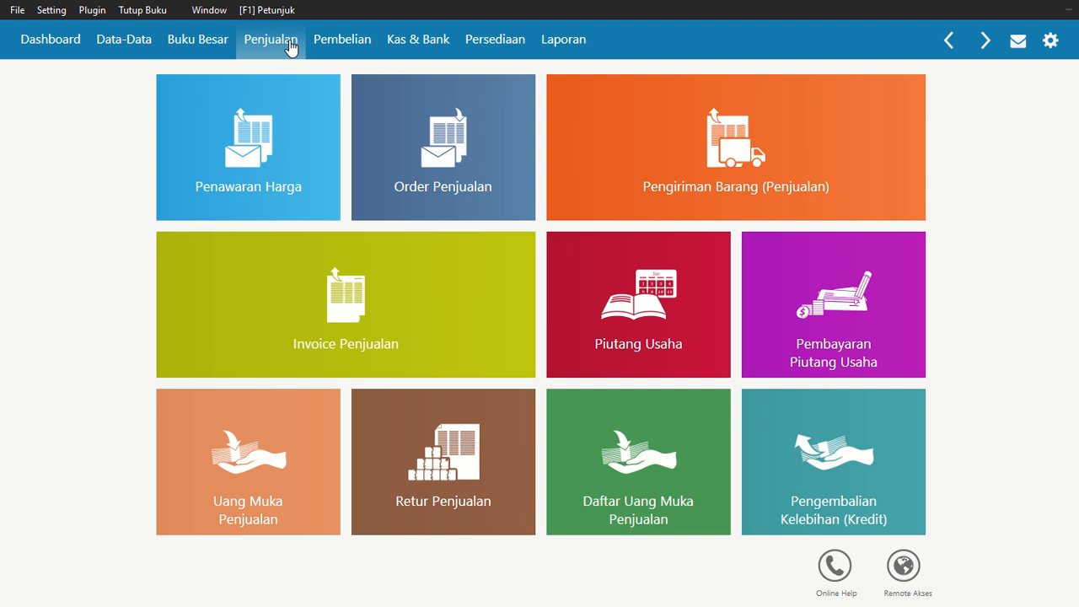
pyautogui.moveTo(315, 319)
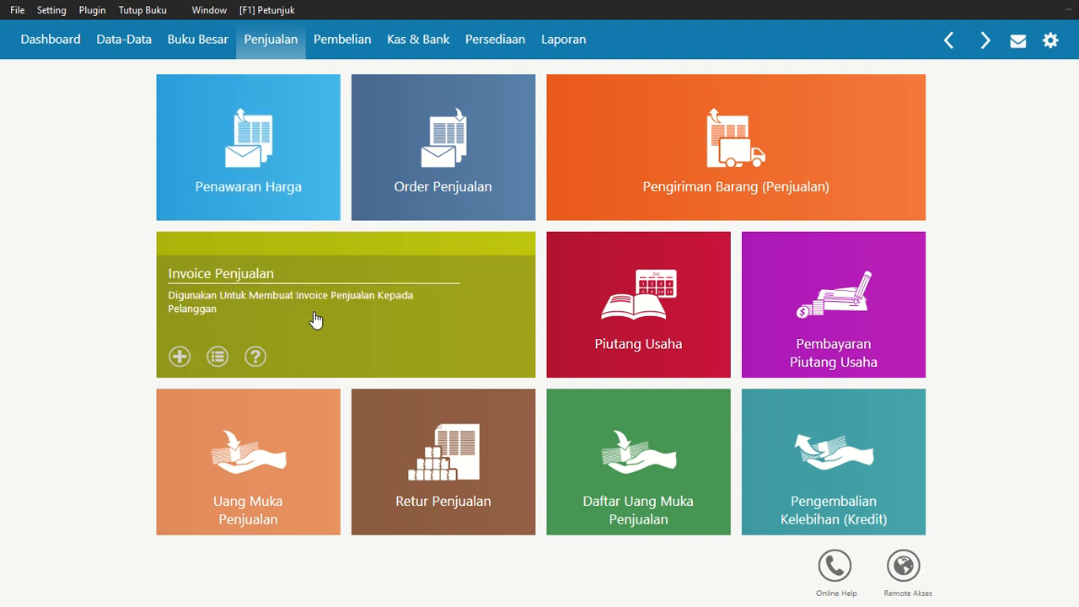
pyautogui.click(314, 311)
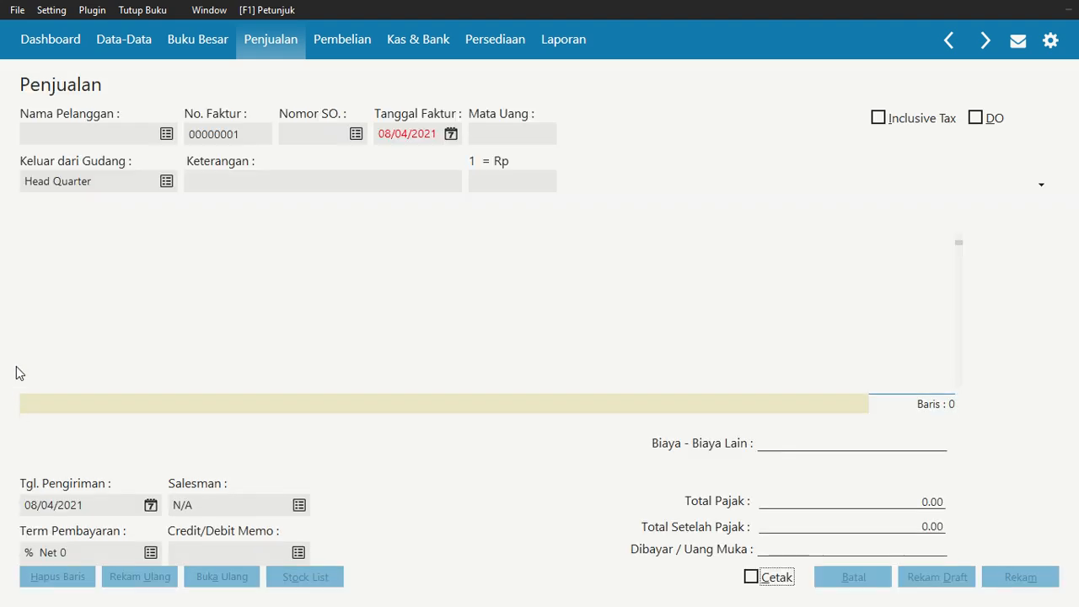
pyautogui.click(167, 135)
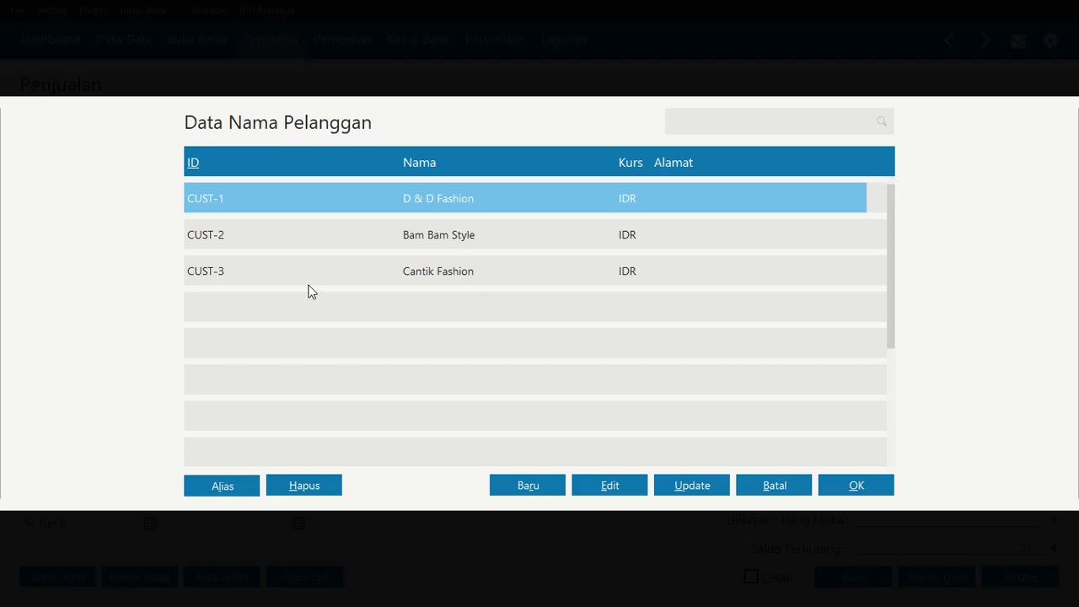
pyautogui.click(536, 482)
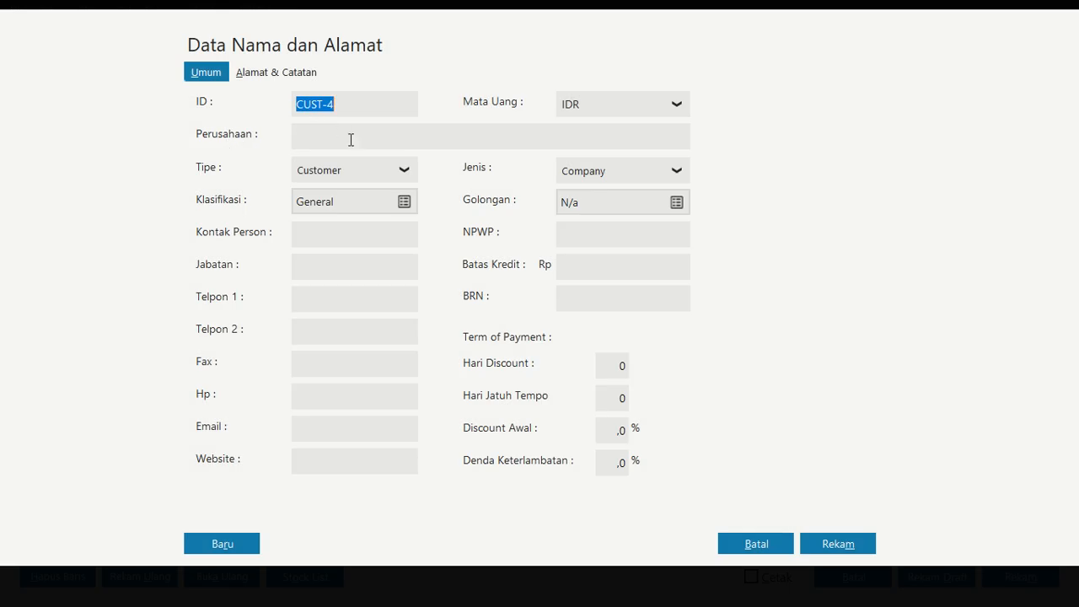
pyautogui.click(348, 139)
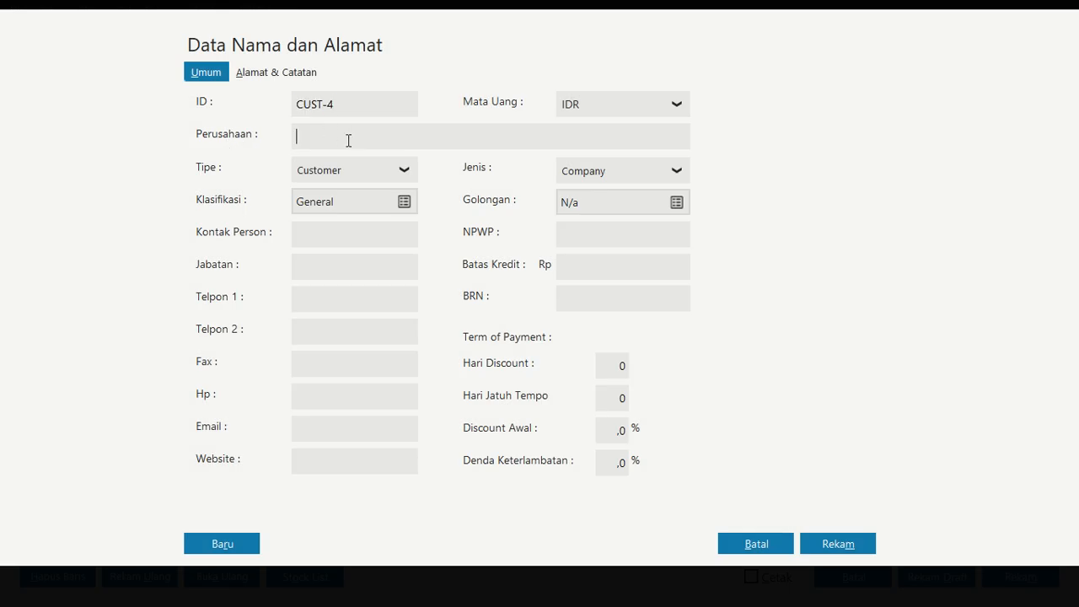
pyautogui.write('Toko Ad')
pyautogui.press('BackSpace')
pyautogui.press('capslock')
pyautogui.write('DHI BUSANA')
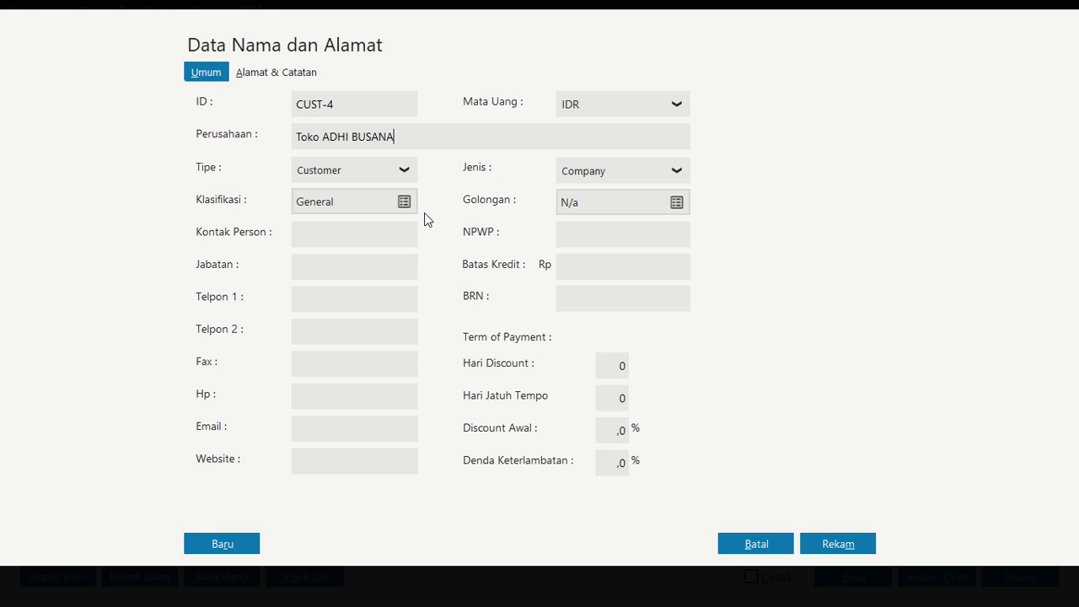
pyautogui.click(850, 544)
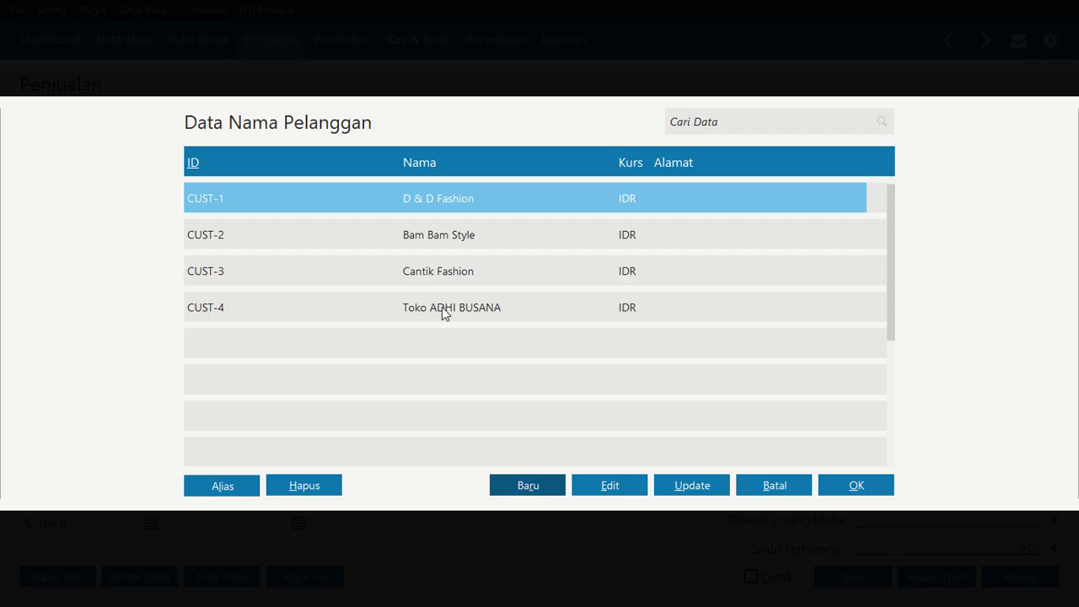
pyautogui.click(441, 307)
pyautogui.click(837, 485)
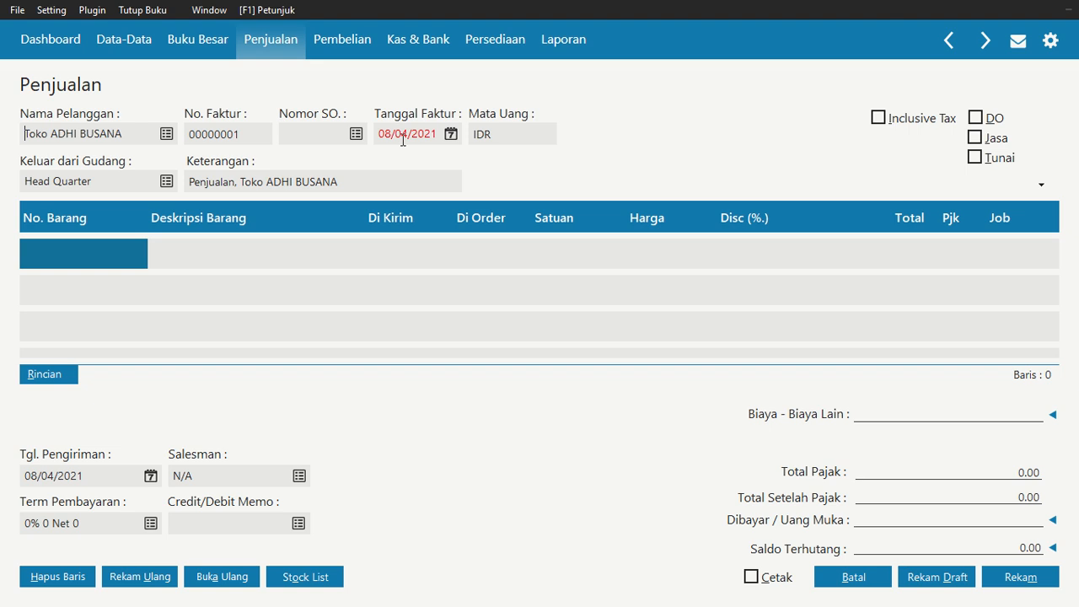
# Set the invoice date to 01/01/2021
pyautogui.click(451, 134)
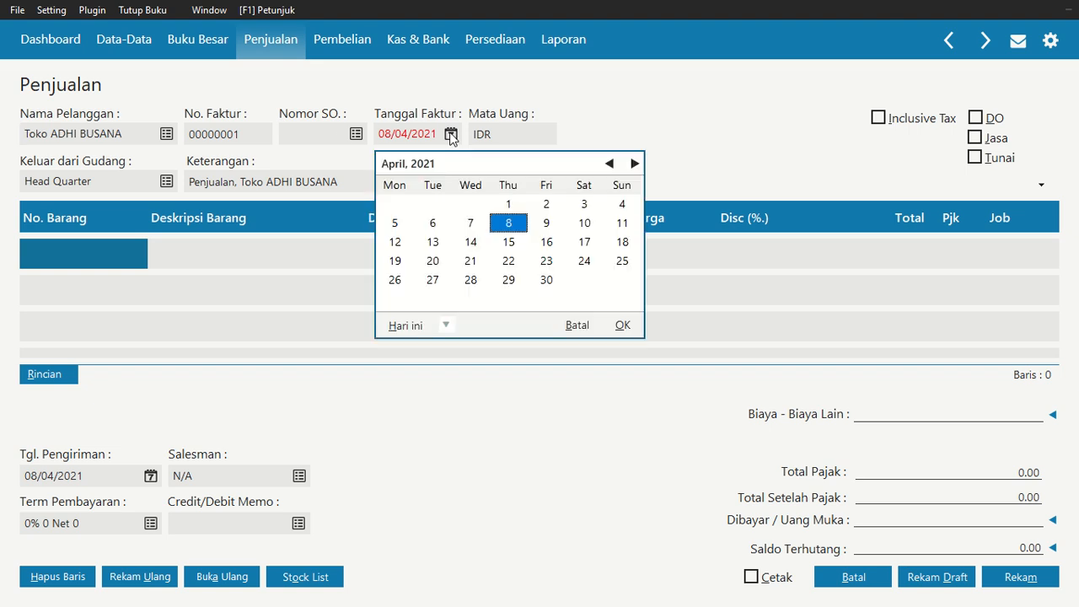
pyautogui.click(608, 163)
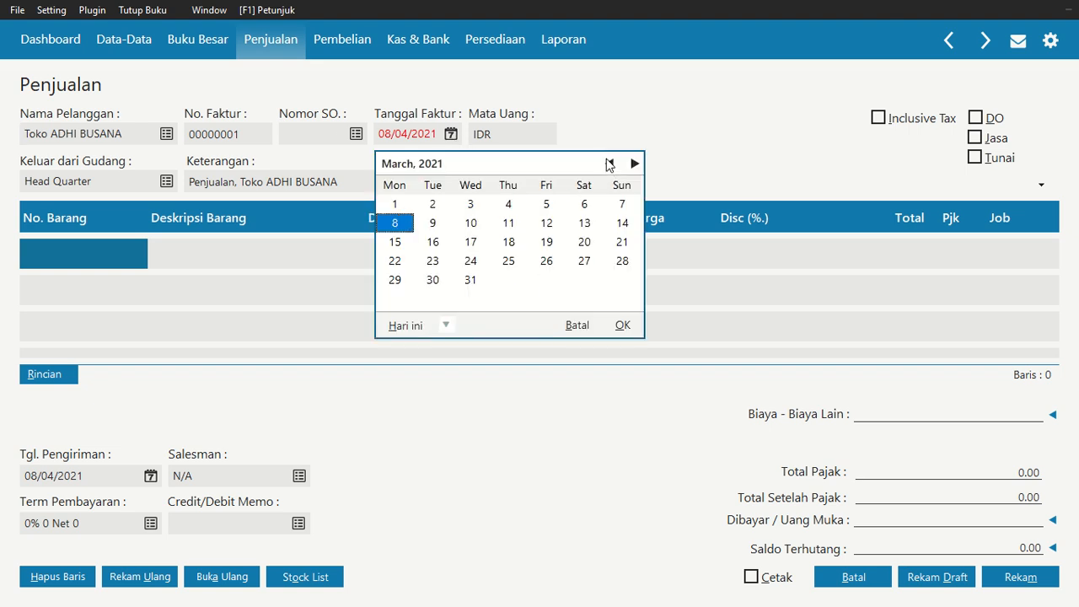
pyautogui.click(609, 163)
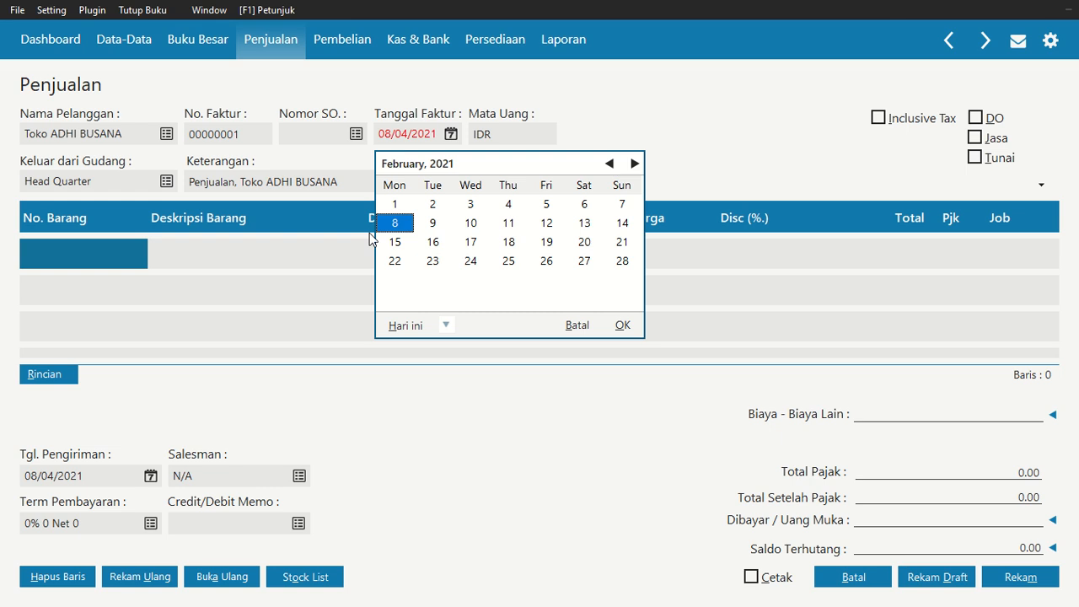
pyautogui.click(401, 204)
pyautogui.click(609, 164)
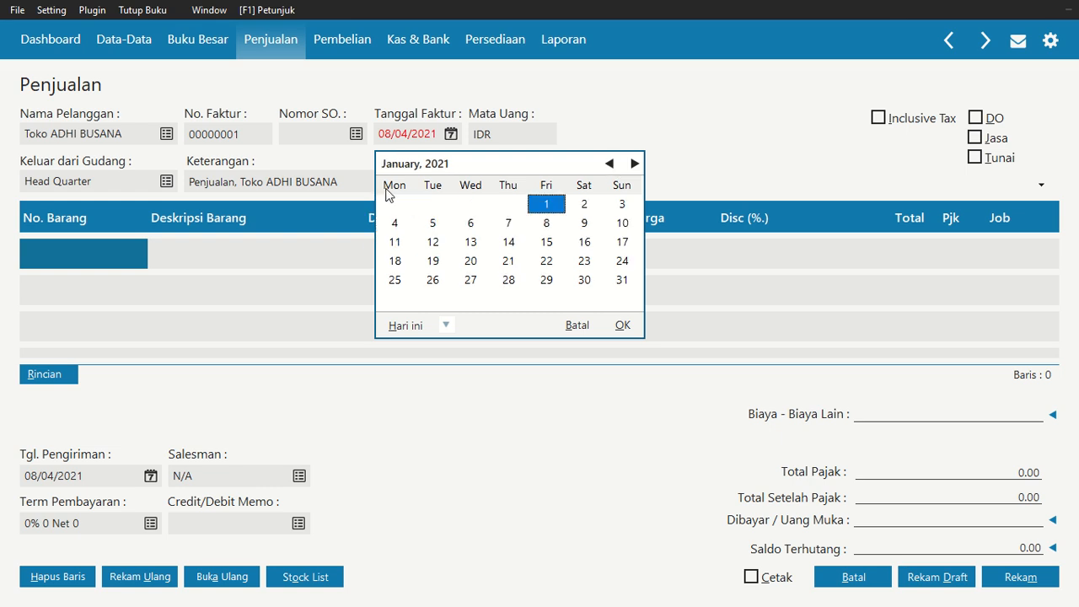
pyautogui.click(618, 325)
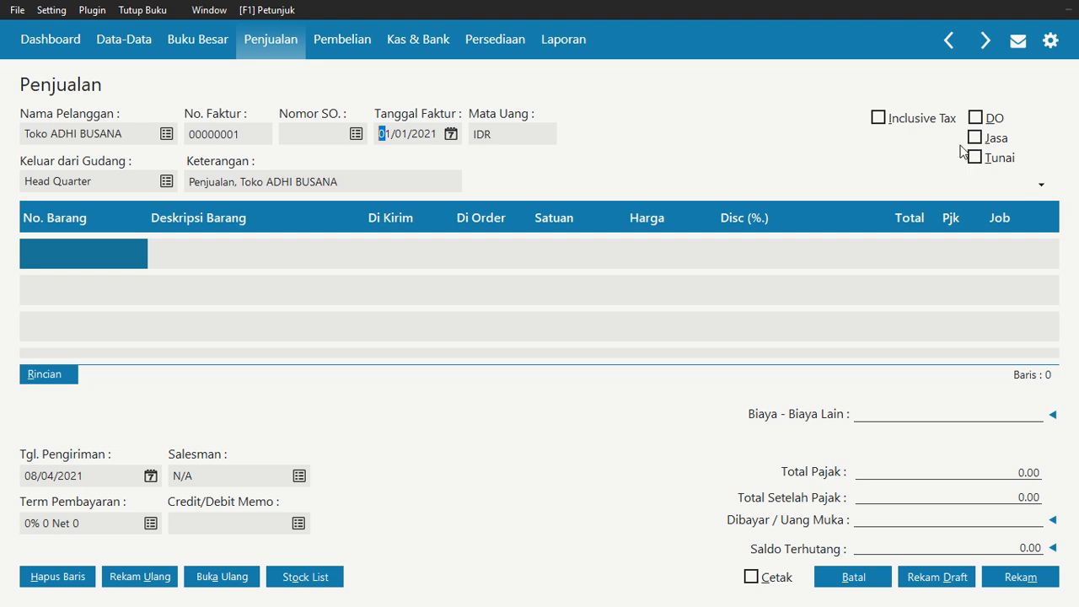
# Add invoice line KM-001 Kemeja Formal with quantity 4 at a price of 375.000
pyautogui.doubleClick(74, 252)
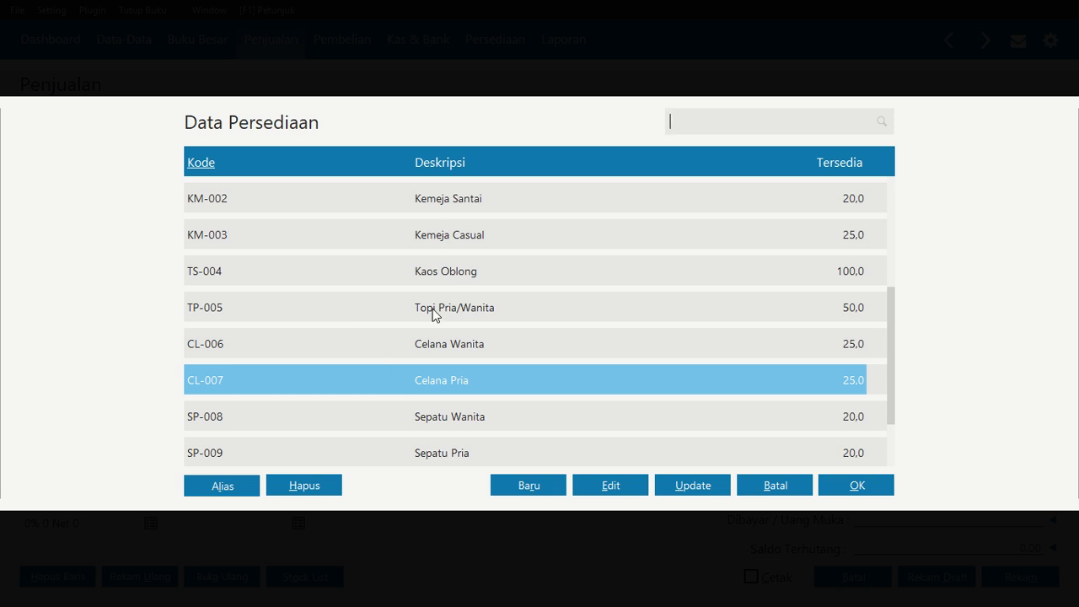
pyautogui.scroll(6, 431, 300)
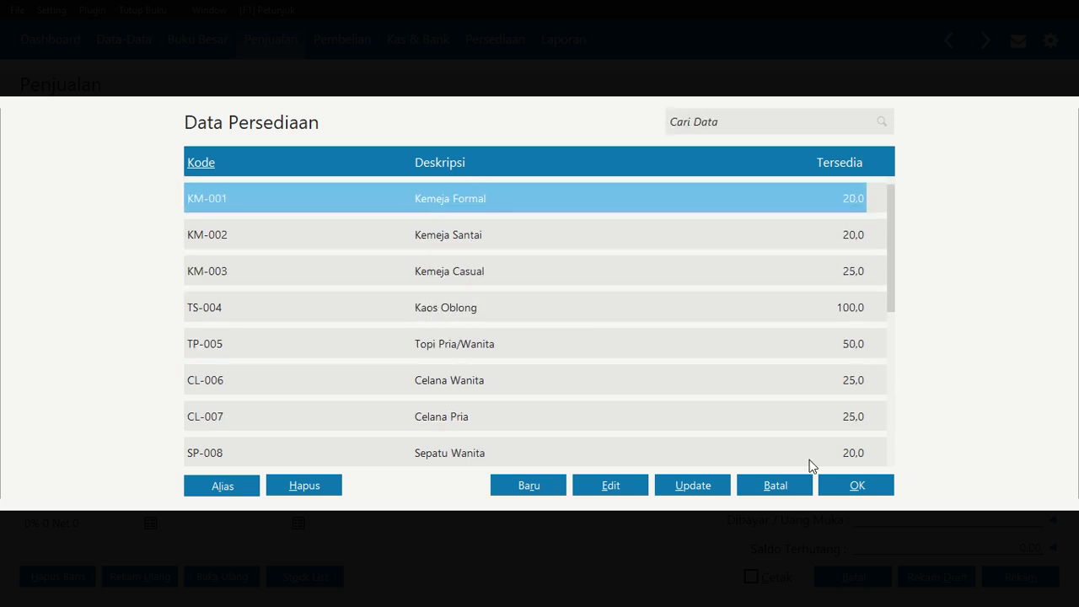
pyautogui.click(848, 487)
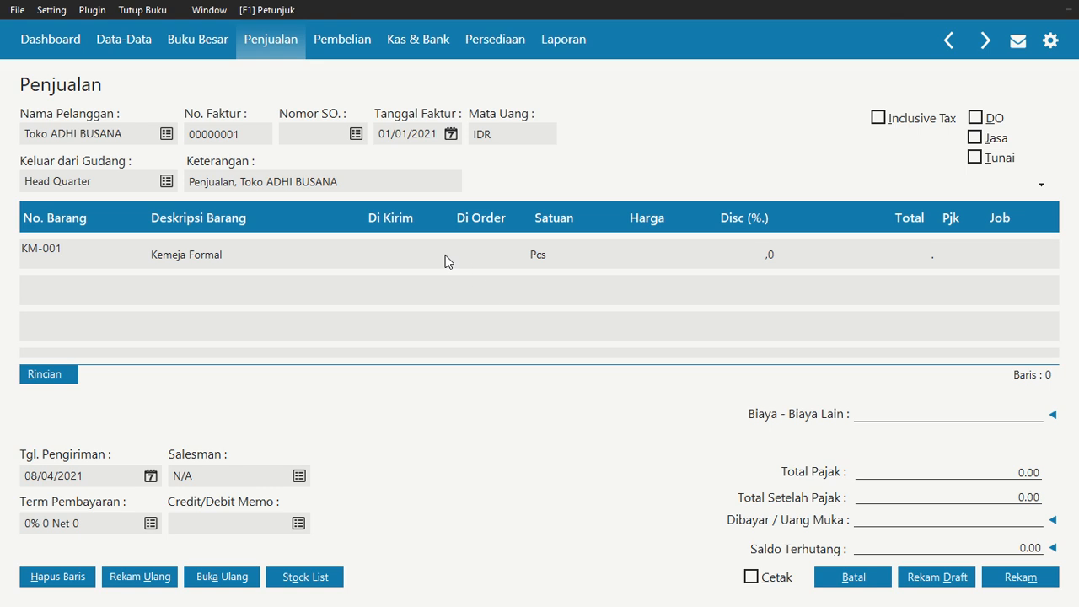
pyautogui.click(400, 261)
pyautogui.write('4')
pyautogui.press('Return')
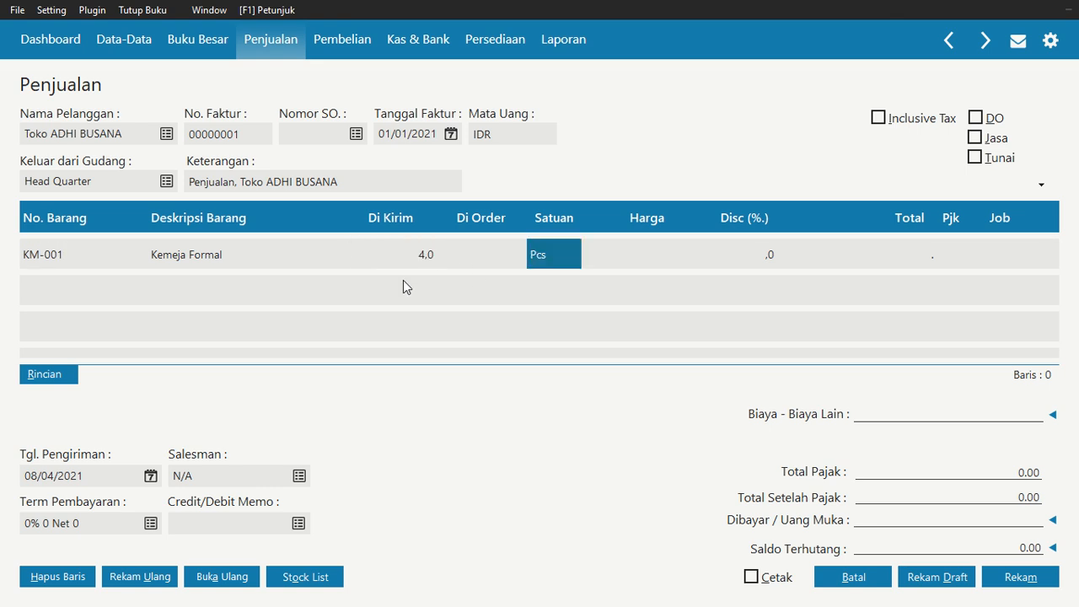
pyautogui.press('Return')
pyautogui.write('3')
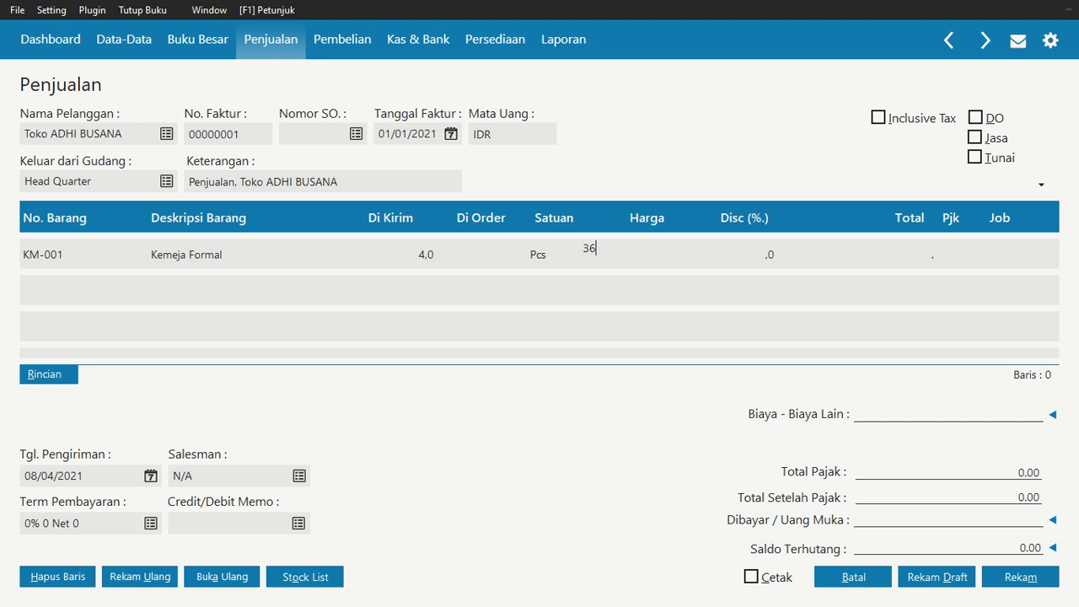
pyautogui.write('75000')
pyautogui.press('Return')
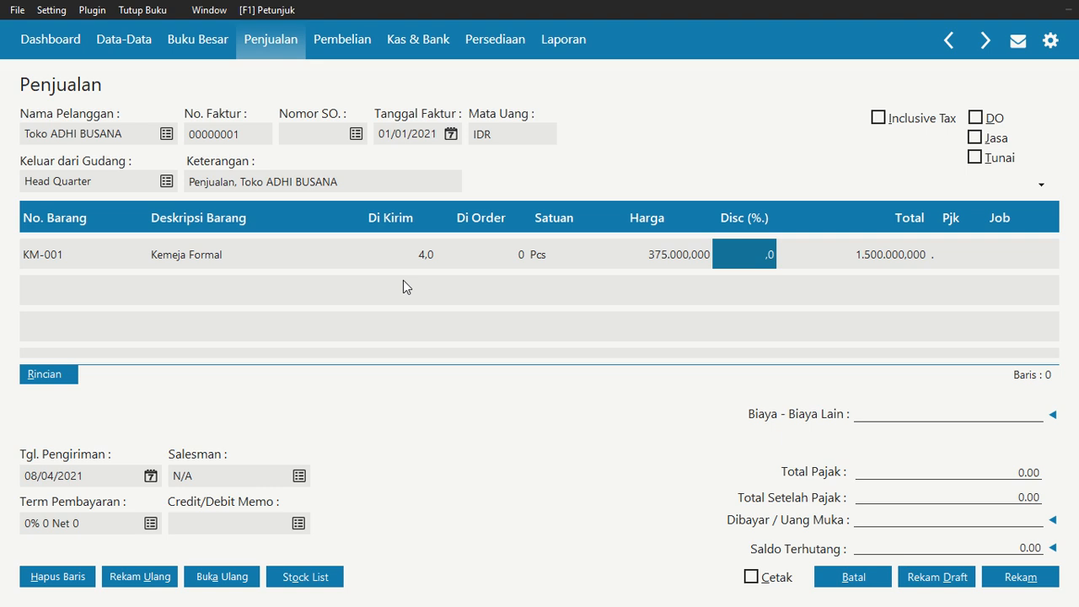
pyautogui.press('Return')
pyautogui.press('Return')
pyautogui.press('Return')
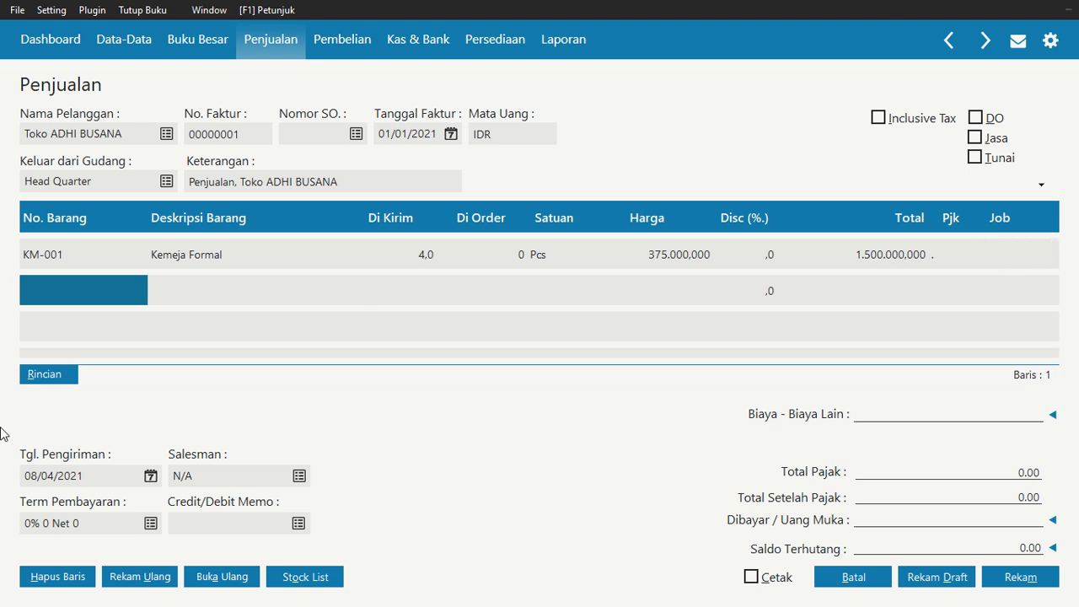
# Add invoice line SP-008 Sepatu Wanita with quantity 3 at a price of 265.000
pyautogui.click(55, 290)
pyautogui.doubleClick(56, 290)
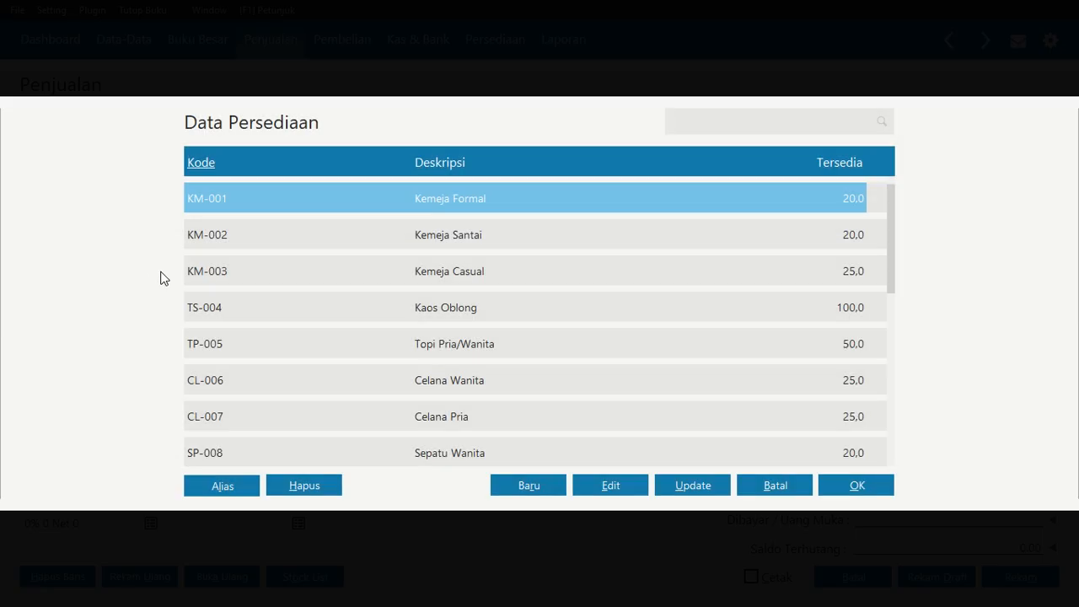
pyautogui.click(478, 462)
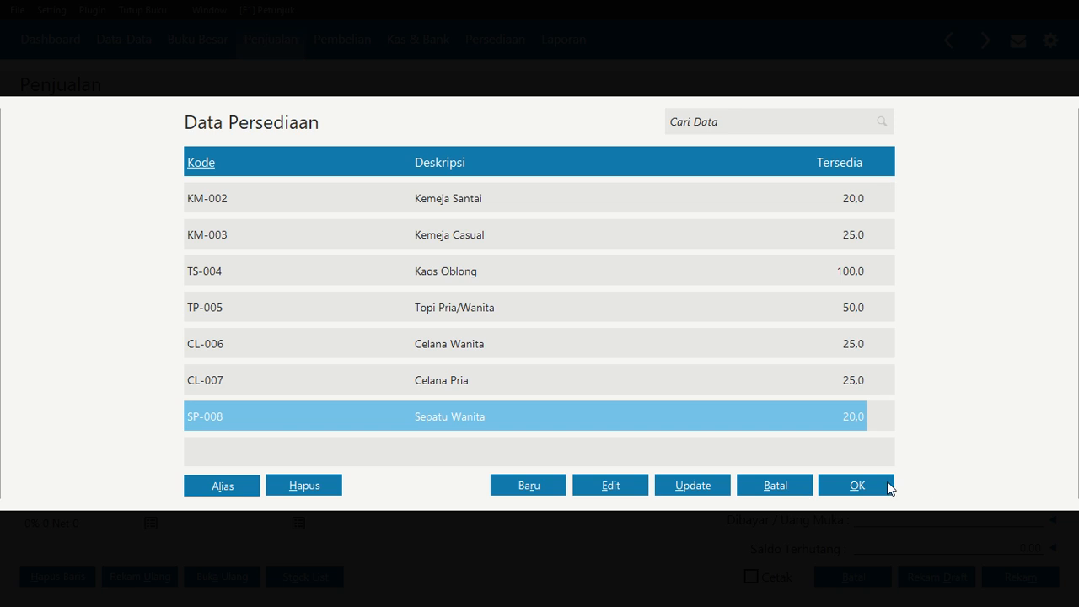
pyautogui.click(858, 485)
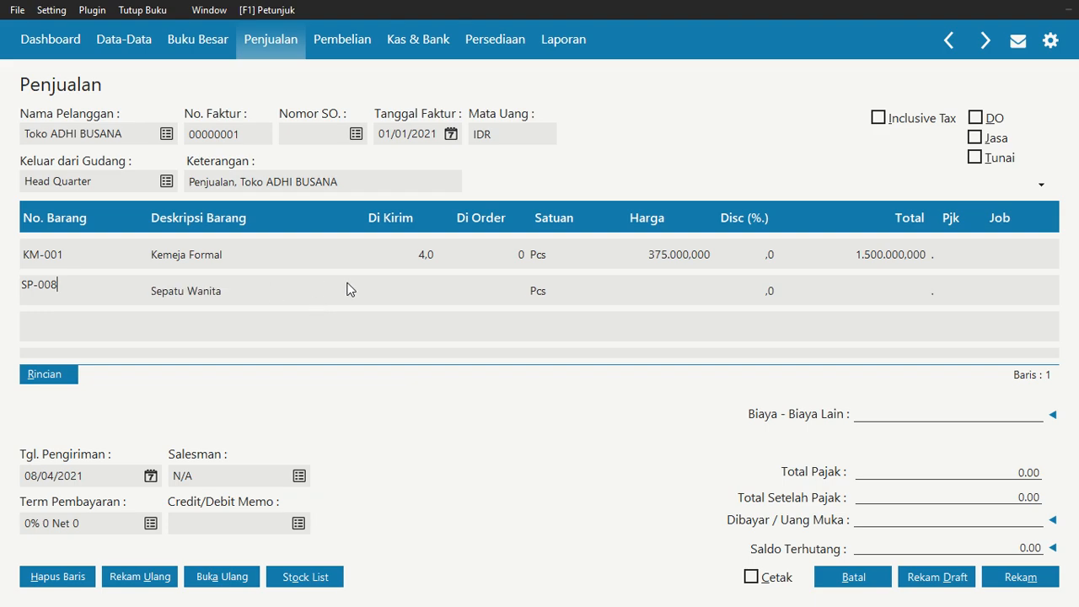
pyautogui.click(383, 294)
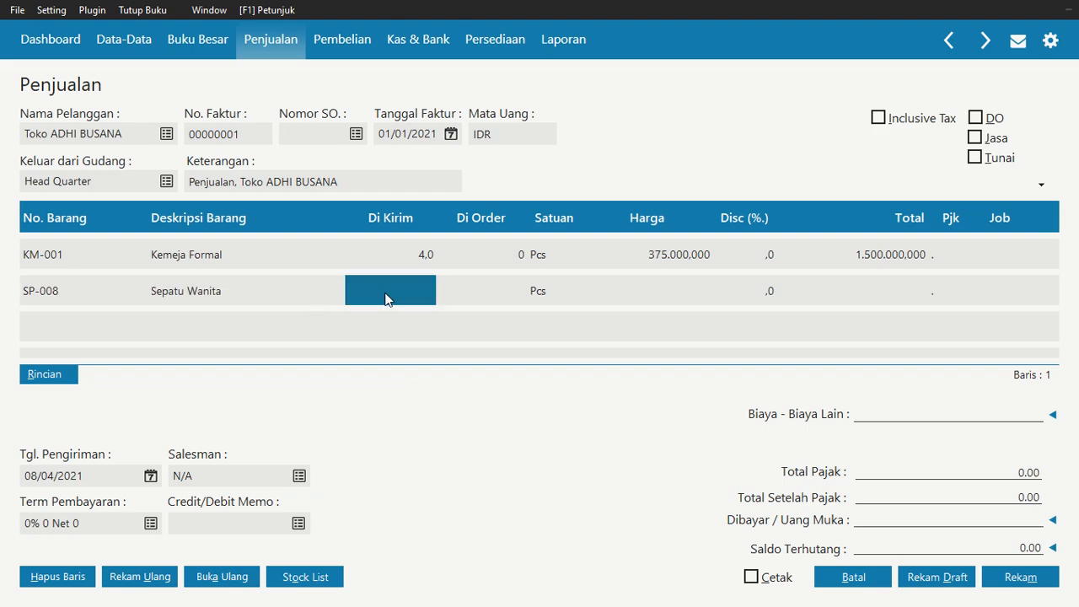
pyautogui.write('3')
pyautogui.press('Return')
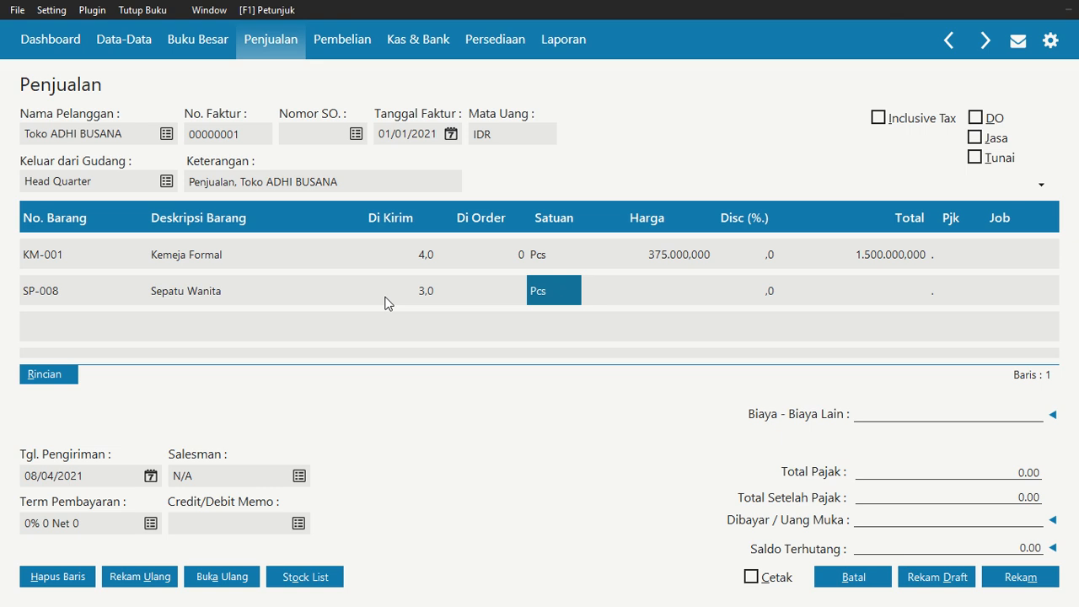
pyautogui.press('Return')
pyautogui.write('265000')
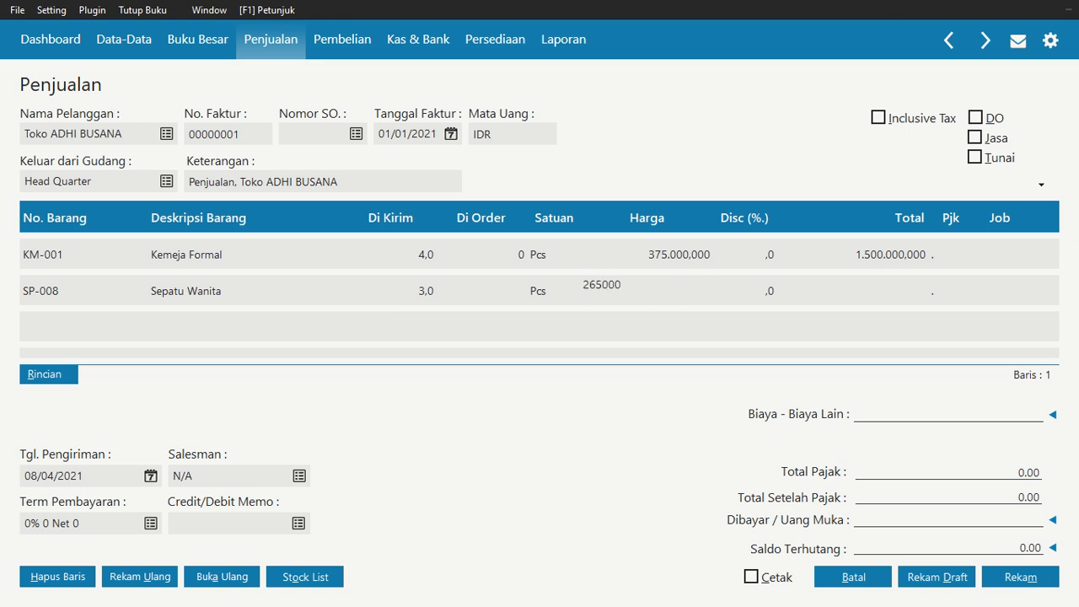
pyautogui.press('Return')
pyautogui.press('Return')
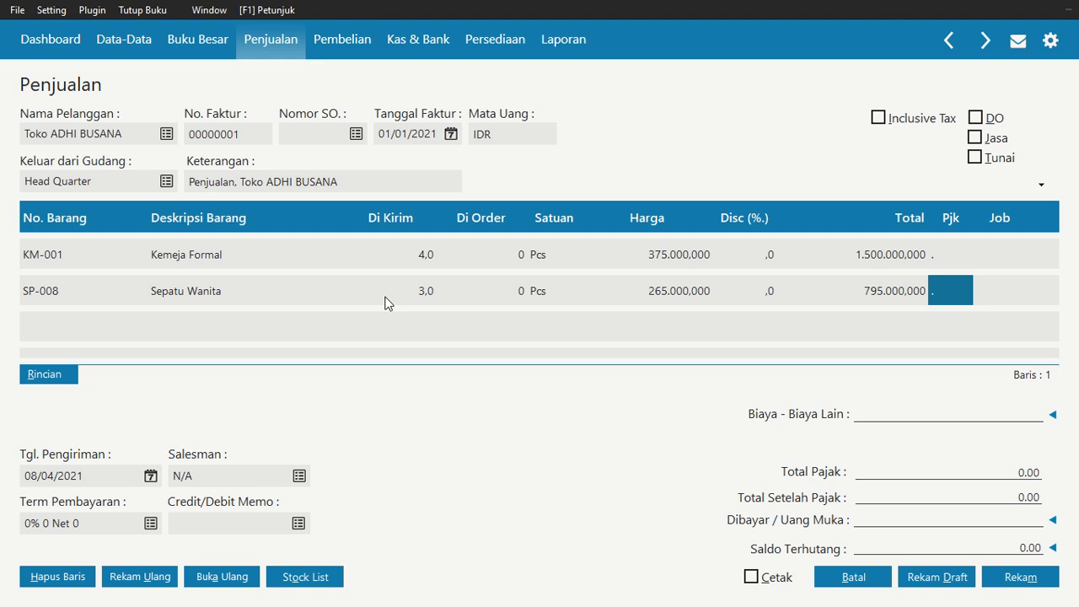
pyautogui.press('Return')
pyautogui.press('Return')
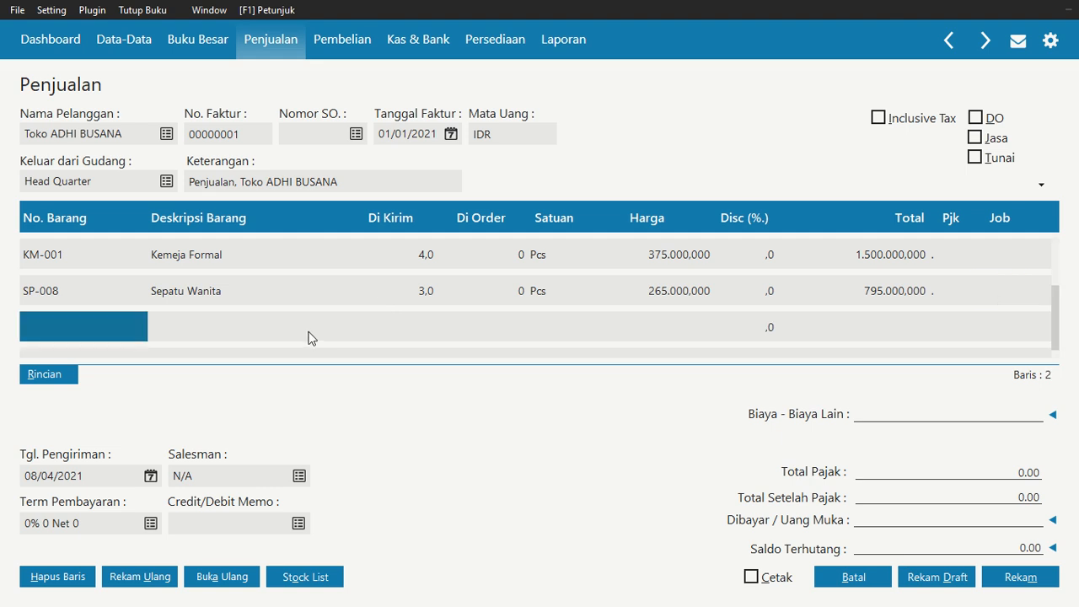
# Add invoice line TS-004 Kaos Oblong with quantity 19 at a price of 125.000
pyautogui.doubleClick(118, 325)
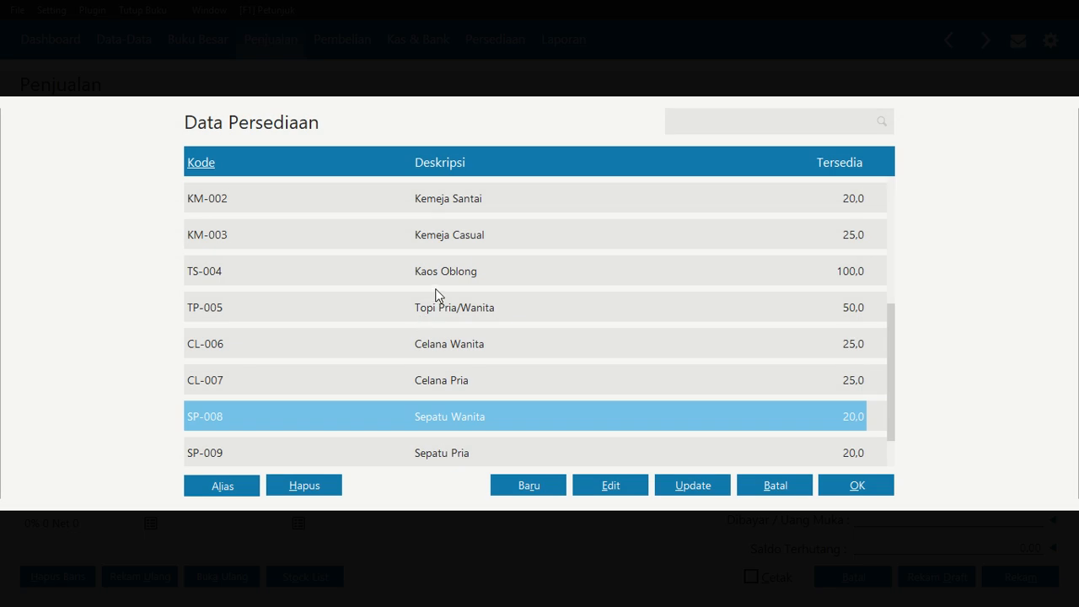
pyautogui.click(435, 277)
pyautogui.click(857, 486)
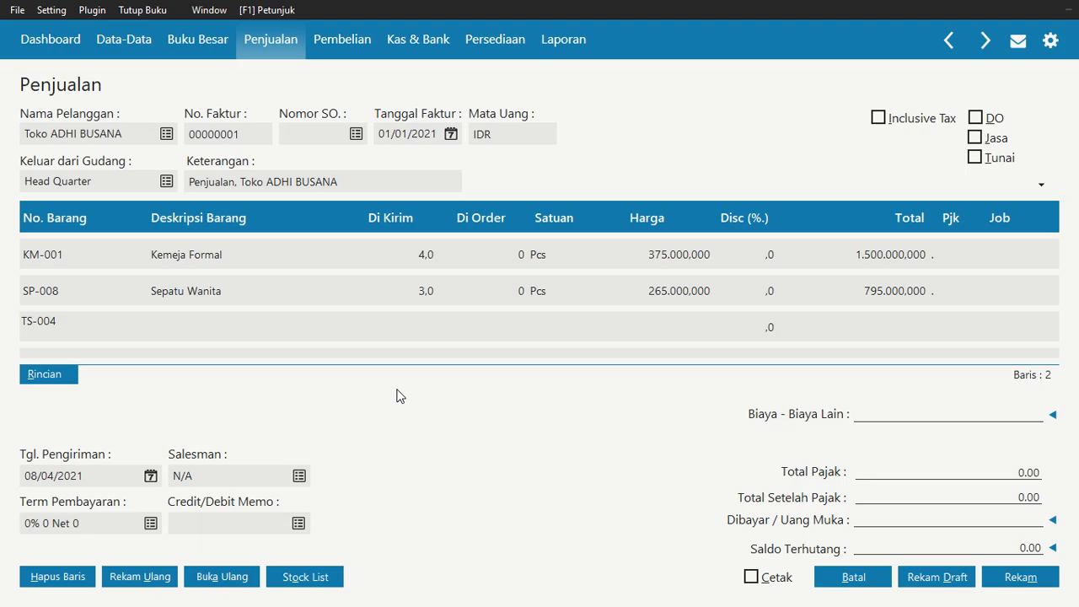
pyautogui.click(407, 321)
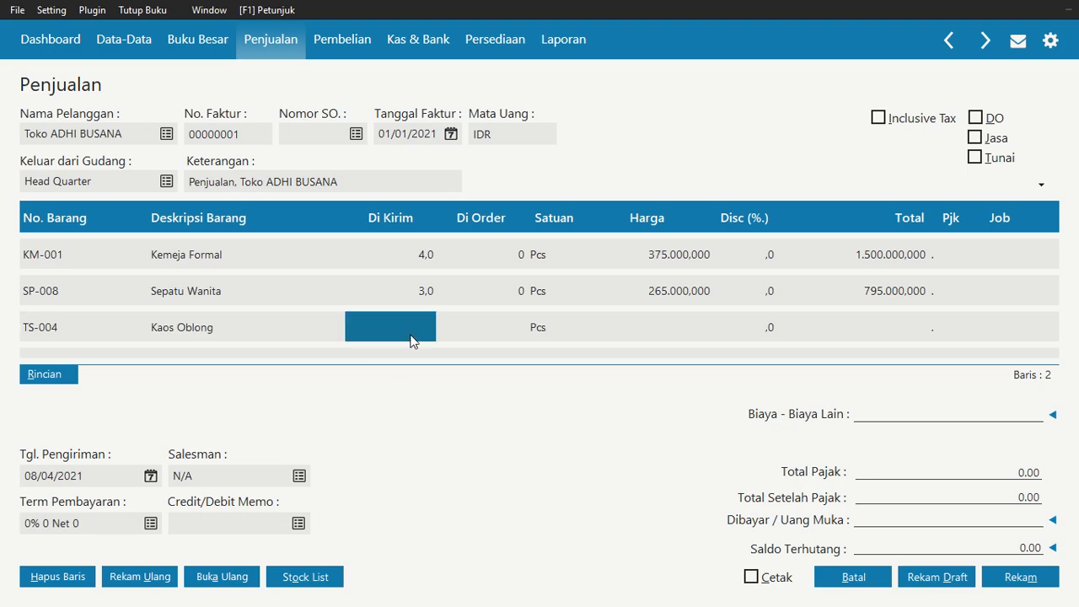
pyautogui.write('19')
pyautogui.press('Tab')
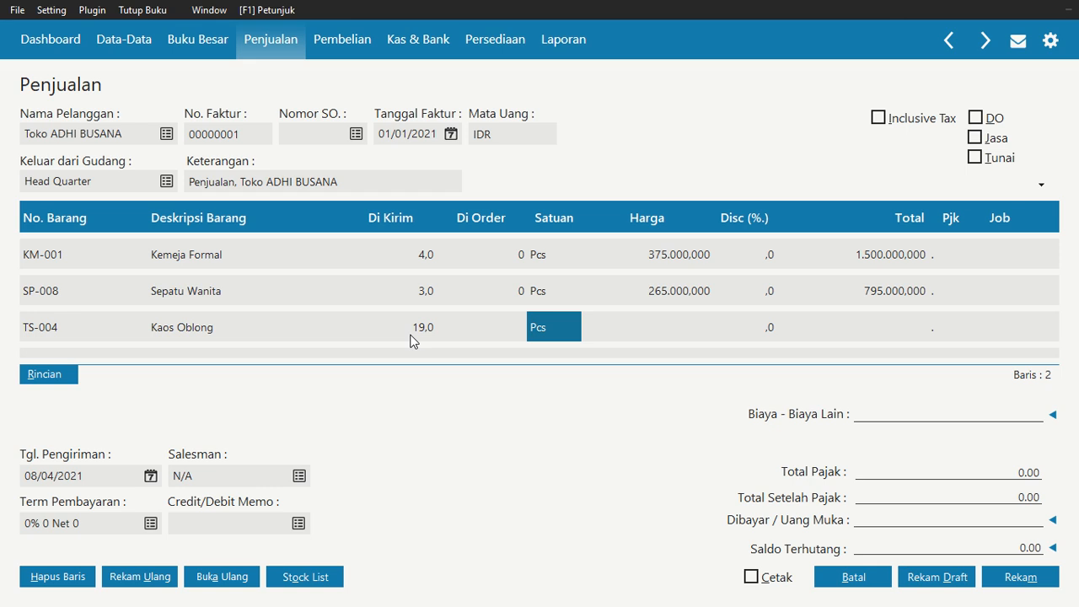
pyautogui.press('Tab')
pyautogui.write('1')
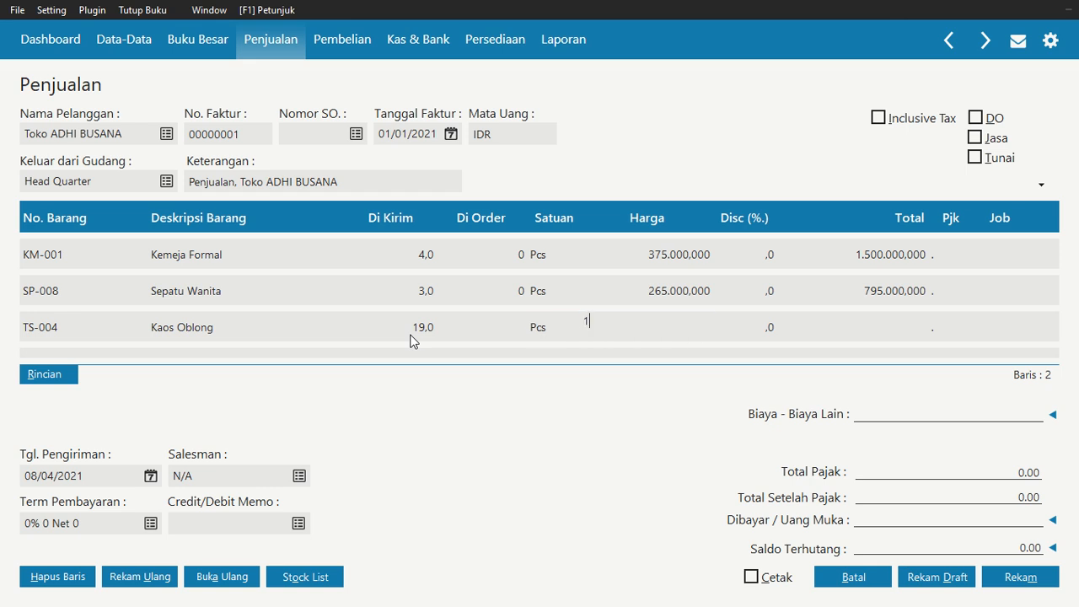
pyautogui.write('25.000,000')
pyautogui.press('Tab')
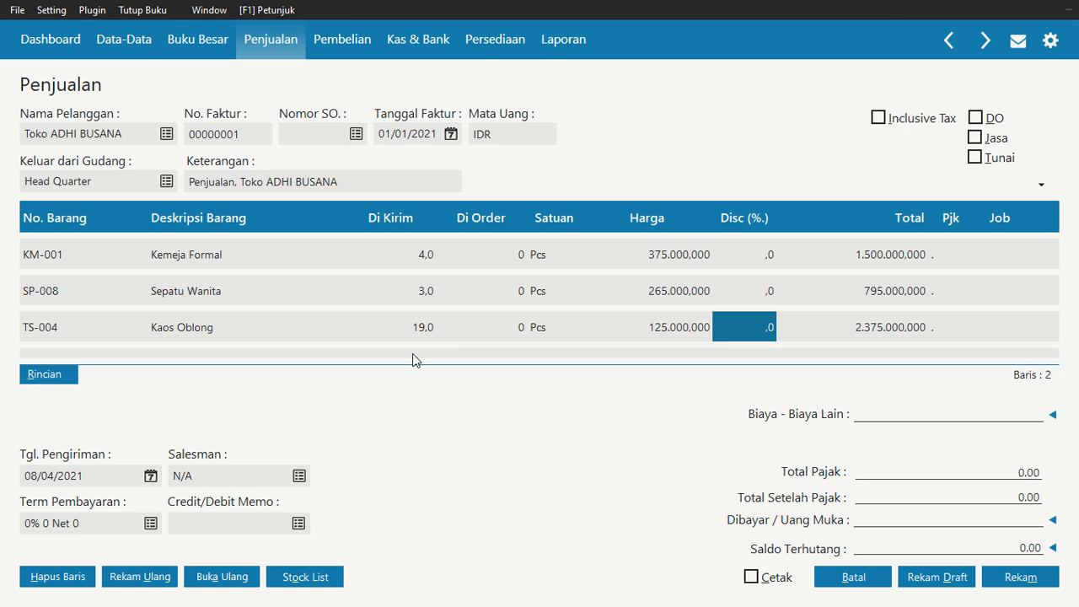
pyautogui.press('Tab')
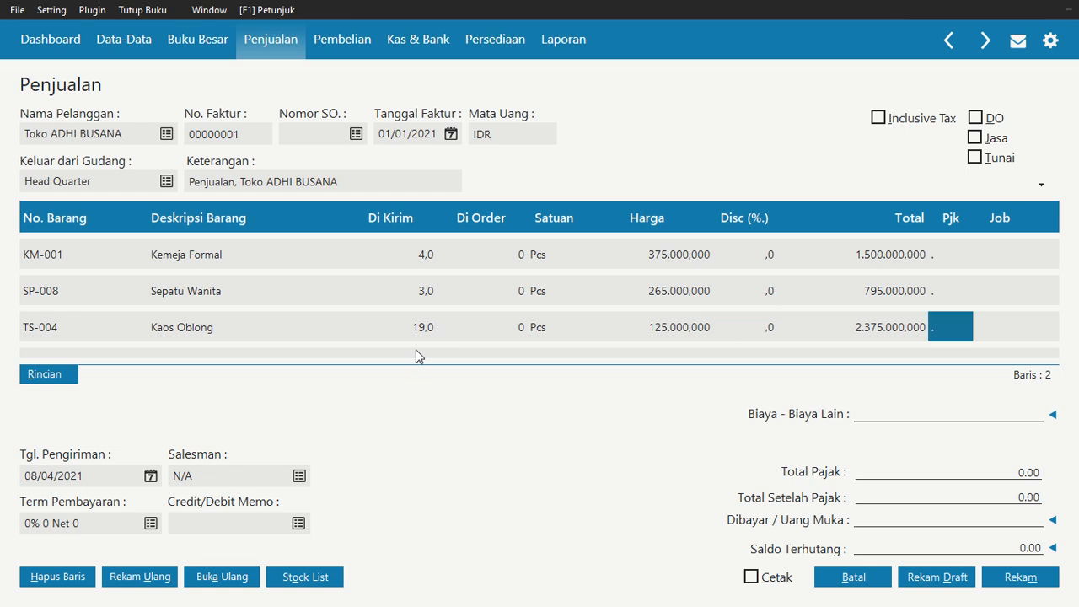
pyautogui.press('Tab')
pyautogui.press('Tab')
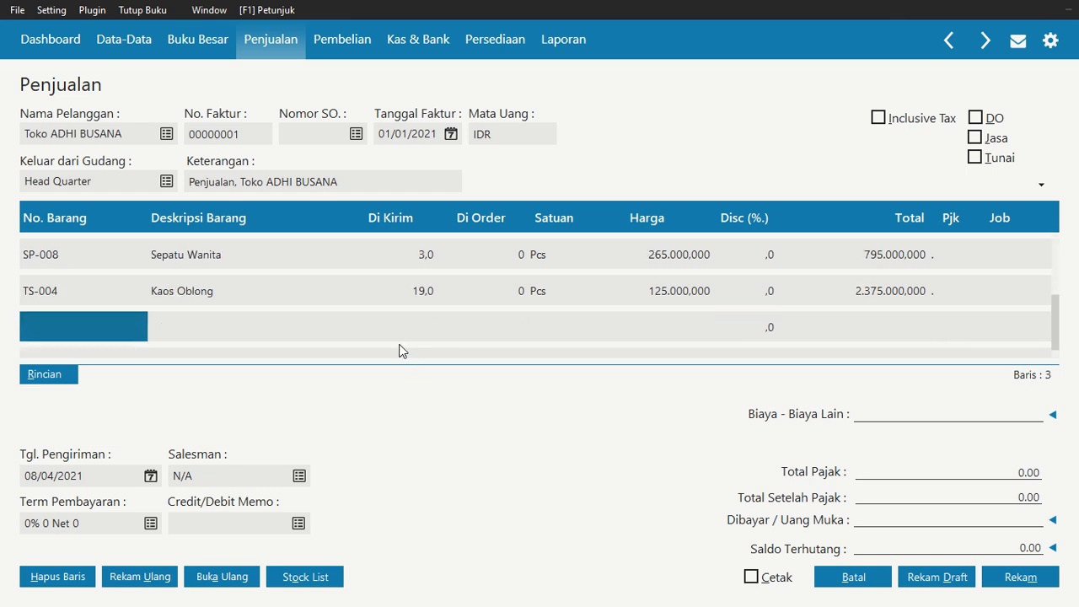
# Add invoice line CL-007 Celana Pria with quantity 4 at a price of 330.000
pyautogui.doubleClick(122, 327)
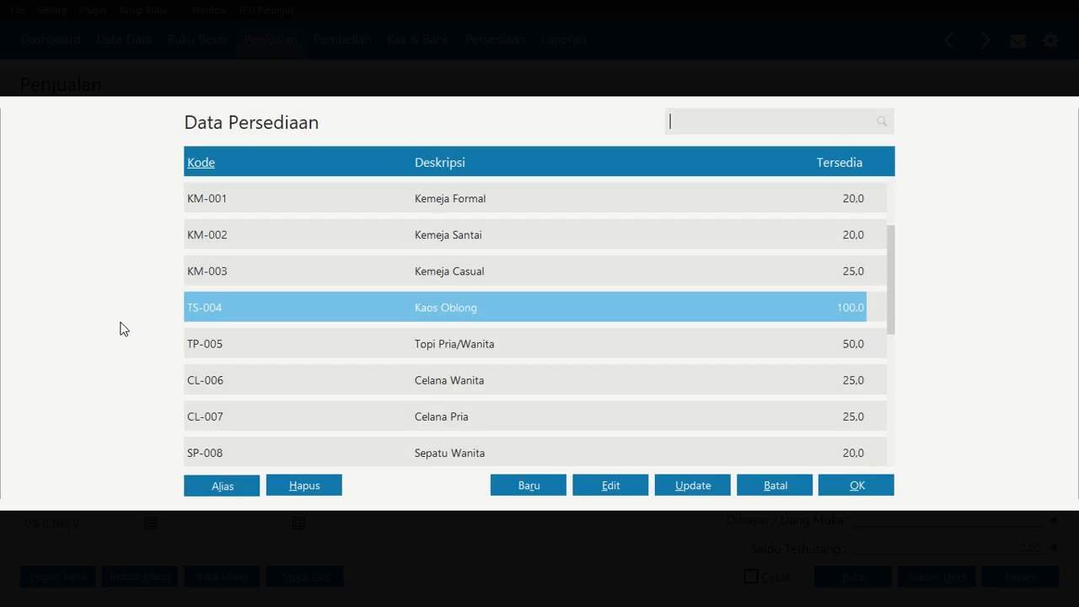
pyautogui.click(393, 429)
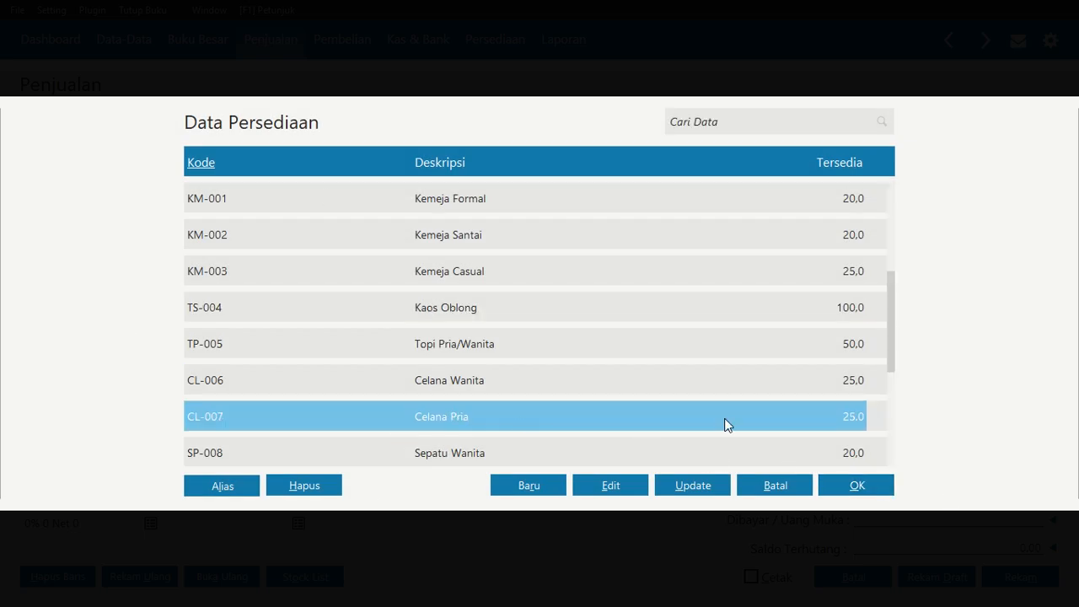
pyautogui.click(843, 485)
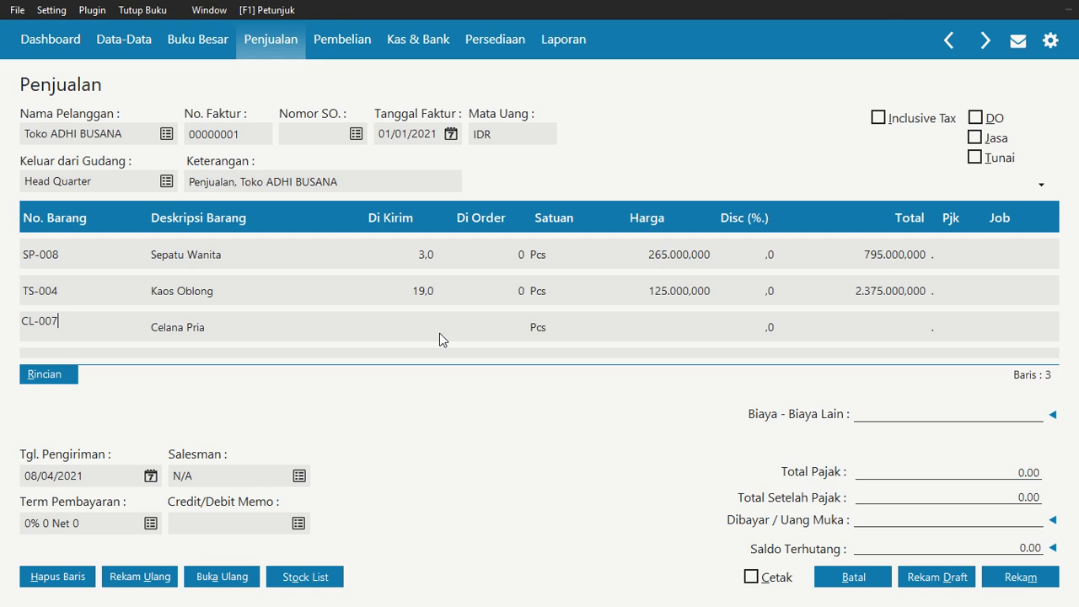
pyautogui.click(413, 325)
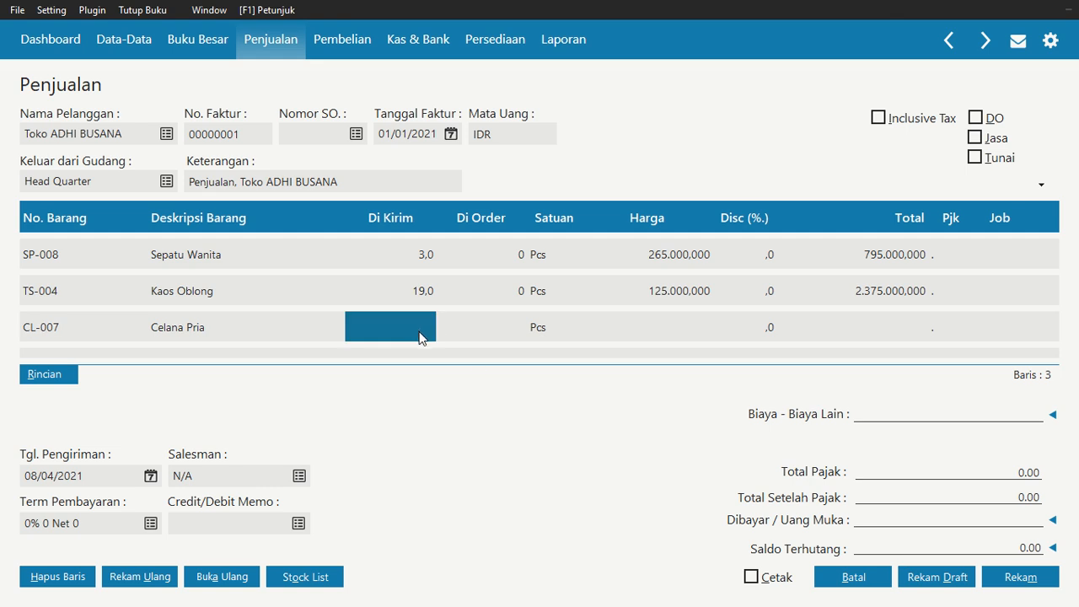
pyautogui.write('4')
pyautogui.press('Tab')
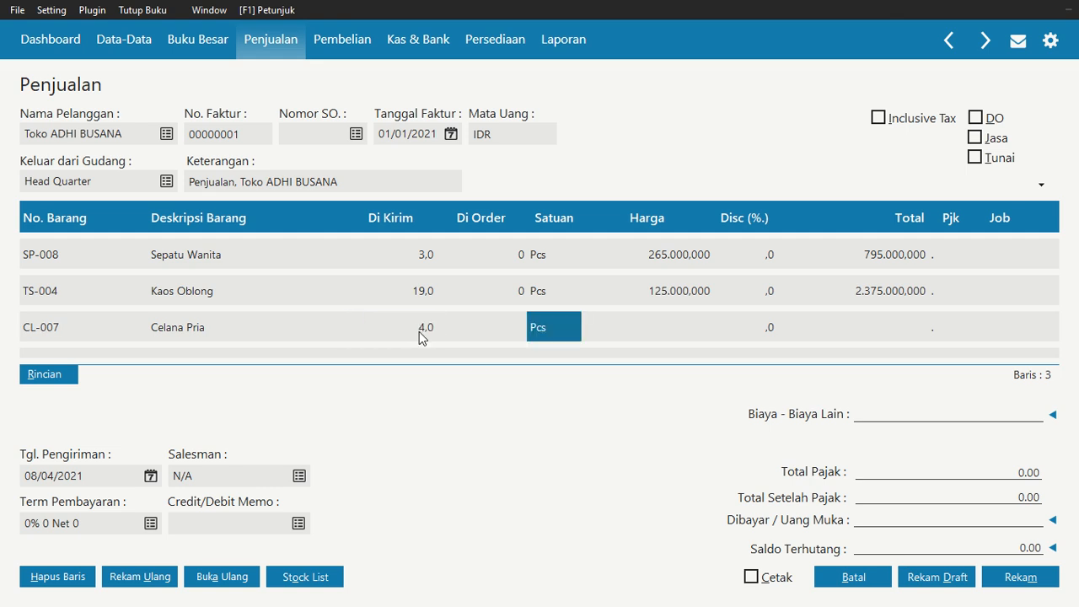
pyautogui.press('Tab')
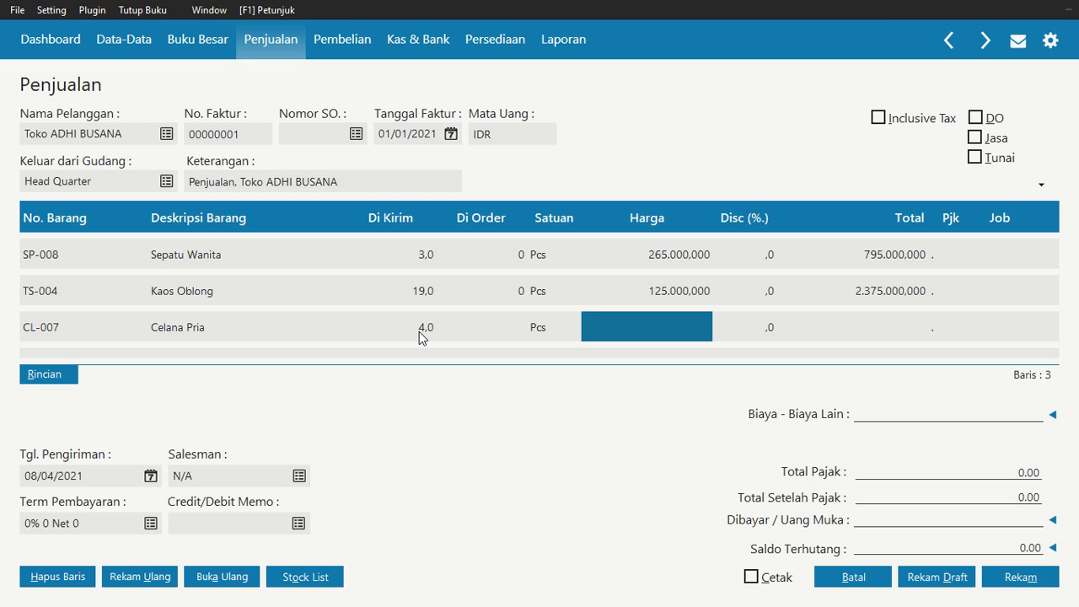
pyautogui.write('330000')
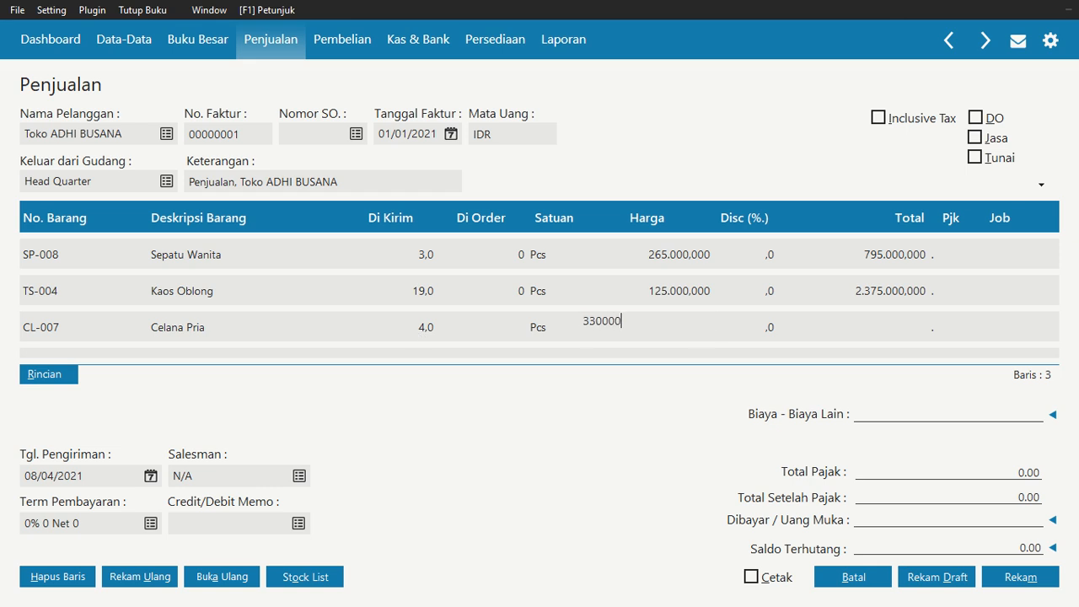
pyautogui.press('Tab')
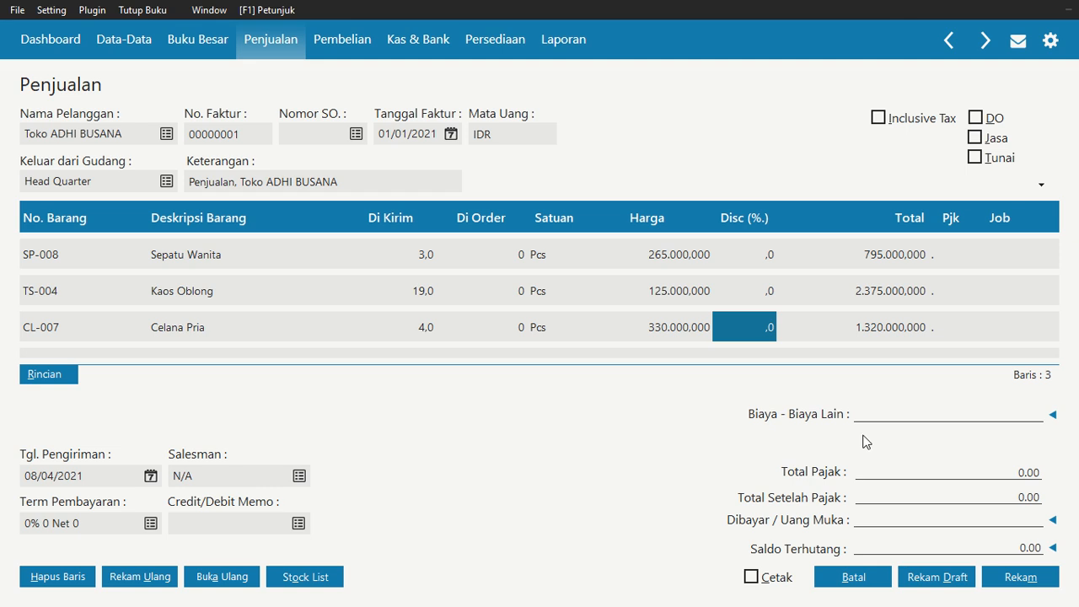
# Set the invoice's shipping date (Tgl. Pengiriman) to 01/01/2021
pyautogui.scroll(3, 616, 316)
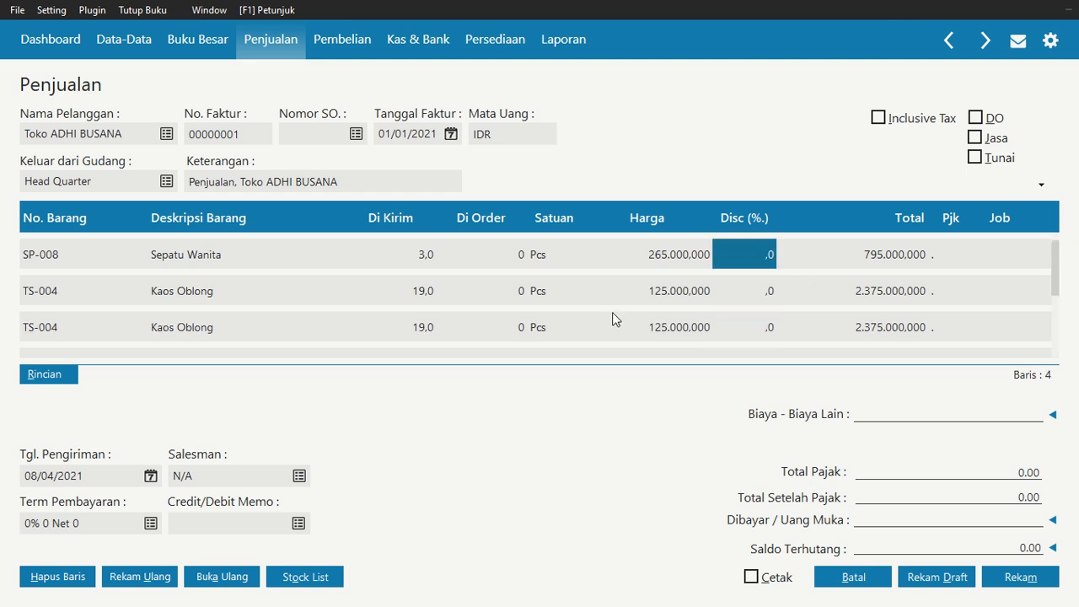
pyautogui.scroll(-3, 593, 279)
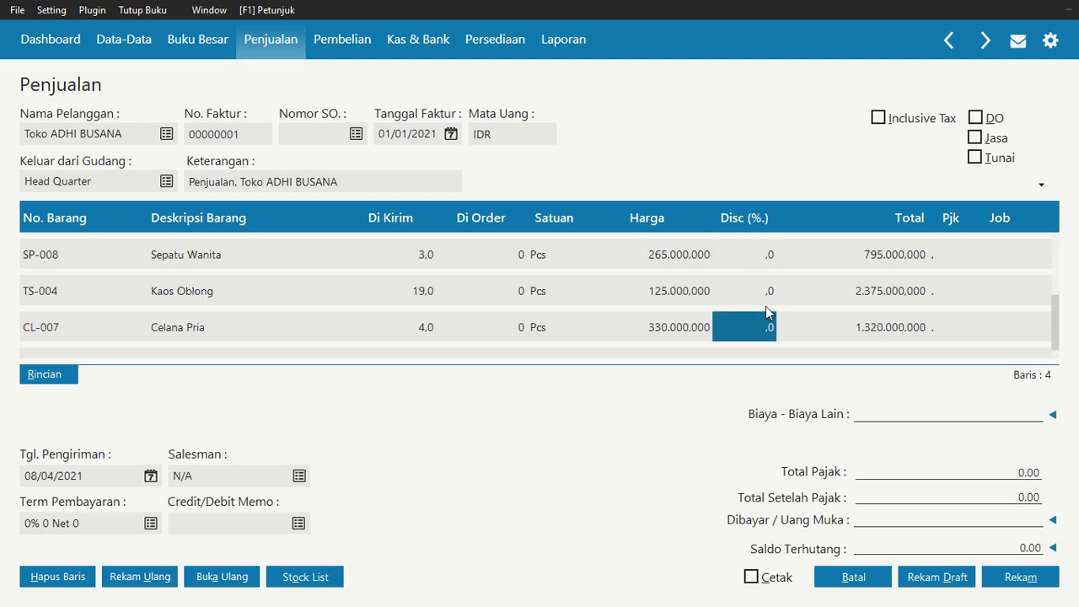
pyautogui.scroll(2, 803, 254)
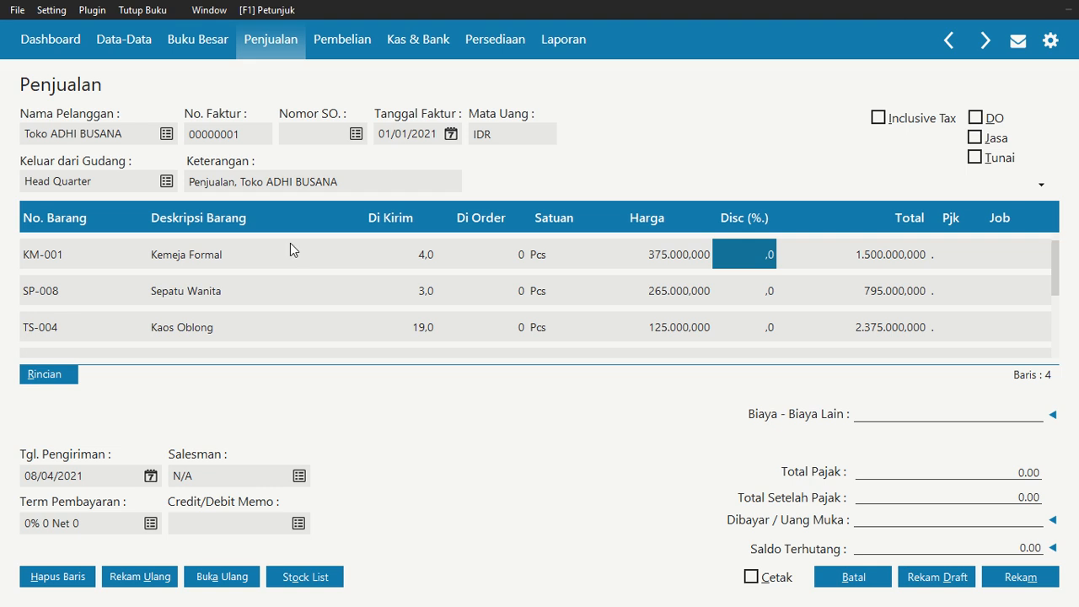
pyautogui.click(150, 476)
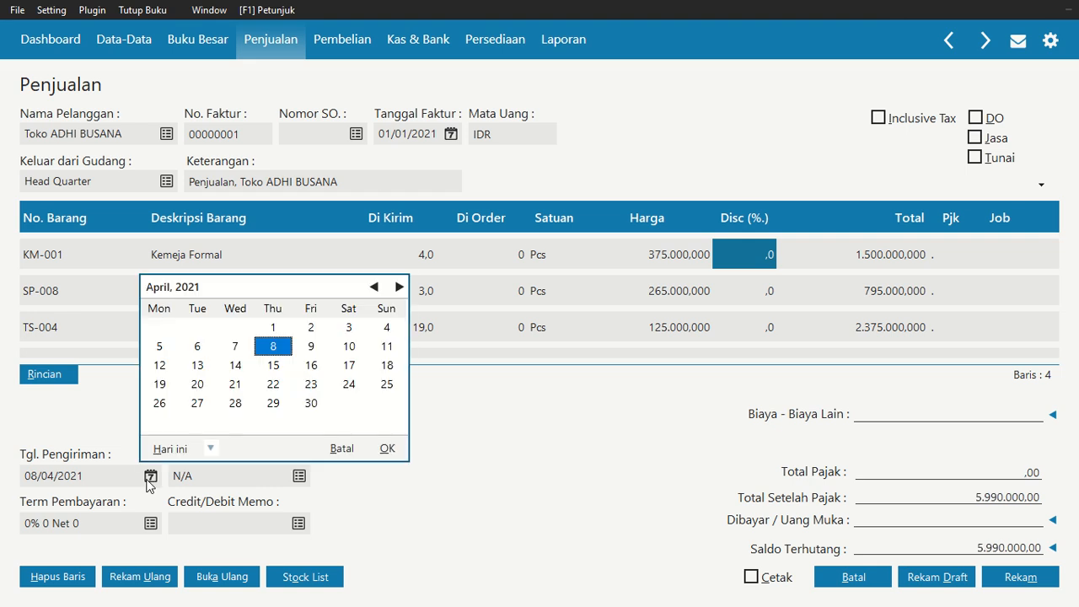
pyautogui.click(377, 291)
pyautogui.click(375, 289)
pyautogui.click(375, 288)
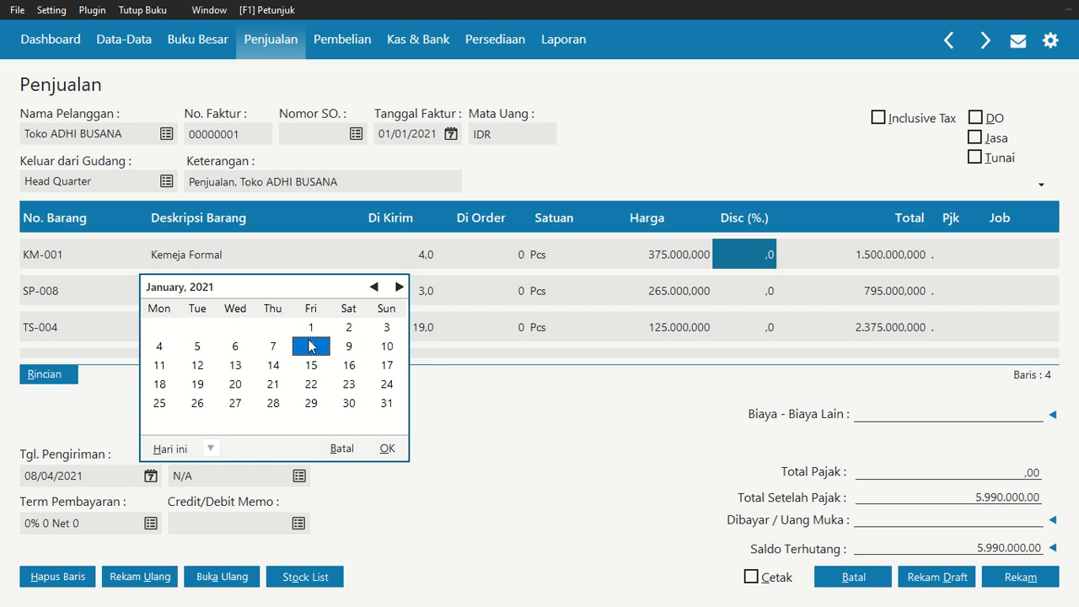
pyautogui.click(310, 327)
pyautogui.click(388, 448)
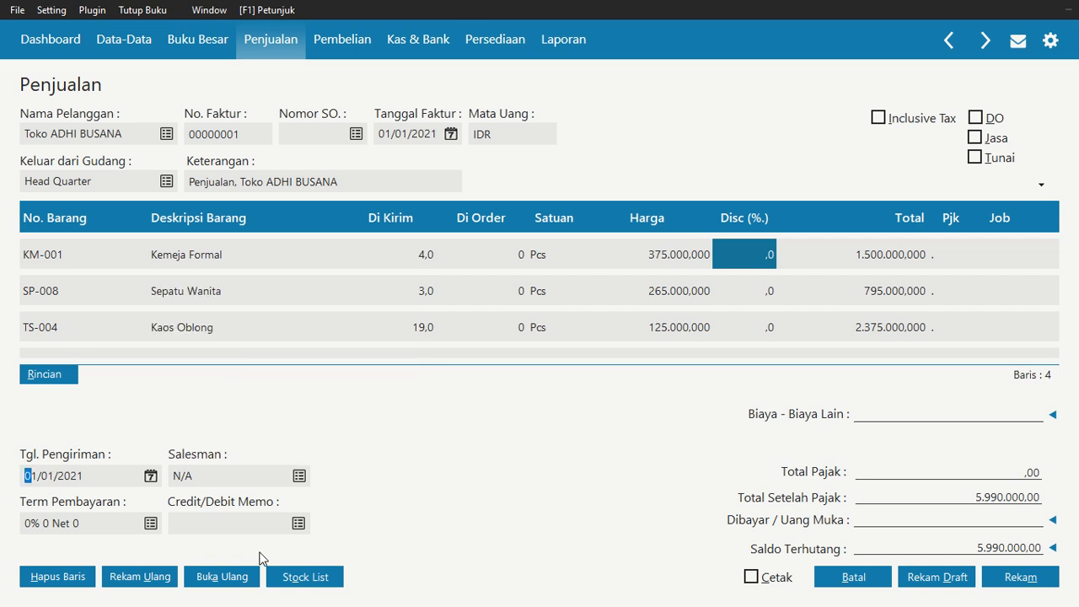
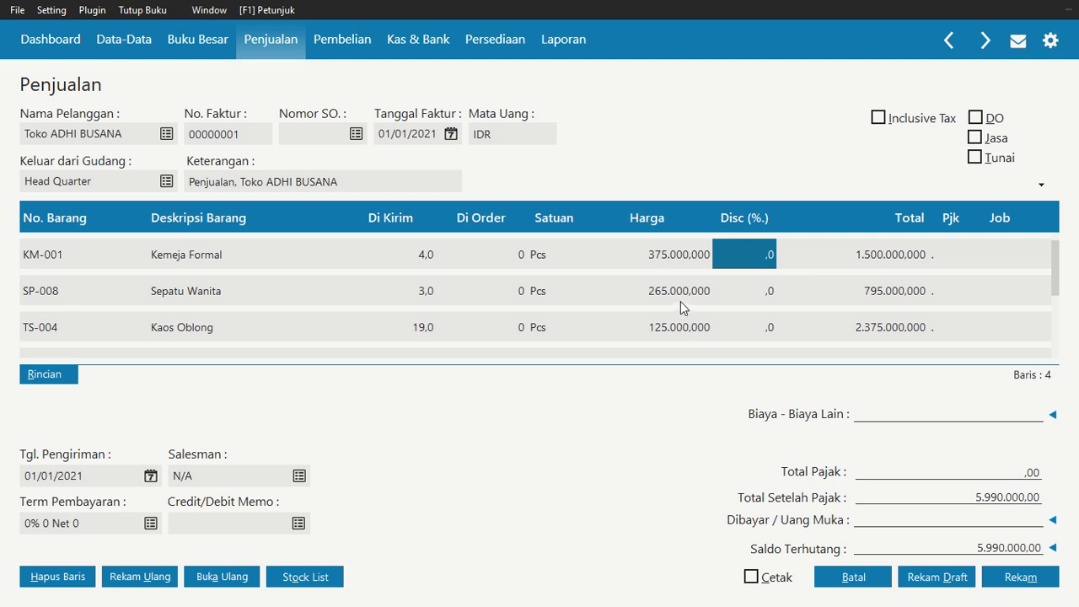
# Review the invoice lines, save the sales invoice, and close the sales invoice windows
pyautogui.press('Down')
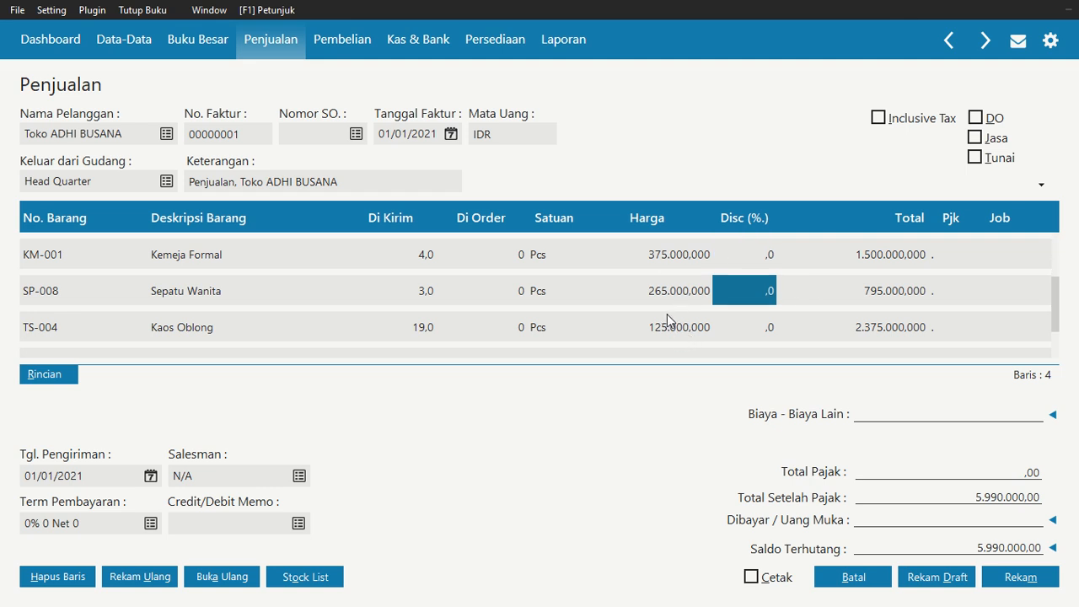
pyautogui.press('Down')
pyautogui.press('Down')
pyautogui.press('Up')
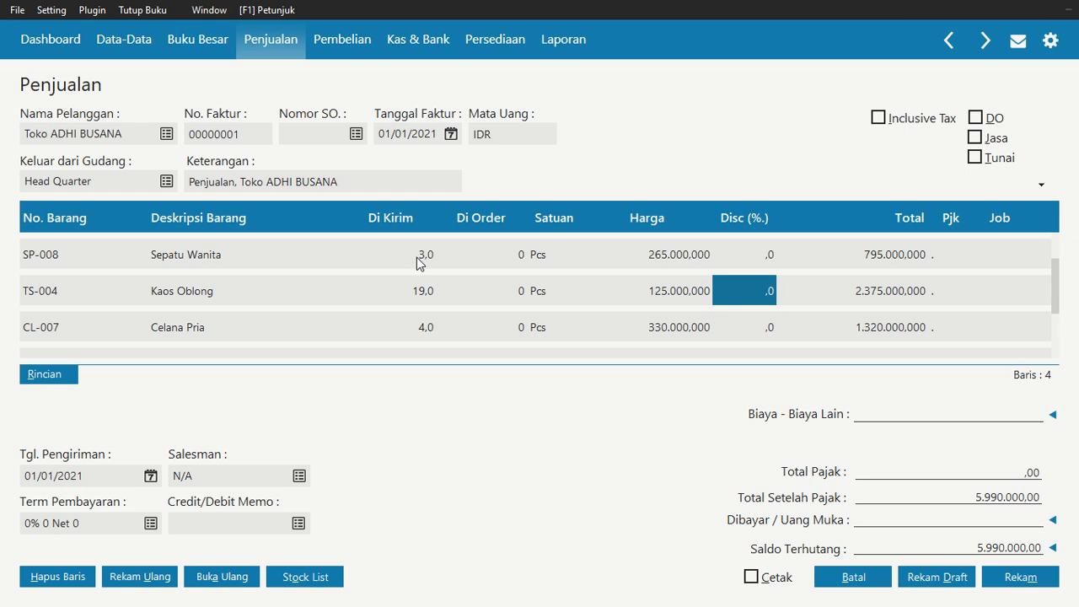
pyautogui.press('Up')
pyautogui.press('Up')
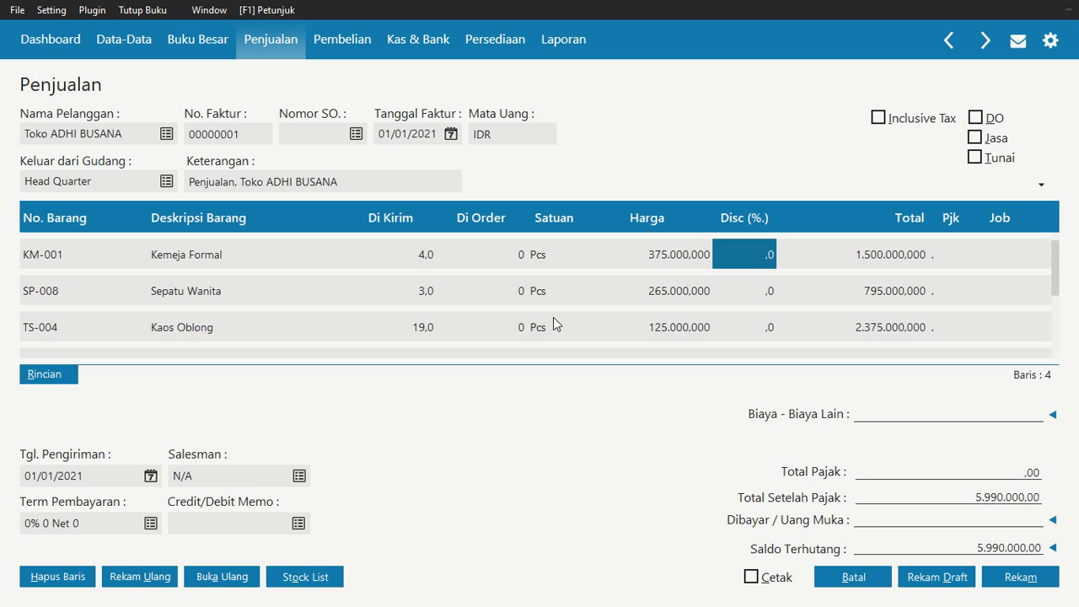
pyautogui.press('Down')
pyautogui.press('Down')
pyautogui.press('Down')
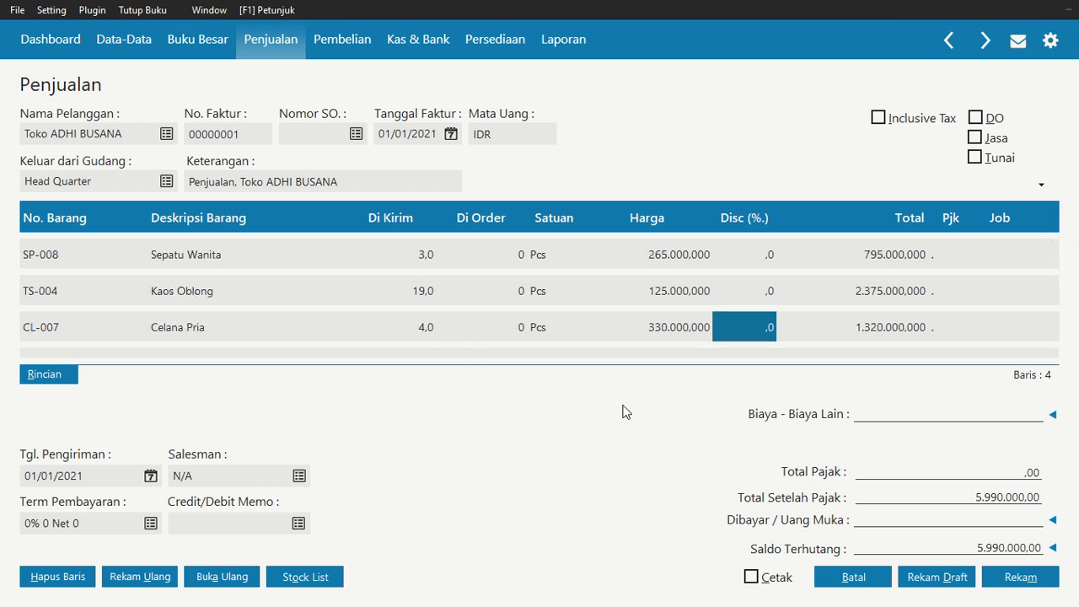
pyautogui.click(992, 573)
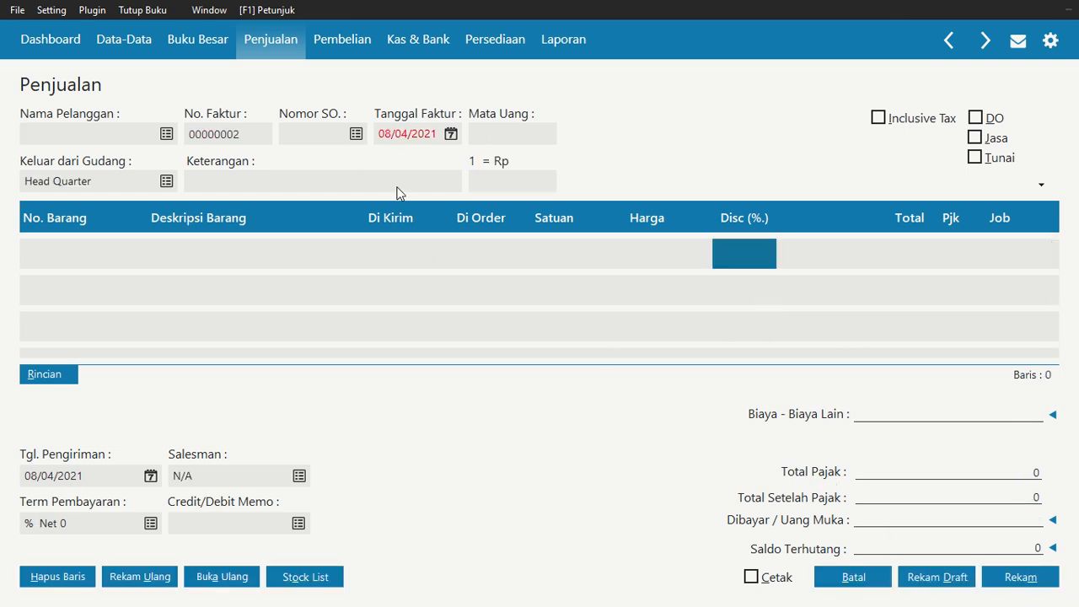
pyautogui.click(862, 577)
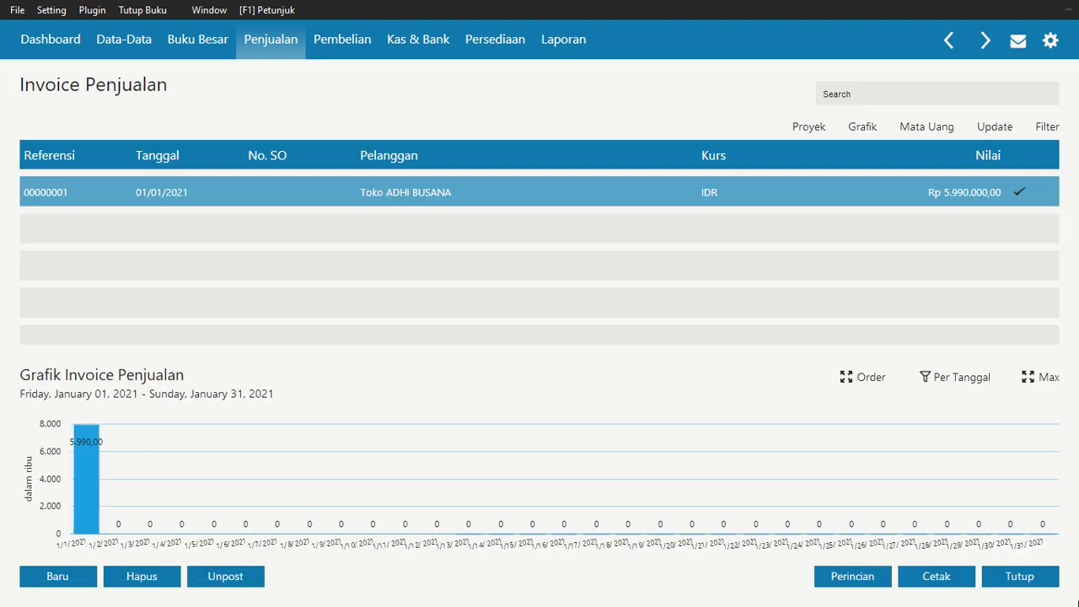
pyautogui.click(1020, 577)
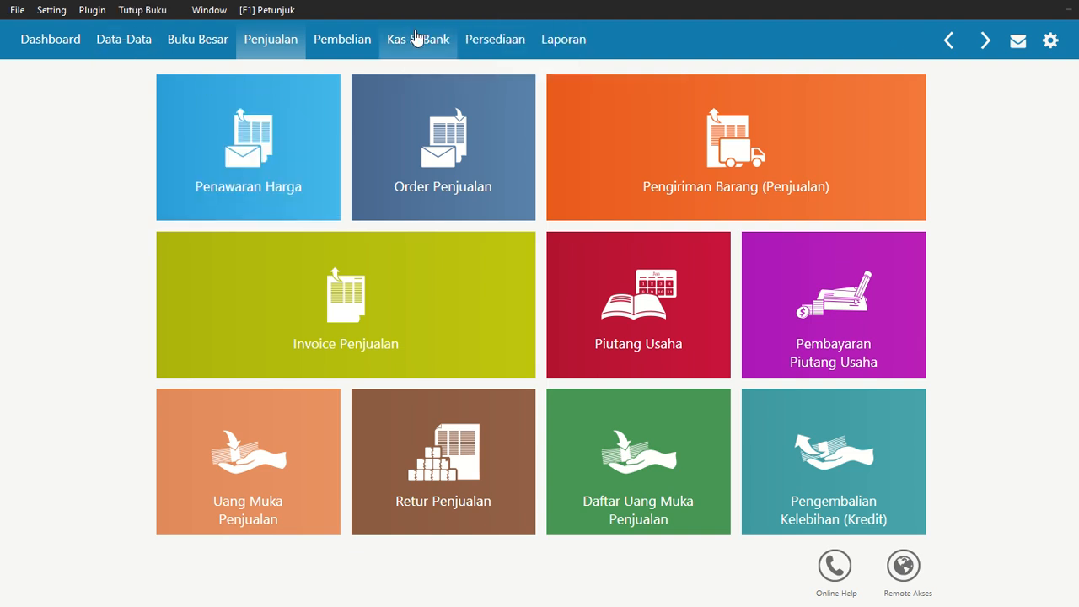
# Start a new Kas Keluar cash disbursement paid from the Kas account
pyautogui.click(416, 38)
pyautogui.moveTo(325, 265)
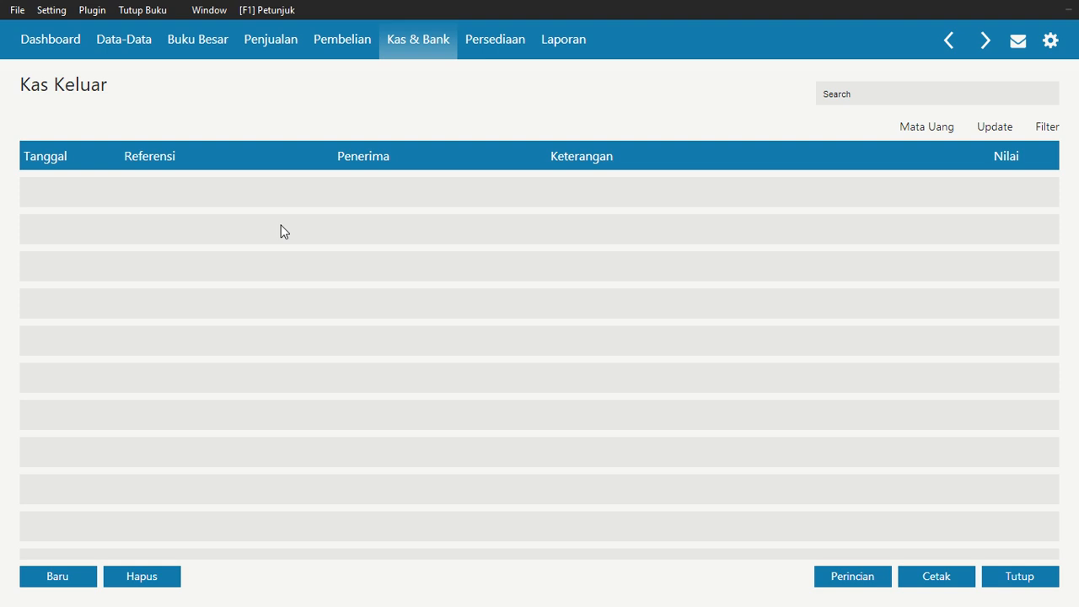
pyautogui.click(54, 573)
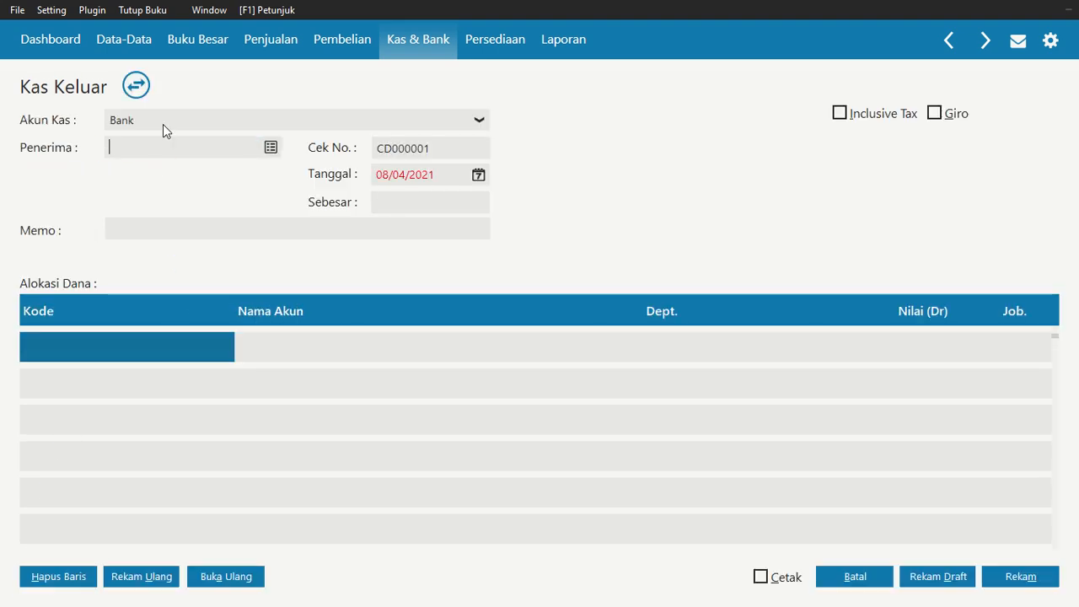
pyautogui.click(163, 124)
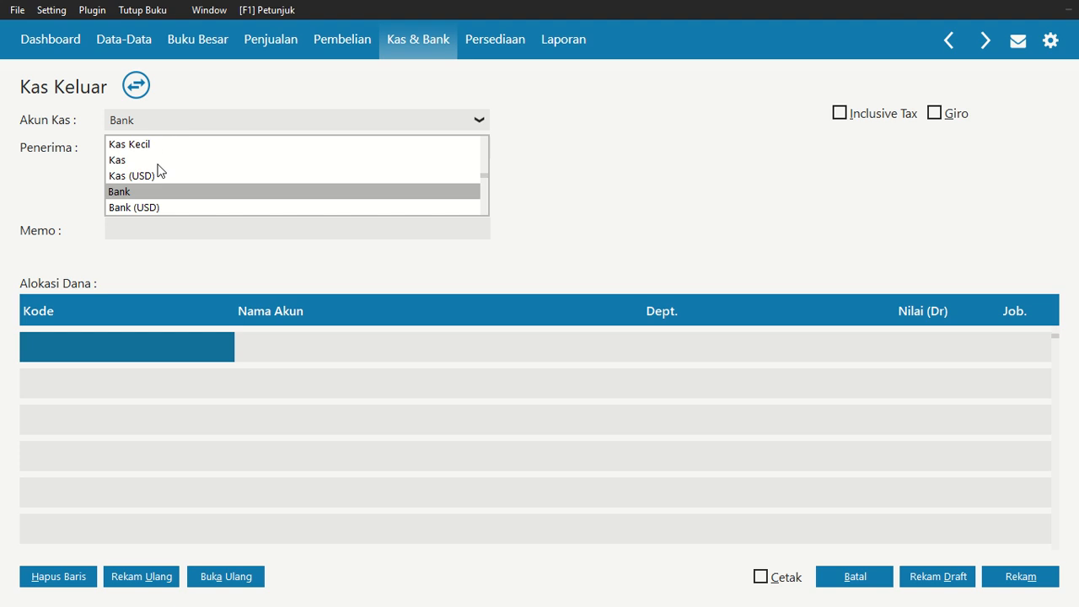
pyautogui.click(158, 161)
# Create a new Others-type contact with the payee's name and select it as the disbursement recipient
pyautogui.click(269, 147)
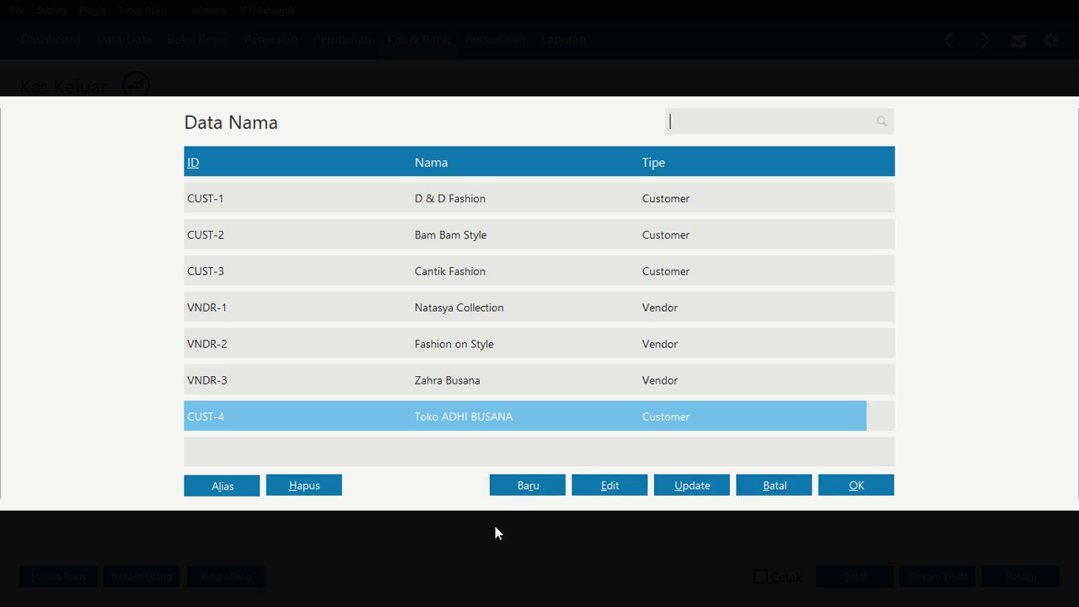
pyautogui.click(527, 489)
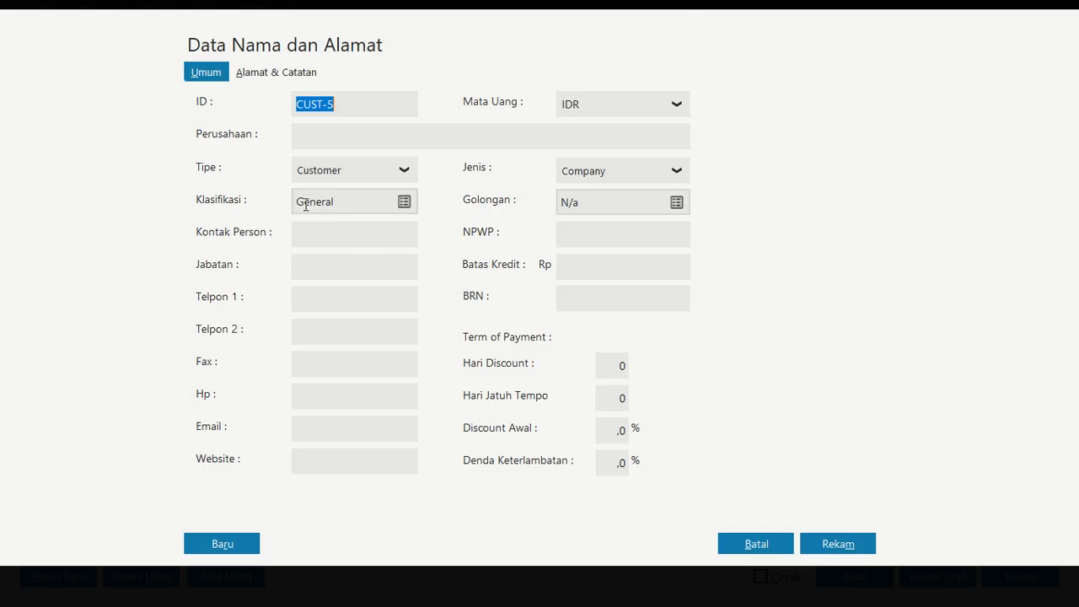
pyautogui.click(389, 170)
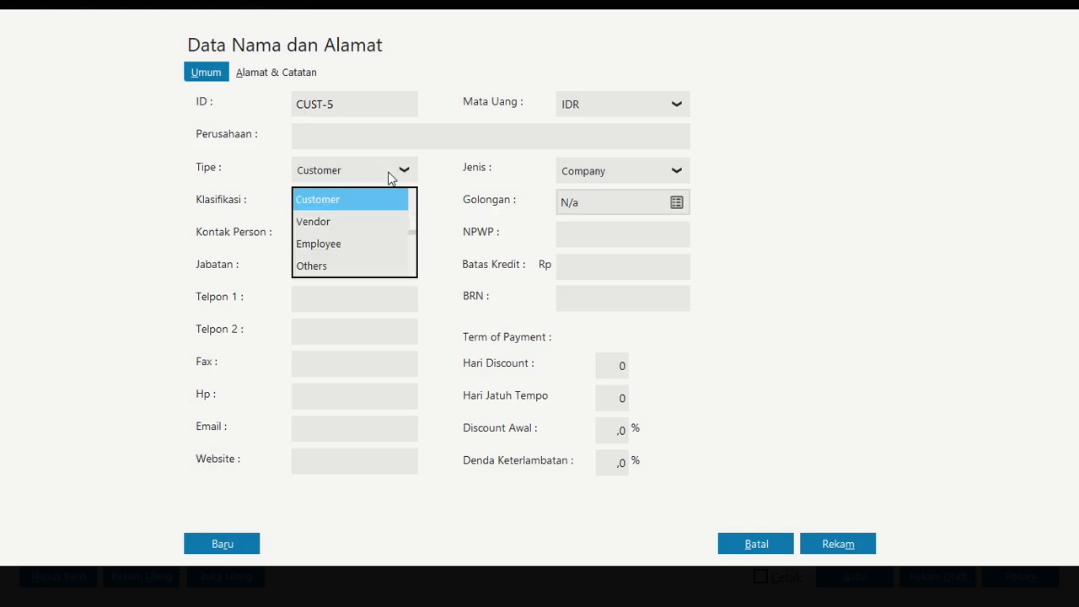
pyautogui.click(343, 267)
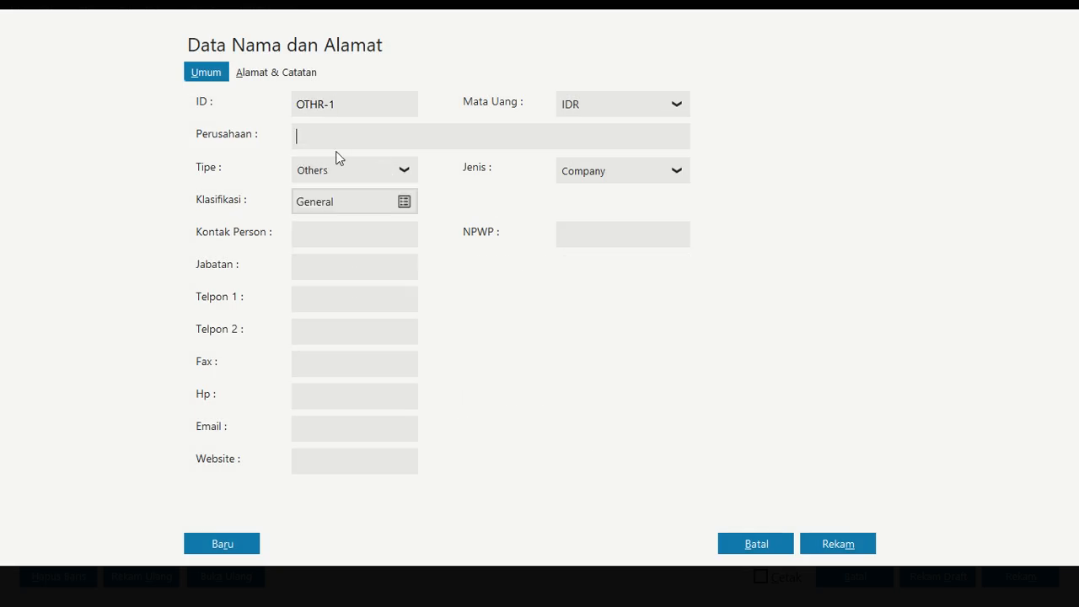
pyautogui.write('bAPAK')
pyautogui.press('BackSpace')
pyautogui.press('BackSpace')
pyautogui.press('BackSpace')
pyautogui.press('BackSpace')
pyautogui.press('BackSpace')
pyautogui.press('capslock')
pyautogui.write('Bapak Ad')
pyautogui.moveTo(313, 7)
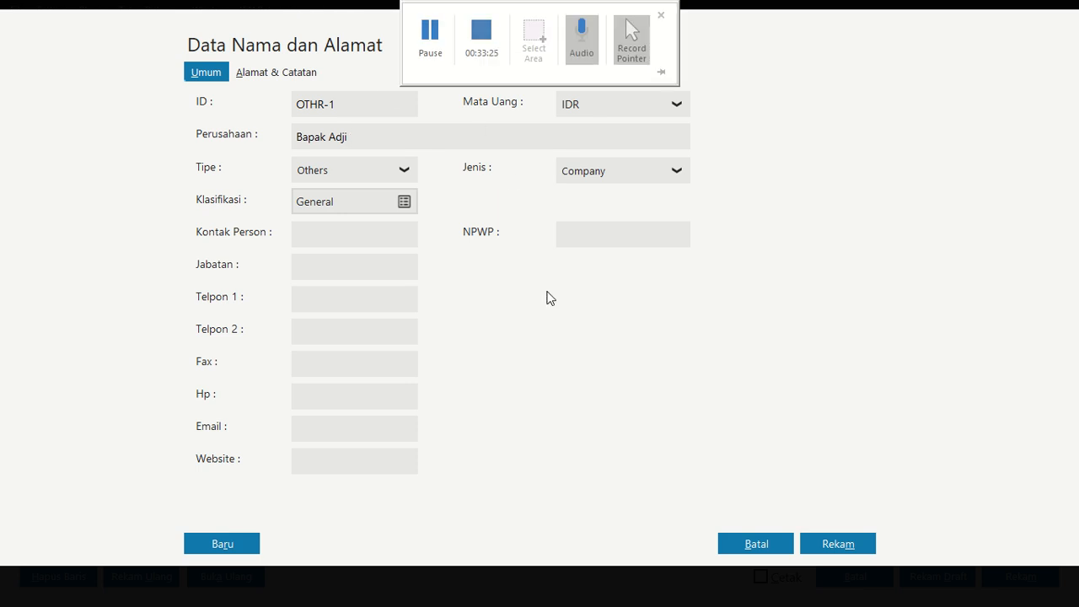
pyautogui.click(835, 553)
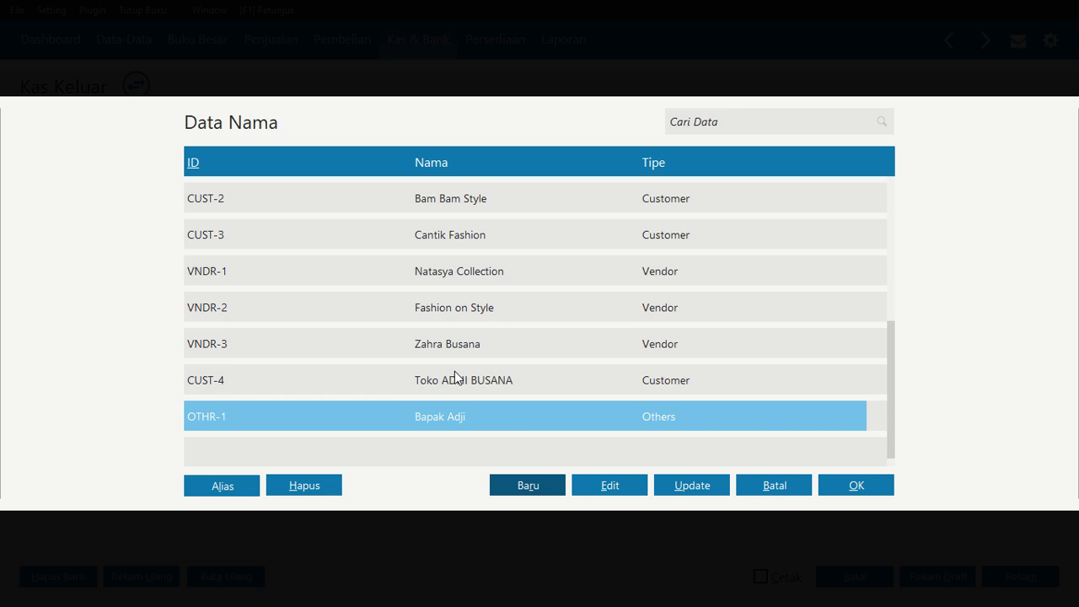
pyautogui.click(851, 489)
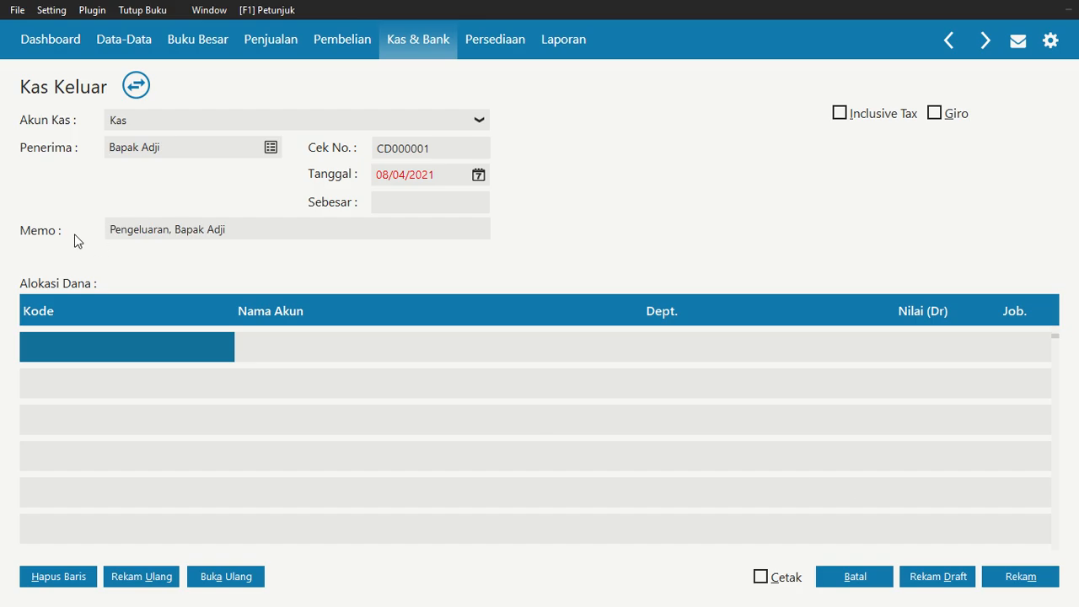
# Set the disbursement date to 04/01/2021
pyautogui.click(478, 176)
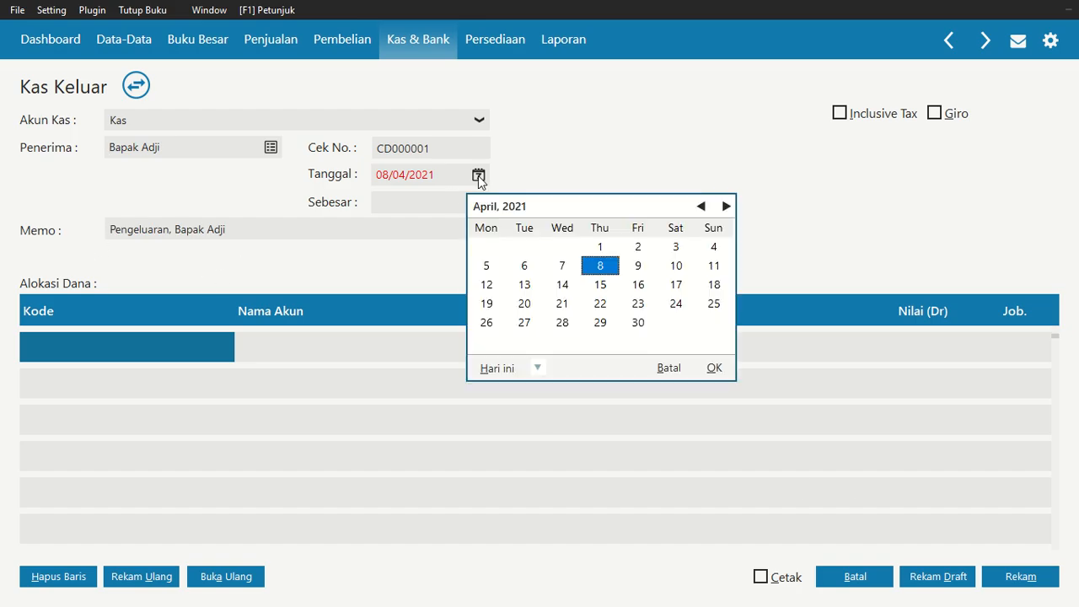
pyautogui.click(701, 205)
pyautogui.click(701, 206)
pyautogui.click(700, 207)
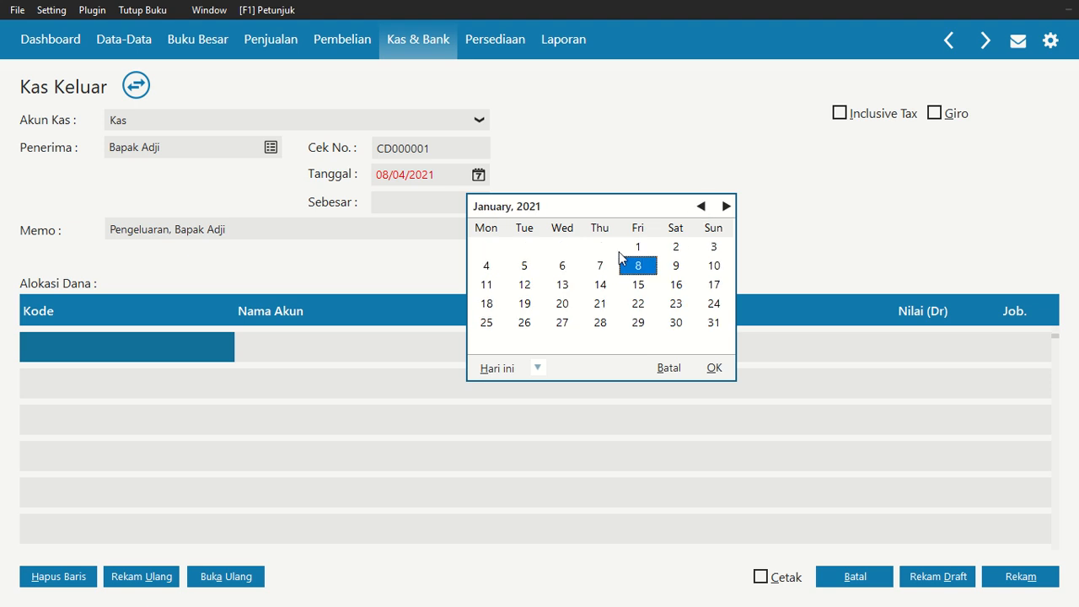
pyautogui.click(487, 265)
pyautogui.click(714, 368)
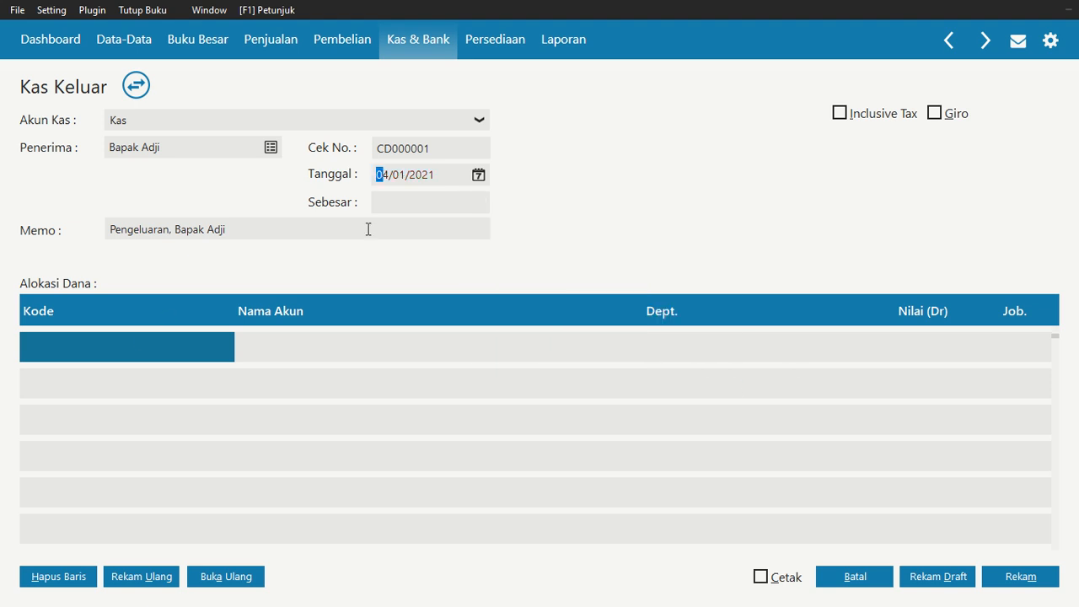
# Search the chart of accounts for beban expense accounts from the first allocation row's account lookup
pyautogui.doubleClick(138, 345)
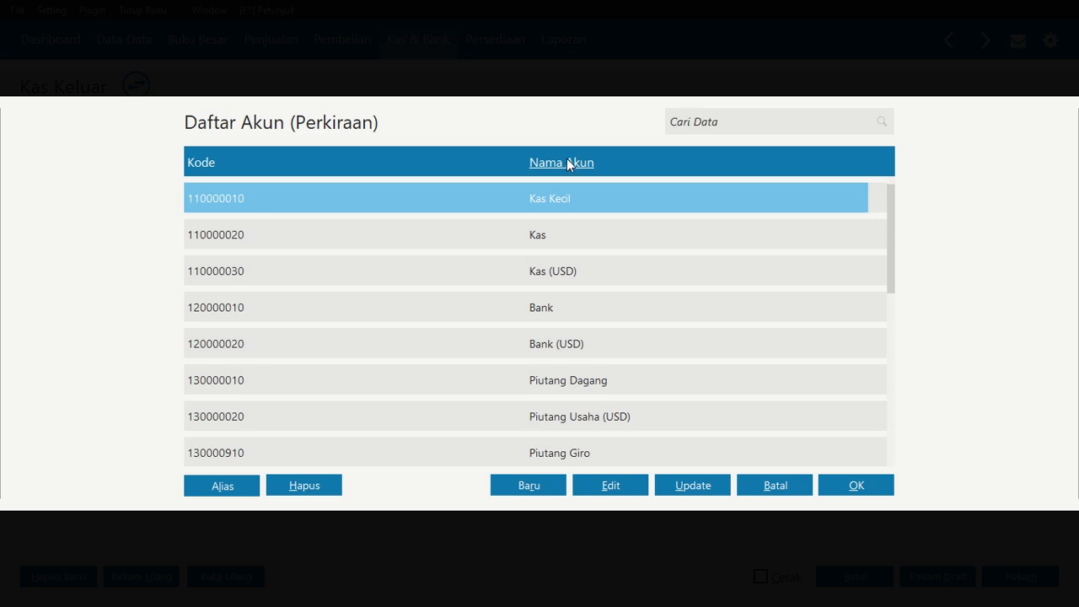
pyautogui.click(675, 131)
pyautogui.write('beban')
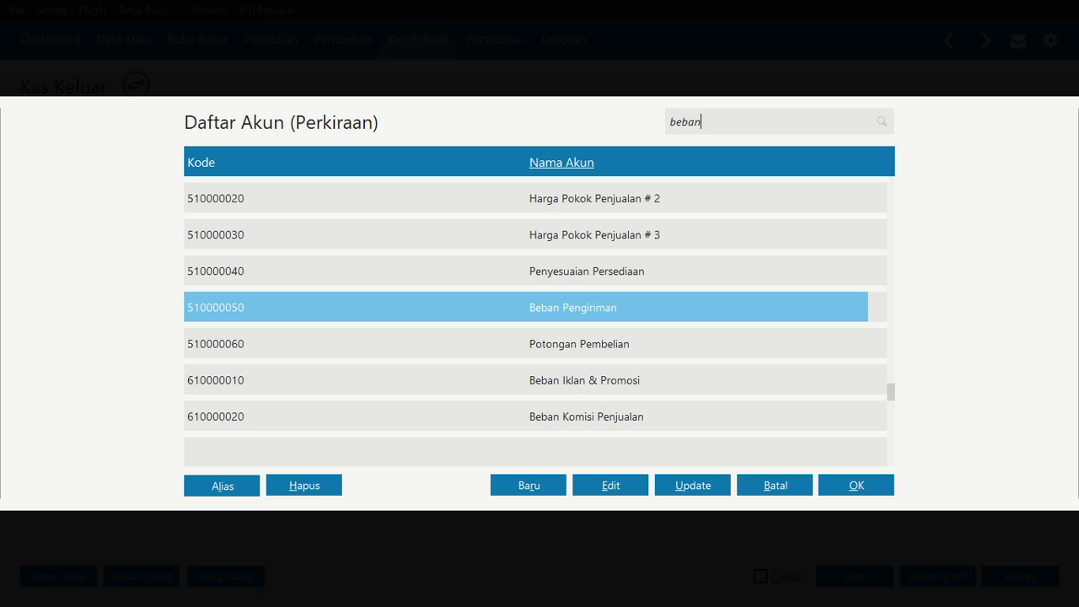
pyautogui.press('Down')
pyautogui.press('Down')
pyautogui.press('Down')
pyautogui.press('Down')
pyautogui.press('Down')
pyautogui.press('Down')
pyautogui.press('Down')
pyautogui.press('Down')
pyautogui.press('Down')
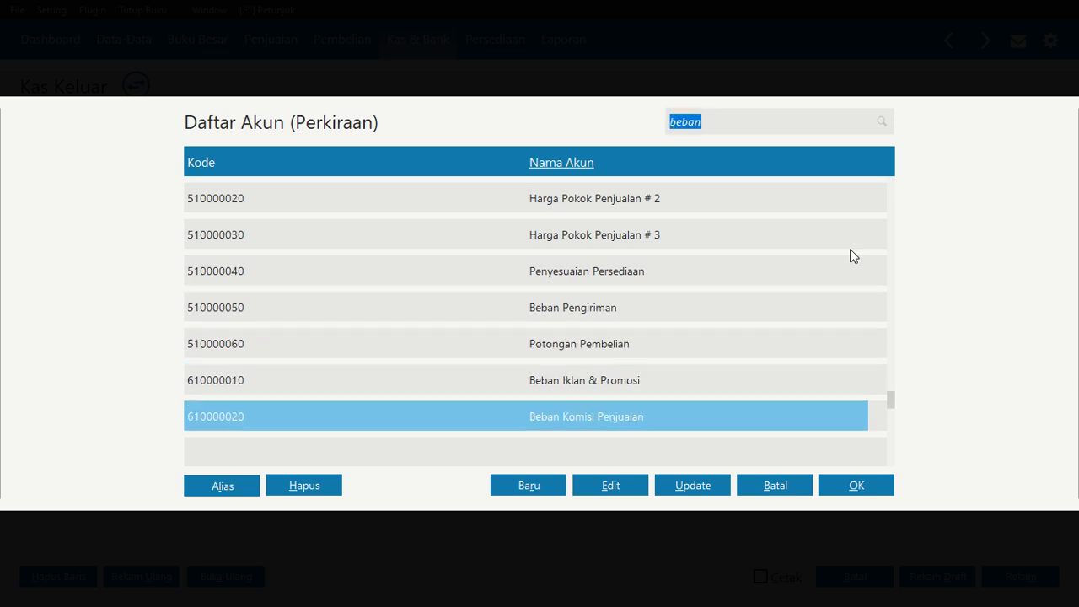
pyautogui.press('Down')
pyautogui.press('Down')
pyautogui.press('Down')
pyautogui.press('Down')
pyautogui.press('Down')
pyautogui.press('Down')
pyautogui.press('Down')
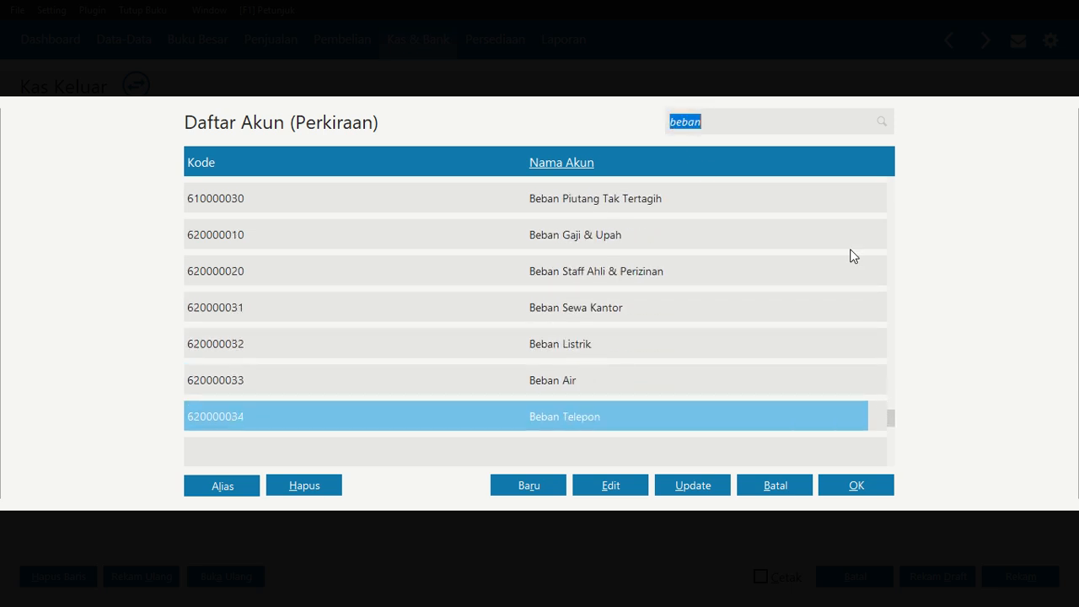
pyautogui.press('Down')
pyautogui.press('Down')
pyautogui.press('Down')
pyautogui.press('Down')
pyautogui.press('Down')
pyautogui.press('Down')
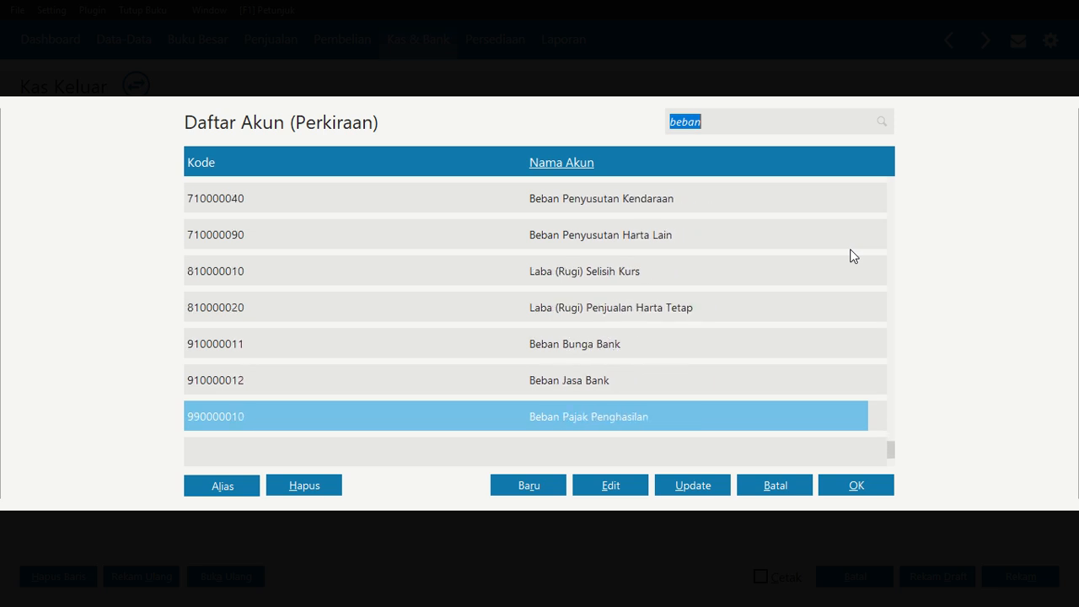
pyautogui.press('Up')
pyautogui.press('Up')
pyautogui.press('Up')
pyautogui.press('Up')
pyautogui.press('Up')
pyautogui.press('Up')
pyautogui.press('Up')
pyautogui.press('Up')
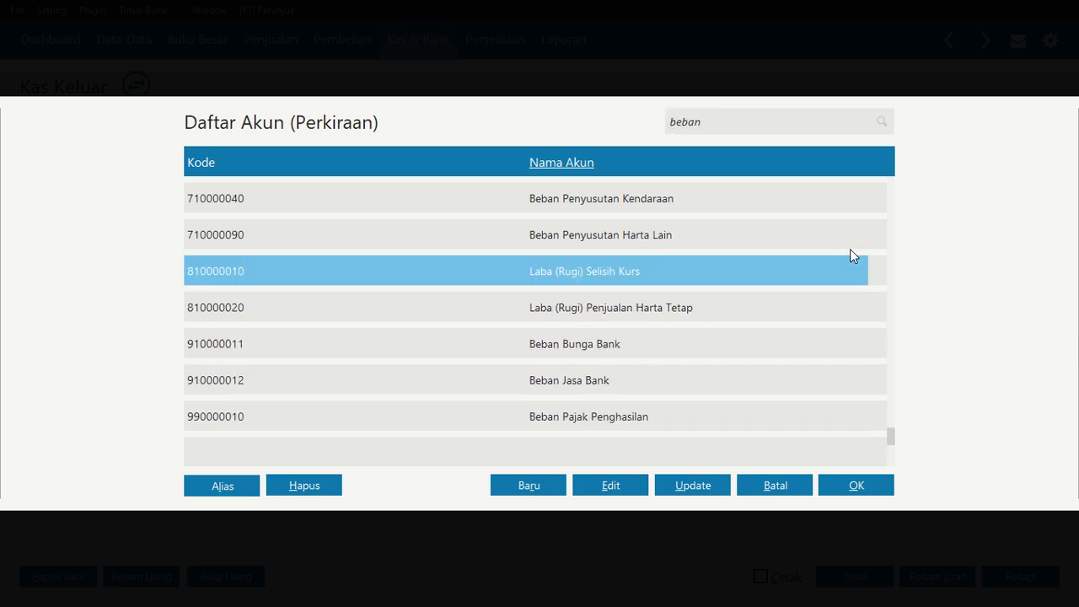
pyautogui.press('Up')
pyautogui.press('Up')
pyautogui.press('Up')
pyautogui.press('Up')
pyautogui.press('Up')
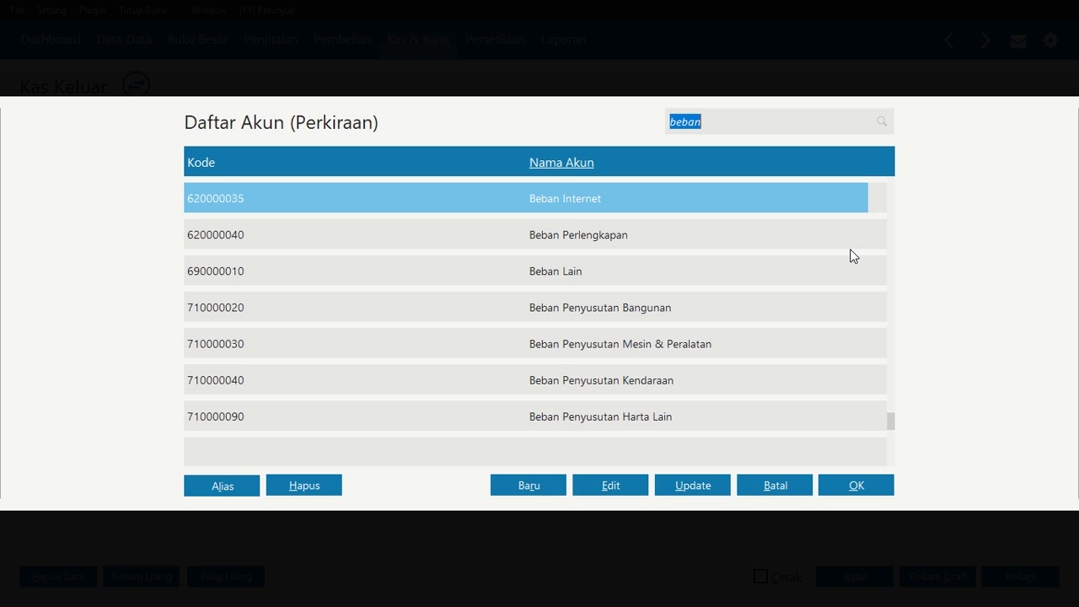
pyautogui.press('Up')
pyautogui.press('Down')
pyautogui.press('Down')
pyautogui.press('Down')
pyautogui.press('Down')
pyautogui.press('Down')
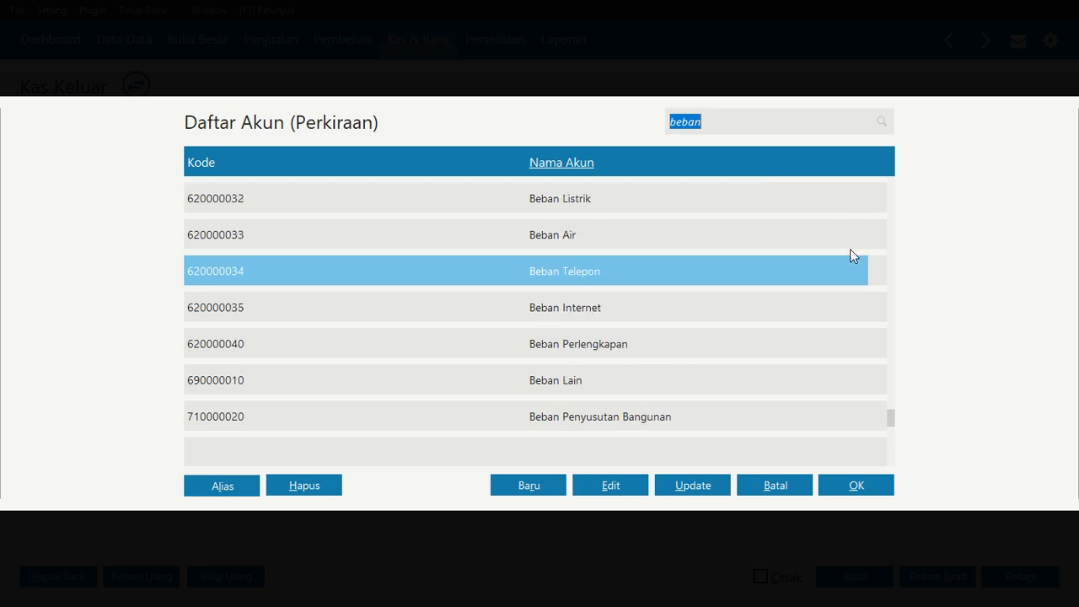
# Edit the Beban Lain account, reclassifying it as Beban Administrasi Dan Umum with the account code adjusted
pyautogui.click(610, 386)
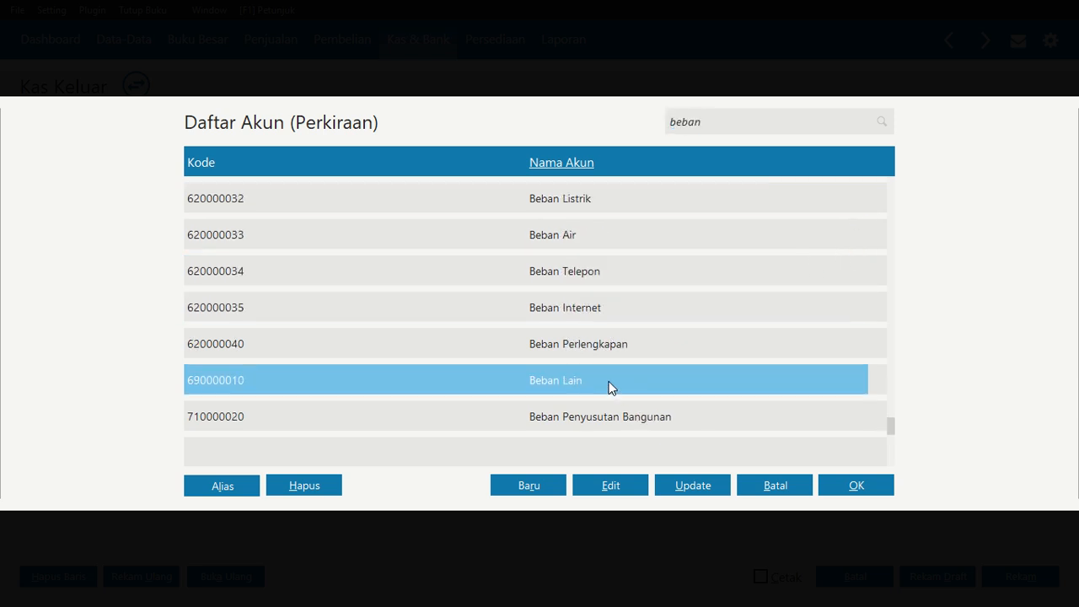
pyautogui.click(596, 492)
pyautogui.click(859, 419)
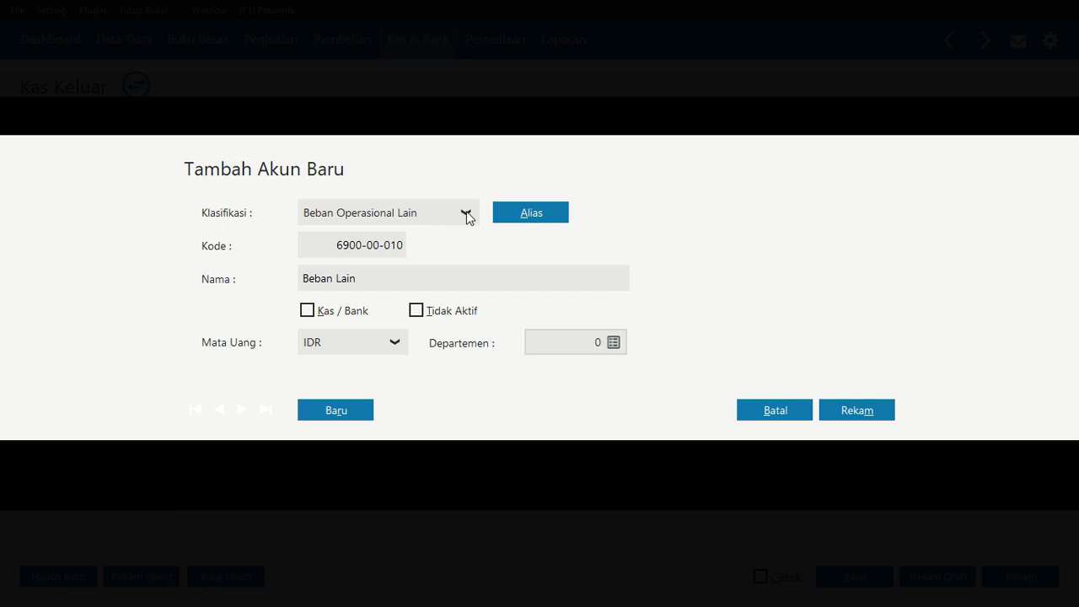
pyautogui.click(466, 214)
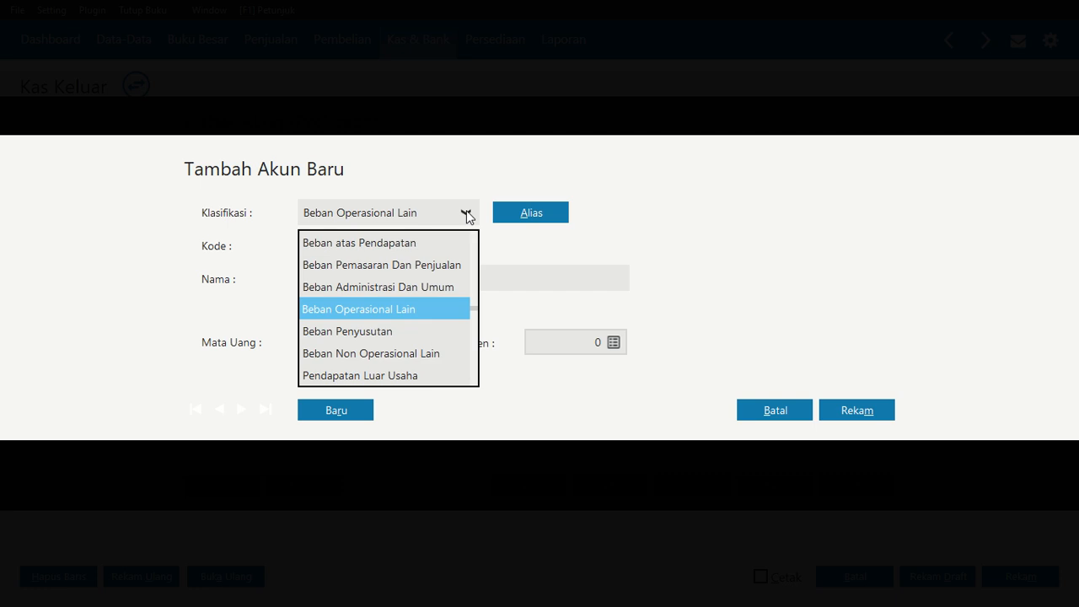
pyautogui.click(364, 285)
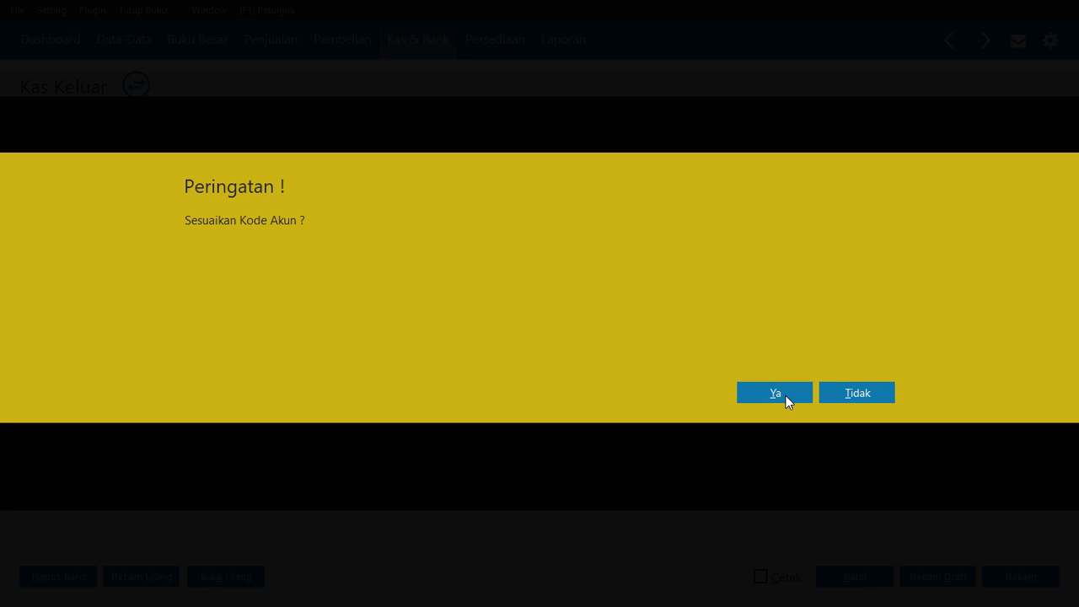
pyautogui.click(785, 395)
# Try to save the reclassified account renamed Beban Kebersihan dan Keamanan under Beban Administrasi Dan Umum with code 6200-00-010
pyautogui.click(367, 268)
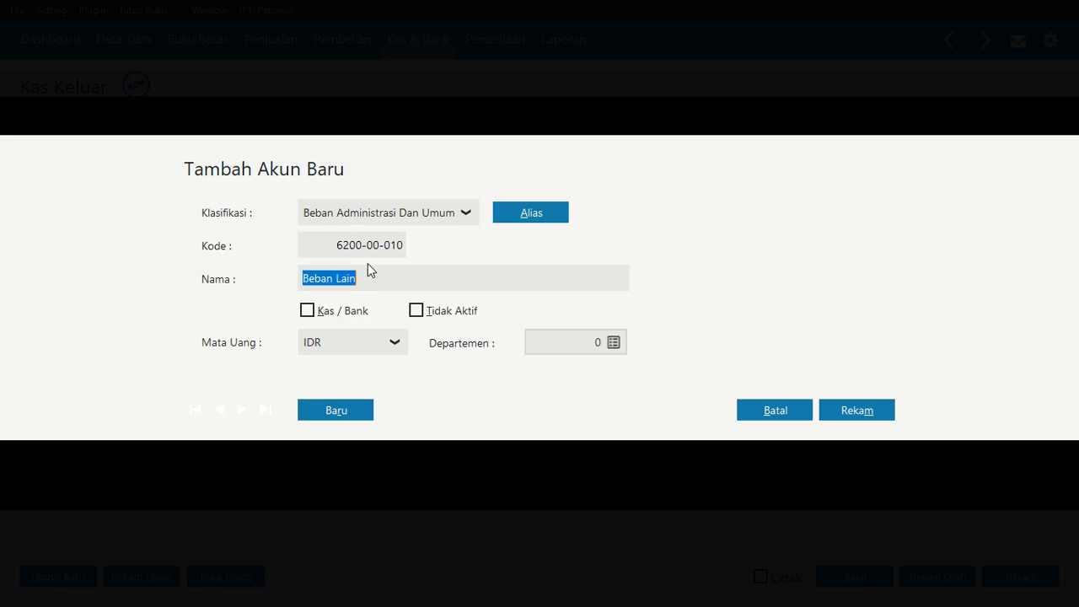
pyautogui.write('Beb')
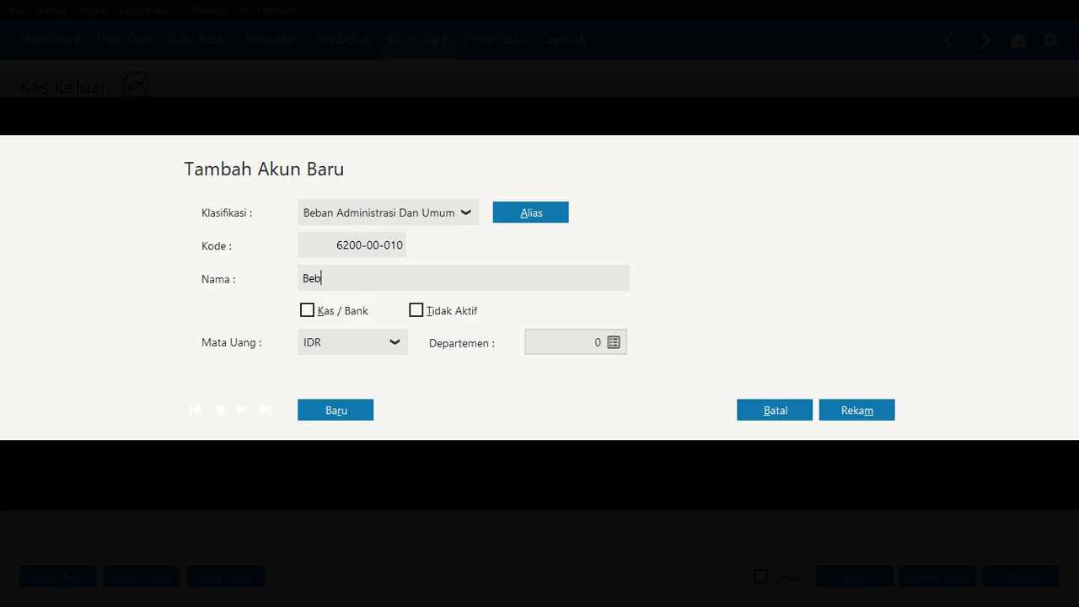
pyautogui.write('nan Kebersihan dan Kea')
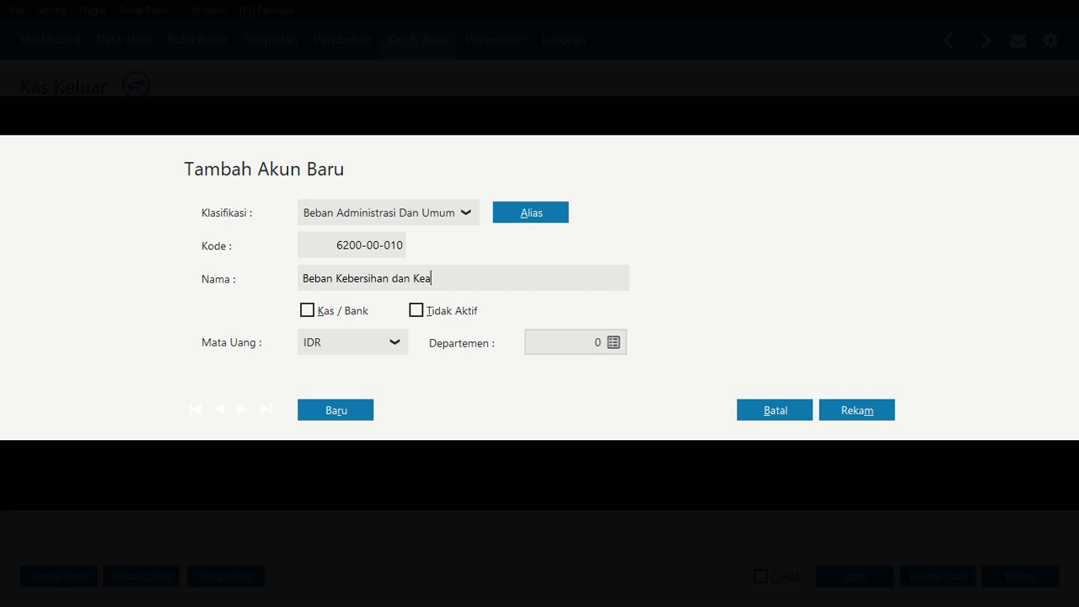
pyautogui.write('manan')
pyautogui.write('r')
pyautogui.click(828, 407)
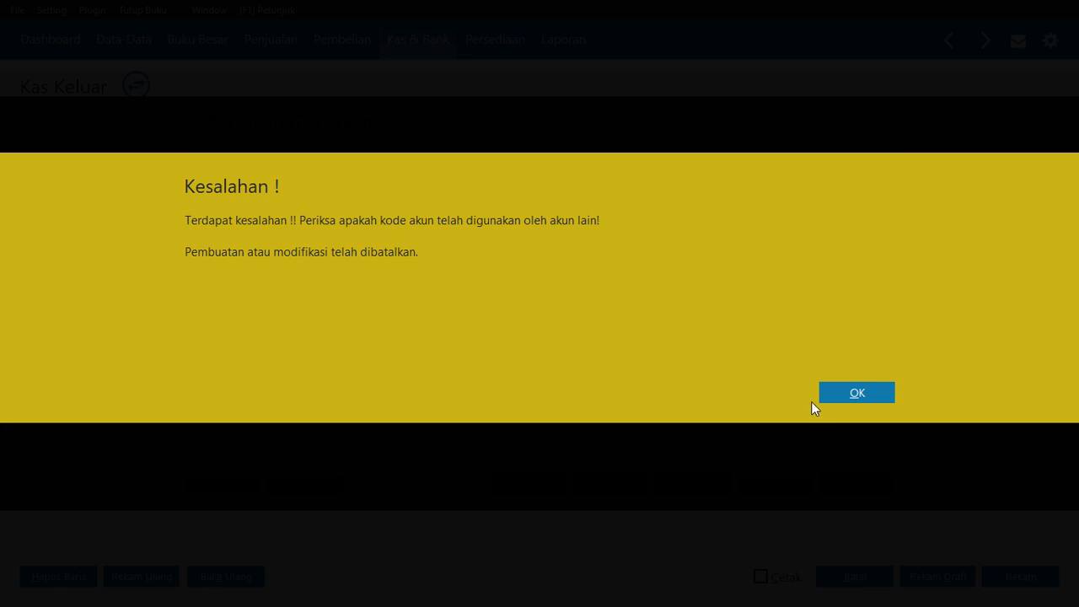
pyautogui.click(843, 398)
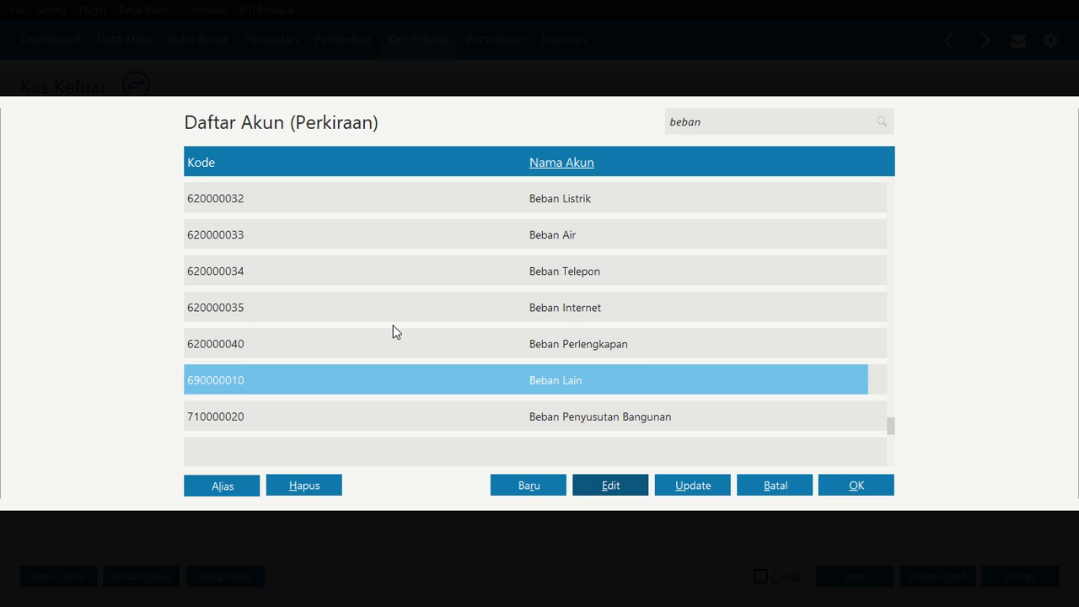
# Rename the Beban Lain account as Beban Kebersihan dan Keamanan Kantor and select it for the first allocation row
pyautogui.click(595, 482)
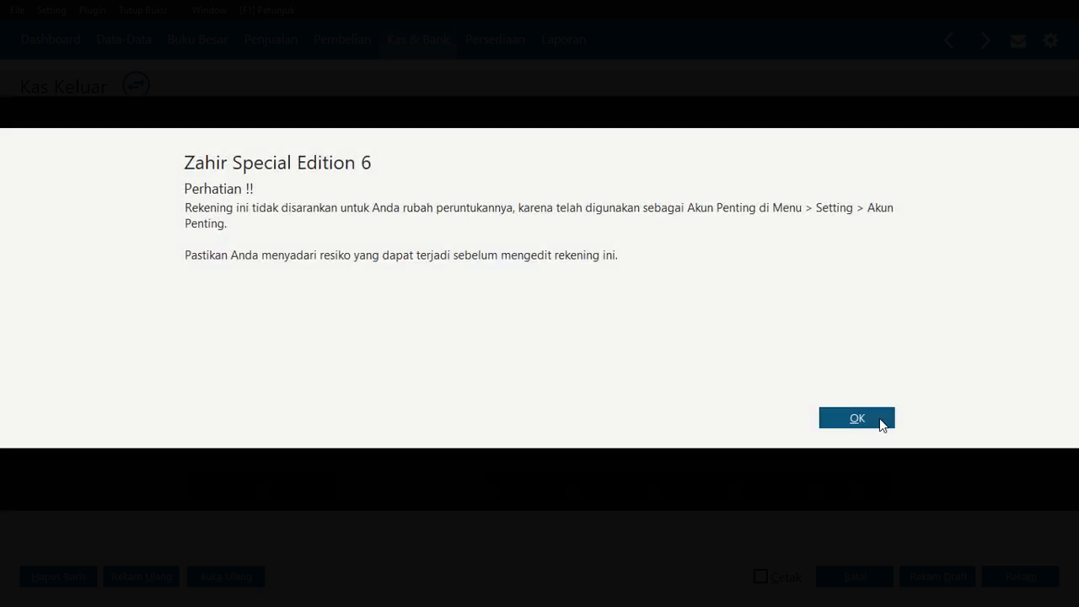
pyautogui.click(880, 420)
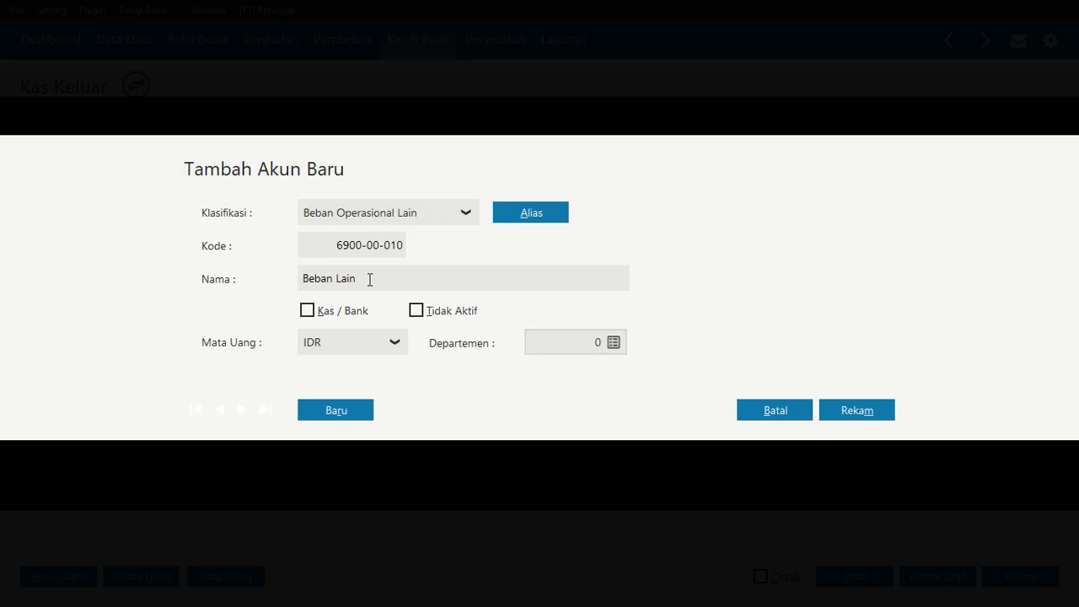
pyautogui.click(370, 279)
pyautogui.write('Beban Kebersihan dan Keamanan ')
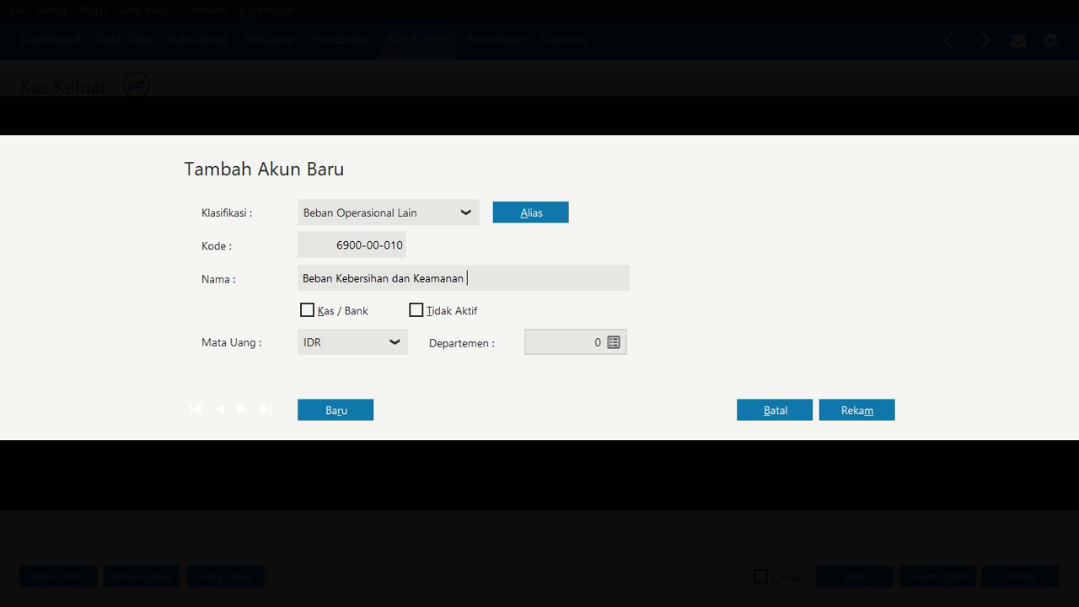
pyautogui.write('Kantor')
pyautogui.click(856, 408)
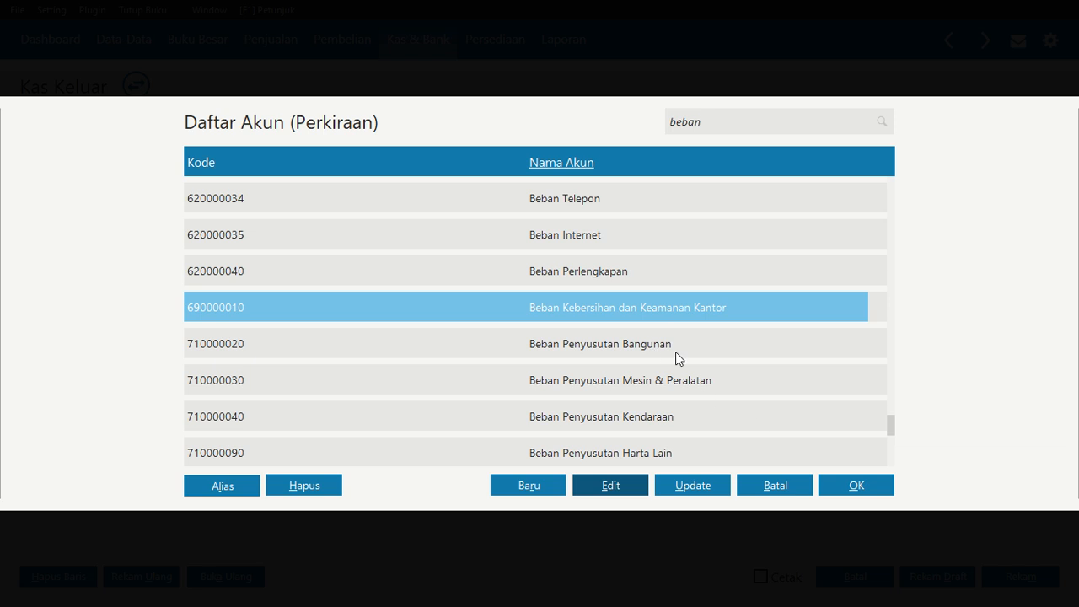
pyautogui.click(847, 482)
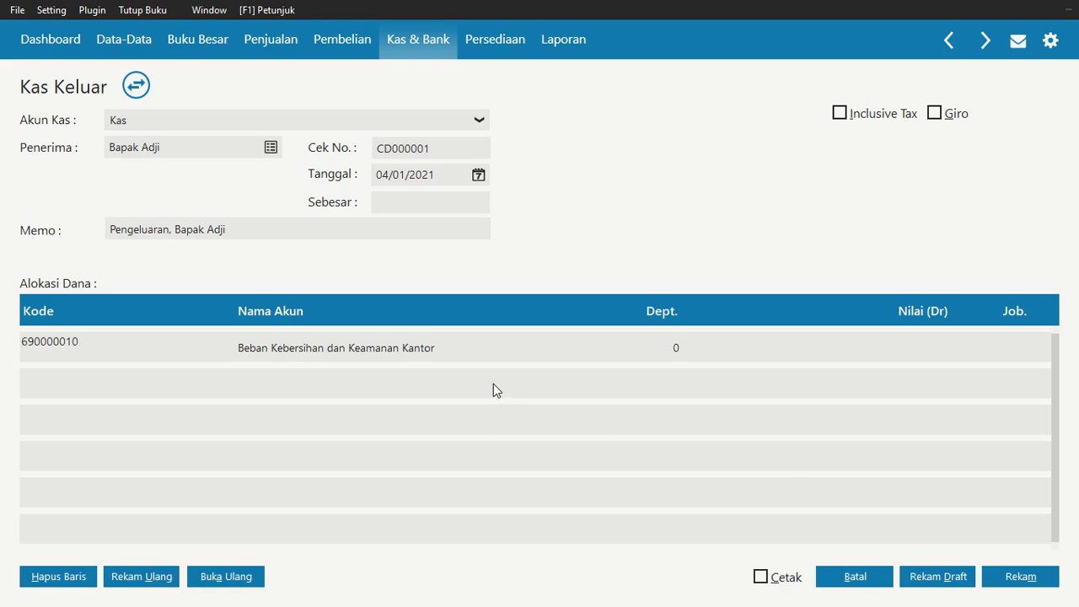
# Enter 500.000 as the first allocation row's amount and start a second row
pyautogui.click(668, 347)
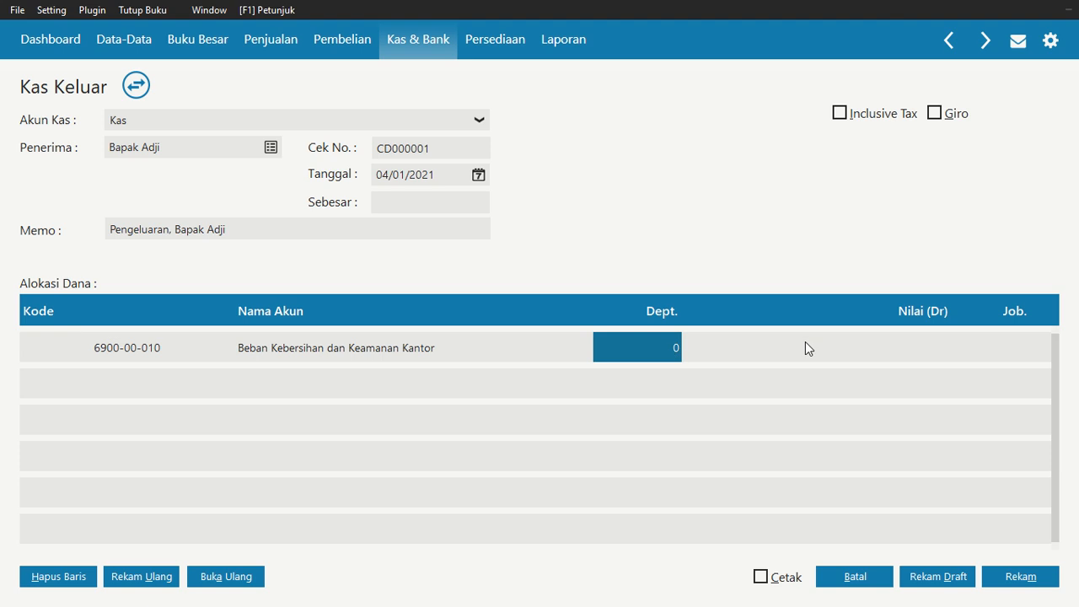
pyautogui.click(904, 352)
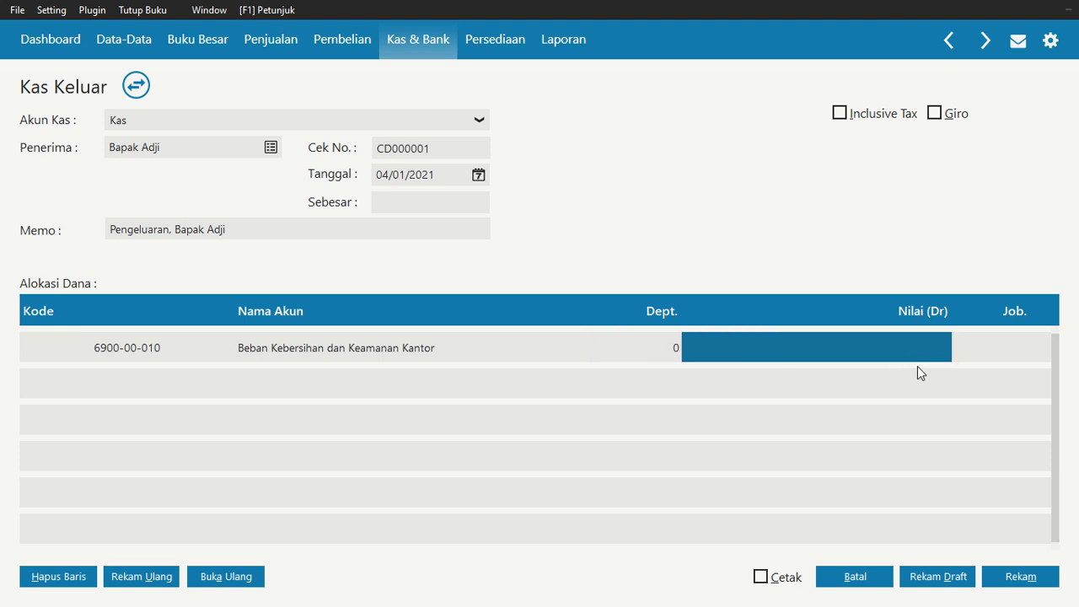
pyautogui.write('500.')
pyautogui.write('00000')
pyautogui.press('Return')
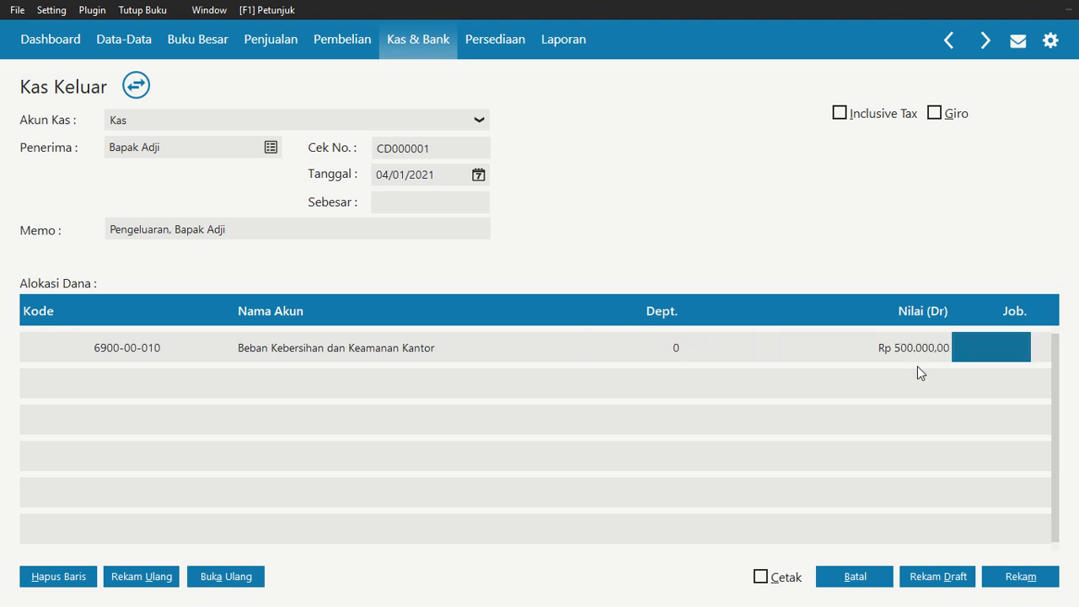
pyautogui.press('Return')
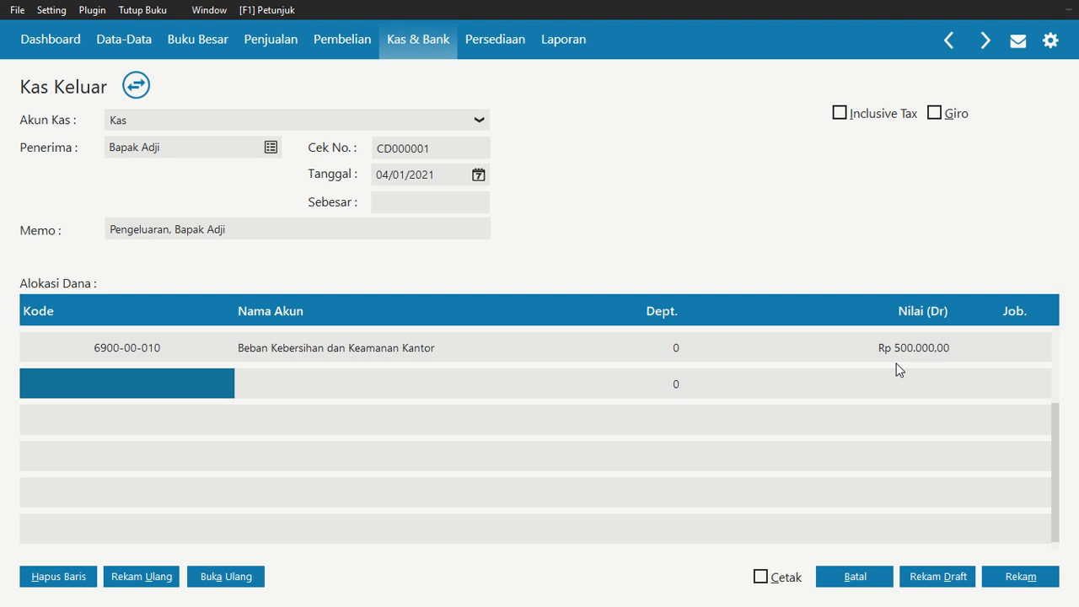
# Rename the Beban Internet account as Beban Bensin, Parkir, dan Tol and select it for the second allocation row
pyautogui.click(203, 390)
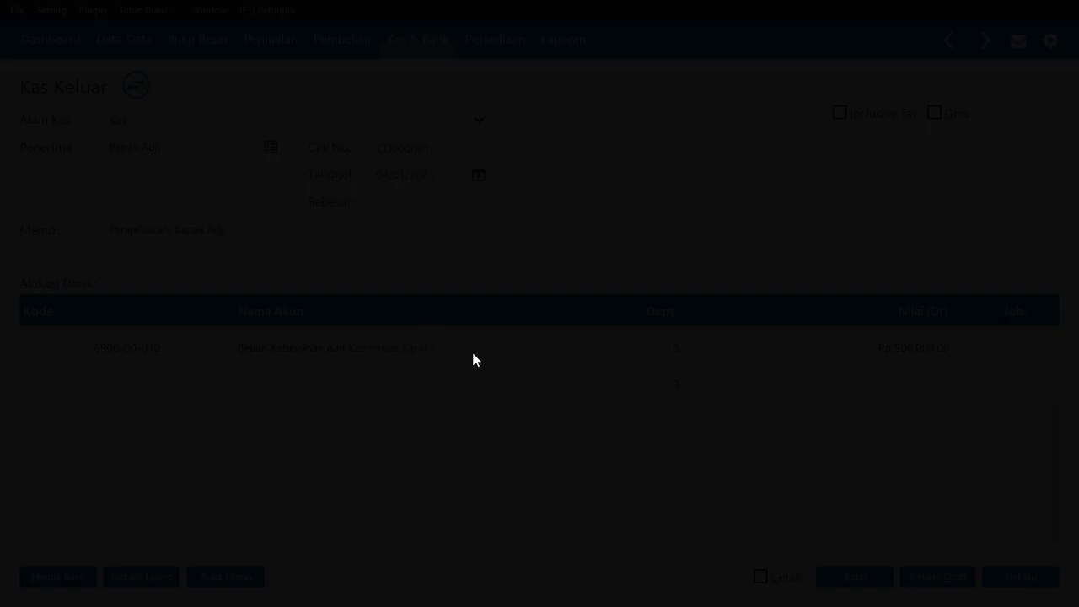
pyautogui.press('Down')
pyautogui.press('Down')
pyautogui.press('Down')
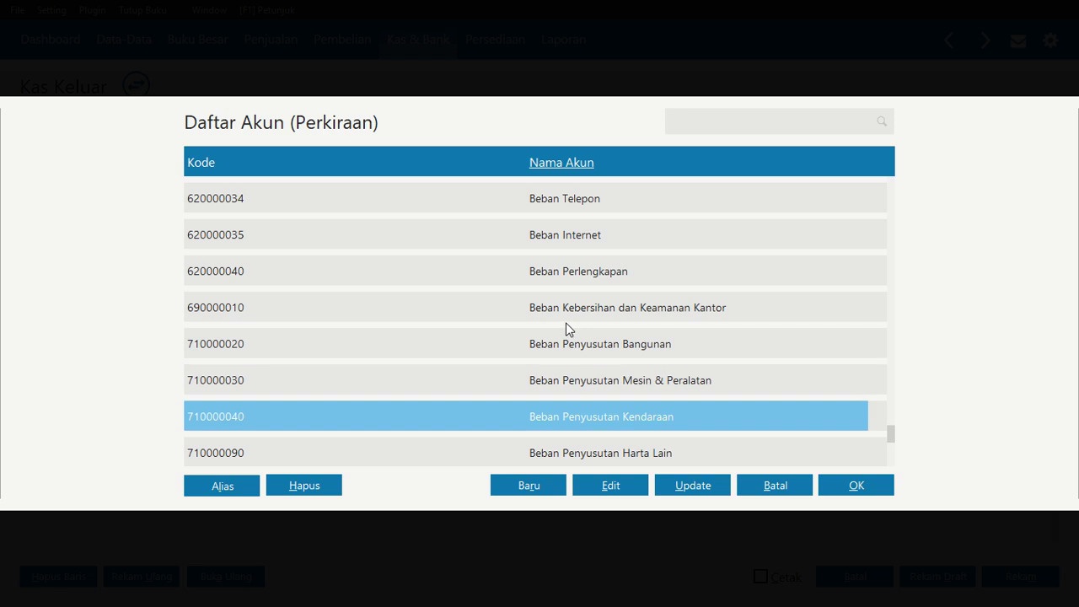
pyautogui.press('Down')
pyautogui.press('Up')
pyautogui.press('Up')
pyautogui.press('Up')
pyautogui.press('Up')
pyautogui.press('Up')
pyautogui.press('Up')
pyautogui.press('Up')
pyautogui.press('Up')
pyautogui.press('Up')
pyautogui.press('Up')
pyautogui.press('Up')
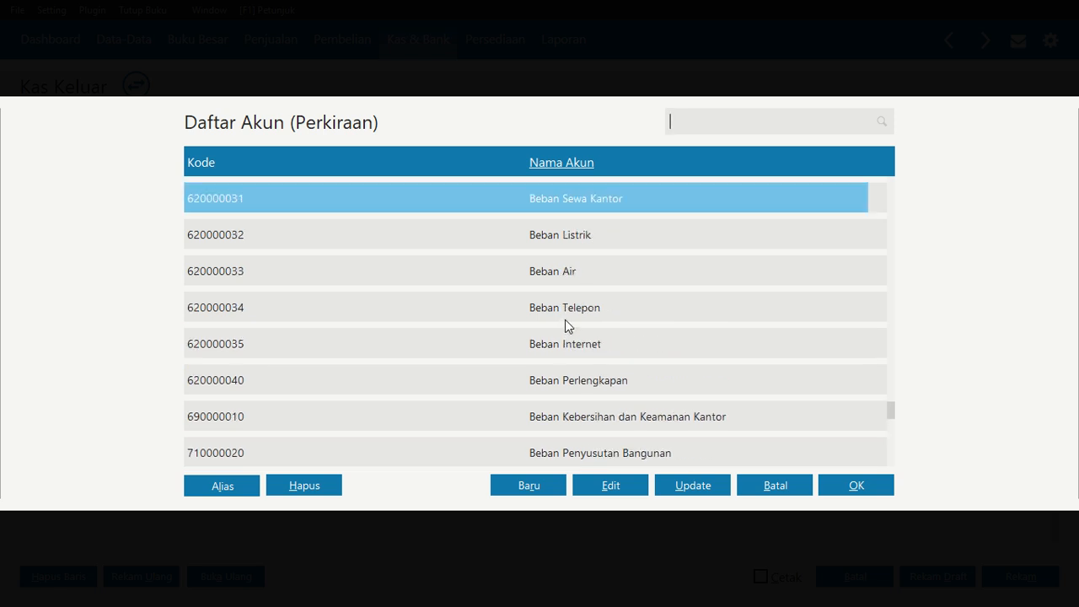
pyautogui.press('Up')
pyautogui.press('Up')
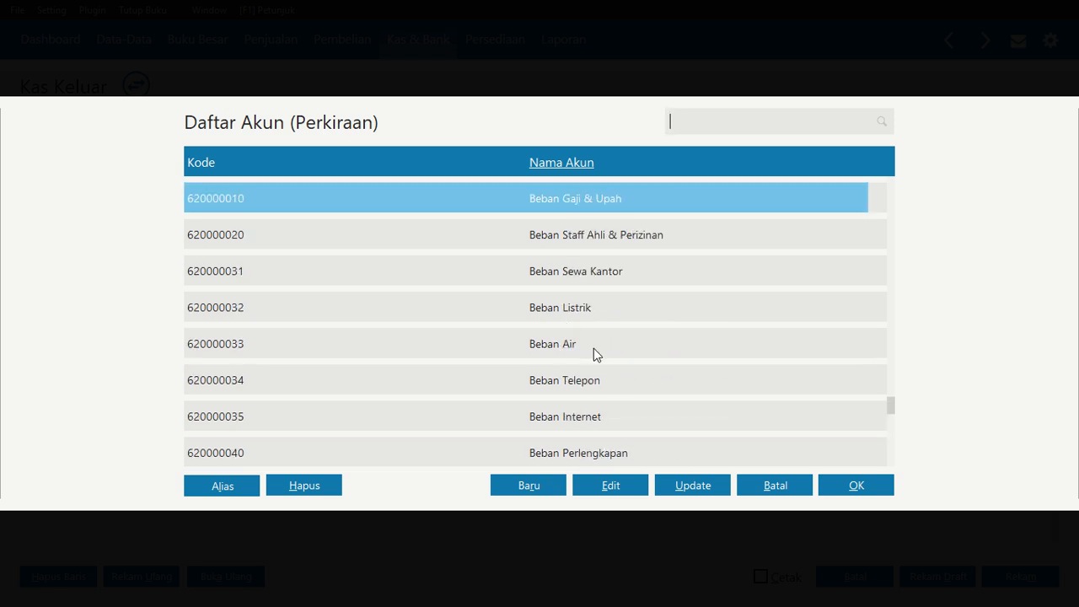
pyautogui.press('Up')
pyautogui.press('Up')
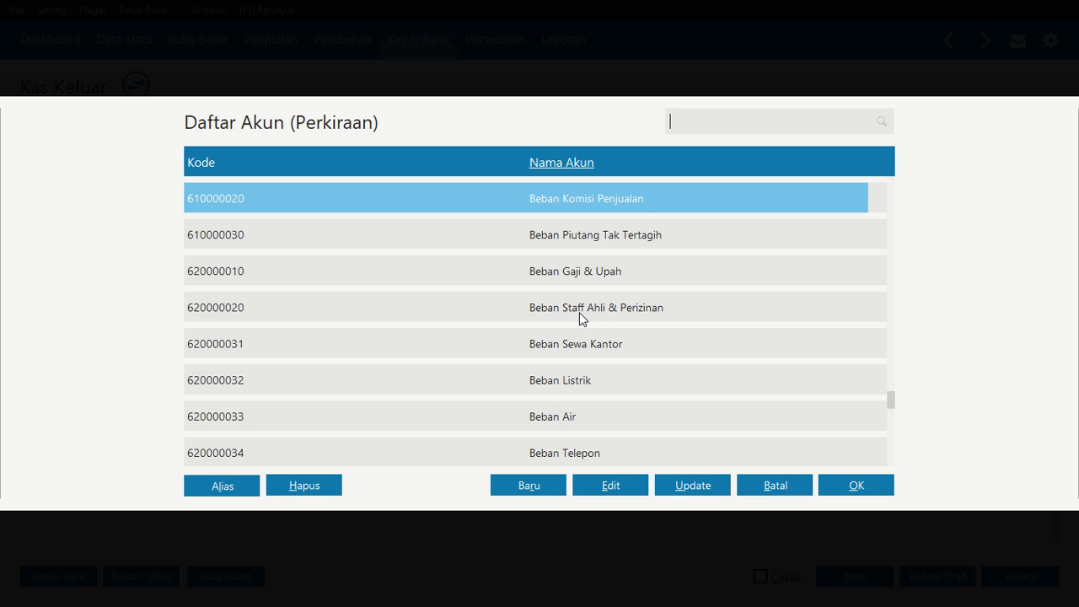
pyautogui.press('Down')
pyautogui.press('Down')
pyautogui.press('Down')
pyautogui.press('Down')
pyautogui.press('Down')
pyautogui.press('Down')
pyautogui.press('Down')
pyautogui.press('Down')
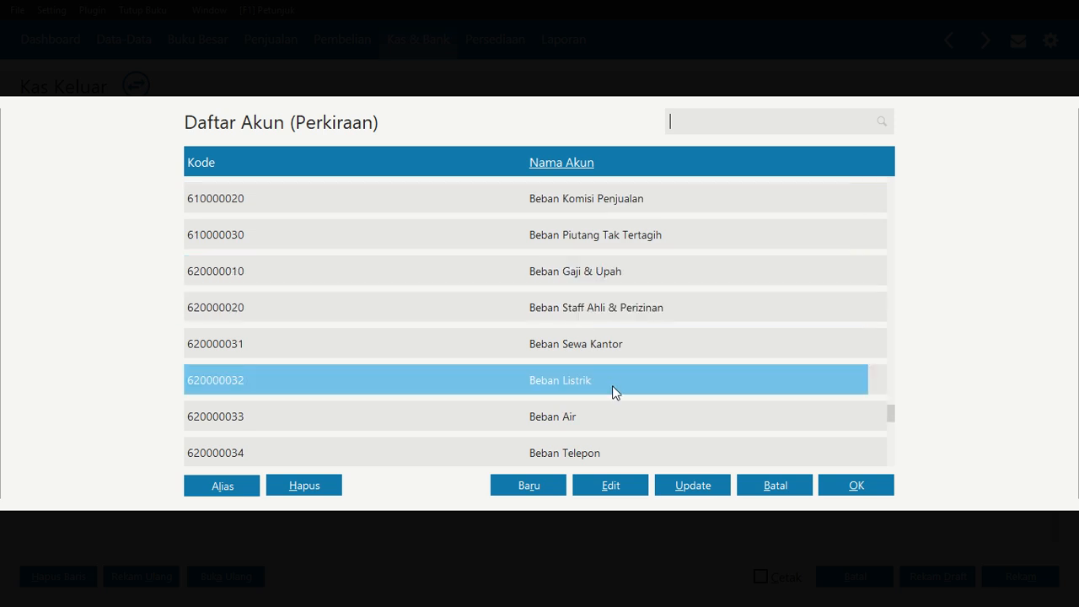
pyautogui.press('Down')
pyautogui.press('Up')
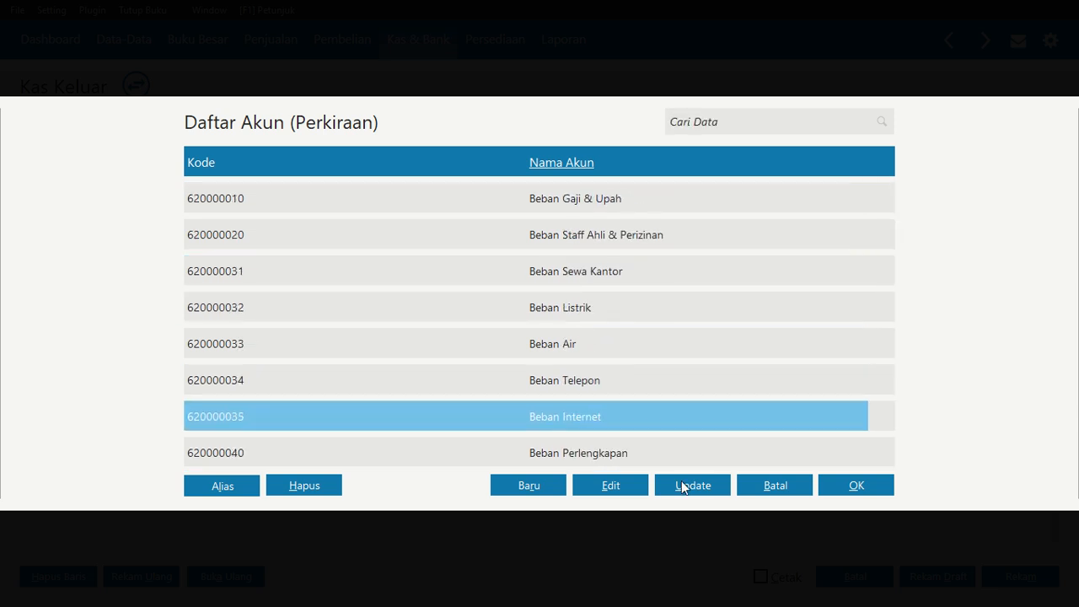
pyautogui.click(610, 496)
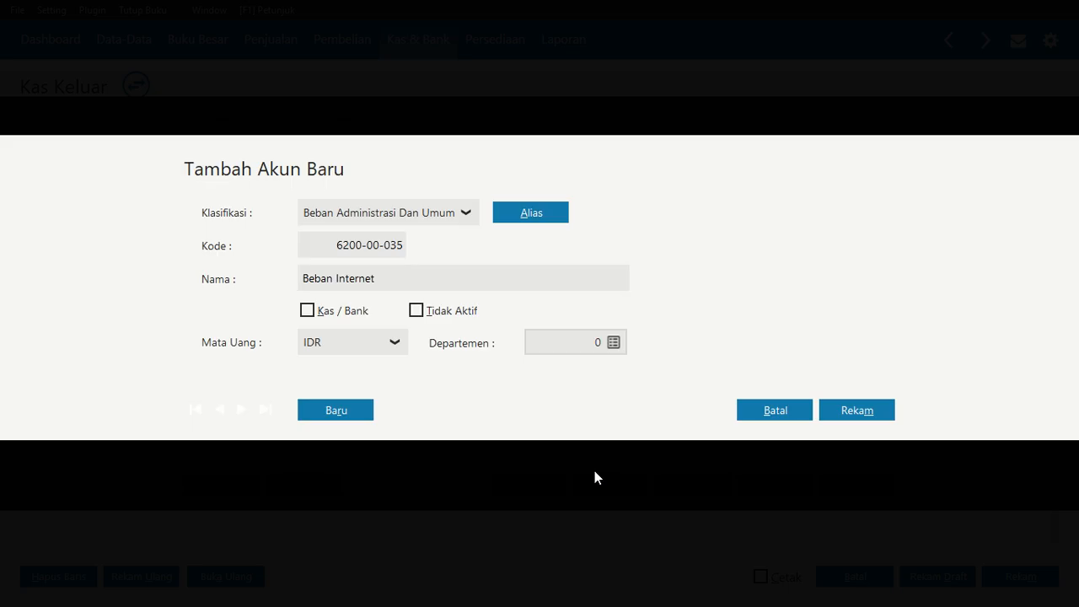
pyautogui.moveTo(302, 278); pyautogui.dragTo(337, 278)
pyautogui.click(386, 279)
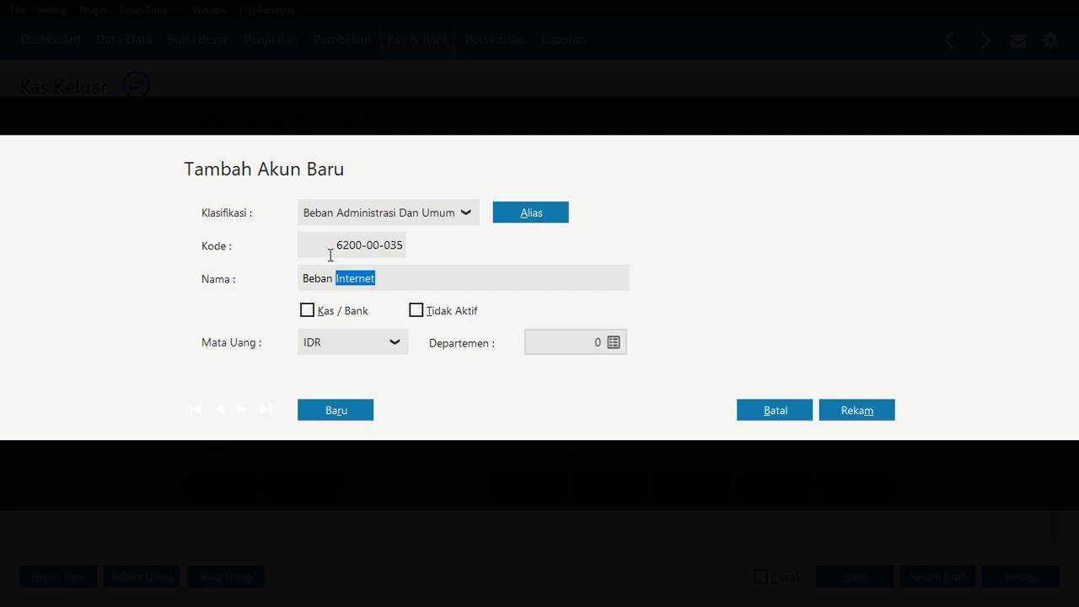
pyautogui.write('Bensin.')
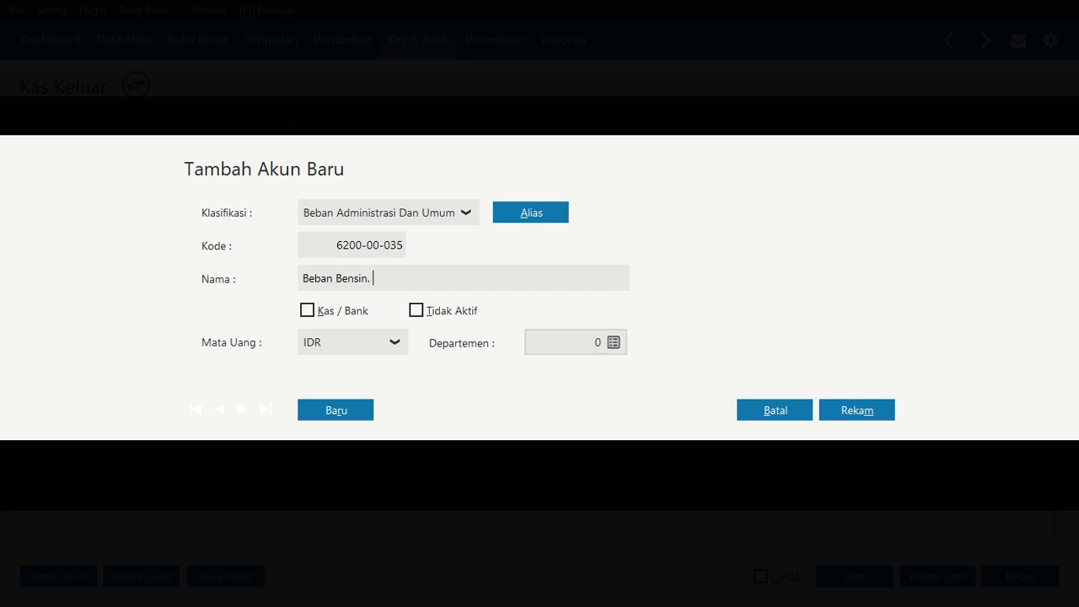
pyautogui.press('BackSpace')
pyautogui.press('BackSpace')
pyautogui.write(', Parkir, dan Tol')
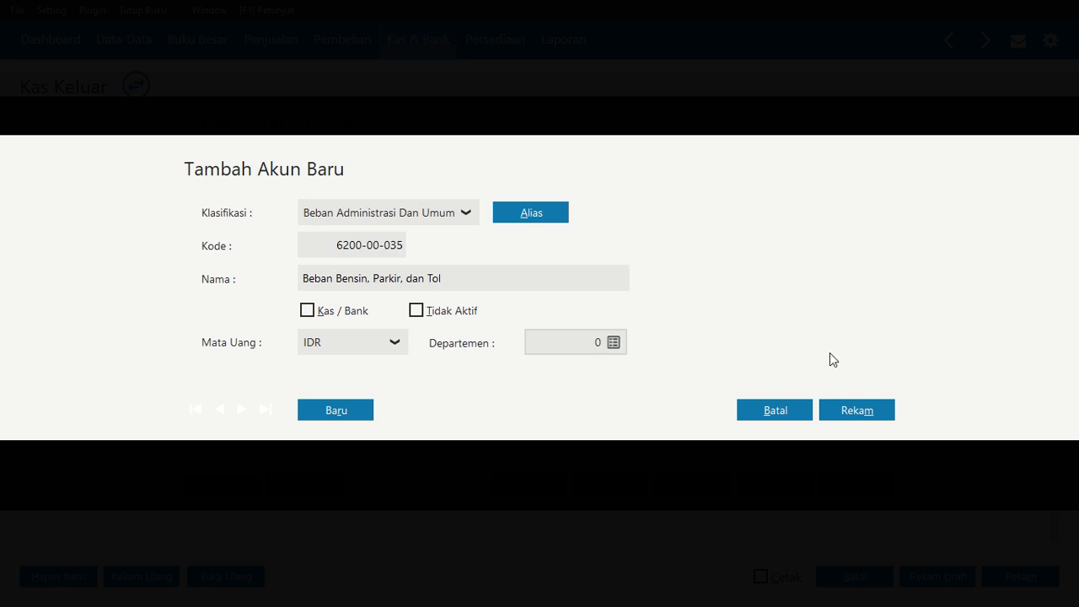
pyautogui.click(847, 410)
pyautogui.click(842, 493)
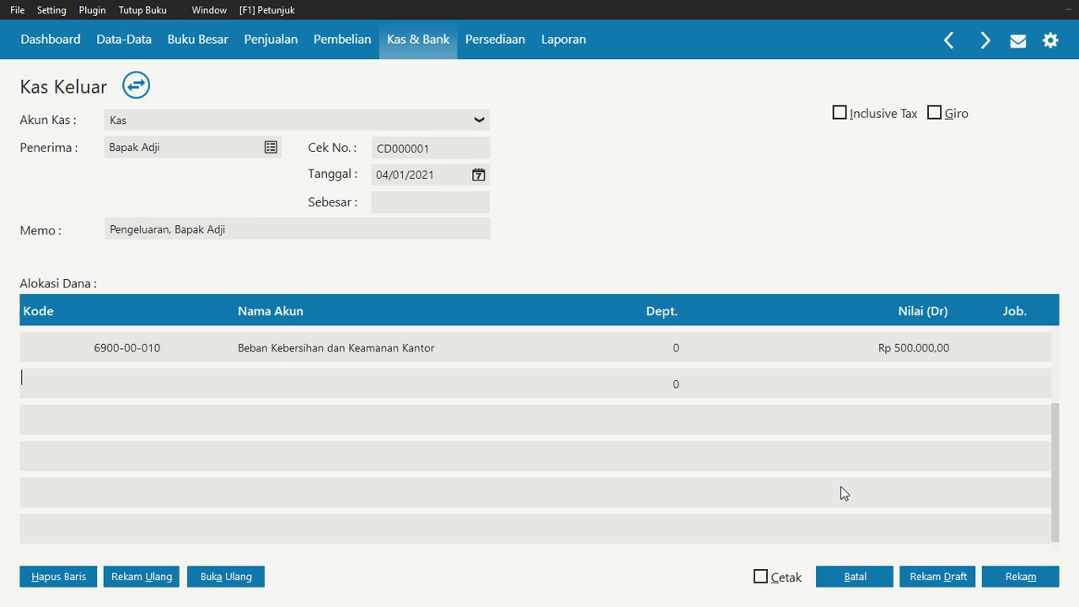
# Enter 7.500.000 as the second allocation row's amount
pyautogui.press('Tab')
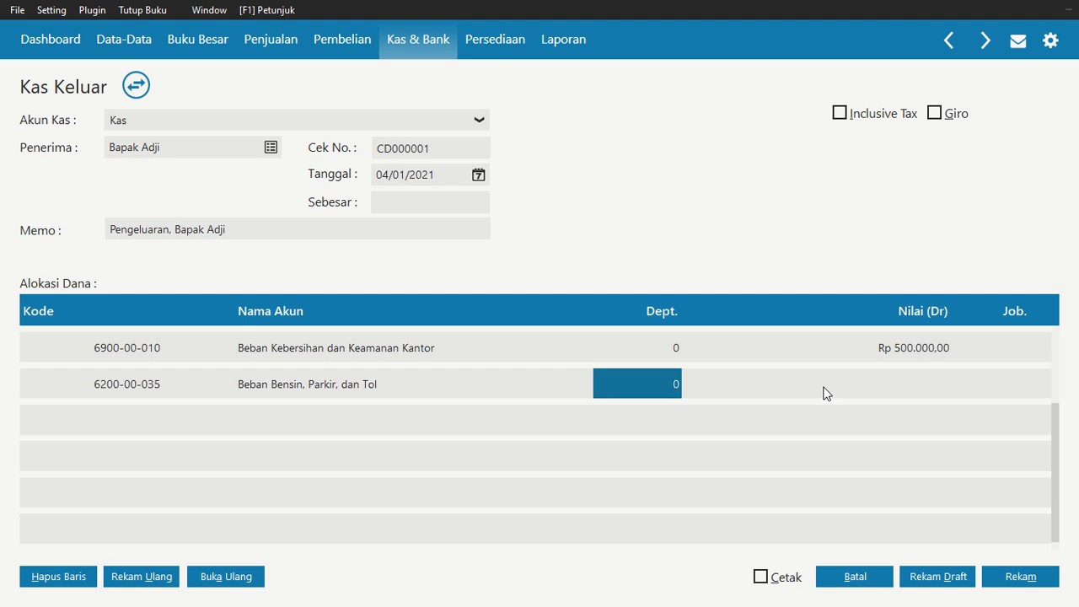
pyautogui.press('Tab')
pyautogui.write('7.500.000')
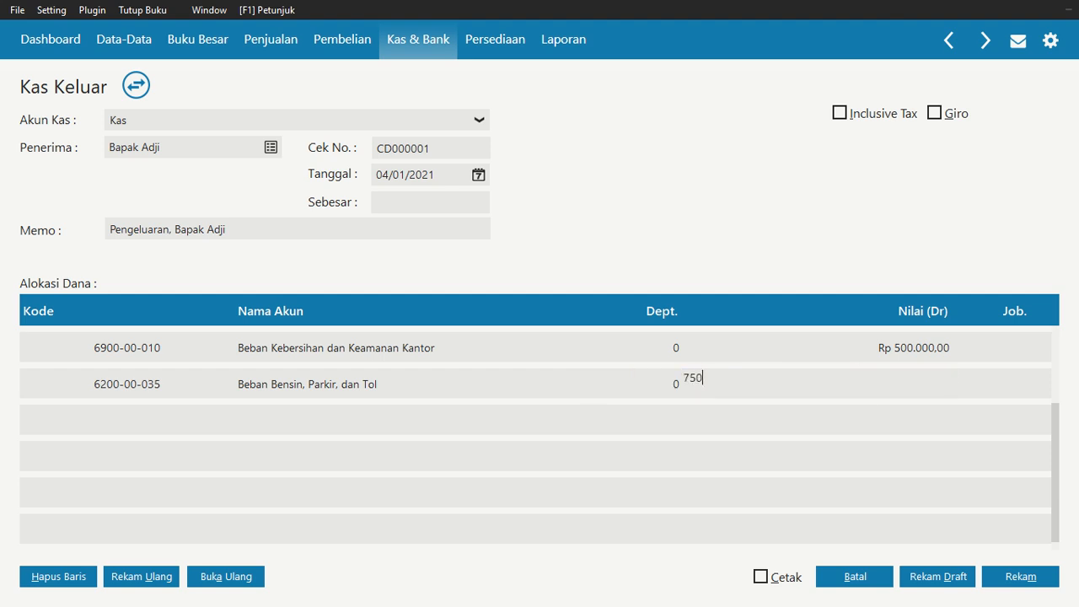
pyautogui.press('Tab')
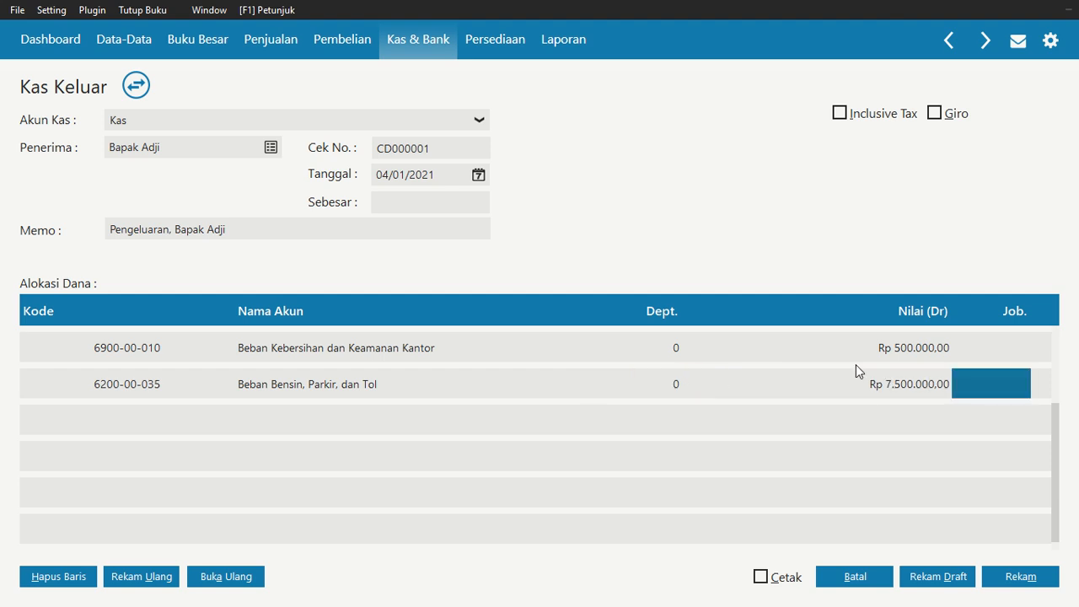
# Set the second allocation row's amount to 750.000
pyautogui.hotkey('shift', 'Tab')
pyautogui.write('750.')
pyautogui.write('0000')
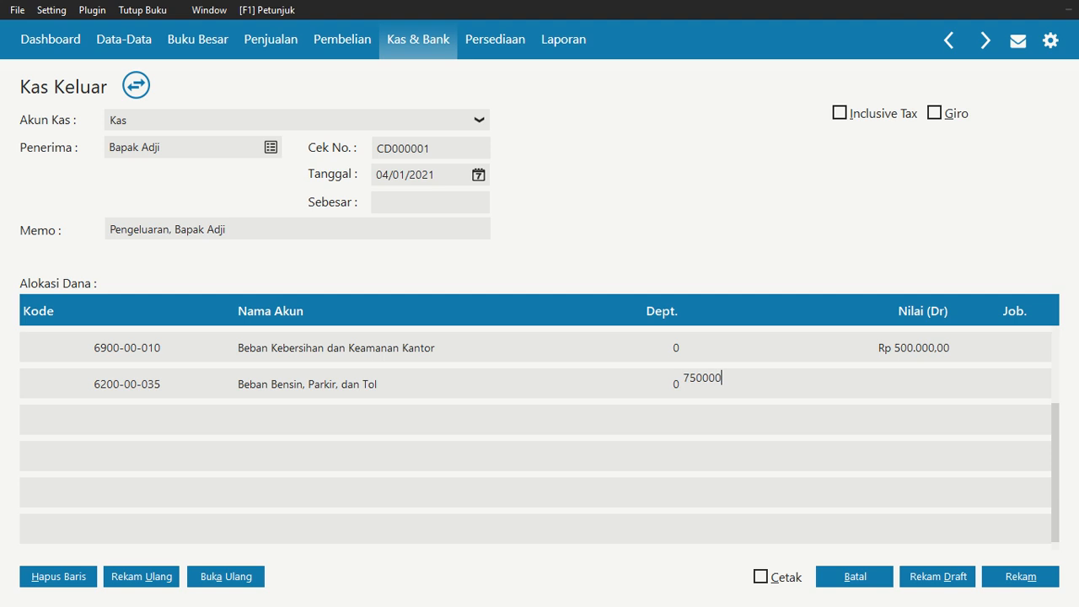
pyautogui.press('Tab')
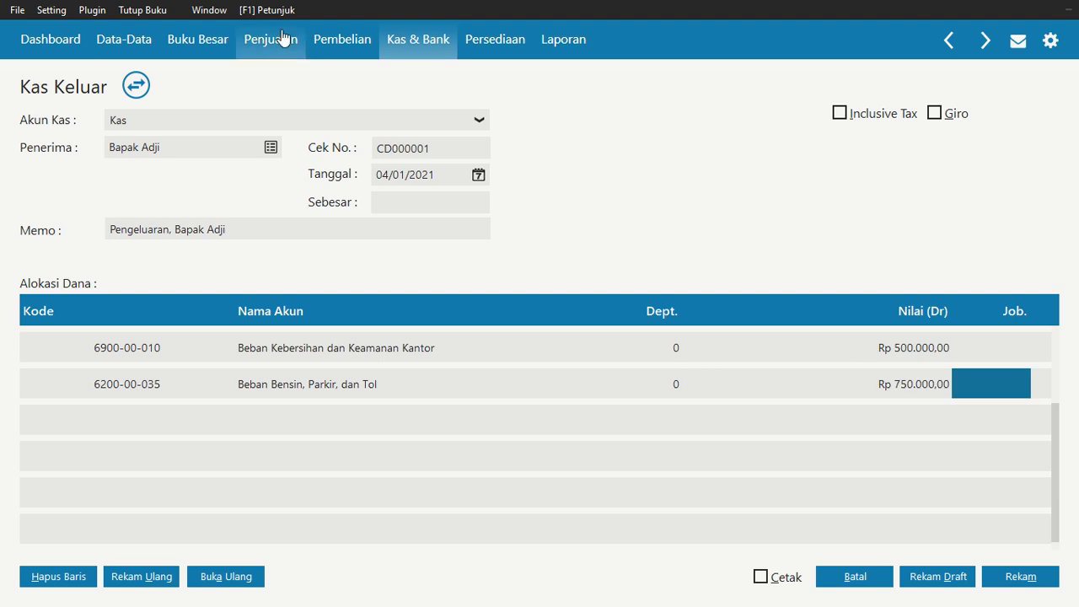
# Fill in the disbursement total, record the cash disbursement, and close the disbursement window and list
pyautogui.click(450, 201)
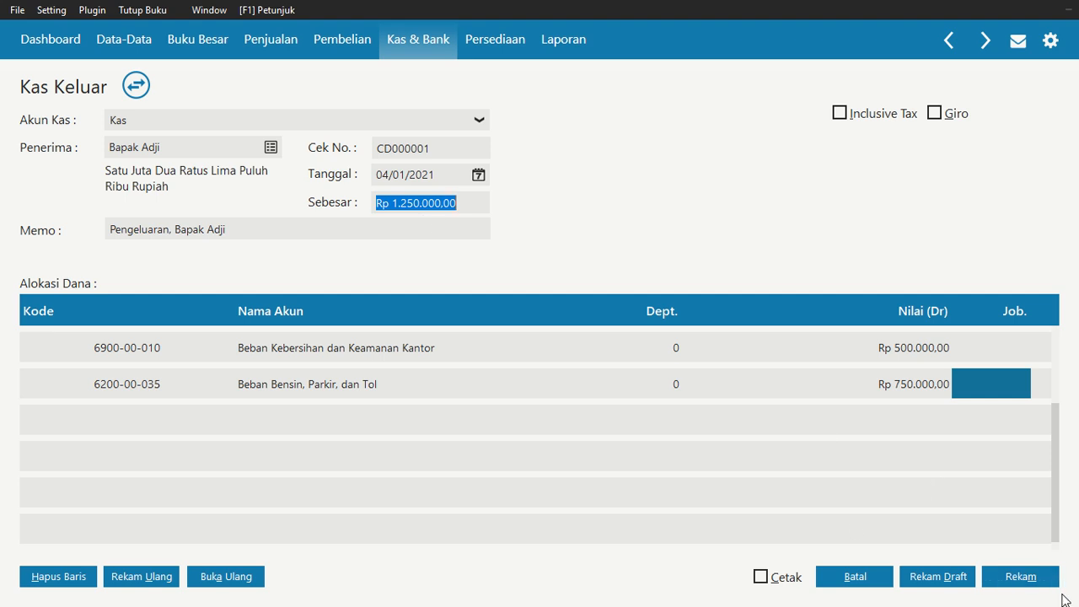
pyautogui.click(1003, 575)
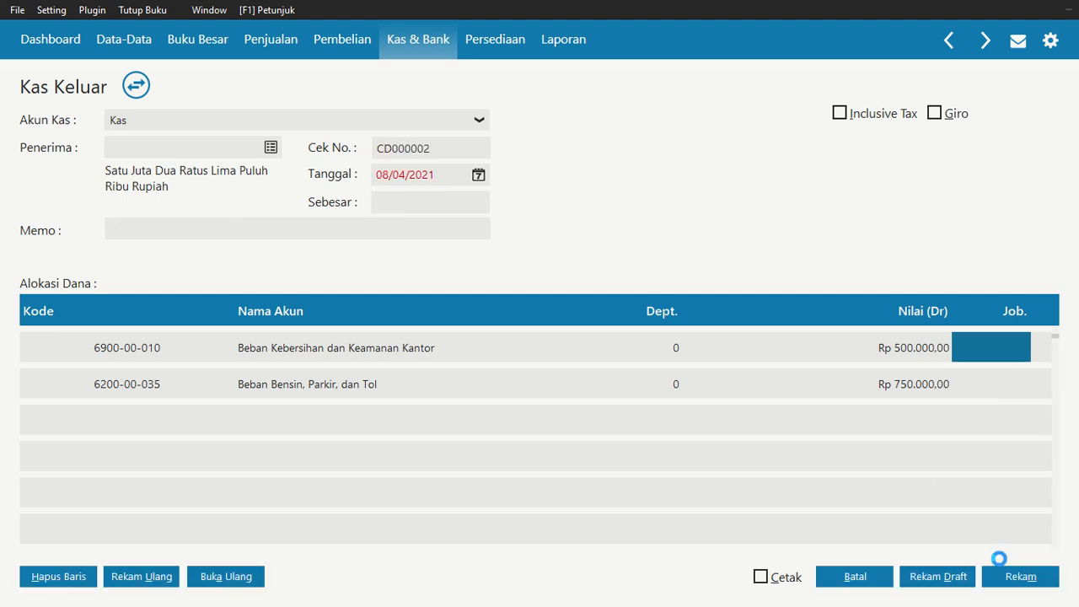
pyautogui.click(854, 579)
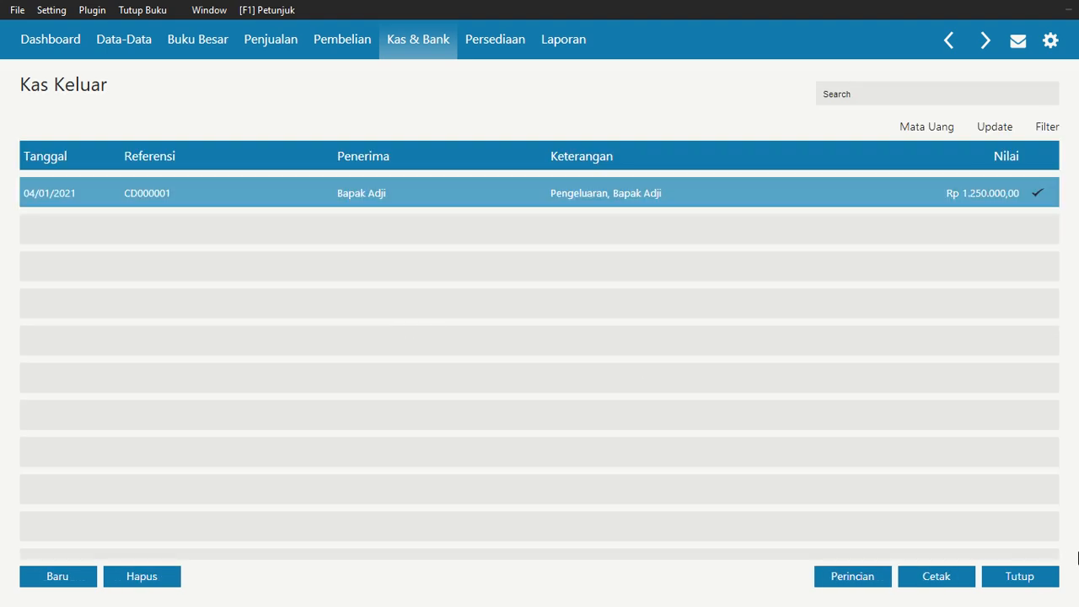
pyautogui.click(1030, 578)
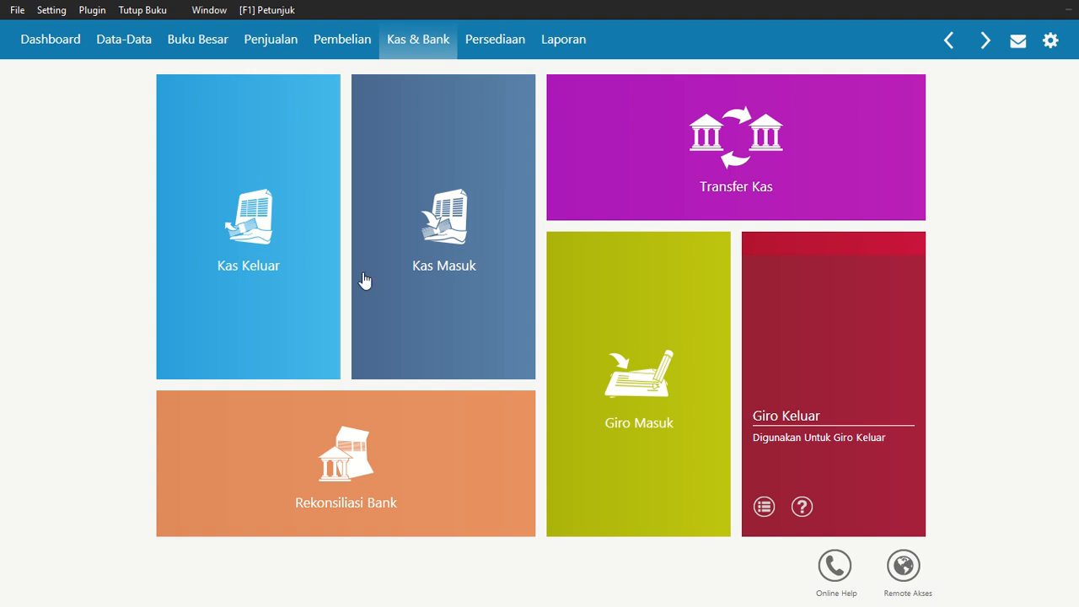
# Start a new receivable payment and select Cantik Fashion as the paying customer
pyautogui.moveTo(339, 330)
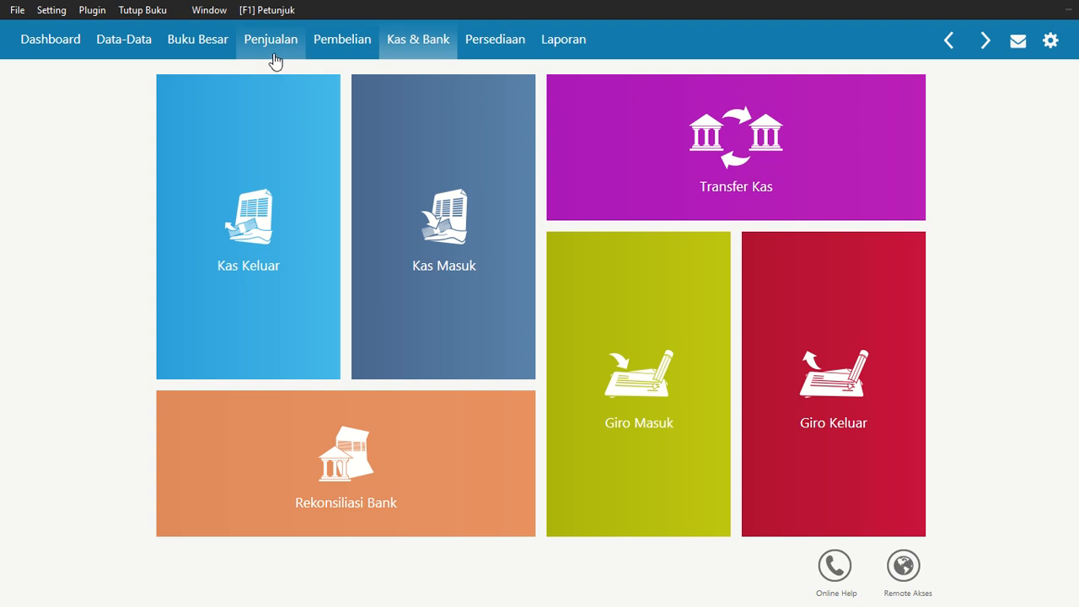
pyautogui.click(271, 39)
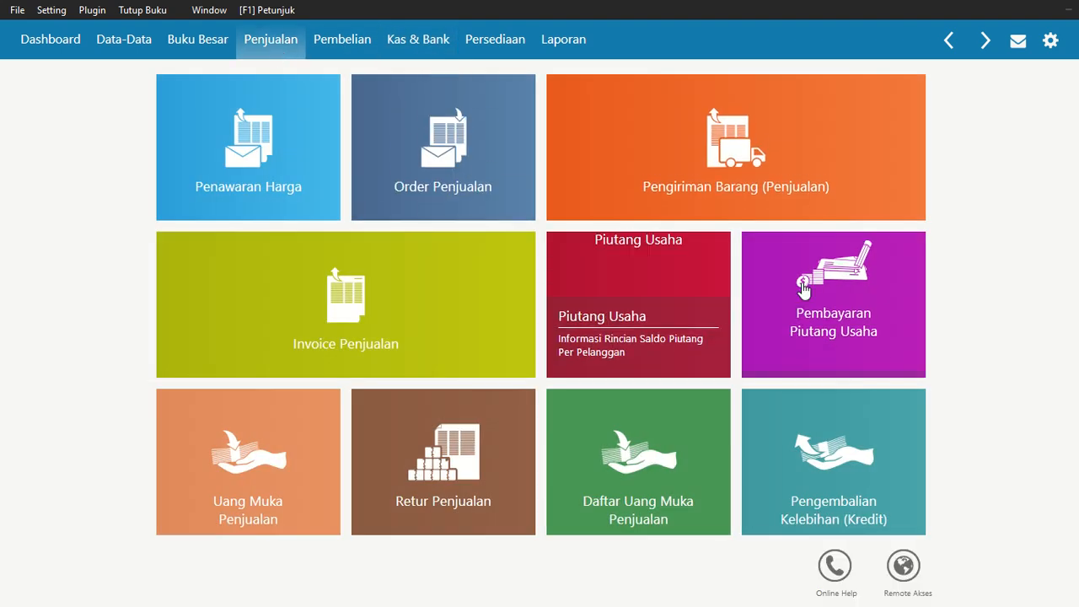
pyautogui.click(817, 286)
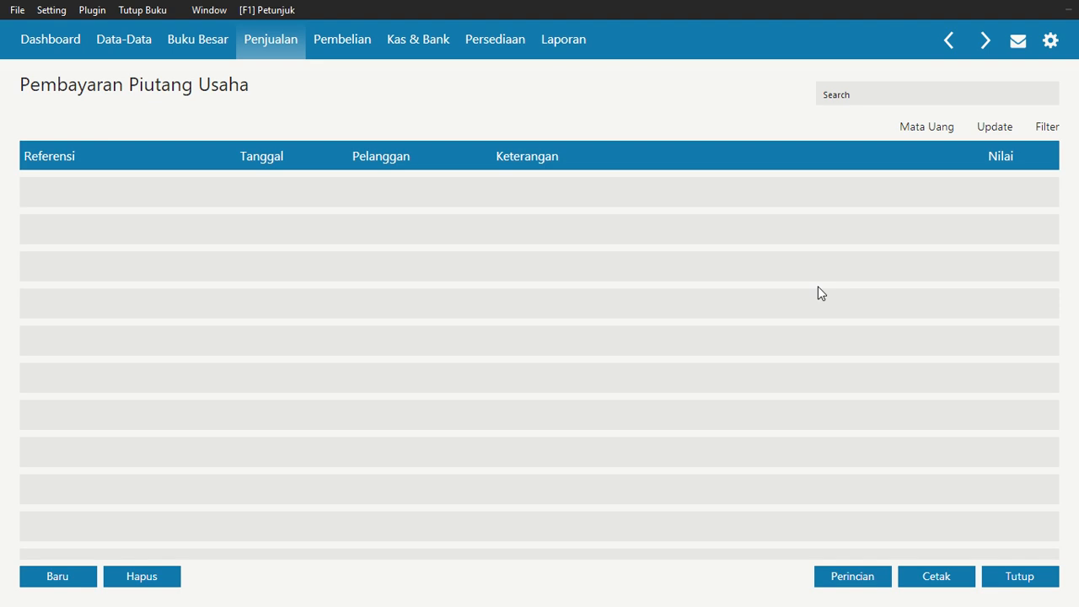
pyautogui.click(81, 580)
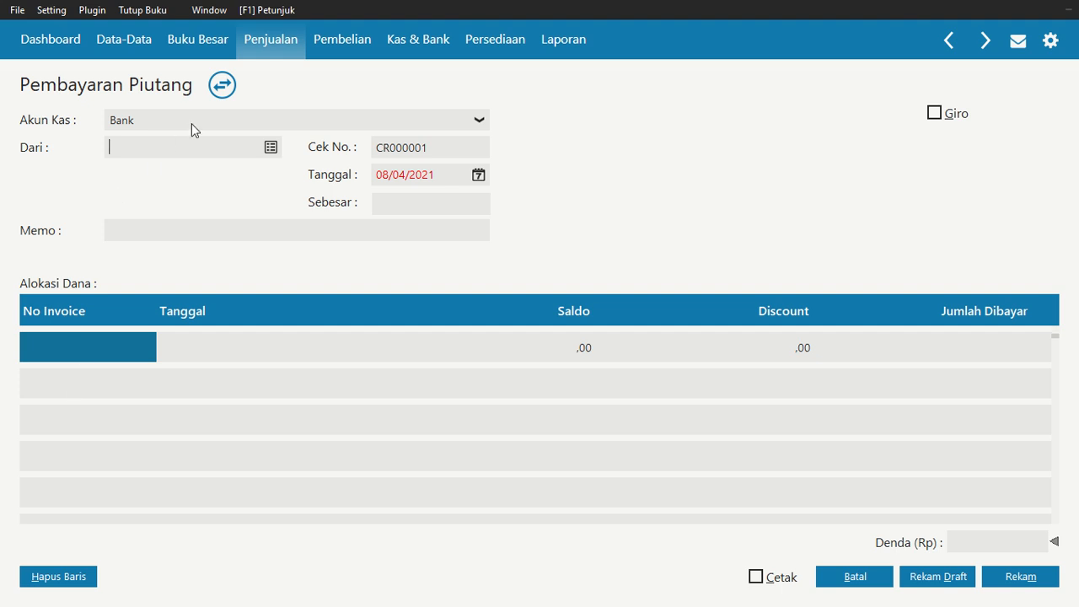
pyautogui.click(271, 148)
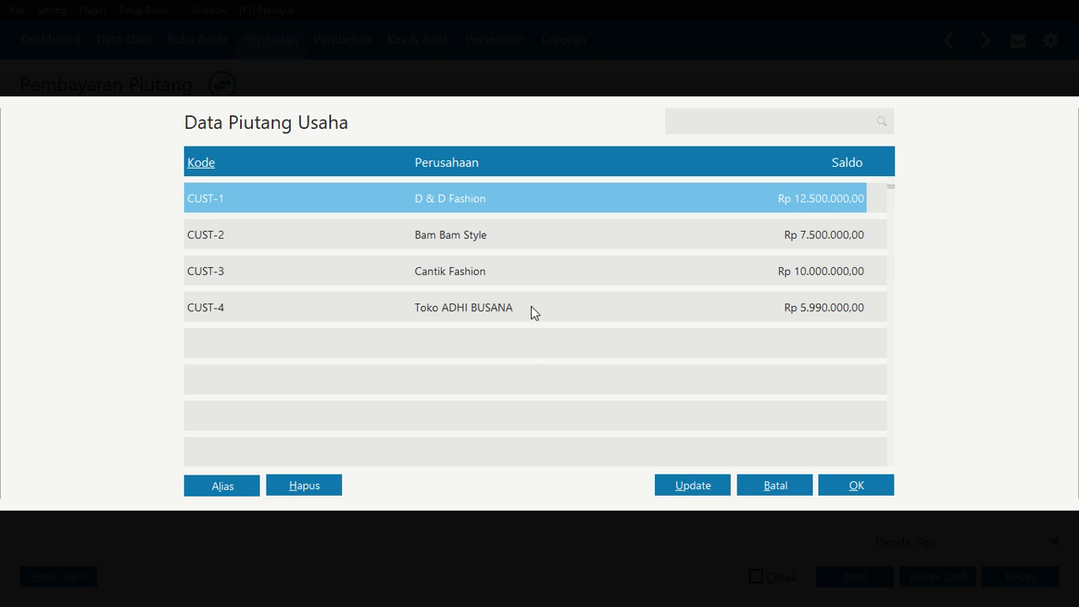
pyautogui.click(500, 277)
pyautogui.click(884, 484)
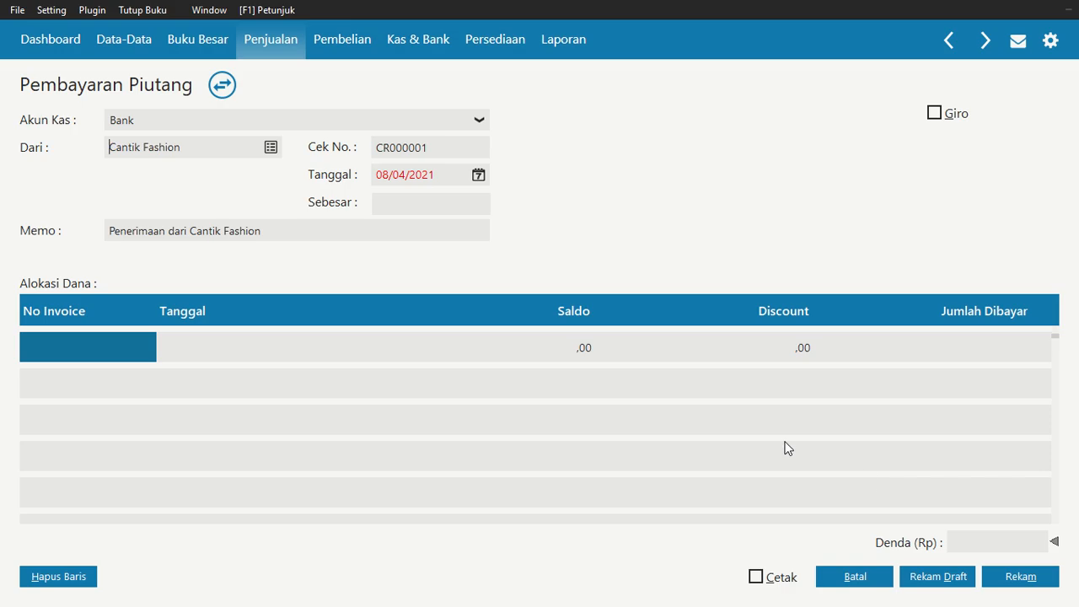
# Set the payment date to 10/01/2021
pyautogui.click(479, 177)
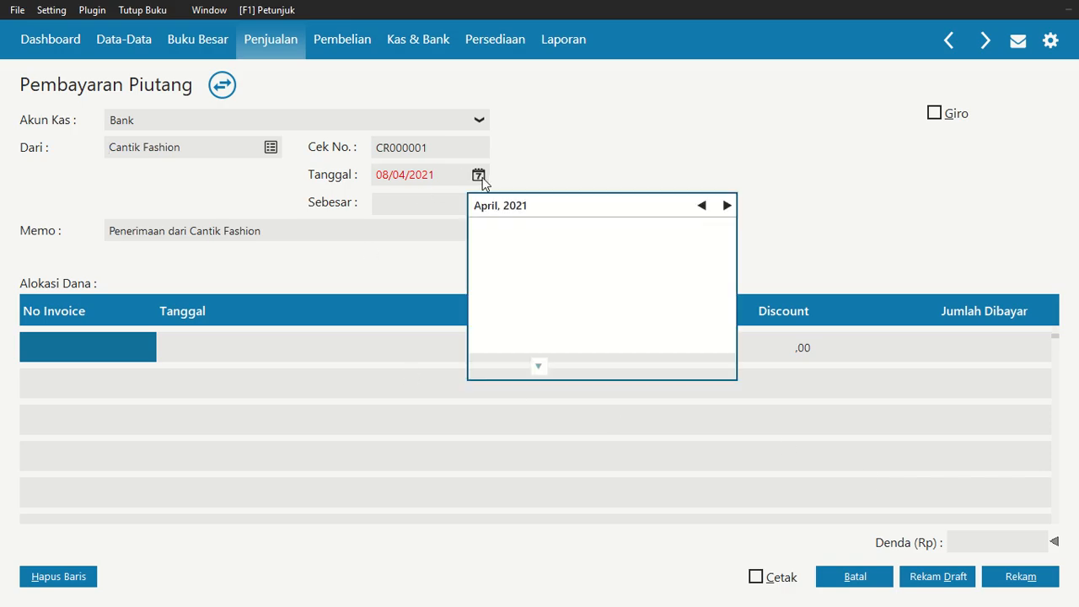
pyautogui.click(702, 205)
pyautogui.click(701, 205)
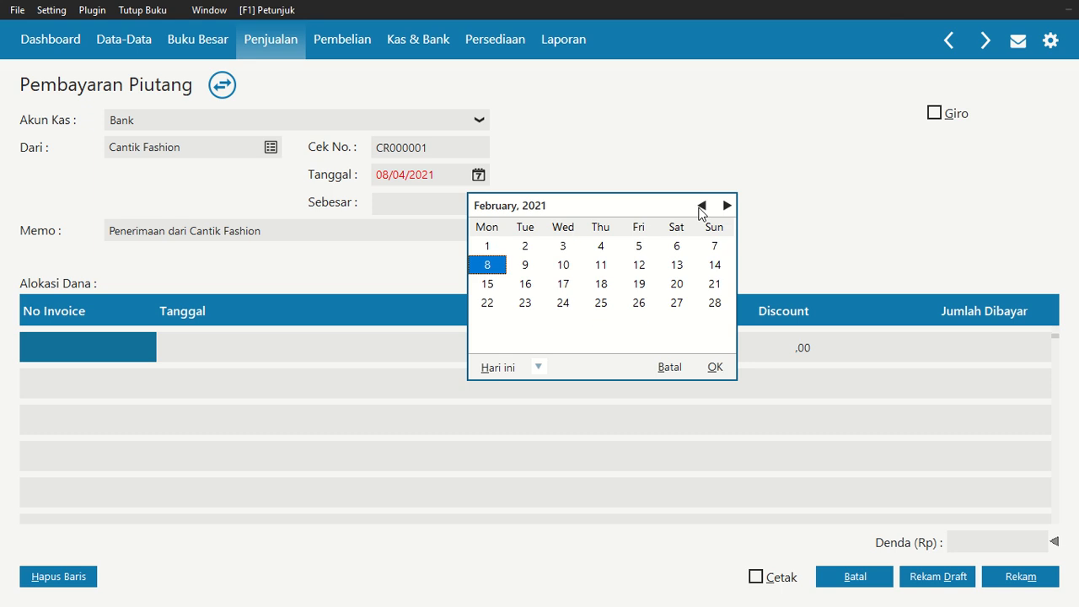
pyautogui.click(701, 205)
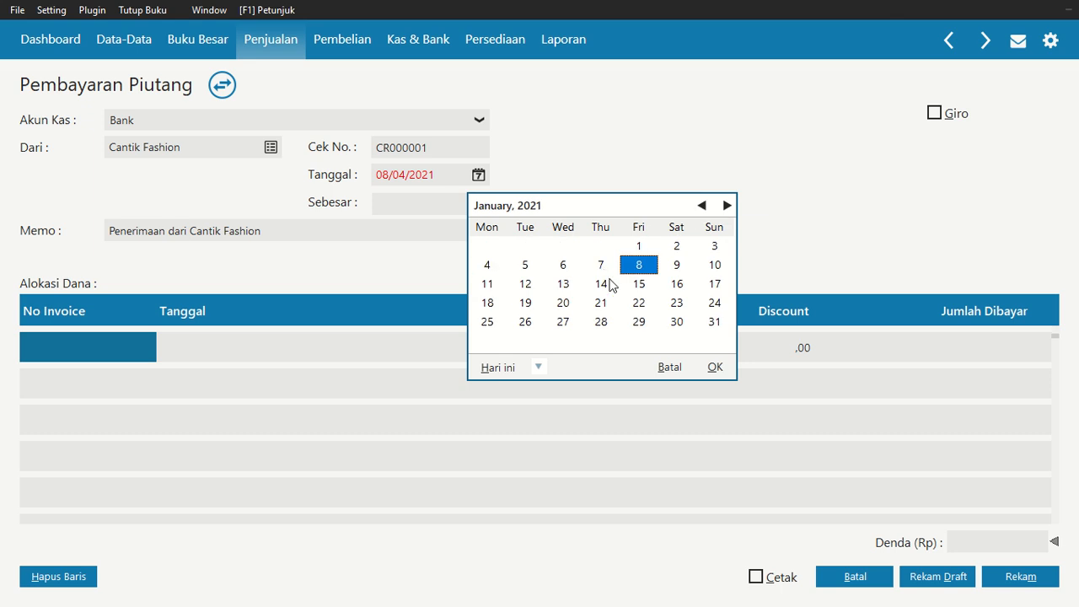
pyautogui.click(714, 265)
pyautogui.click(727, 367)
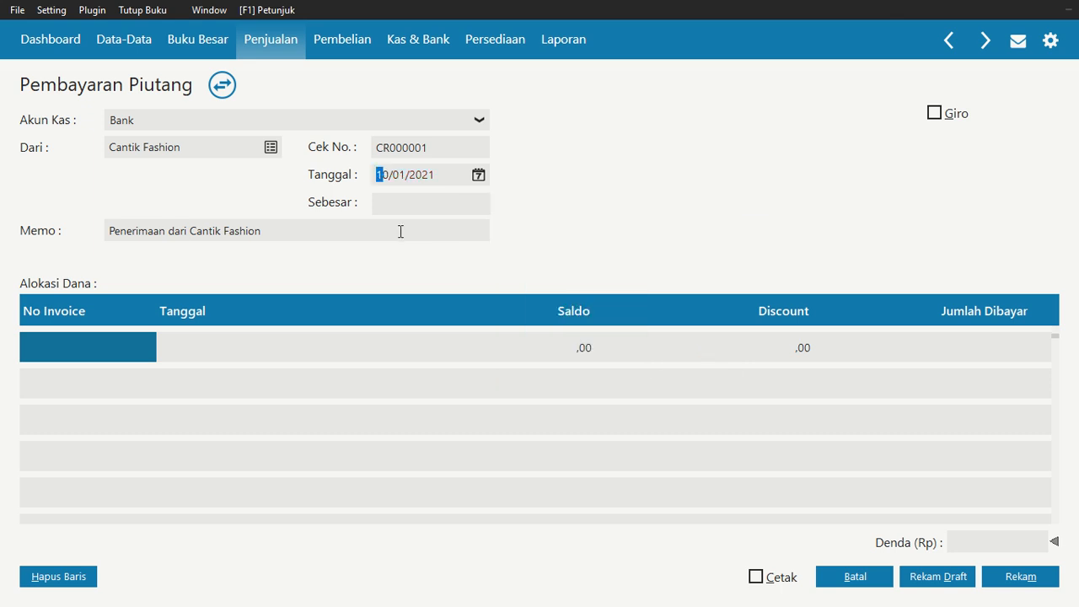
# Allocate the payment to invoice GFS-003 with an amount paid of 4.500.000
pyautogui.click(111, 349)
pyautogui.click(112, 348)
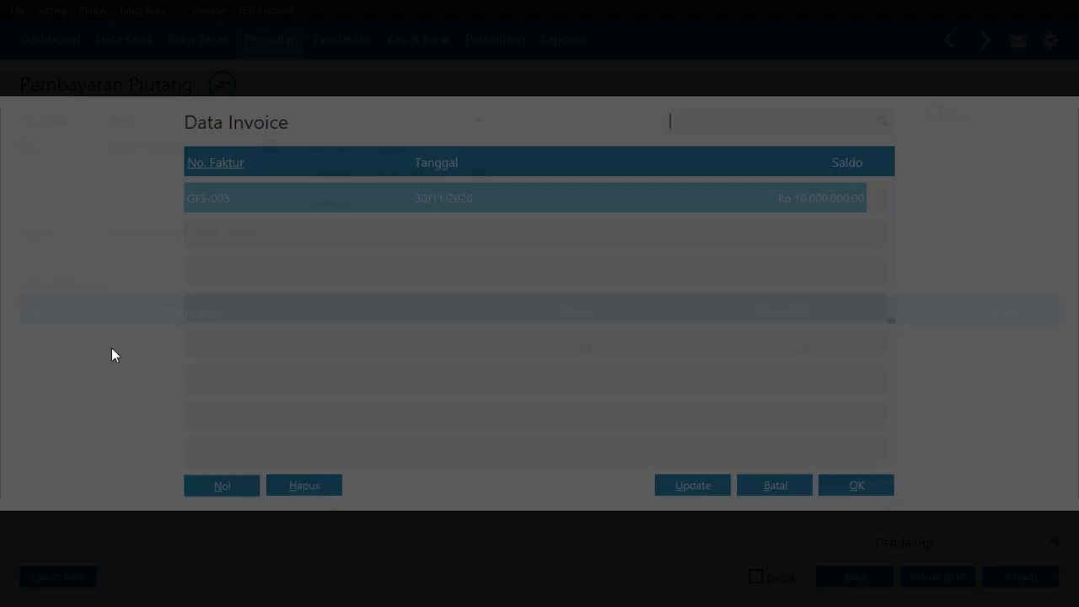
pyautogui.click(840, 484)
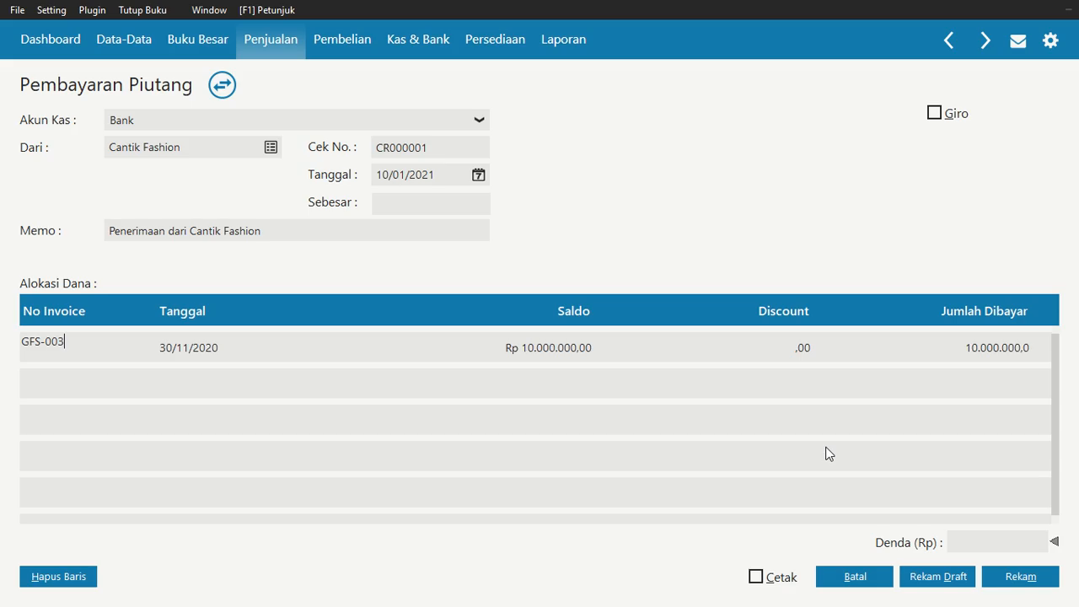
pyautogui.click(976, 360)
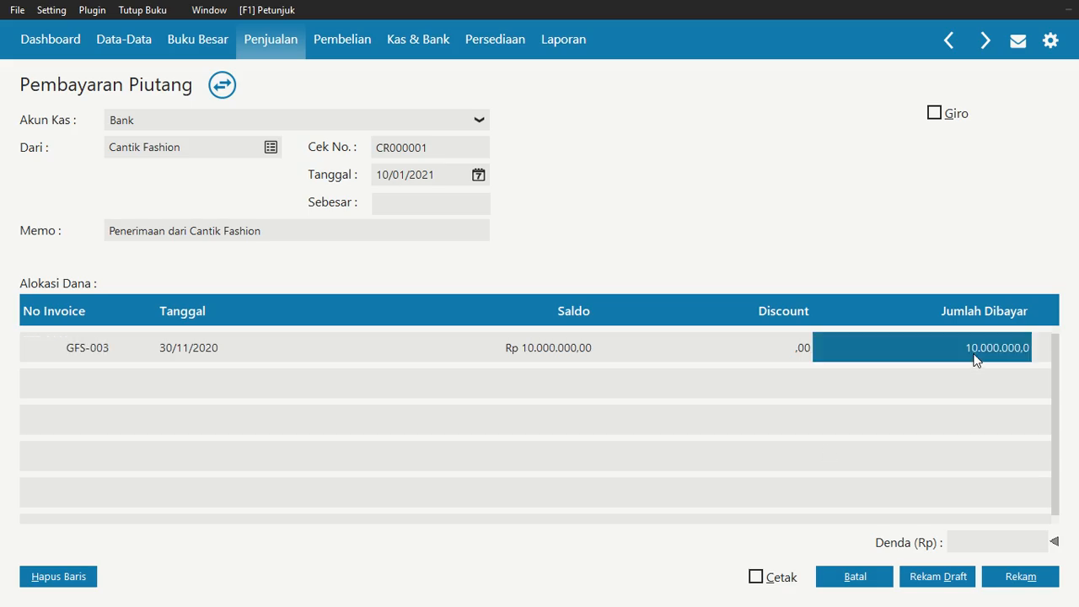
pyautogui.write('4.50')
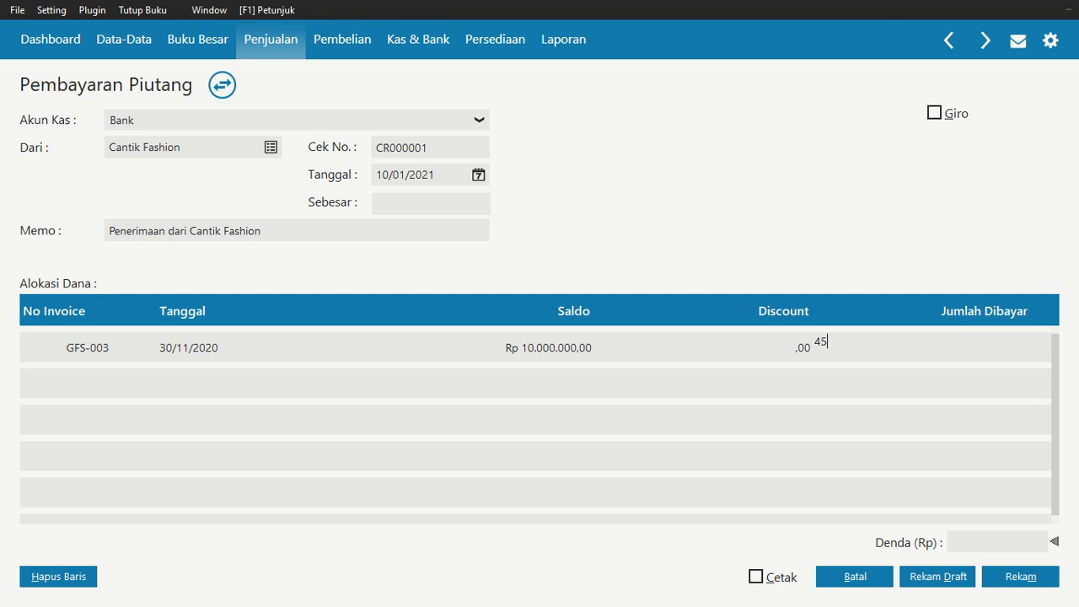
pyautogui.write('0.000')
pyautogui.press('Return')
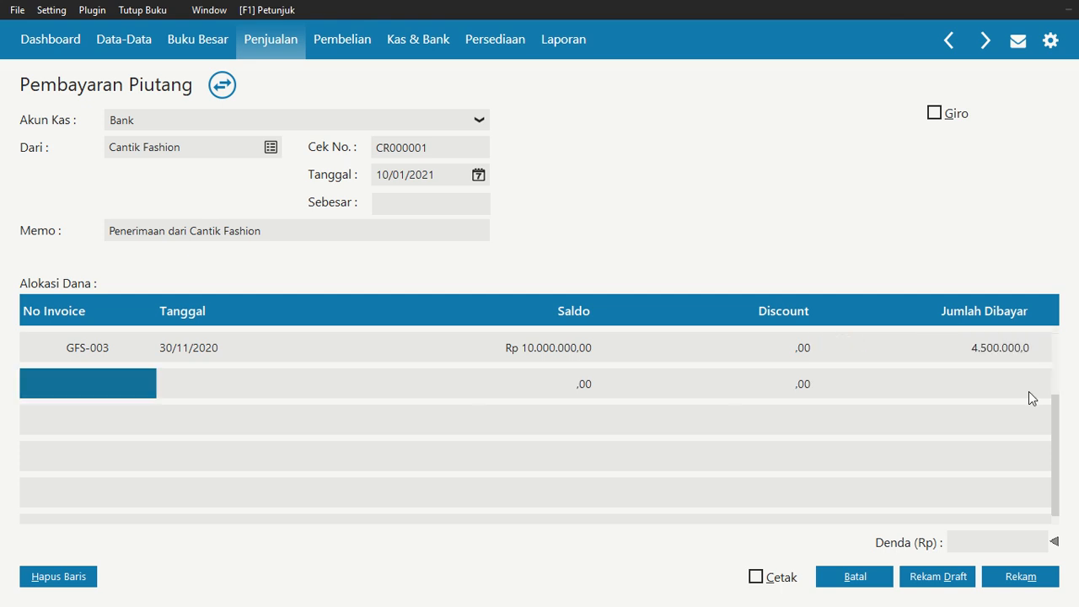
# Fill in the payment total and record the receivable payment
pyautogui.click(351, 344)
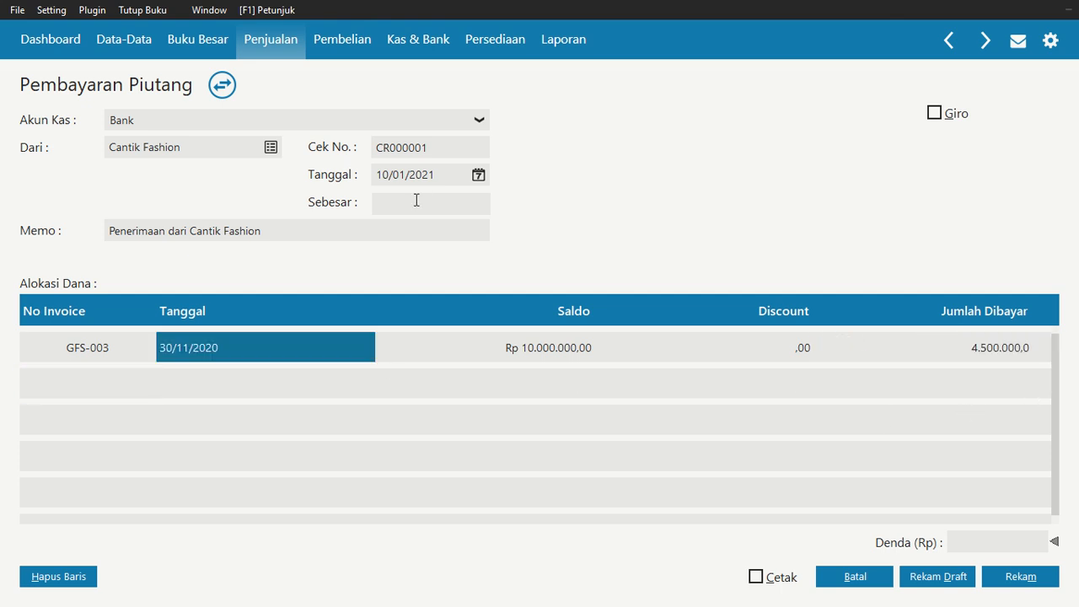
pyautogui.click(417, 199)
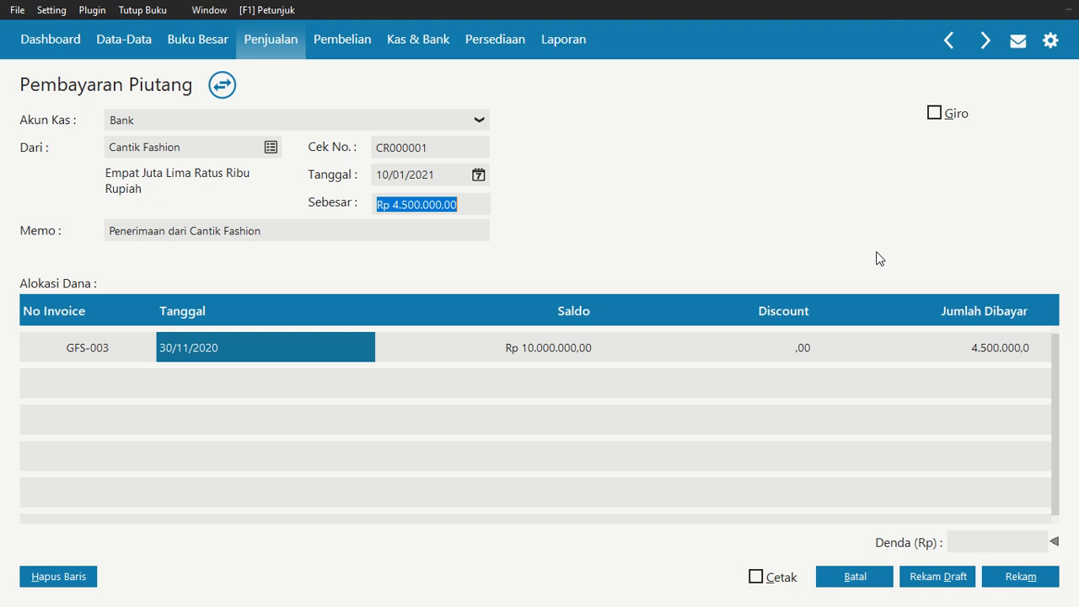
pyautogui.click(1022, 582)
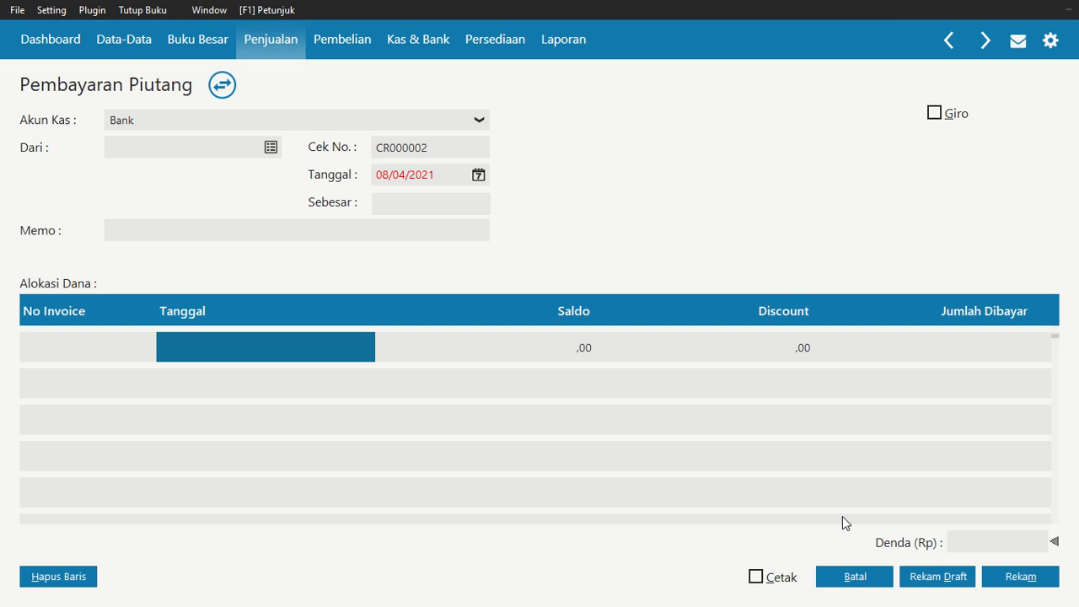
# Mark the next receivable payment as a giro and select D & D Fashion as the paying customer
pyautogui.moveTo(471, 30)
pyautogui.click(934, 114)
pyautogui.click(271, 149)
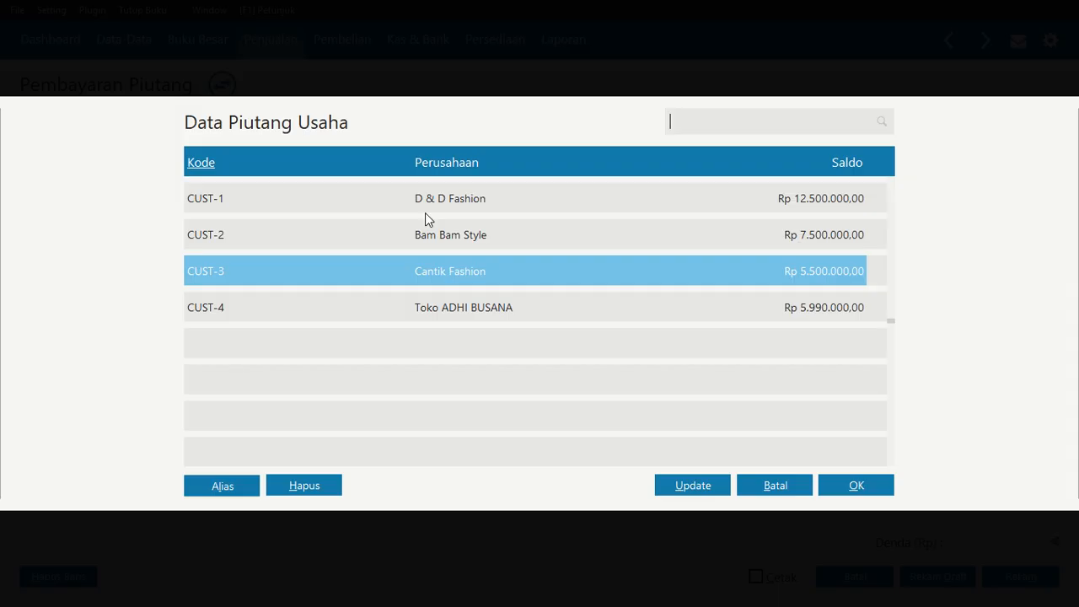
pyautogui.click(467, 203)
pyautogui.click(874, 482)
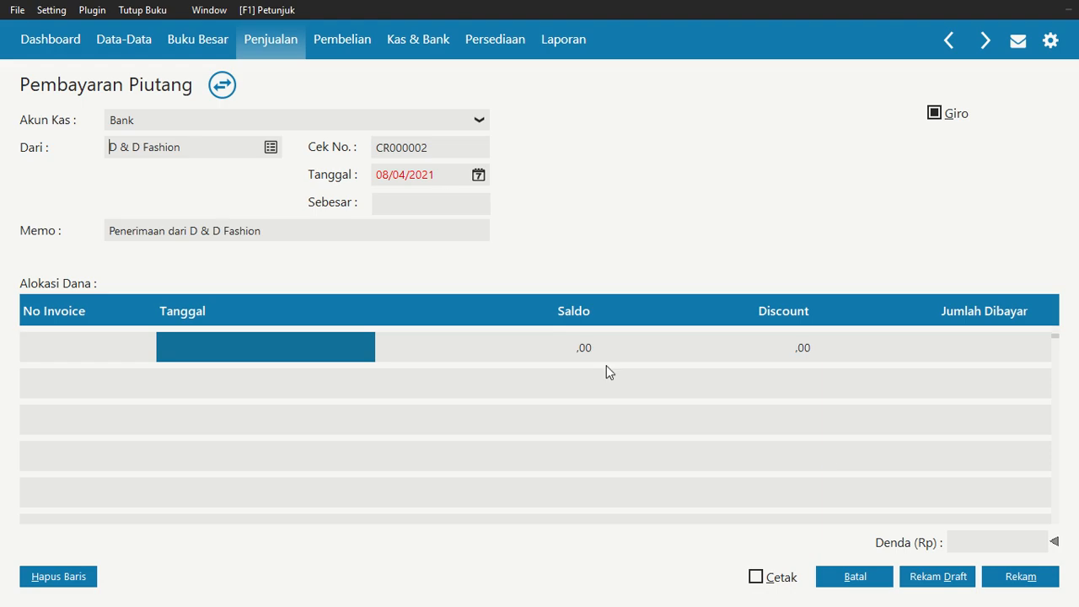
# Set the giro payment date to 10/01/2021
pyautogui.click(478, 176)
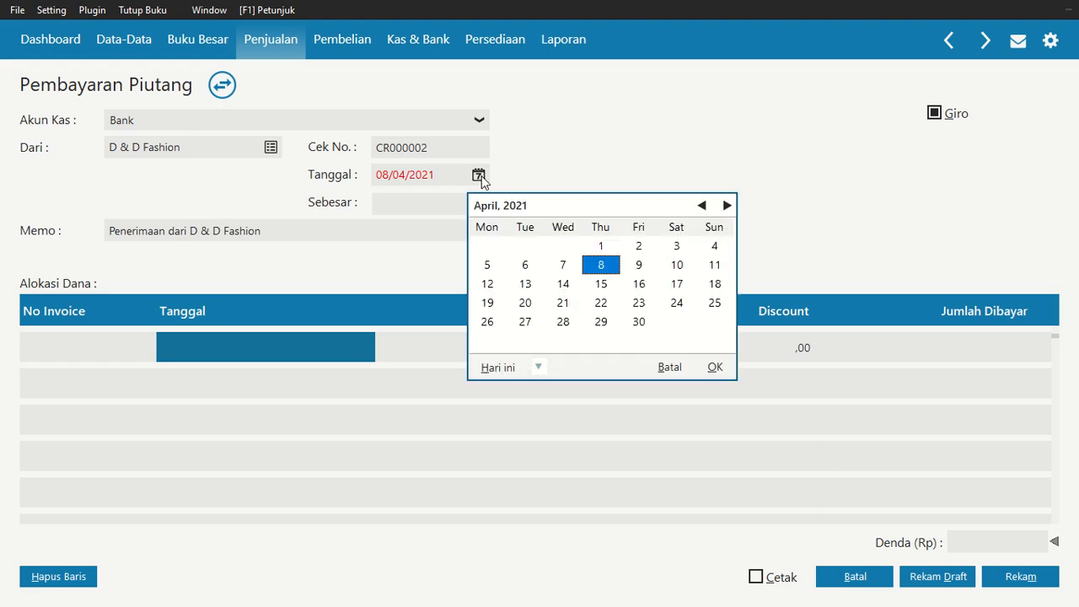
pyautogui.click(700, 207)
pyautogui.click(699, 207)
pyautogui.click(700, 207)
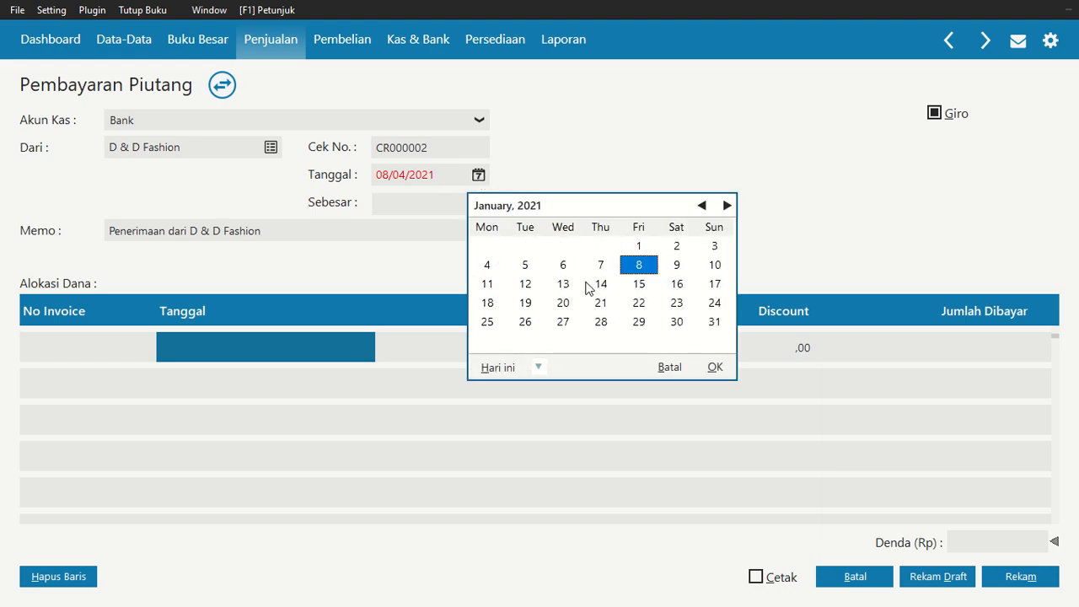
pyautogui.click(715, 265)
pyautogui.click(716, 367)
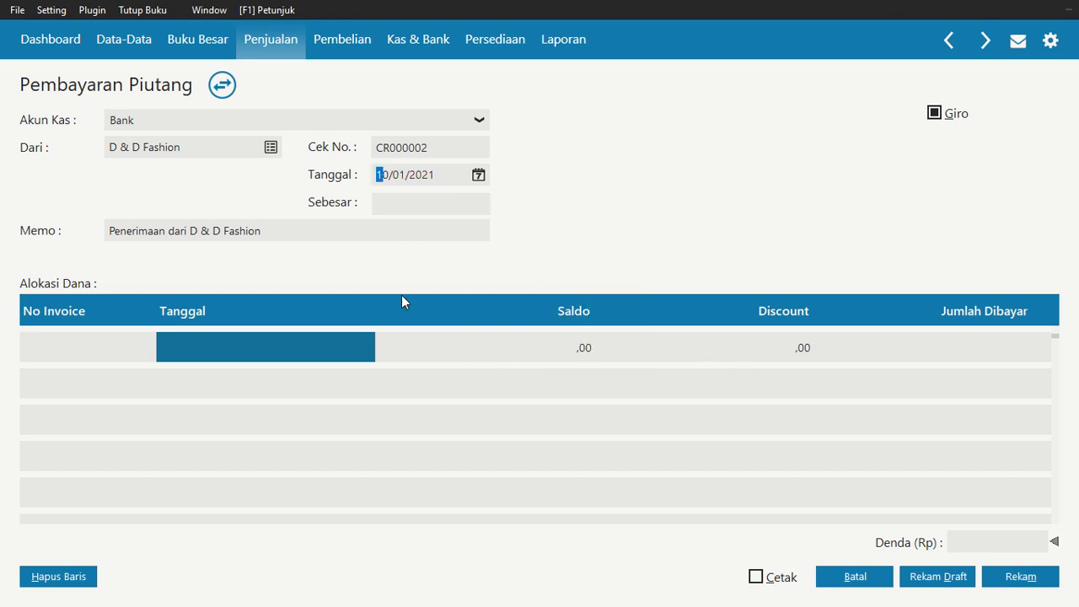
# Allocate the payment to invoice DFS-001 with 5.000.000 paid, fill in the total, and record it
pyautogui.doubleClick(68, 346)
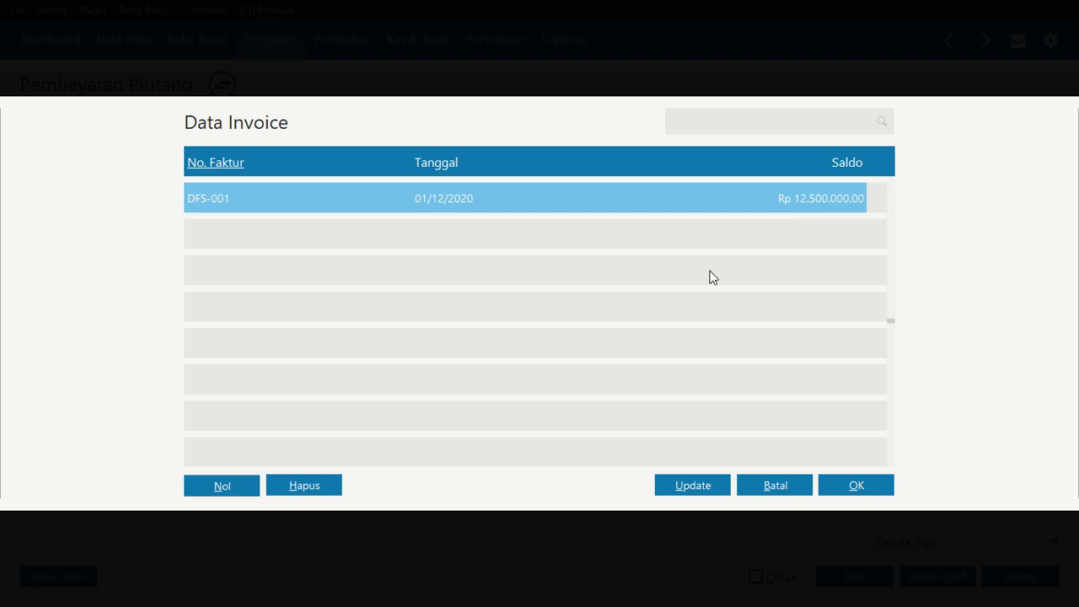
pyautogui.click(852, 491)
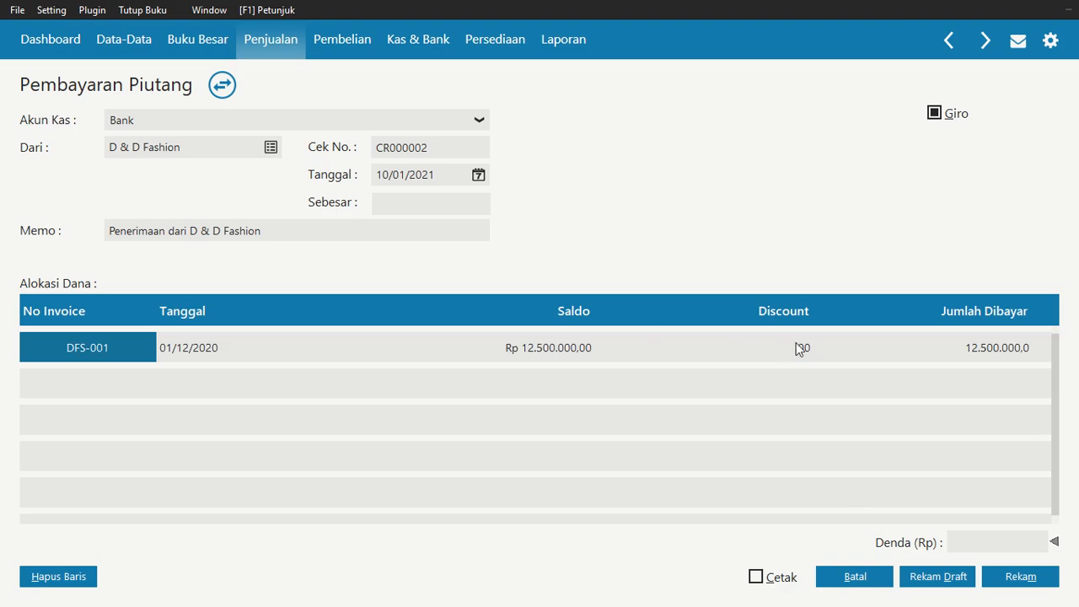
pyautogui.click(1016, 354)
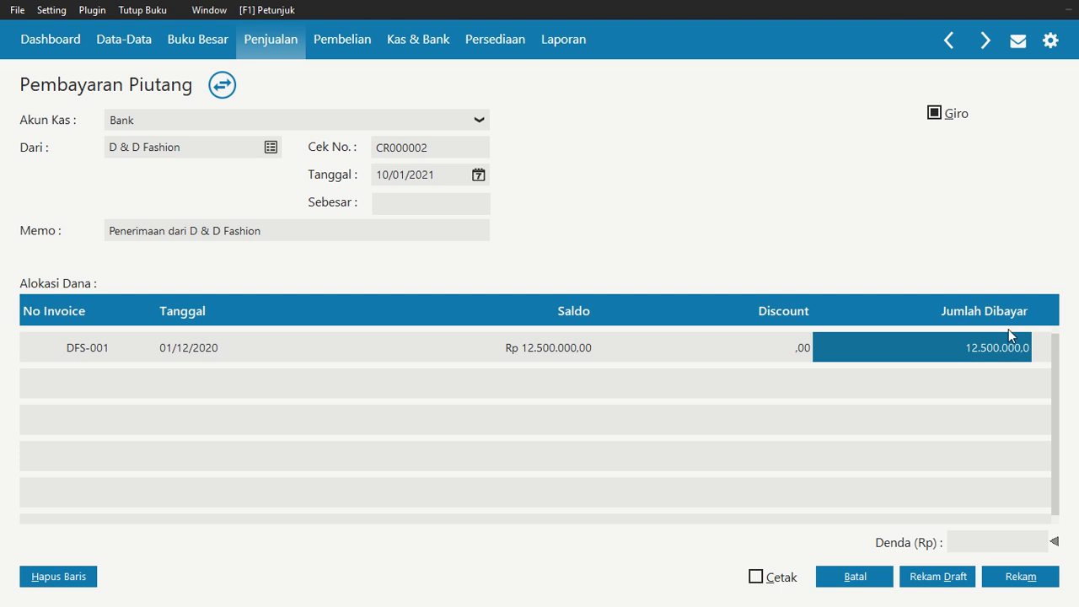
pyautogui.write('5.000.')
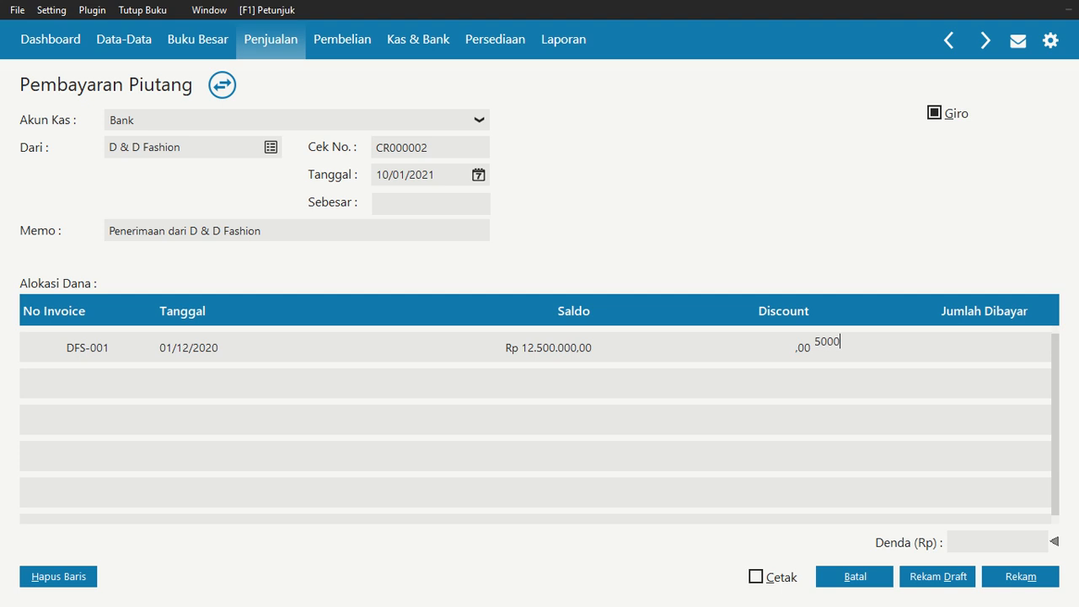
pyautogui.write('000')
pyautogui.press('Return')
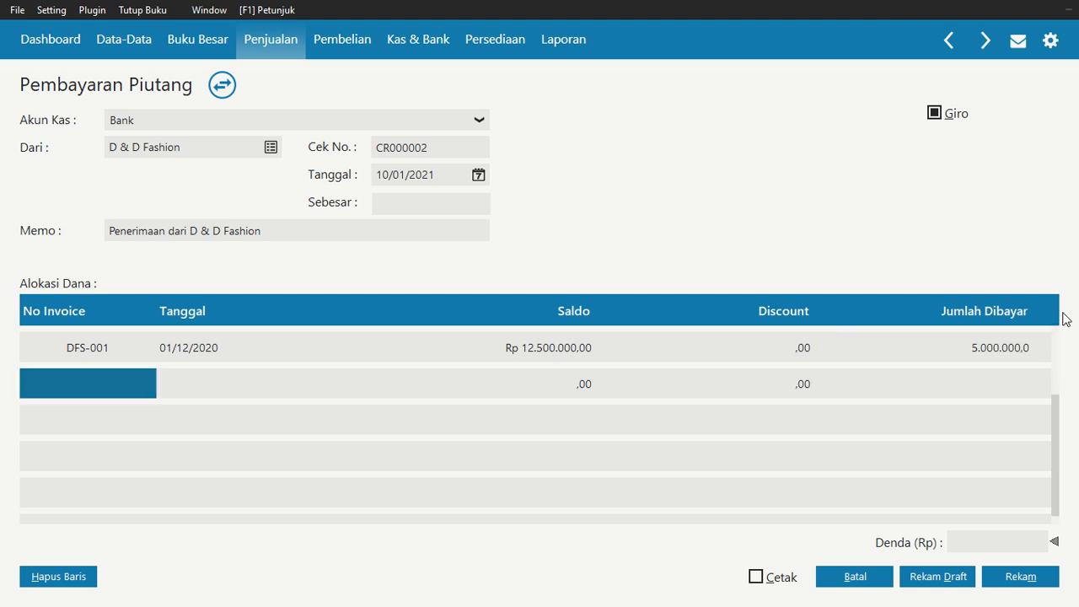
pyautogui.click(430, 204)
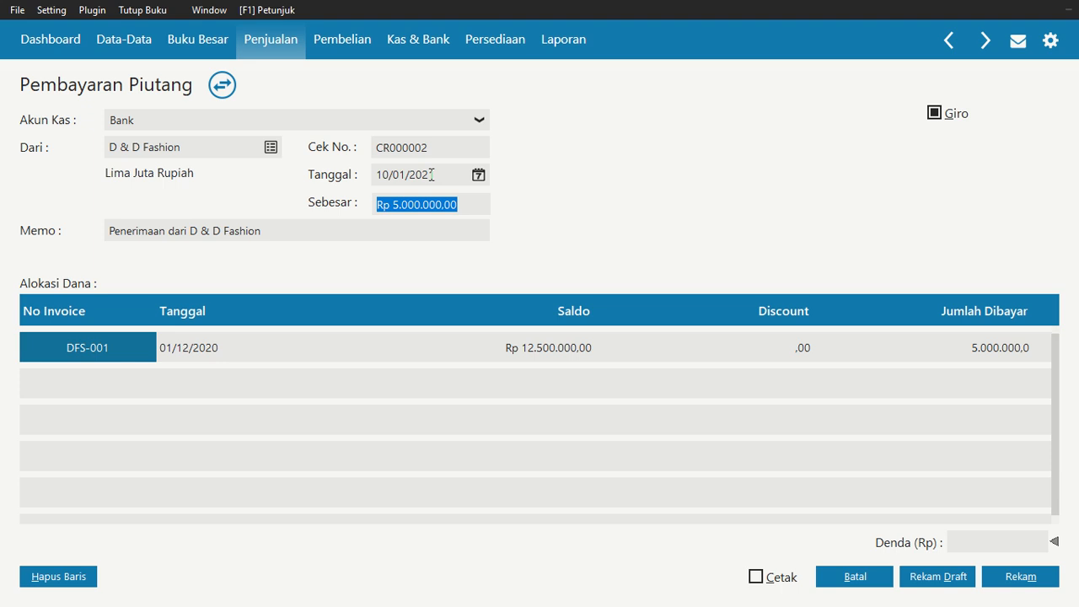
pyautogui.click(1016, 580)
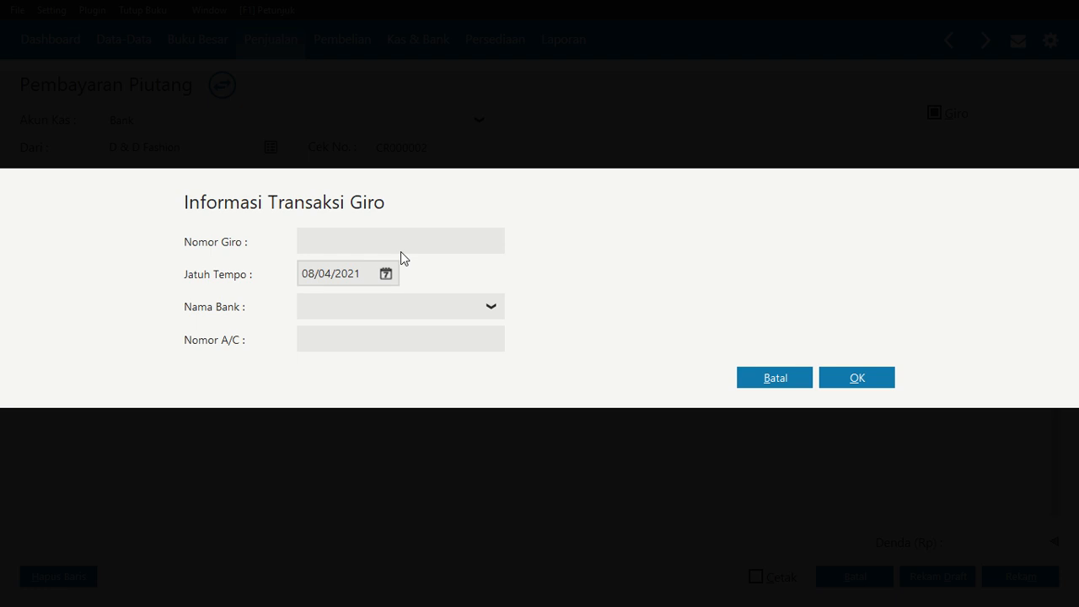
# Enter giro number BG10987 with due date 17/01/2021 and accept matching the transaction date to the due date
pyautogui.write('BG10987')
pyautogui.click(391, 271)
pyautogui.click(610, 303)
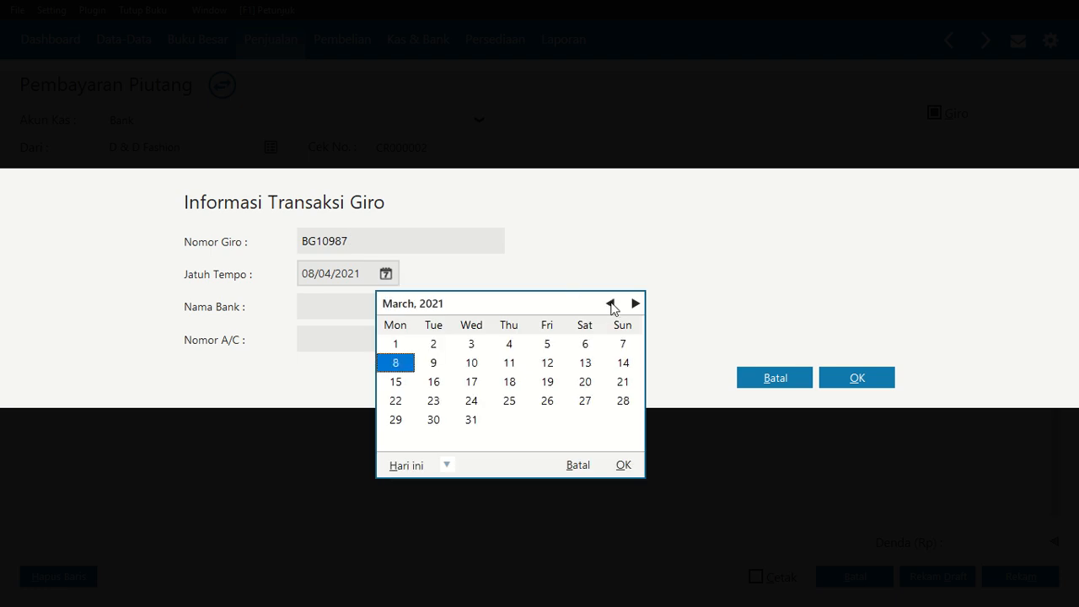
pyautogui.click(609, 303)
pyautogui.click(609, 303)
pyautogui.click(624, 382)
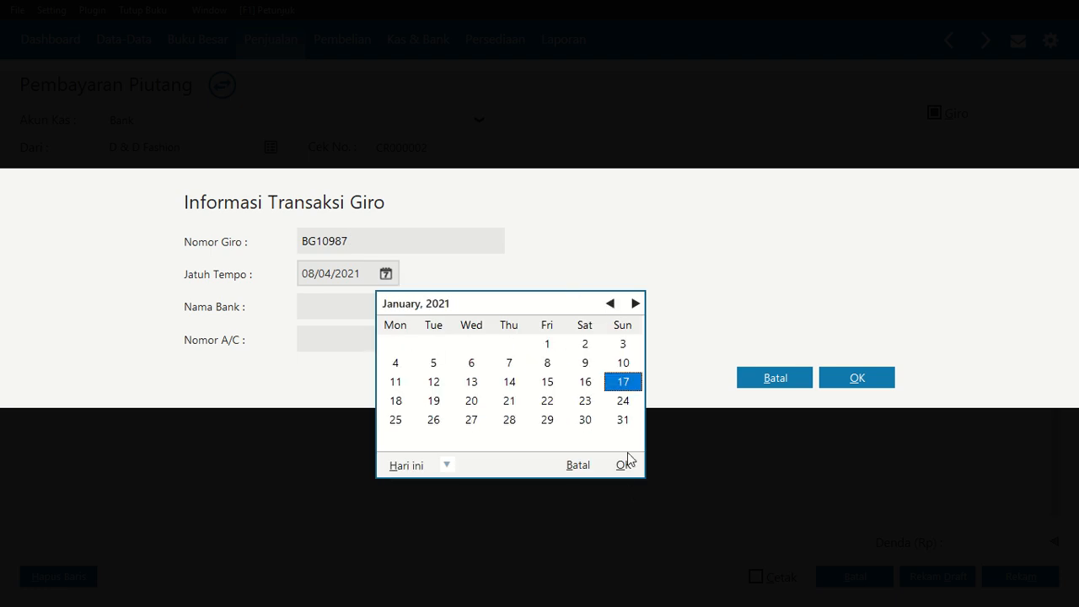
pyautogui.click(624, 467)
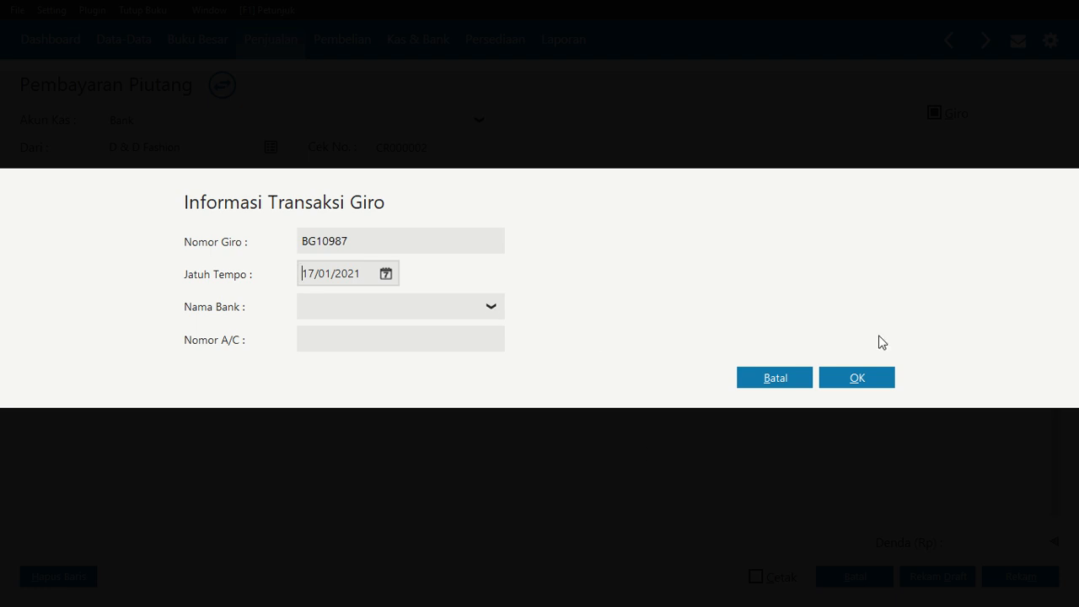
pyautogui.click(862, 378)
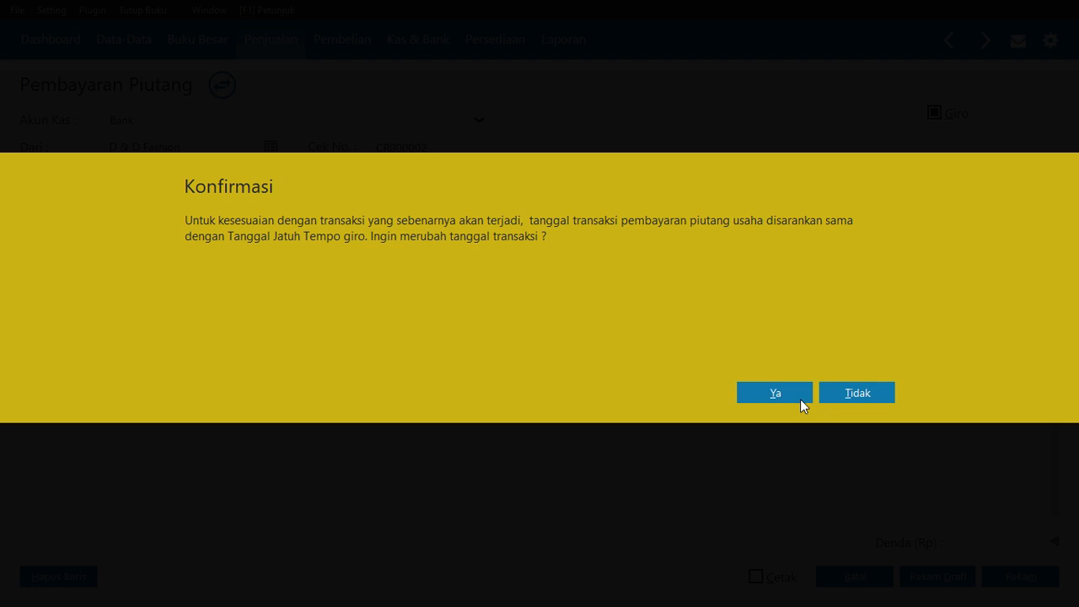
pyautogui.click(800, 399)
pyautogui.click(857, 419)
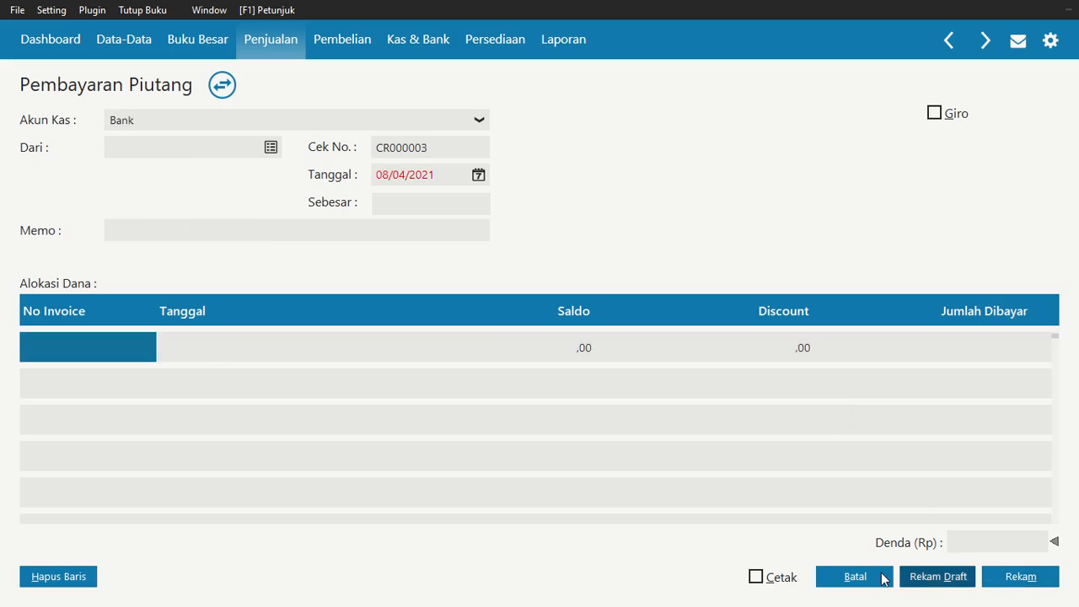
# Cancel the empty receivable payment form and review the list of recorded receivable payments before closing it
pyautogui.click(859, 578)
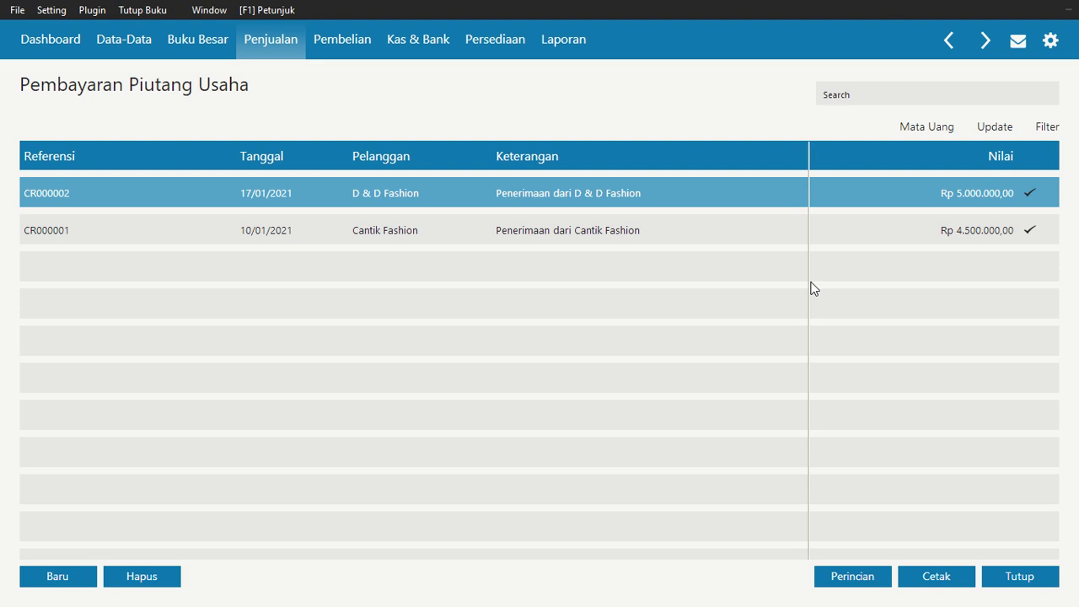
pyautogui.click(648, 223)
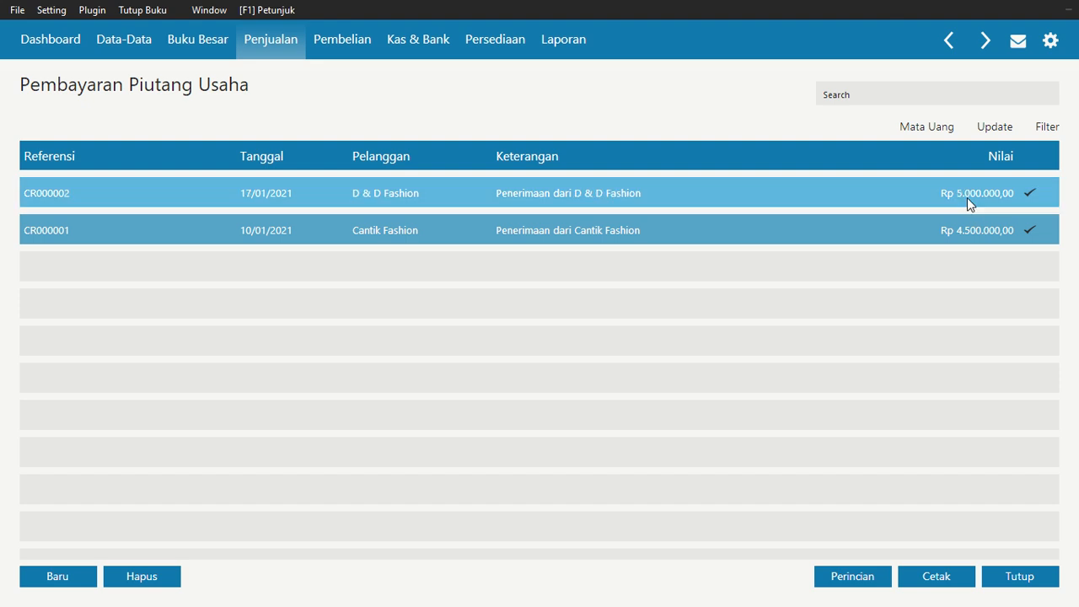
pyautogui.click(1027, 582)
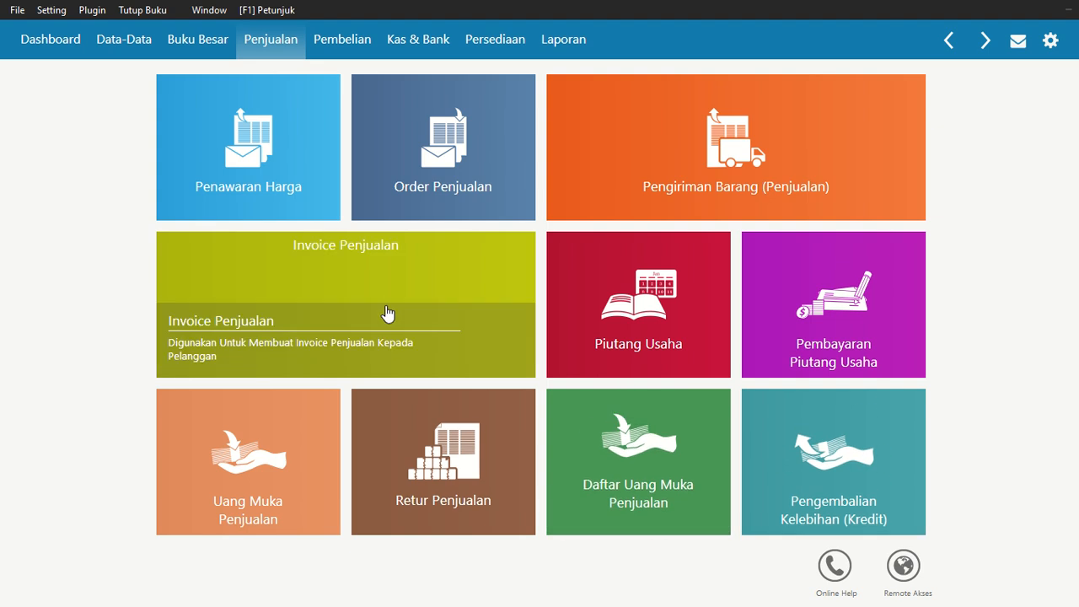
# Open the cash disbursement list to review recorded disbursements, then close it
pyautogui.click(426, 42)
pyautogui.click(287, 195)
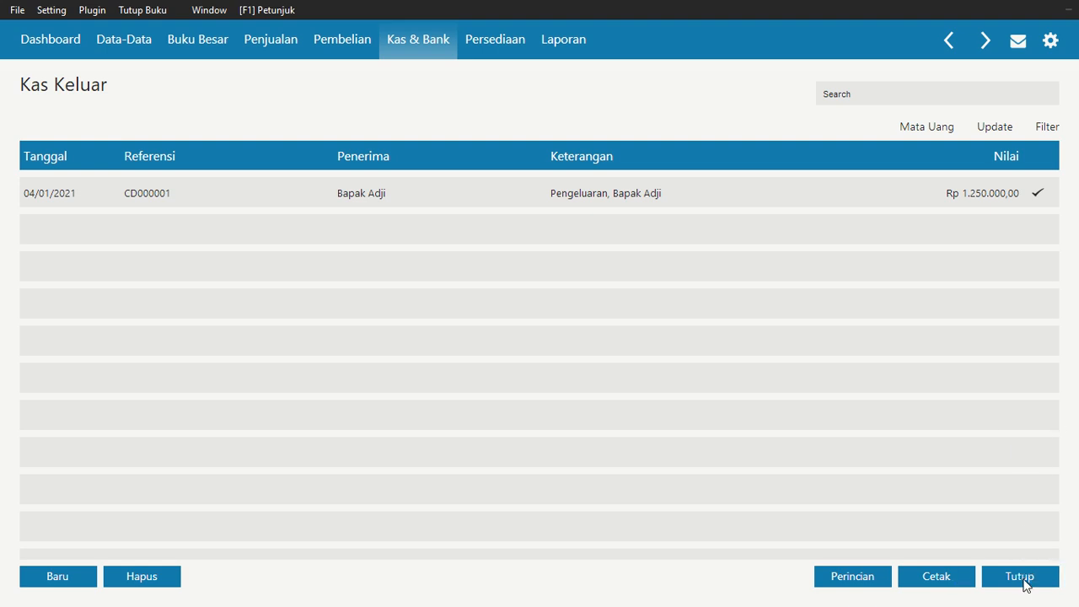
pyautogui.click(1022, 578)
pyautogui.moveTo(460, 16)
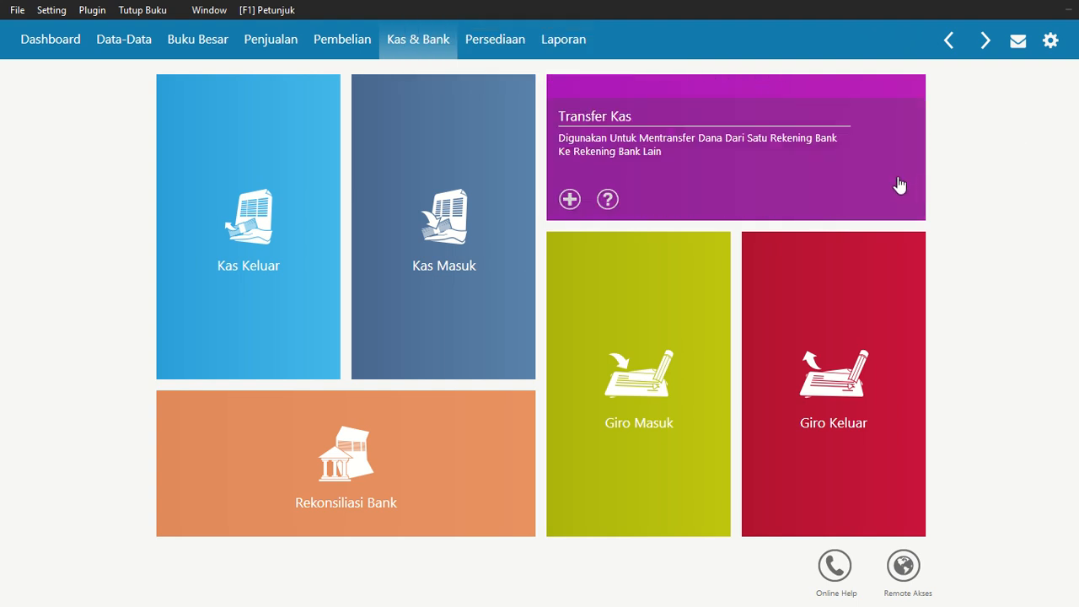
# Switch to the case PDF to read the next transactions, then return to the accounting program
pyautogui.hotkey('alt', 'Tab')
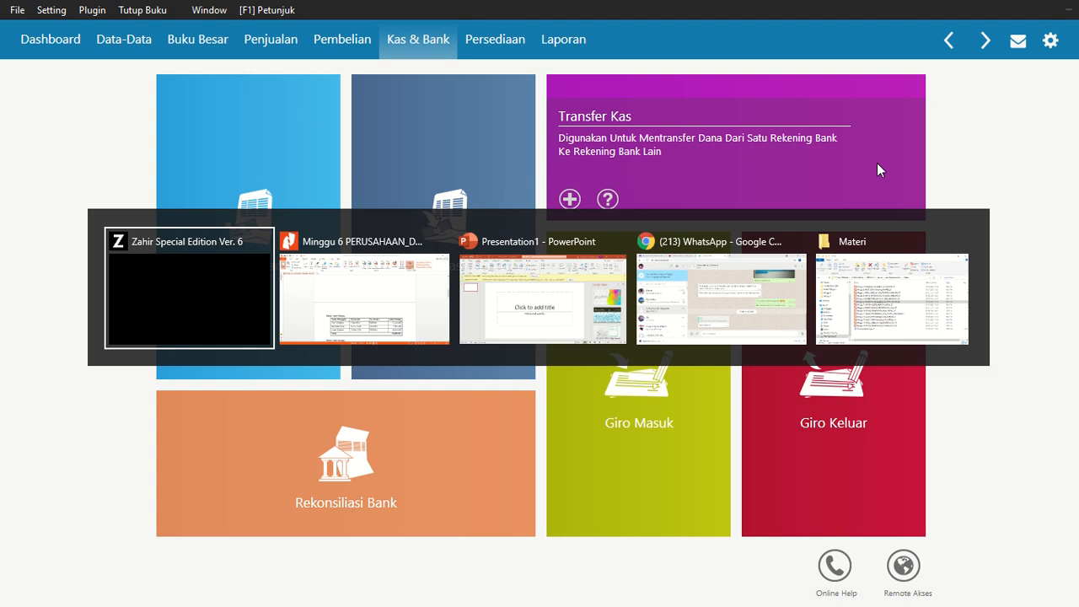
pyautogui.scroll(-10, 693, 281)
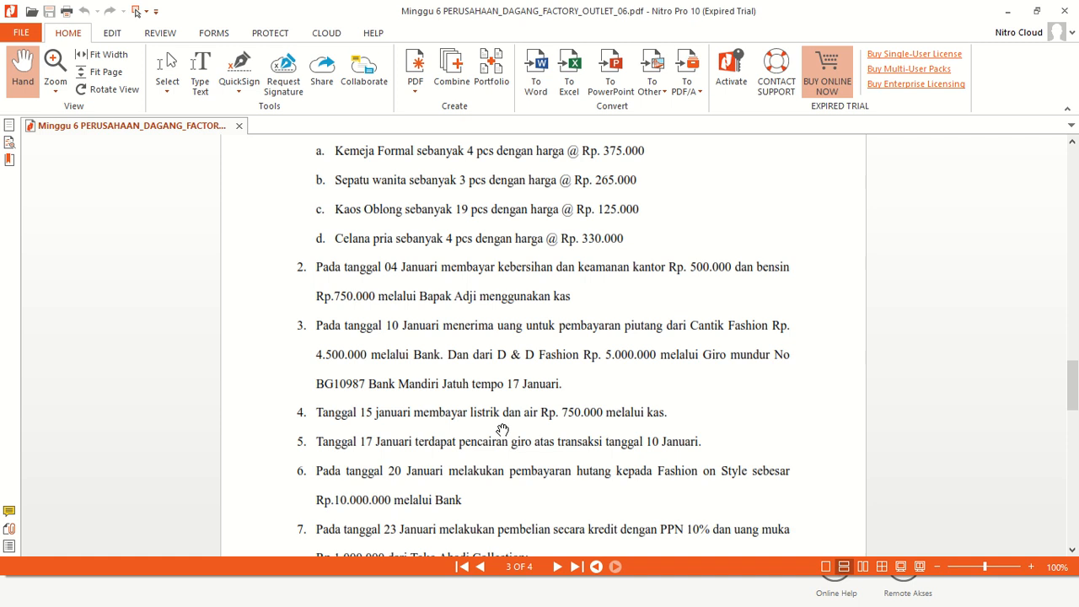
pyautogui.hotkey('alt', 'Tab')
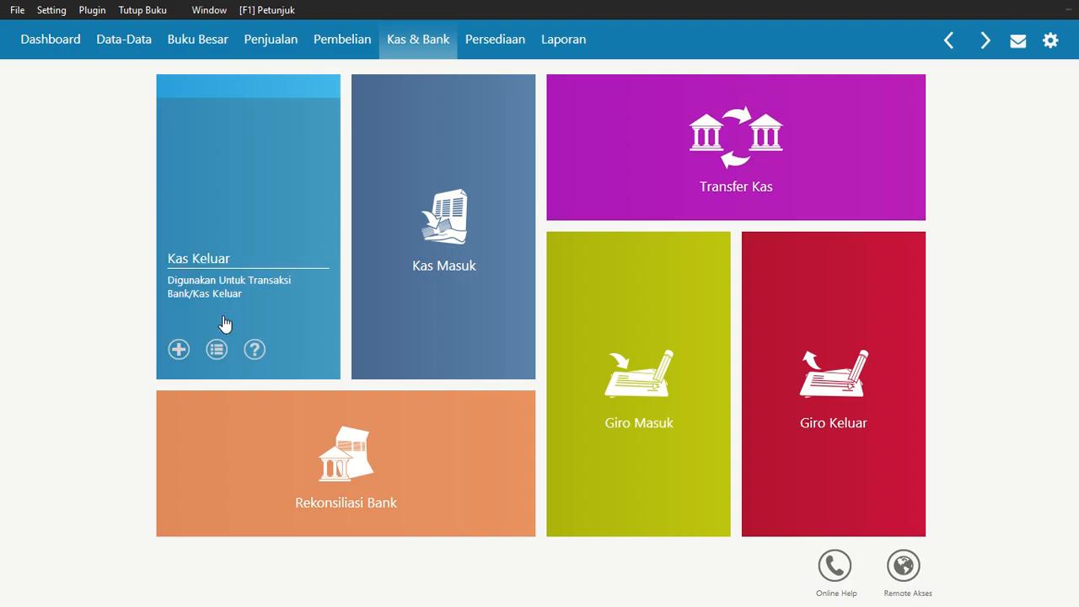
pyautogui.click(202, 212)
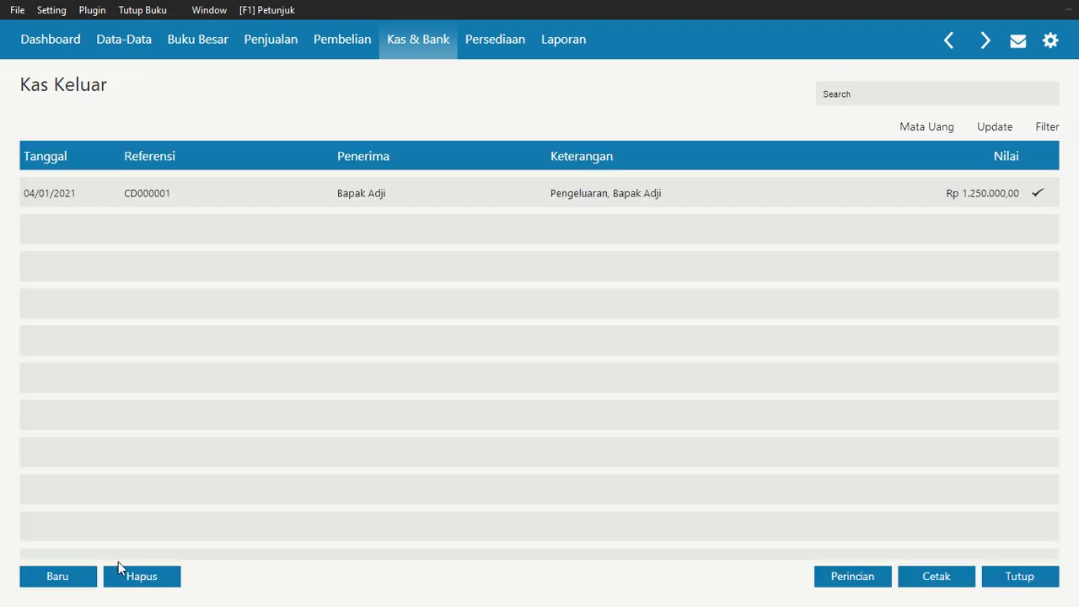
pyautogui.click(51, 578)
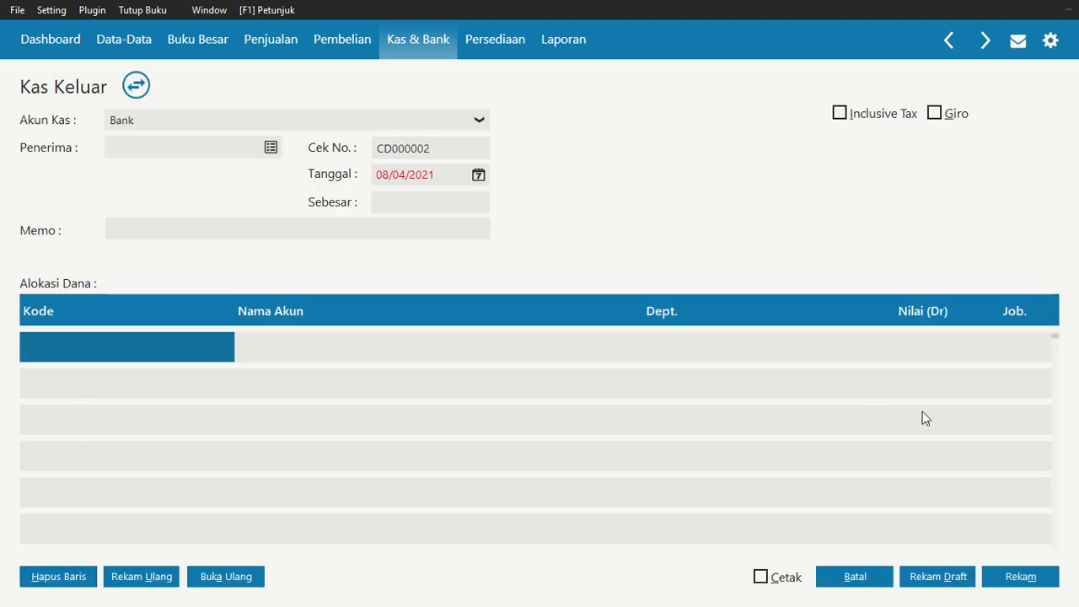
pyautogui.click(855, 578)
pyautogui.click(1019, 577)
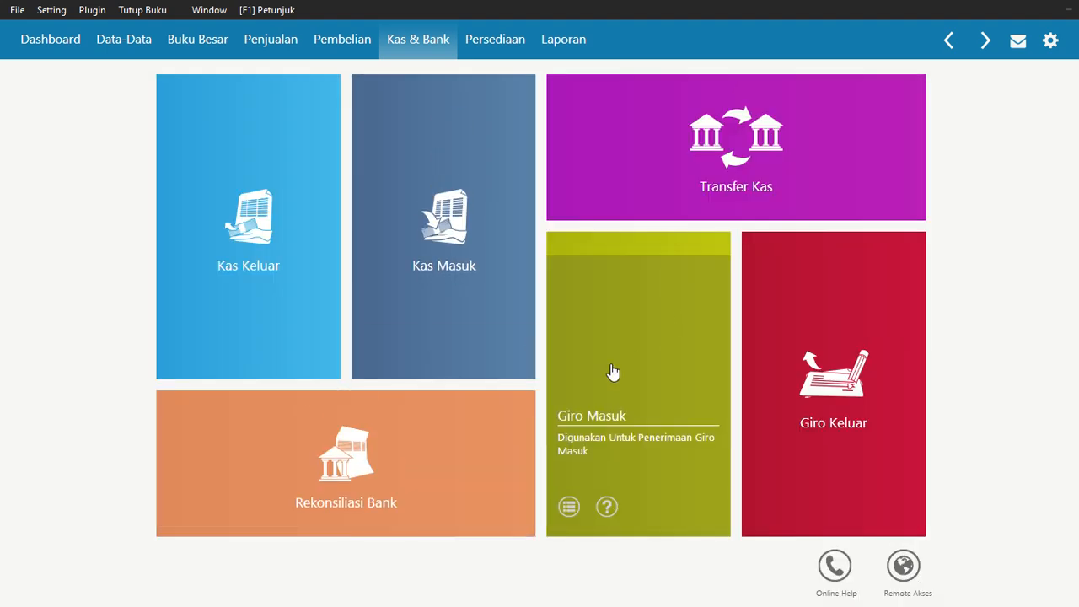
# Start a new general journal entry dated 15/01/2021
pyautogui.moveTo(186, 211)
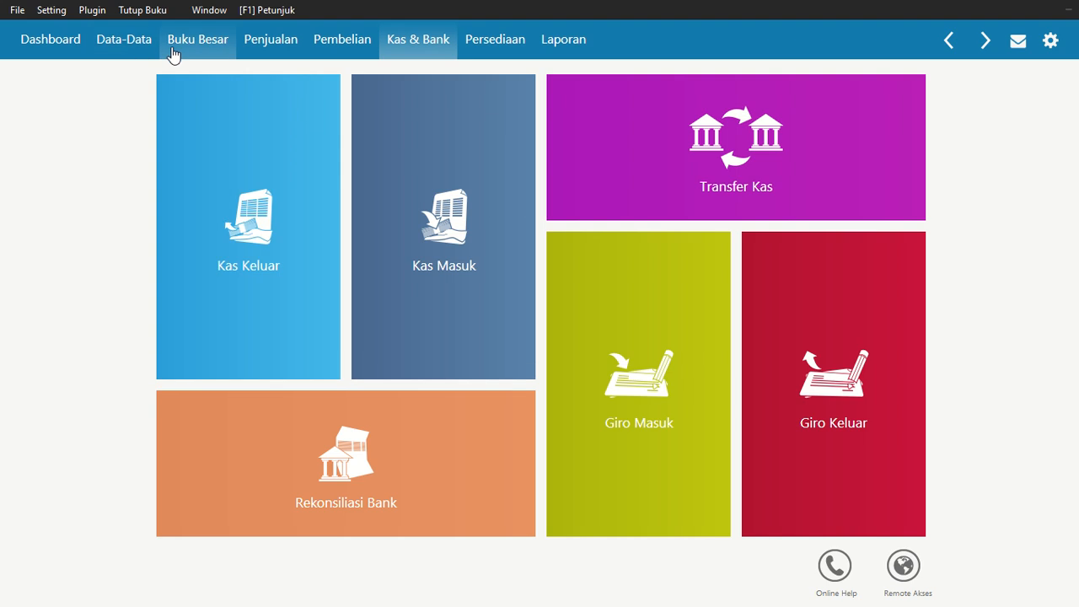
pyautogui.click(185, 47)
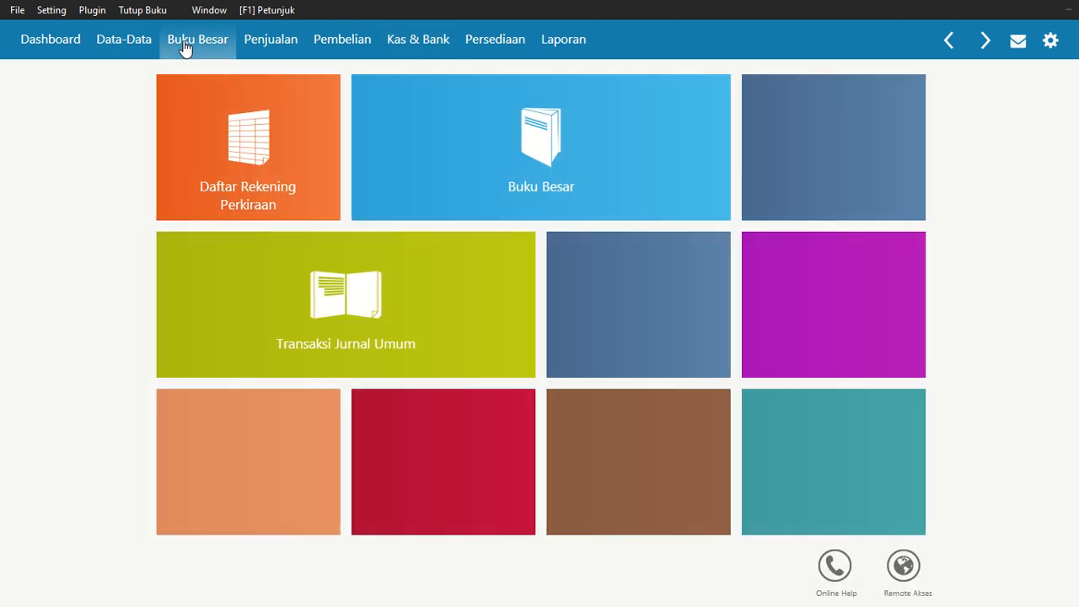
pyautogui.moveTo(429, 313)
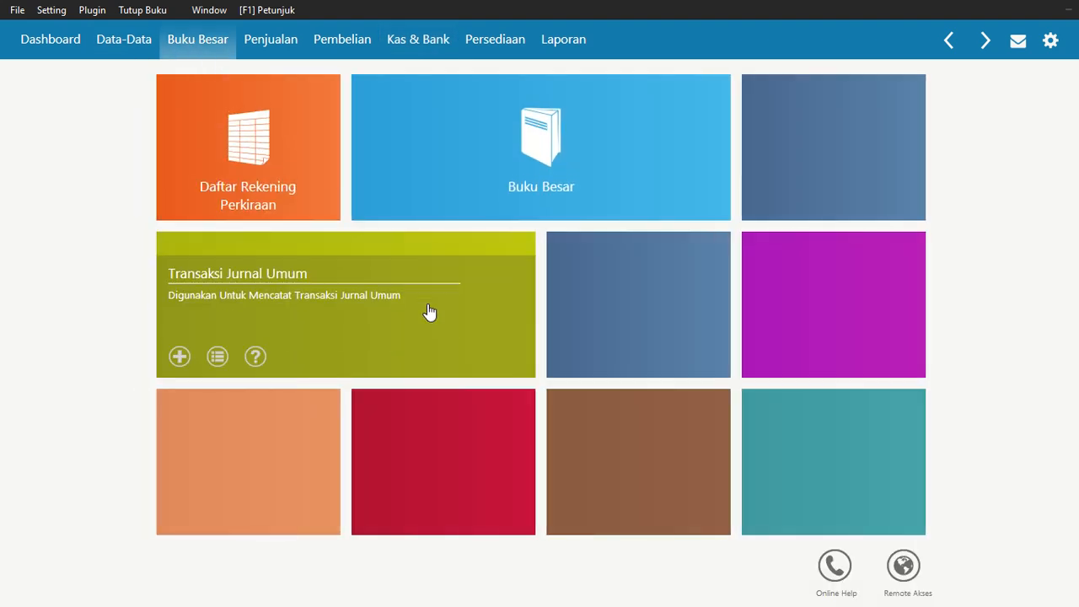
pyautogui.click(387, 293)
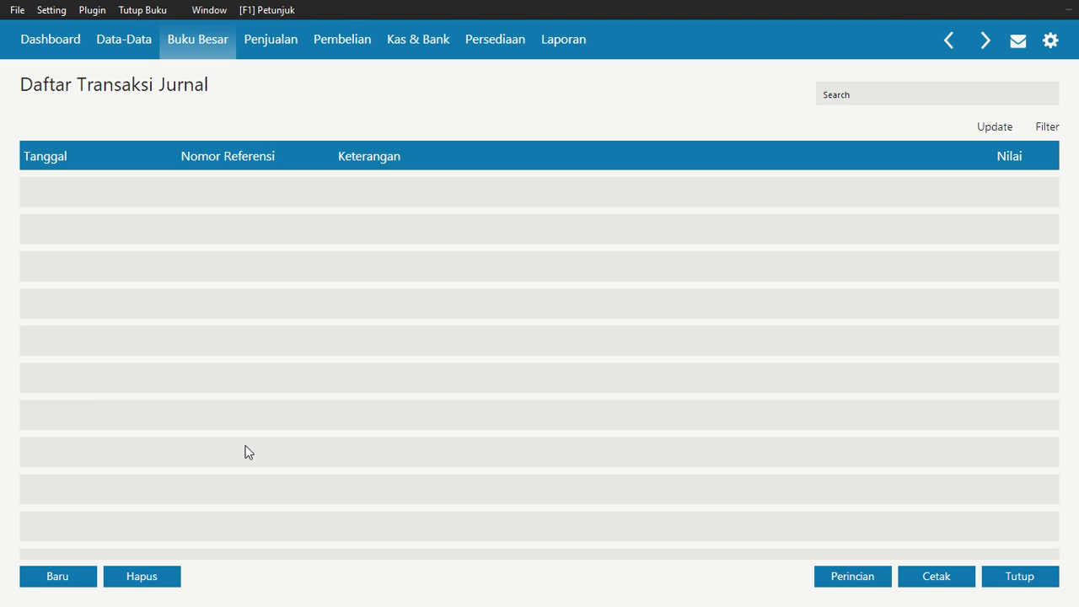
pyautogui.click(59, 575)
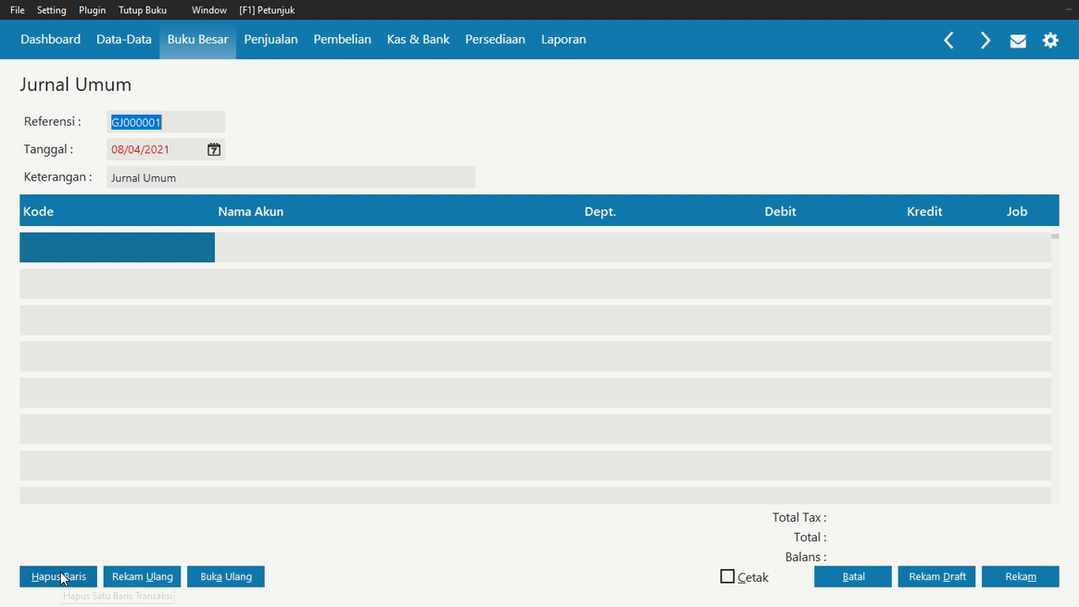
pyautogui.click(214, 150)
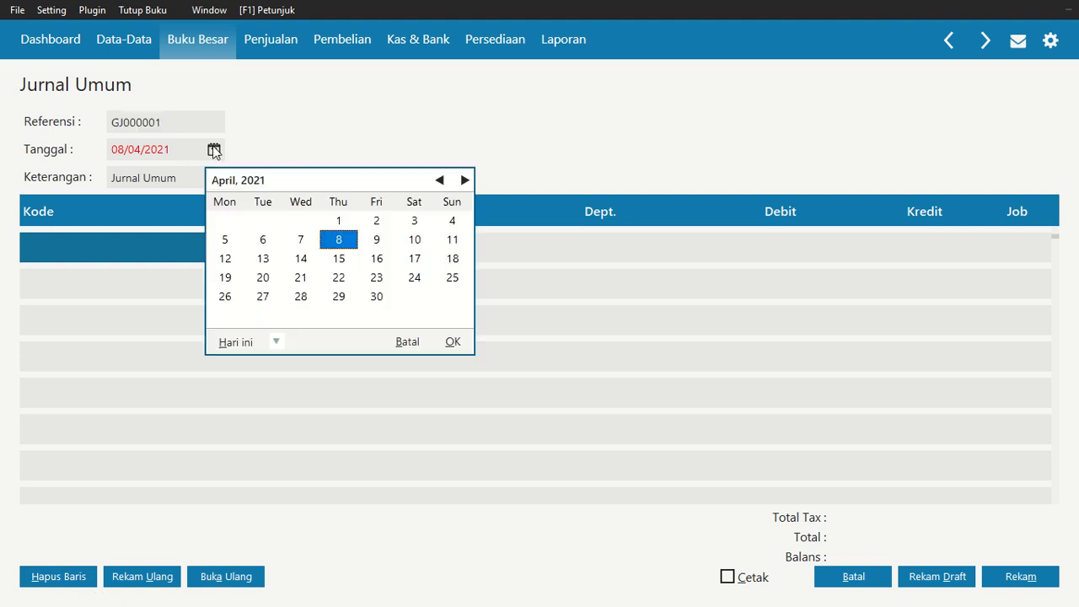
pyautogui.click(443, 181)
pyautogui.click(442, 181)
pyautogui.click(443, 182)
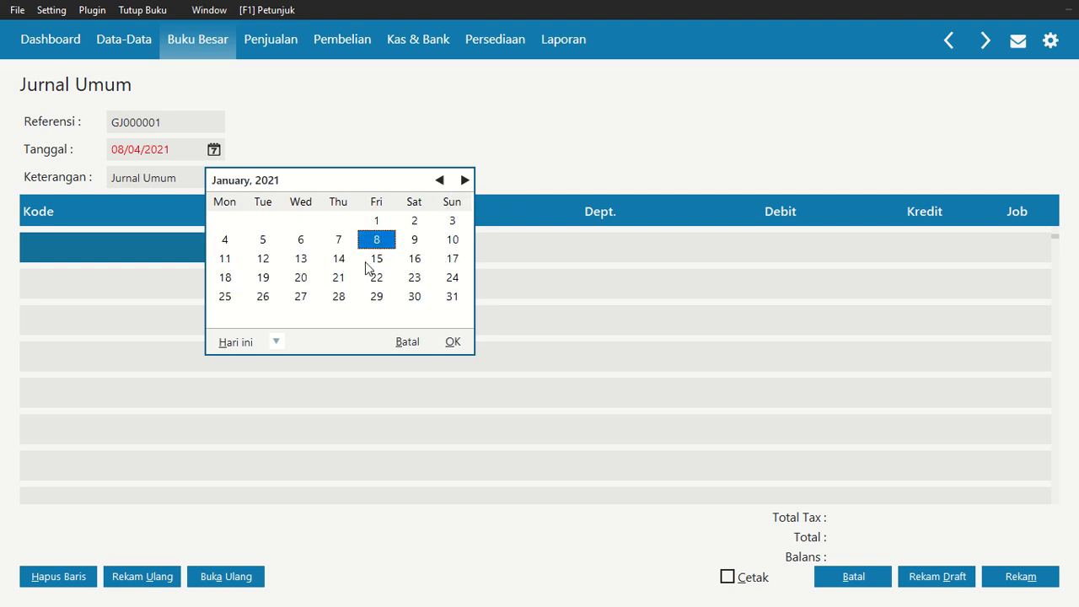
pyautogui.click(379, 260)
pyautogui.click(453, 341)
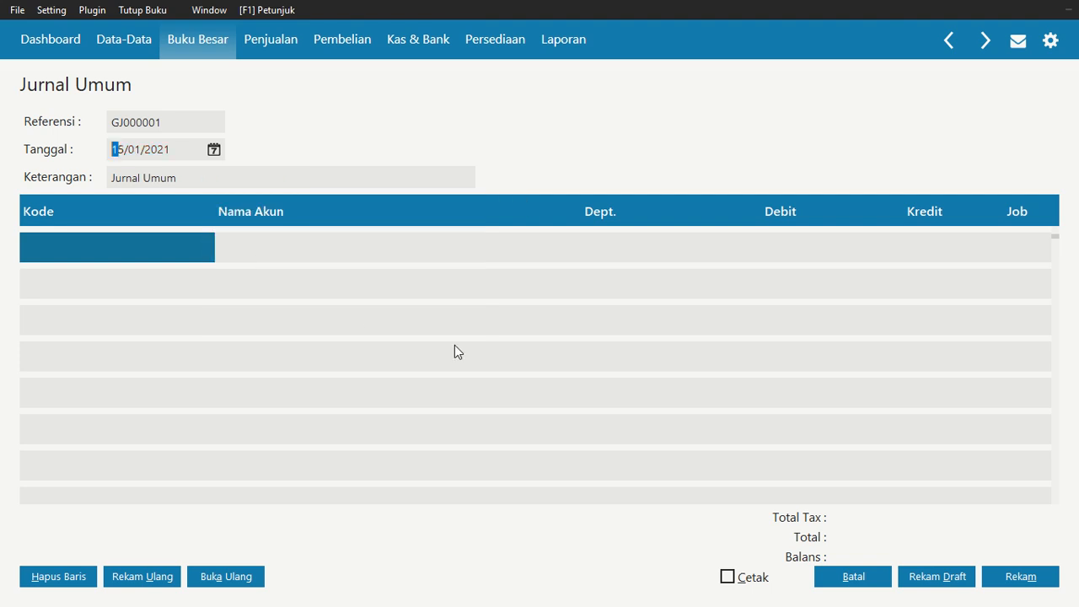
# Rename the Beban Listrik account to Beban Listrik dan Air and pick it for the first journal line
pyautogui.doubleClick(131, 251)
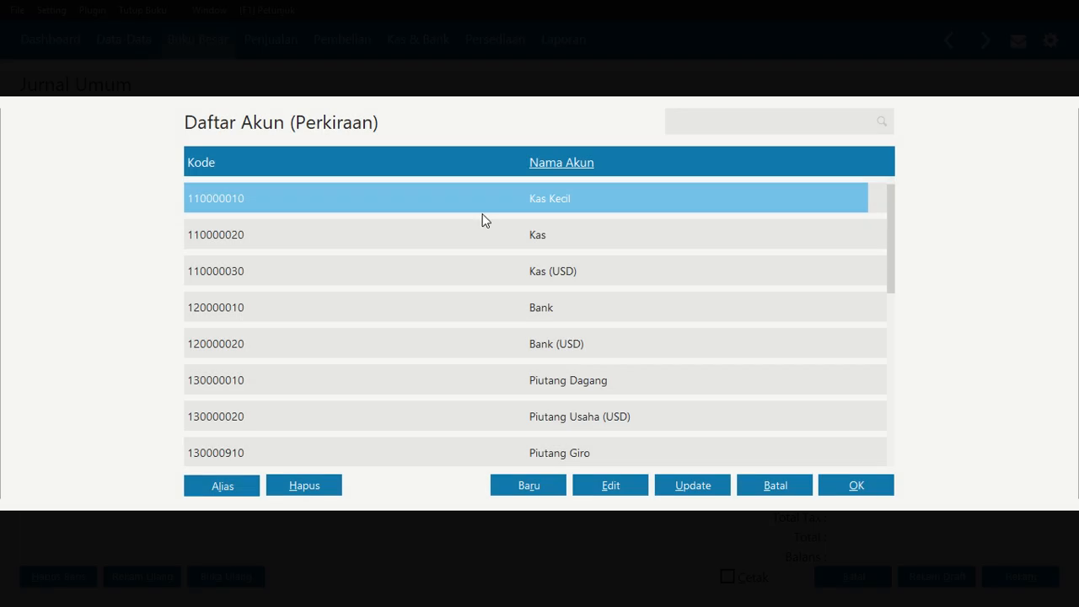
pyautogui.click(677, 129)
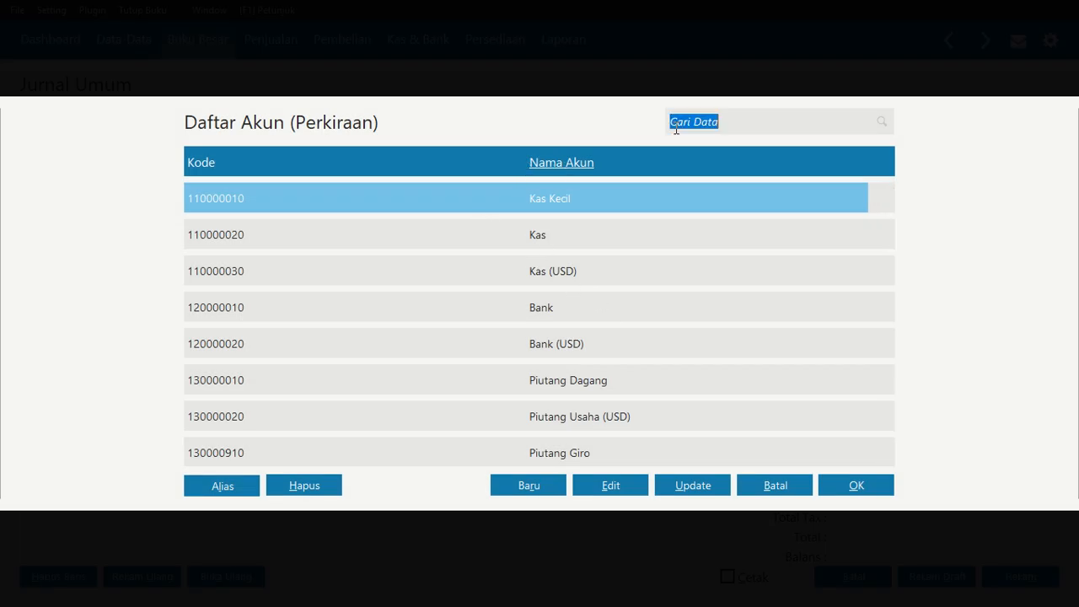
pyautogui.write('n')
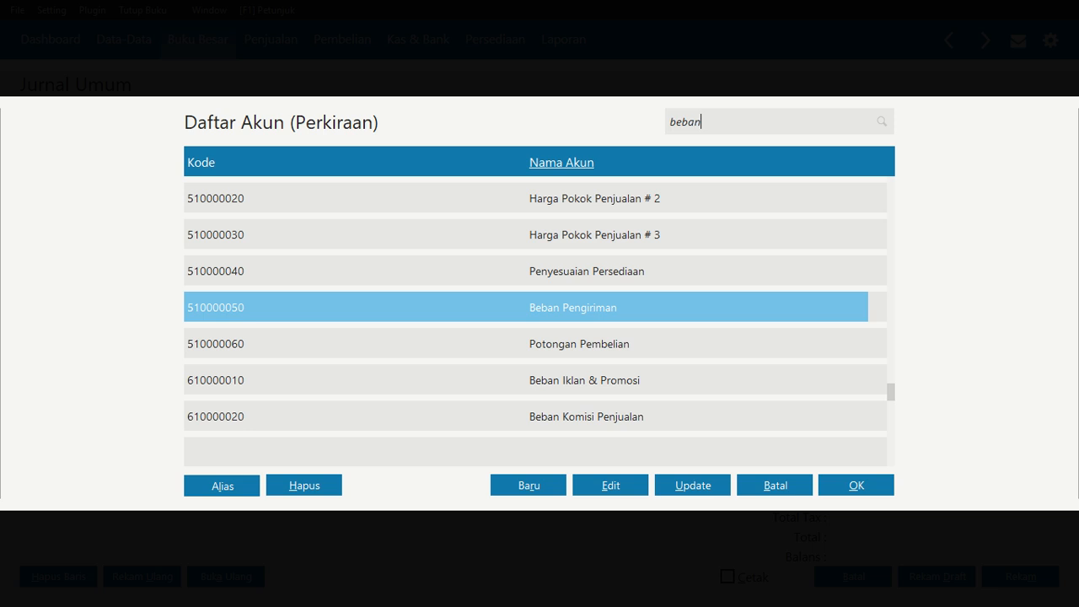
pyautogui.press('Down')
pyautogui.press('Down')
pyautogui.press('Down')
pyautogui.press('Down')
pyautogui.press('Down')
pyautogui.press('Down')
pyautogui.press('Down')
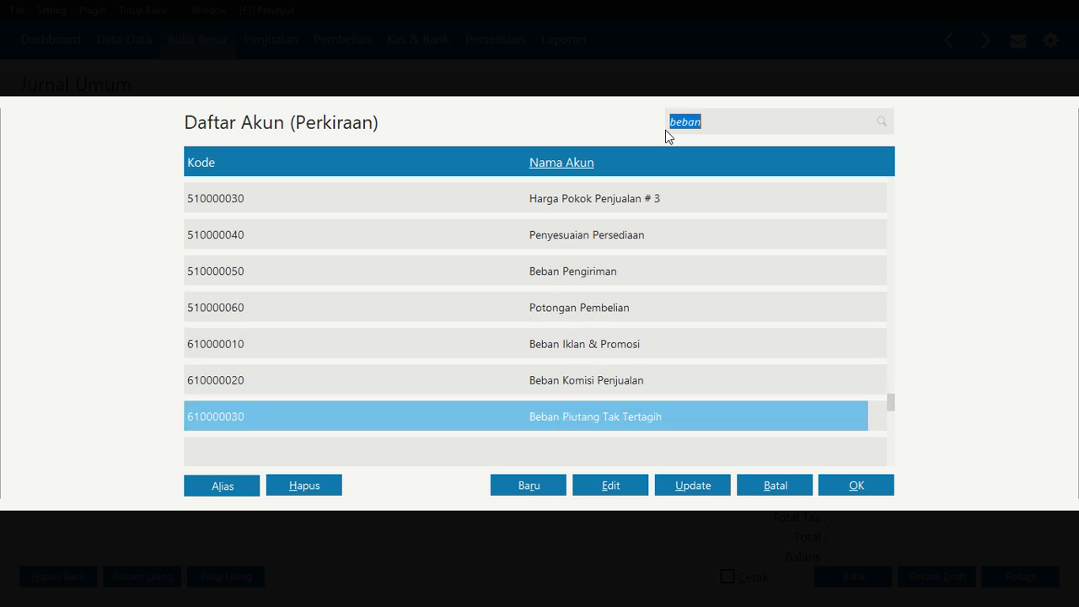
pyautogui.press('Down')
pyautogui.press('Down')
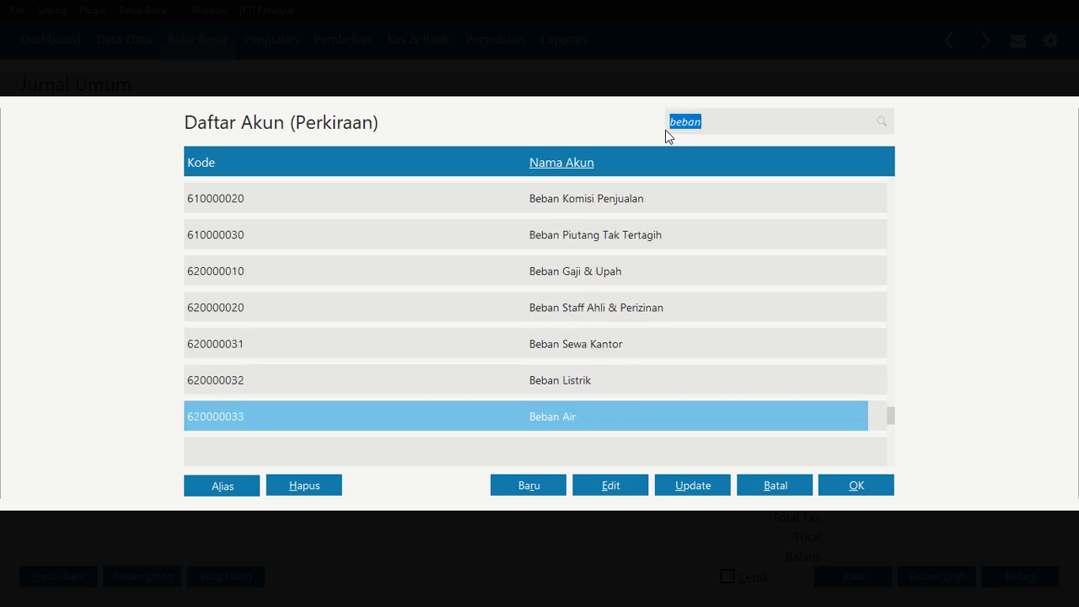
pyautogui.press('Up')
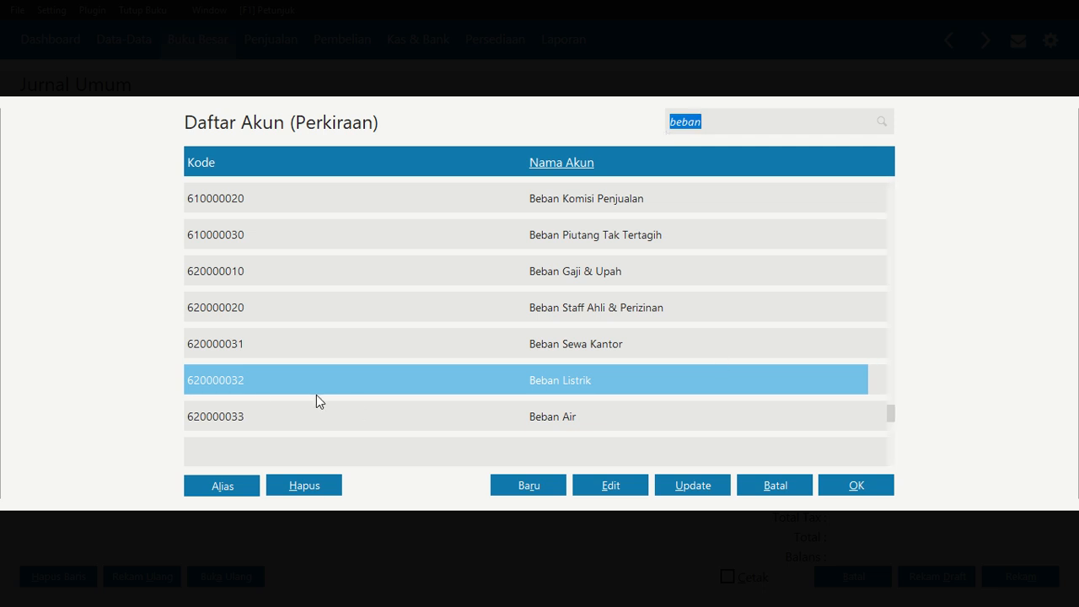
pyautogui.click(624, 486)
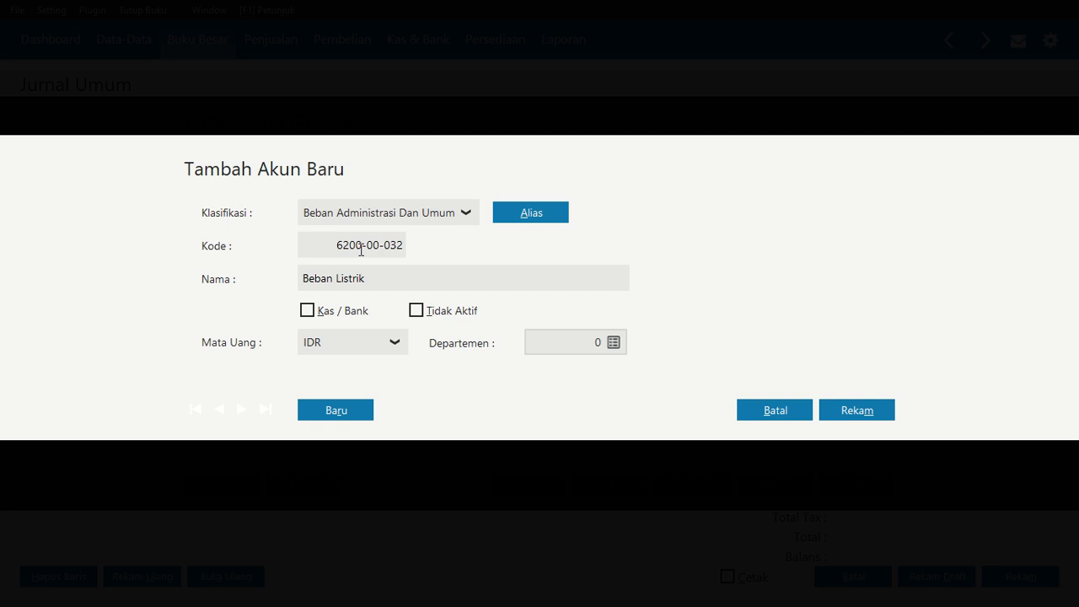
pyautogui.doubleClick(379, 278)
pyautogui.click(388, 278)
pyautogui.write('dan Air')
pyautogui.click(856, 410)
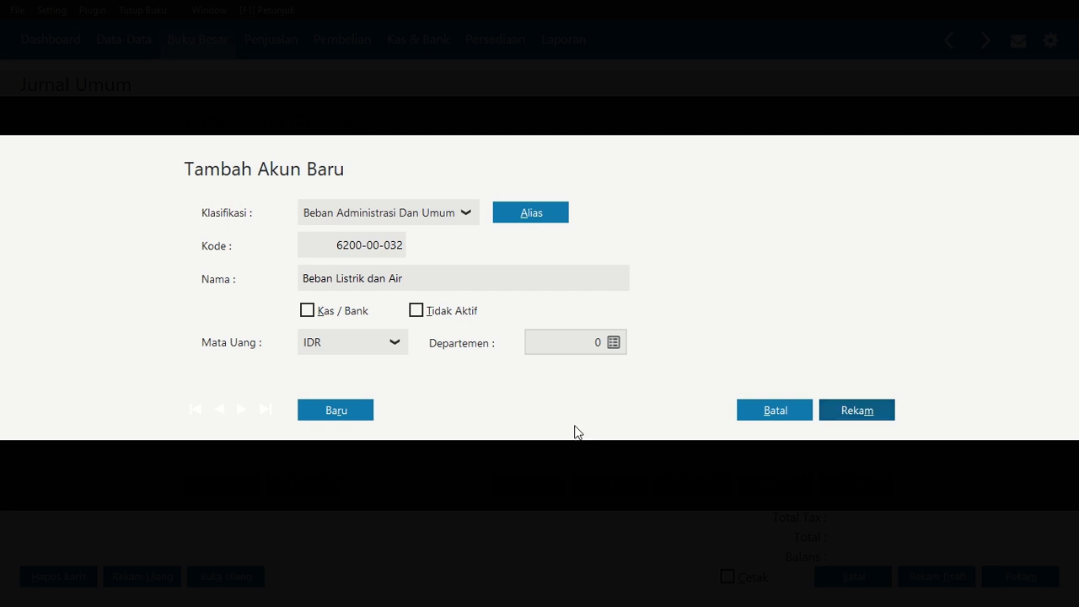
pyautogui.click(866, 417)
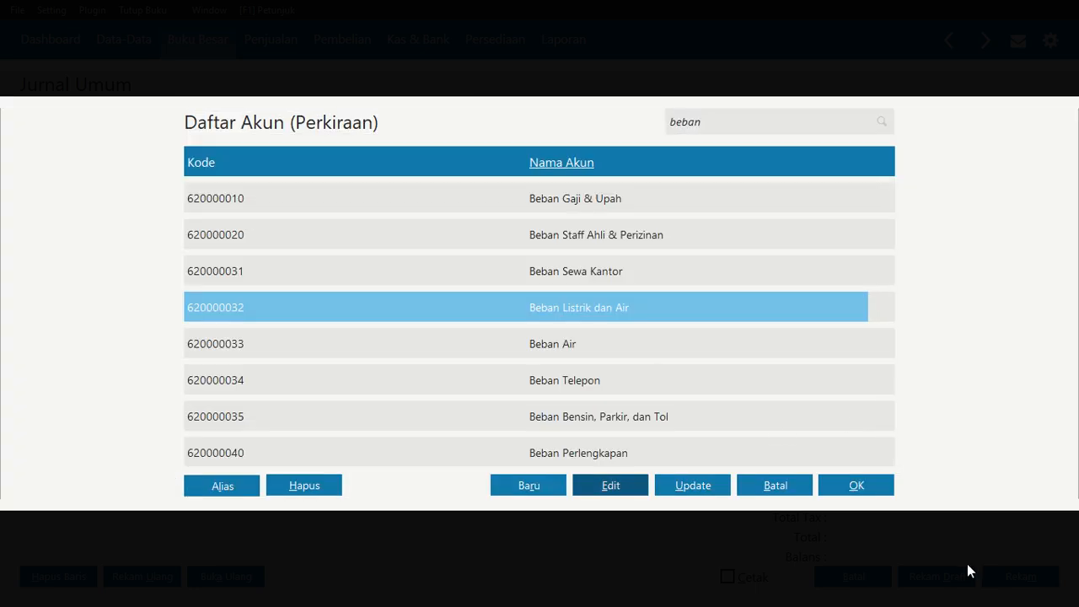
pyautogui.click(855, 485)
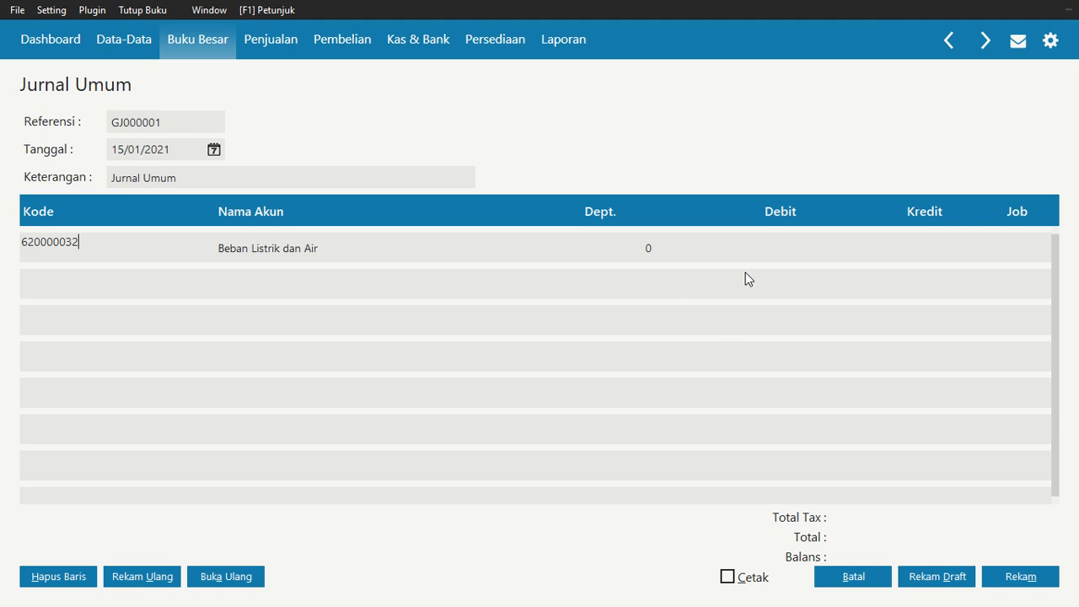
# Enter a debit of 7.500.000 on the first journal line
pyautogui.click(767, 243)
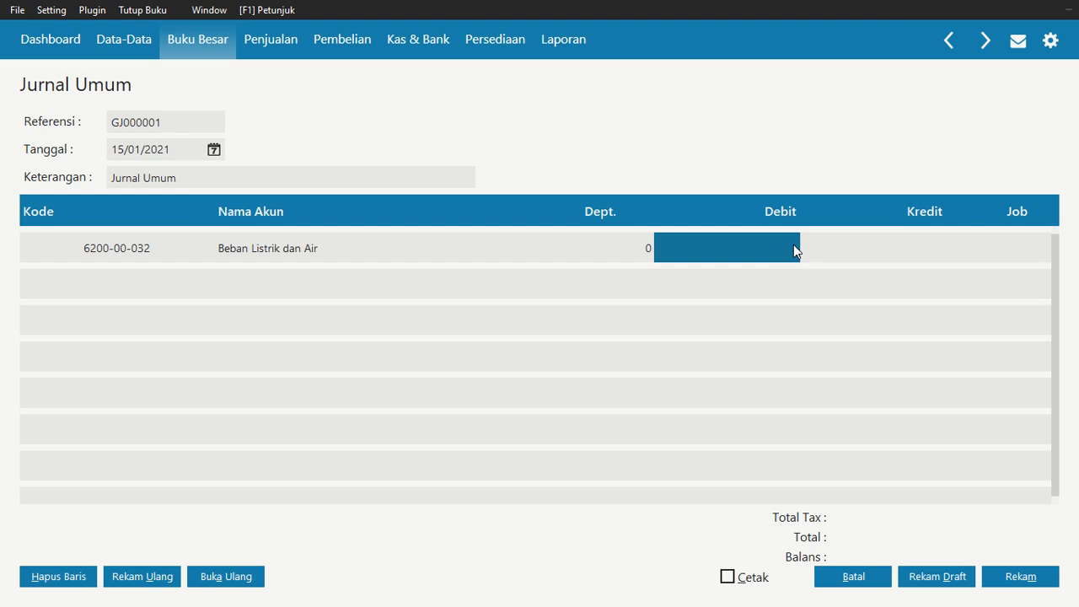
pyautogui.write('7.5')
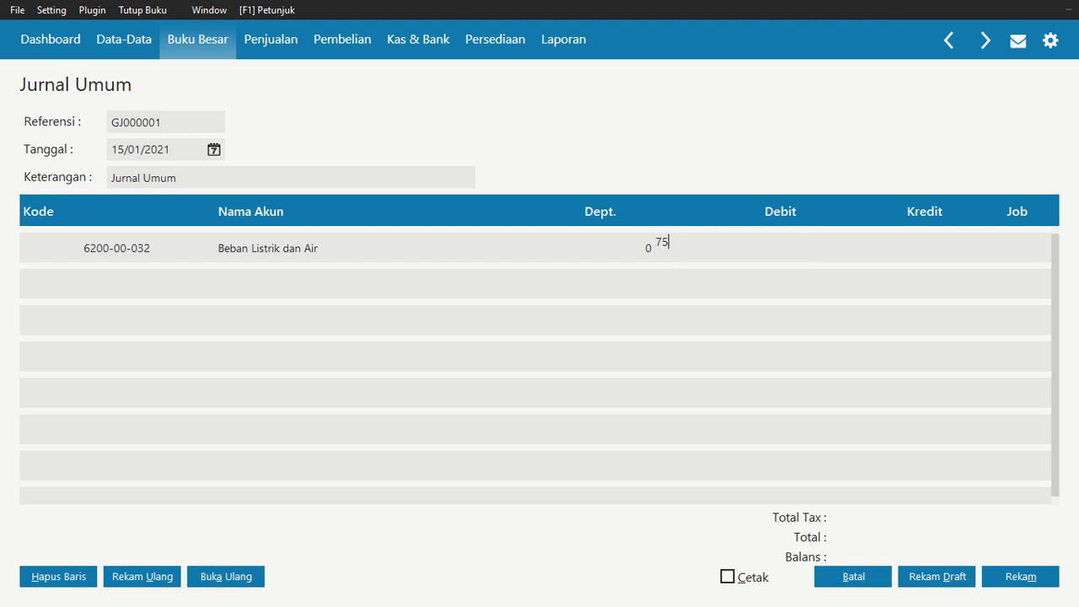
pyautogui.write('00.000')
pyautogui.press('Tab')
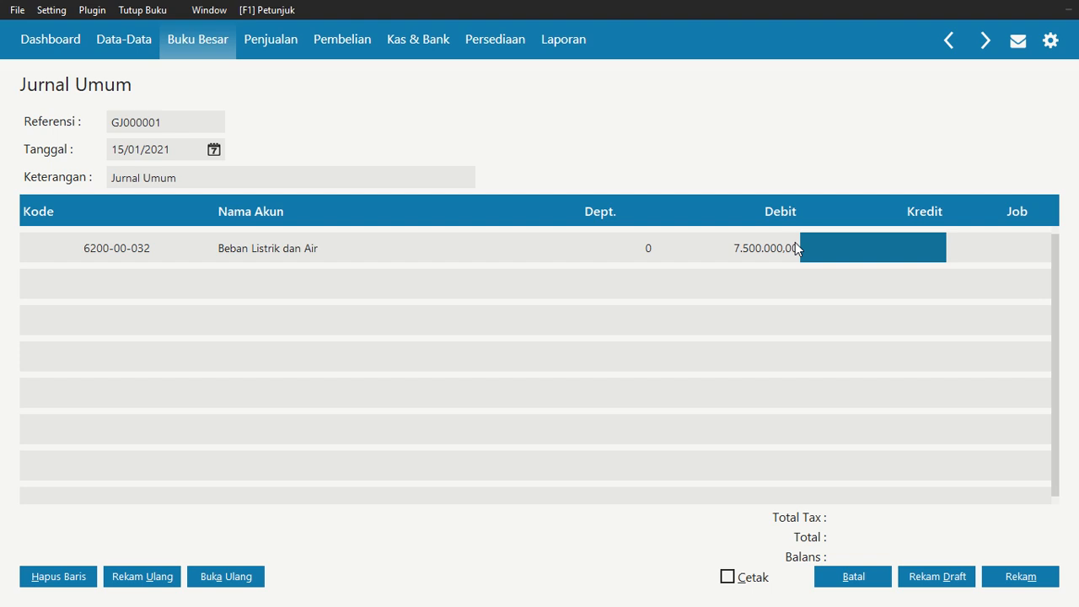
# Set the first line's debit to 750.000
pyautogui.click(795, 248)
pyautogui.write('750000')
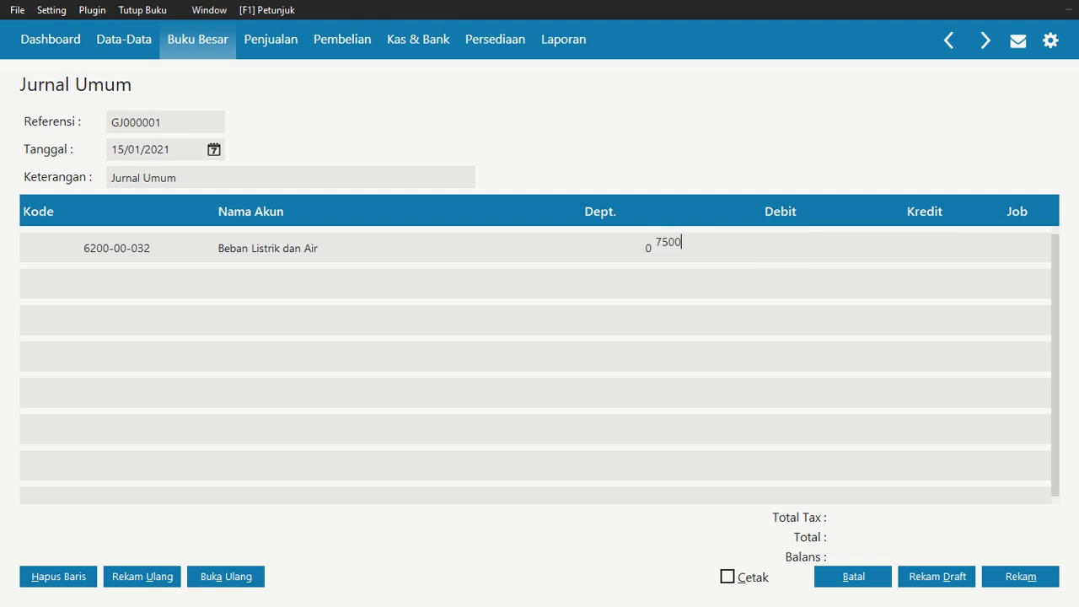
pyautogui.press('Tab')
pyautogui.press('Tab')
pyautogui.press('Tab')
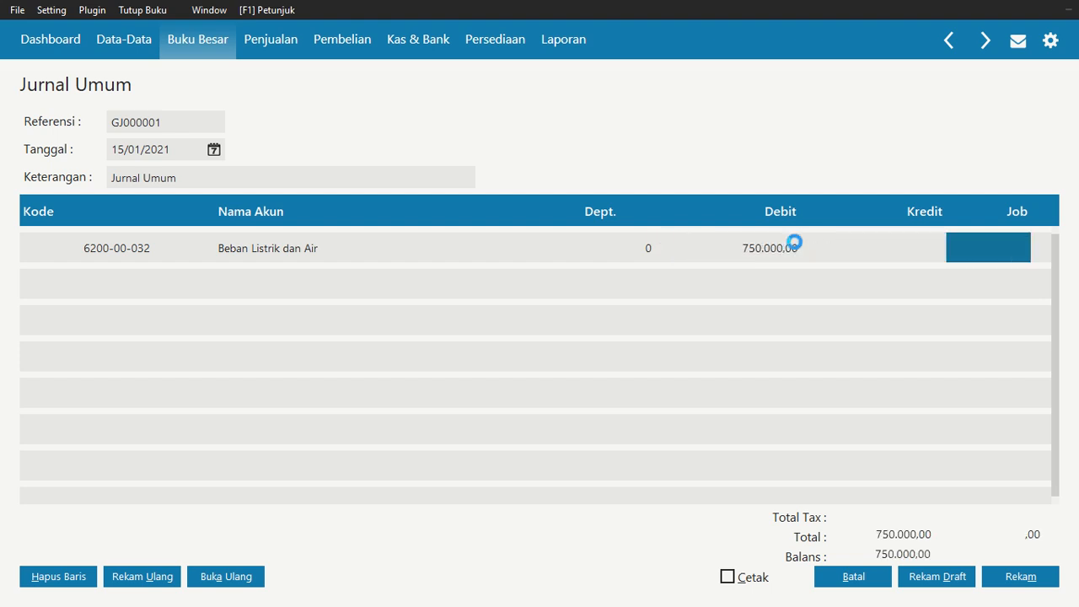
# Search the account list for kas, pick the Kas account for the second journal line, and credit it 750.000
pyautogui.click(113, 291)
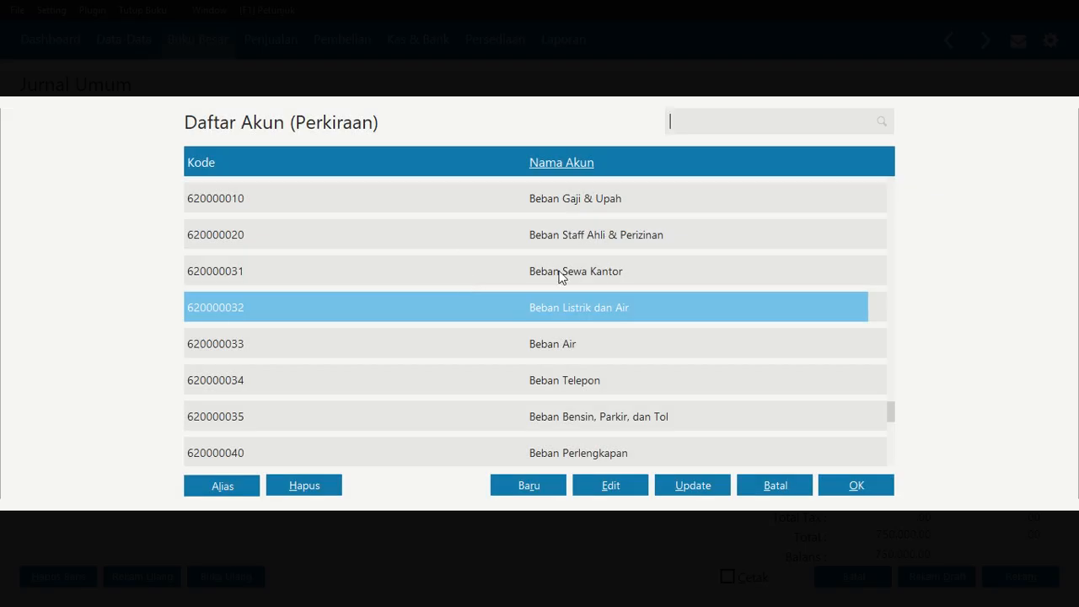
pyautogui.press('Up')
pyautogui.press('Up')
pyautogui.press('Up')
pyautogui.press('Up')
pyautogui.press('Up')
pyautogui.press('Up')
pyautogui.press('Up')
pyautogui.click(539, 166)
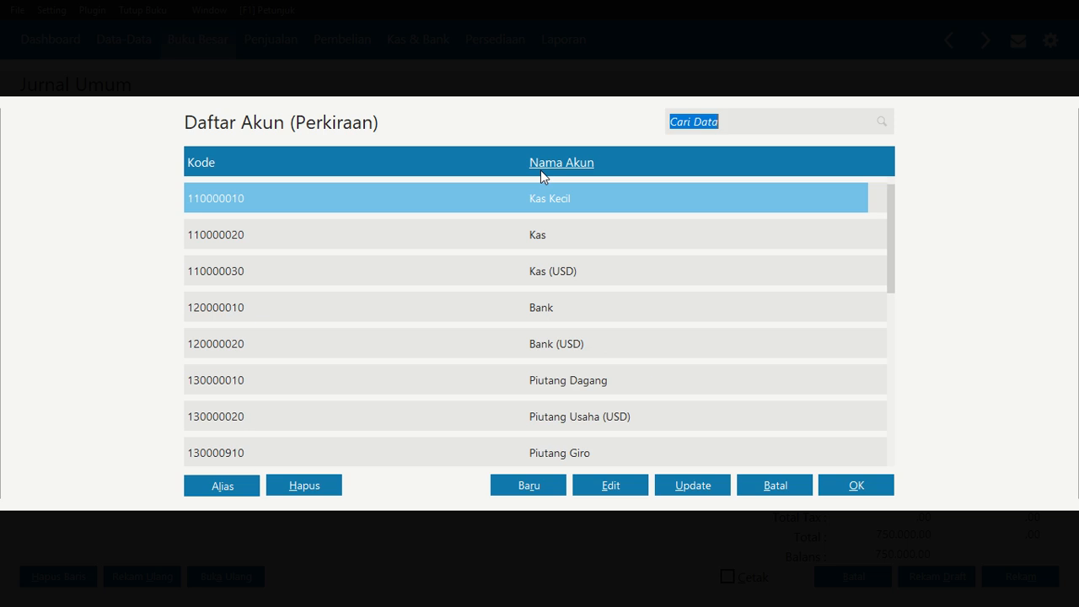
pyautogui.write('kas')
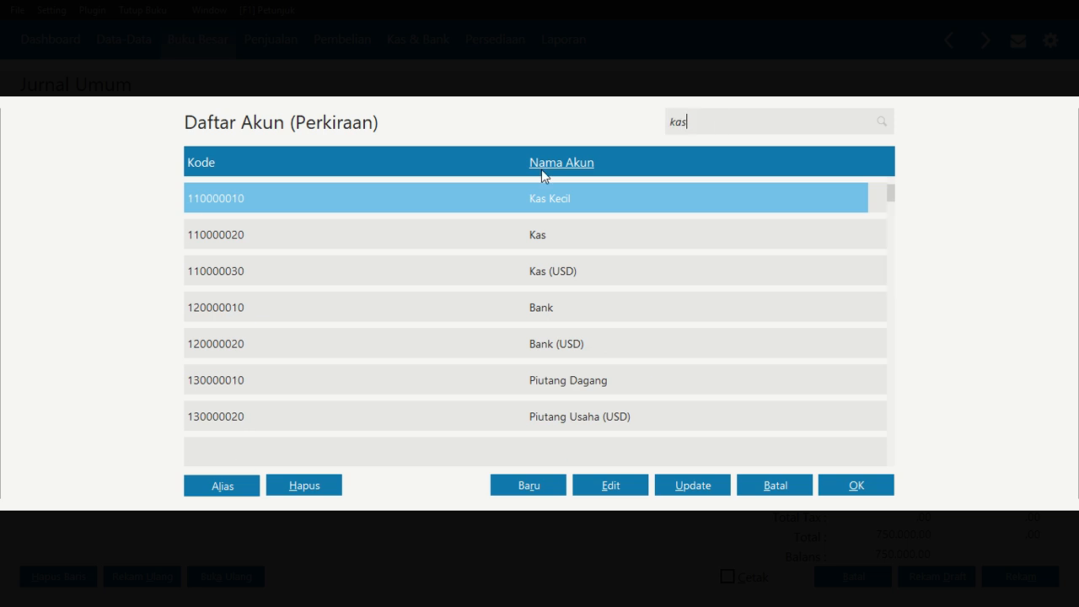
pyautogui.click(559, 237)
pyautogui.click(870, 487)
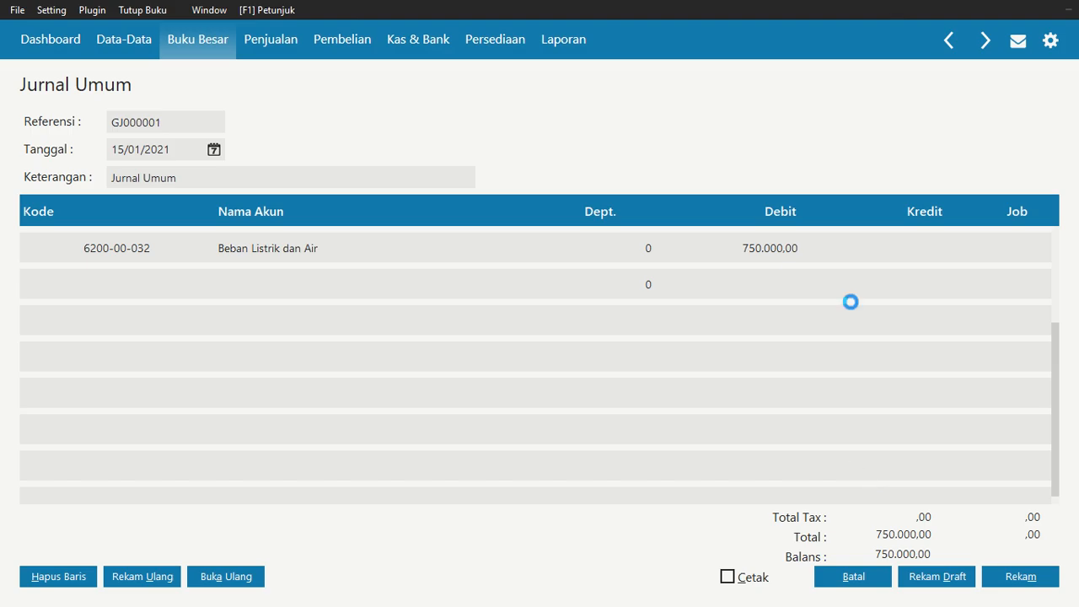
pyautogui.click(913, 292)
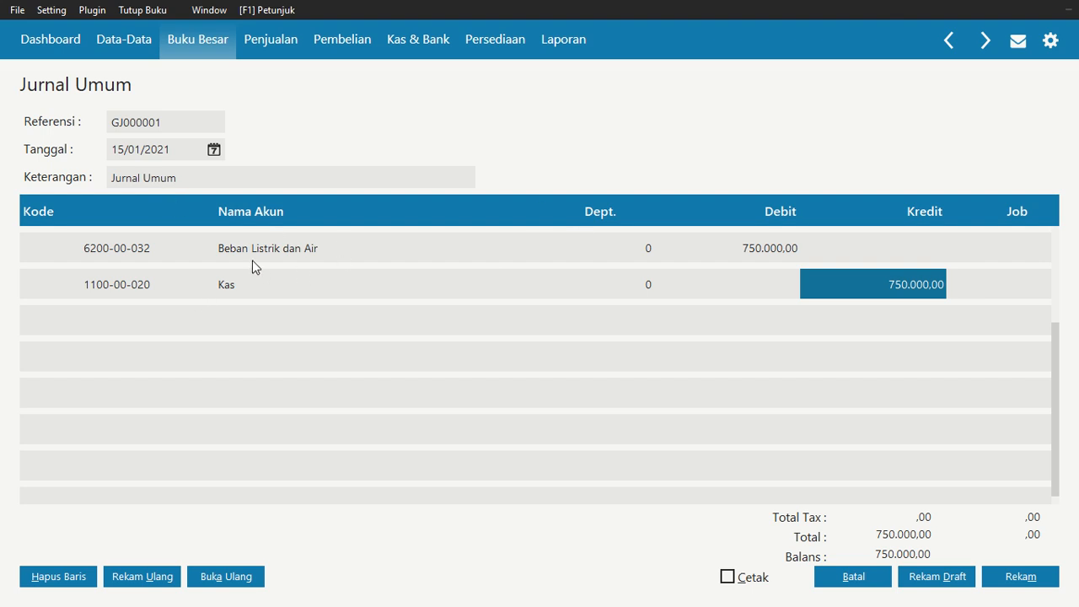
# Save the journal entry and close the journal transaction list
pyautogui.click(1036, 582)
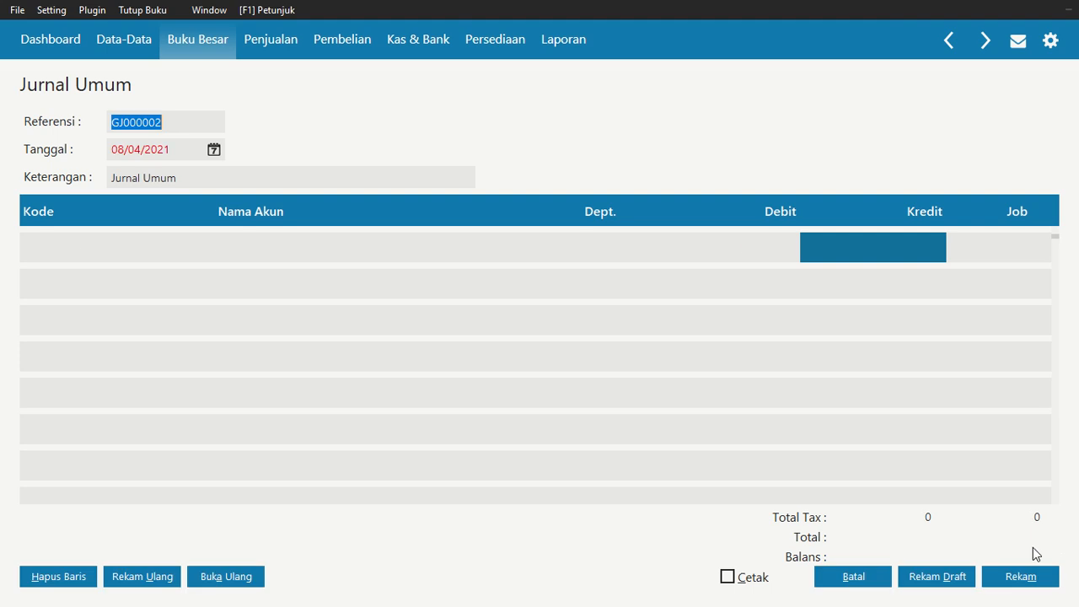
pyautogui.click(853, 576)
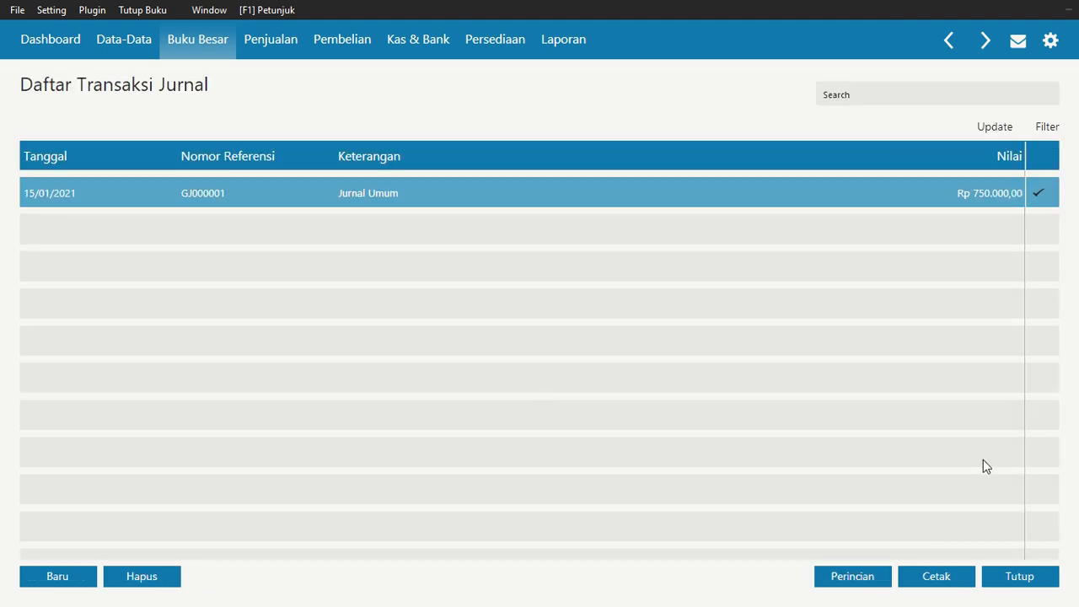
pyautogui.click(1016, 577)
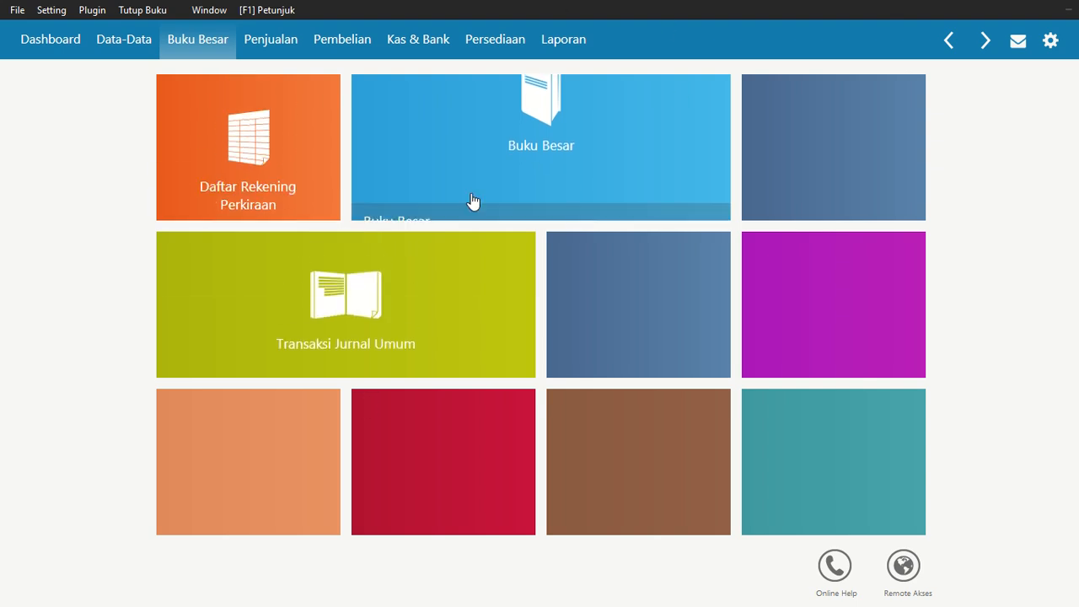
# Open the incoming giro BG10987 from D & D Fashion for clearing as a receivable payment
pyautogui.click(421, 40)
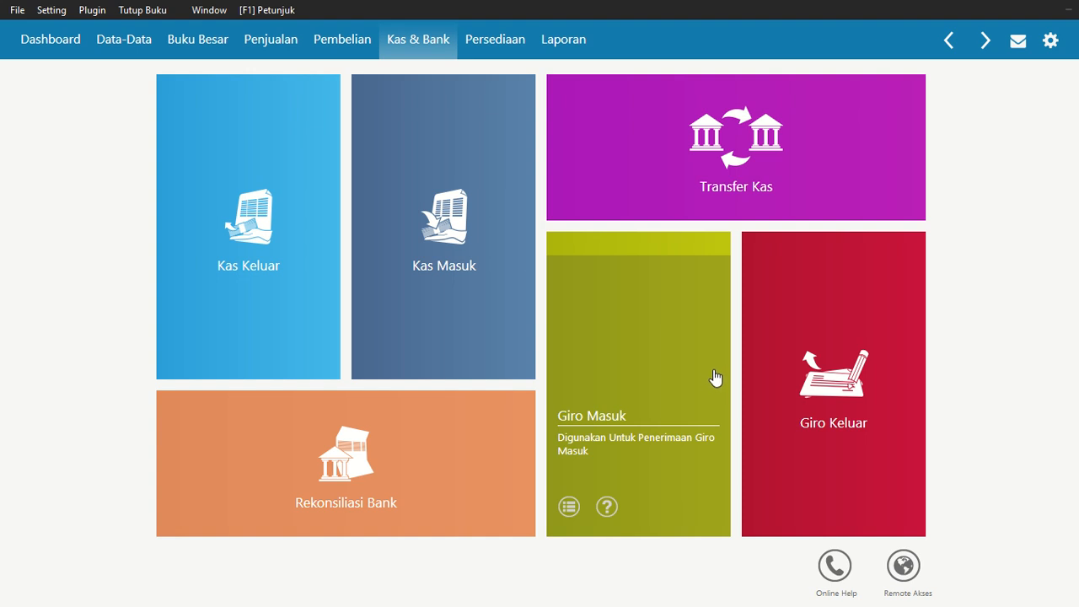
pyautogui.click(666, 335)
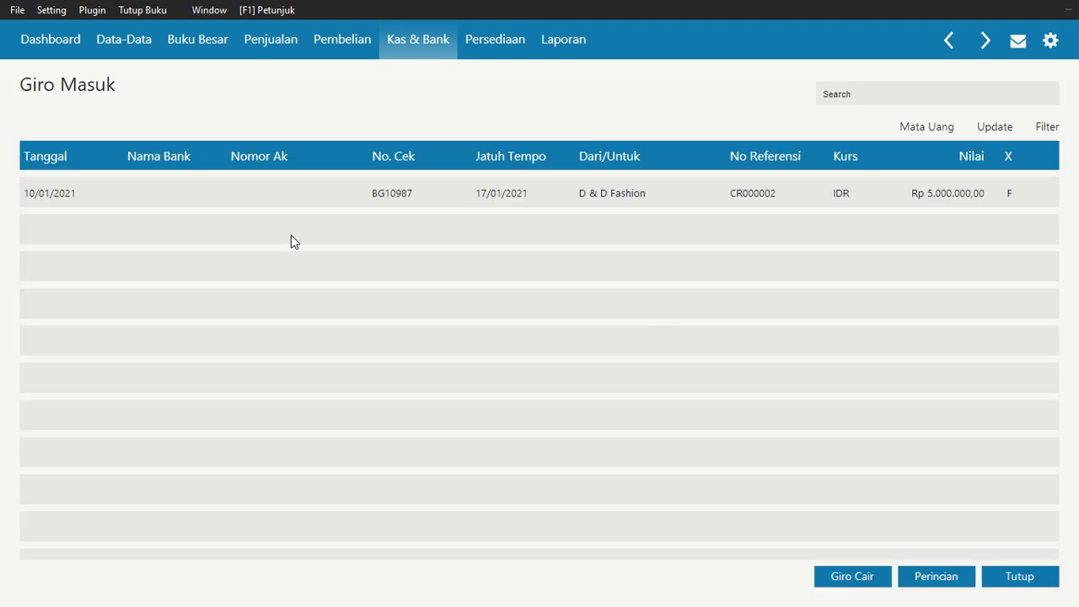
pyautogui.click(334, 193)
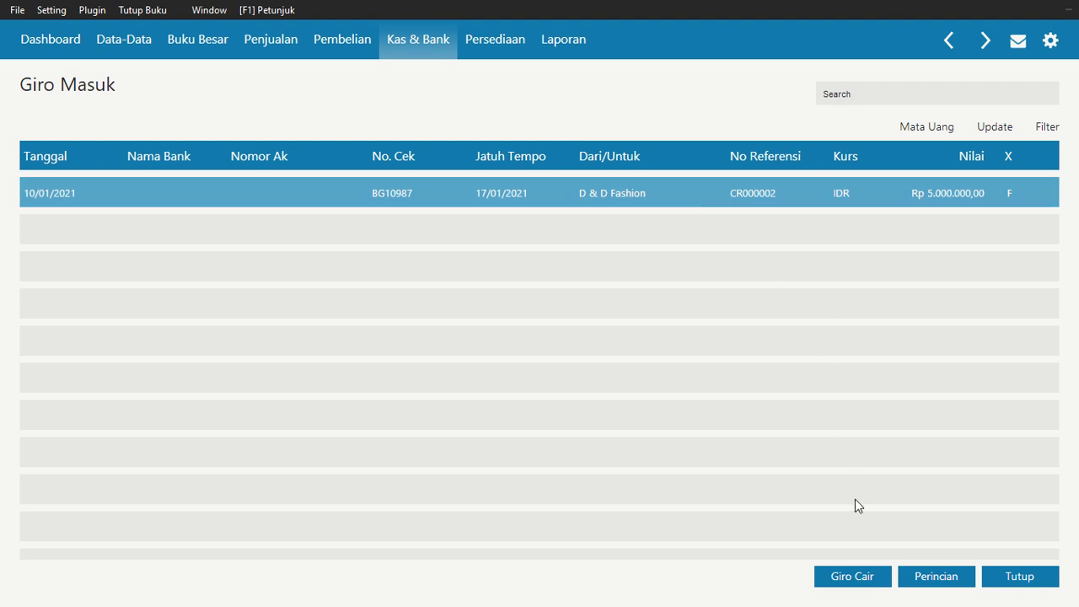
pyautogui.click(837, 577)
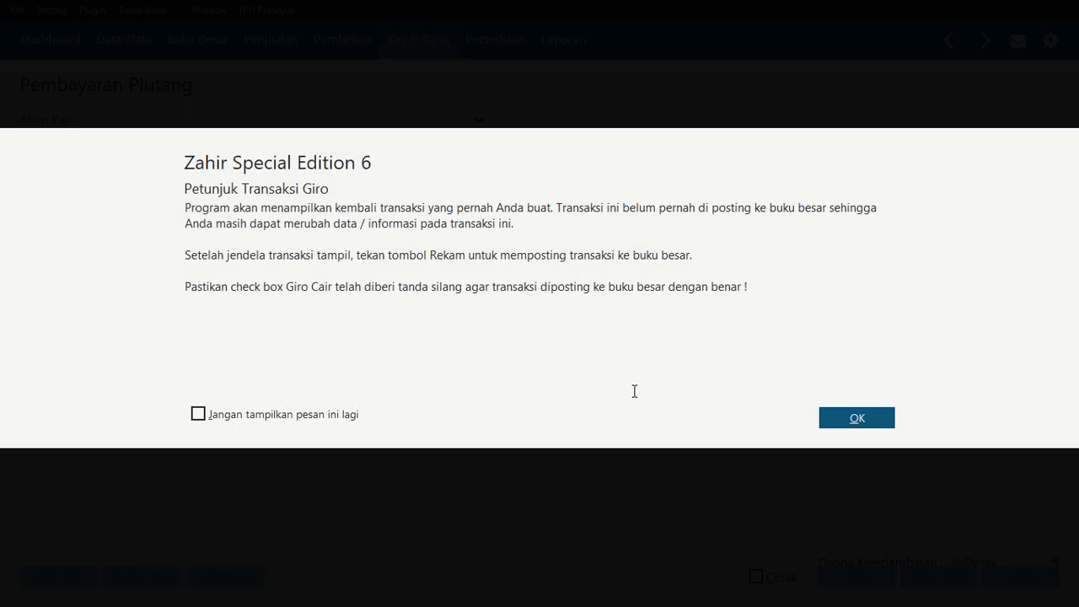
pyautogui.click(862, 425)
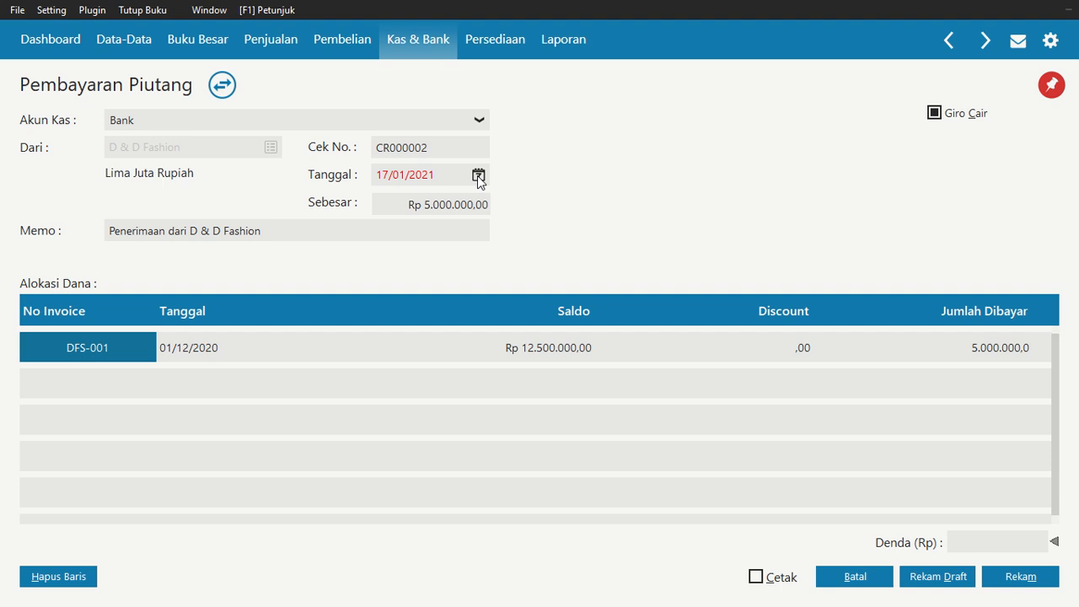
# Record the cleared giro payment dated 17/01/2021 with Giro Cair checked, then close the incoming giro list
pyautogui.click(450, 176)
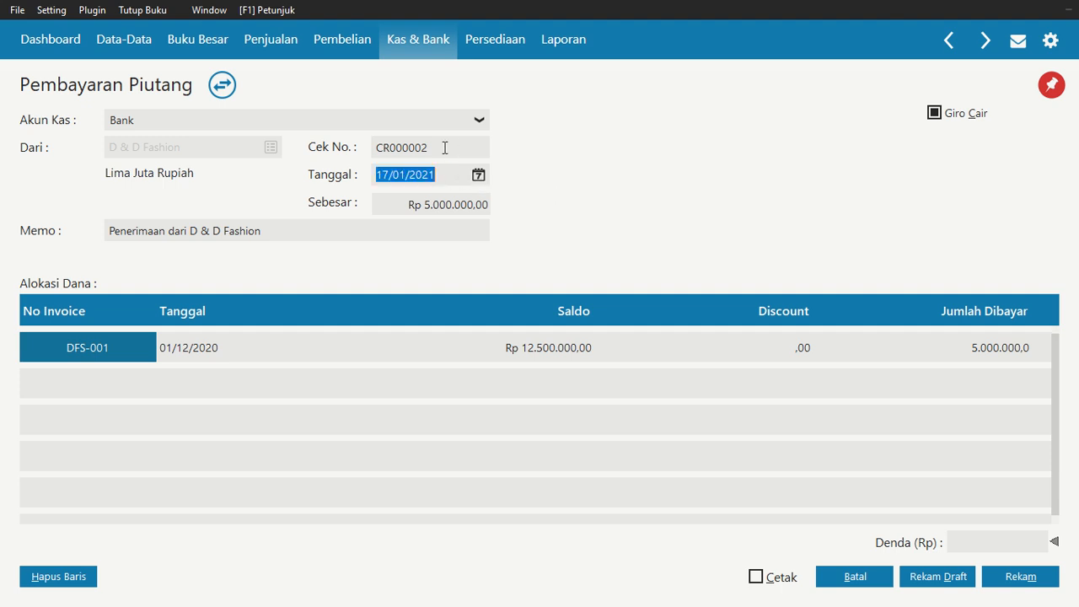
pyautogui.click(445, 147)
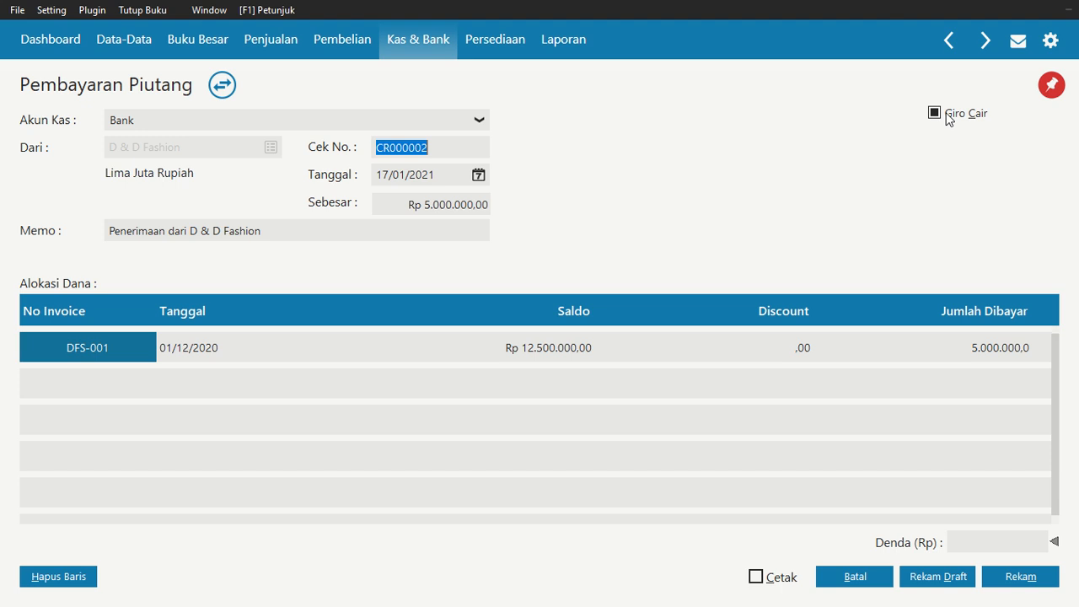
pyautogui.click(344, 355)
pyautogui.click(586, 346)
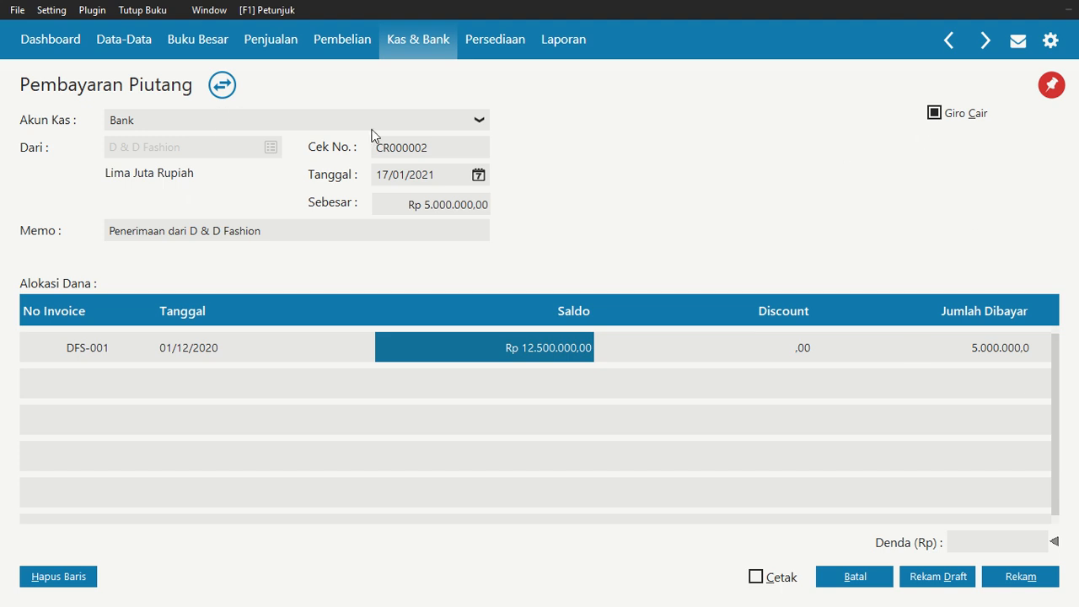
pyautogui.click(1021, 580)
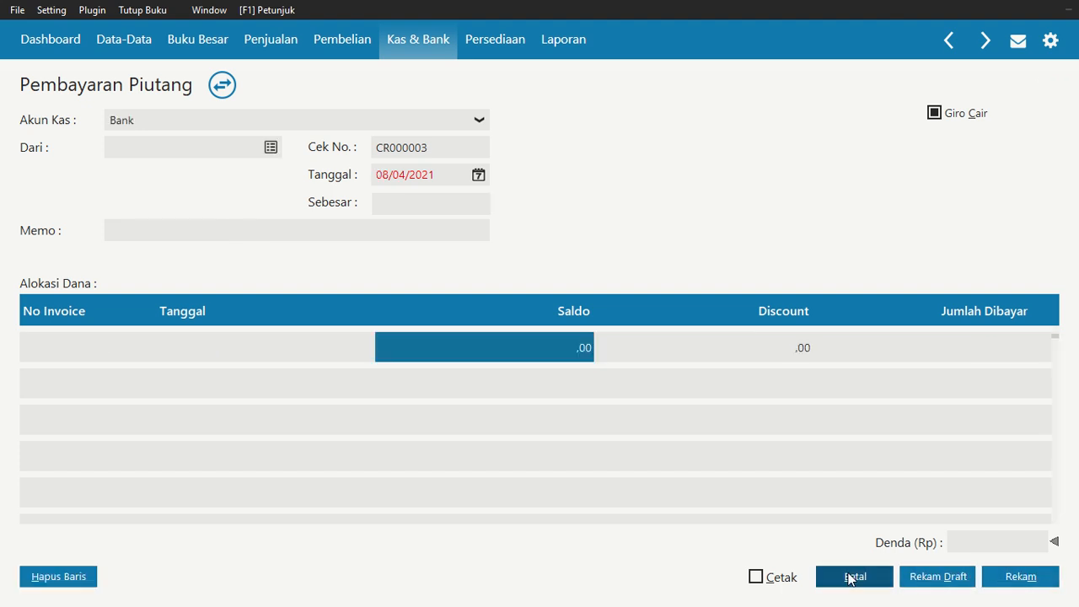
pyautogui.click(848, 577)
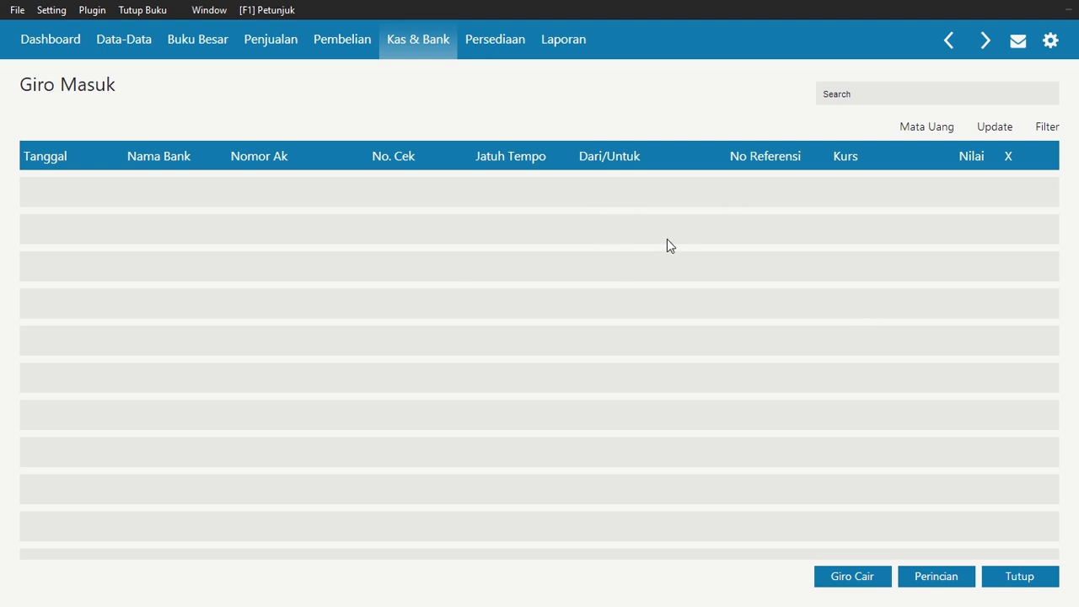
pyautogui.click(1020, 578)
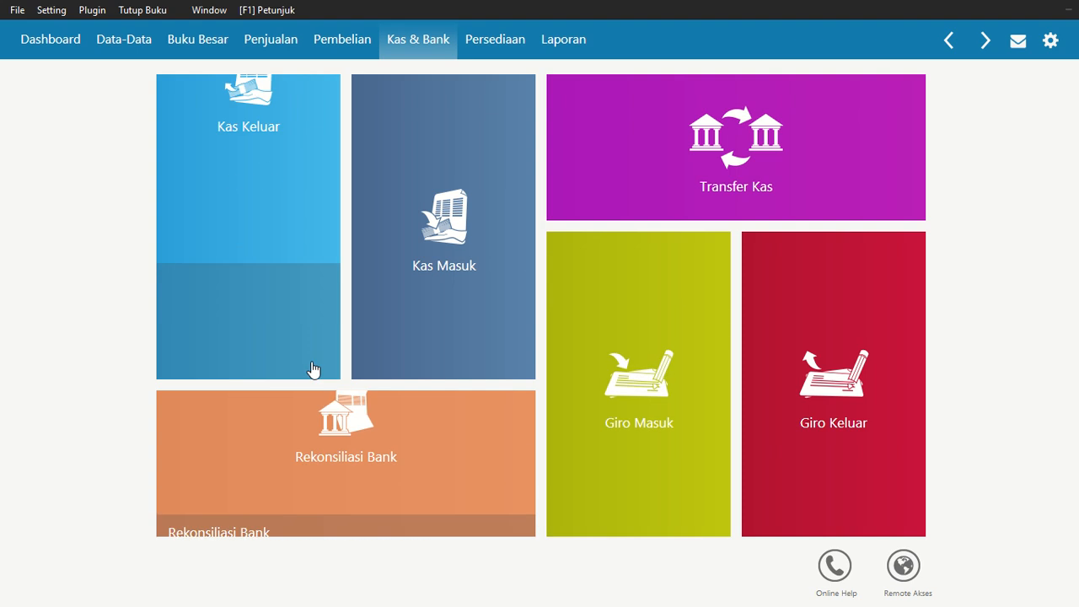
# Start a new supplier payment from the Bank account to Fashion on Style
pyautogui.moveTo(709, 498)
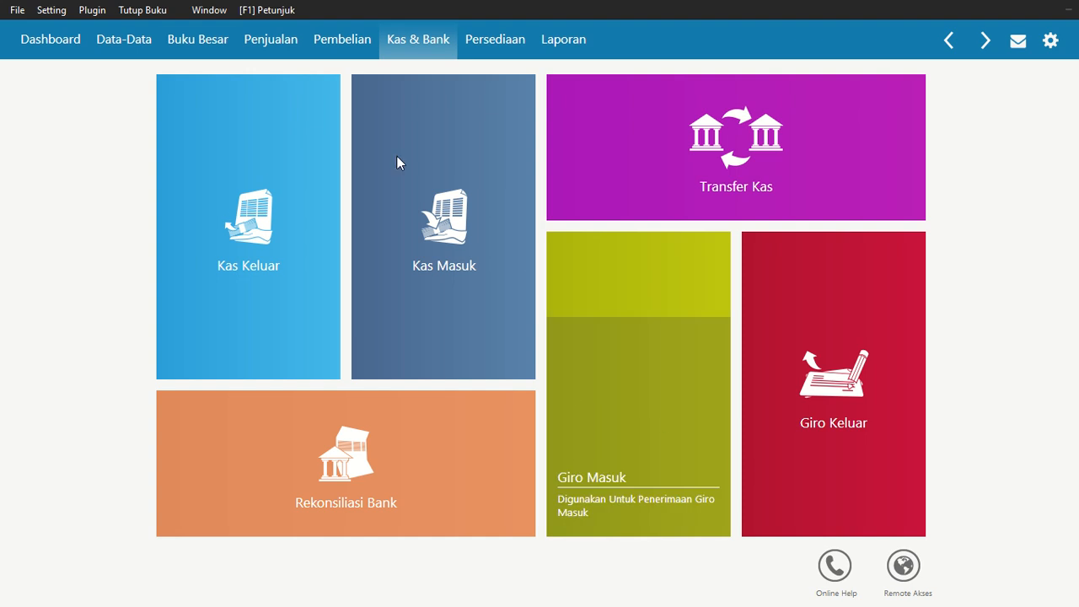
pyautogui.click(335, 49)
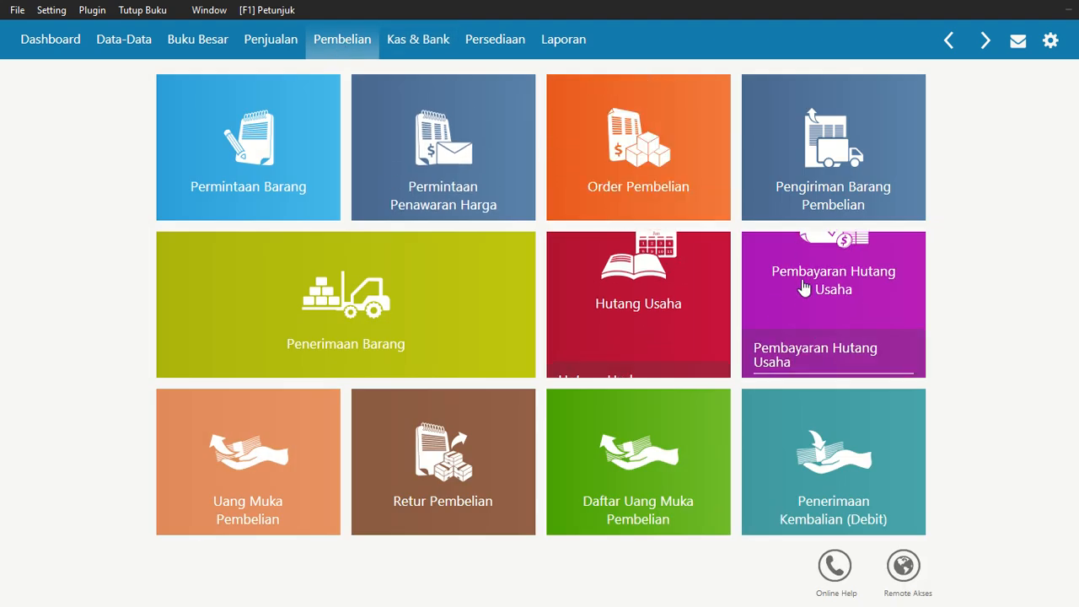
pyautogui.click(806, 282)
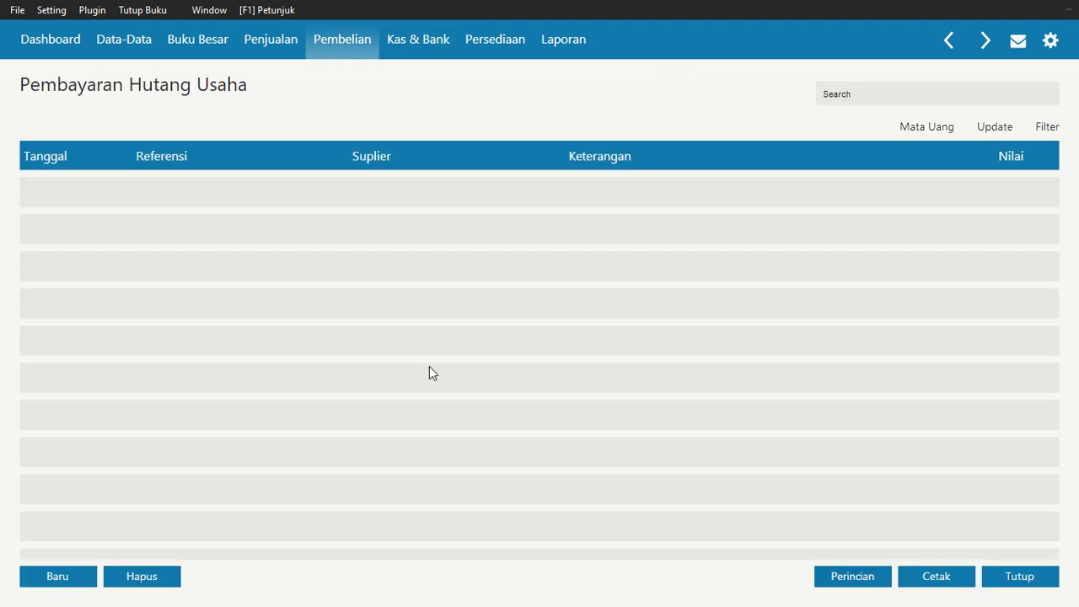
pyautogui.click(84, 578)
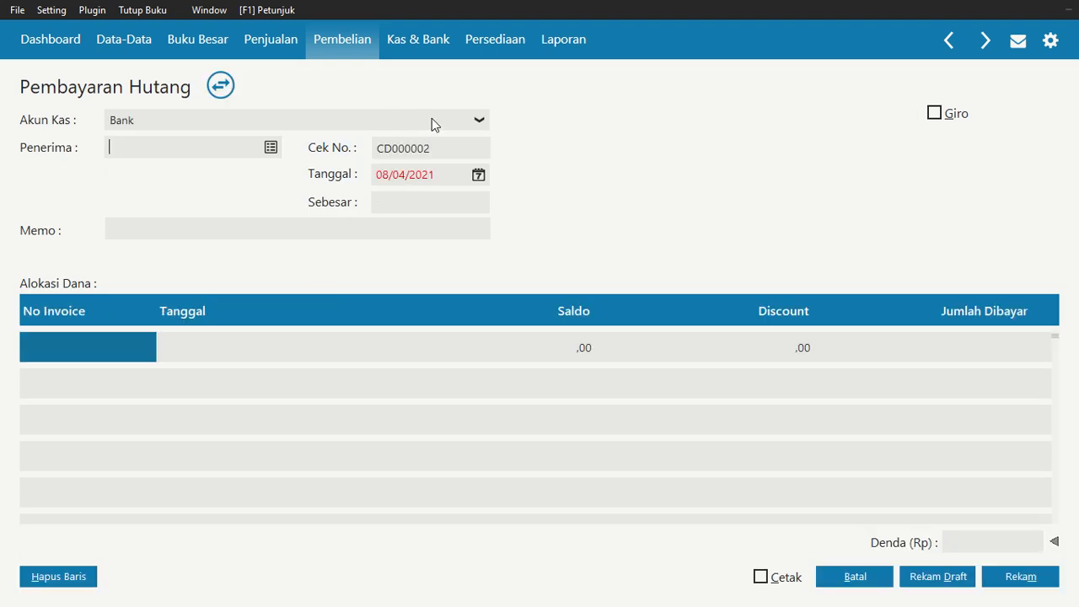
pyautogui.click(272, 146)
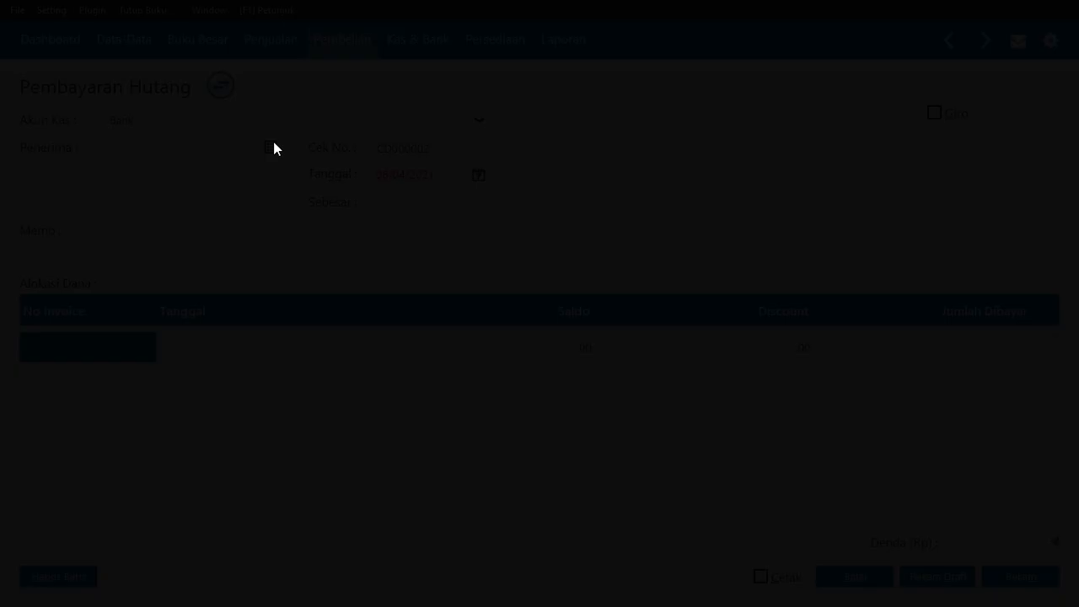
pyautogui.click(406, 231)
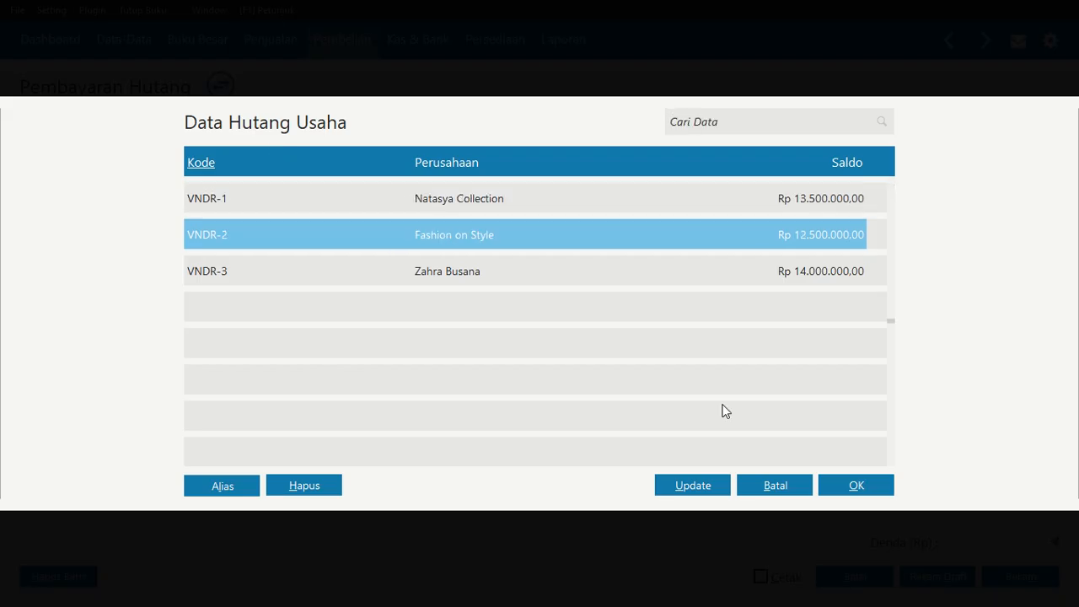
pyautogui.click(860, 489)
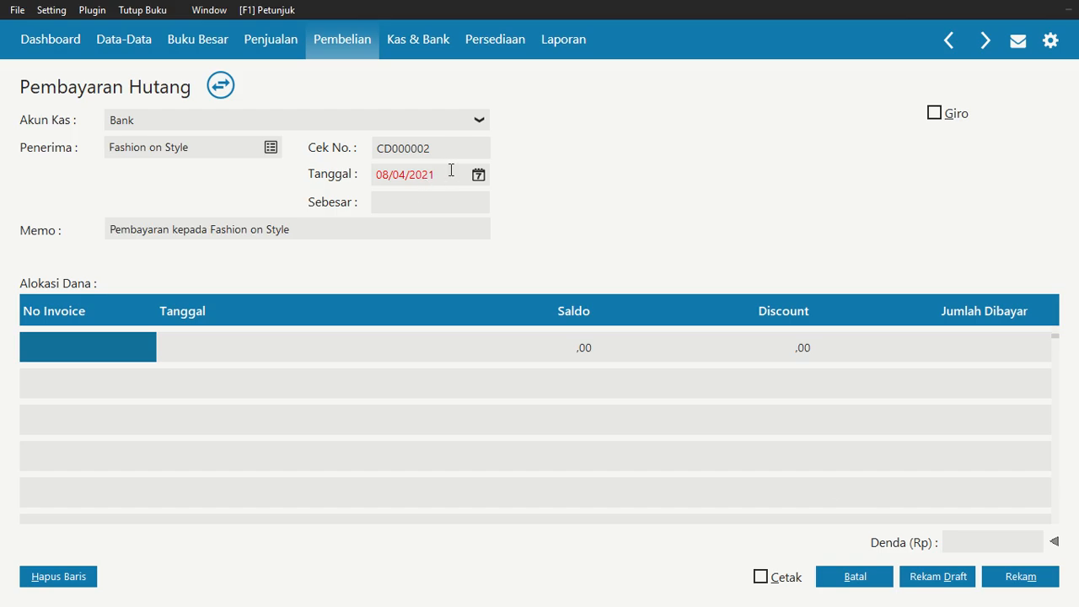
# Set the payment date to 20/01/2020
pyautogui.moveTo(451, 170); pyautogui.dragTo(285, 170)
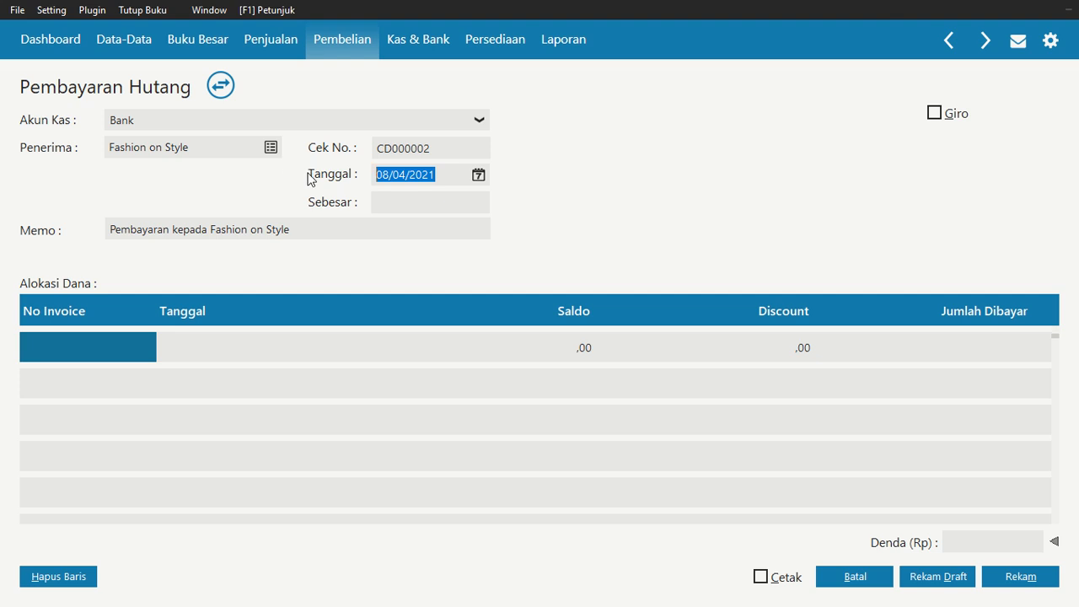
pyautogui.write('20/01/')
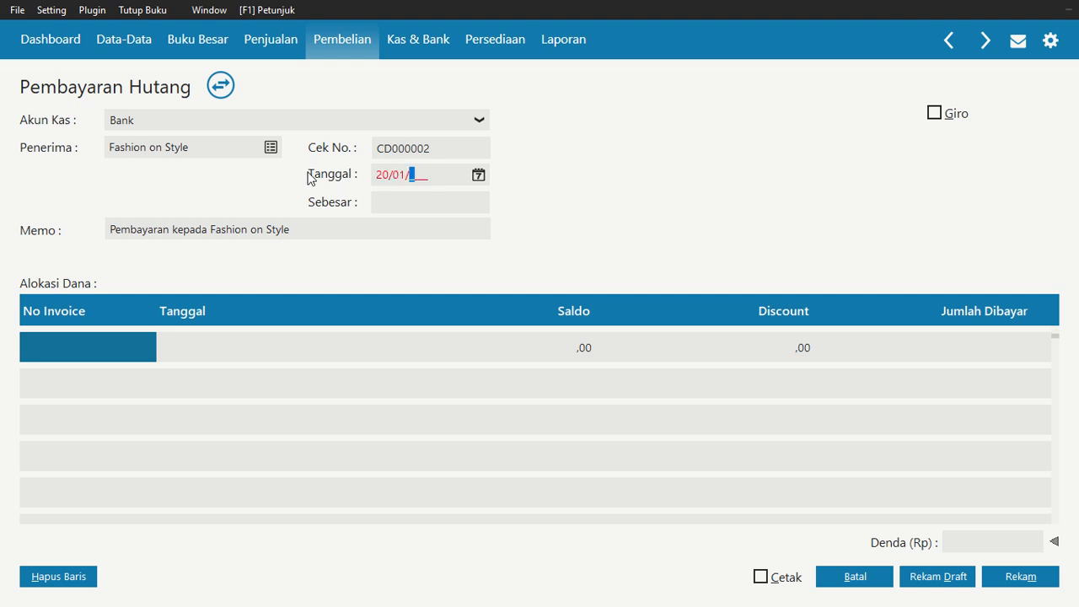
pyautogui.write('2029')
pyautogui.press('BackSpace')
pyautogui.write('0')
# Allocate the payment to invoice F&S/481 with an amount paid of 10.000.000
pyautogui.doubleClick(119, 346)
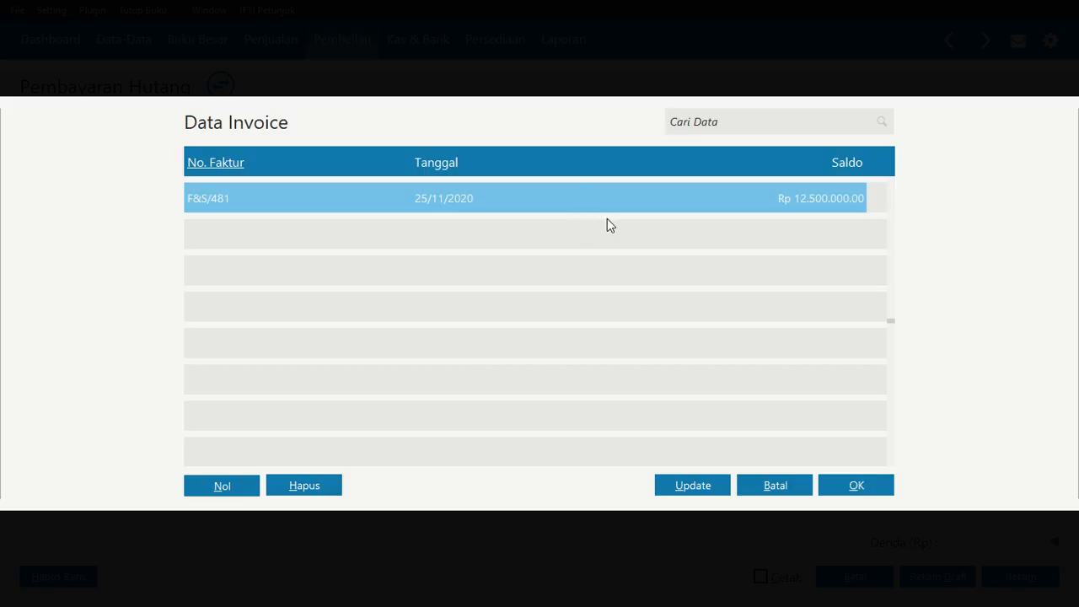
pyautogui.click(847, 479)
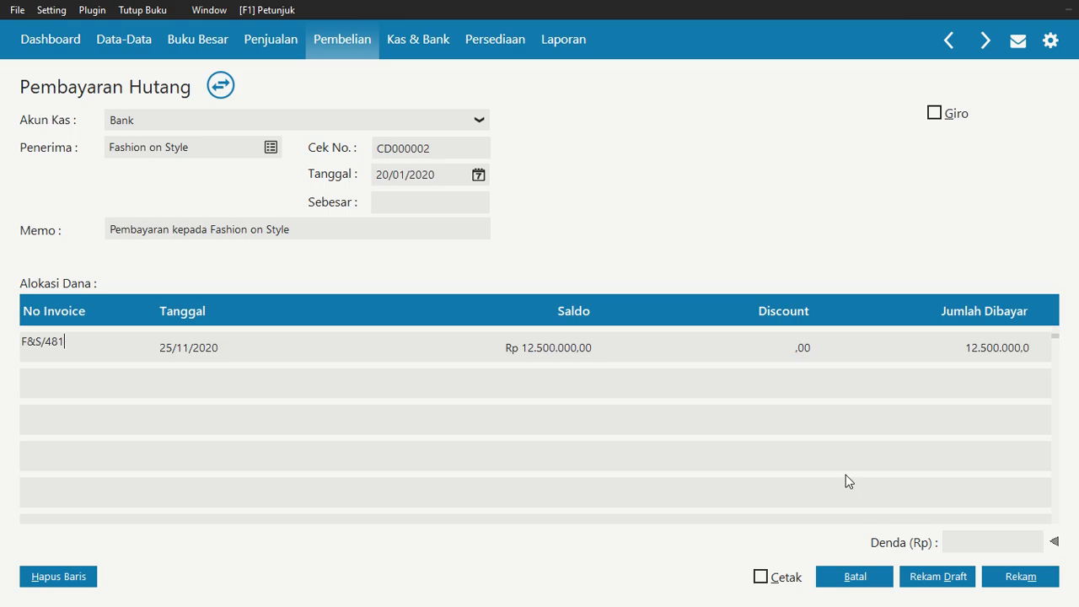
pyautogui.click(962, 337)
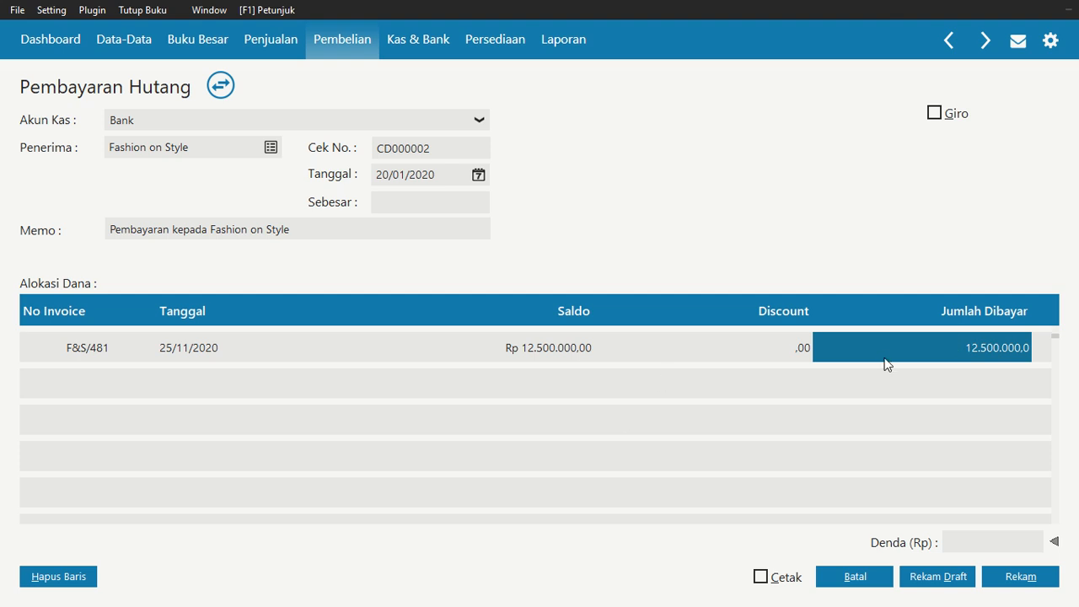
pyautogui.write('10.000.000')
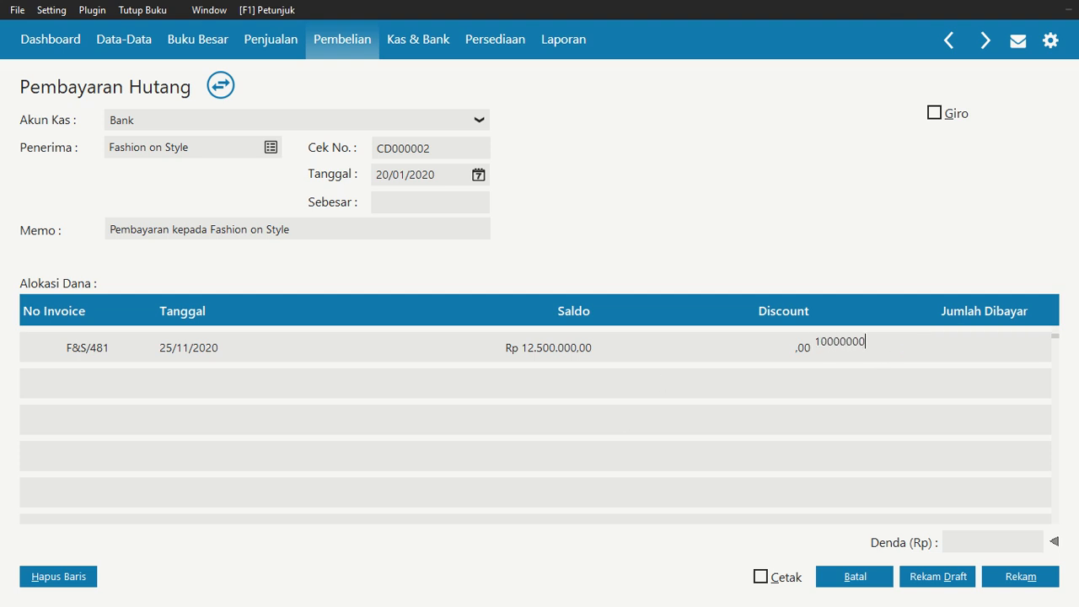
pyautogui.press('Return')
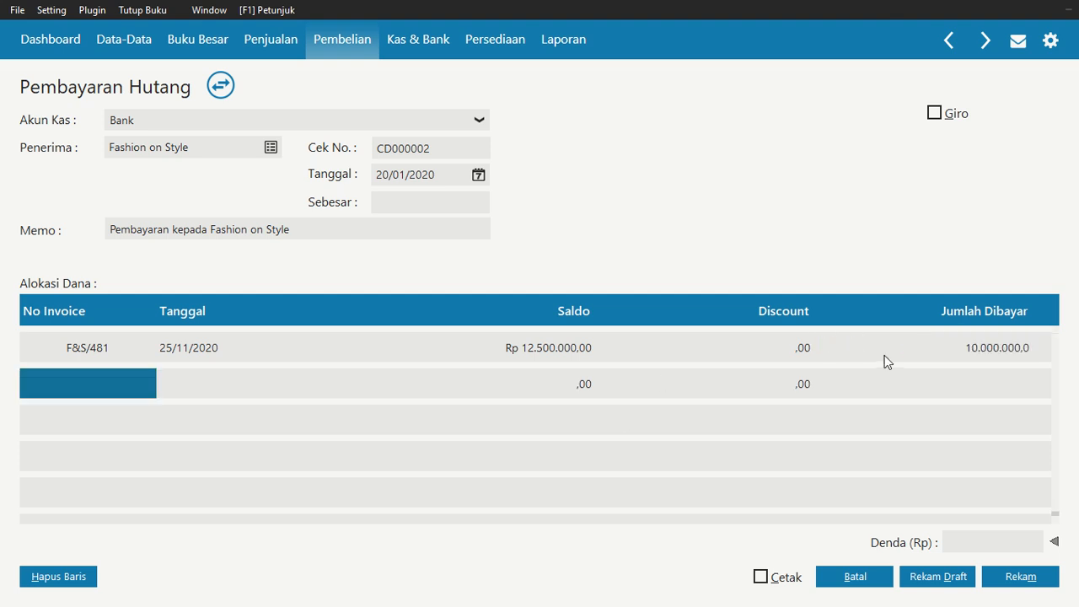
# Try to record the 10.000.000 supplier payment
pyautogui.click(464, 202)
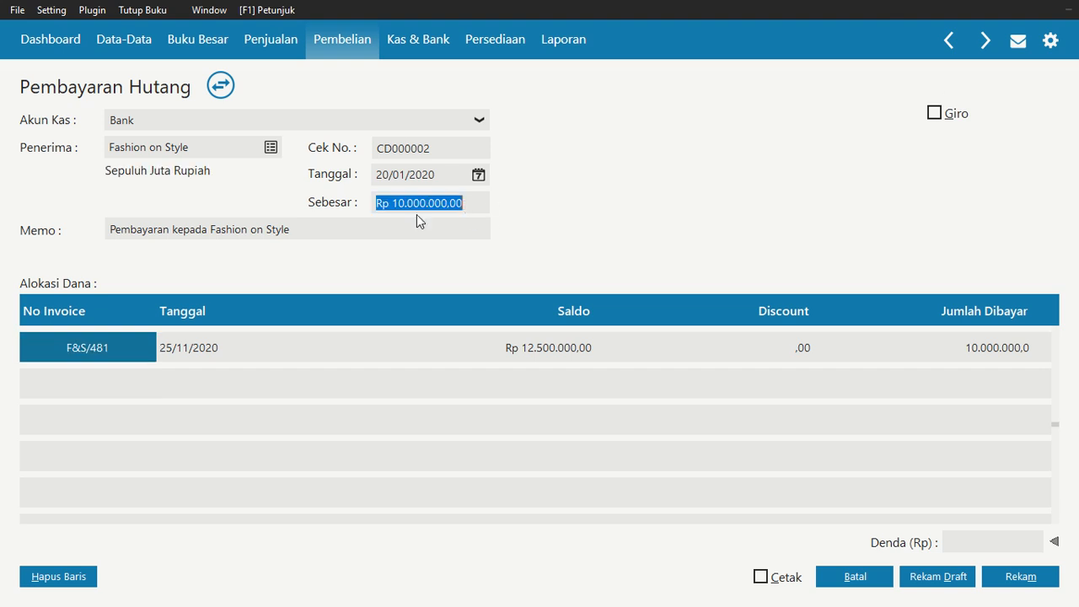
pyautogui.click(1023, 576)
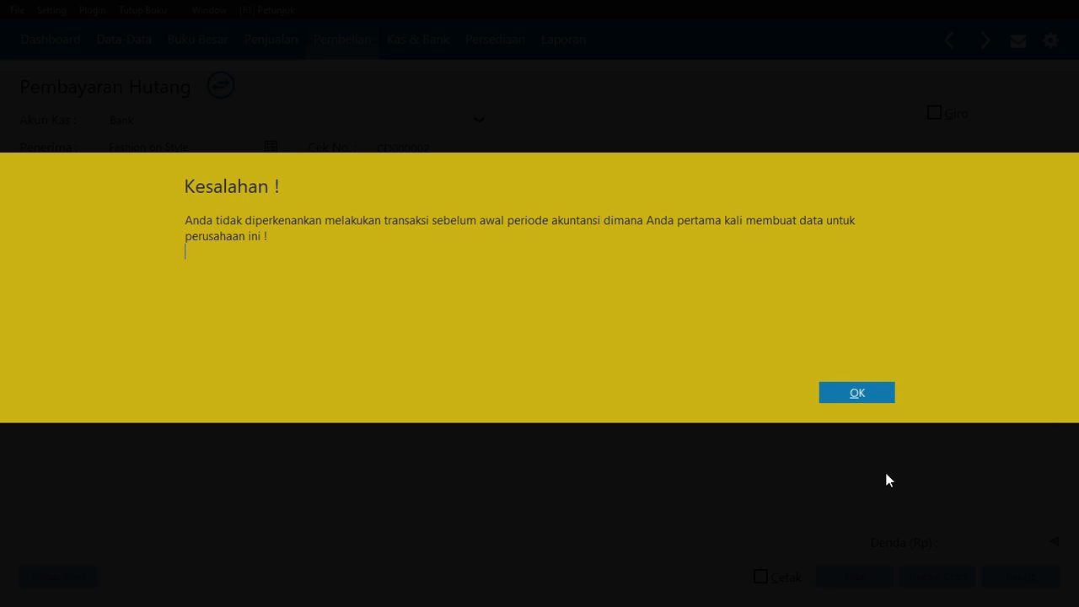
# Correct the payment date to 20/01/2021 and record the supplier payment
pyautogui.click(855, 393)
pyautogui.click(437, 175)
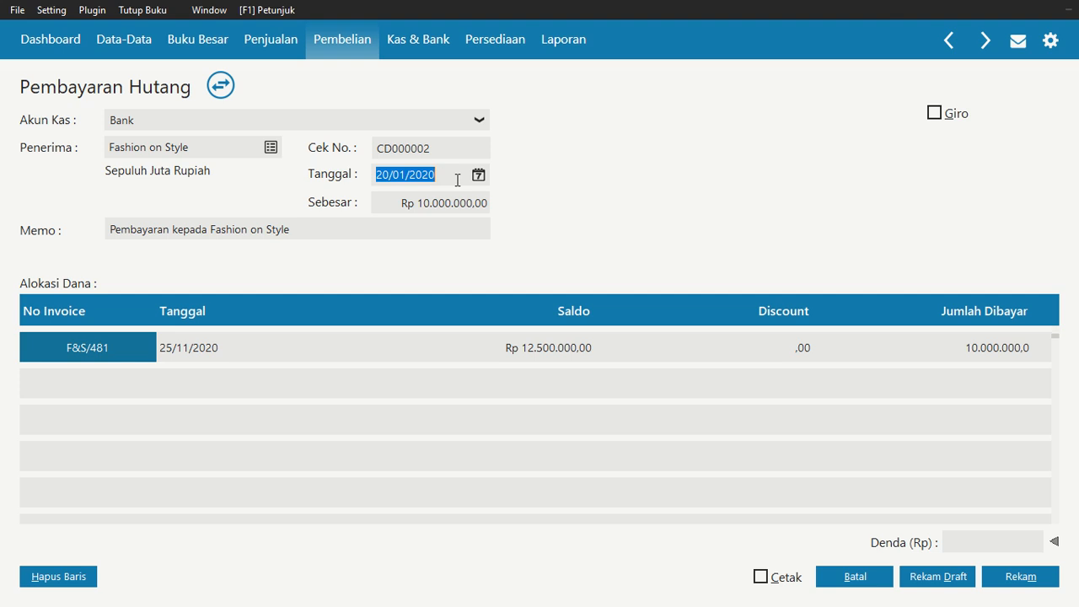
pyautogui.click(445, 176)
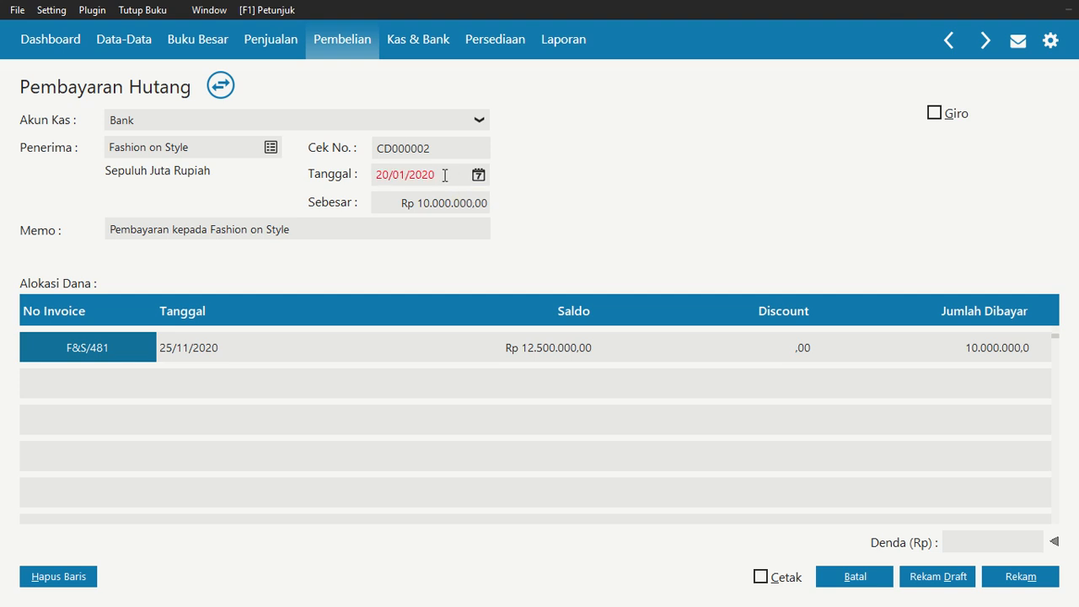
pyautogui.hotkey('shift', 'Left')
pyautogui.write('1')
pyautogui.click(1027, 582)
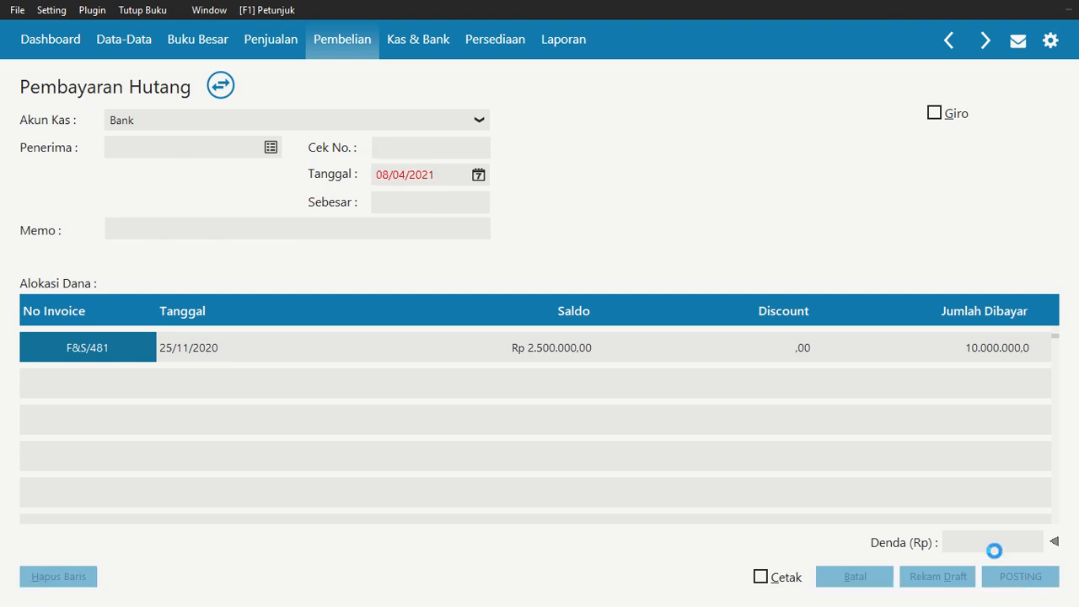
pyautogui.click(880, 581)
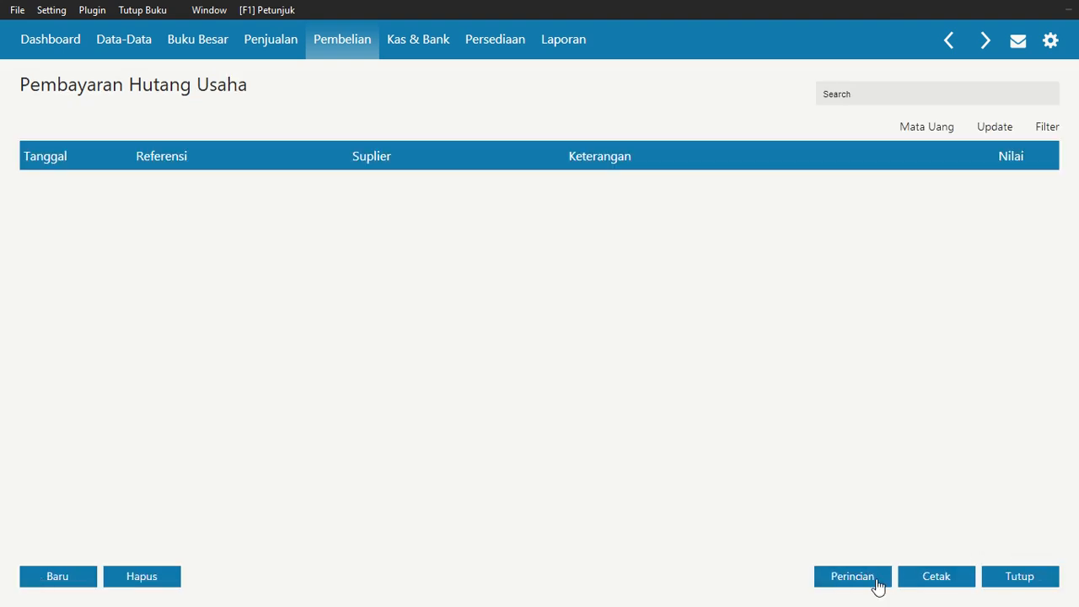
# Start a new purchase down payment paid from the Kas account
pyautogui.click(1030, 579)
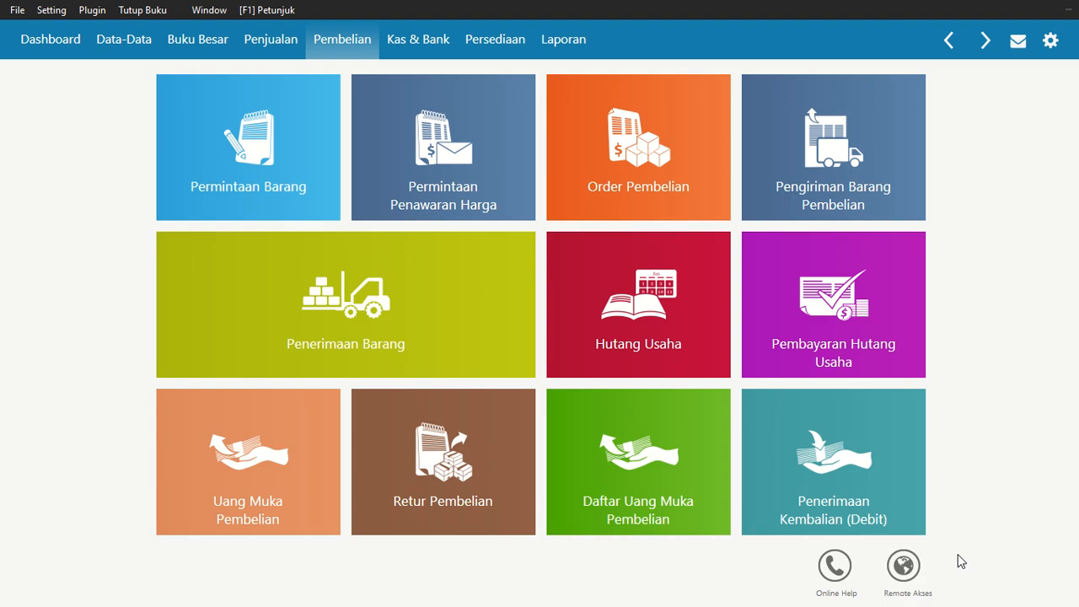
pyautogui.moveTo(911, 529)
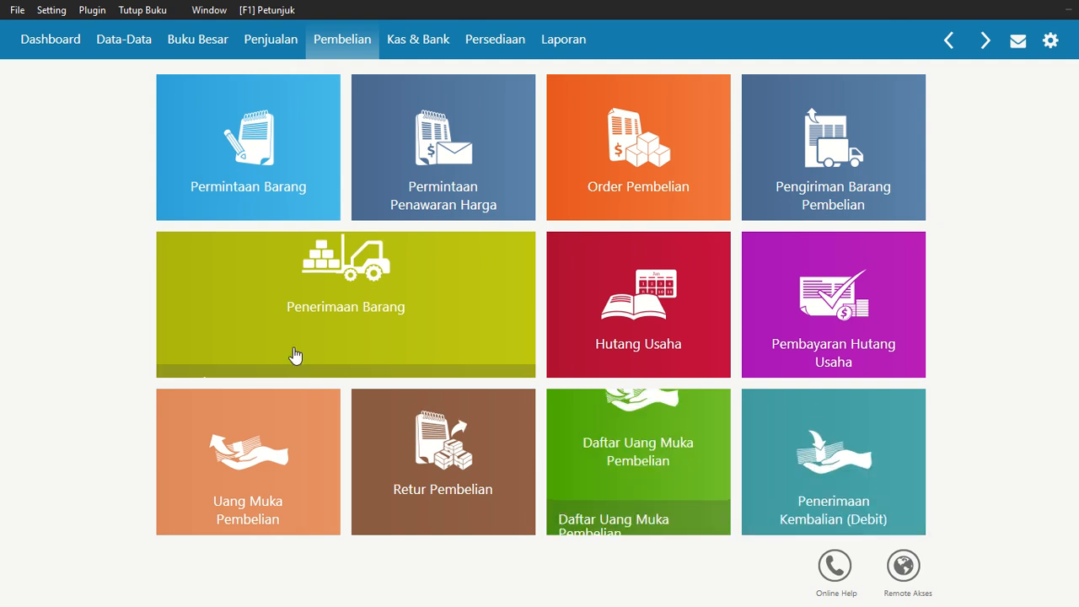
pyautogui.moveTo(474, 346)
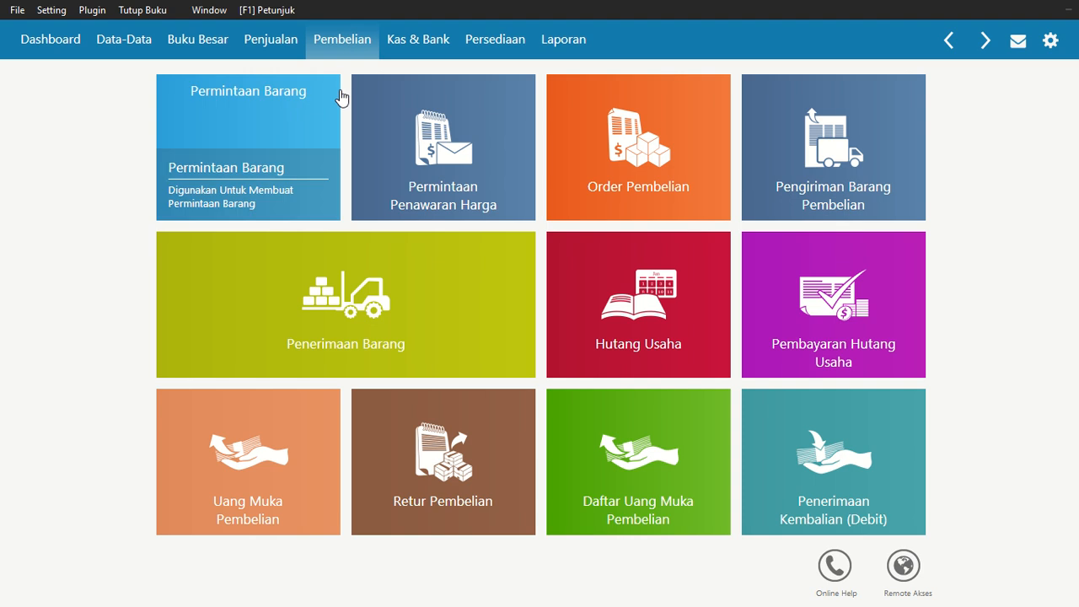
pyautogui.moveTo(282, 530)
pyautogui.click(261, 457)
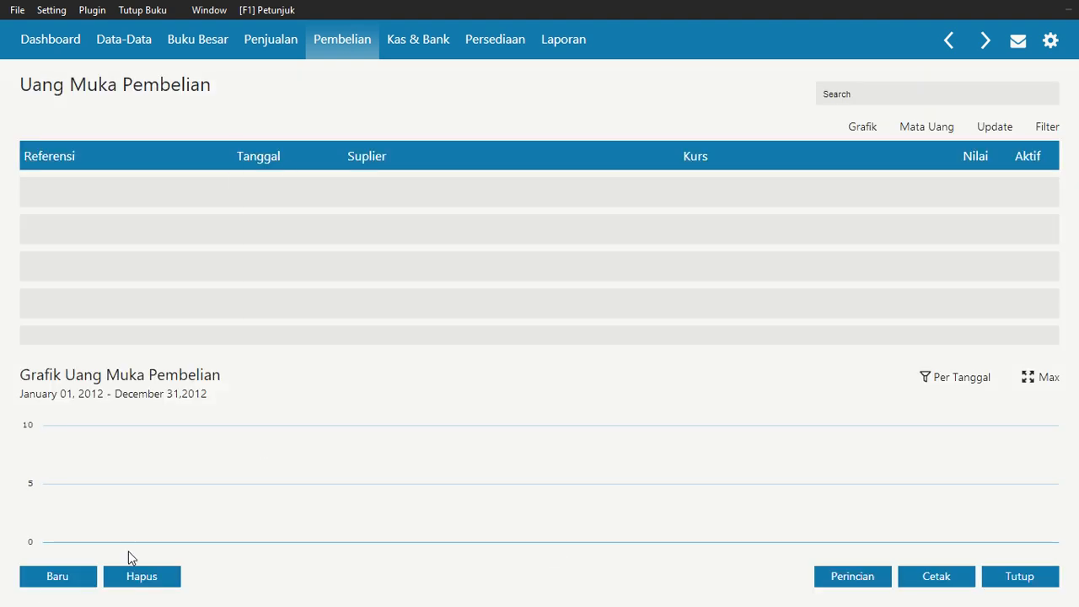
pyautogui.click(48, 583)
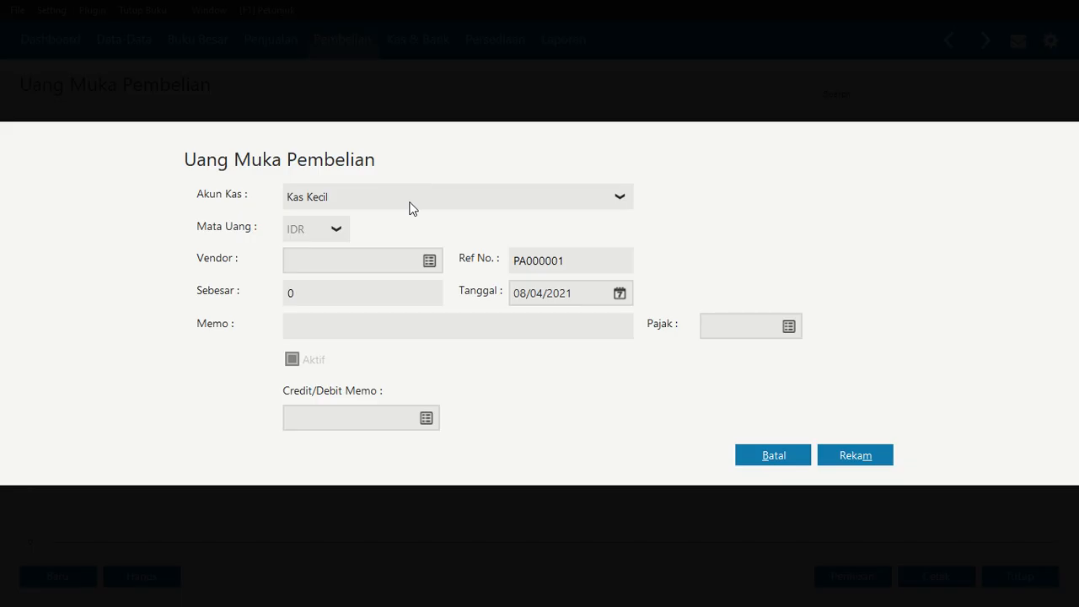
pyautogui.click(413, 209)
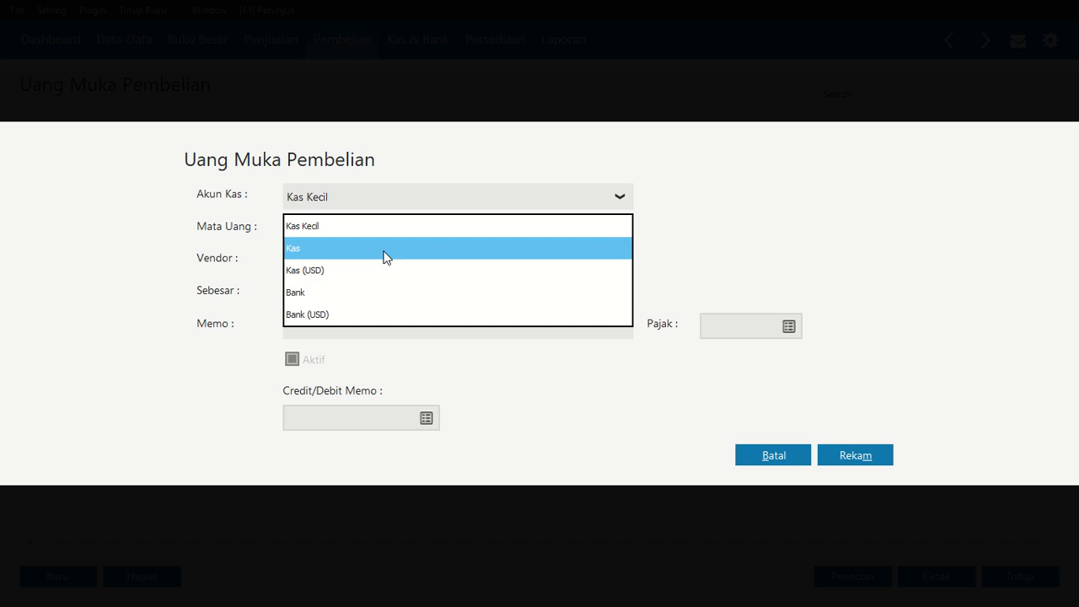
pyautogui.click(352, 252)
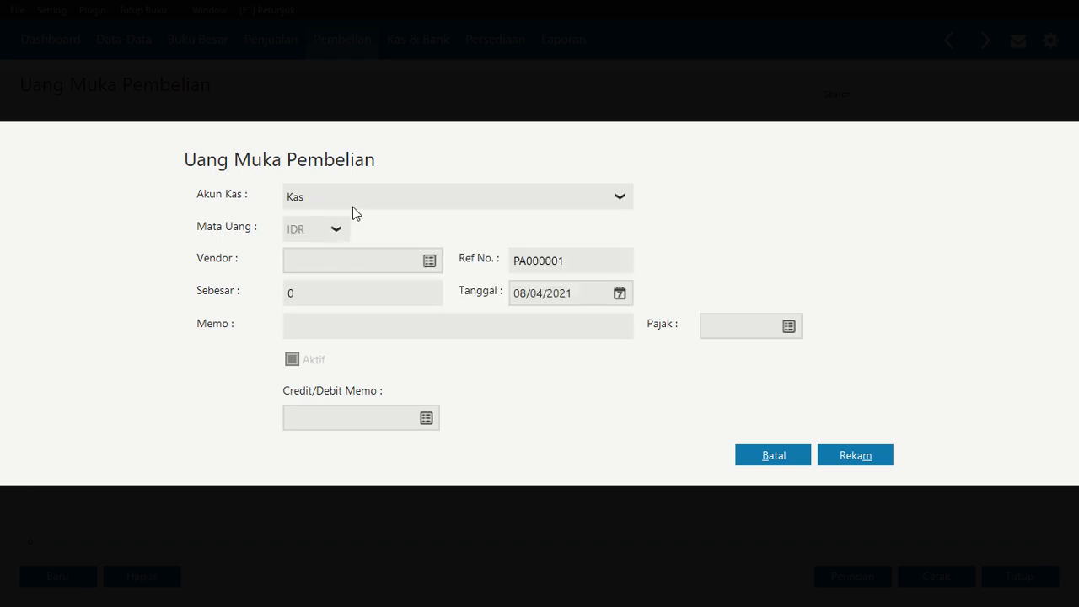
# Create a new vendor named Toko Abadi Collection and select it for the down payment
pyautogui.click(430, 263)
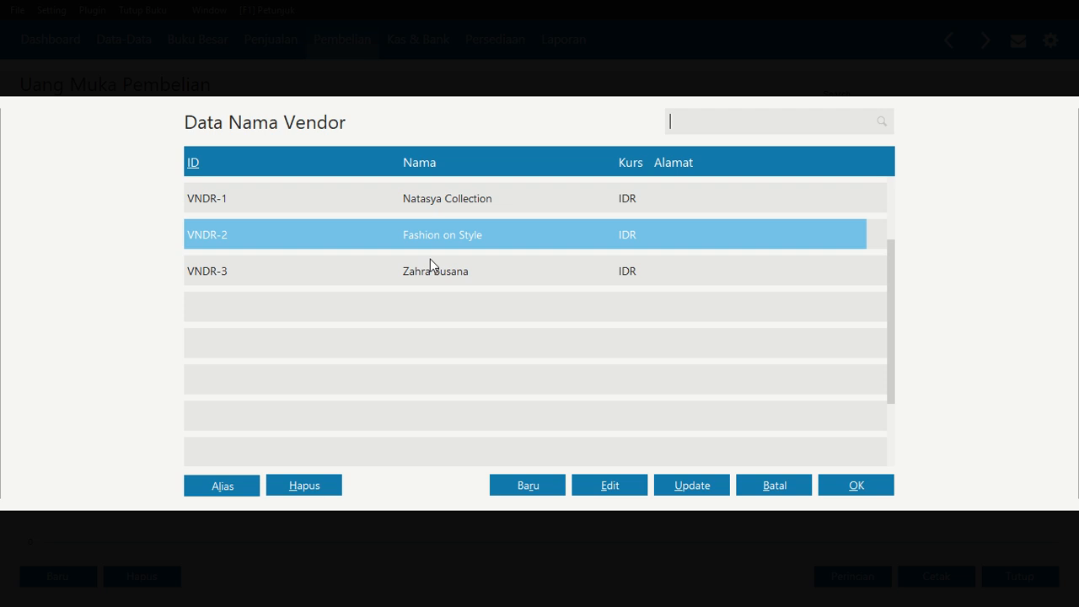
pyautogui.click(552, 489)
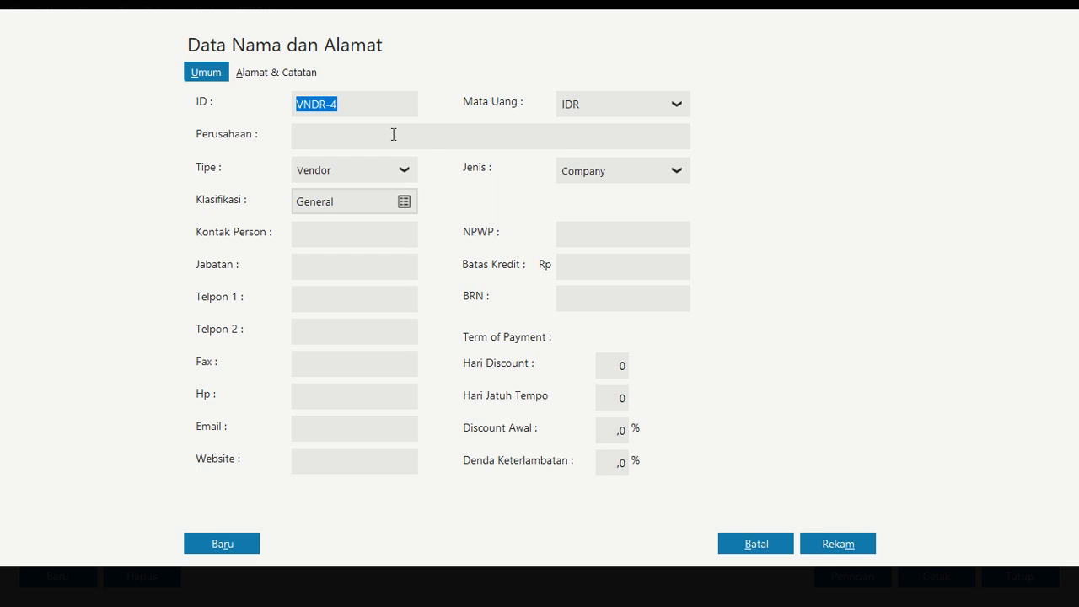
pyautogui.click(393, 140)
pyautogui.write('Toko')
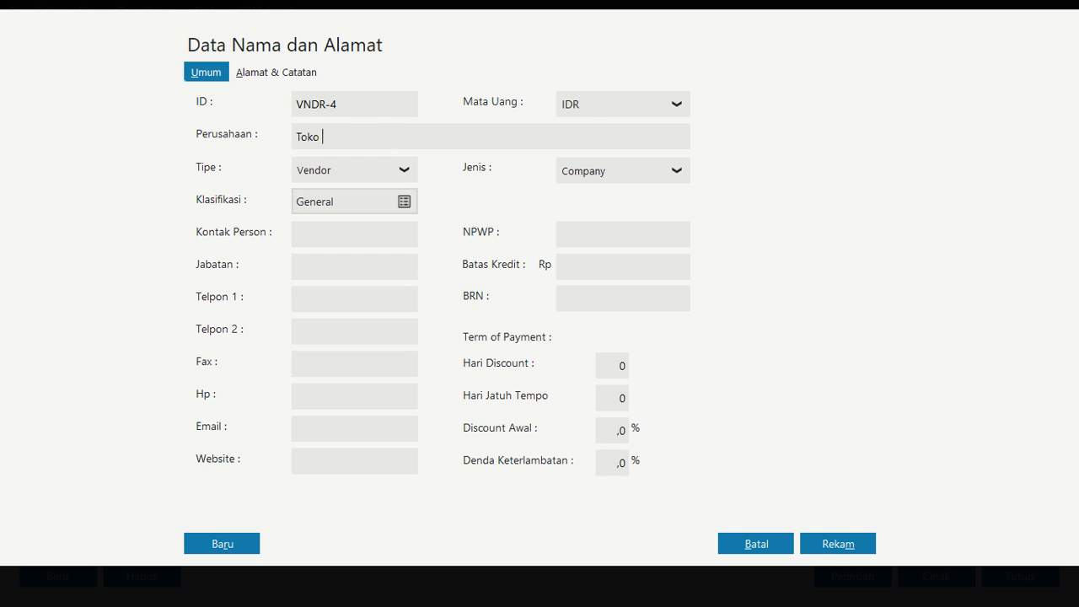
pyautogui.write(' Abadi Collection')
pyautogui.click(833, 543)
pyautogui.click(486, 317)
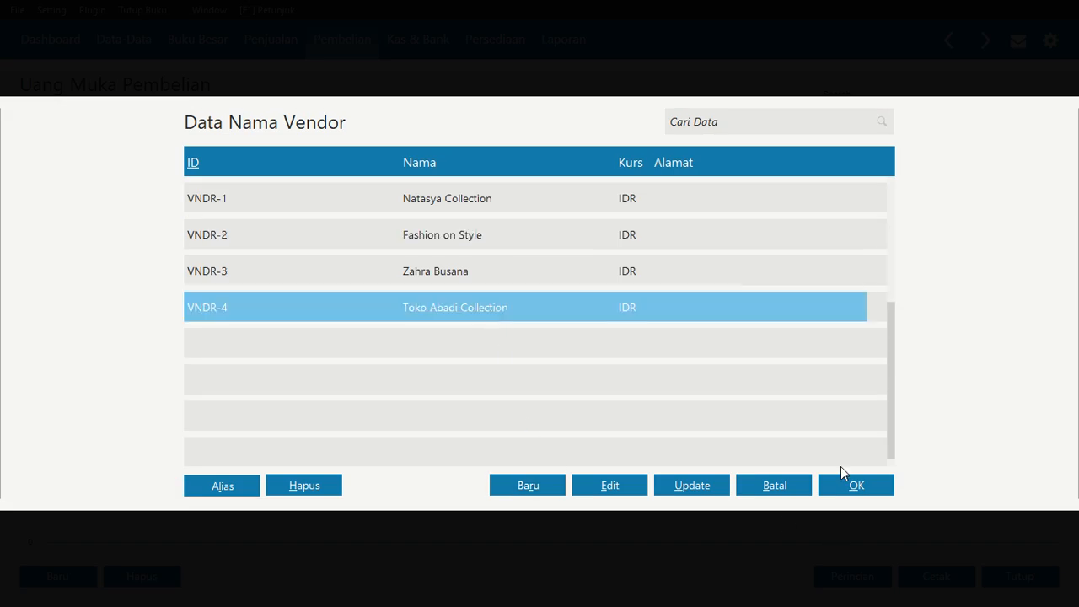
pyautogui.click(858, 489)
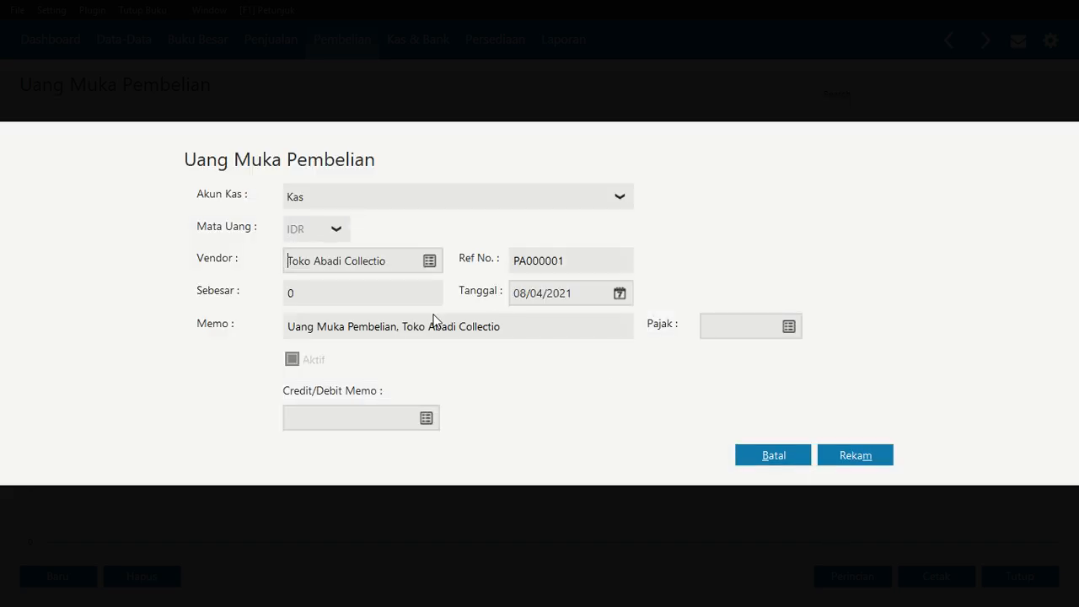
# Set the down payment amount to 1.000.000
pyautogui.click(385, 298)
pyautogui.write('1000000')
pyautogui.press('Tab')
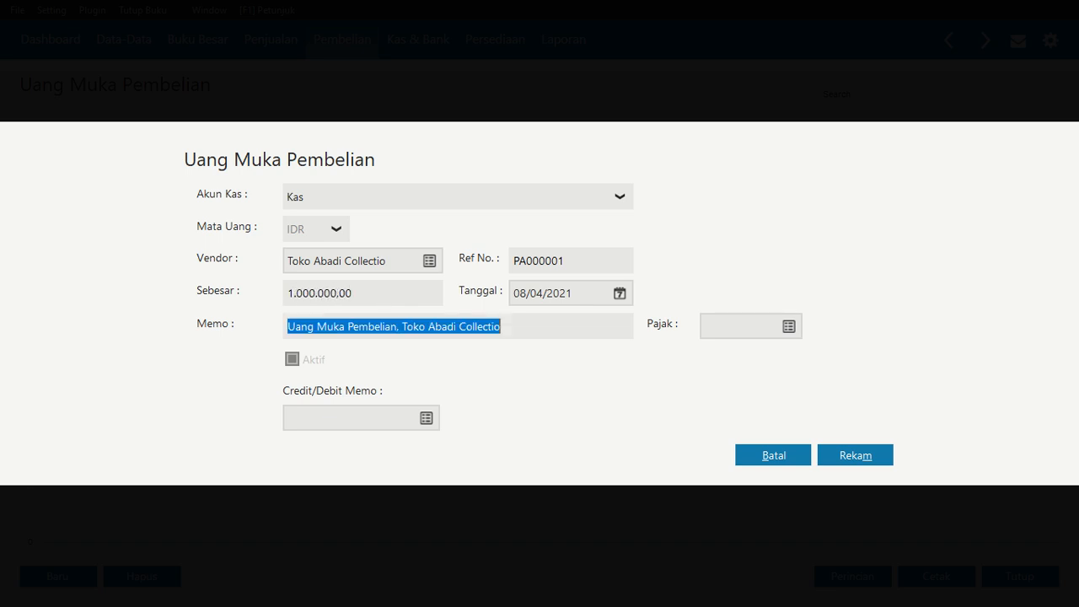
# Set the down payment date to 23/01/2021 and record it
pyautogui.click(620, 294)
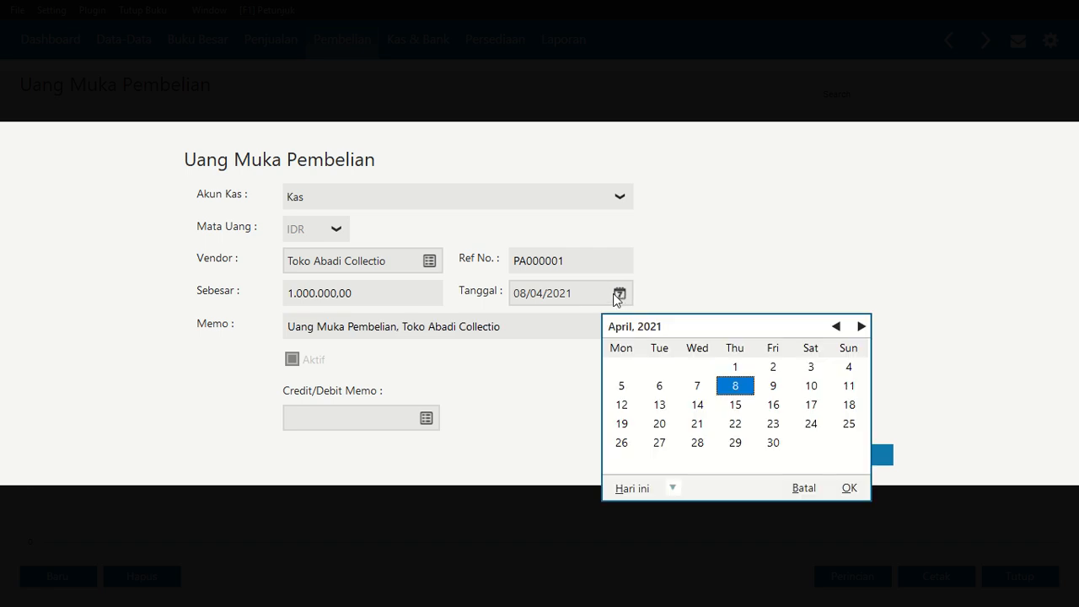
pyautogui.click(835, 327)
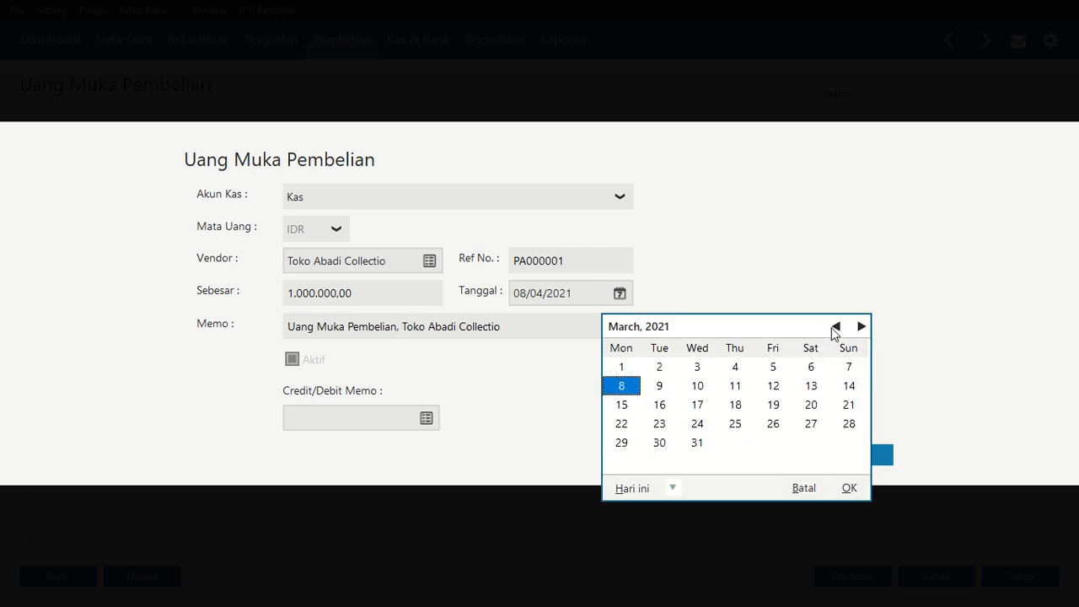
pyautogui.click(836, 326)
pyautogui.click(835, 326)
pyautogui.click(811, 423)
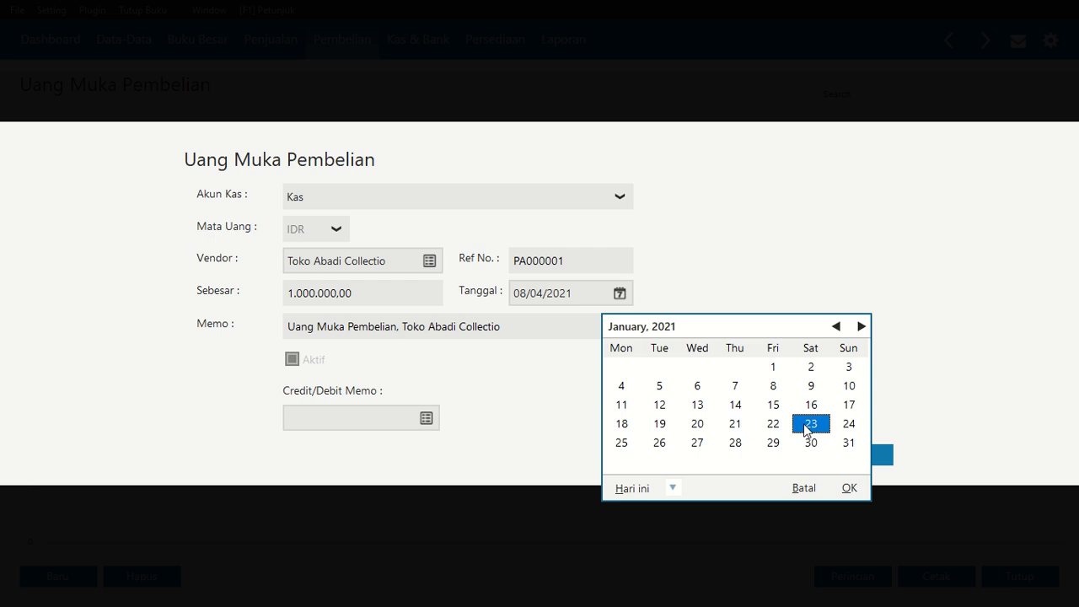
pyautogui.click(849, 488)
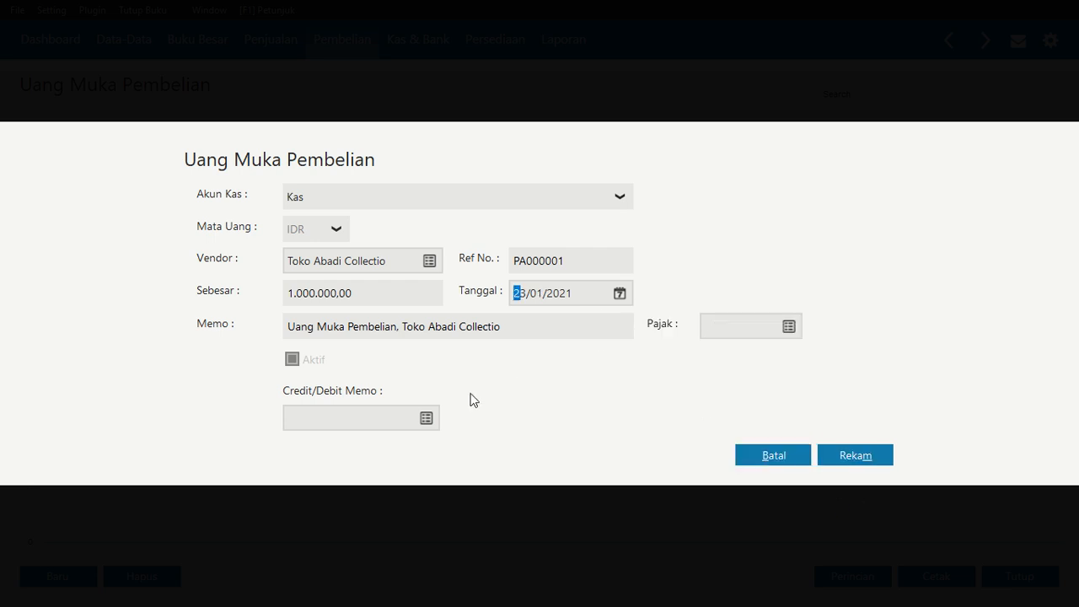
pyautogui.click(854, 453)
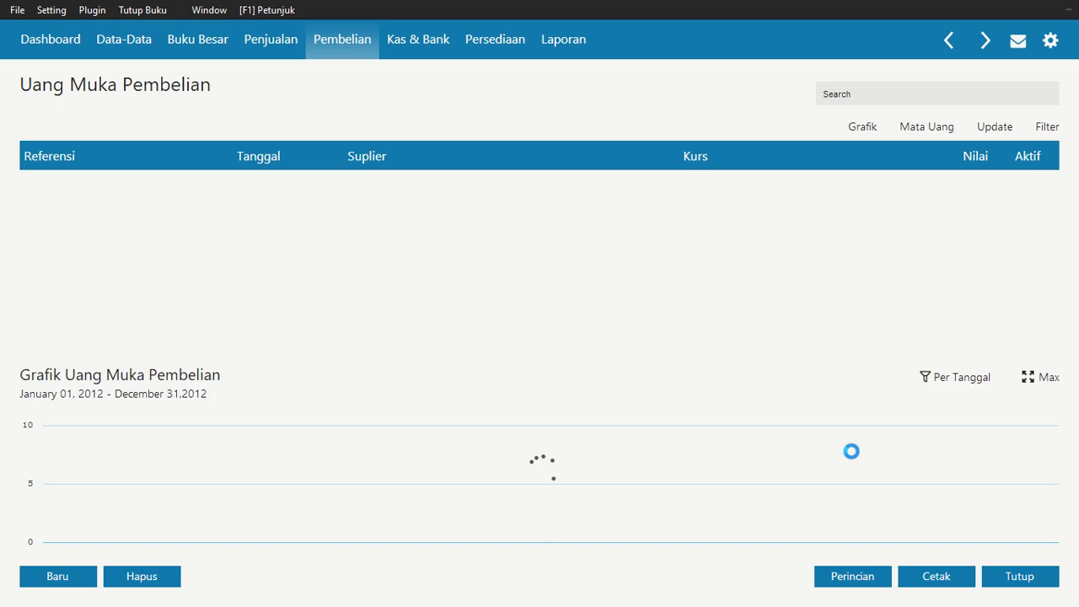
# Start a new goods receipt from supplier Toko Abadi Collection
pyautogui.click(1009, 586)
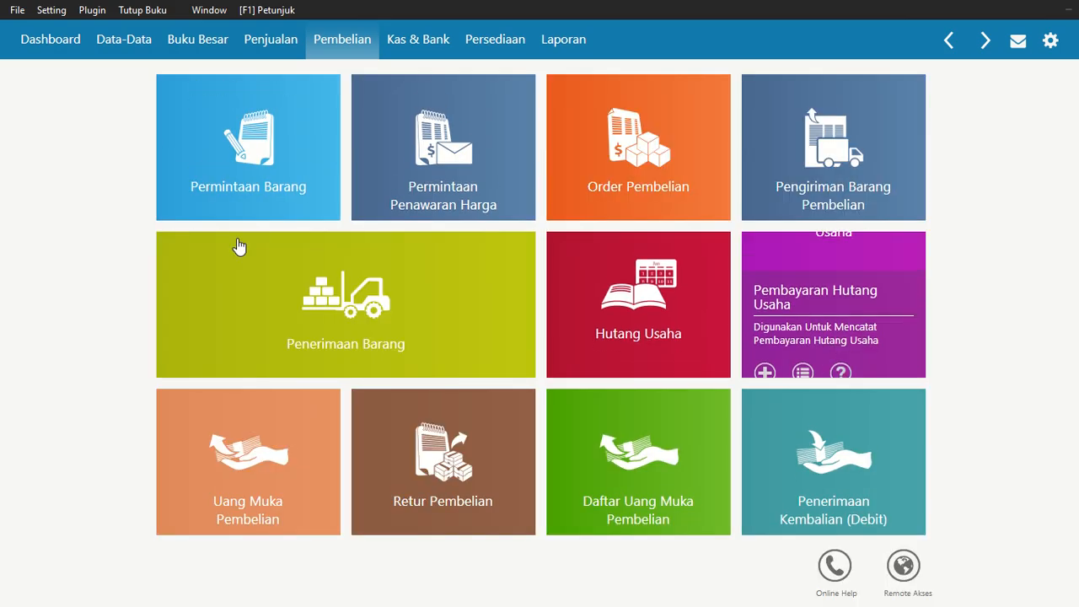
pyautogui.click(312, 316)
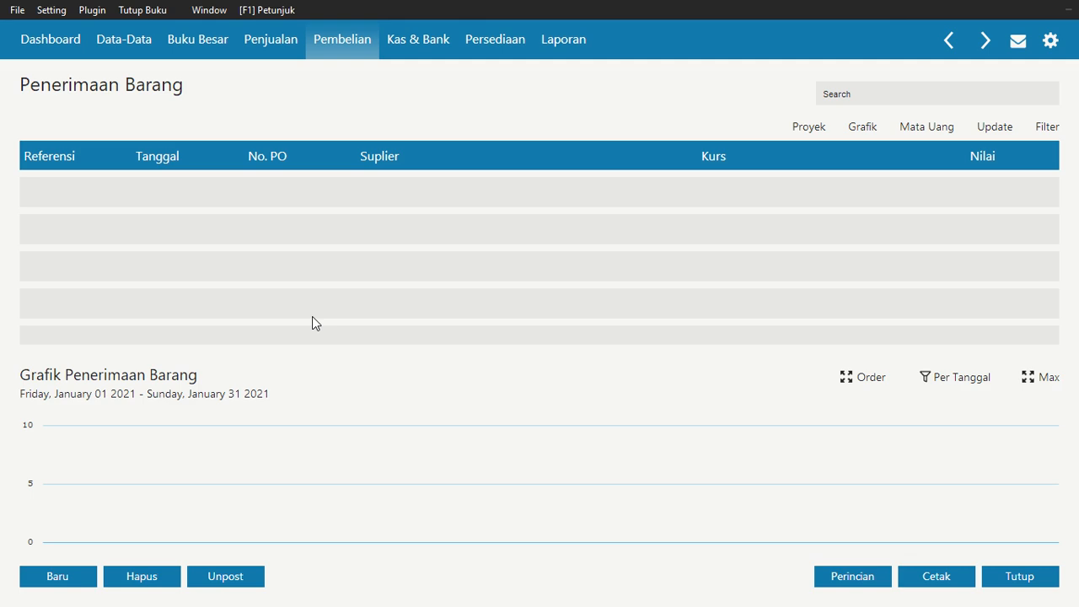
pyautogui.click(66, 573)
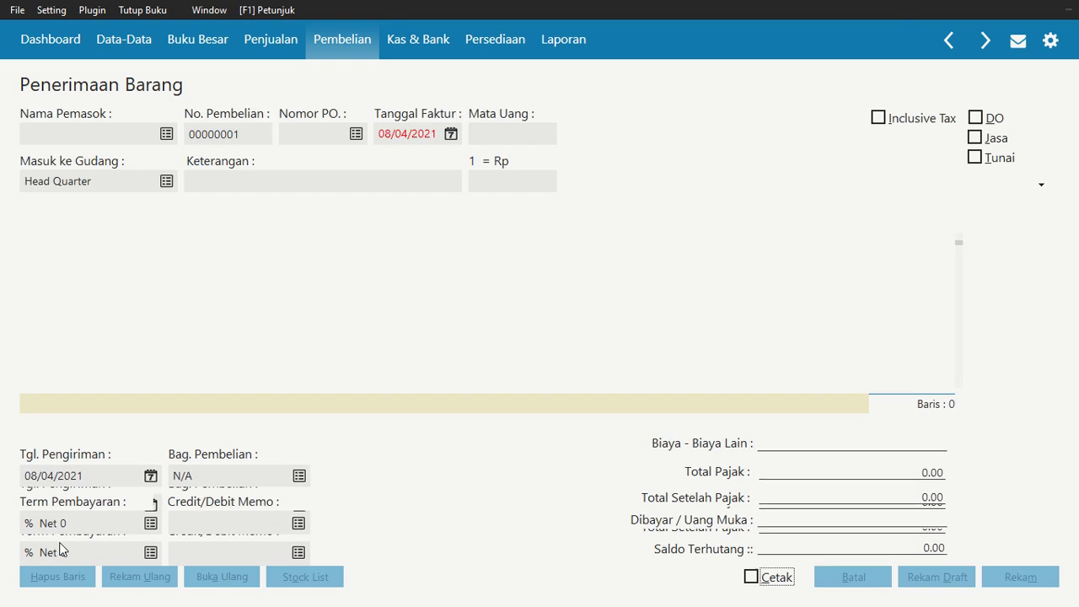
pyautogui.click(166, 134)
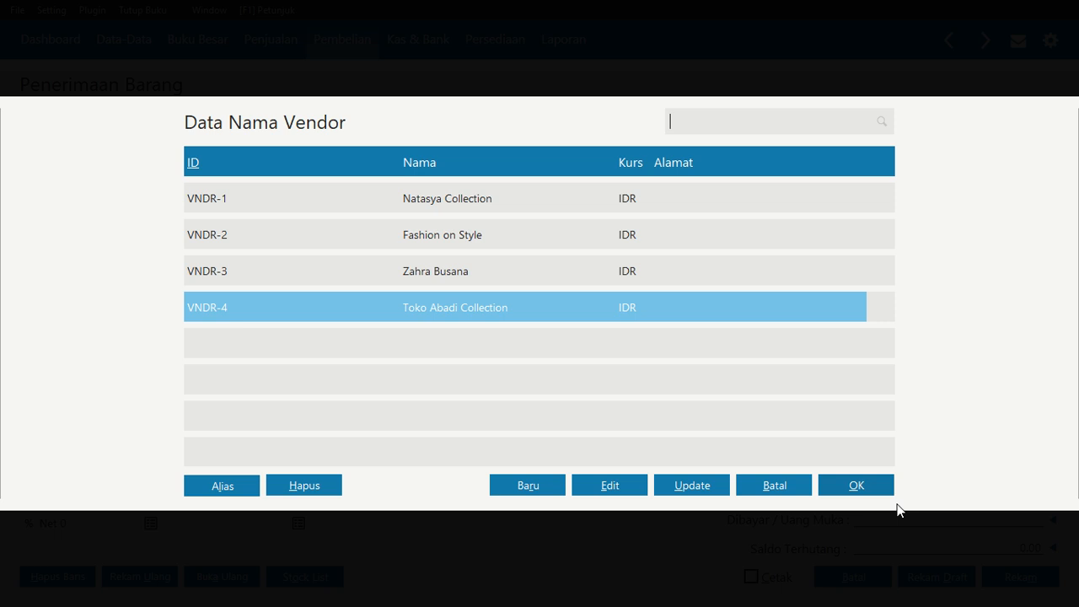
pyautogui.click(854, 485)
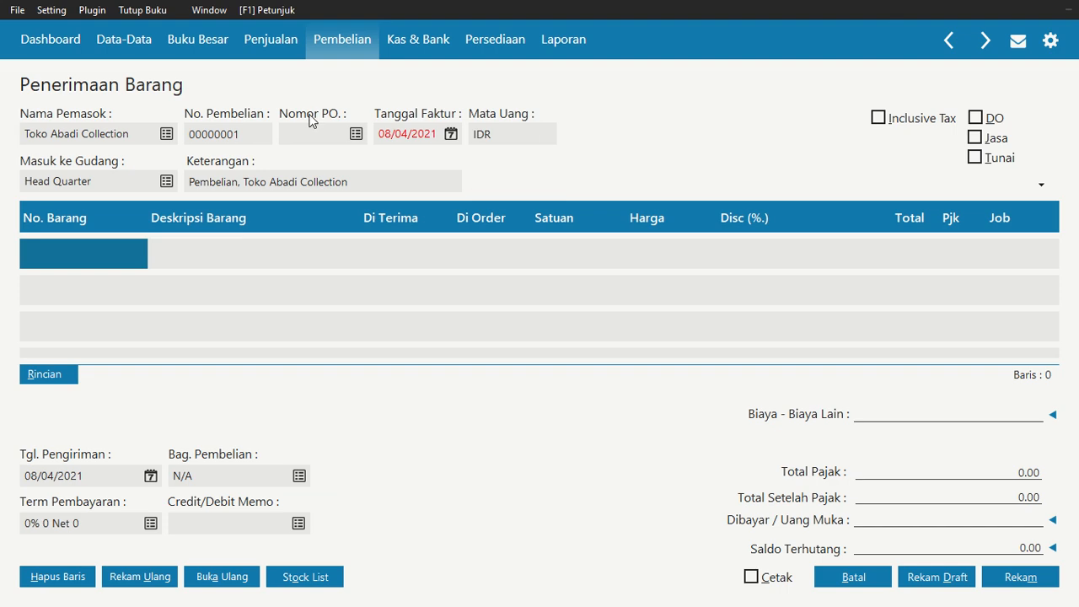
# Set the goods receipt invoice date to 23/01/2021
pyautogui.click(451, 135)
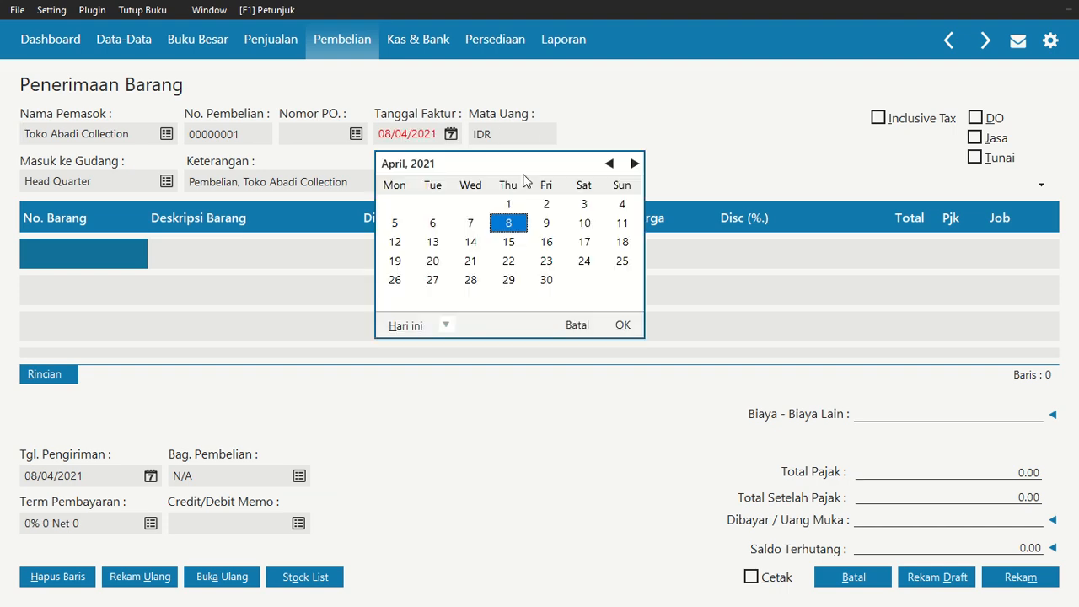
pyautogui.click(610, 164)
pyautogui.doubleClick(610, 163)
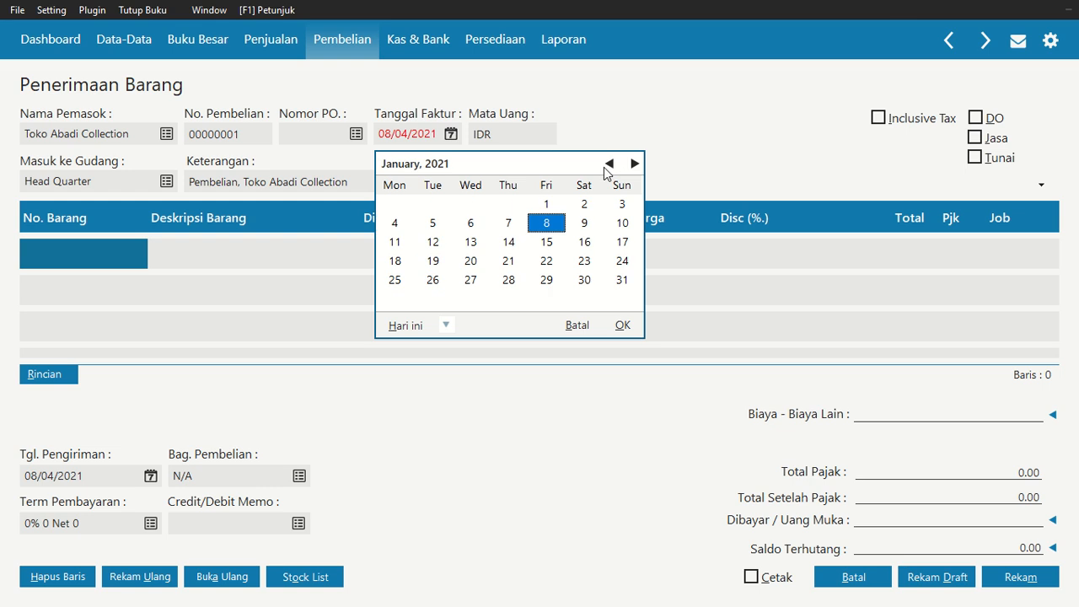
pyautogui.click(608, 163)
pyautogui.click(634, 164)
pyautogui.click(595, 263)
pyautogui.click(622, 326)
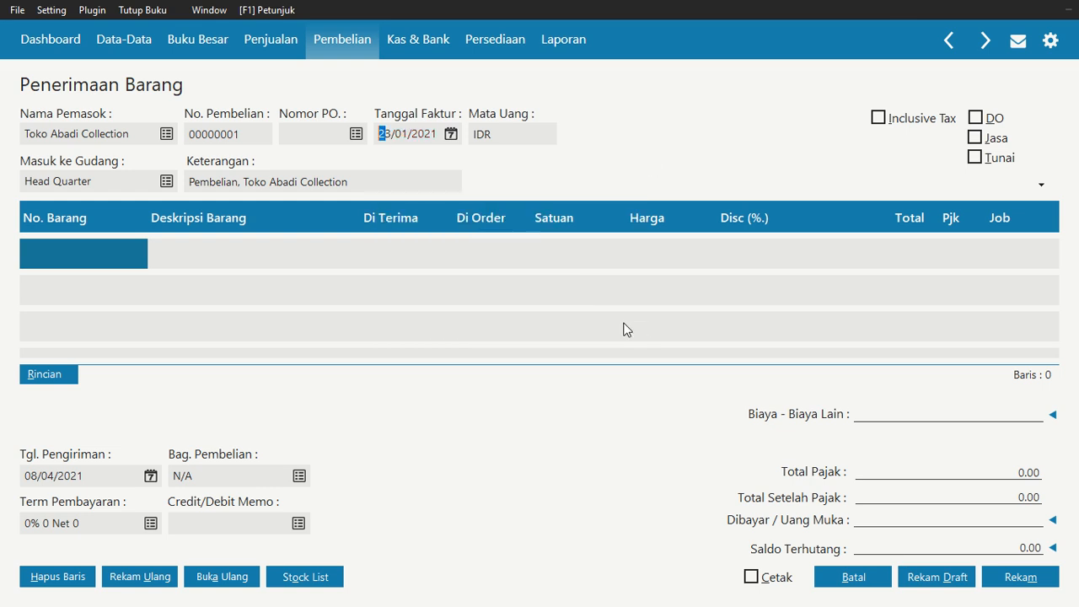
# Add item TS-004 Kaos Oblong to the first receipt line
pyautogui.doubleClick(83, 265)
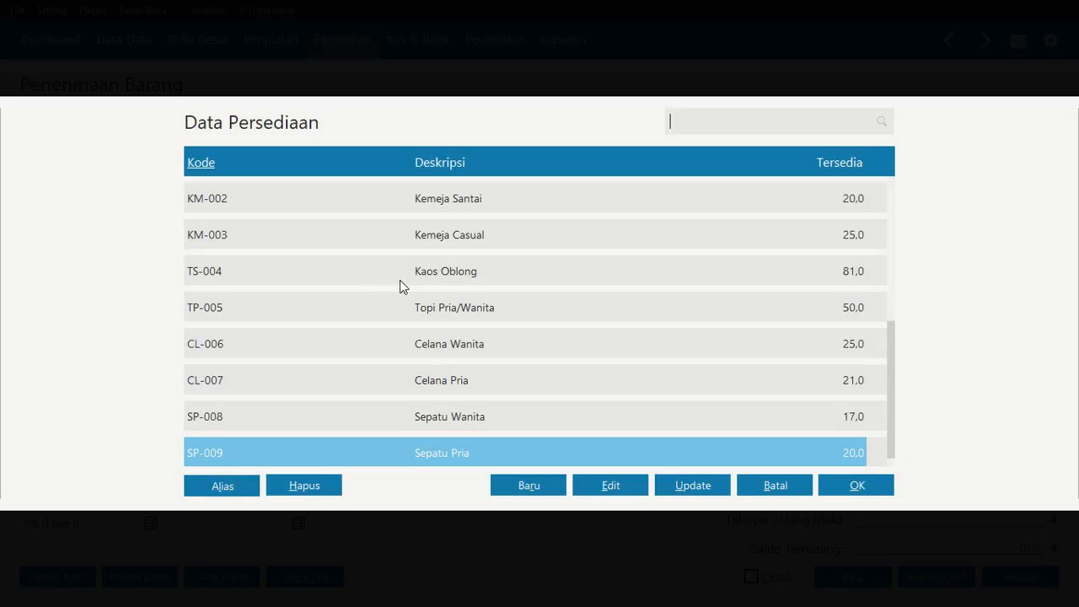
pyautogui.click(400, 280)
pyautogui.click(839, 485)
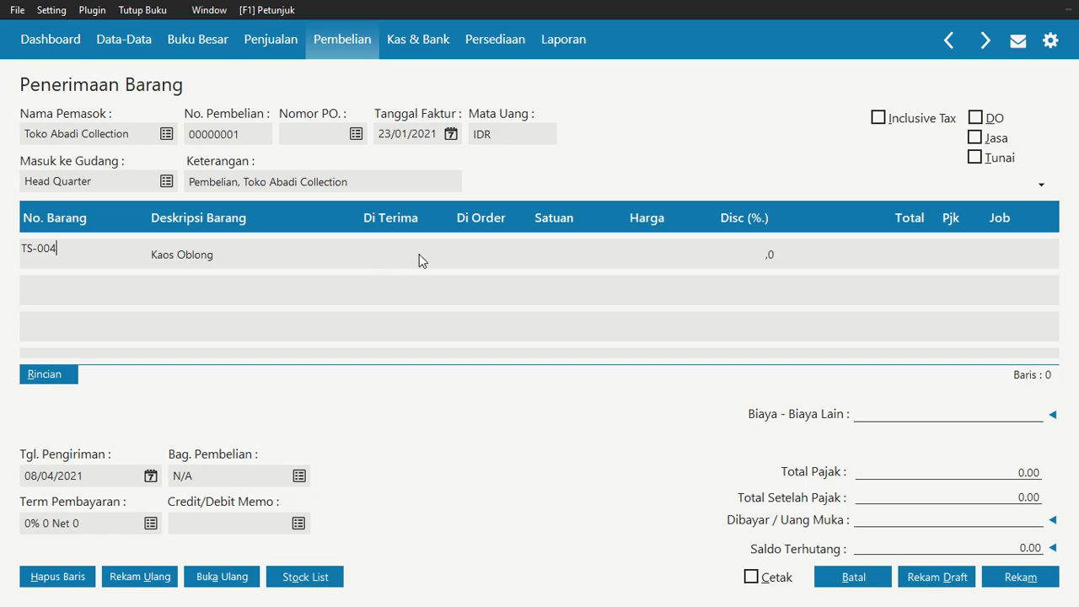
# Enter a received quantity of 10 and a unit price of 95.000.000 for the Kaos Oblong line
pyautogui.click(407, 256)
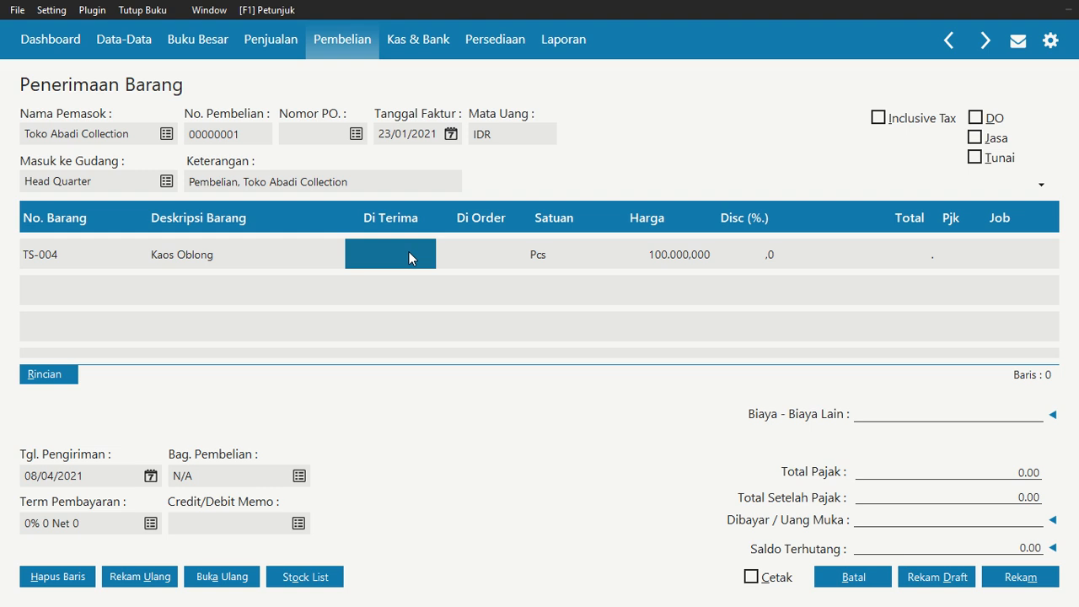
pyautogui.write('10')
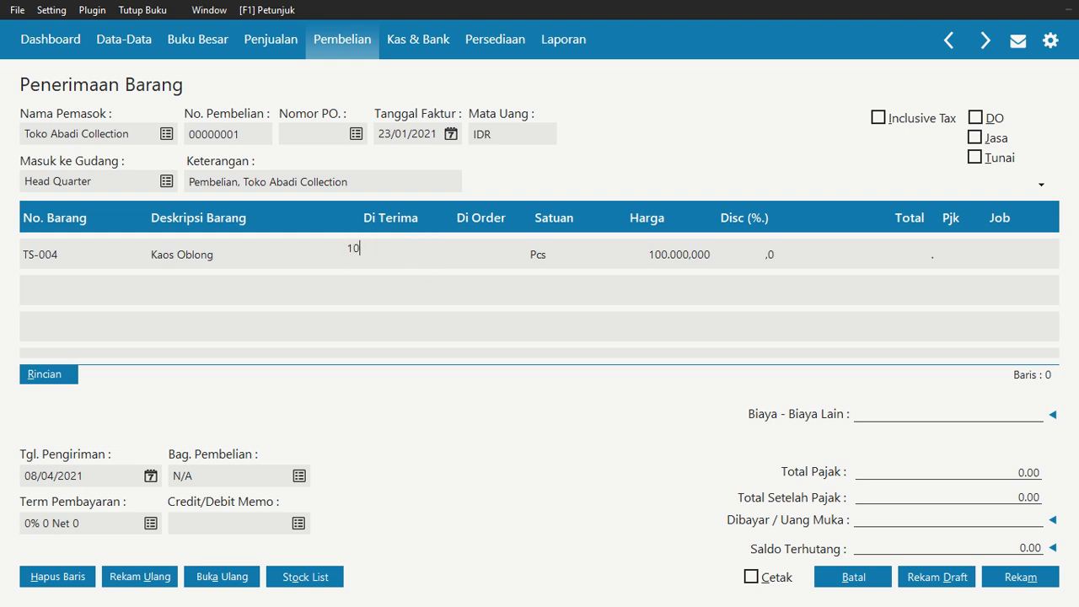
pyautogui.press('Return')
pyautogui.write('9')
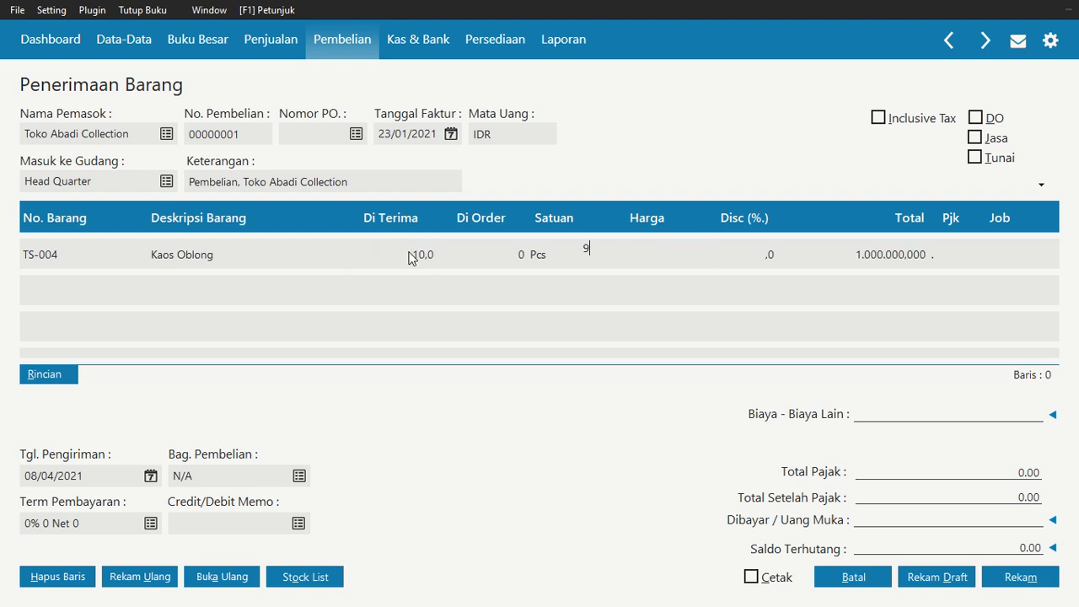
pyautogui.write('5.000.000')
pyautogui.press('Return')
pyautogui.press('Return')
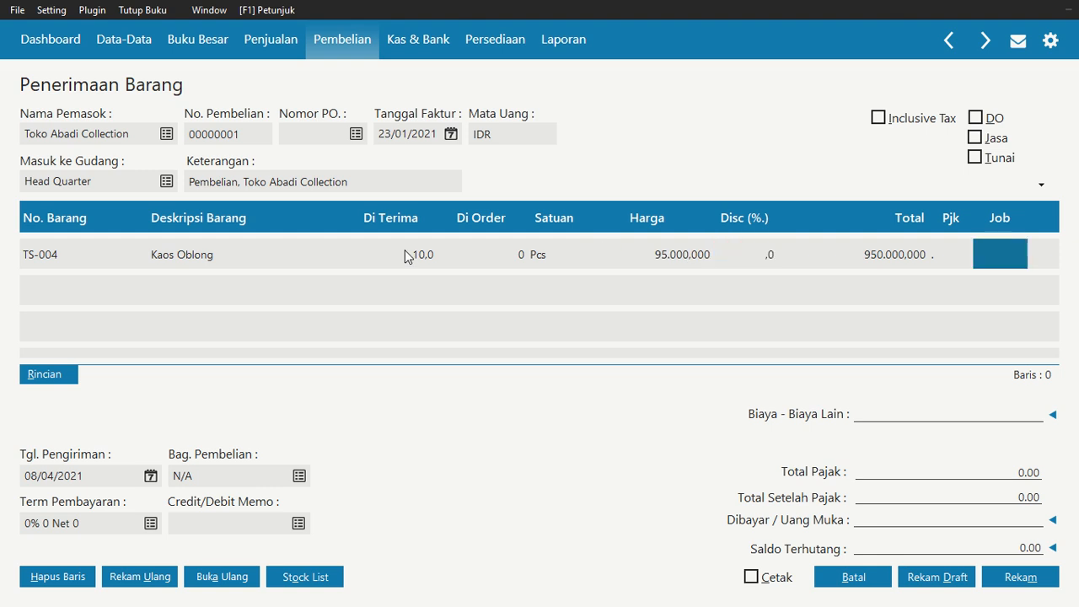
# Assign the VAT tax code to the Kaos Oblong line
pyautogui.hotkey('shift', 'Tab')
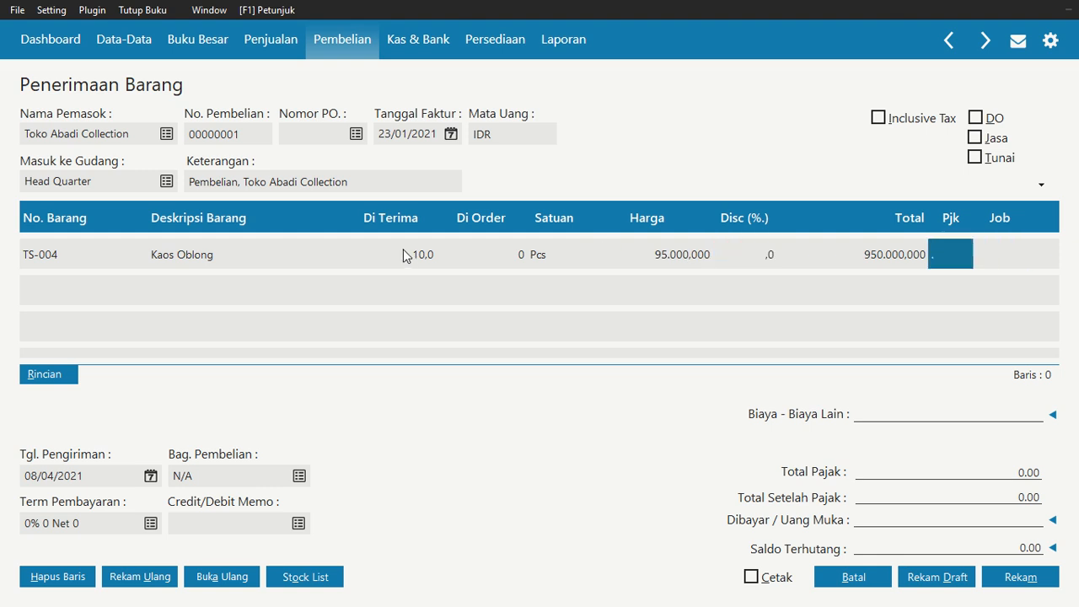
pyautogui.click(956, 251)
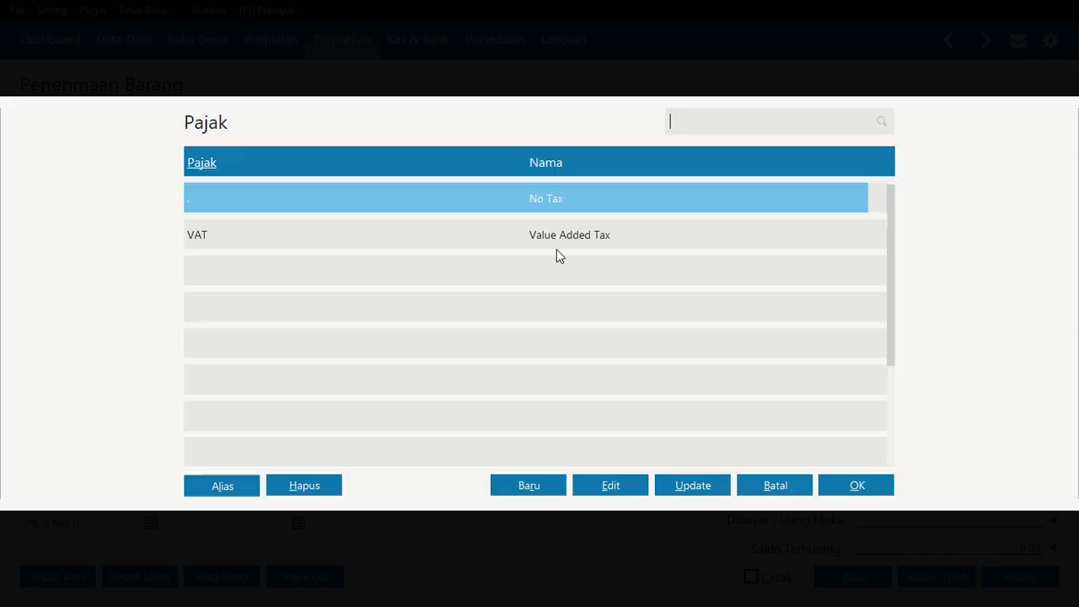
pyautogui.click(556, 248)
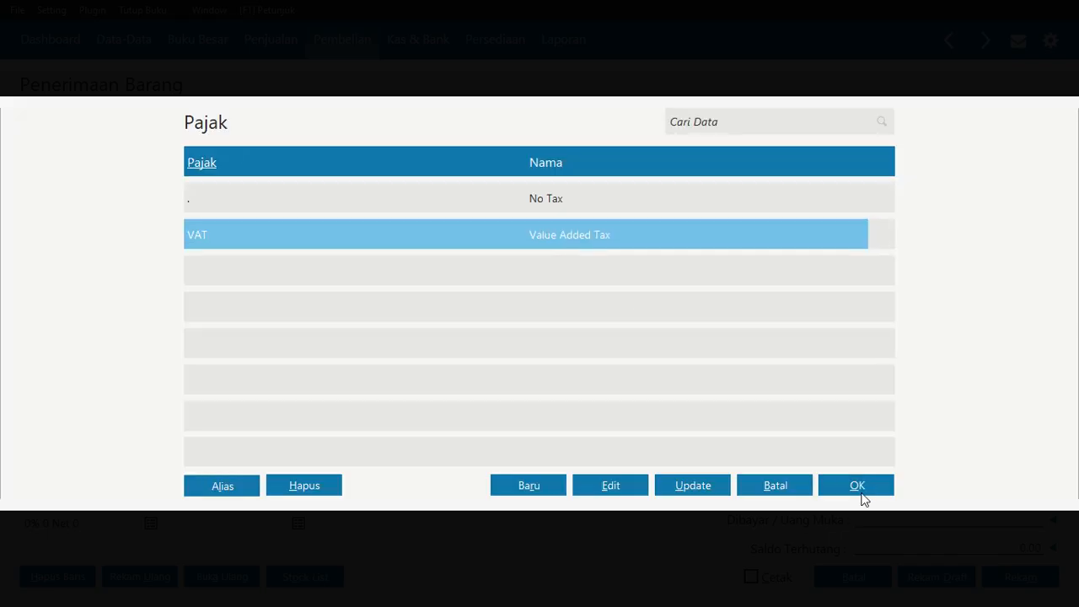
pyautogui.click(860, 489)
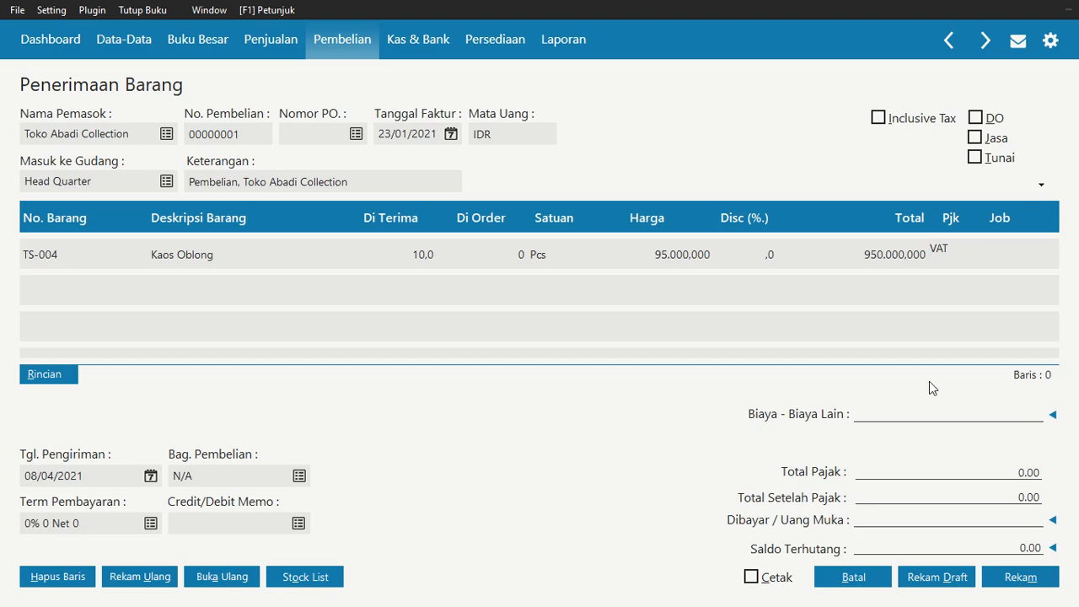
pyautogui.click(982, 261)
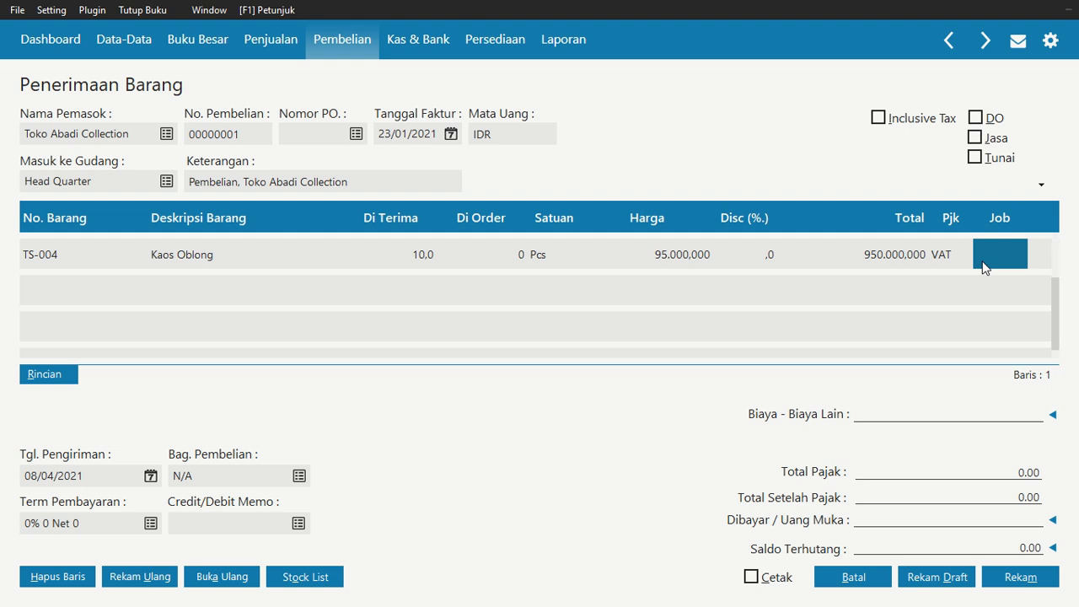
pyautogui.press('Return')
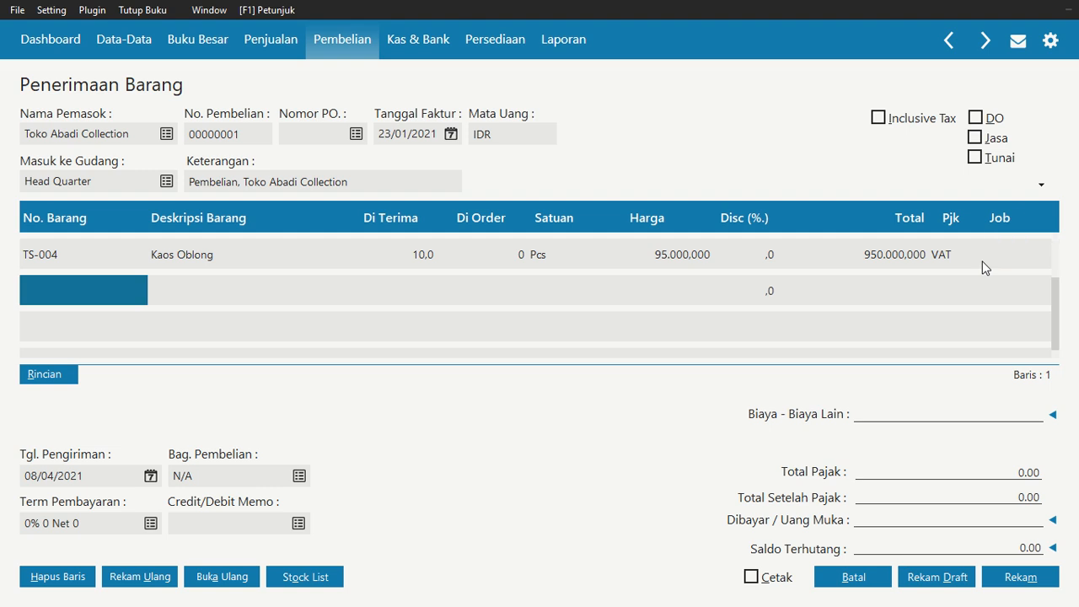
# Add item KM-001 Kemeja Formal on the second line with quantity 2 and unit price 295.000.000
pyautogui.doubleClick(131, 288)
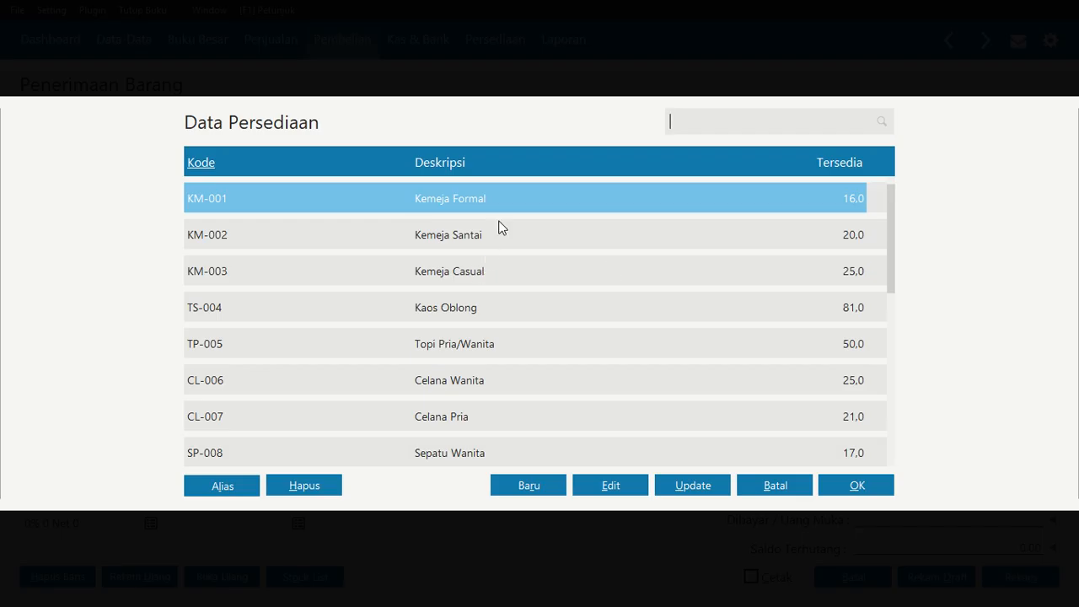
pyautogui.click(881, 486)
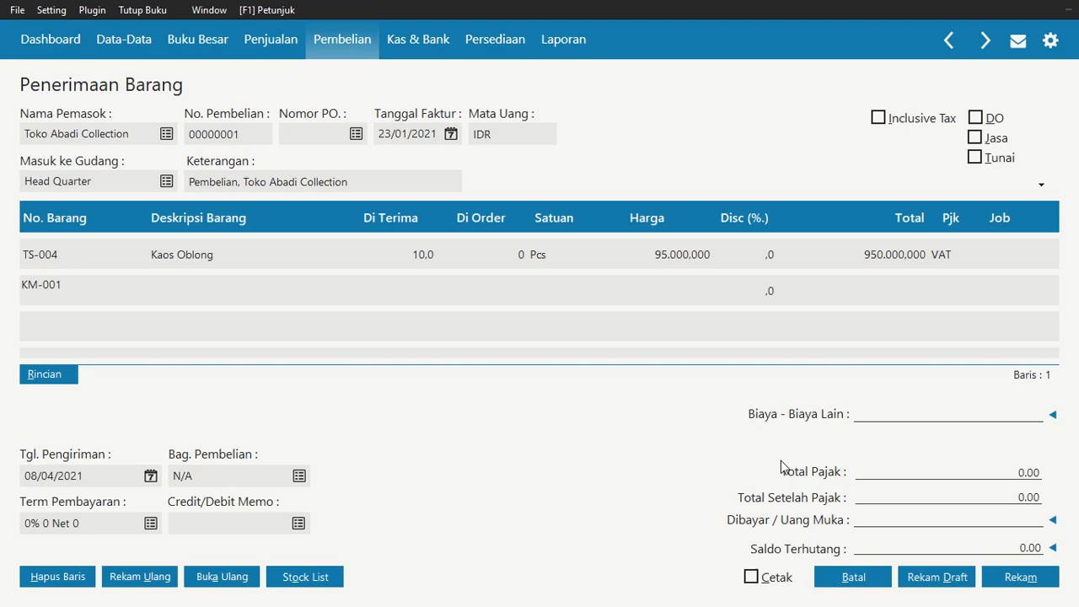
pyautogui.click(398, 296)
pyautogui.write('2')
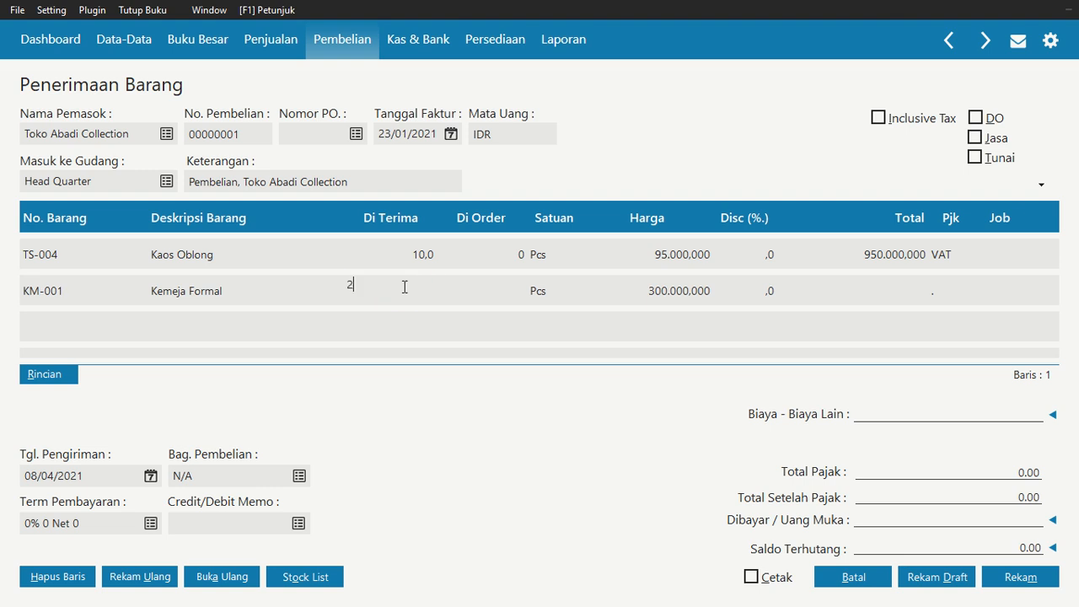
pyautogui.press('Return')
pyautogui.press('Return')
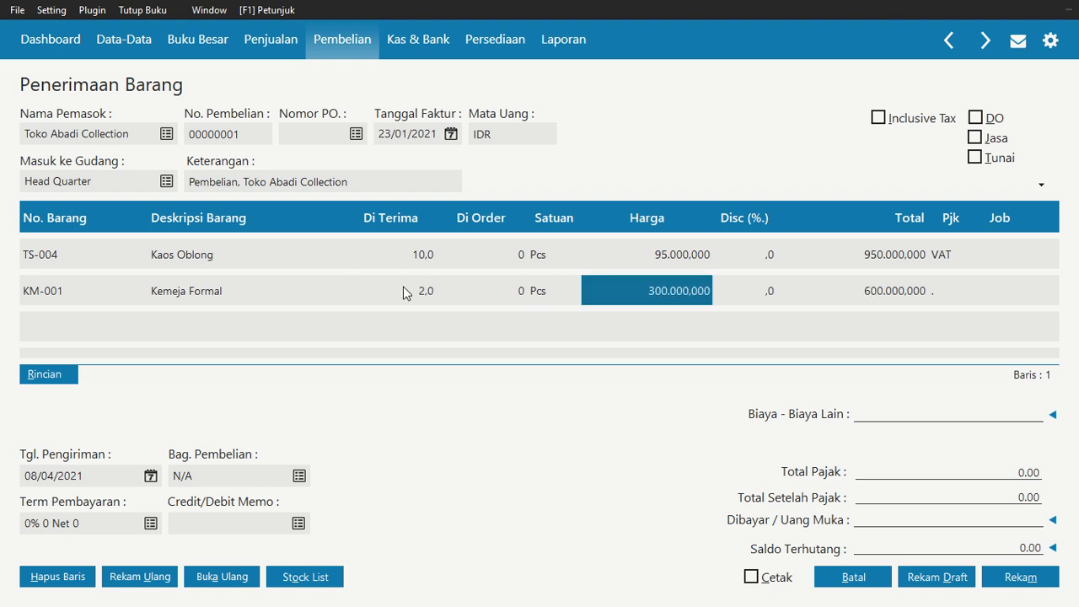
pyautogui.write('295000')
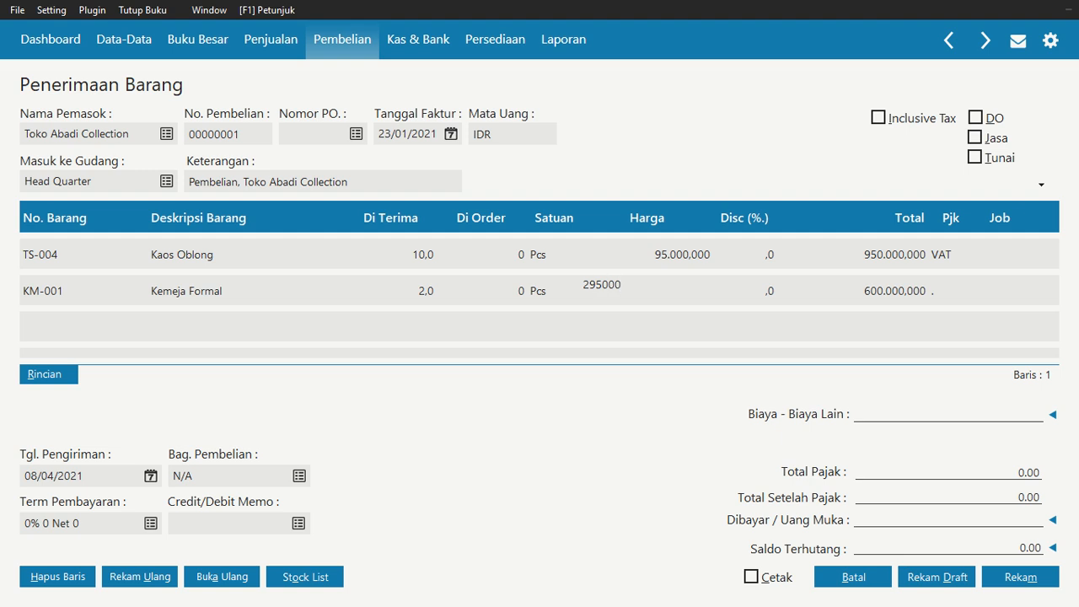
pyautogui.press('Return')
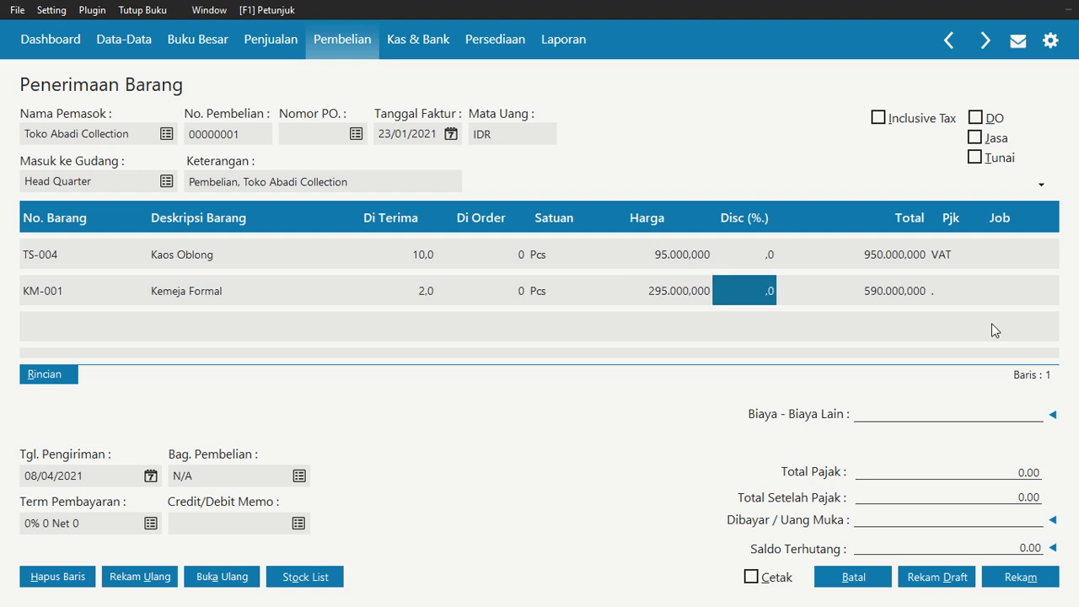
# Assign the VAT tax code to the Kemeja Formal line
pyautogui.click(952, 290)
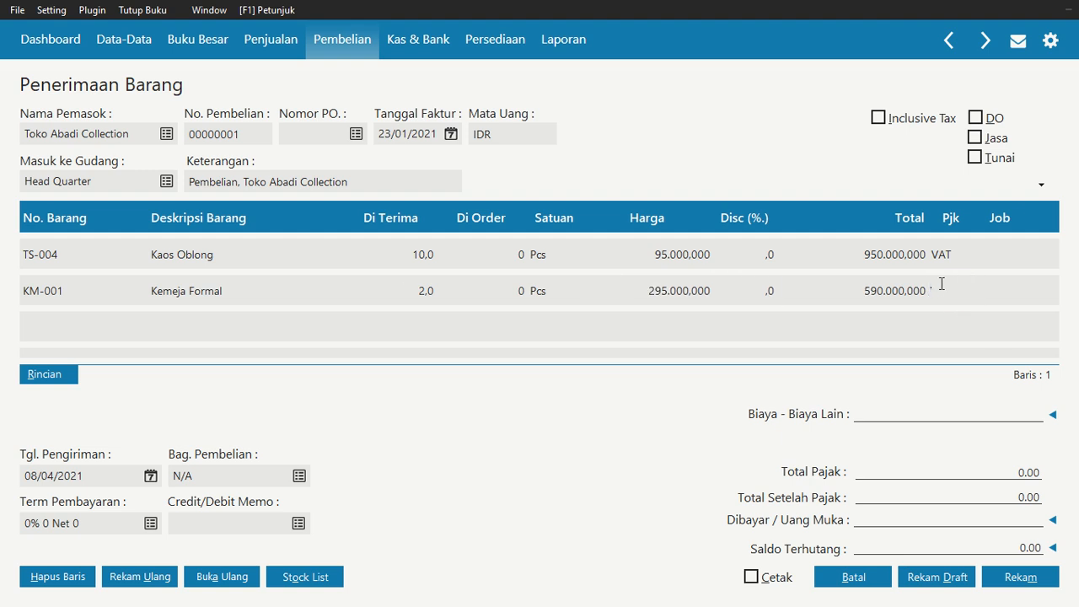
pyautogui.doubleClick(941, 284)
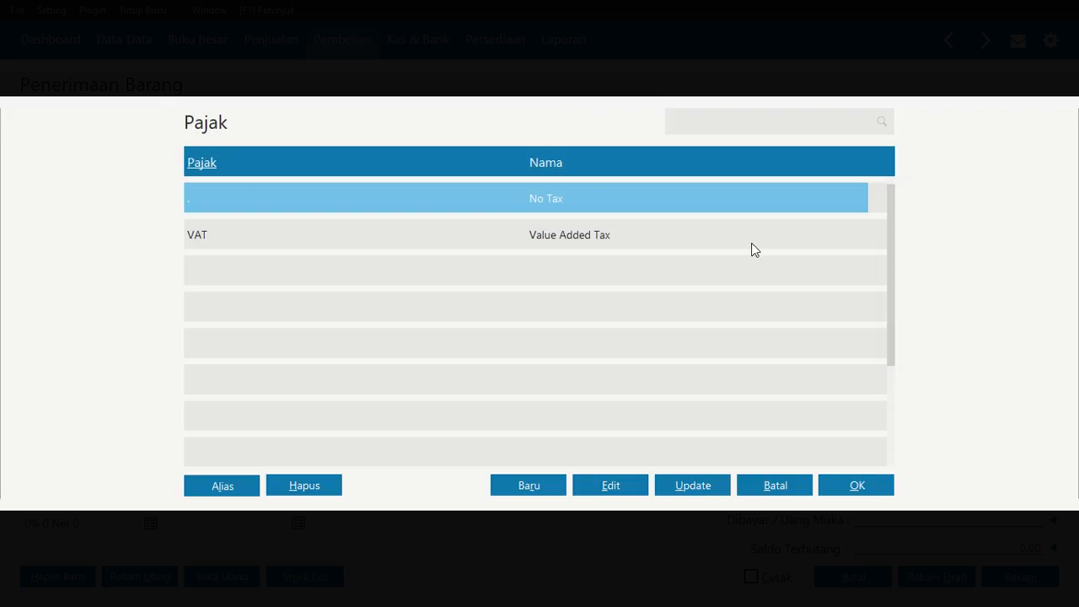
pyautogui.click(754, 244)
pyautogui.click(883, 489)
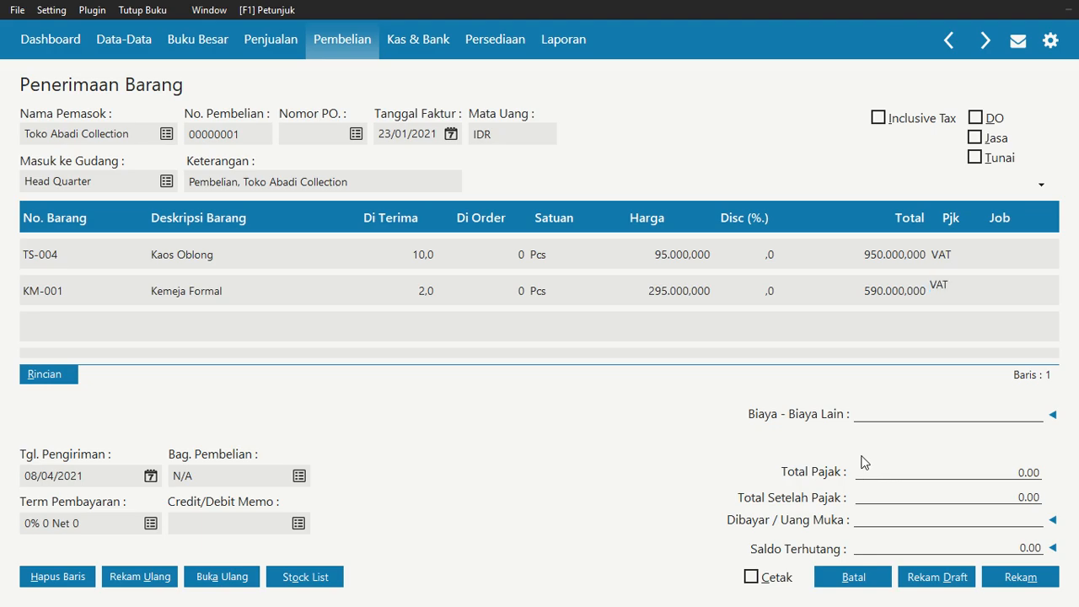
pyautogui.press('Return')
pyautogui.press('Return')
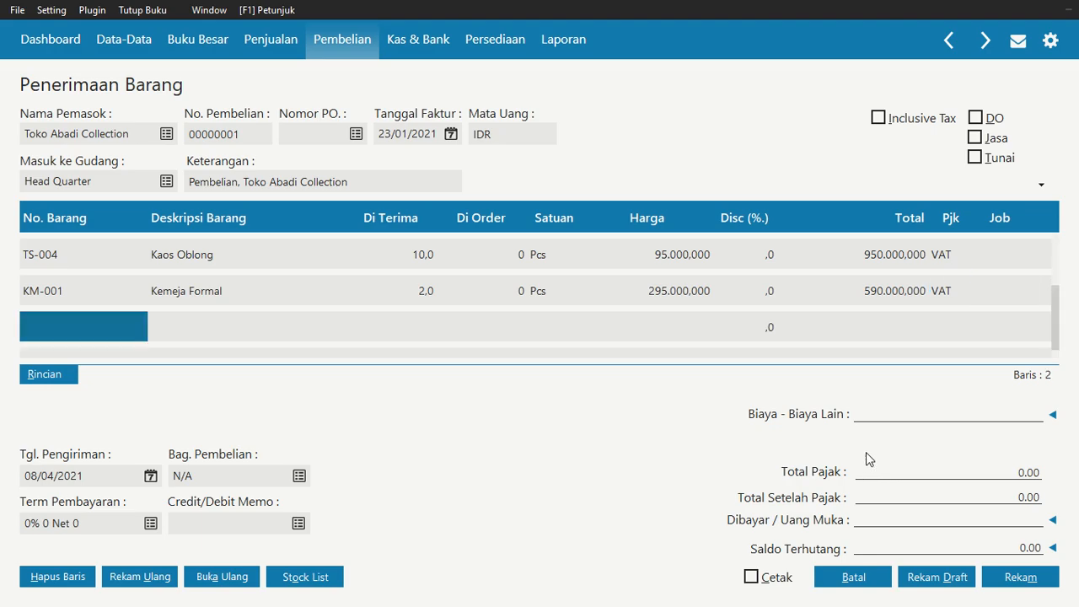
# Add item SP-008 Sepatu Wanita on the third line with quantity 5 and unit price 195.000.000
pyautogui.click(91, 329)
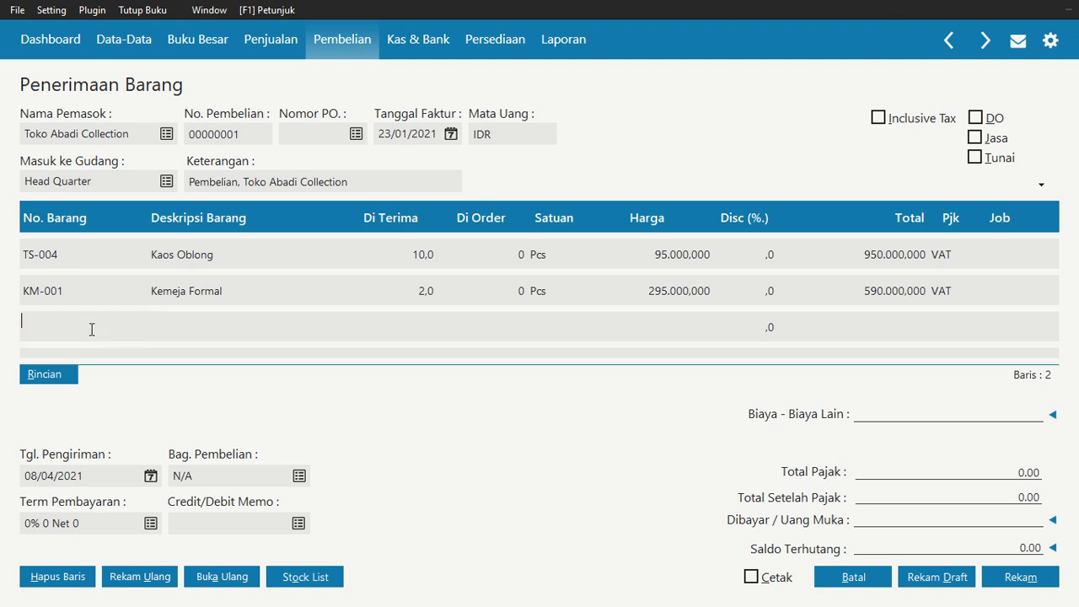
pyautogui.doubleClick(92, 330)
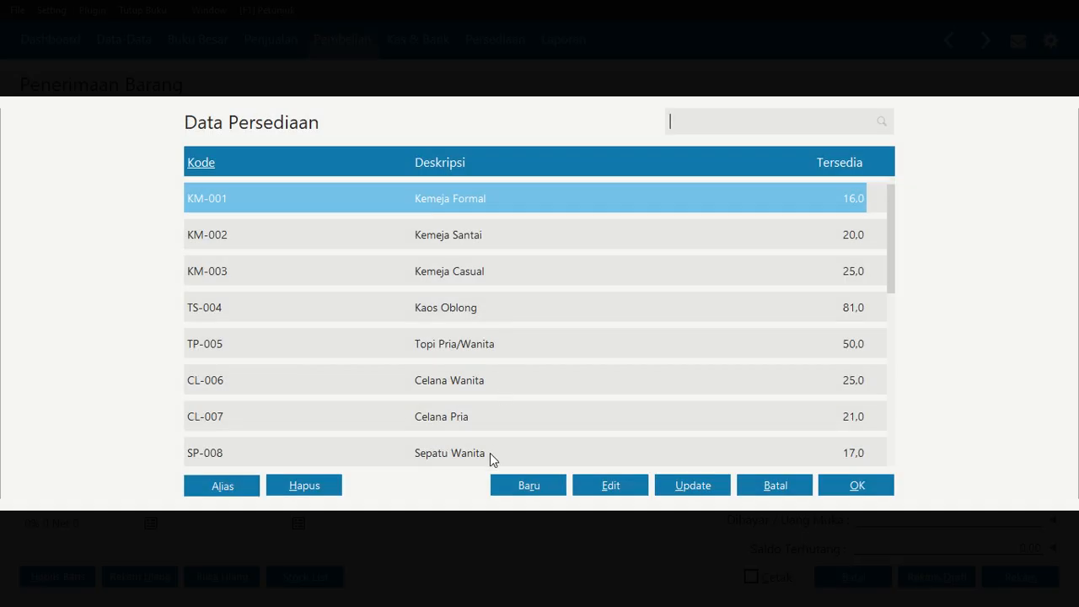
pyautogui.click(490, 452)
pyautogui.click(855, 485)
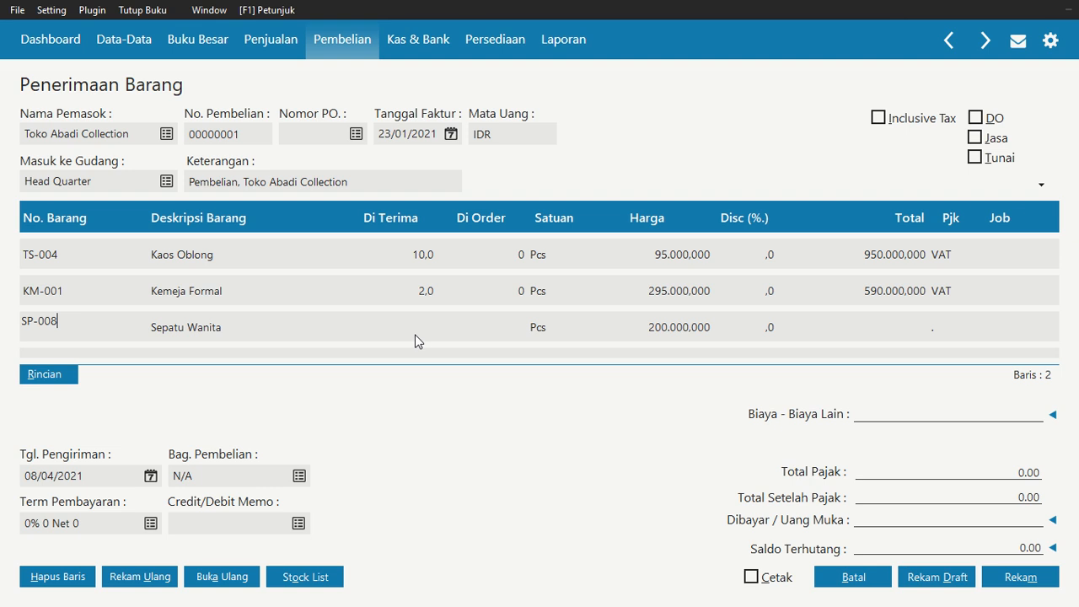
pyautogui.click(414, 335)
pyautogui.write('5')
pyautogui.press('Tab')
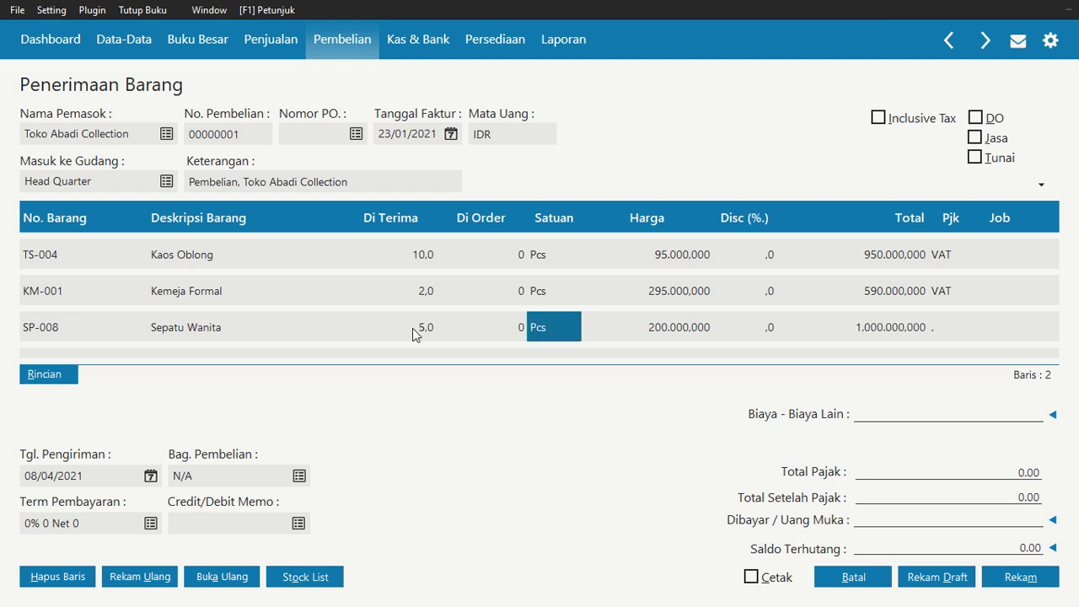
pyautogui.press('Tab')
pyautogui.press('Right')
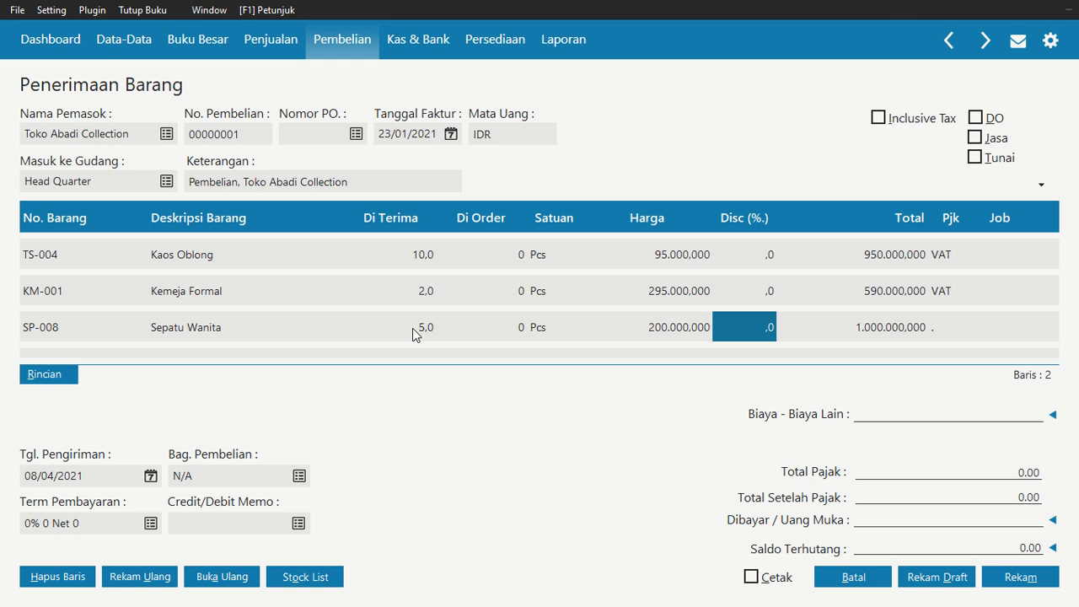
pyautogui.press('Left')
pyautogui.write('195000')
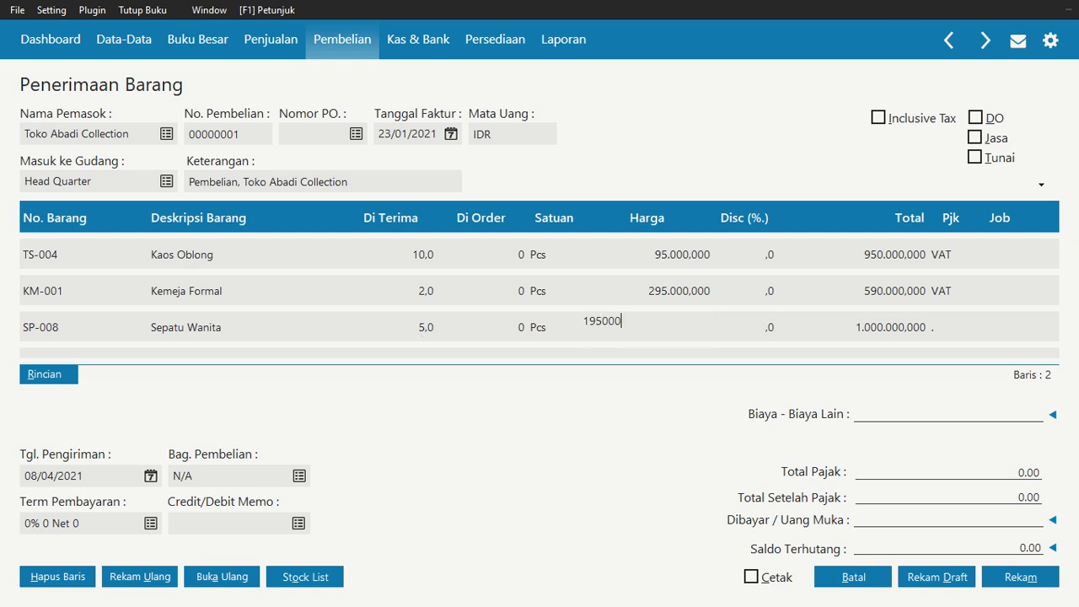
pyautogui.press('Tab')
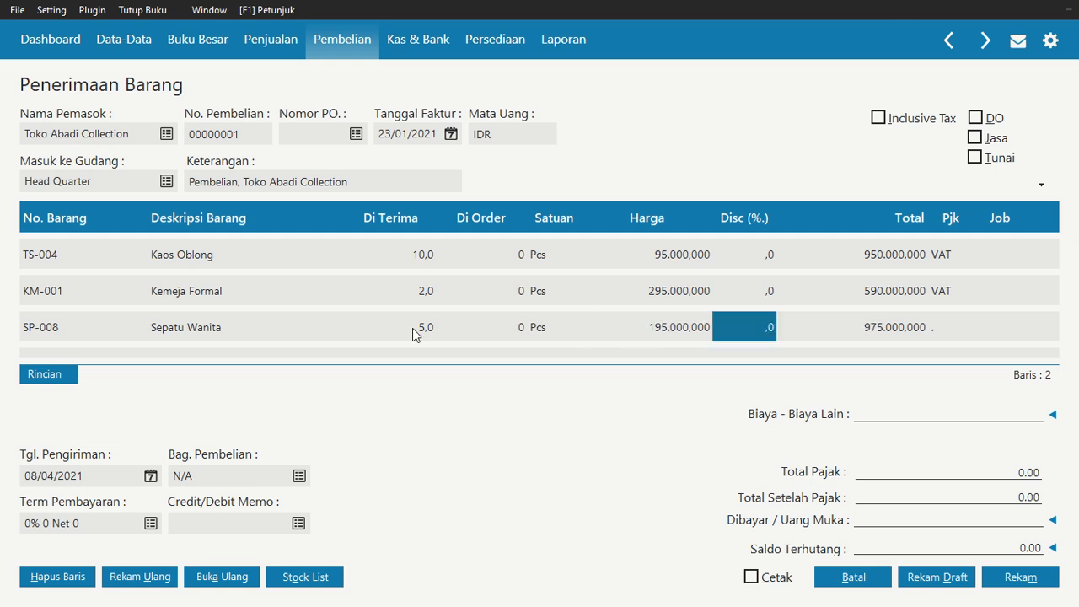
# Assign the VAT tax code to the Sepatu Wanita line
pyautogui.click(953, 327)
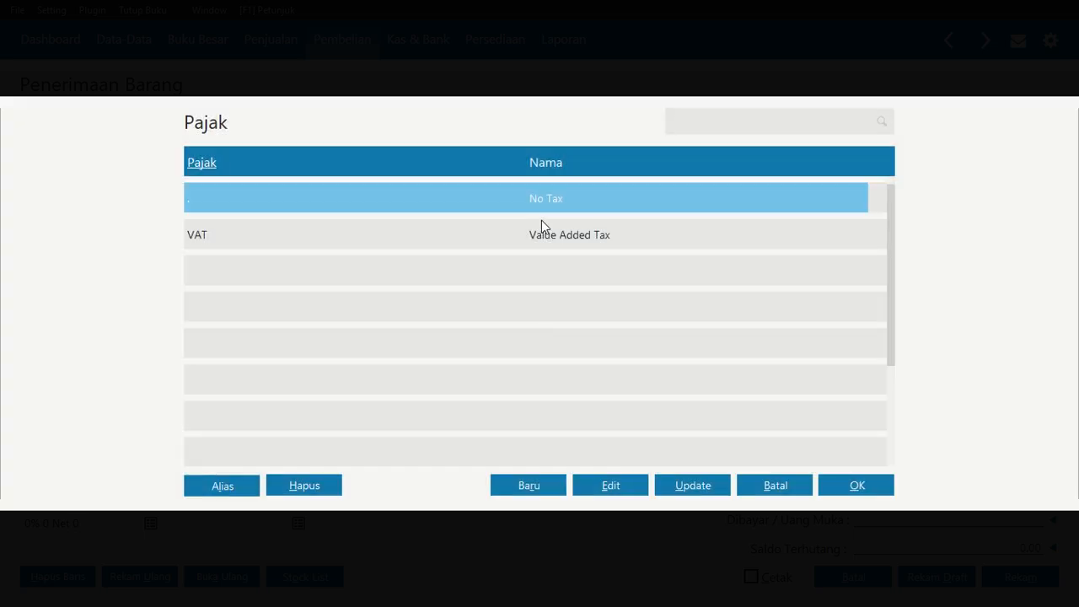
pyautogui.click(541, 229)
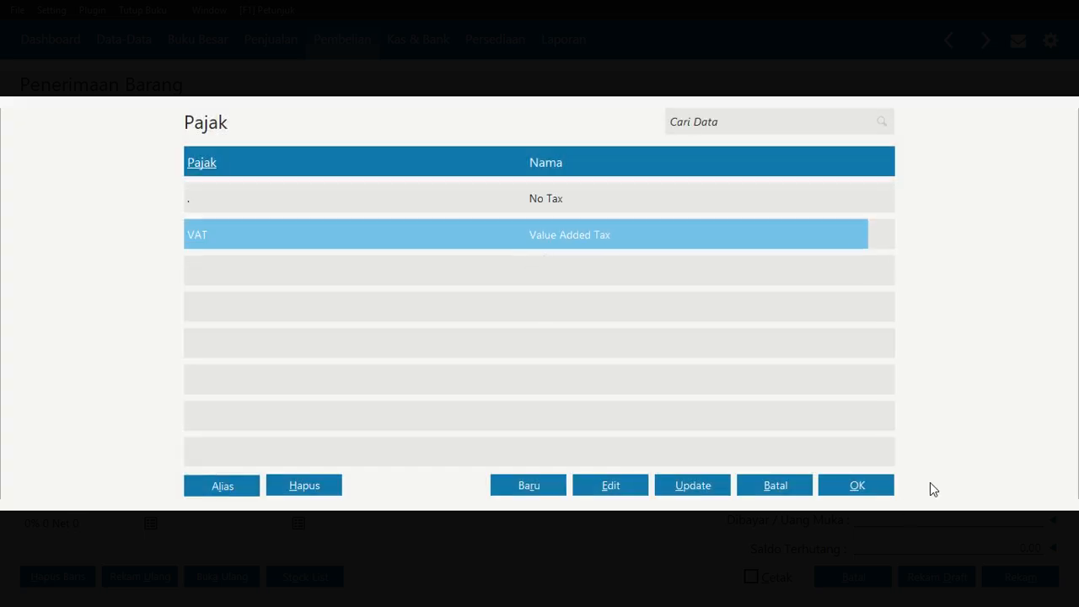
pyautogui.click(857, 487)
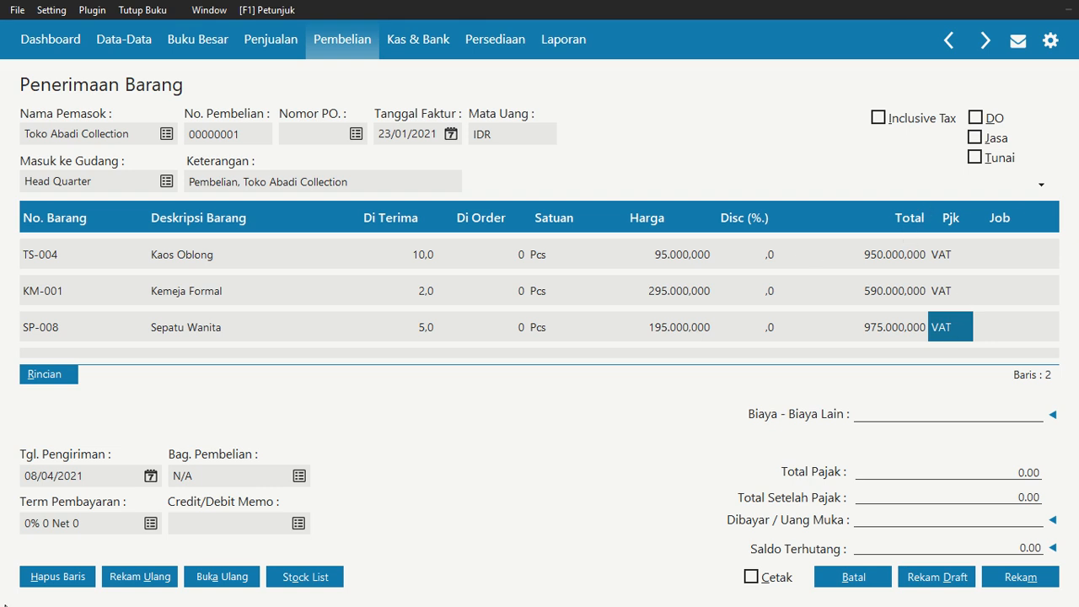
# Set the goods receipt's delivery date to 23/01/2021
pyautogui.click(151, 477)
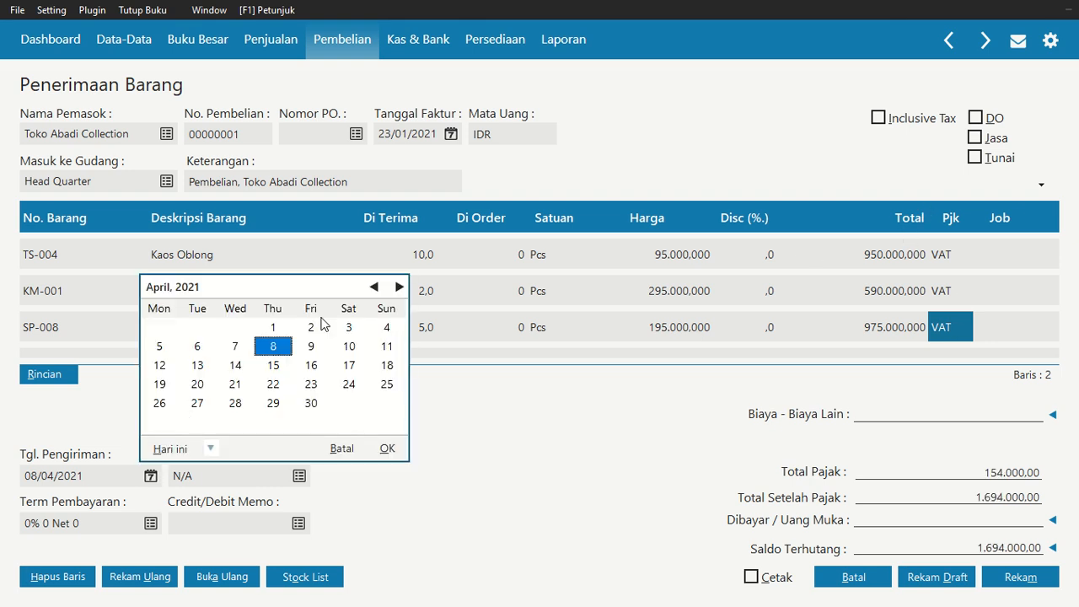
pyautogui.click(374, 287)
pyautogui.click(374, 286)
pyautogui.click(374, 287)
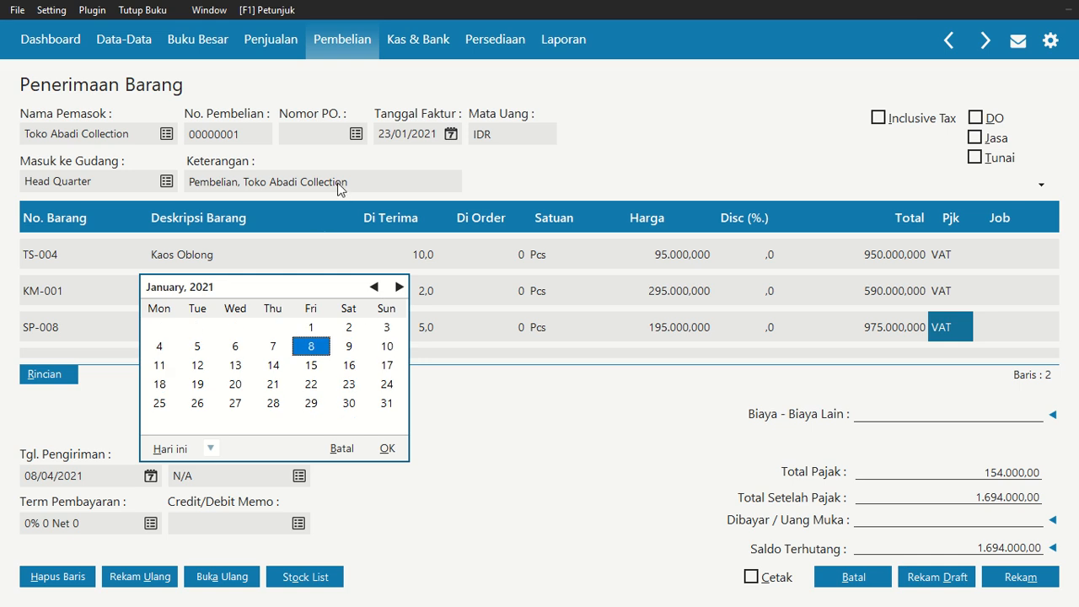
pyautogui.click(349, 386)
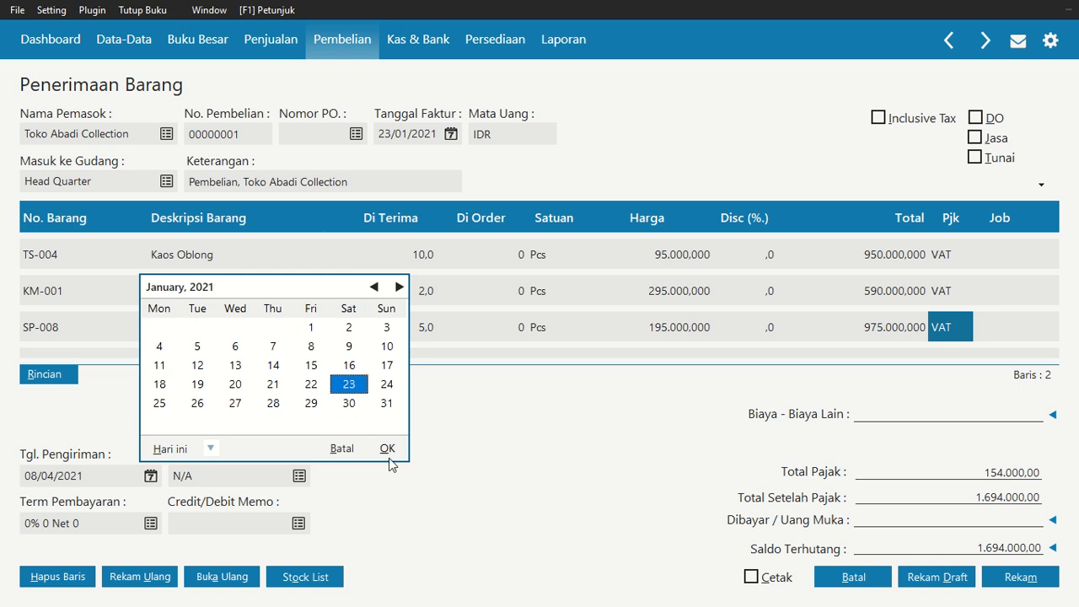
pyautogui.click(388, 457)
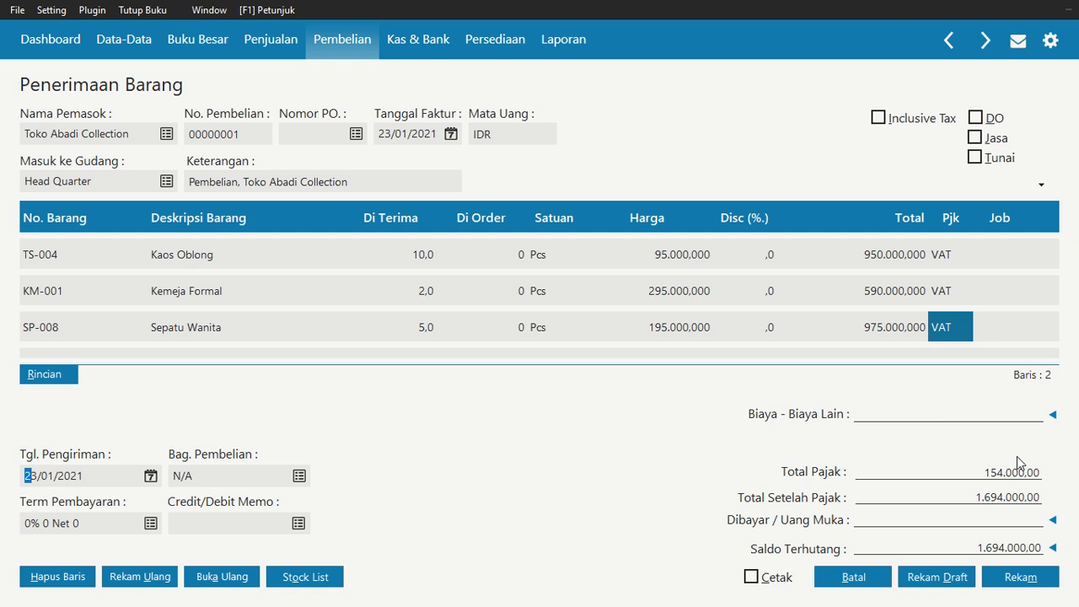
# Apply down payment PA000001 to the goods receipt
pyautogui.click(1052, 520)
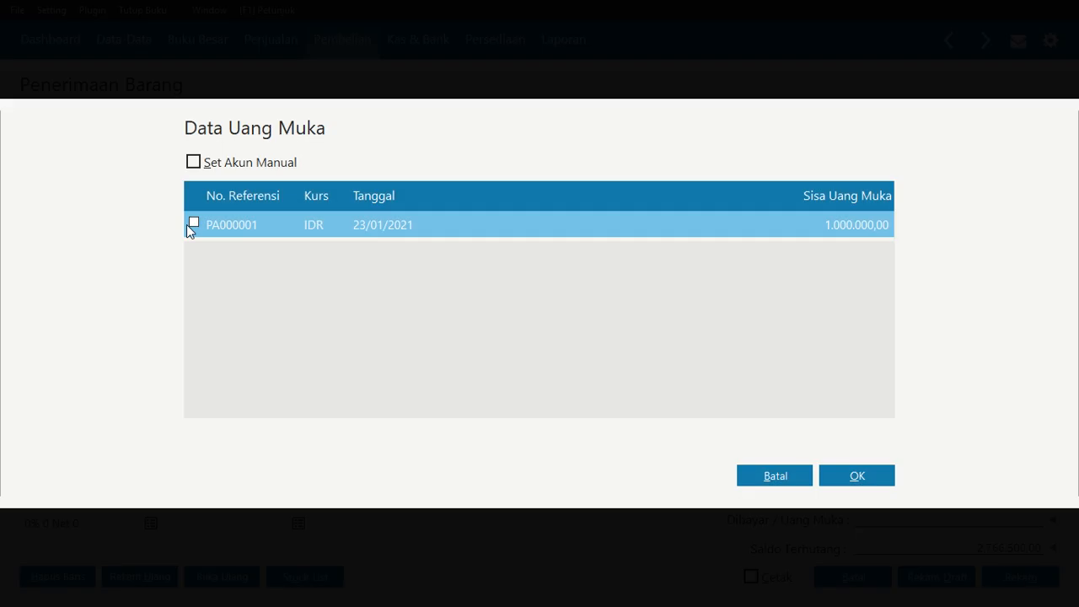
pyautogui.click(193, 224)
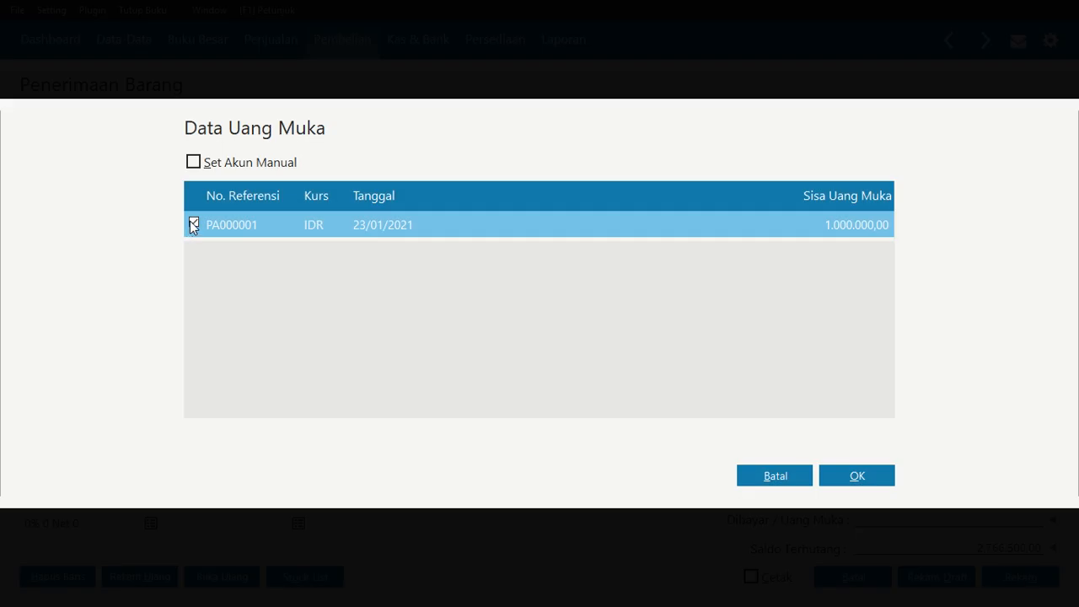
pyautogui.click(853, 477)
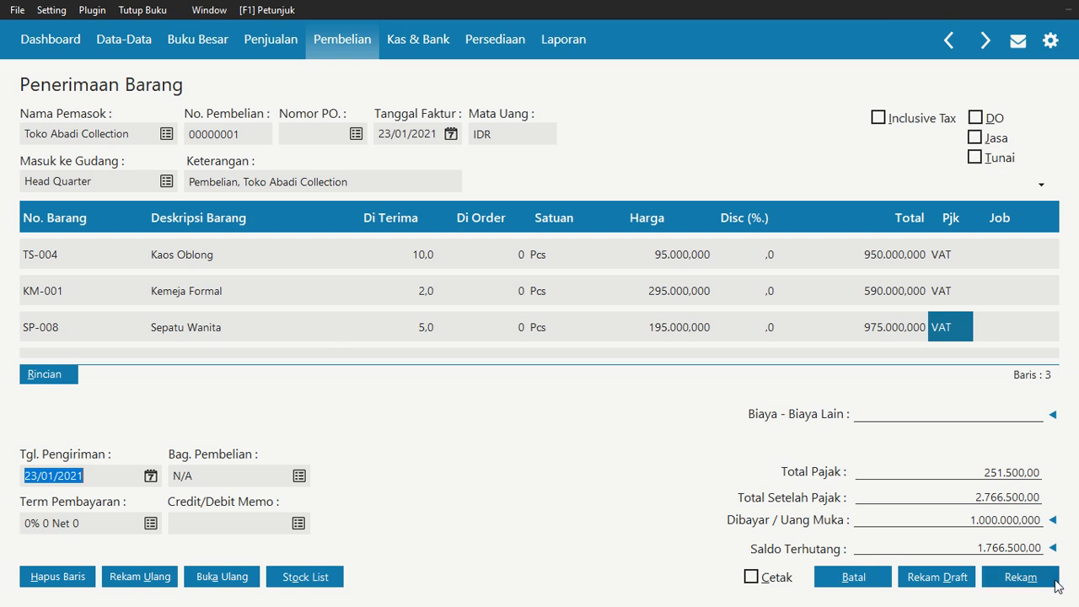
# Save the goods receipt and close the goods receipt window
pyautogui.click(1021, 579)
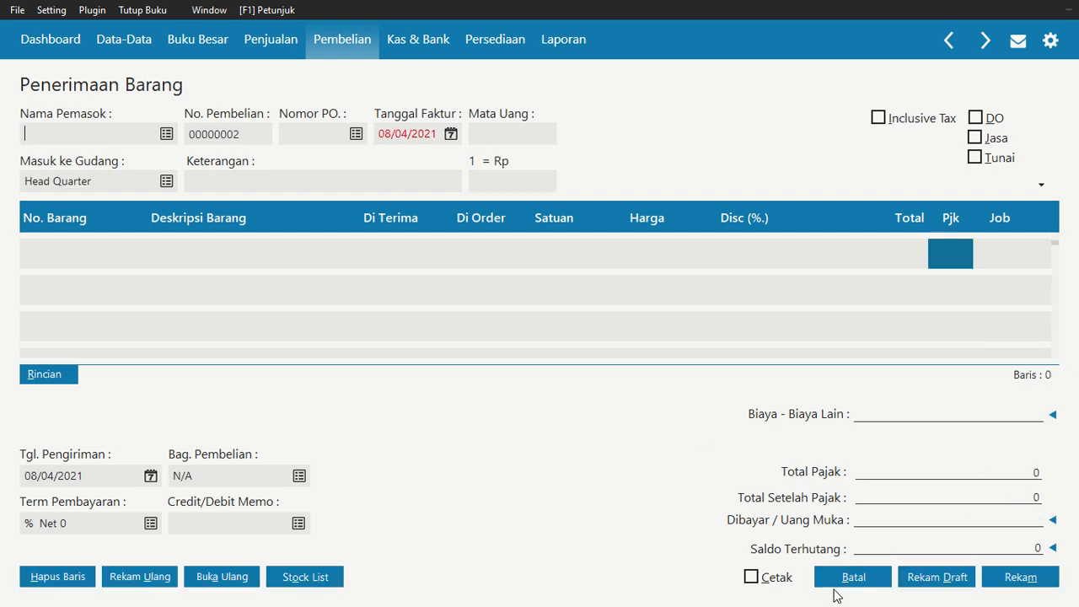
pyautogui.click(853, 579)
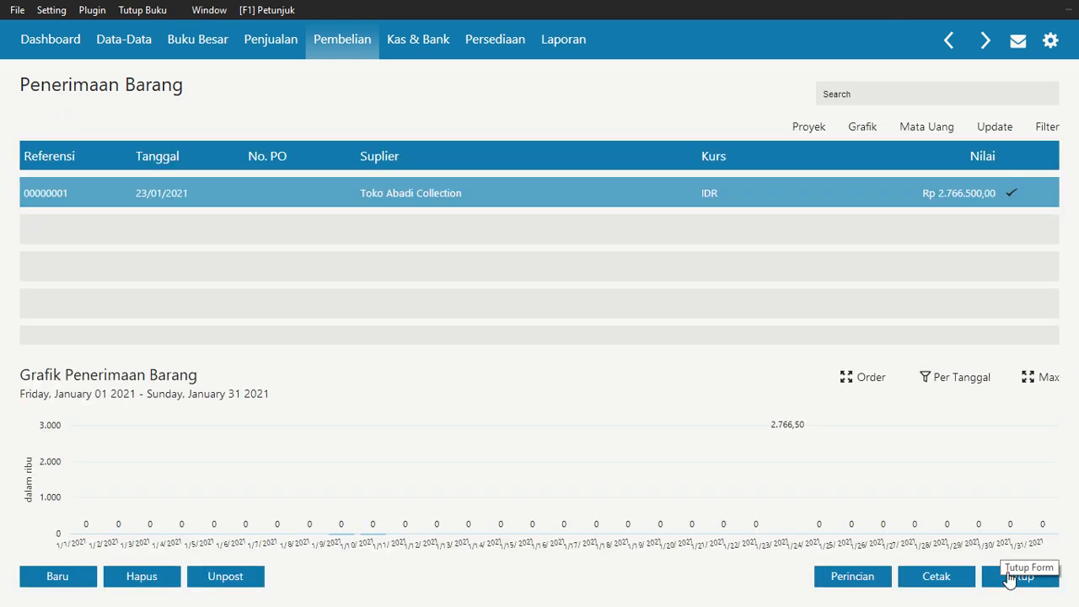
pyautogui.click(1007, 578)
pyautogui.moveTo(774, 500)
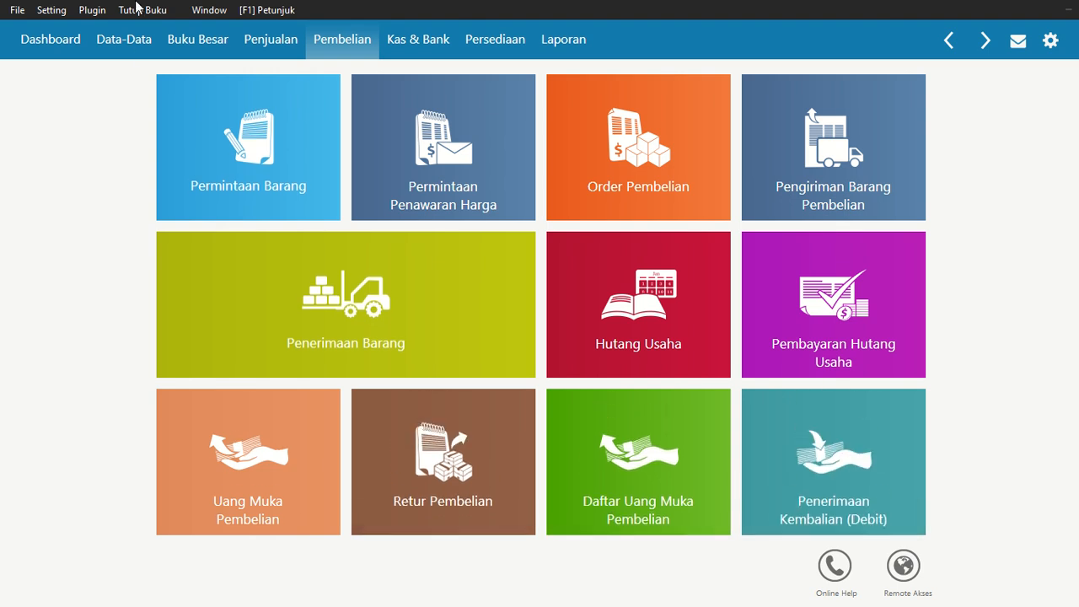
# Start a new sales invoice for customer Bam Bam Style
pyautogui.click(276, 54)
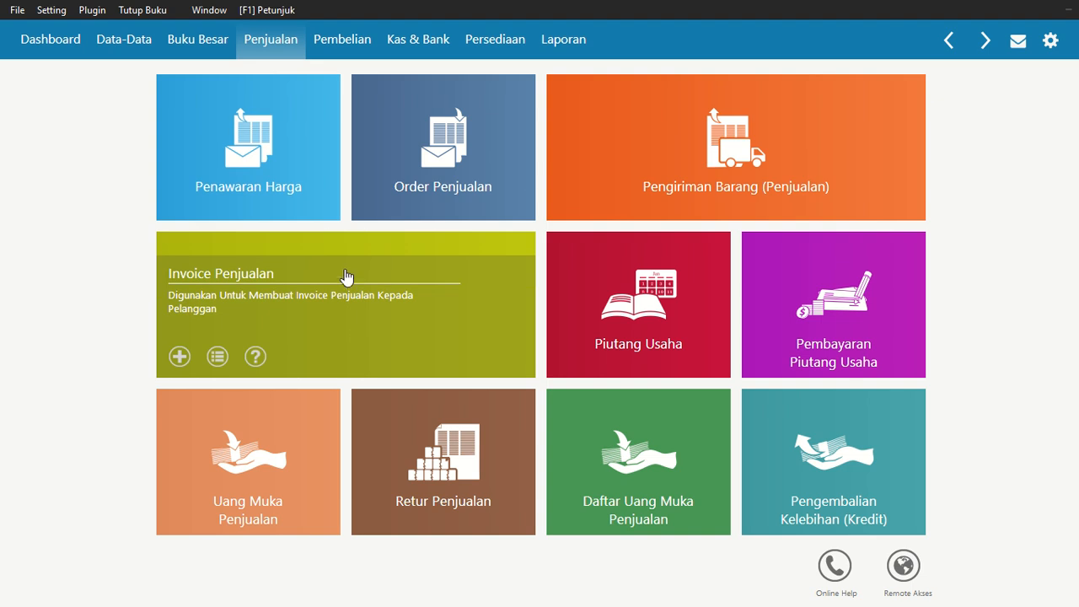
pyautogui.click(345, 270)
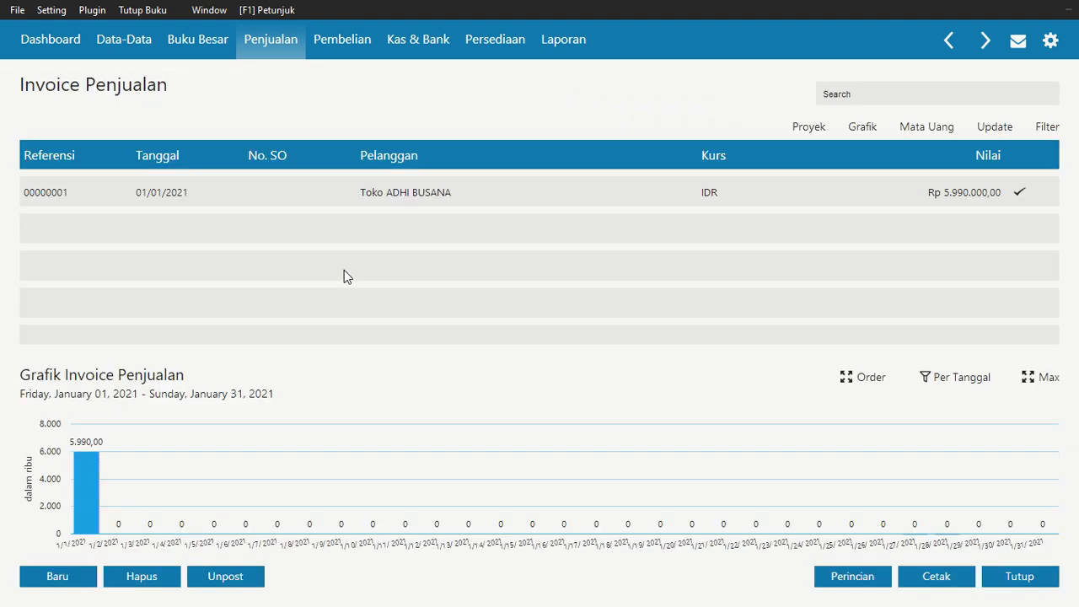
pyautogui.click(67, 576)
pyautogui.moveTo(430, 37)
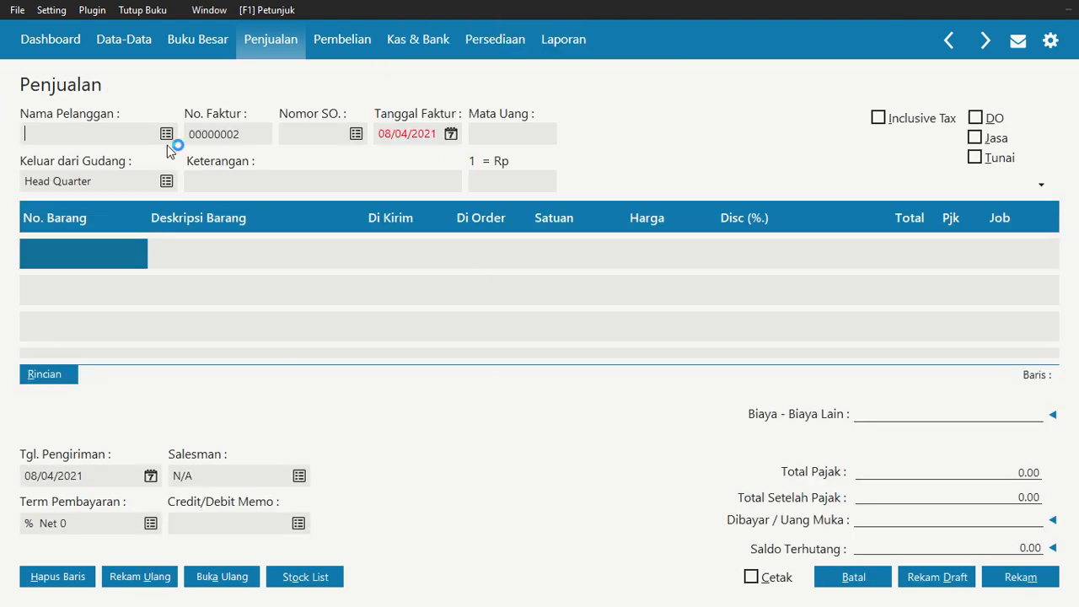
pyautogui.click(166, 135)
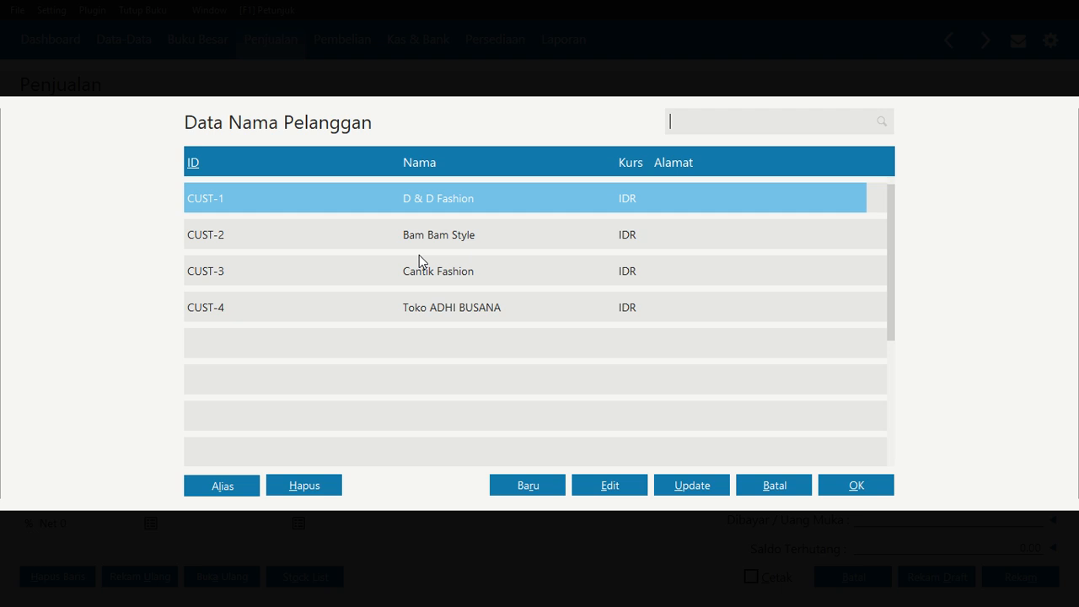
pyautogui.click(579, 235)
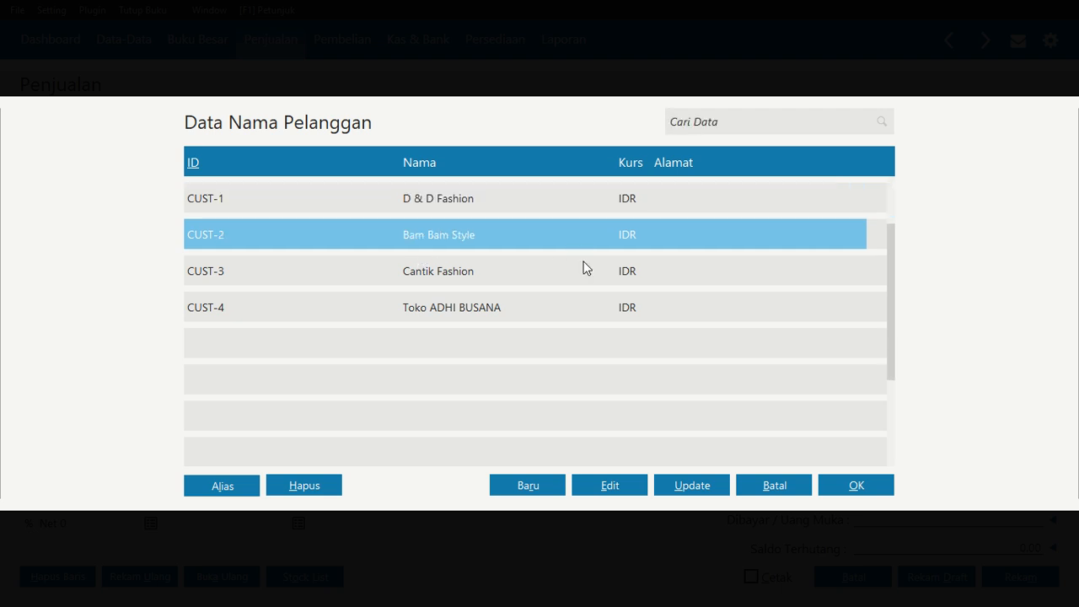
pyautogui.click(873, 493)
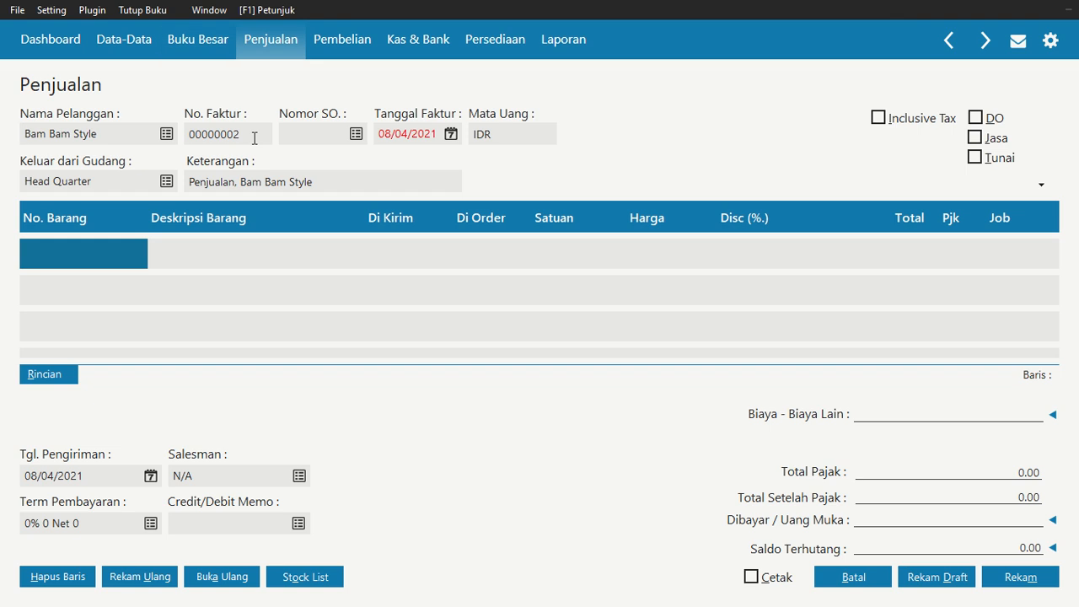
# Set the invoice date to 25/01/2021 and mark the sale as cash (Tunai)
pyautogui.click(451, 134)
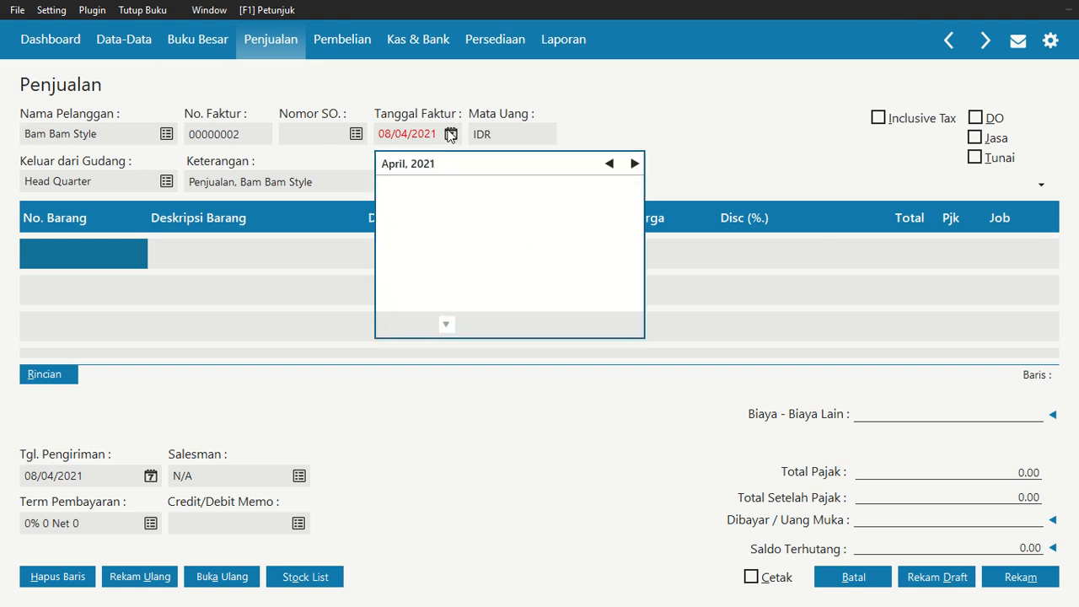
pyautogui.click(611, 164)
pyautogui.click(611, 163)
pyautogui.click(610, 164)
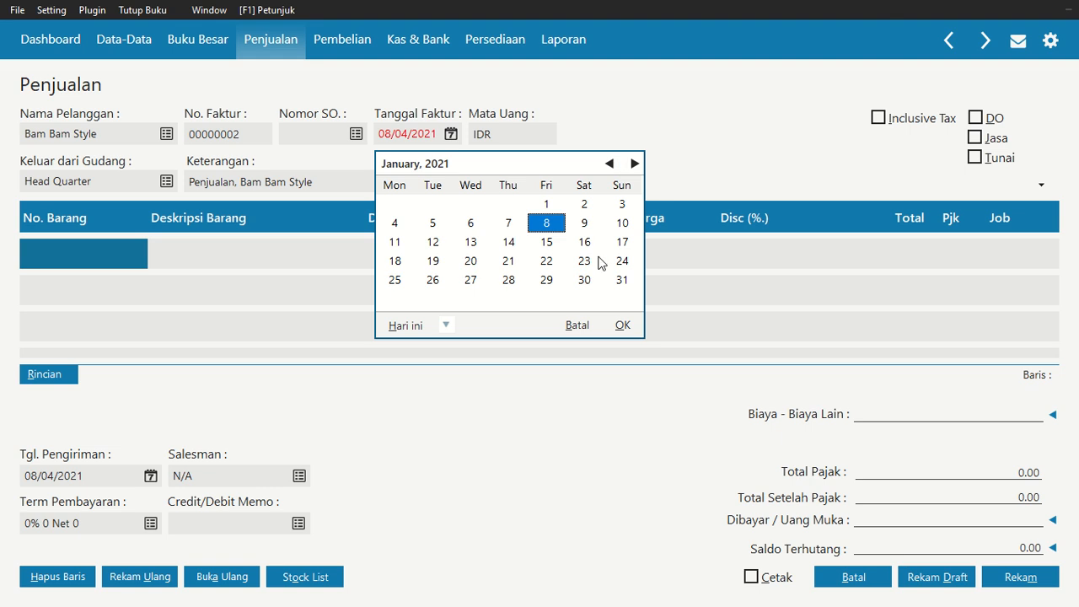
pyautogui.click(396, 280)
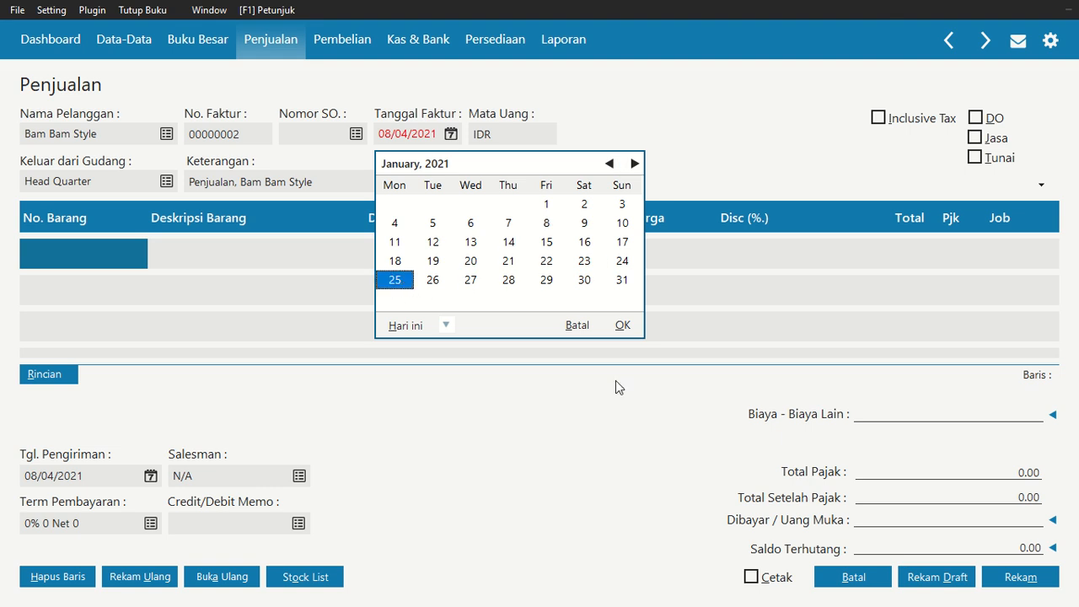
pyautogui.click(621, 327)
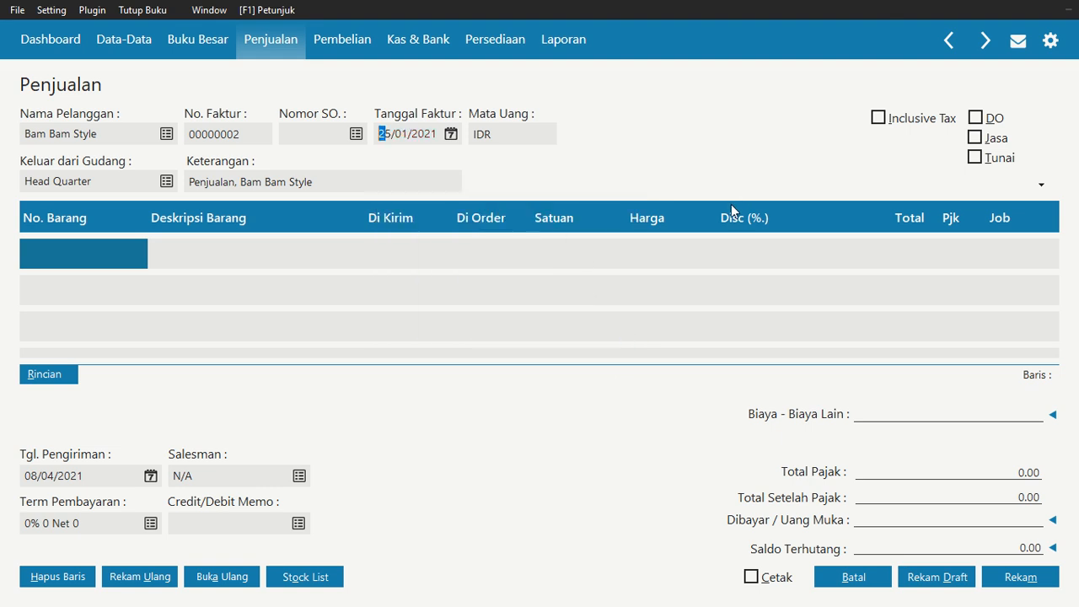
pyautogui.click(975, 158)
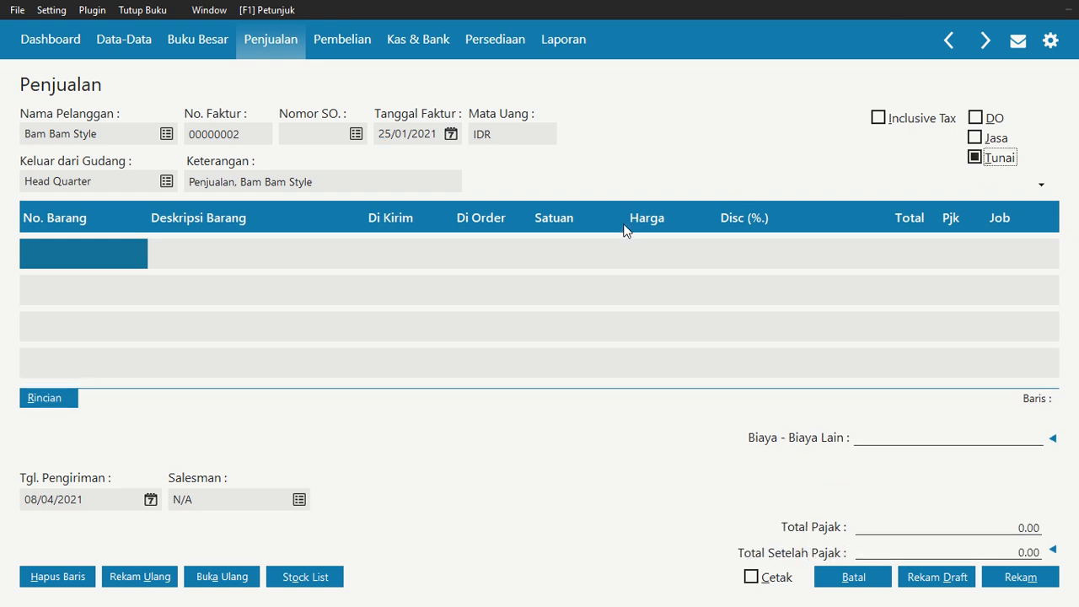
# Add item KM-003 Kemeja Casual on the first line with quantity 7 and unit price 250.000.000
pyautogui.doubleClick(108, 253)
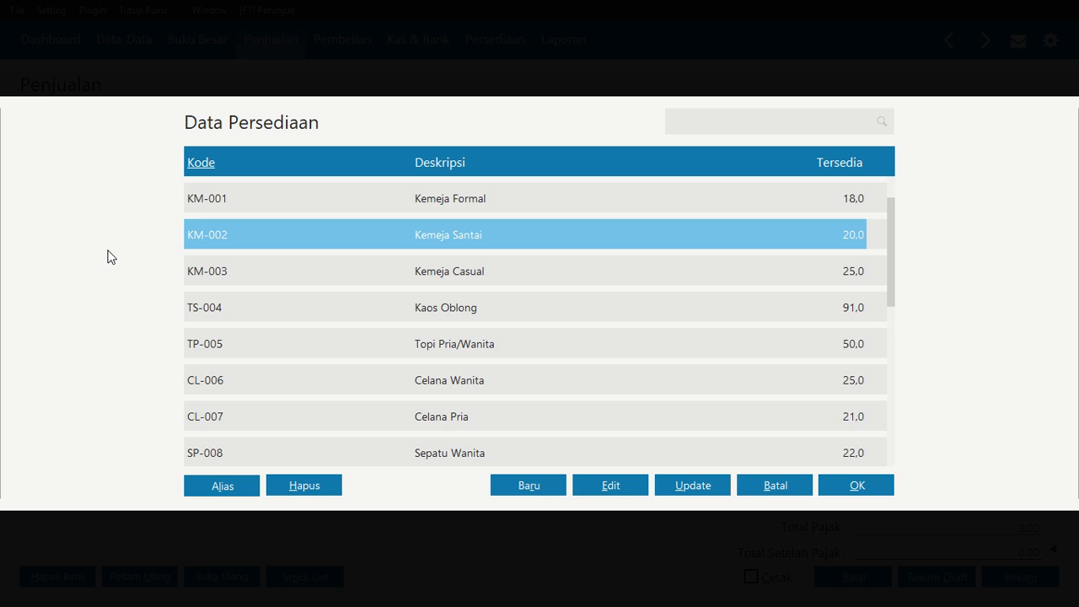
pyautogui.click(409, 280)
pyautogui.click(849, 484)
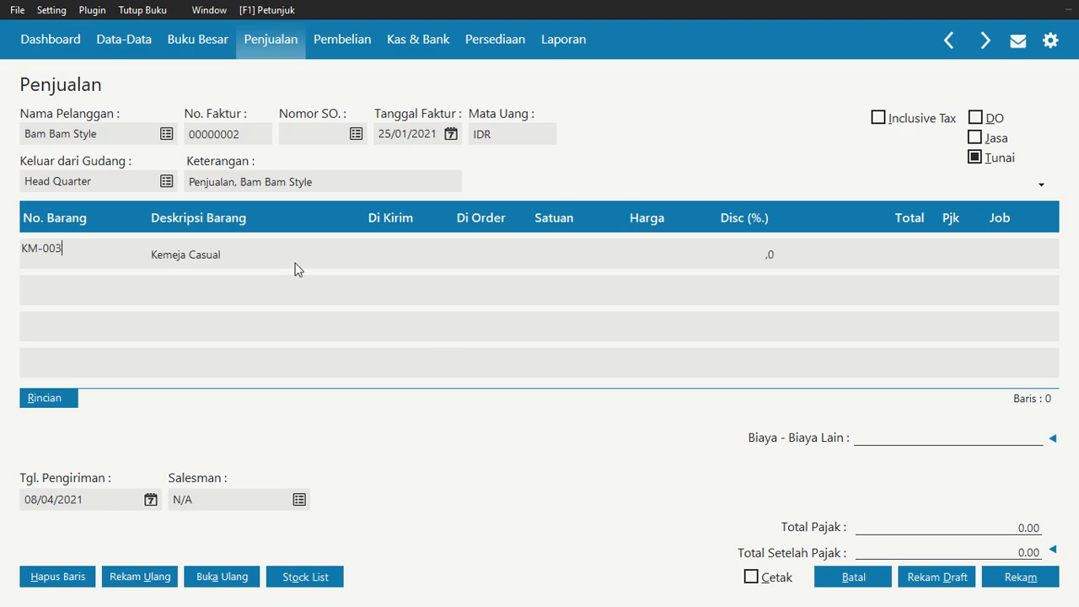
pyautogui.click(383, 257)
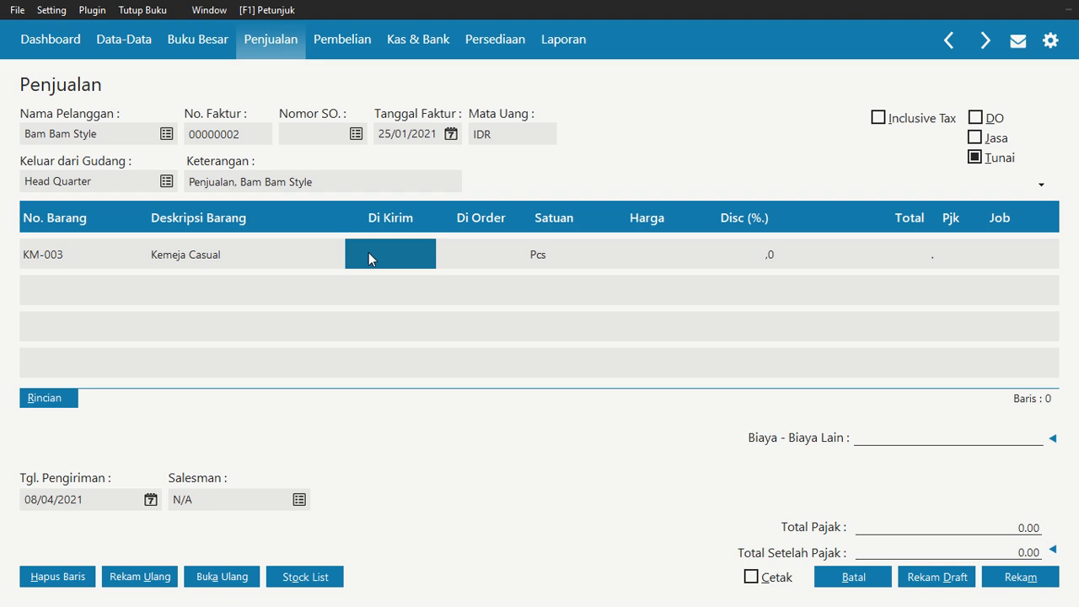
pyautogui.write('7')
pyautogui.press('Return')
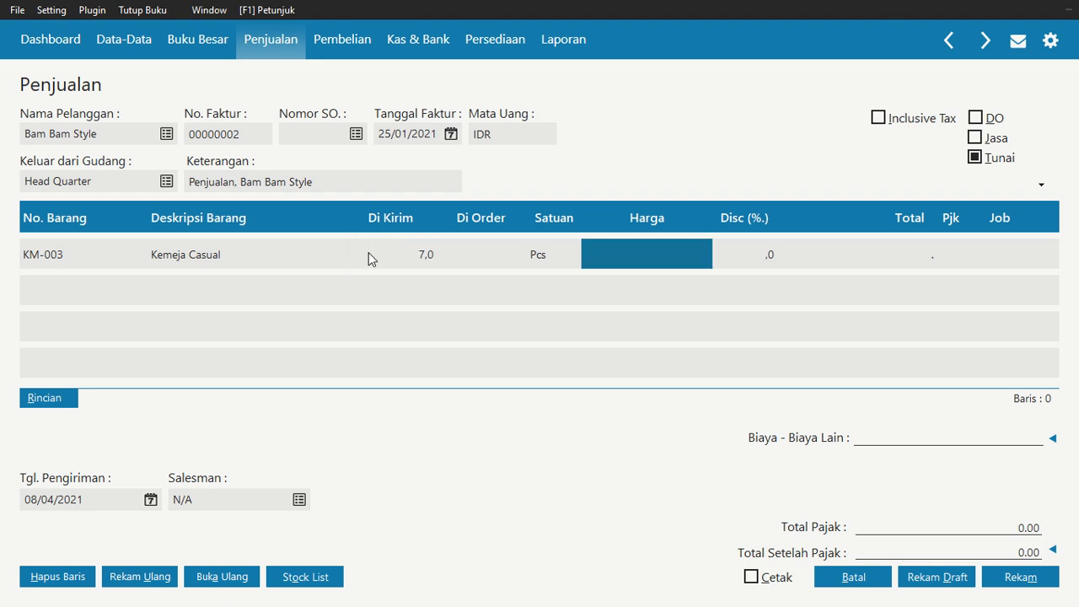
pyautogui.write('250000')
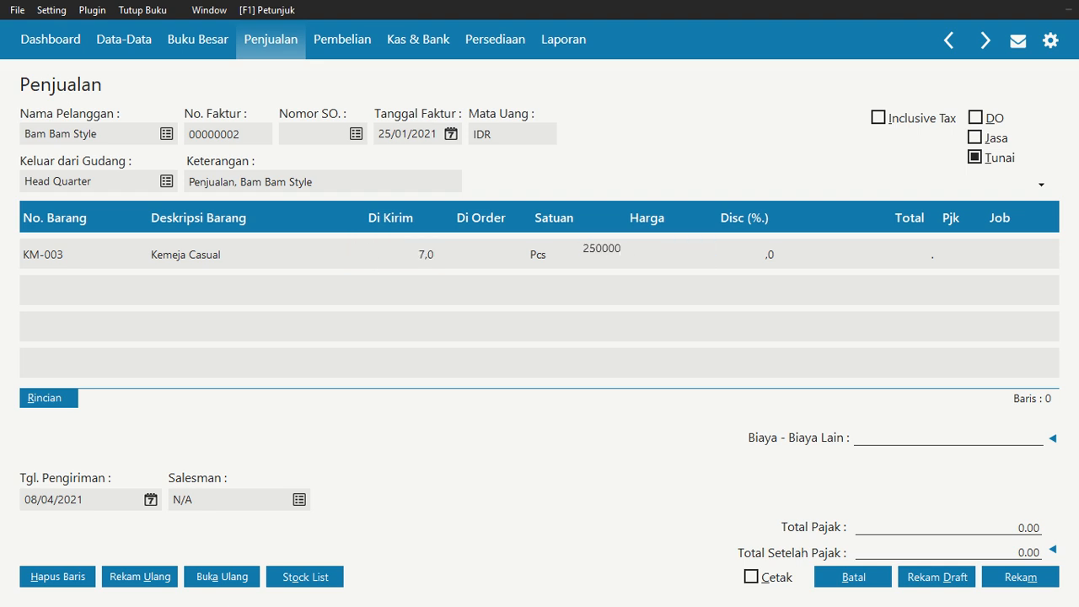
pyautogui.press('Return')
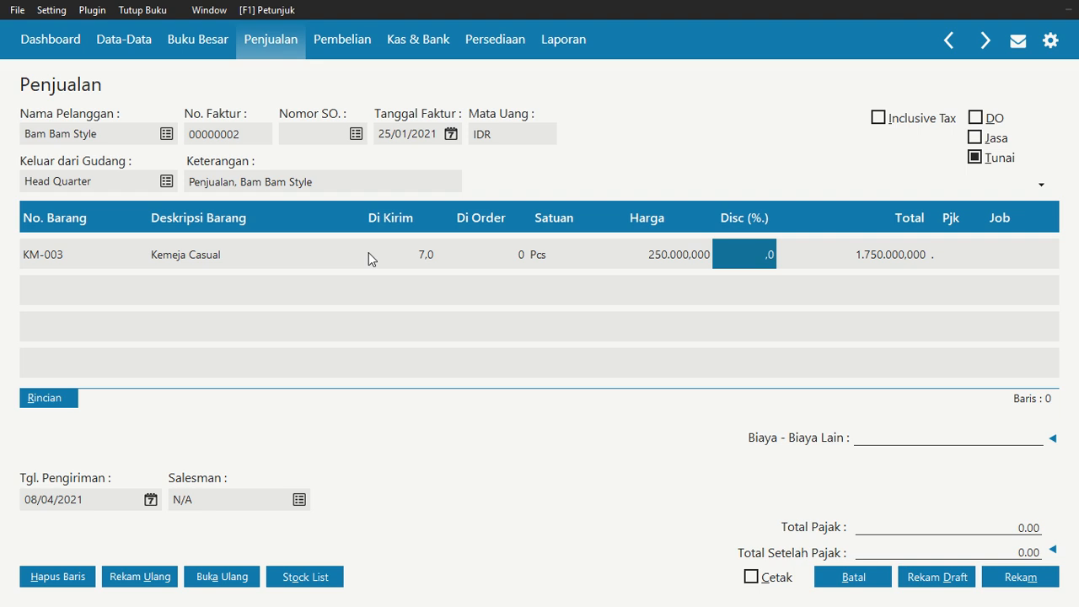
# Set a 10% discount on the Kemeja Casual line
pyautogui.press('Return')
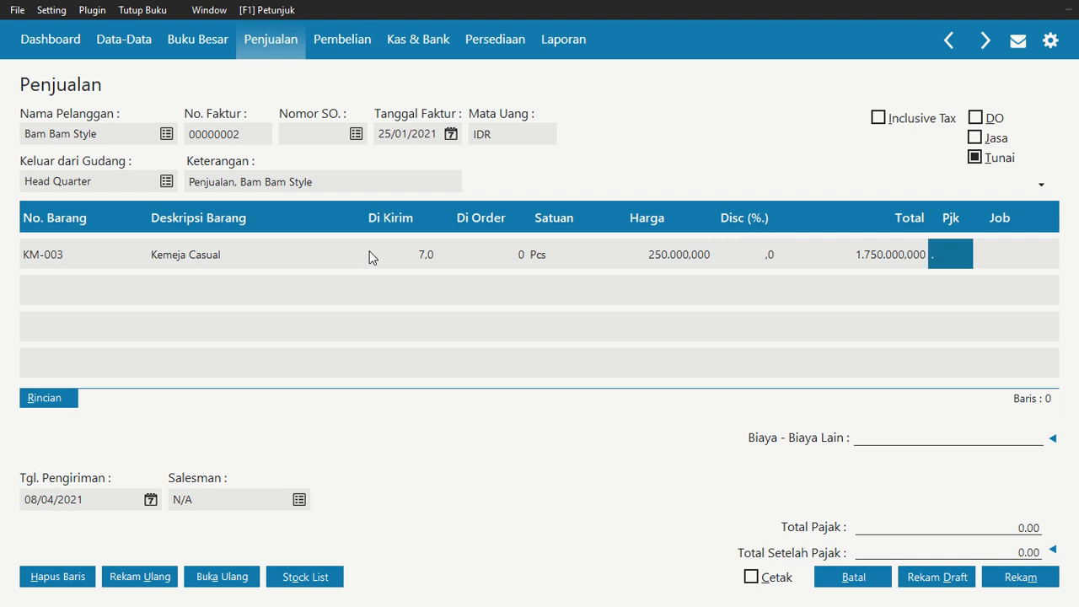
pyautogui.click(750, 254)
pyautogui.click(749, 250)
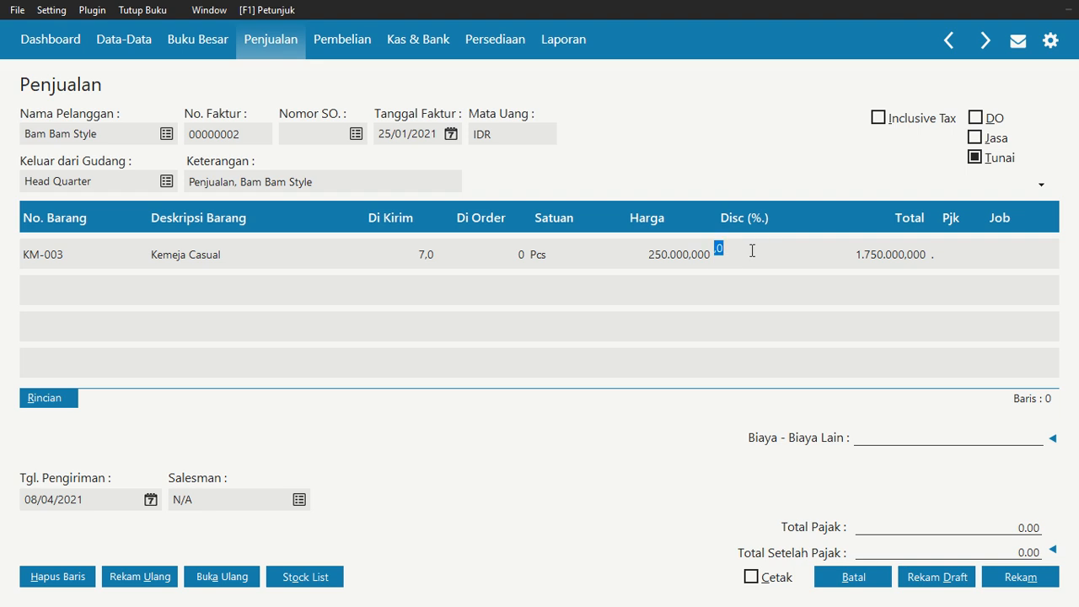
pyautogui.write('10')
pyautogui.press('Return')
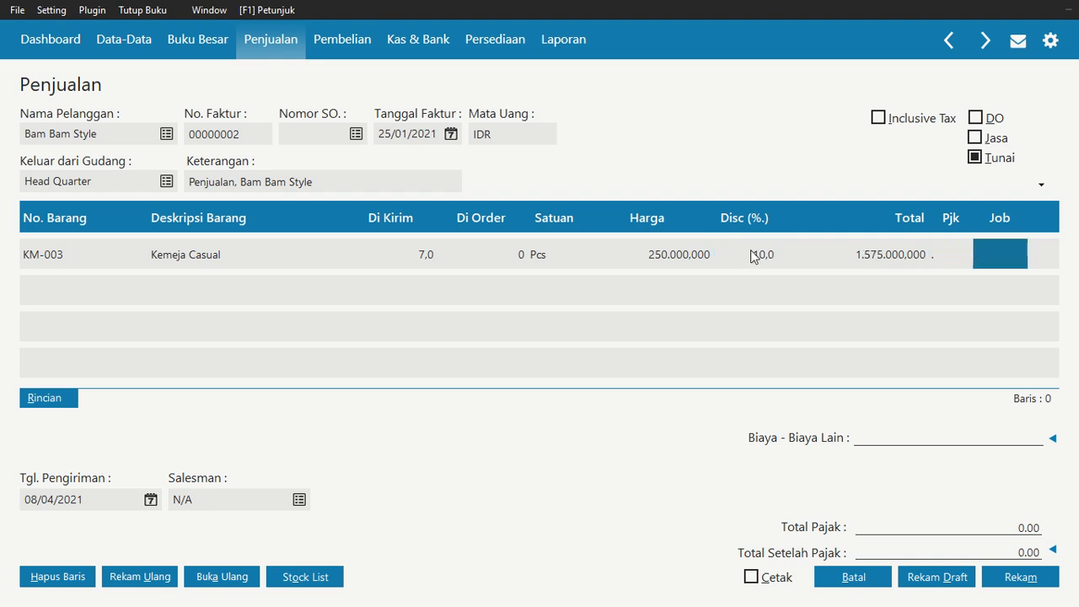
# Assign the VAT tax code to the Kemeja Casual line
pyautogui.click(953, 249)
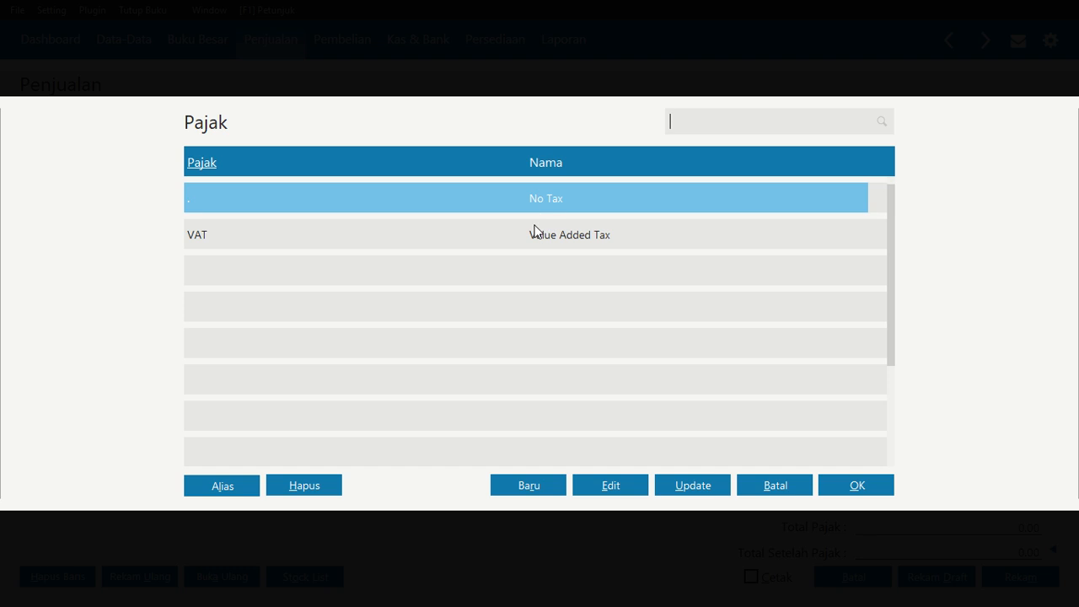
pyautogui.click(534, 230)
pyautogui.click(862, 485)
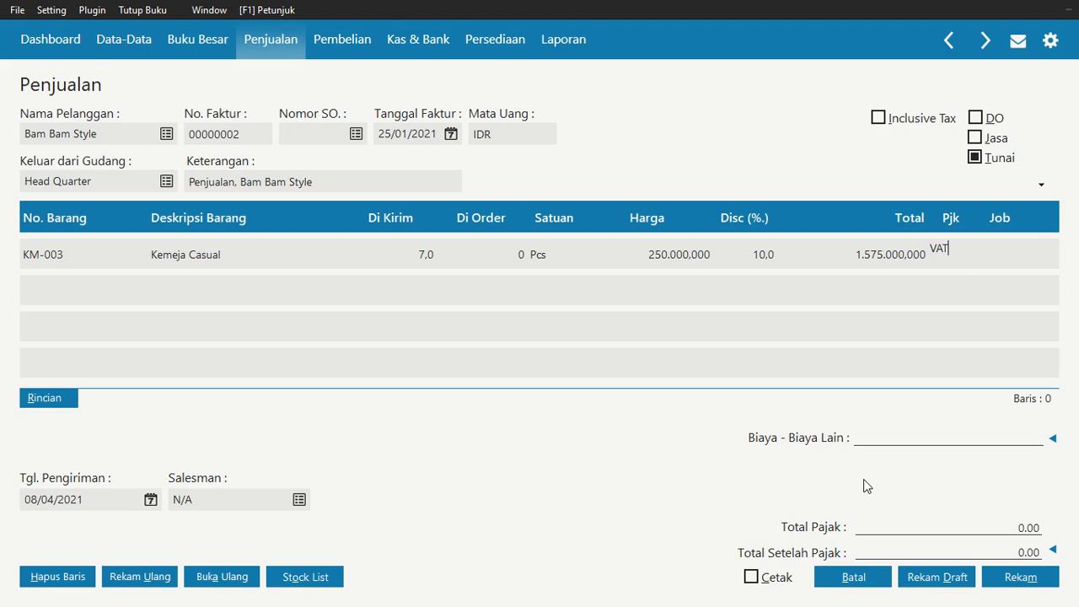
pyautogui.press('Return')
pyautogui.press('Return')
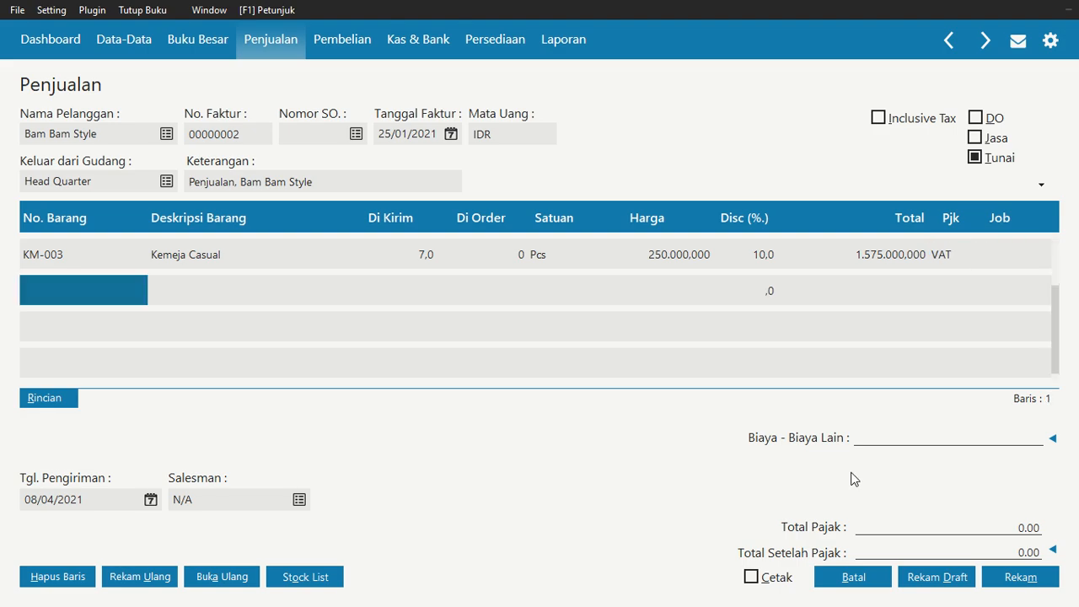
# Add item TP-005 Topi Pria/Wanita on the second line with quantity 8 and unit price 120.000.000
pyautogui.click(105, 291)
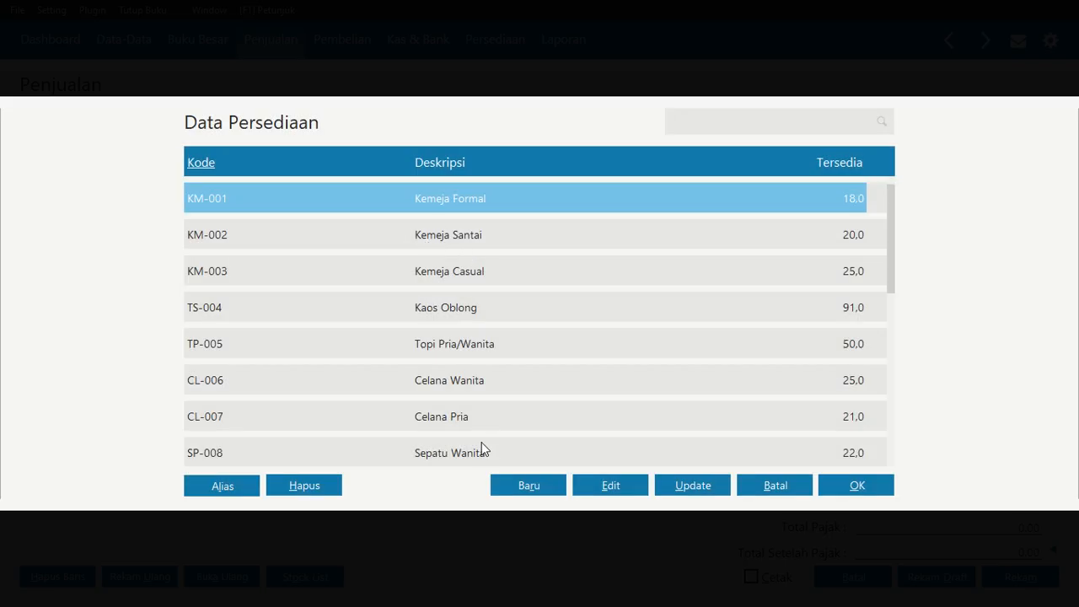
pyautogui.click(464, 357)
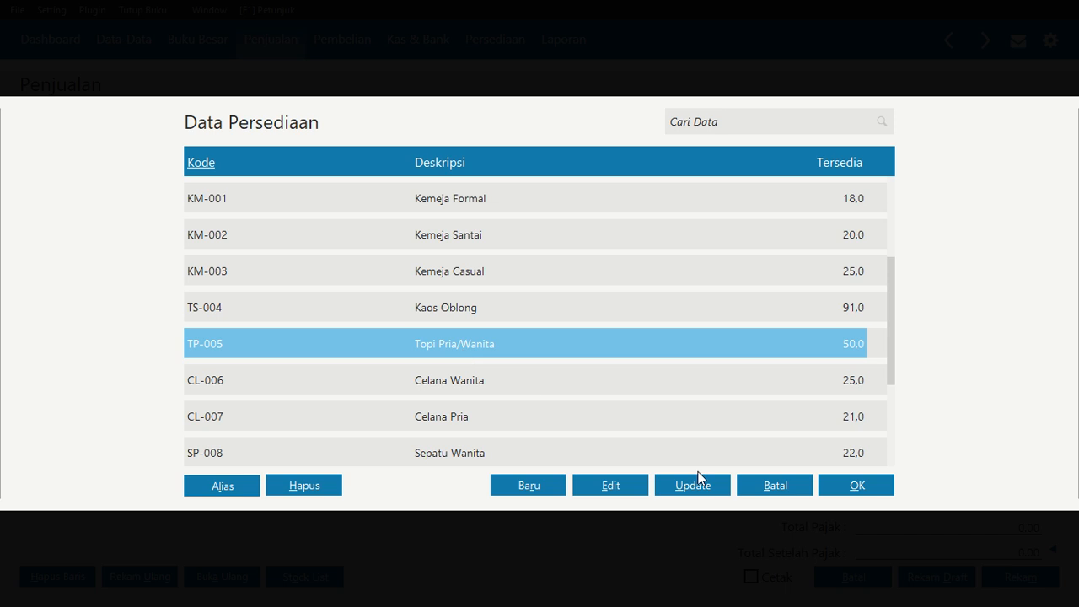
pyautogui.click(855, 487)
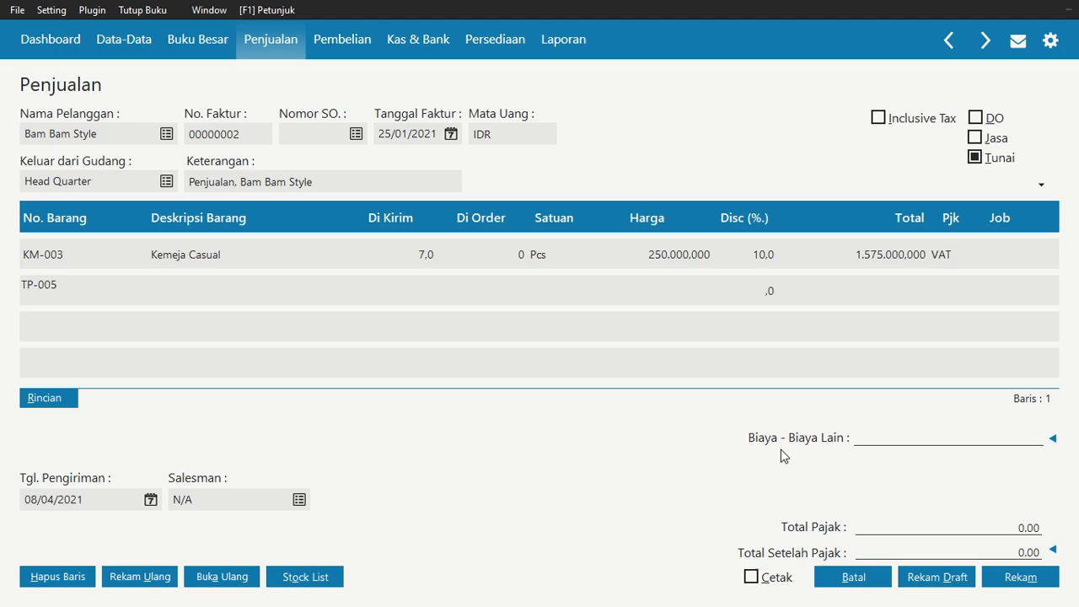
pyautogui.click(417, 291)
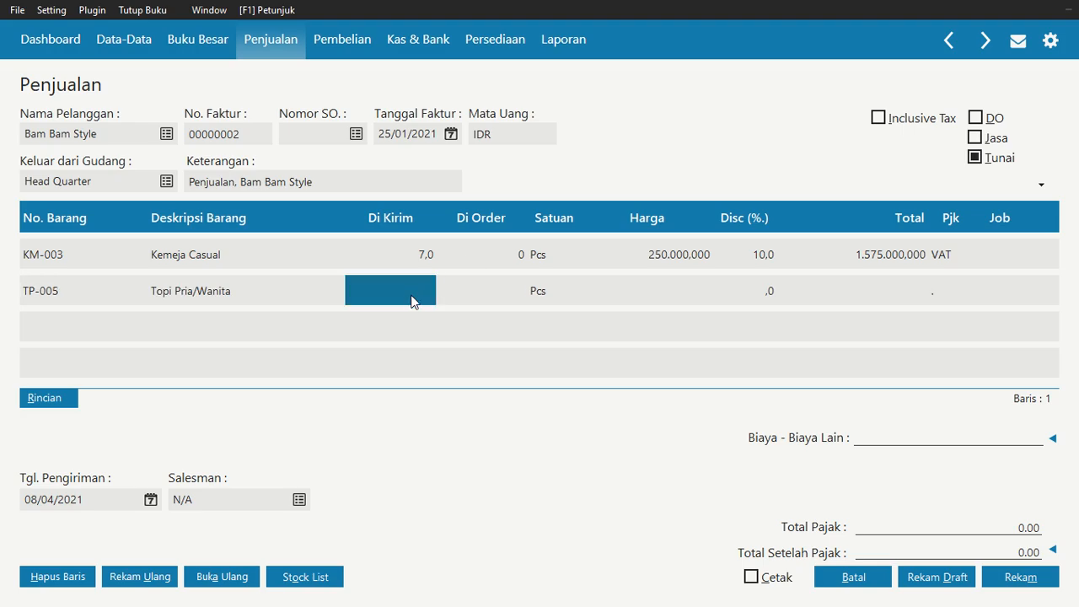
pyautogui.write('8')
pyautogui.press('Return')
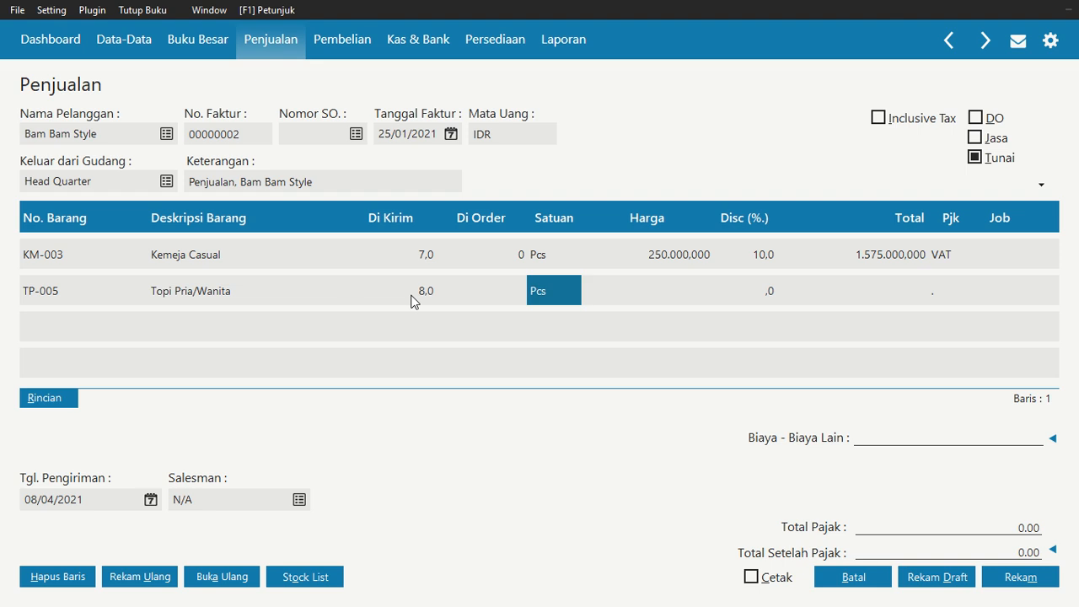
pyautogui.press('Return')
pyautogui.write('12')
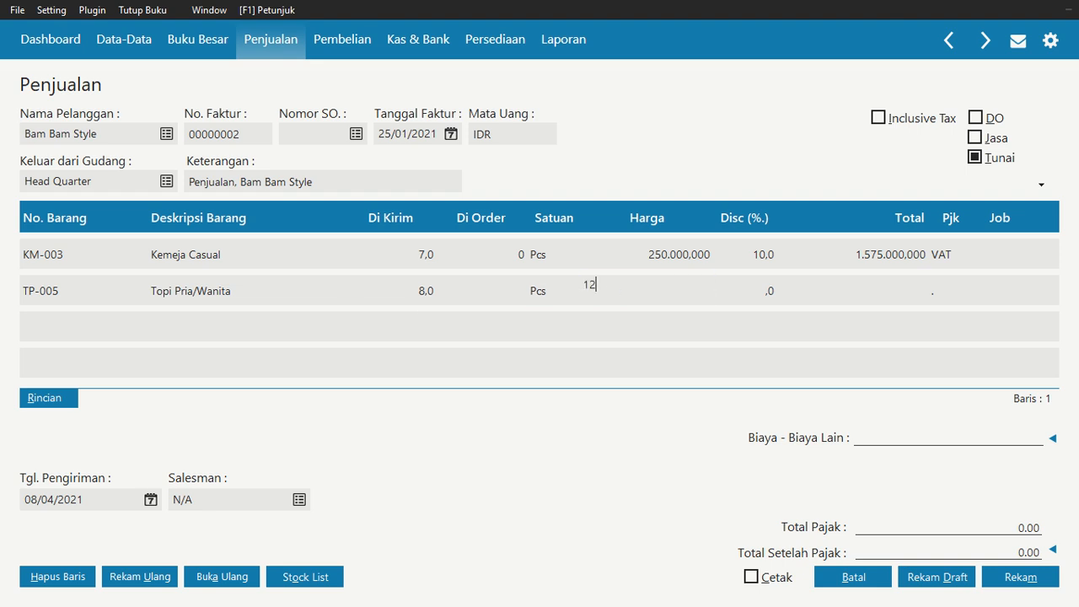
pyautogui.write('0.000,000')
pyautogui.press('Return')
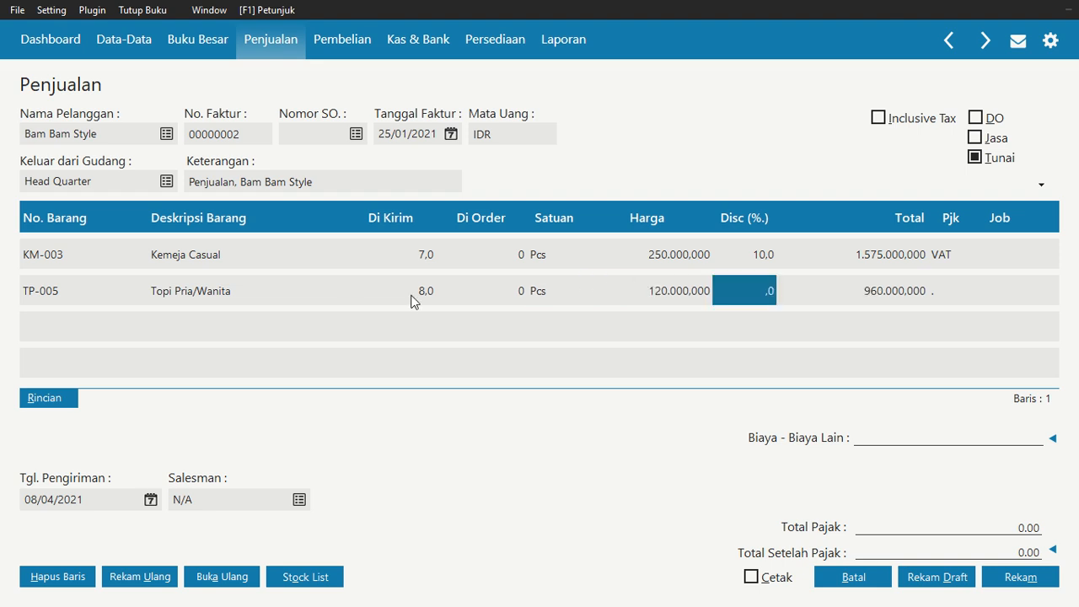
# Assign the VAT tax code to the Topi Pria/Wanita line
pyautogui.click(944, 286)
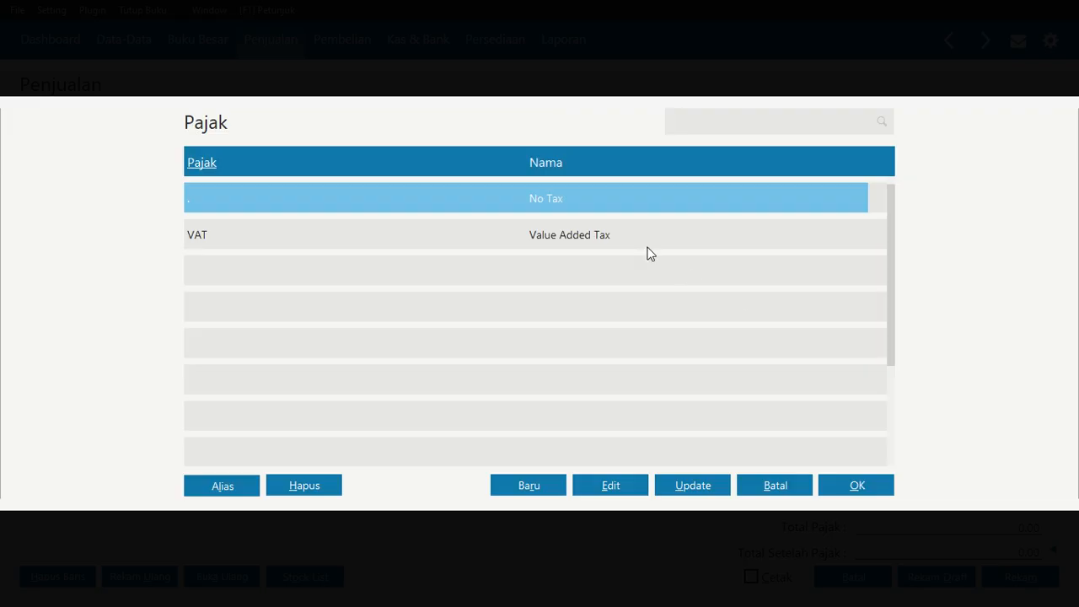
pyautogui.click(647, 245)
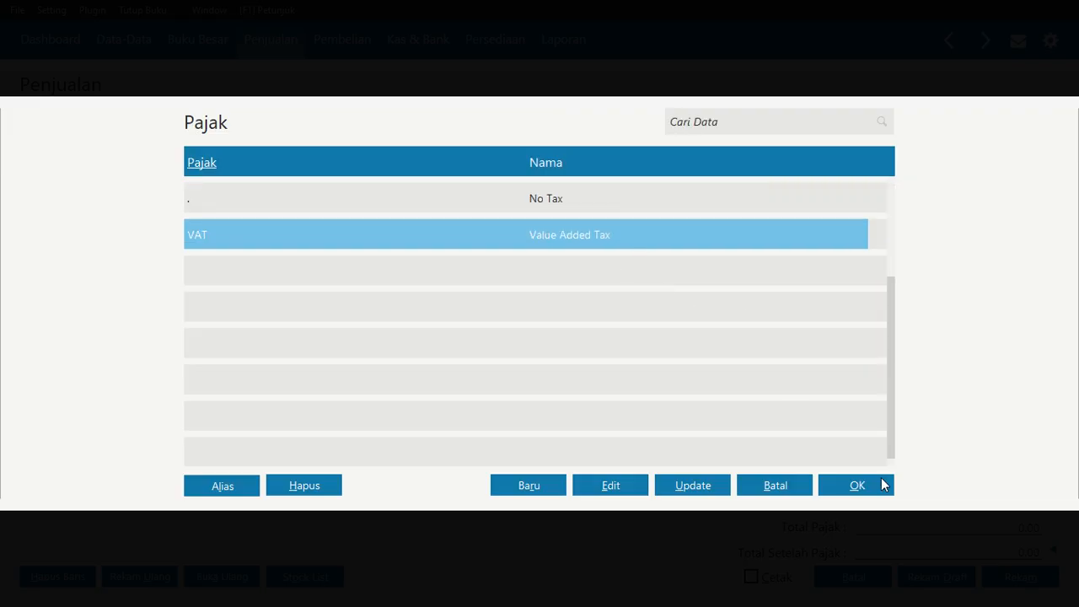
pyautogui.click(882, 496)
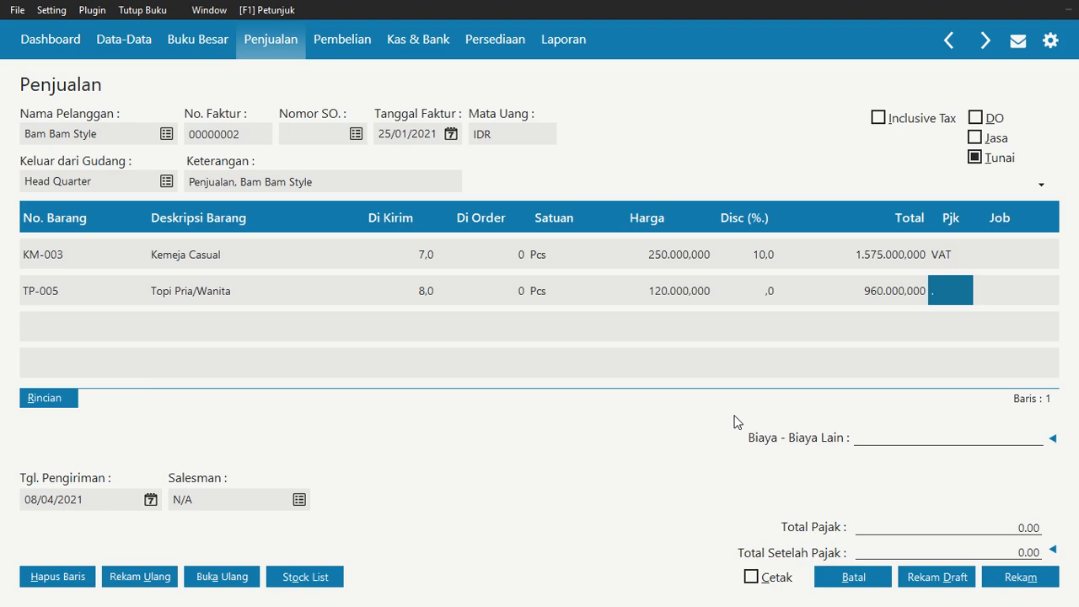
pyautogui.press('Tab')
pyautogui.press('Tab')
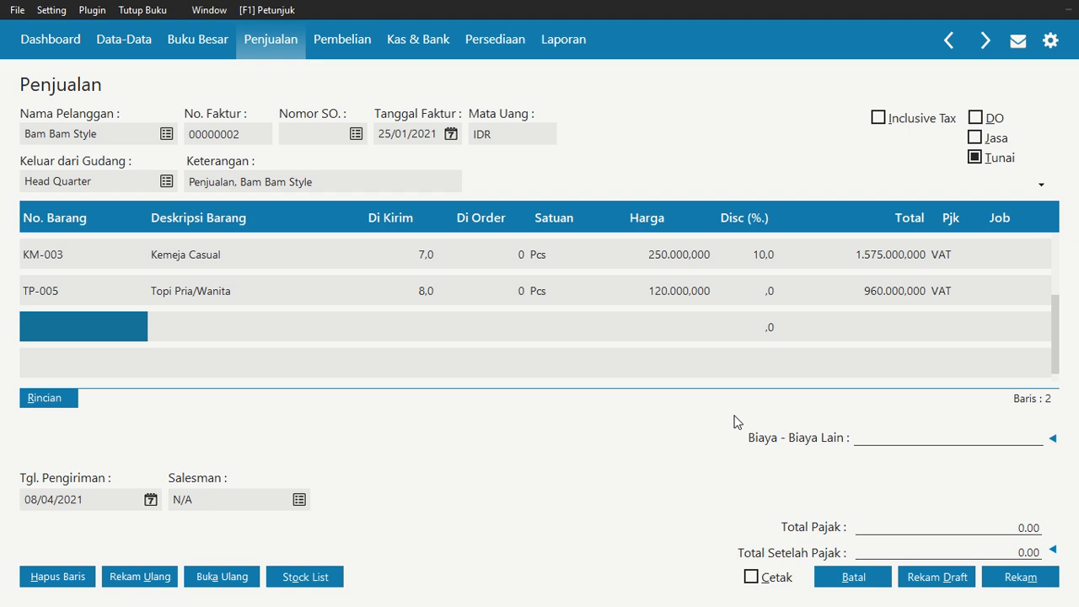
# Add item TS-004 Kaos Oblong on the third line with quantity 20
pyautogui.doubleClick(74, 330)
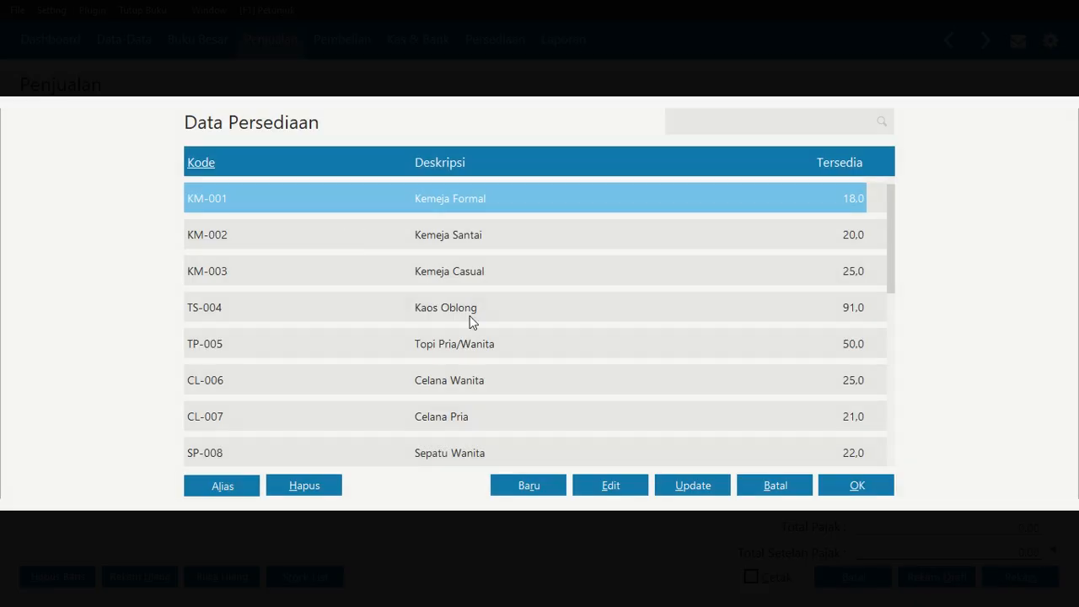
pyautogui.click(472, 320)
pyautogui.click(855, 487)
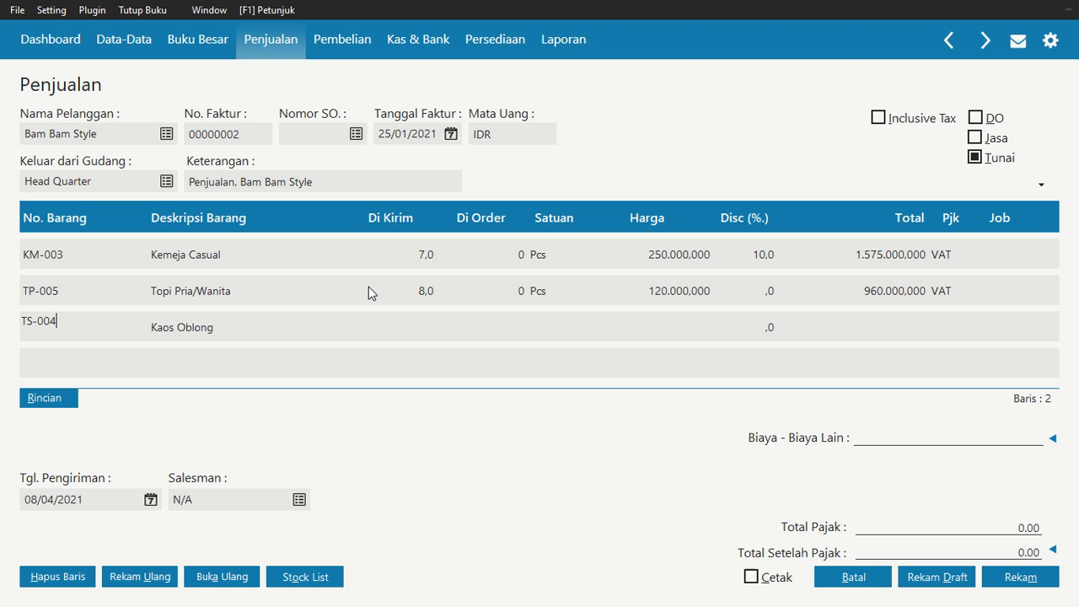
pyautogui.click(423, 330)
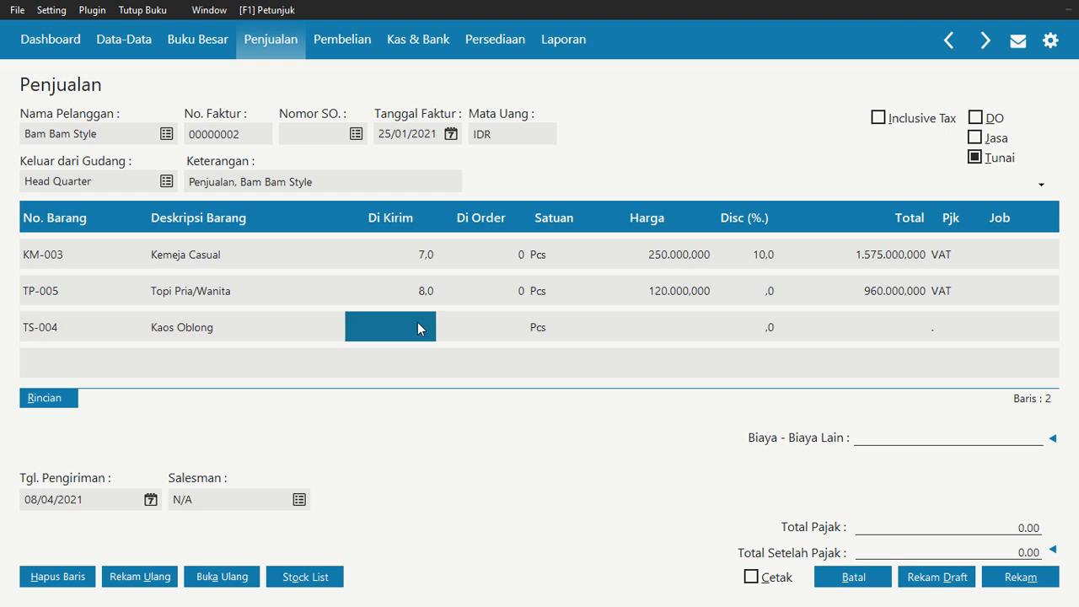
pyautogui.write('20')
pyautogui.press('Return')
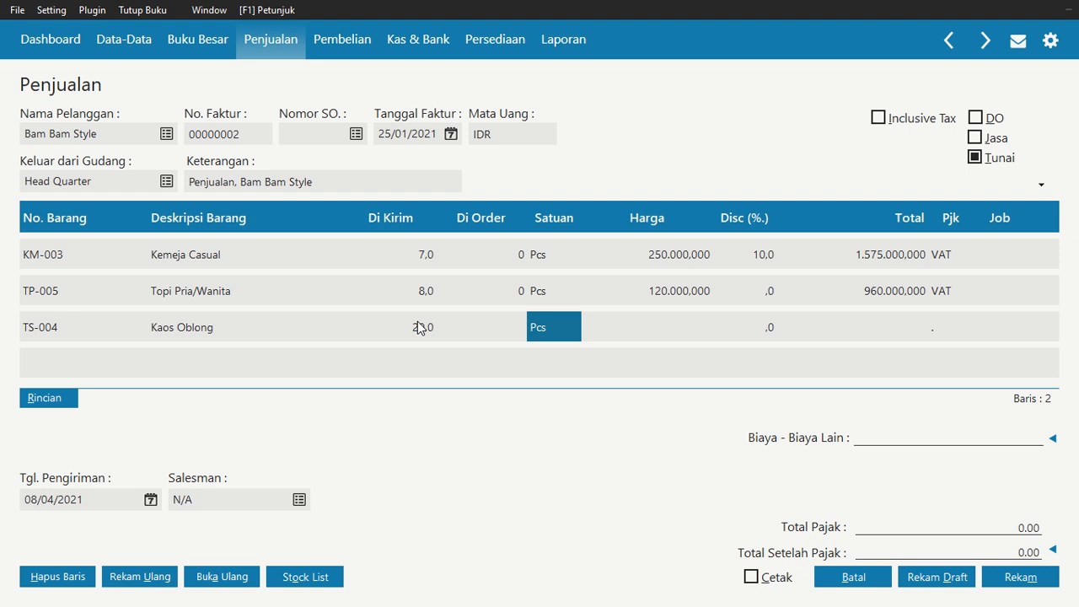
# Keep Pcs as the unit and set the Kaos Oblong line's unit price to 125.000.000
pyautogui.write('15')
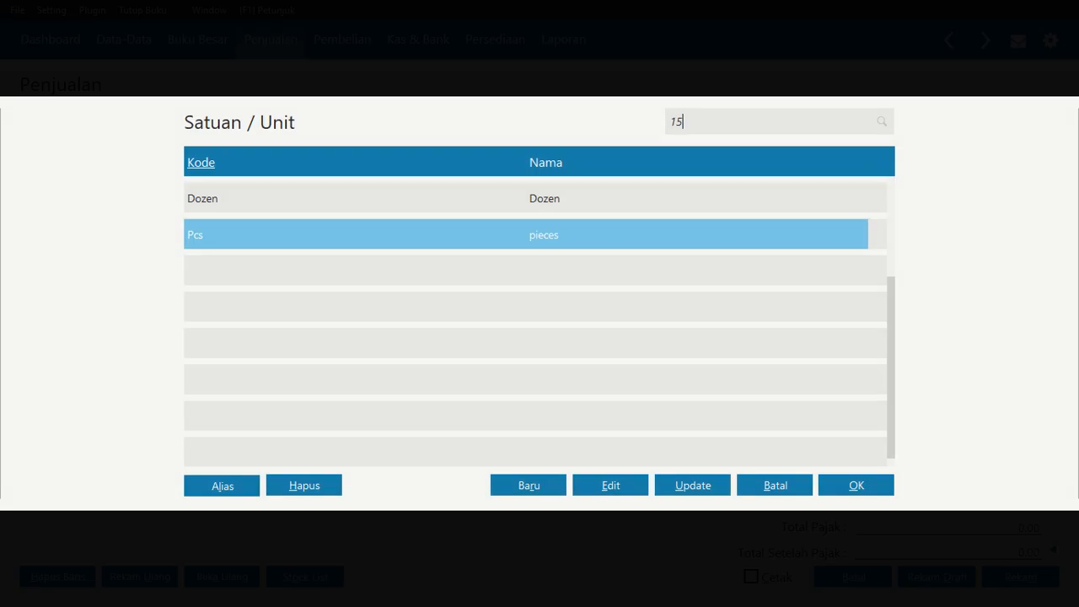
pyautogui.click(762, 497)
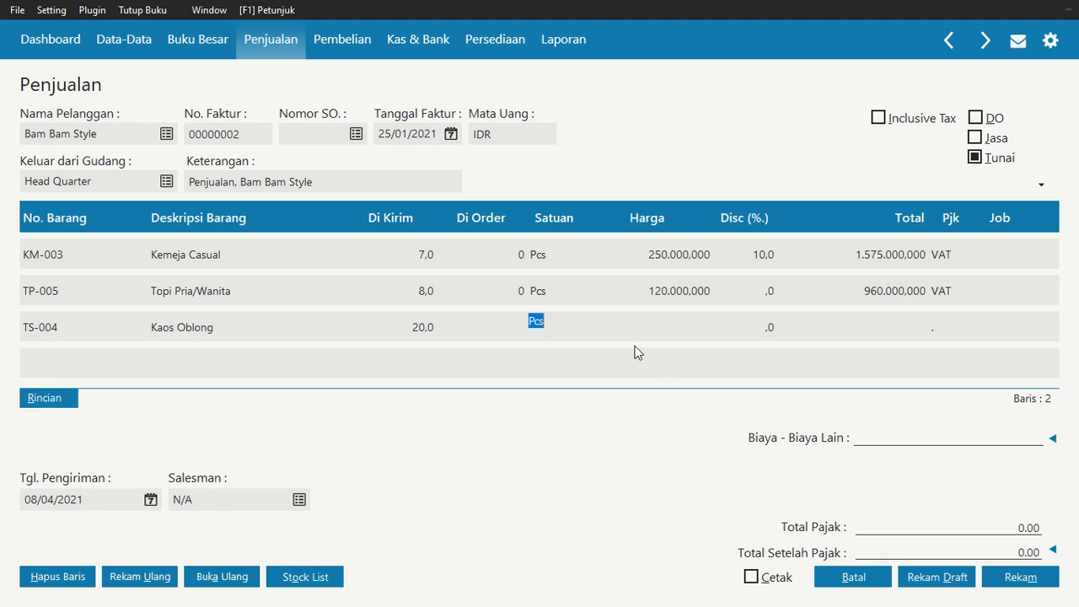
pyautogui.click(666, 327)
pyautogui.press('Return')
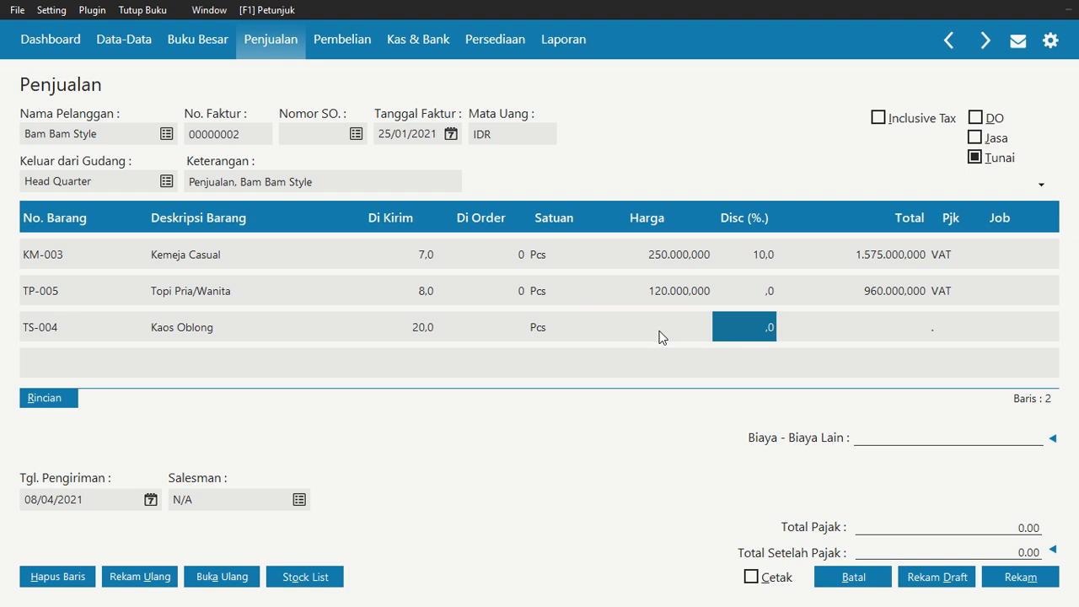
pyautogui.click(662, 336)
pyautogui.write('12')
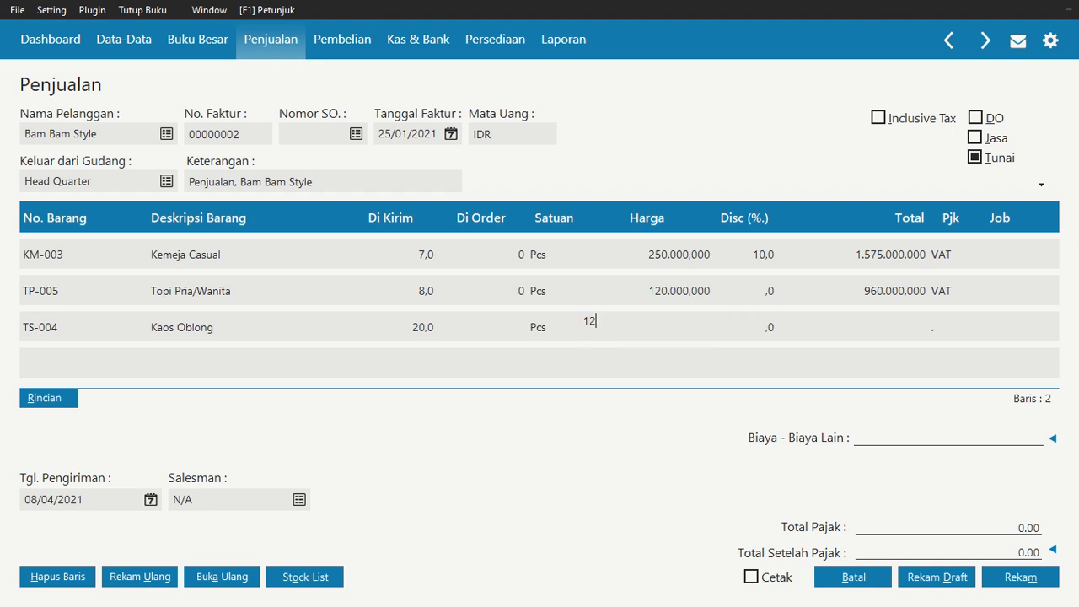
pyautogui.write('5000')
pyautogui.press('Return')
# Set a 10% discount on both the Topi Pria/Wanita and Kaos Oblong lines
pyautogui.click(773, 300)
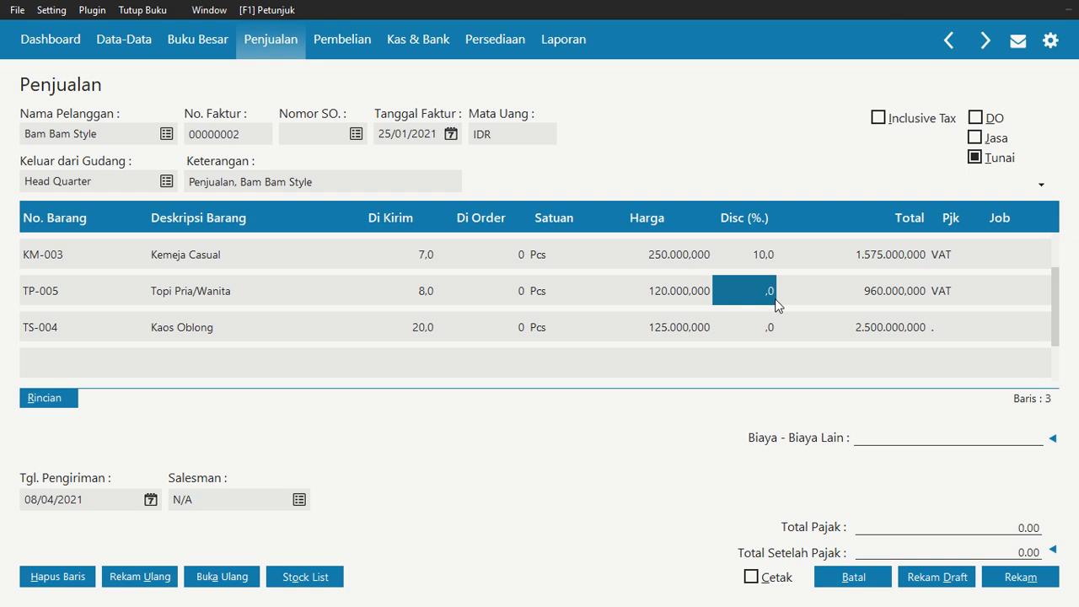
pyautogui.write('10')
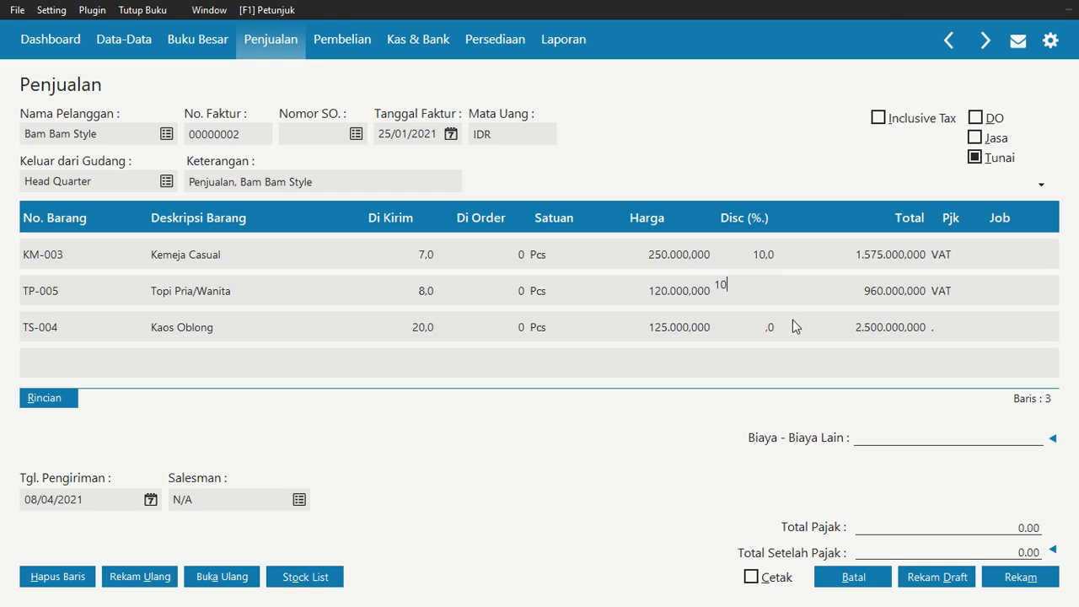
pyautogui.click(768, 323)
pyautogui.write('10,0')
pyautogui.press('Return')
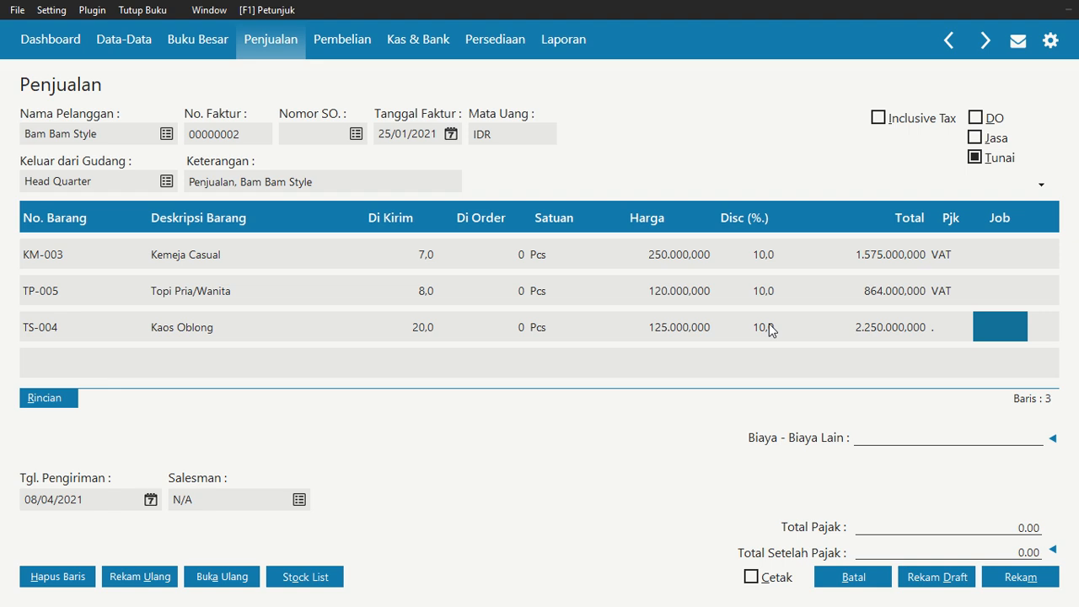
# Assign the VAT tax code to the Kaos Oblong line
pyautogui.press('Left')
pyautogui.doubleClick(941, 327)
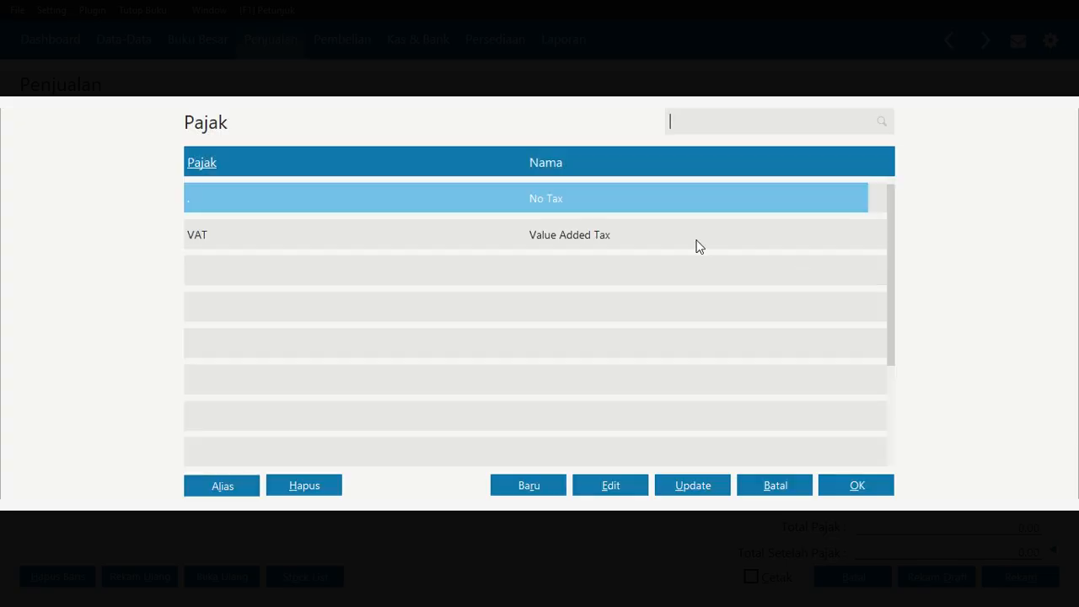
pyautogui.click(696, 242)
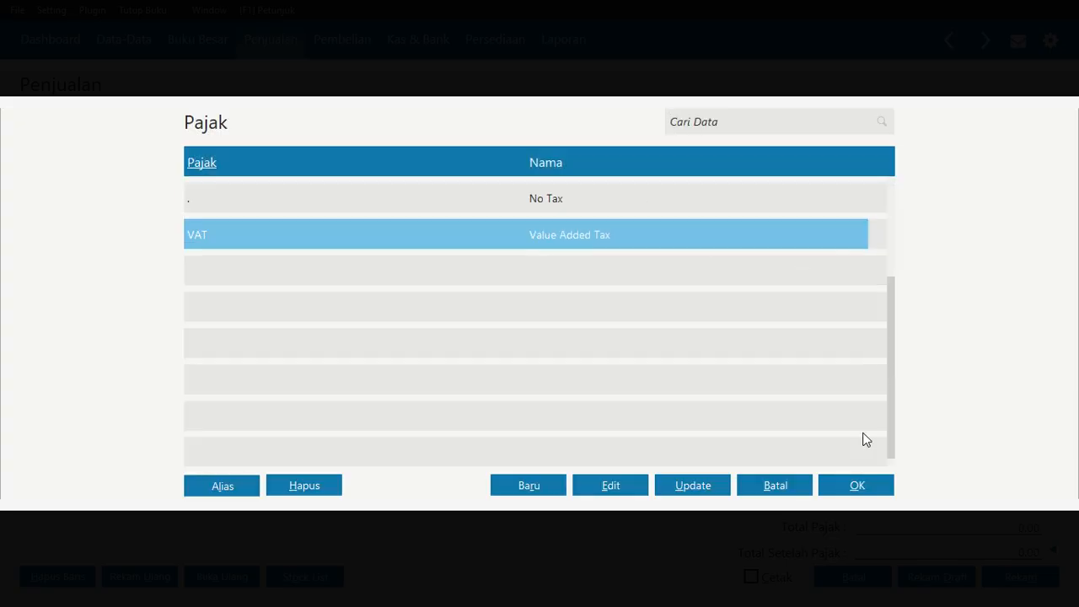
pyautogui.click(858, 486)
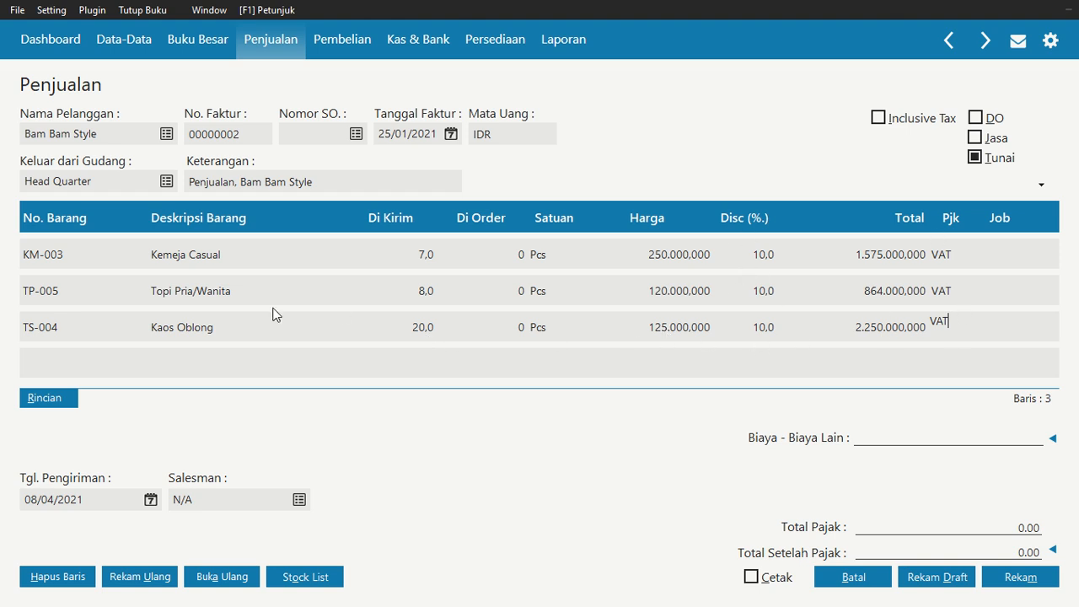
# Set the delivery date to 25/01/2021
pyautogui.click(151, 500)
pyautogui.click(374, 311)
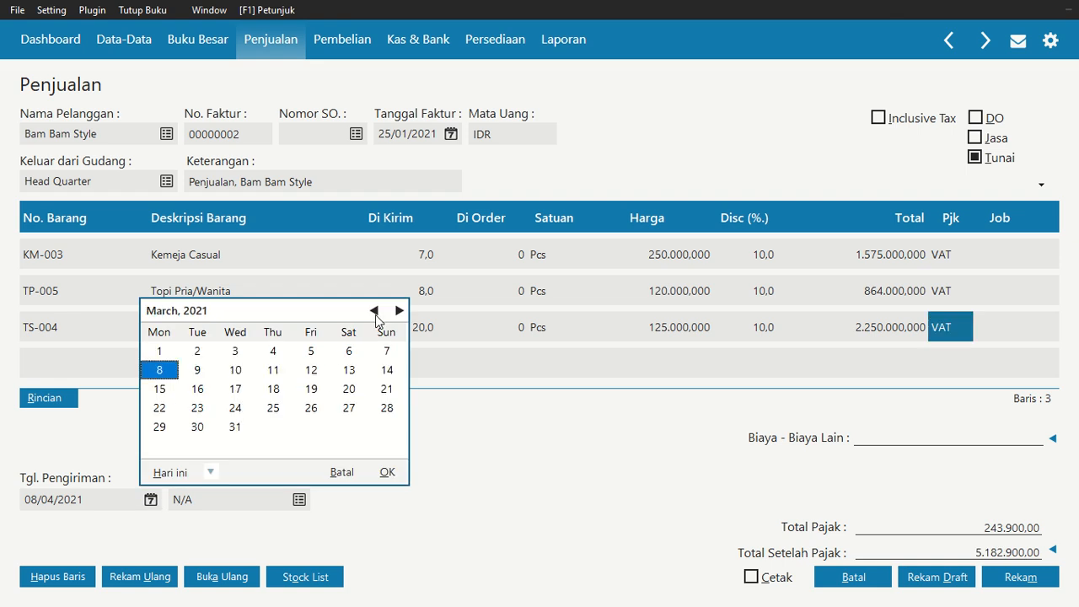
pyautogui.click(374, 311)
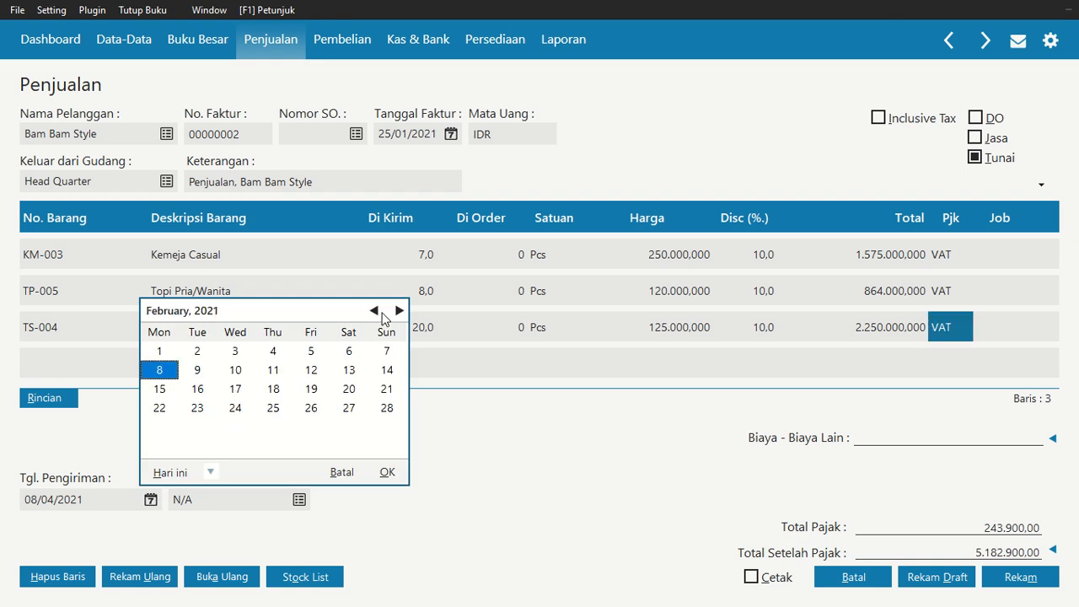
pyautogui.click(374, 312)
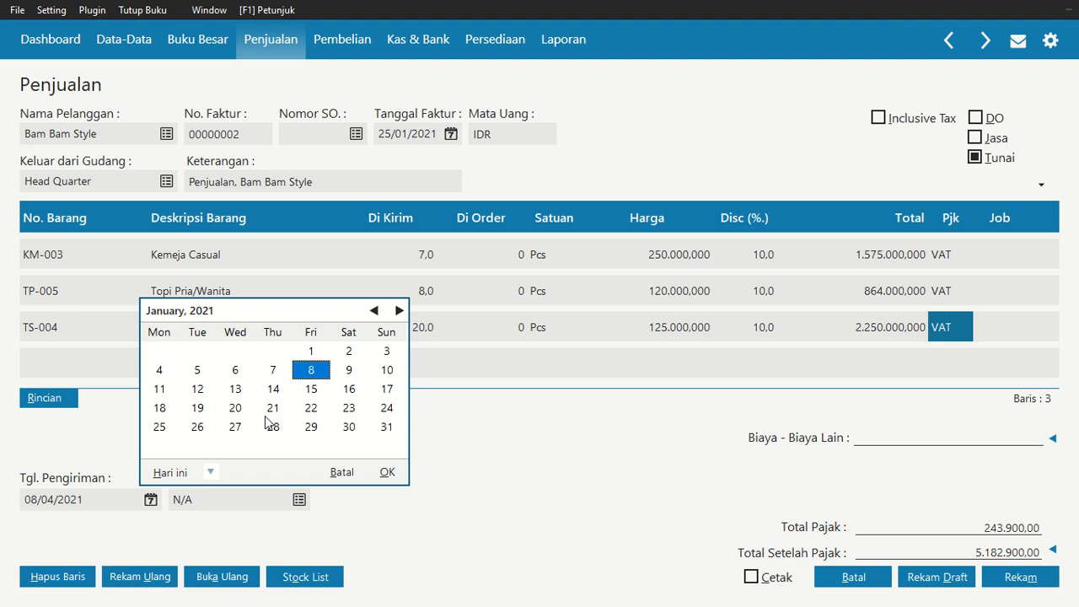
pyautogui.click(166, 432)
pyautogui.click(387, 472)
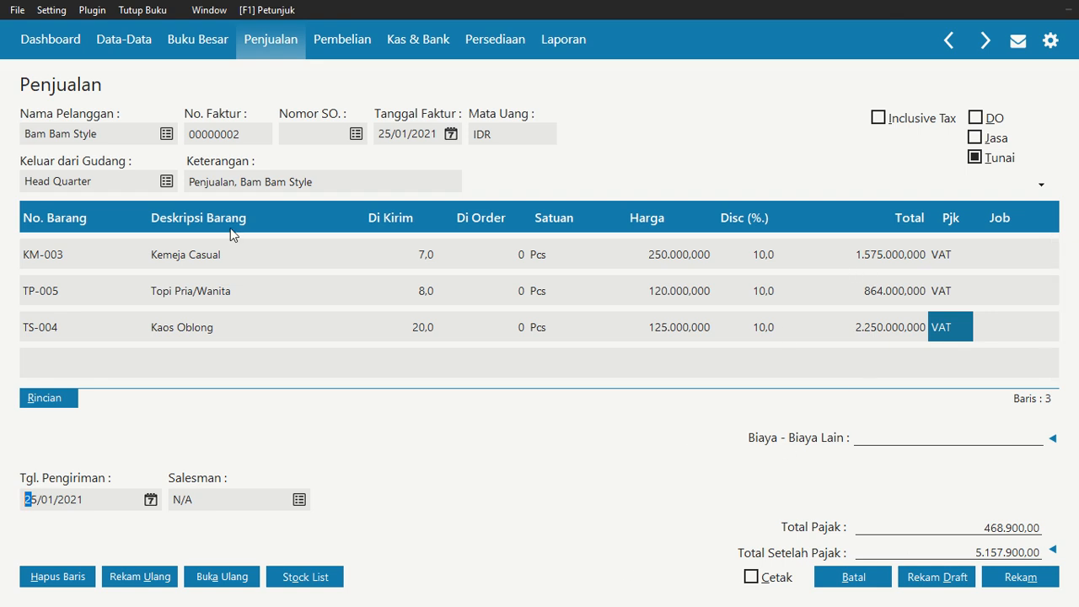
# Save the sales invoice, then close the blank new invoice and the invoice list
pyautogui.click(1045, 575)
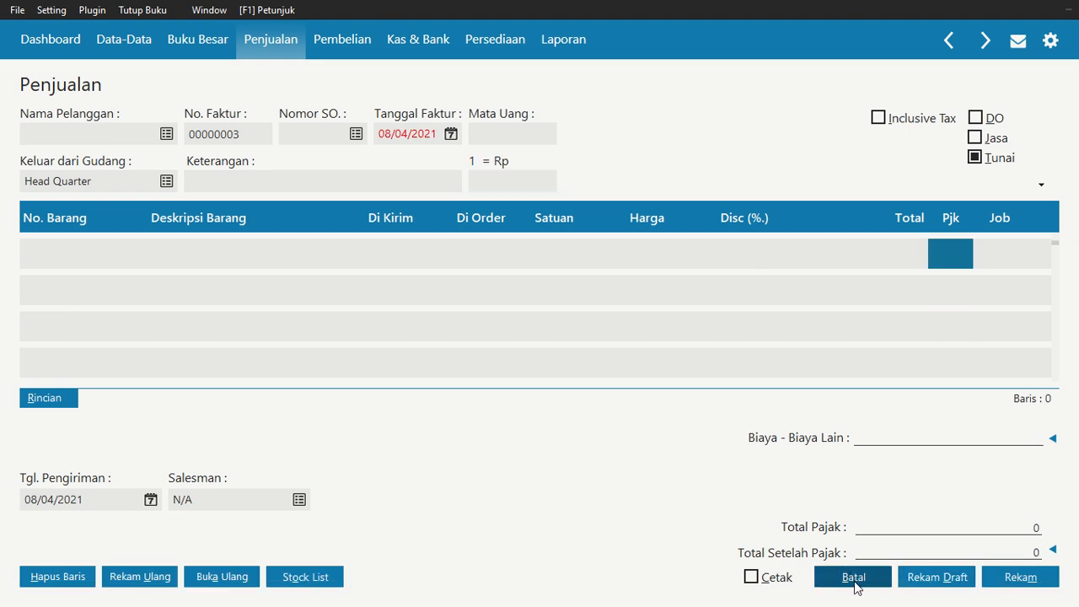
pyautogui.click(853, 578)
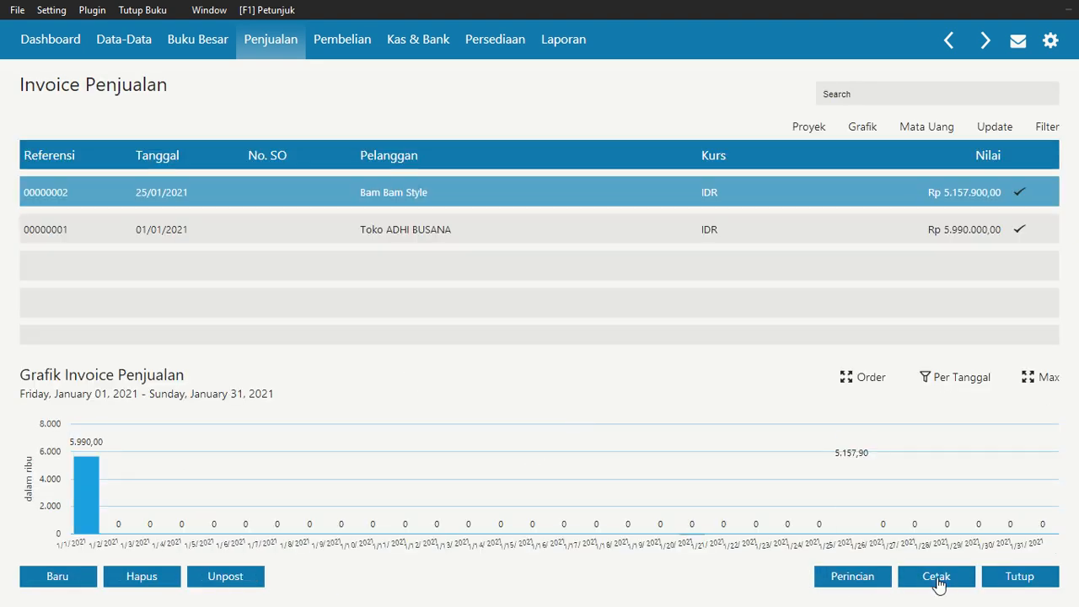
pyautogui.click(1034, 587)
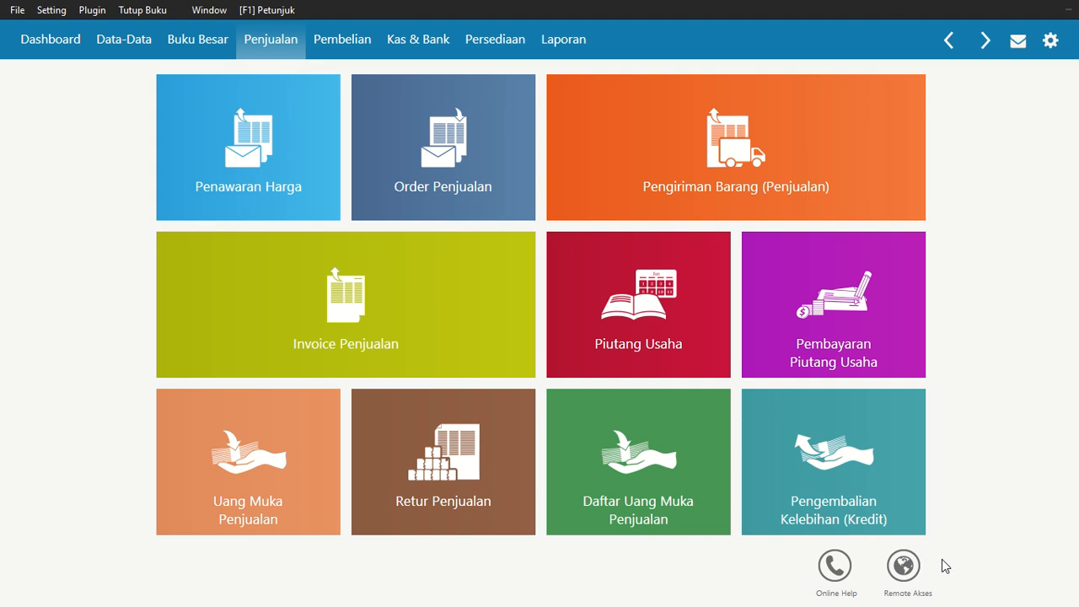
# Open the Kas & Bank module
pyautogui.moveTo(700, 525)
pyautogui.moveTo(179, 355)
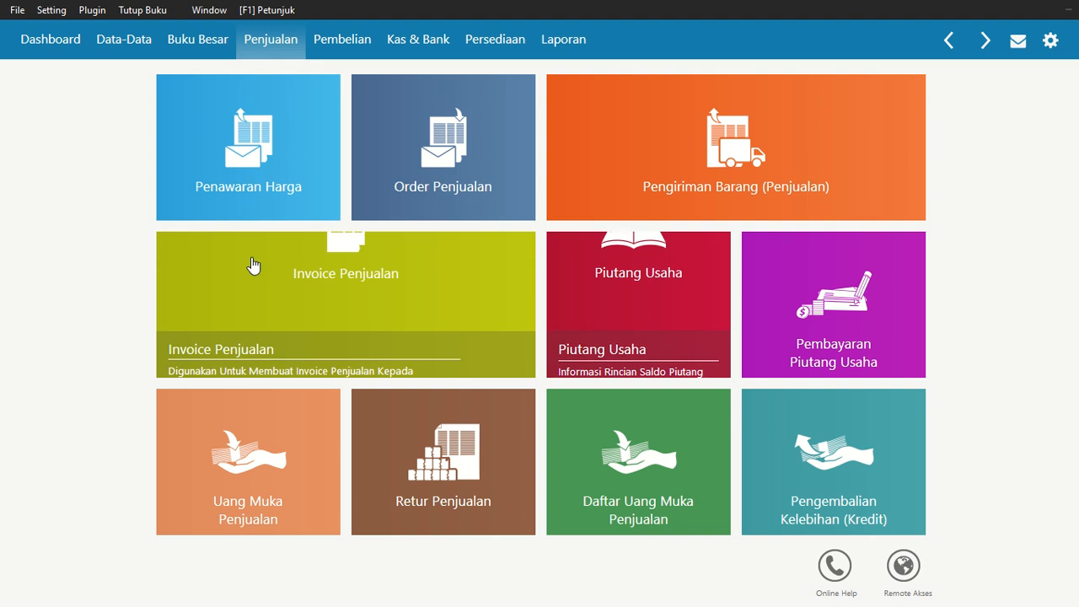
pyautogui.moveTo(418, 4)
pyautogui.click(430, 48)
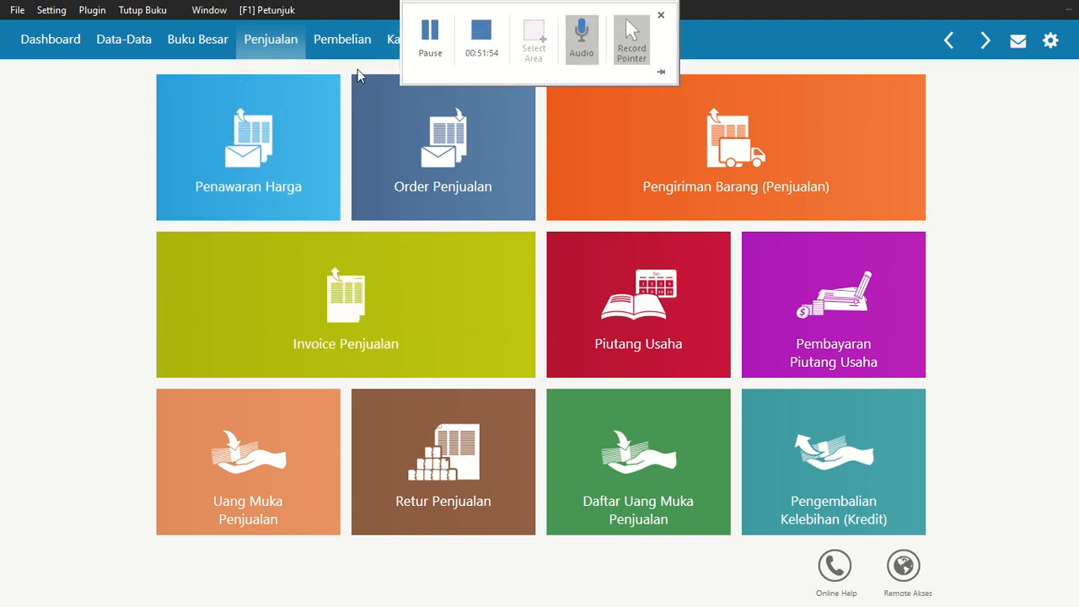
pyautogui.click(399, 38)
pyautogui.moveTo(420, 78)
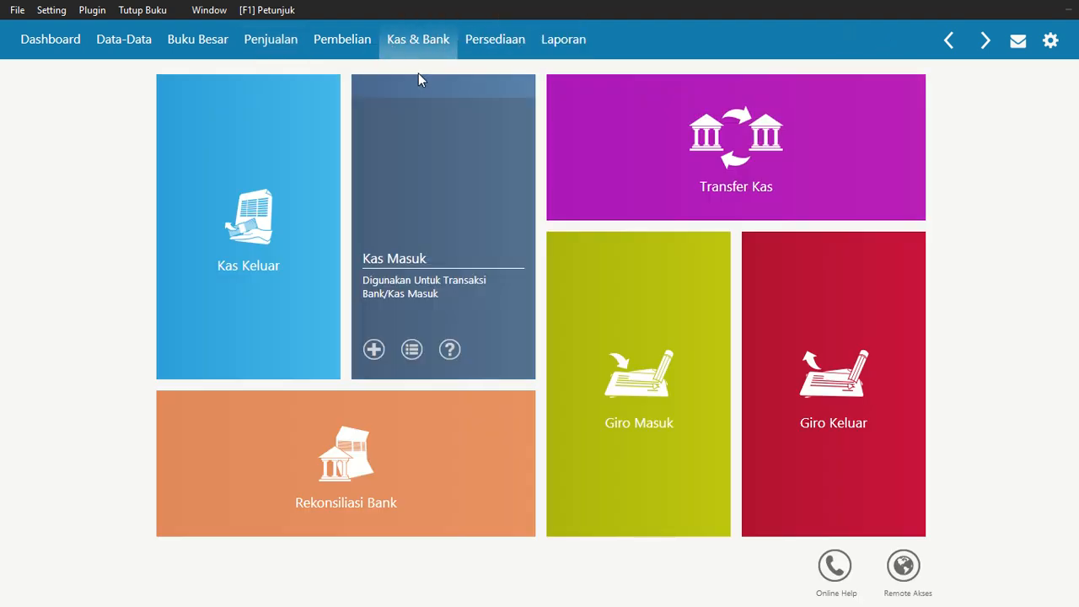
# Open Kas Keluar, start a new cash-out payment, and open the recipient name list
pyautogui.click(279, 217)
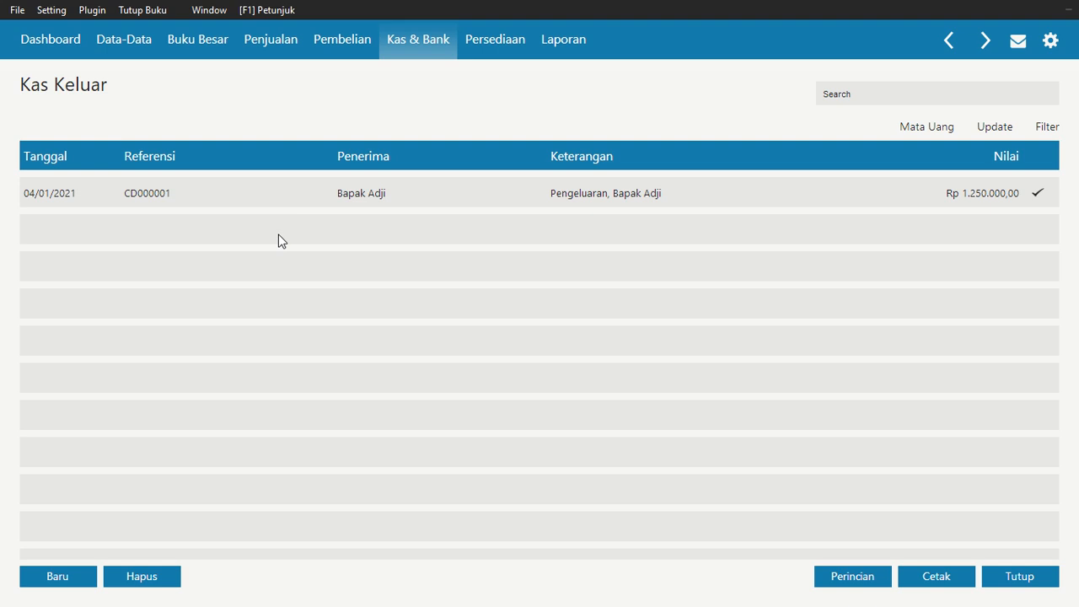
pyautogui.click(54, 573)
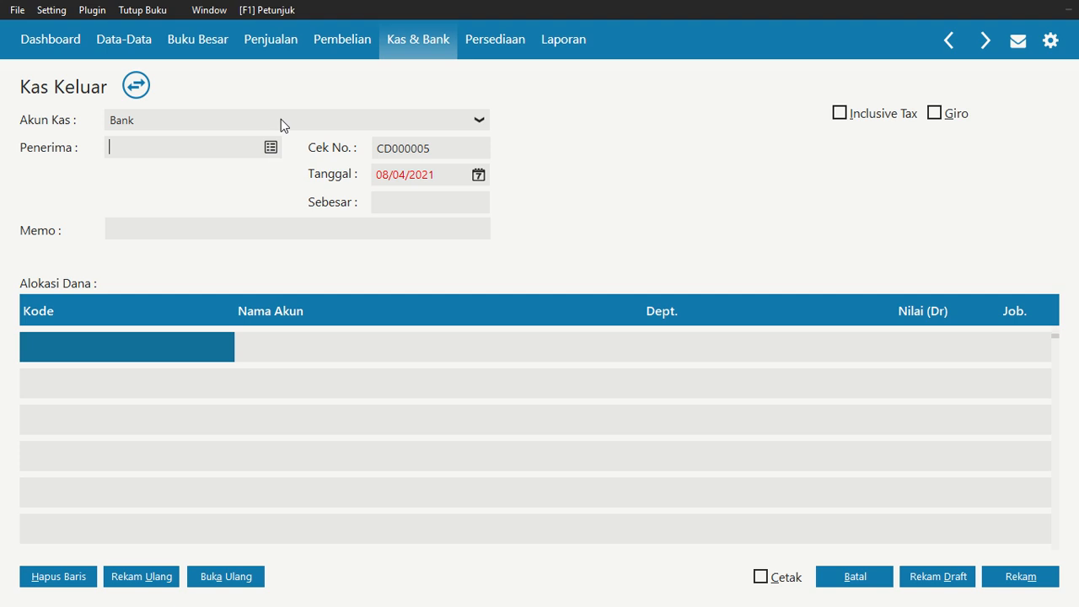
pyautogui.click(150, 140)
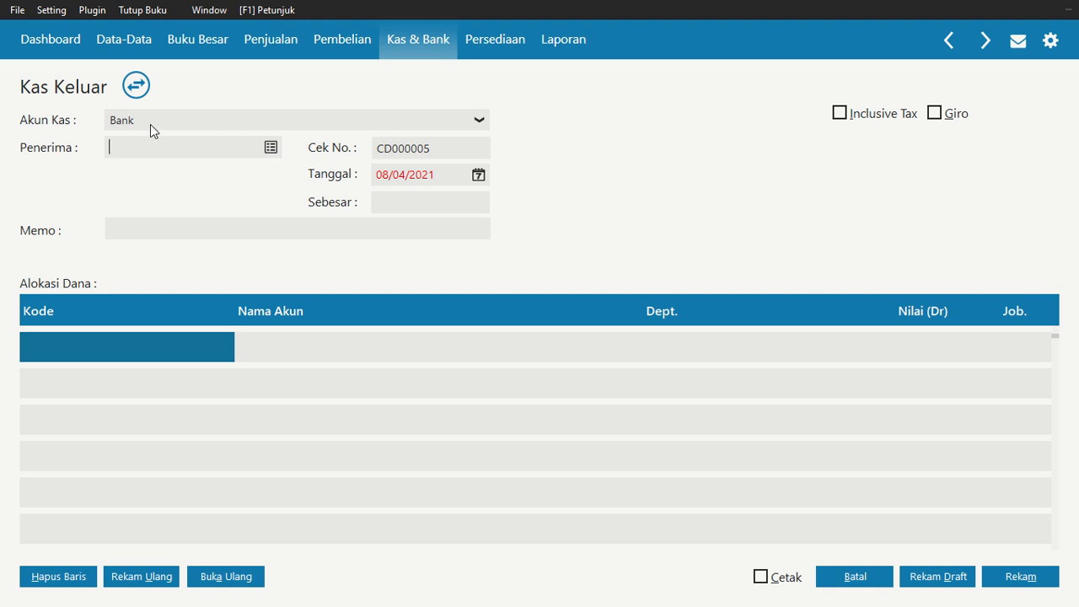
pyautogui.click(271, 150)
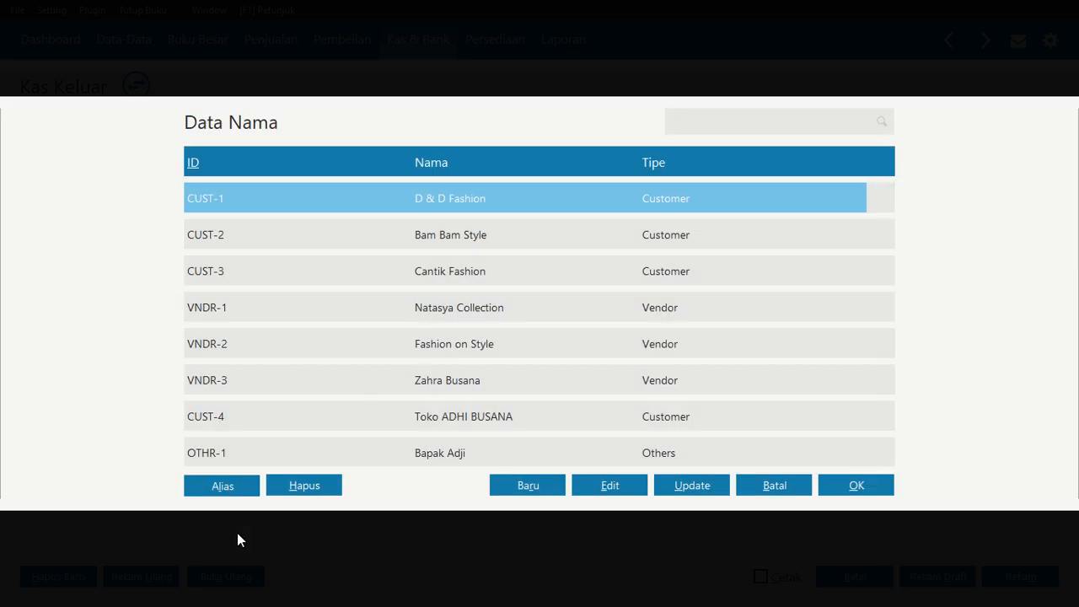
pyautogui.press('Down')
pyautogui.press('Down')
pyautogui.press('Down')
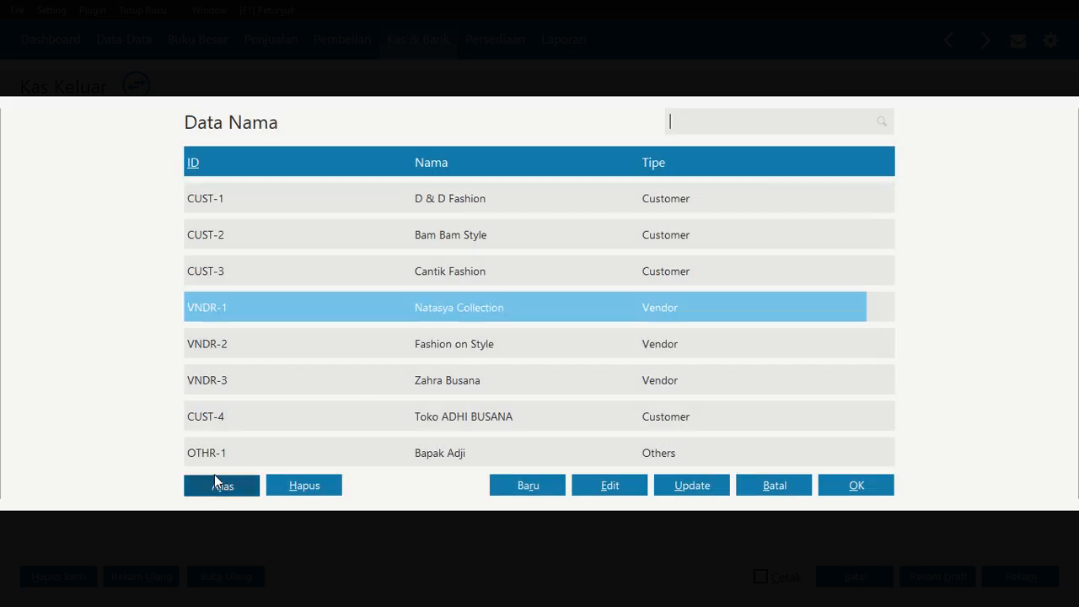
# Add a new name record of type Employee named Andi
pyautogui.click(524, 480)
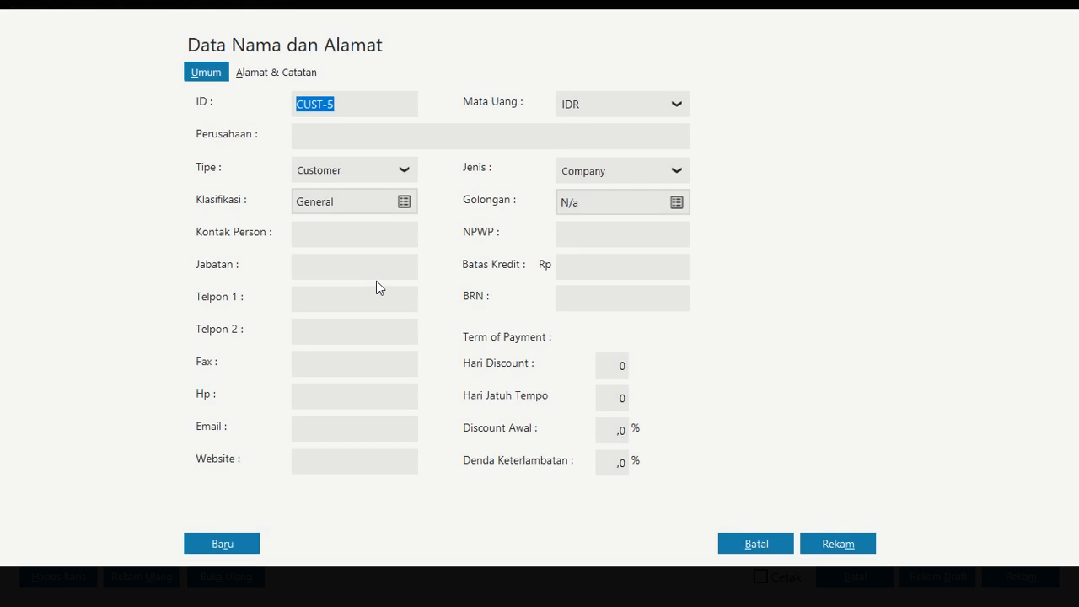
pyautogui.click(393, 166)
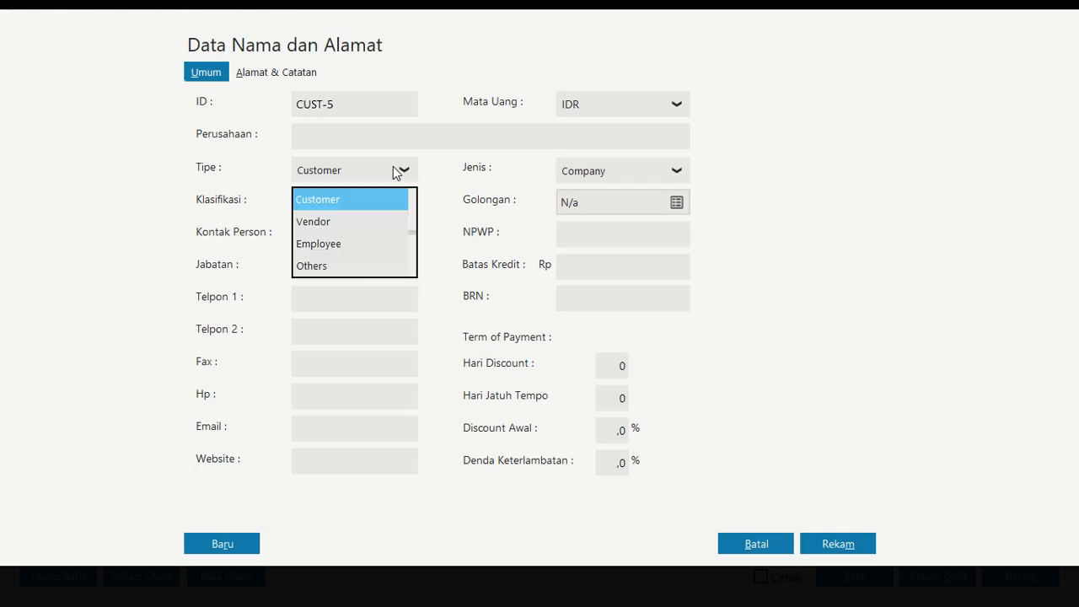
pyautogui.click(377, 249)
pyautogui.click(362, 140)
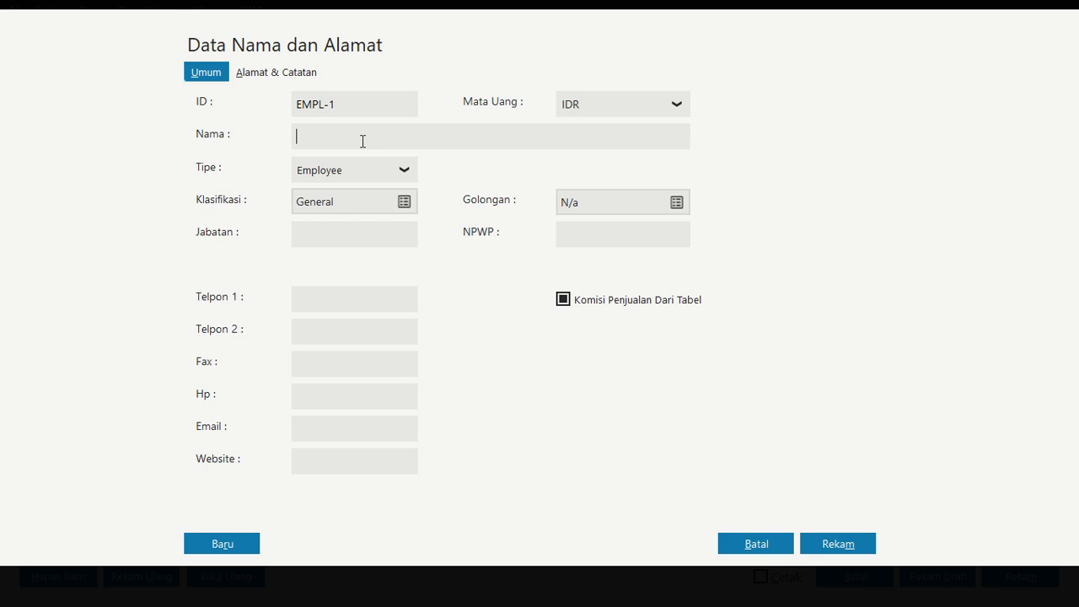
pyautogui.write('Andi')
pyautogui.click(252, 550)
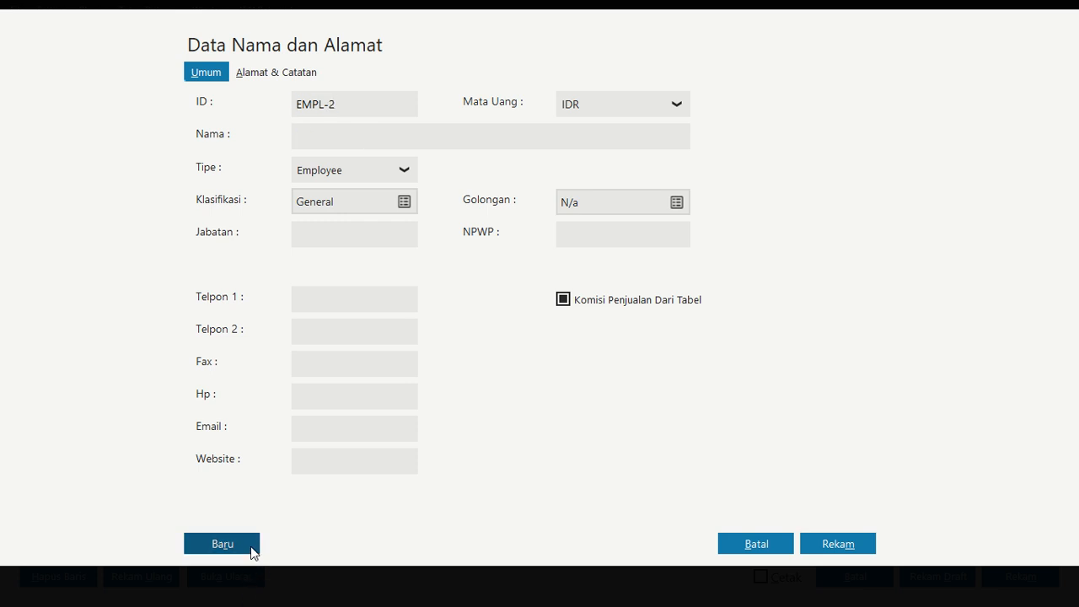
# Add a second Employee record named Susi and save it
pyautogui.click(349, 136)
pyautogui.write('Susi')
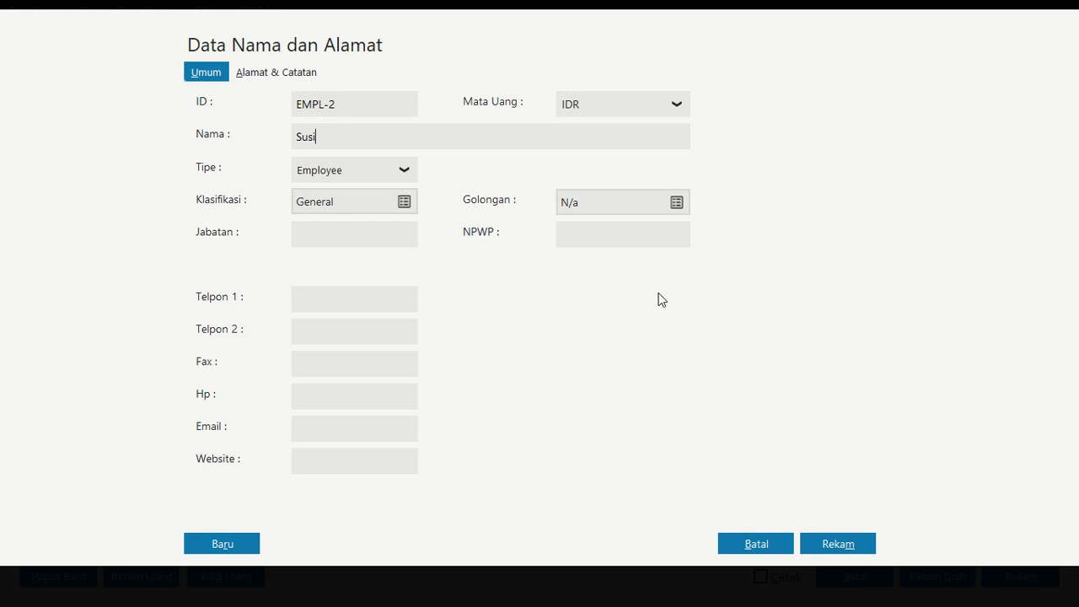
pyautogui.click(830, 543)
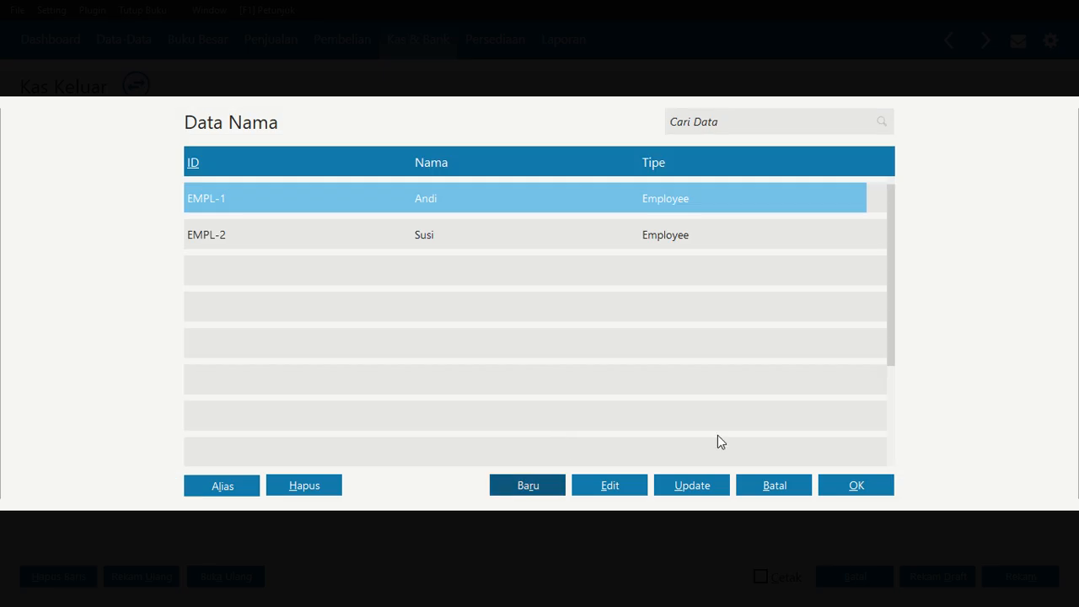
# Choose Andi as the payment recipient and set the payment date to 27/01/2021
pyautogui.click(848, 491)
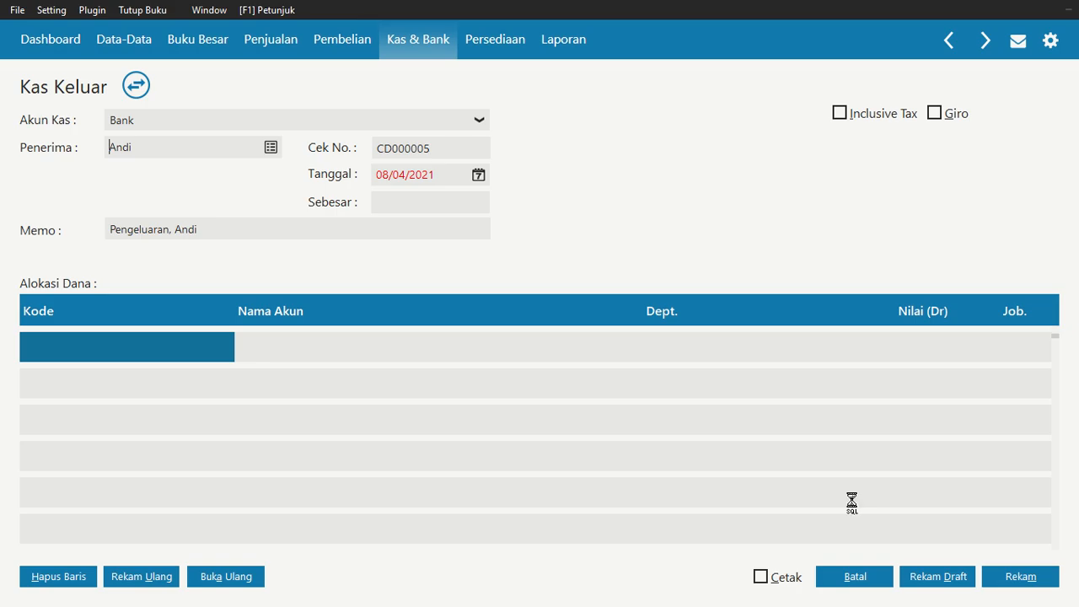
pyautogui.click(479, 175)
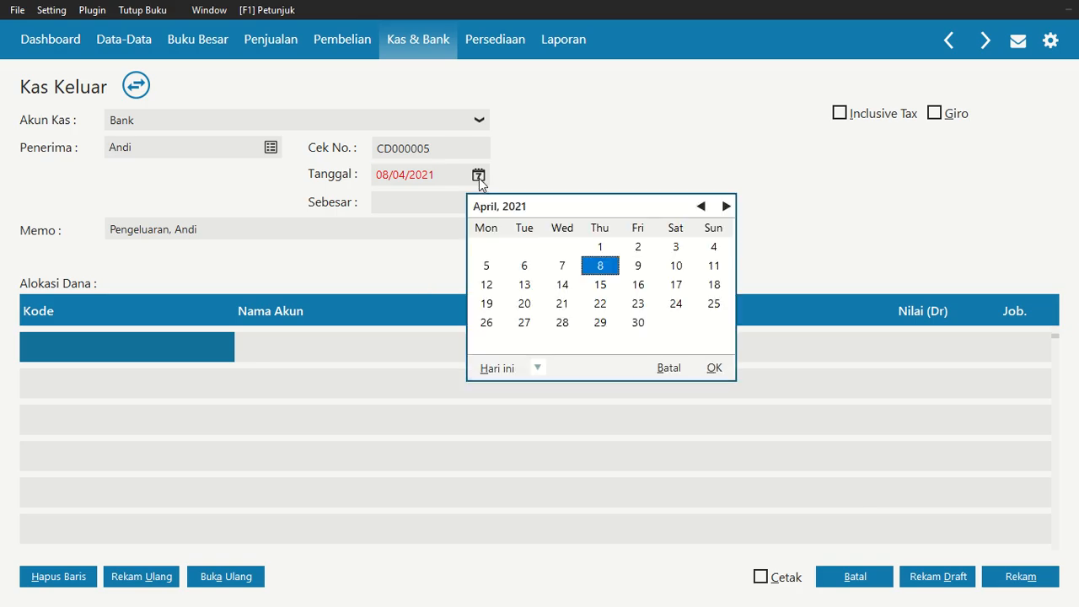
pyautogui.click(701, 207)
pyautogui.click(701, 207)
pyautogui.click(701, 206)
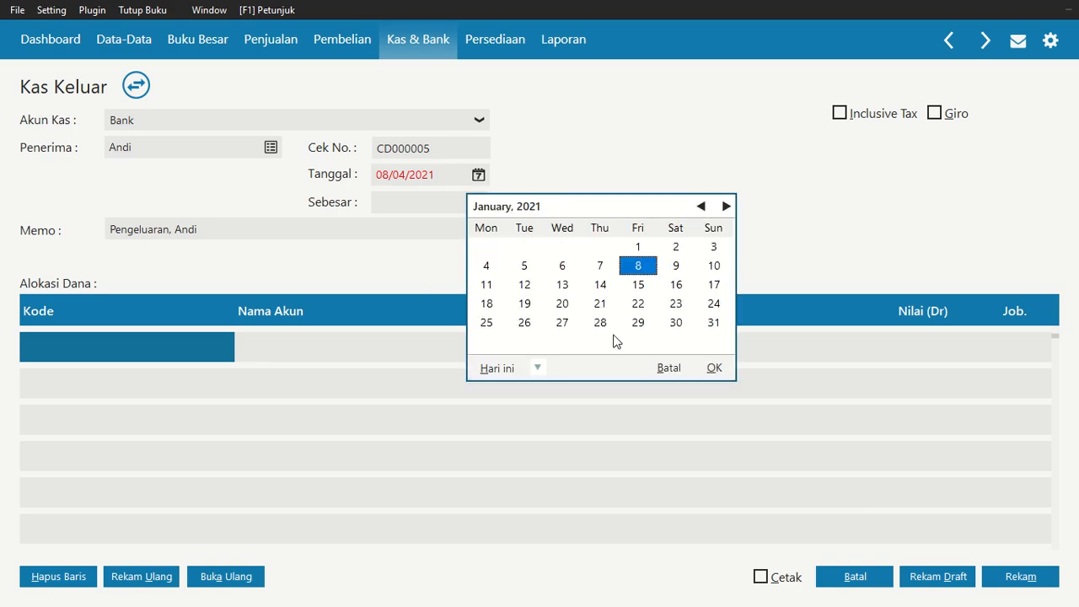
pyautogui.click(562, 323)
pyautogui.click(714, 368)
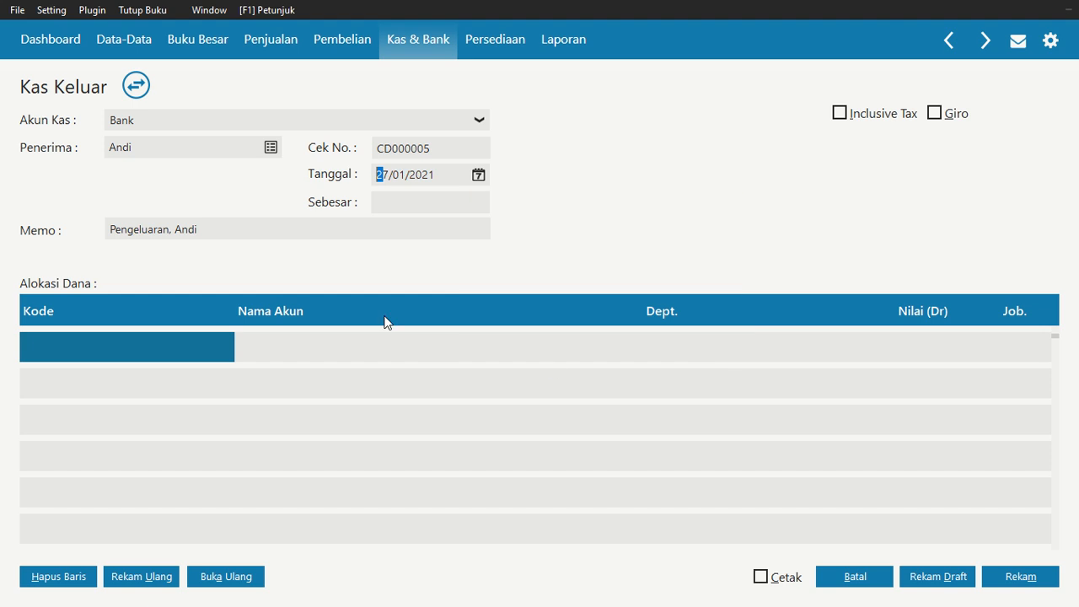
# Search the account list for beban and allocate the first line to Beban Gaji & Upah
pyautogui.doubleClick(160, 354)
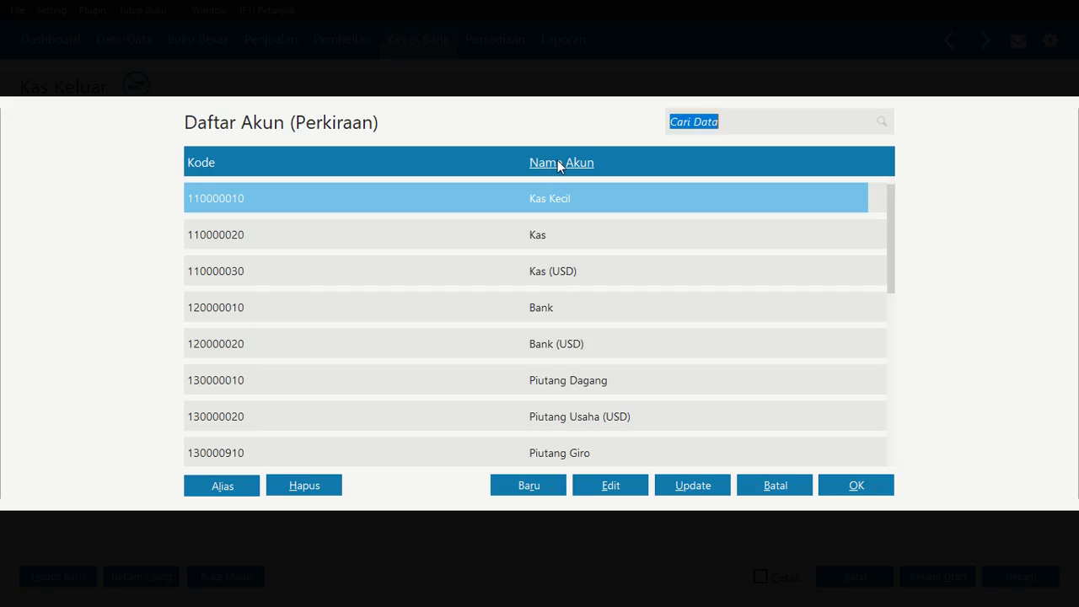
pyautogui.write('beban')
pyautogui.press('Down')
pyautogui.press('Down')
pyautogui.press('Down')
pyautogui.press('Down')
pyautogui.press('Down')
pyautogui.press('Down')
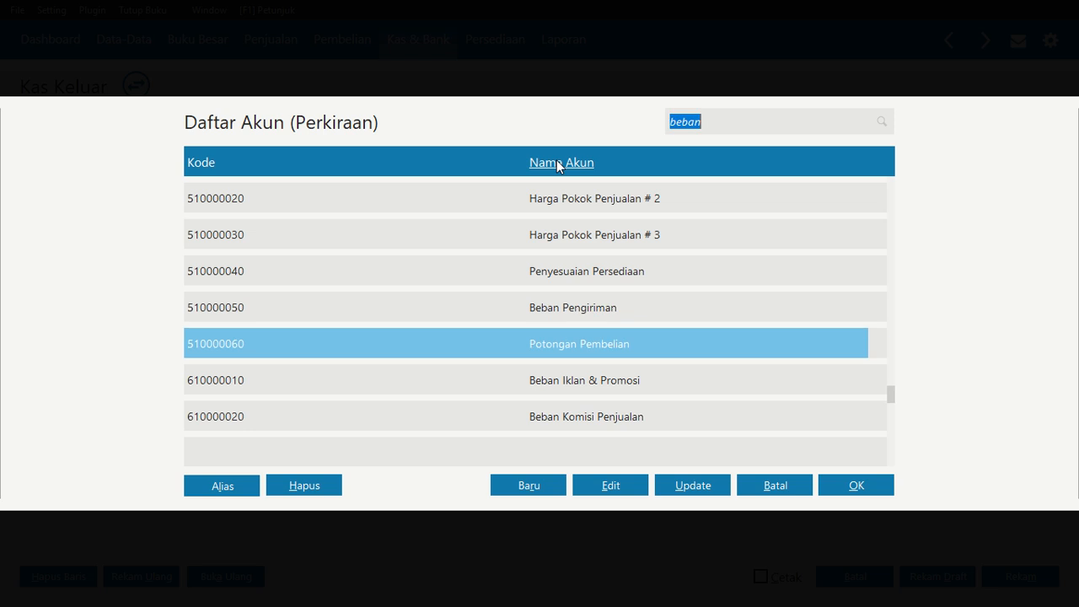
pyautogui.press('Up')
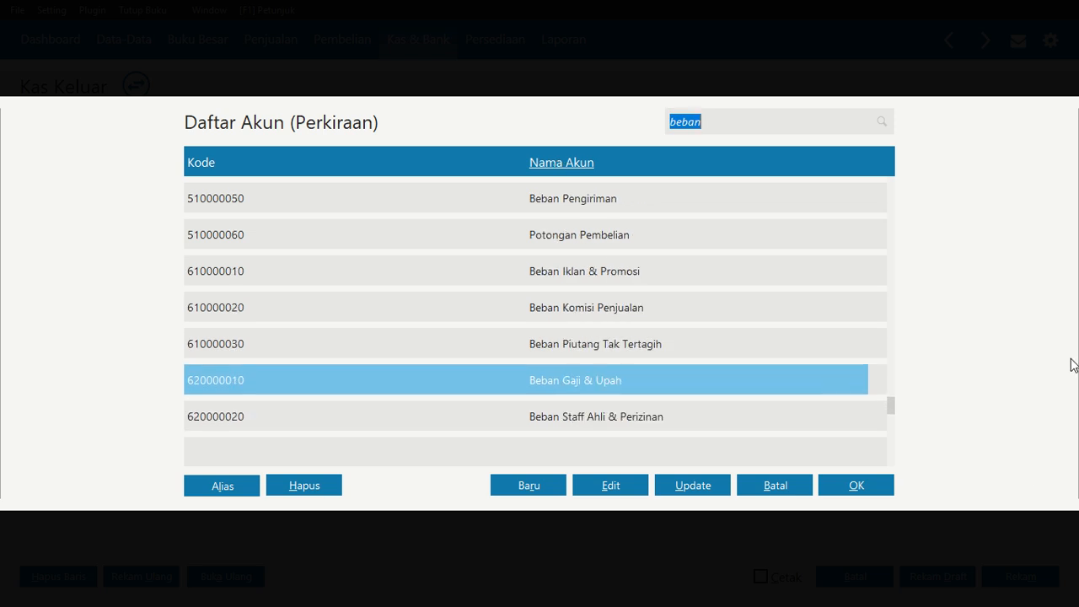
pyautogui.click(869, 493)
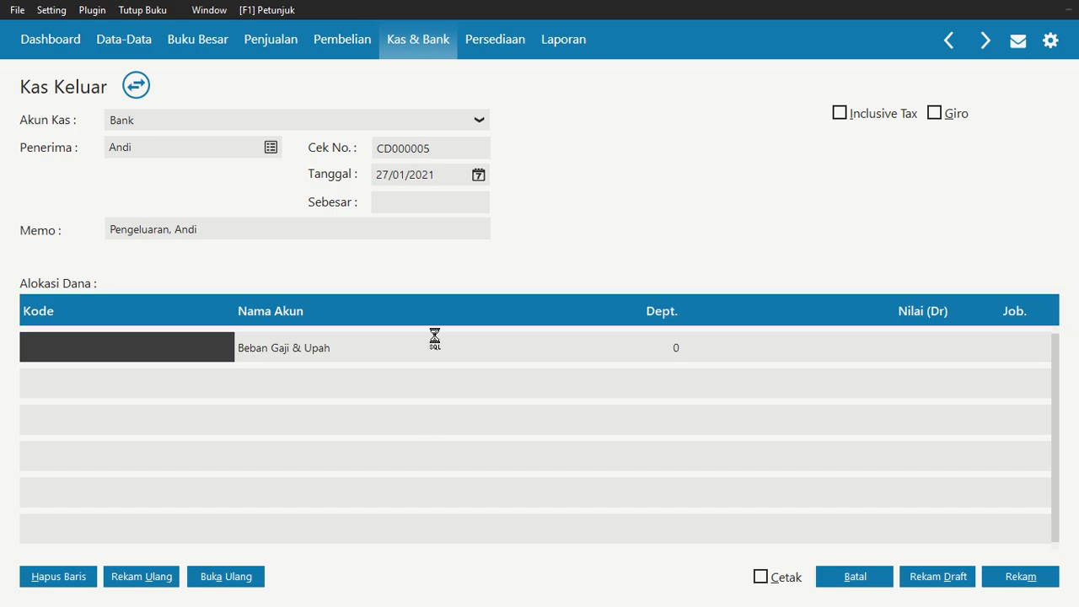
# Enter 2.500.000 as the salary line's value, fill the total amount, and save the payment
pyautogui.click(925, 348)
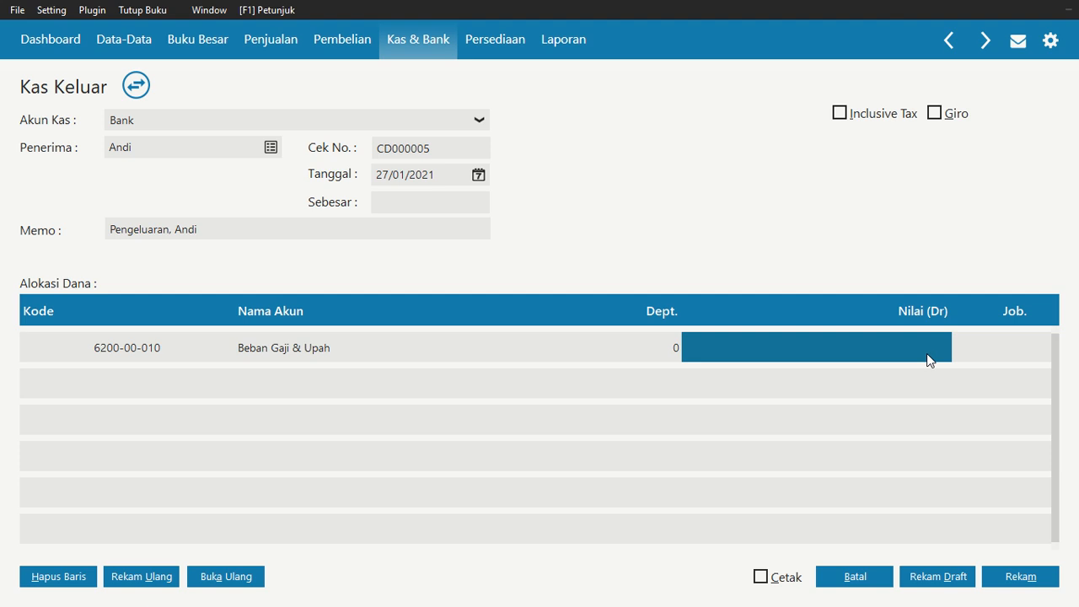
pyautogui.write('2.5')
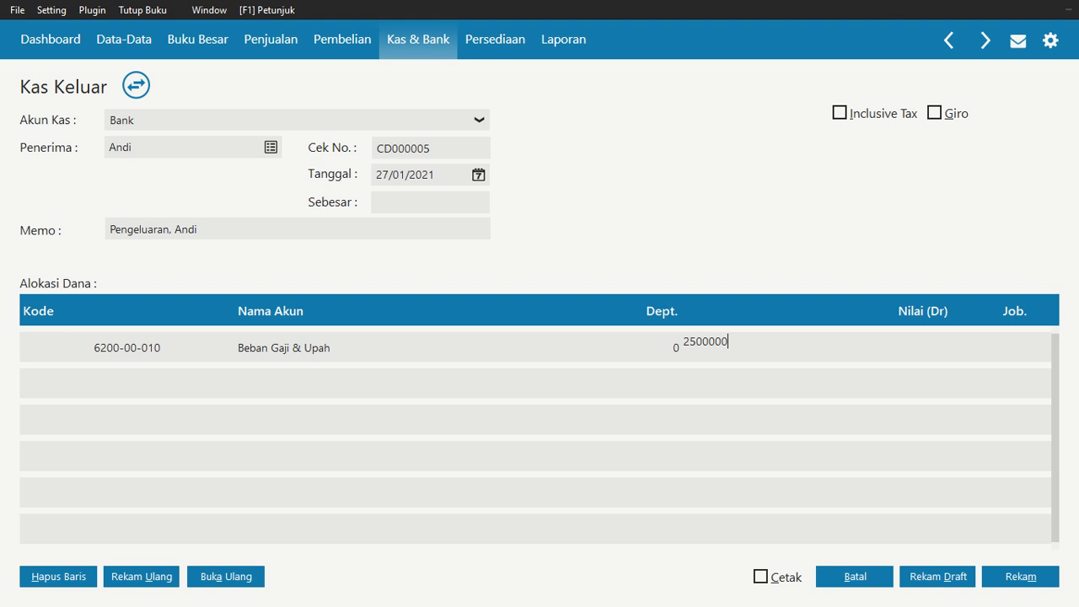
pyautogui.write('00.000')
pyautogui.press('Tab')
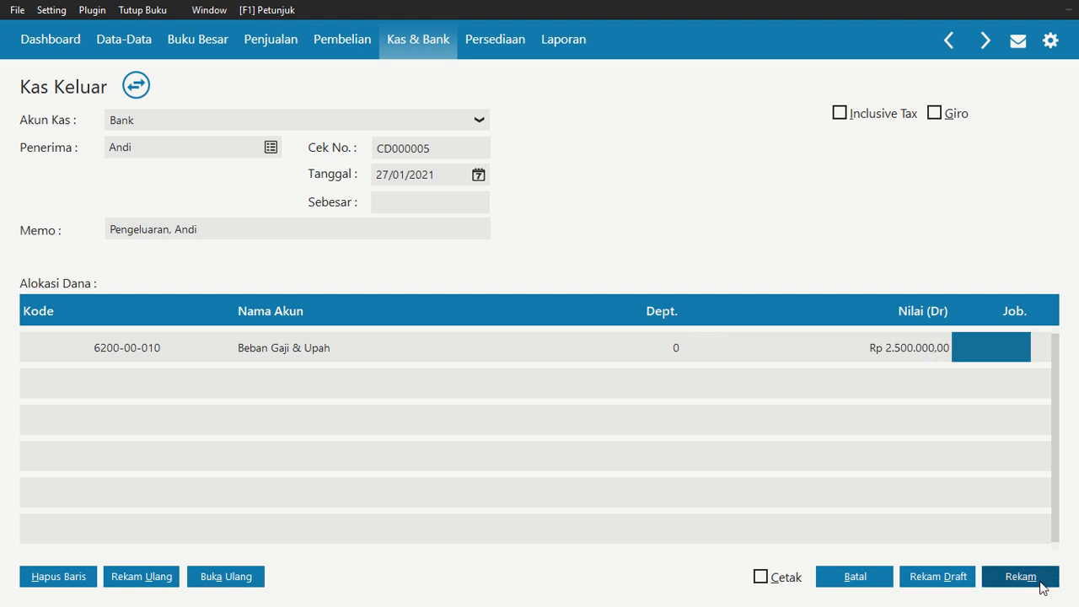
pyautogui.click(411, 199)
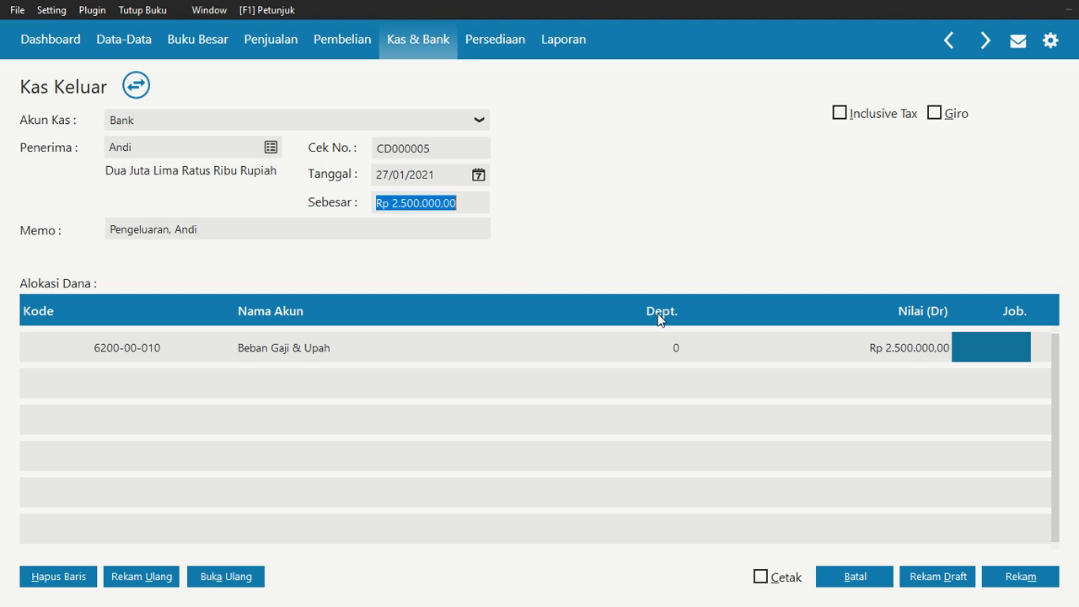
pyautogui.click(1025, 579)
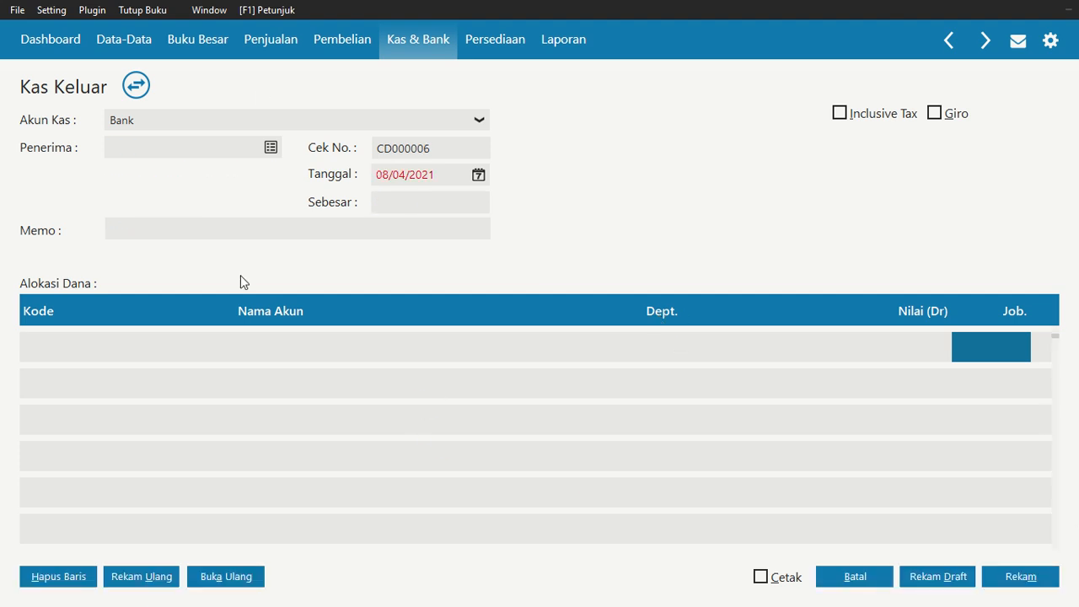
# Choose Susi as the recipient of a new payment and set its date to 27/01/2021
pyautogui.click(270, 149)
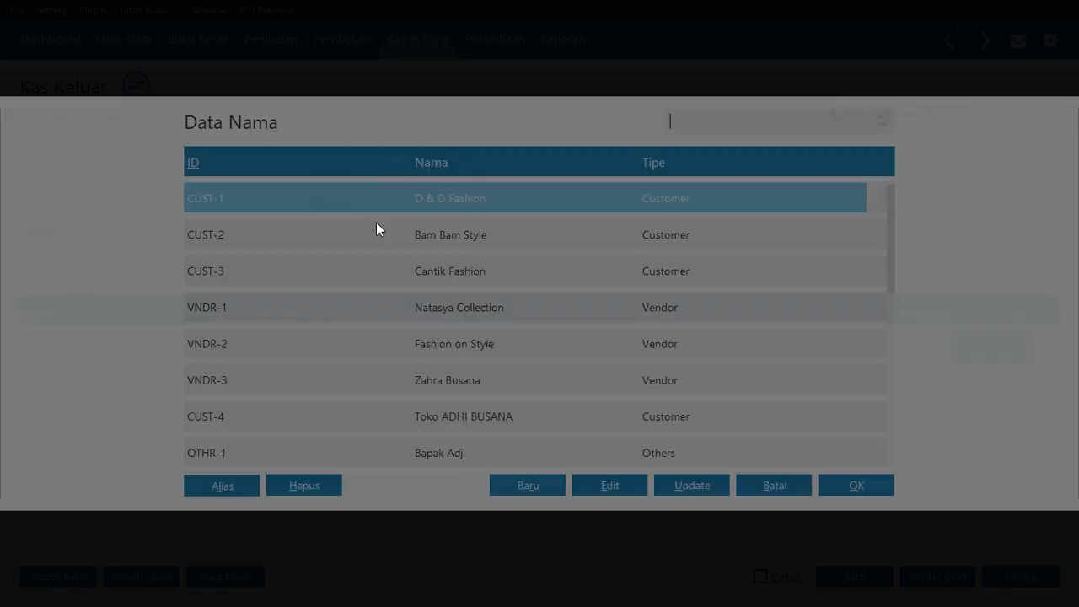
pyautogui.scroll(-1, 505, 417)
pyautogui.scroll(-2, 503, 416)
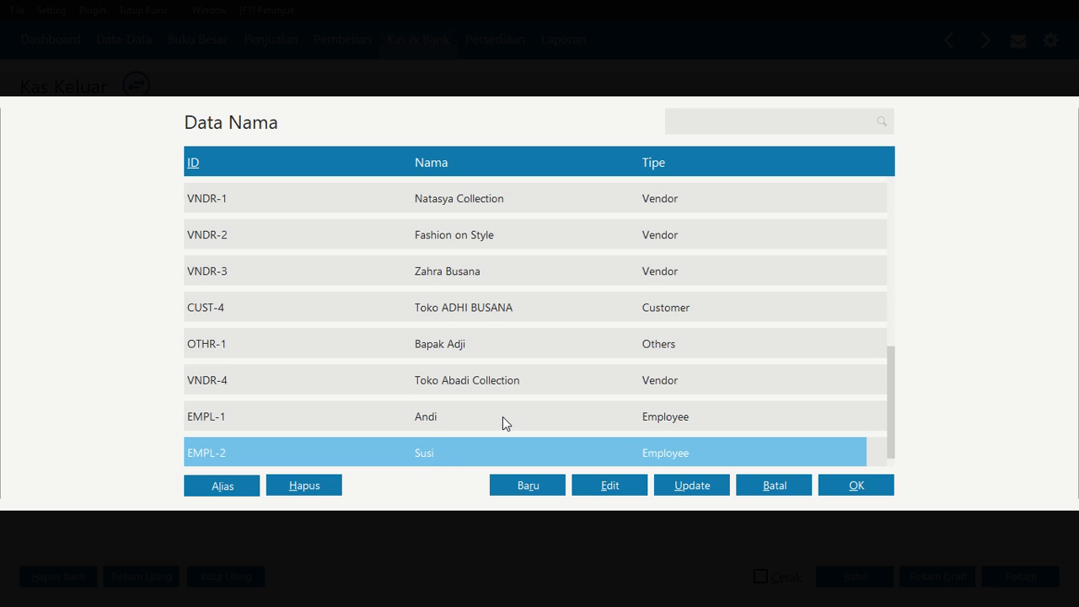
pyautogui.scroll(-1, 540, 440)
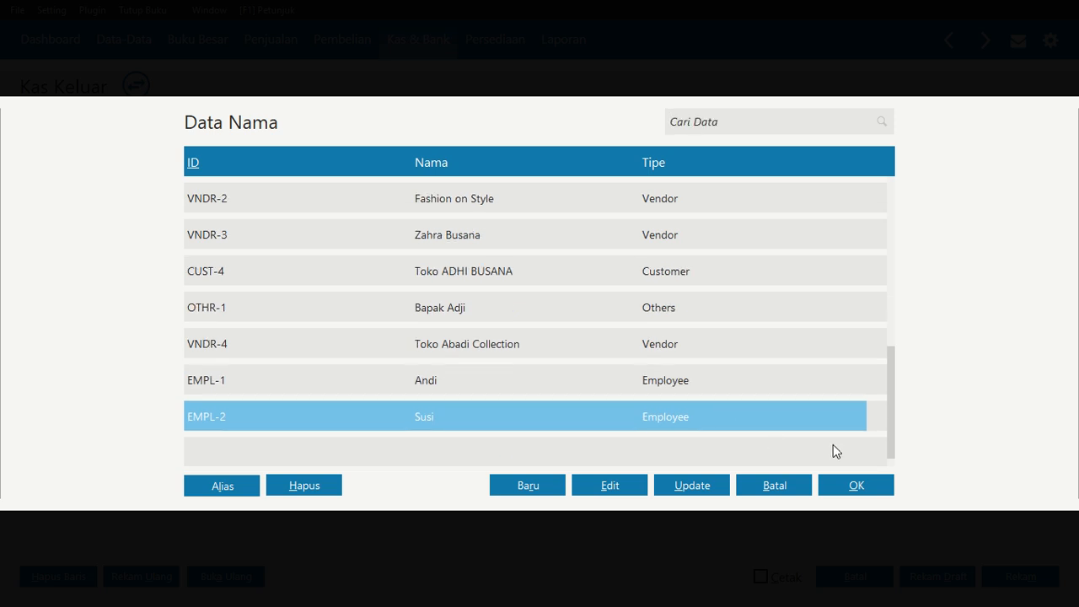
pyautogui.click(852, 487)
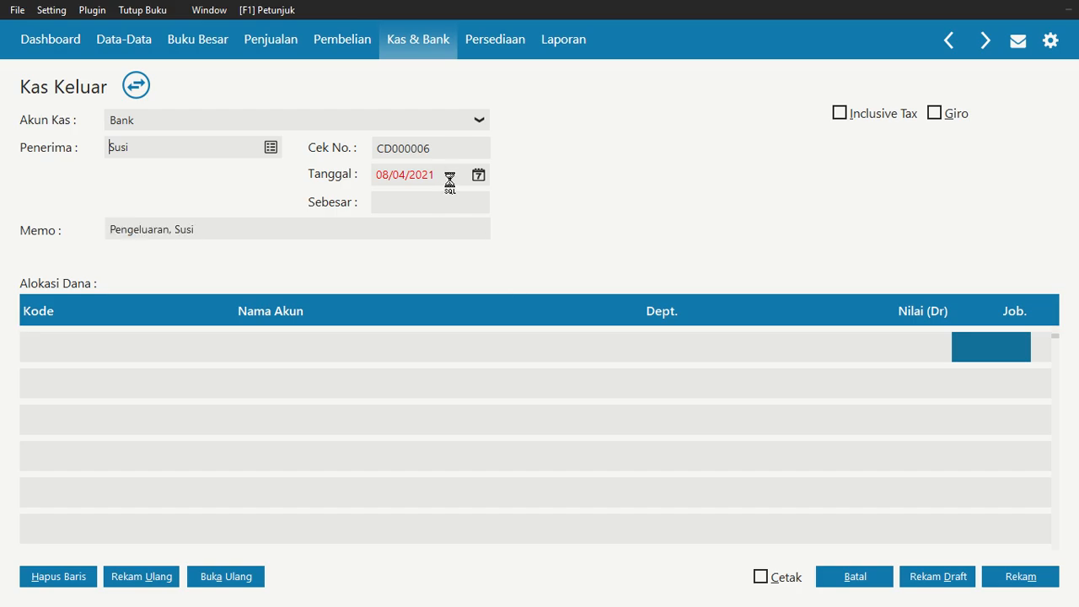
pyautogui.click(478, 174)
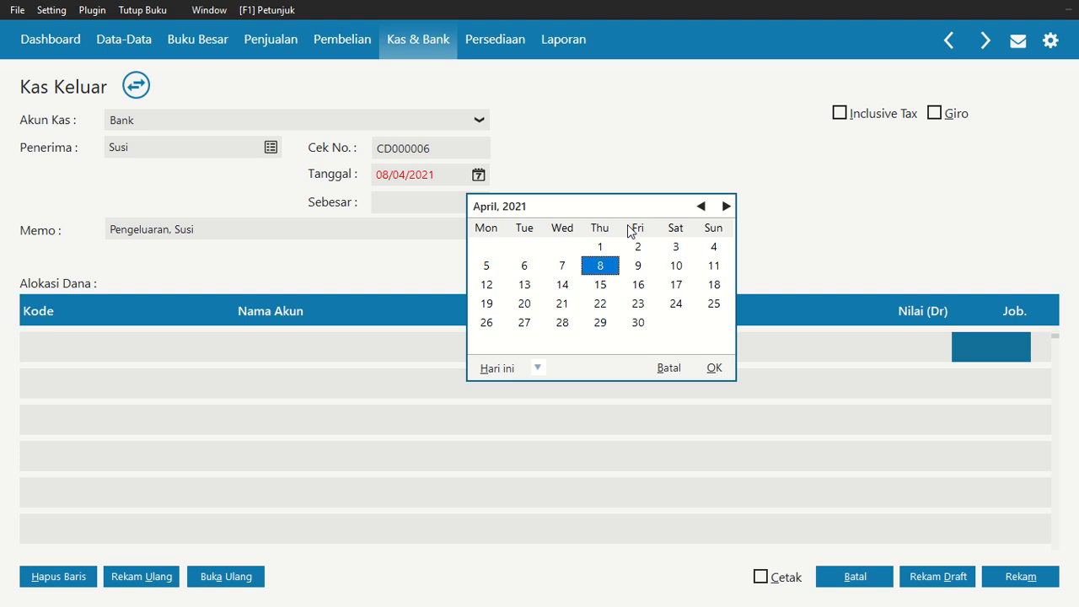
pyautogui.click(704, 207)
pyautogui.click(704, 206)
pyautogui.click(704, 207)
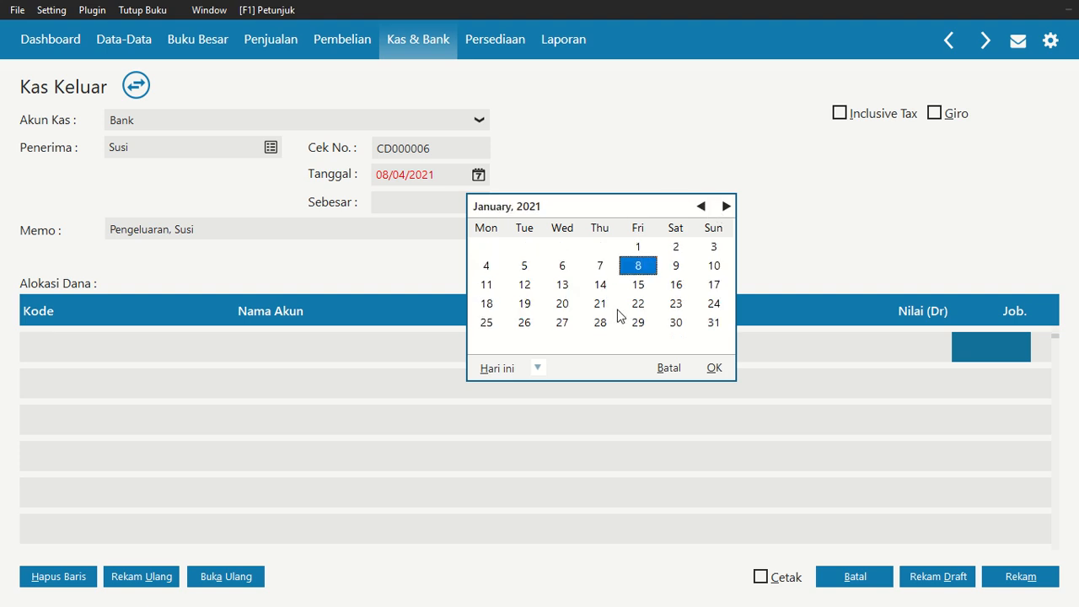
pyautogui.click(565, 325)
pyautogui.click(714, 367)
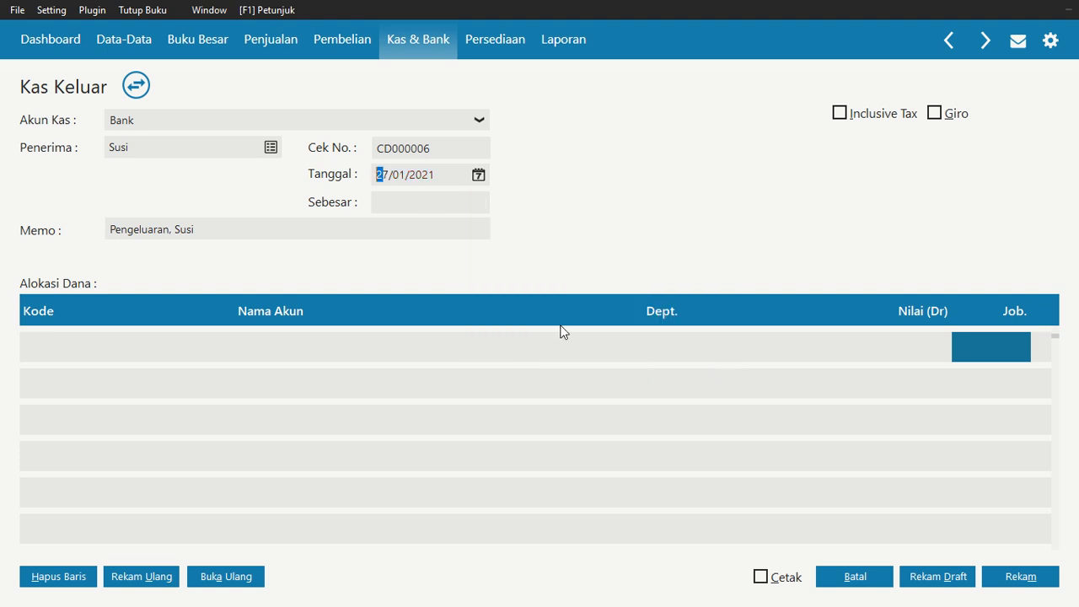
# Search the account list for beban and allocate Susi's payment line to Beban Gaji & Upah
pyautogui.click(129, 346)
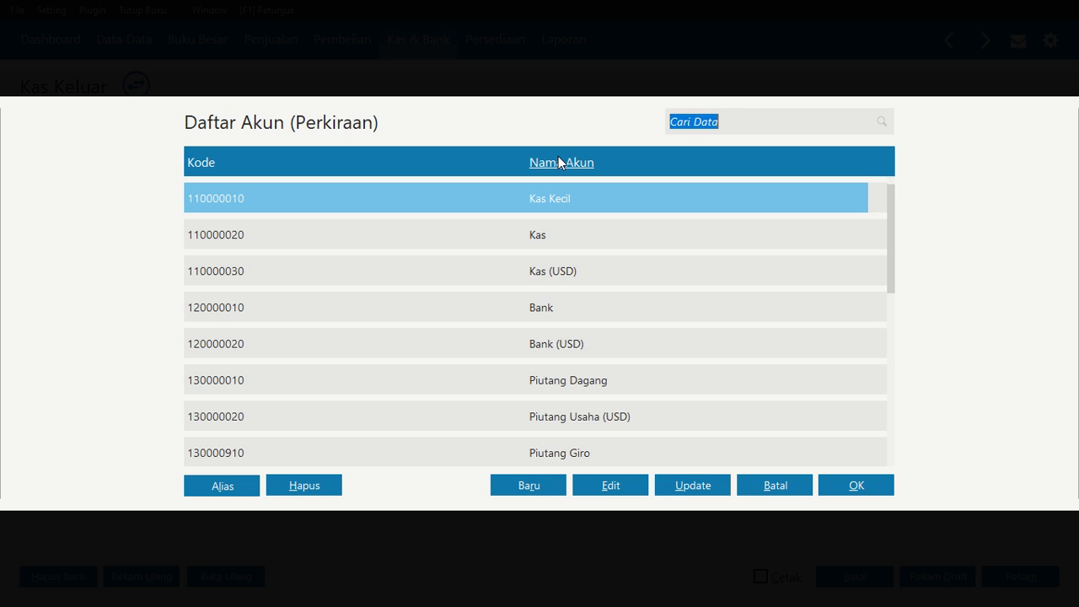
pyautogui.write('beban')
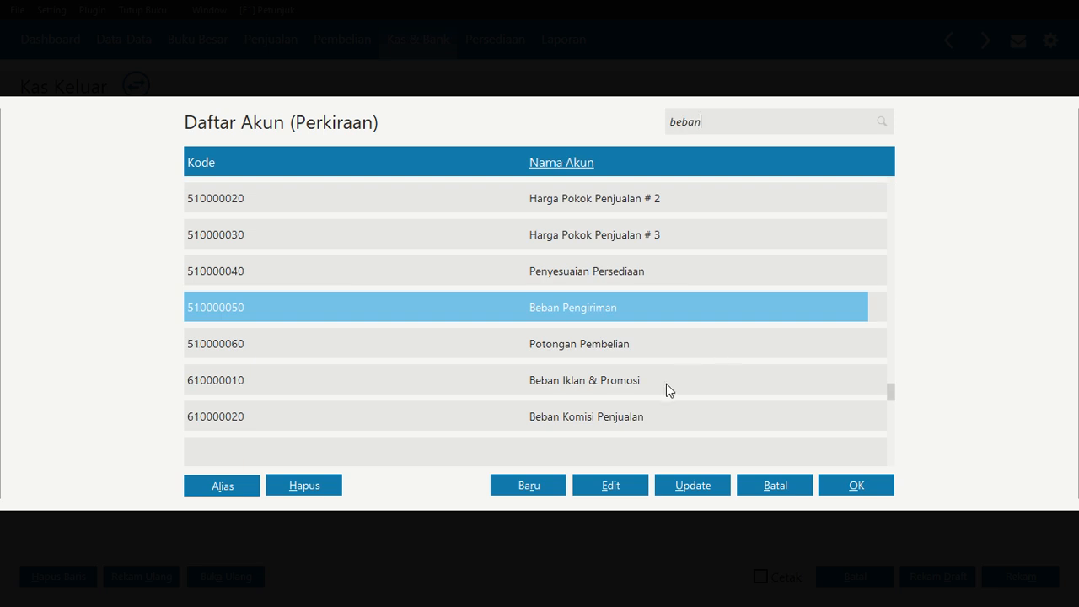
pyautogui.scroll(-7, 654, 379)
pyautogui.press('Down')
pyautogui.press('Down')
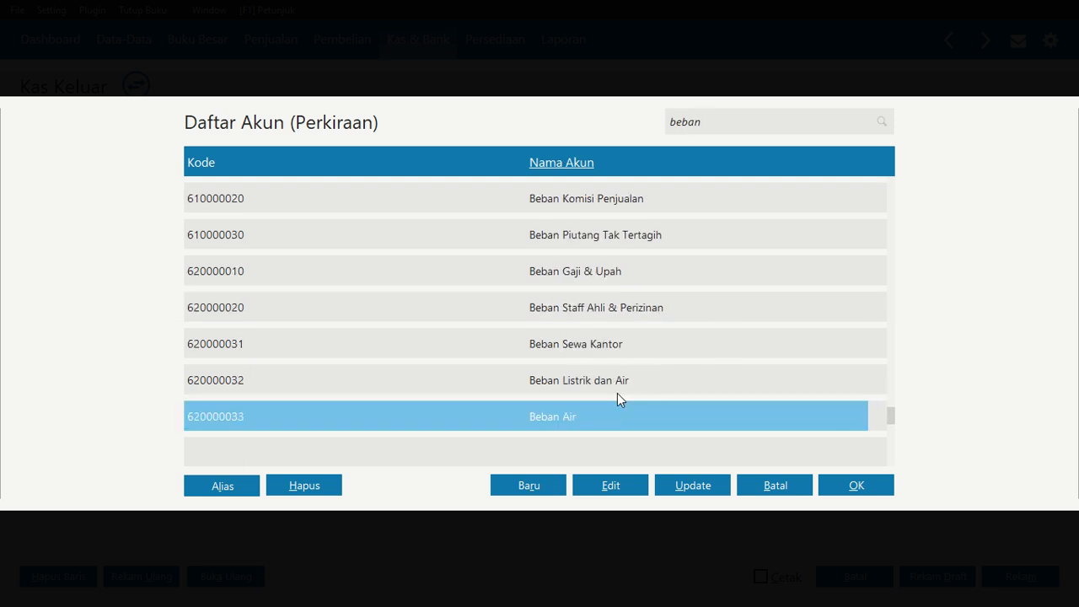
pyautogui.press('Down')
pyautogui.press('Down')
pyautogui.press('Down')
pyautogui.press('Down')
pyautogui.press('Down')
pyautogui.press('Down')
pyautogui.press('Down')
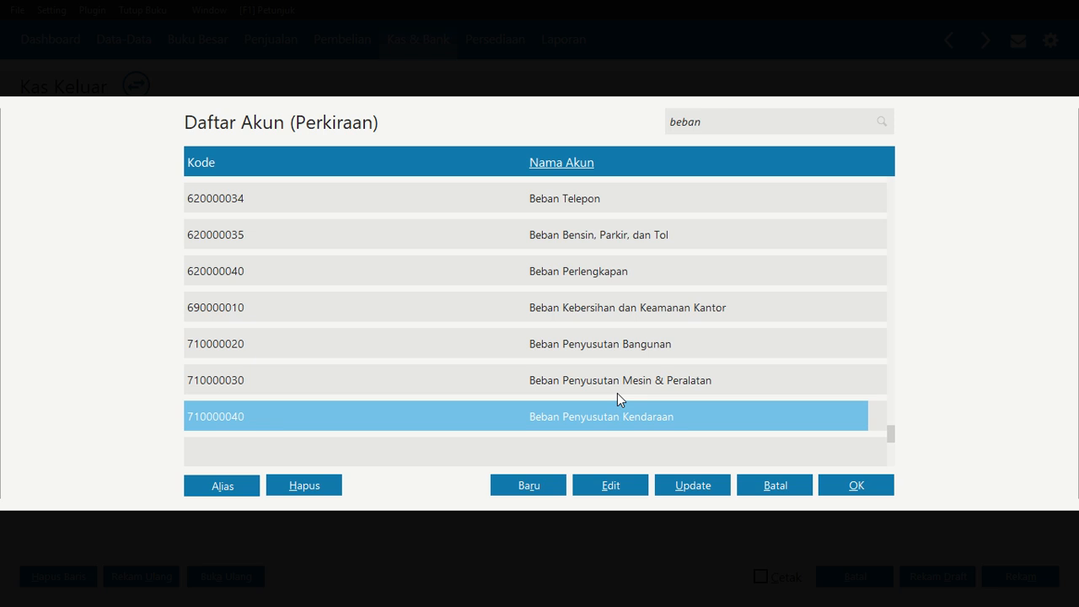
pyautogui.scroll(-3, 617, 393)
pyautogui.scroll(11, 617, 395)
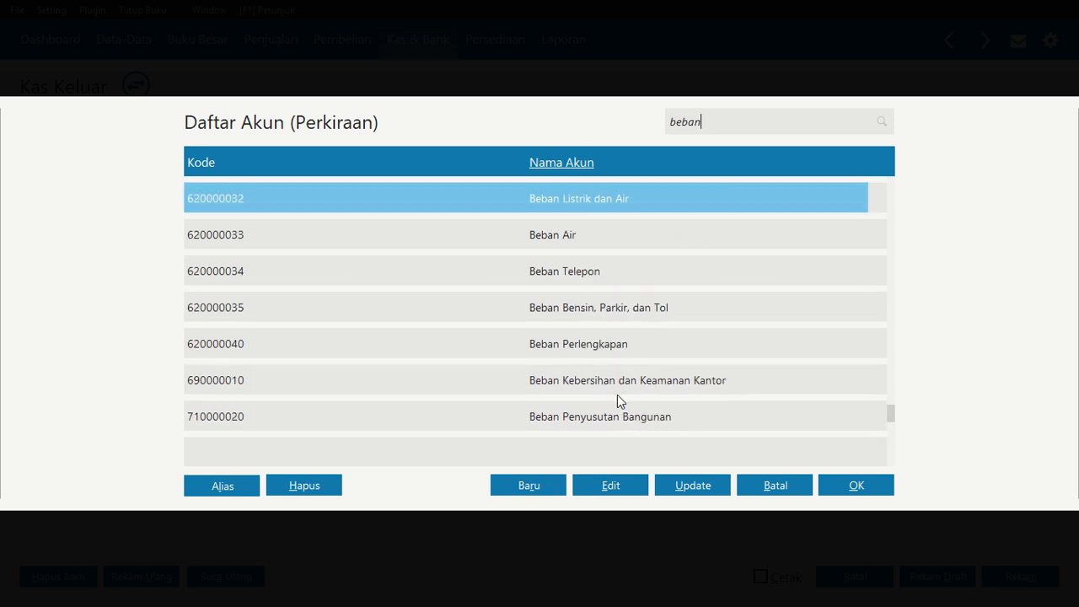
pyautogui.scroll(5, 617, 395)
pyautogui.click(575, 273)
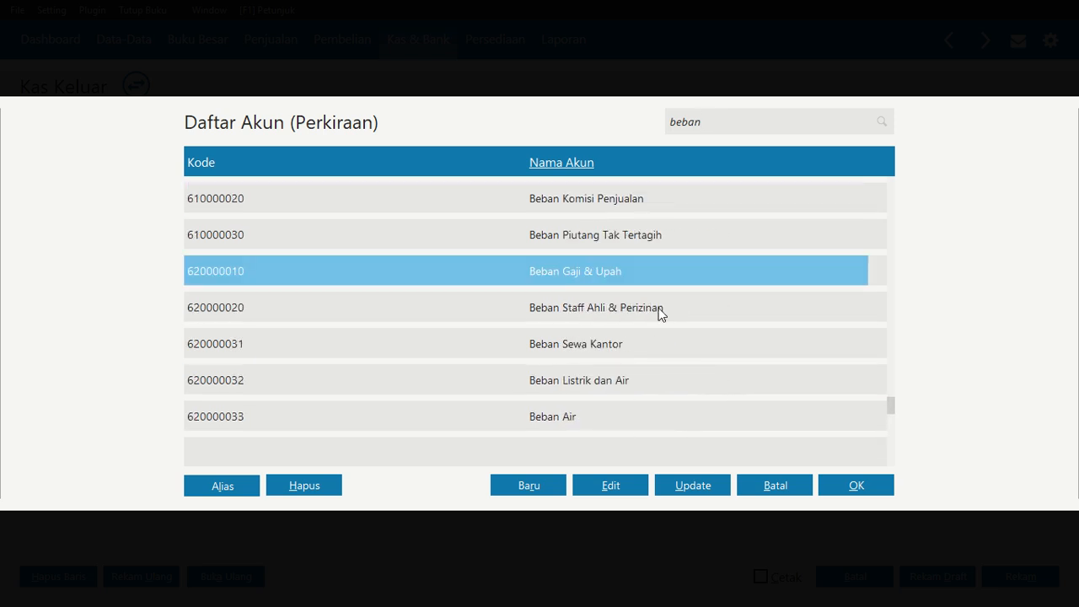
pyautogui.click(856, 485)
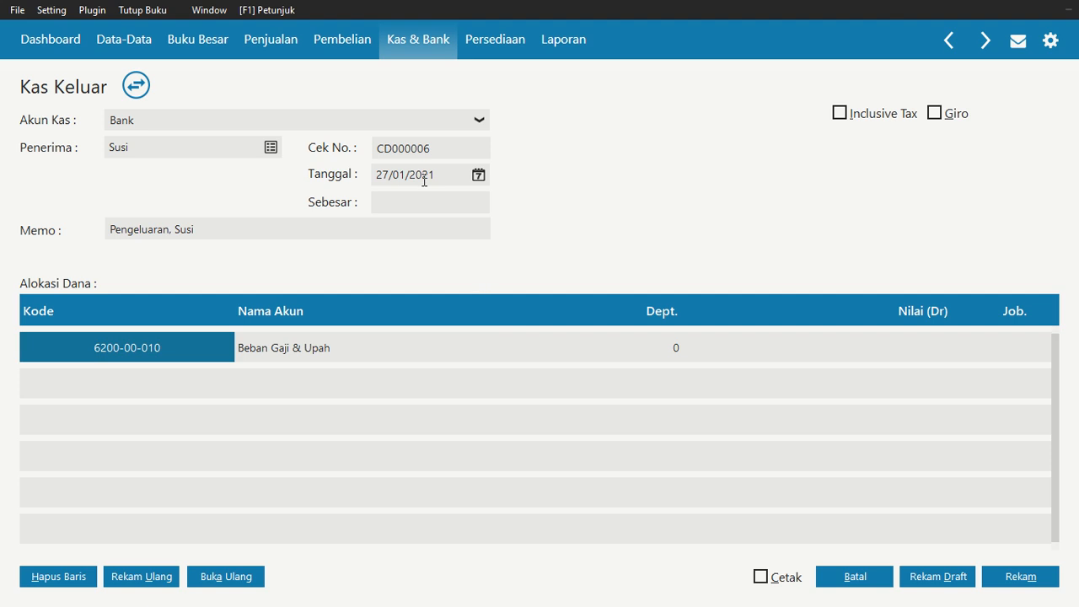
# Enter 2.000.000 as the salary line's value, fill the total amount, and save the payment
pyautogui.click(887, 352)
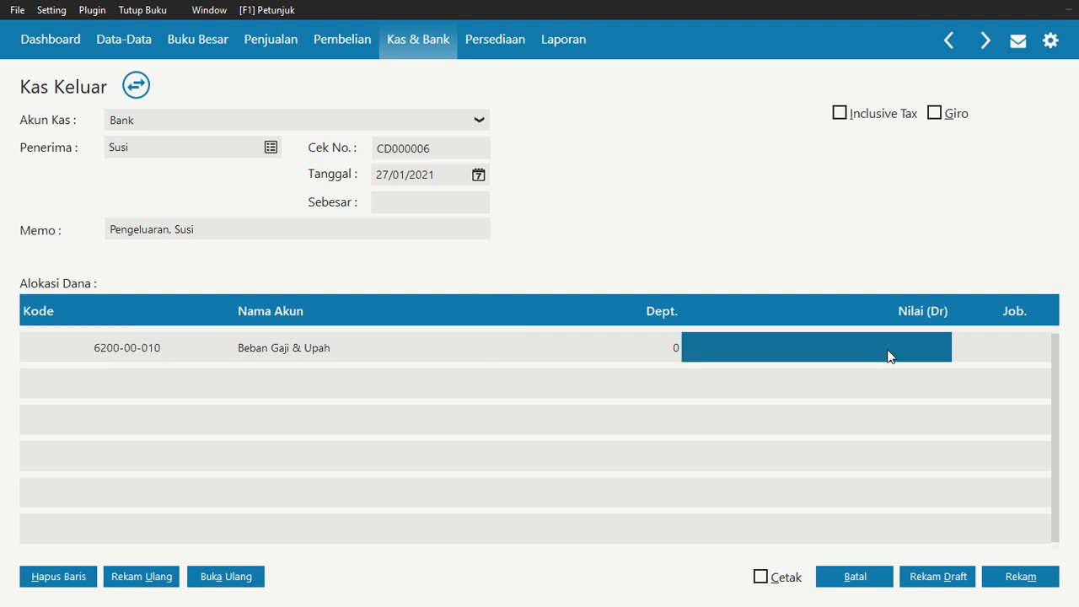
pyautogui.write('2000000')
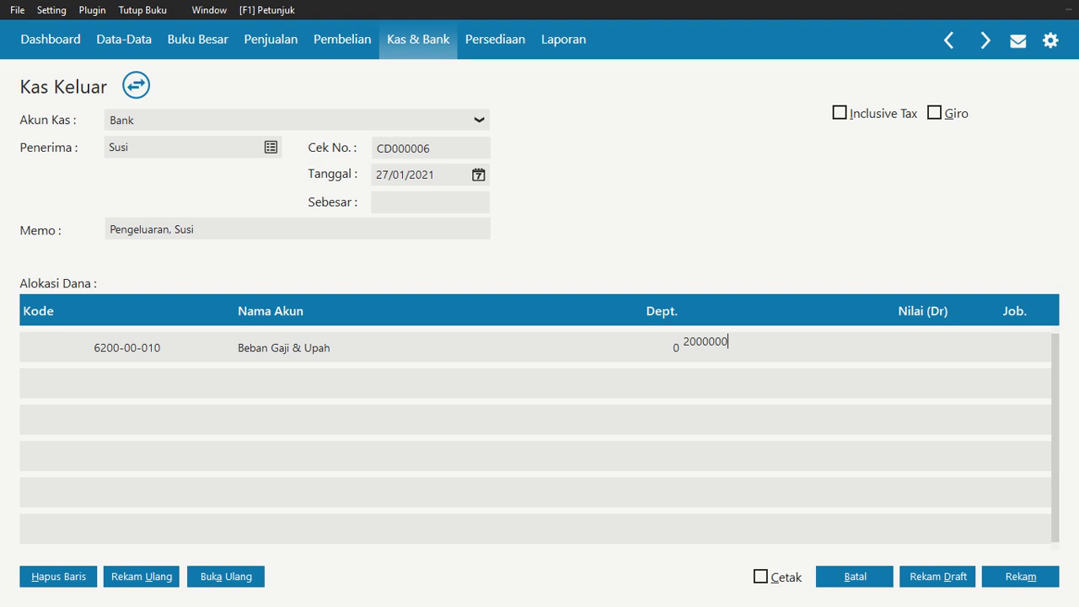
pyautogui.press('Tab')
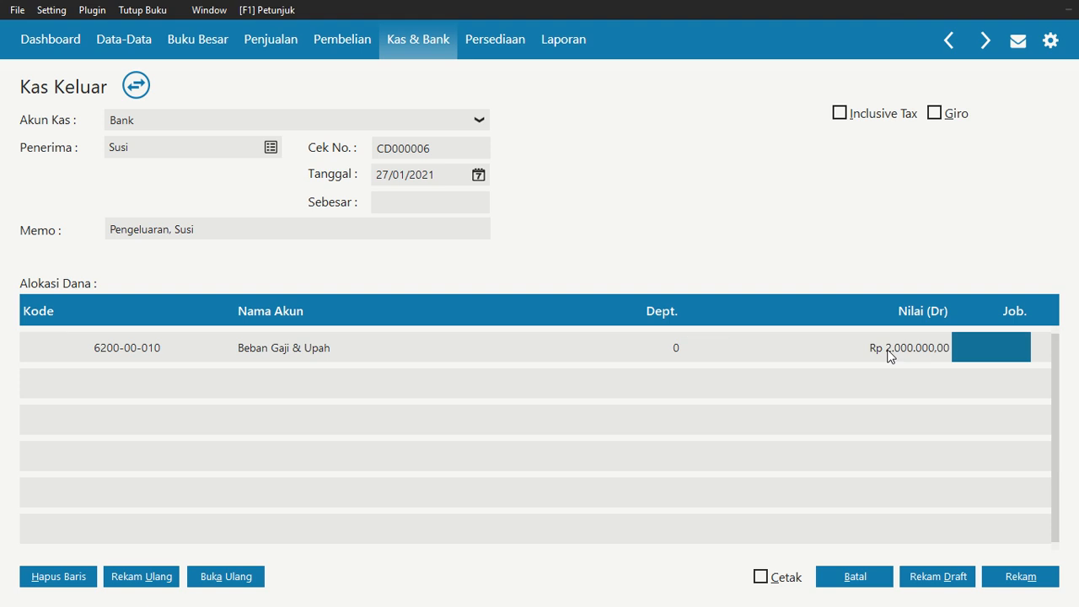
pyautogui.click(426, 201)
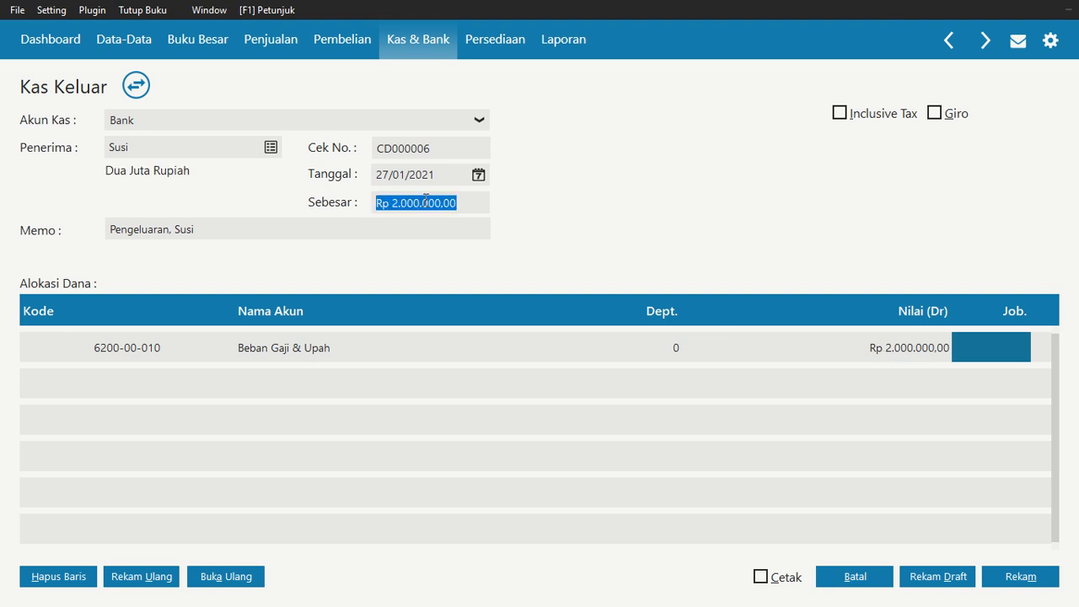
pyautogui.click(1020, 577)
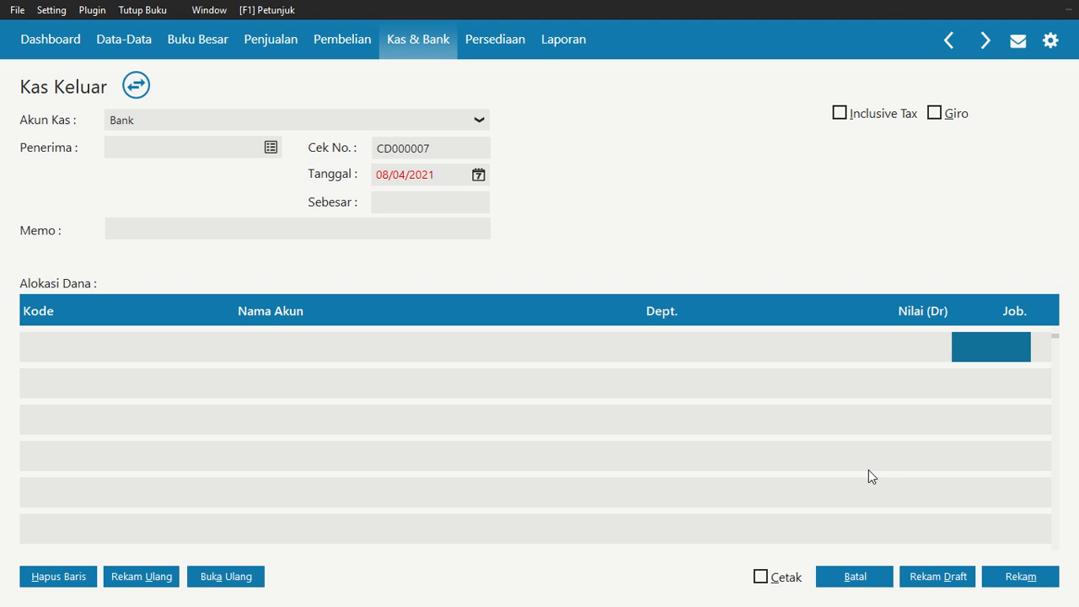
# Close the cash disbursement screens and start a new Pemakaian / Penyesuaian Barang inventory adjustment
pyautogui.click(855, 576)
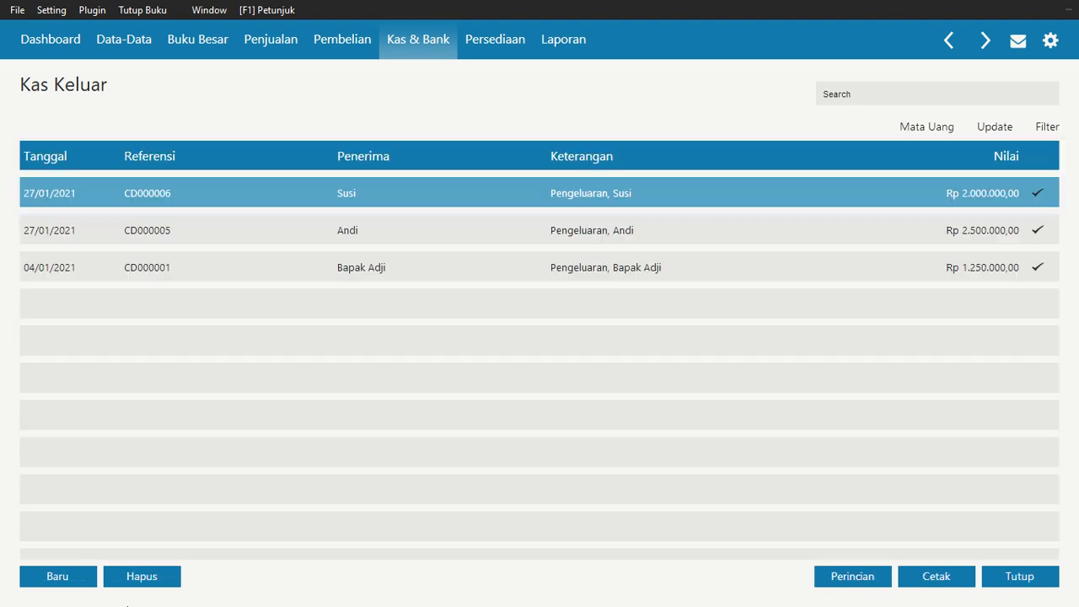
pyautogui.click(1020, 577)
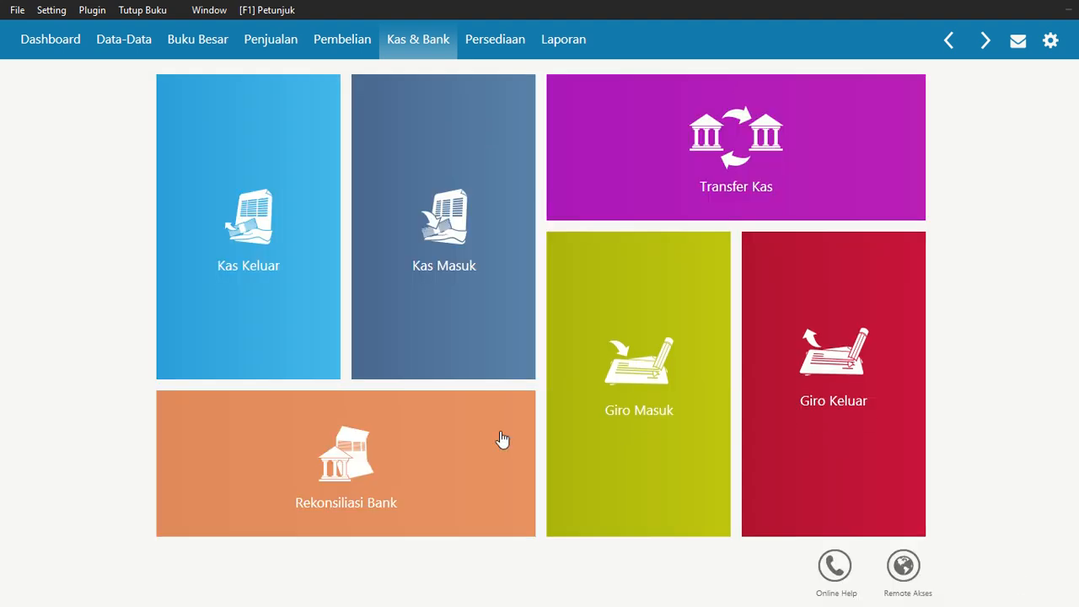
pyautogui.moveTo(406, 334)
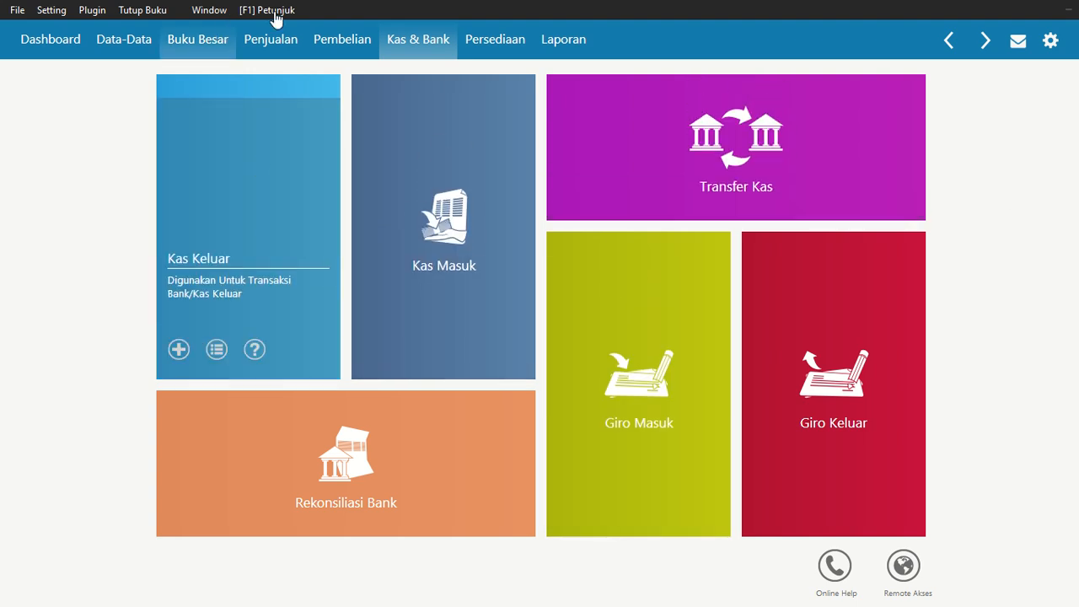
pyautogui.click(501, 38)
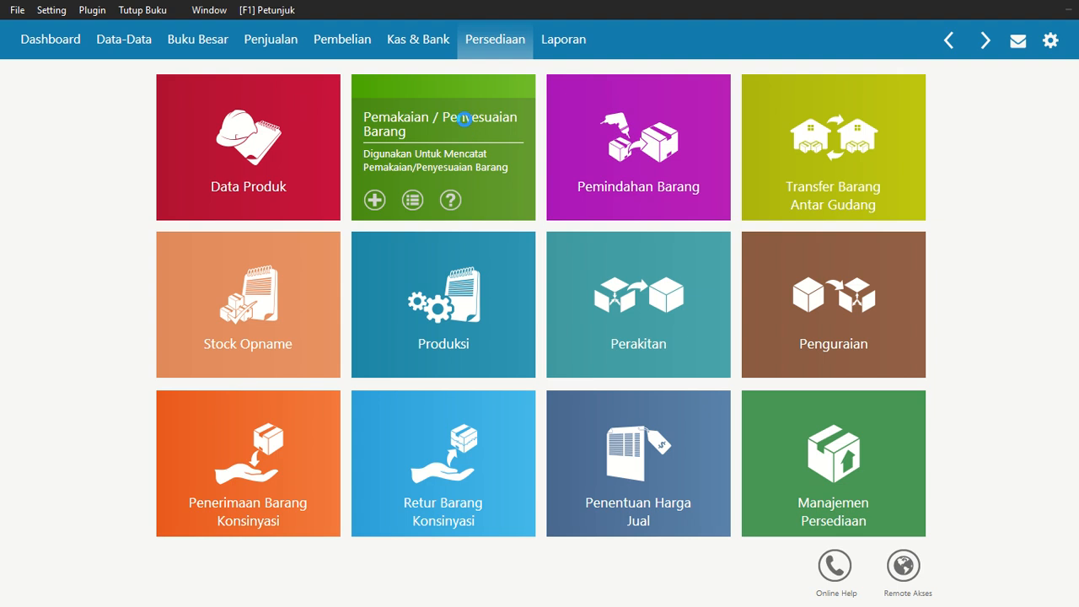
pyautogui.click(464, 120)
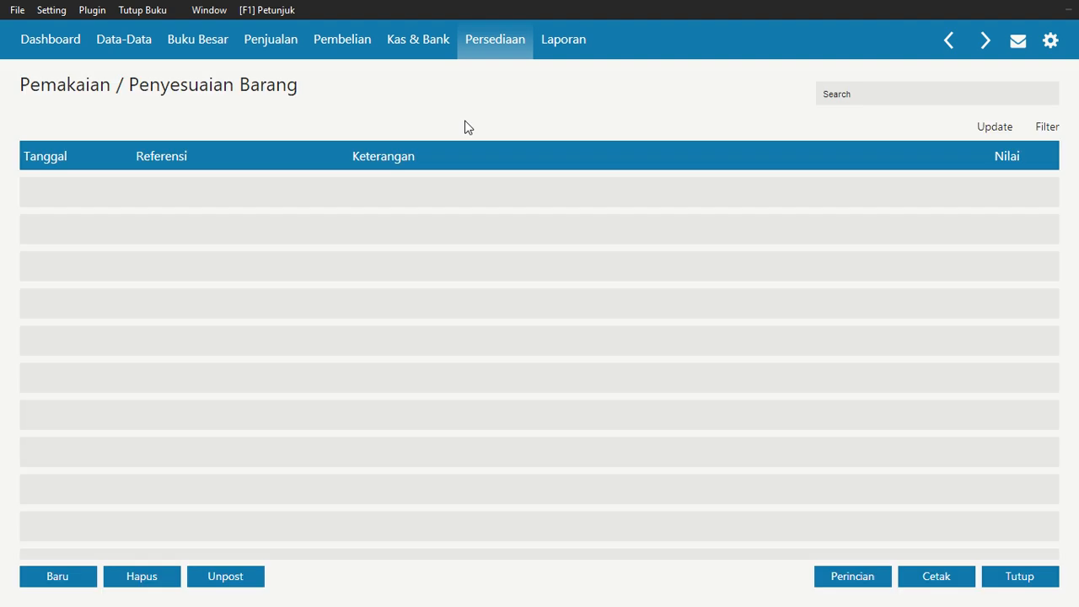
pyautogui.click(64, 578)
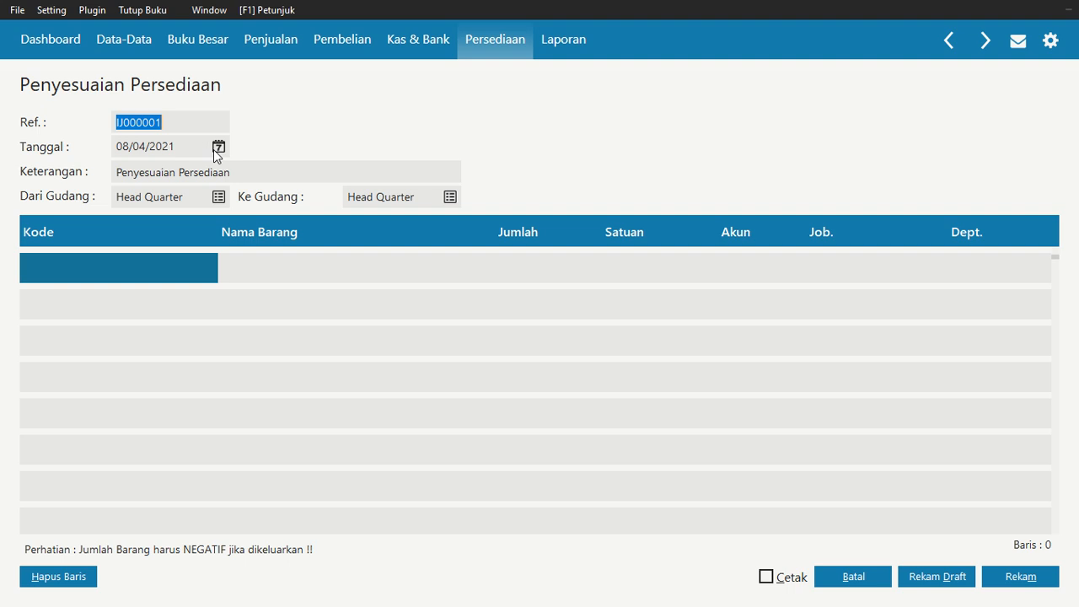
# Set the adjustment date to 30/01/2021 using the calendar
pyautogui.click(218, 148)
pyautogui.click(437, 177)
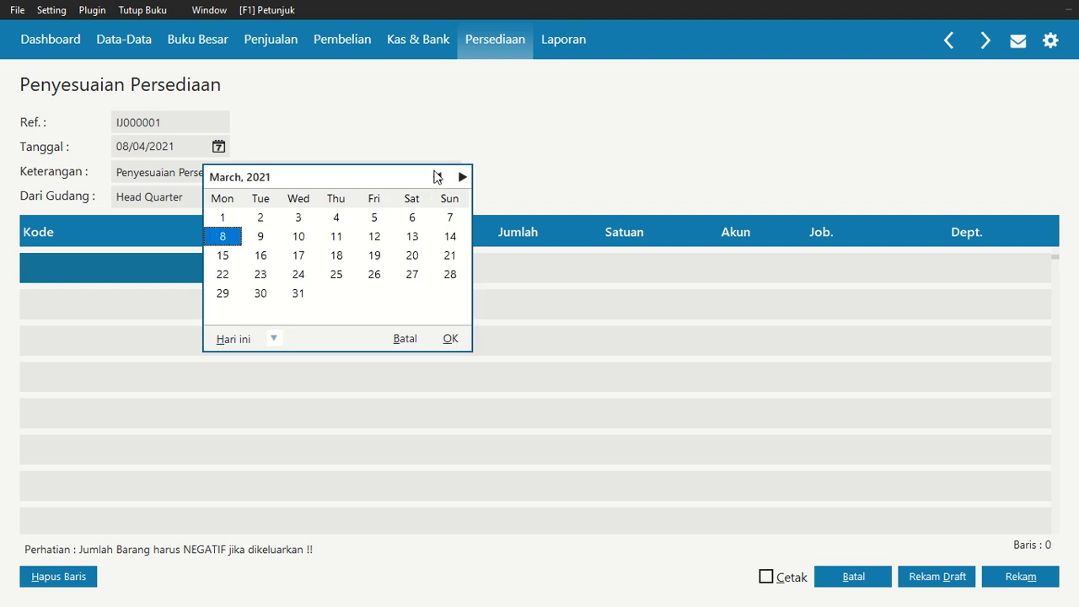
pyautogui.click(437, 177)
pyautogui.click(437, 177)
pyautogui.click(411, 295)
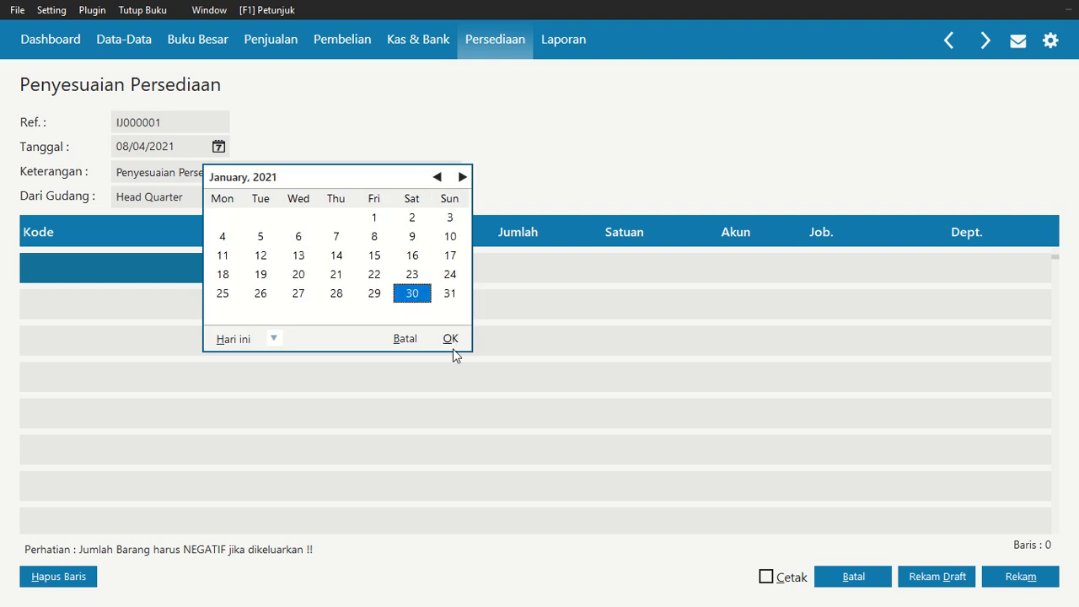
pyautogui.click(451, 340)
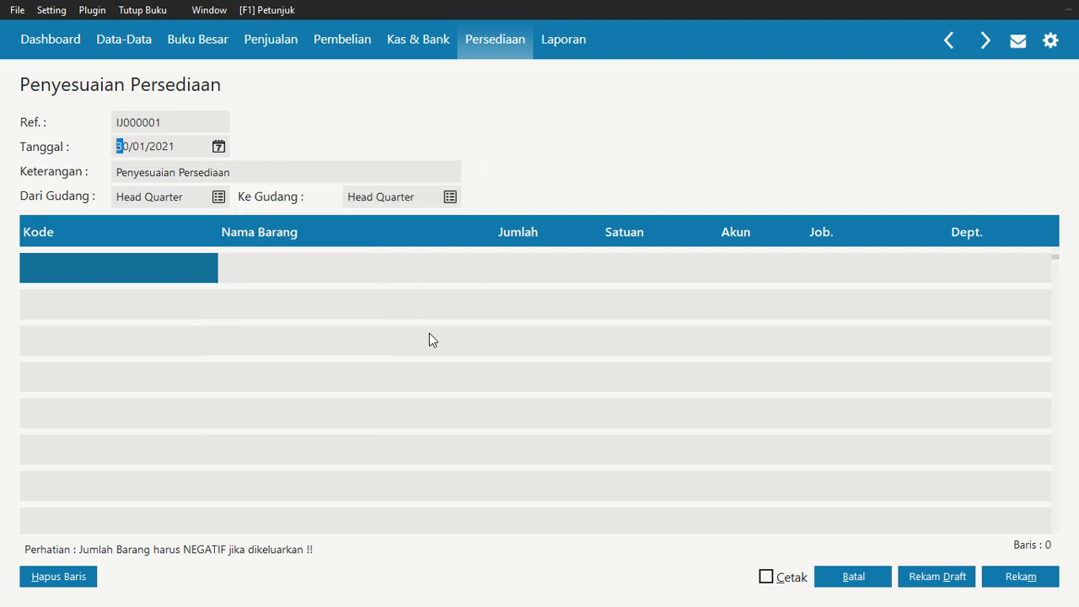
# Add item TP-005 Topi Pria/Wanita to the adjustment with a quantity of -2 Pcs
pyautogui.doubleClick(153, 268)
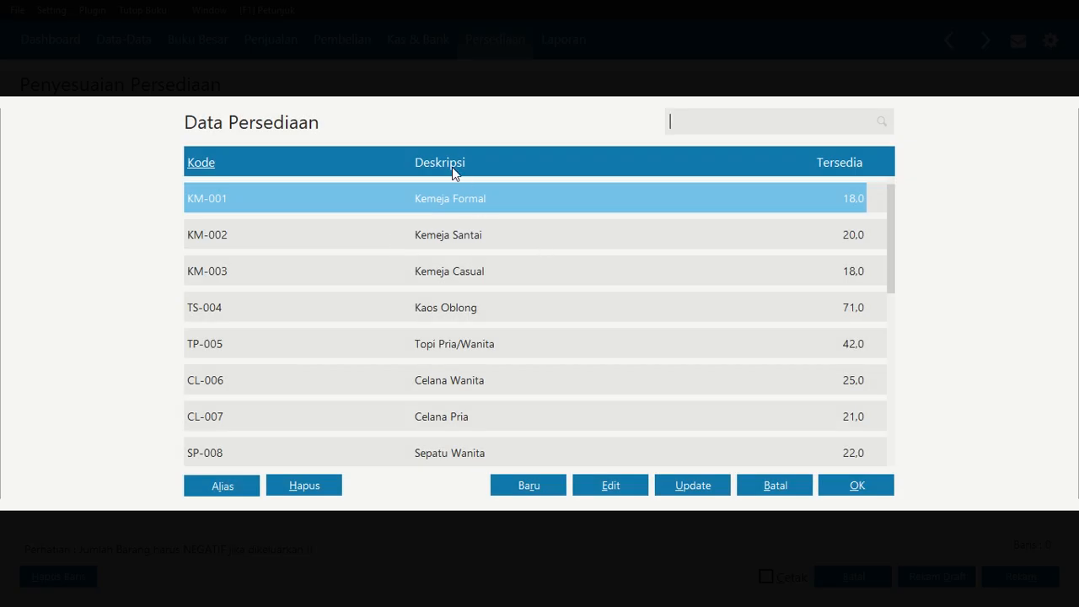
pyautogui.click(477, 344)
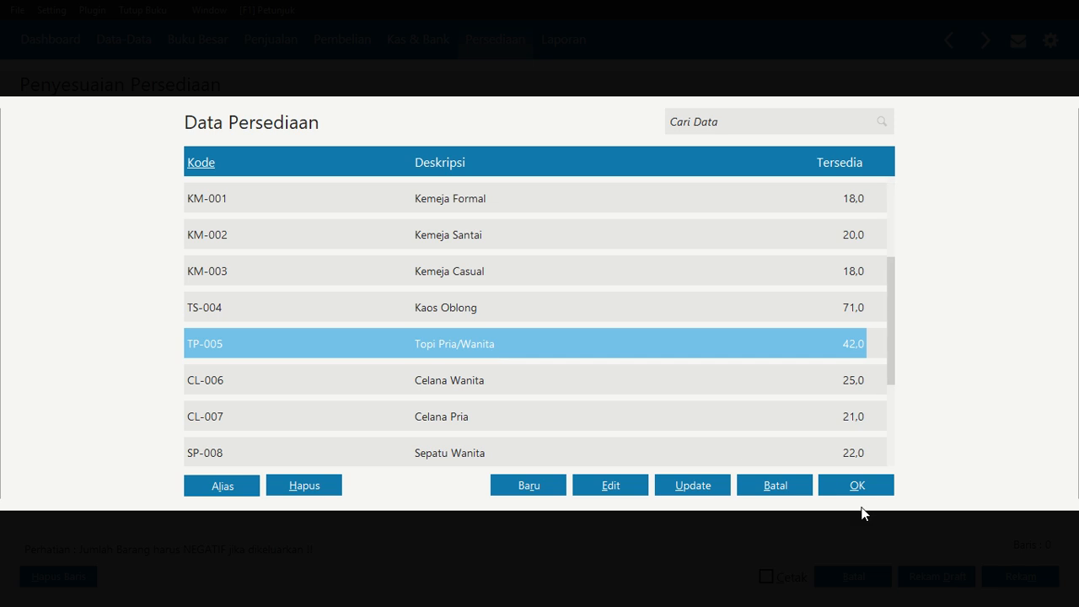
pyautogui.click(853, 489)
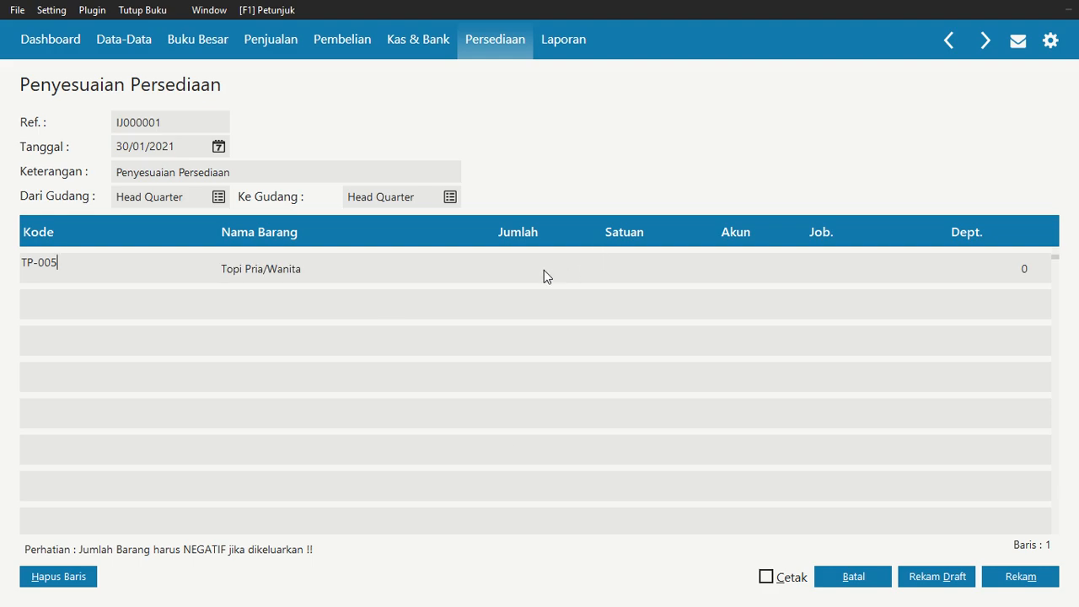
pyautogui.click(519, 278)
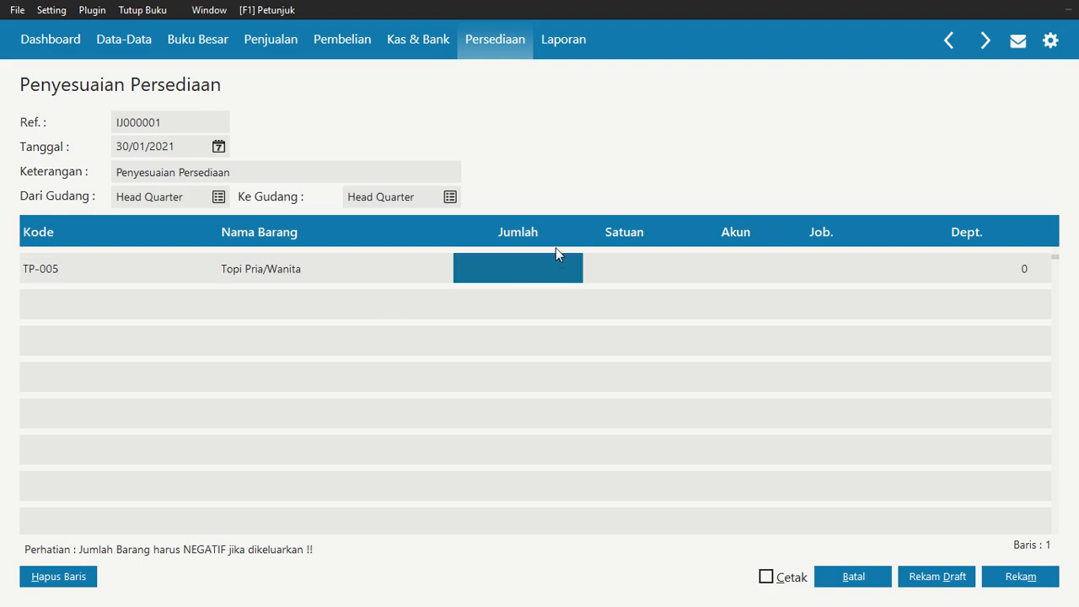
pyautogui.write('-2')
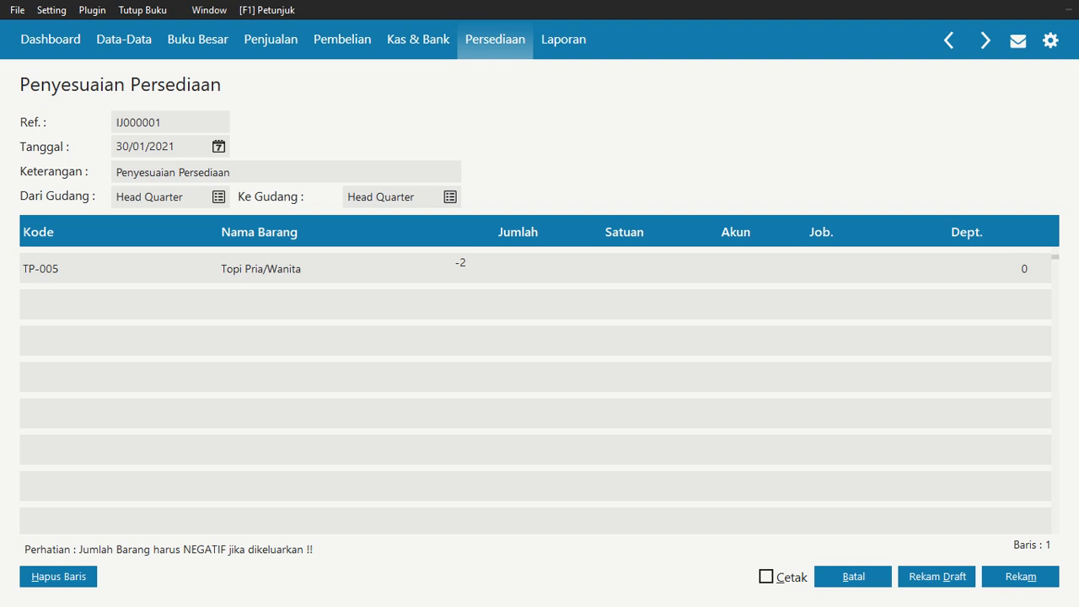
pyautogui.press('Return')
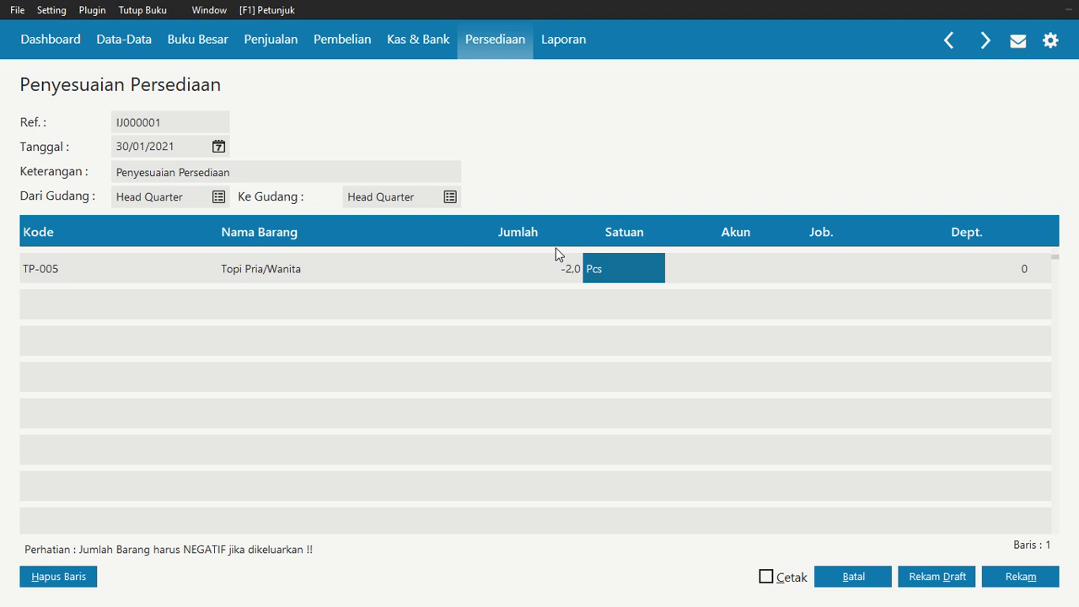
pyautogui.press('Return')
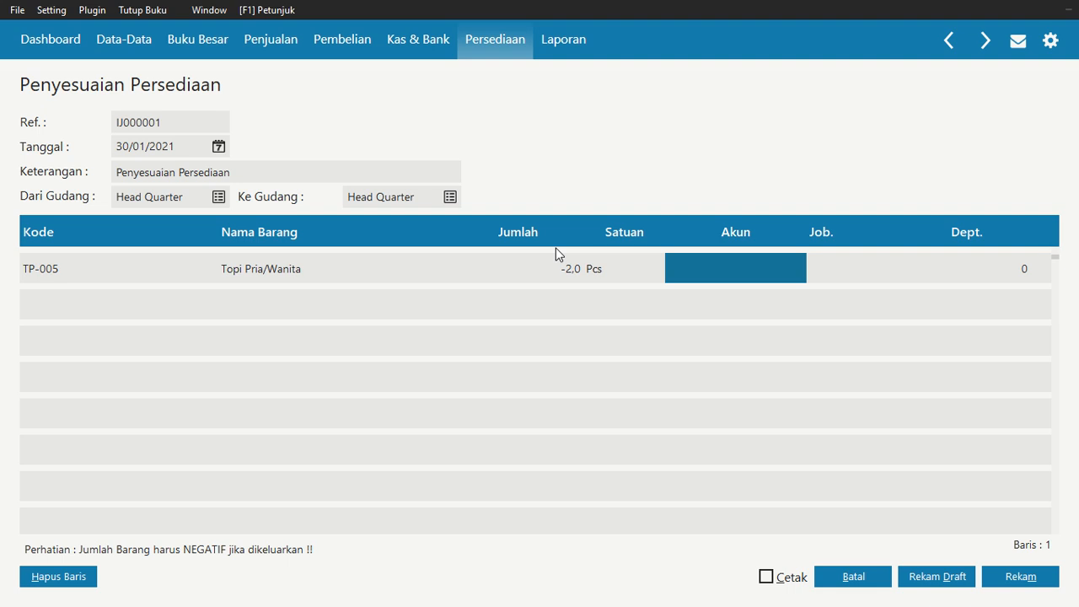
# Open the account list for the adjustment line, find the Beban Air account, edit it, and change its classification to Beban Operasional Lain with an adjusted code
pyautogui.doubleClick(710, 257)
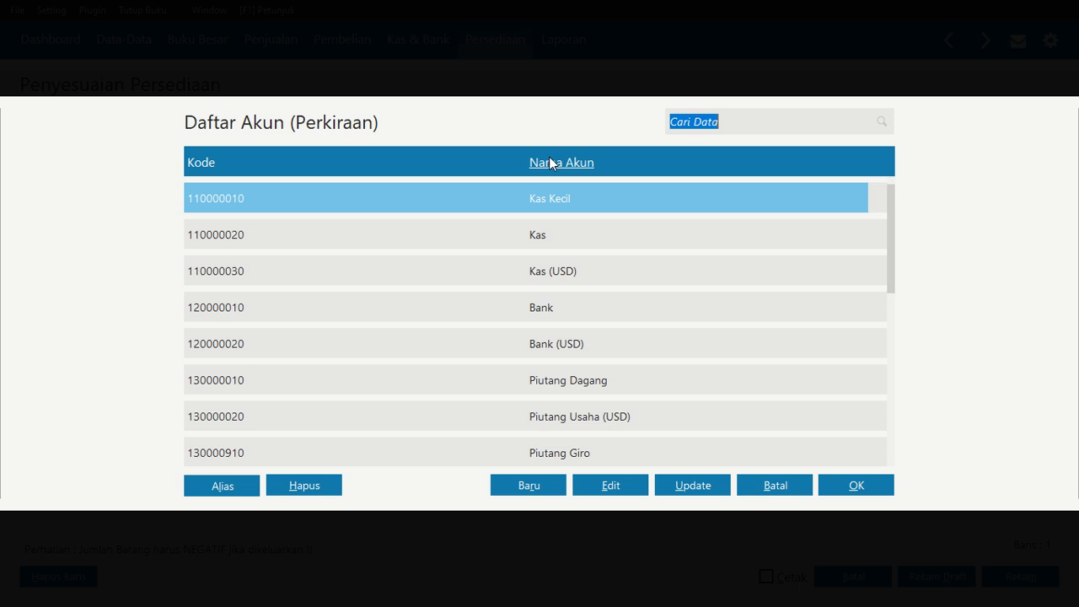
pyautogui.write('beban')
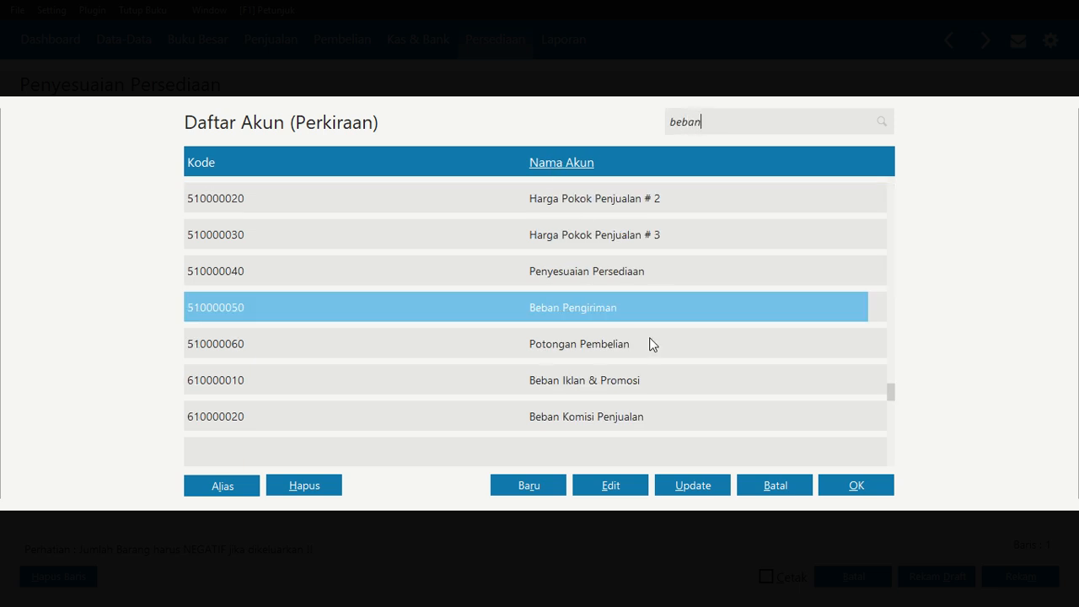
pyautogui.press('Down')
pyautogui.press('Down')
pyautogui.press('Down')
pyautogui.press('Down')
pyautogui.press('Down')
pyautogui.press('Down')
pyautogui.press('Down')
pyautogui.press('Down')
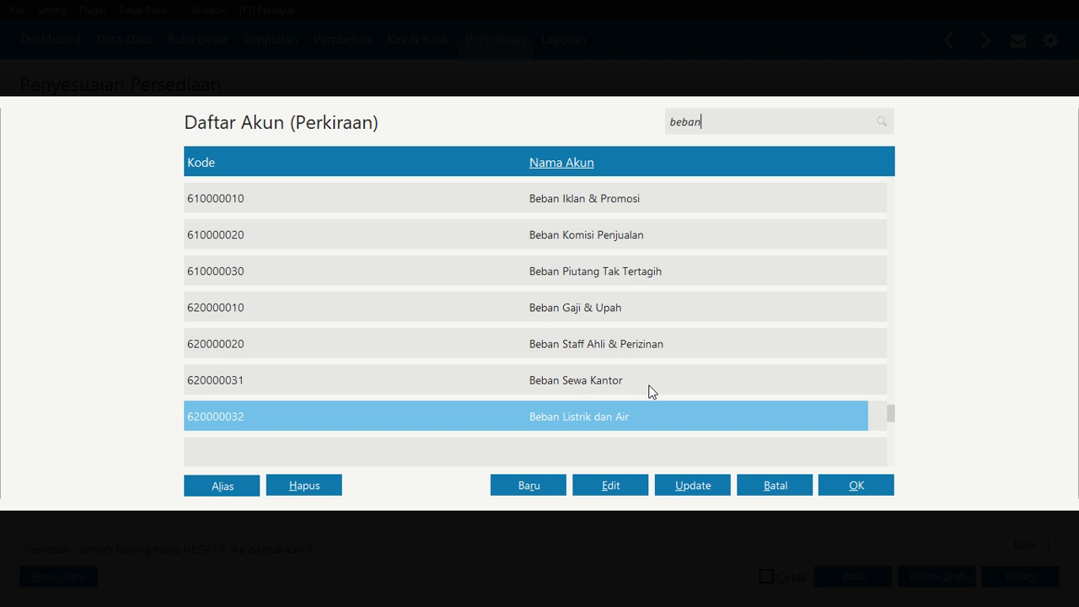
pyautogui.press('Down')
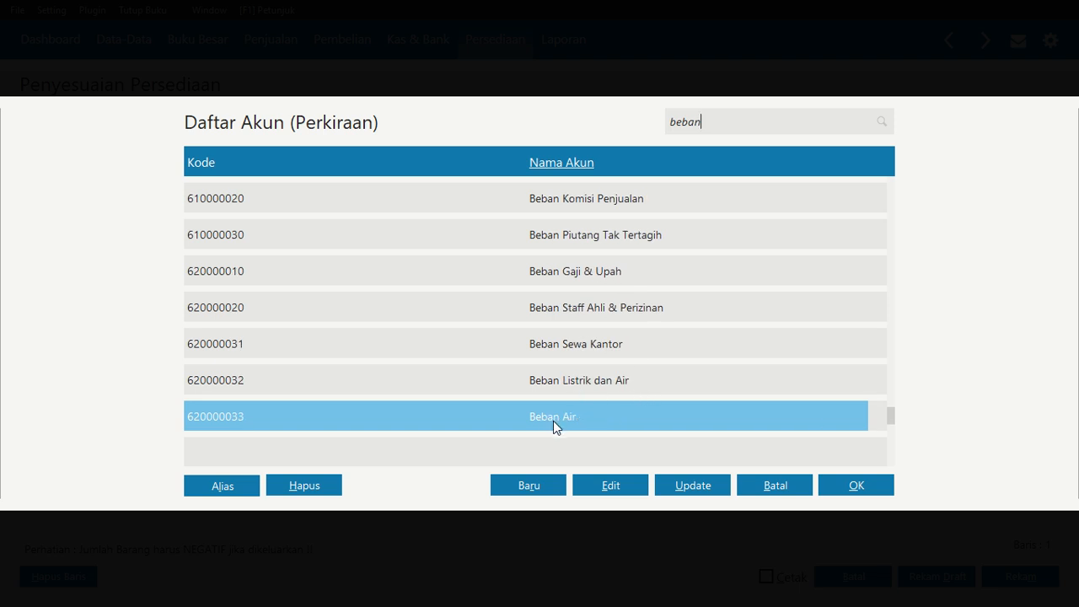
pyautogui.click(621, 477)
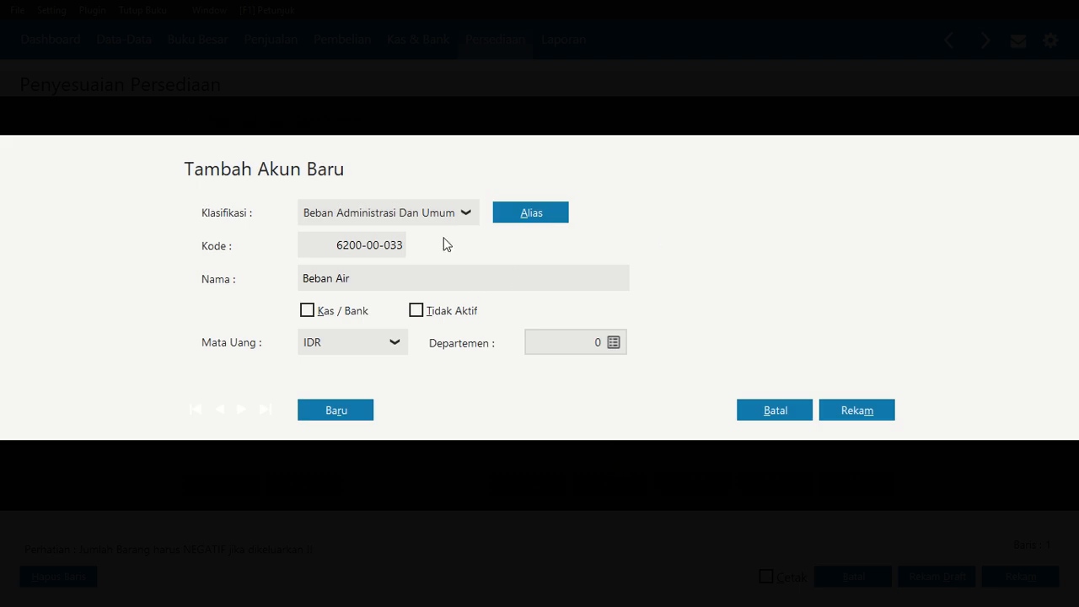
pyautogui.click(468, 217)
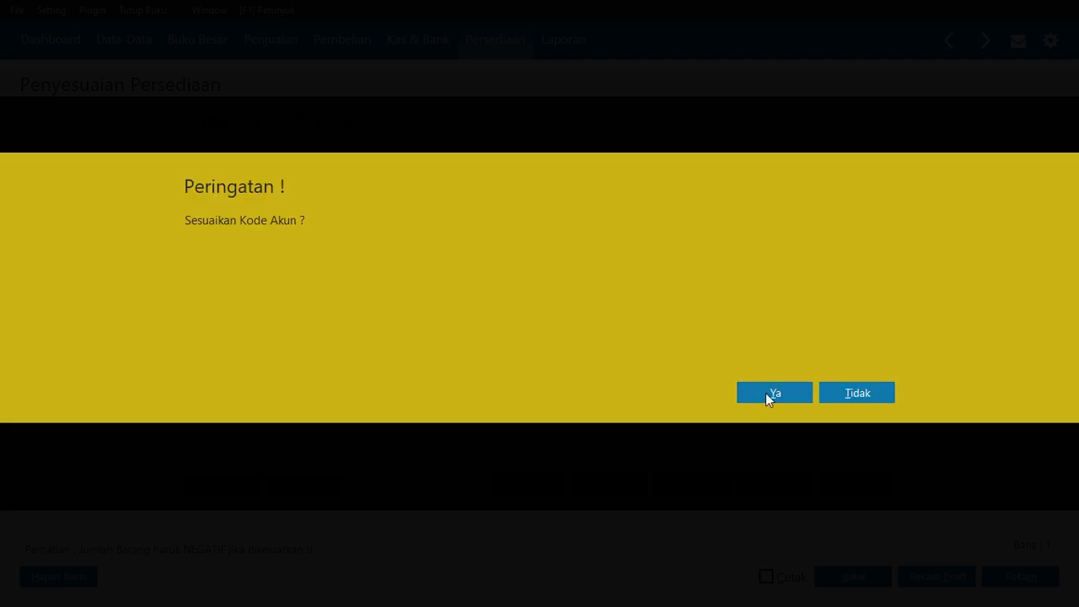
pyautogui.click(767, 393)
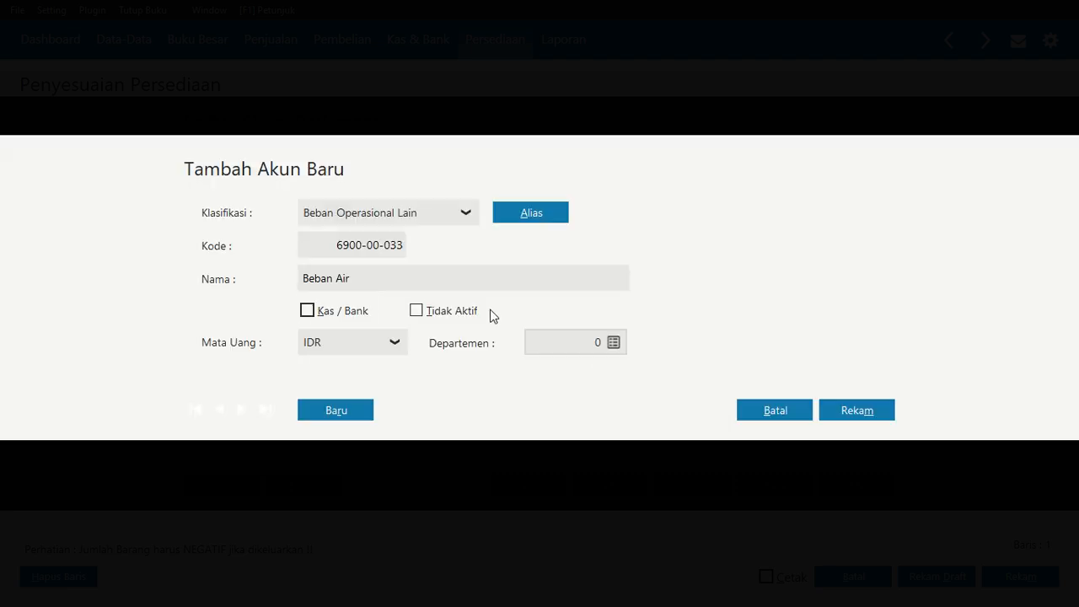
# Rename the account to Beban Kerusakan dan Kegagalan Material and save it
pyautogui.click(355, 279)
pyautogui.doubleClick(355, 279)
pyautogui.write('Kerusakan dan Kega')
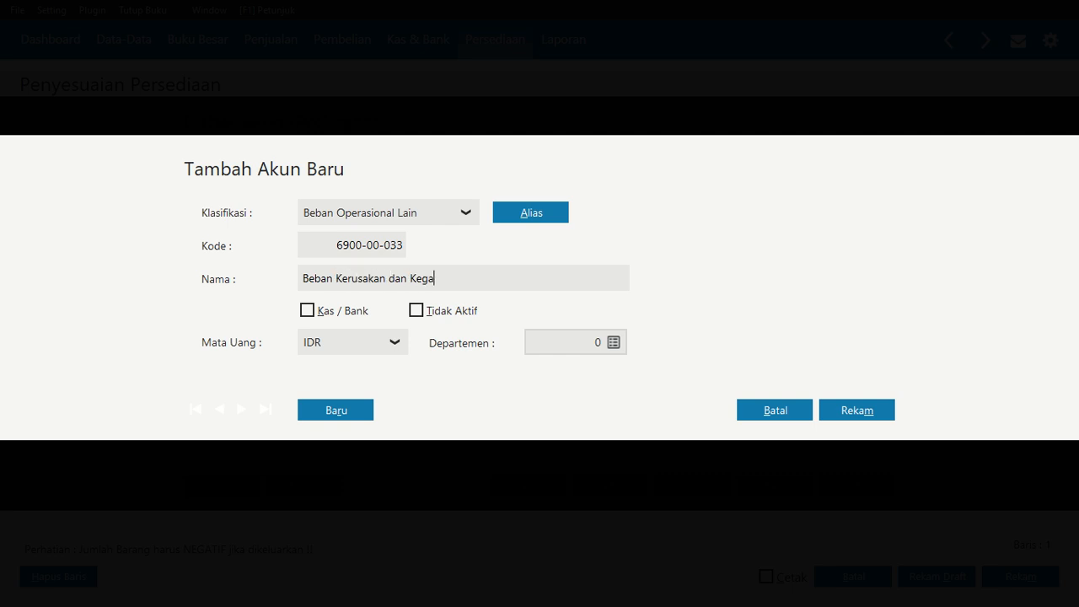
pyautogui.write('galan MAterial')
pyautogui.click(858, 409)
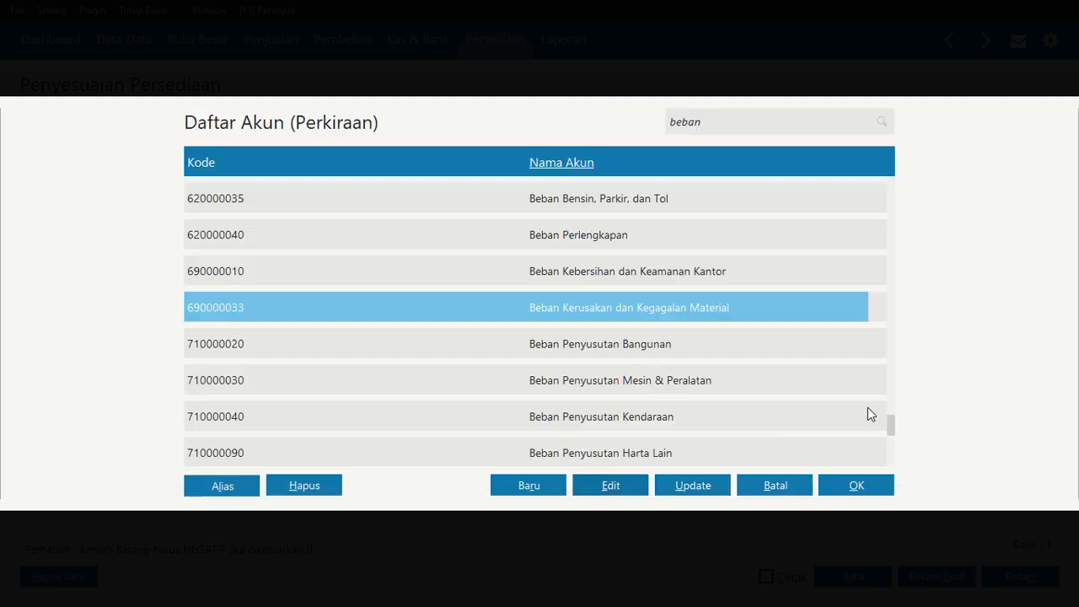
# Assign account 690000033 to the TP-005 adjustment line and save the inventory adjustment
pyautogui.click(844, 480)
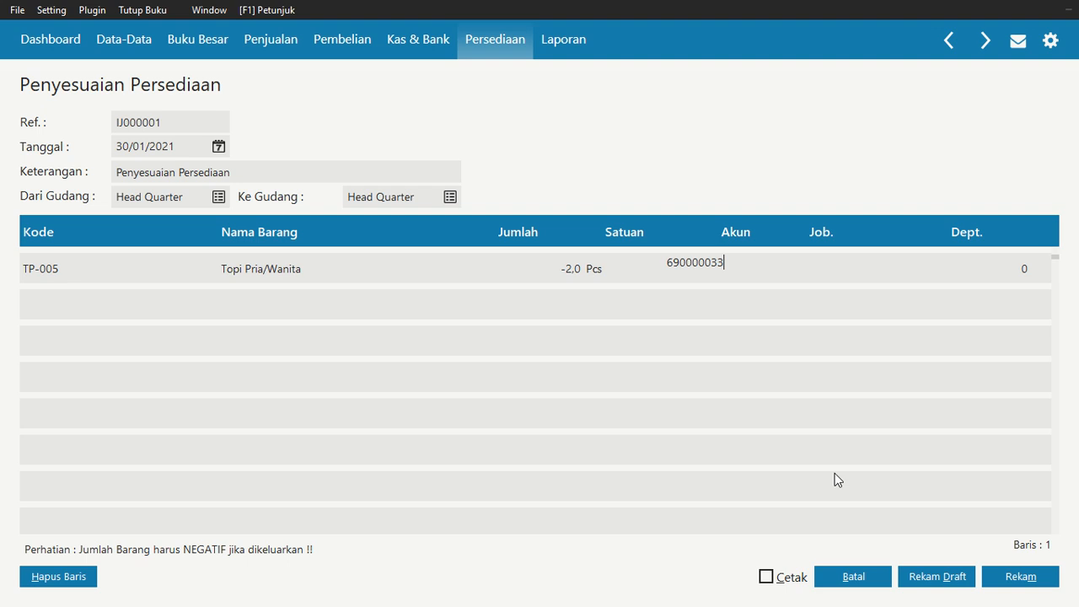
pyautogui.click(828, 268)
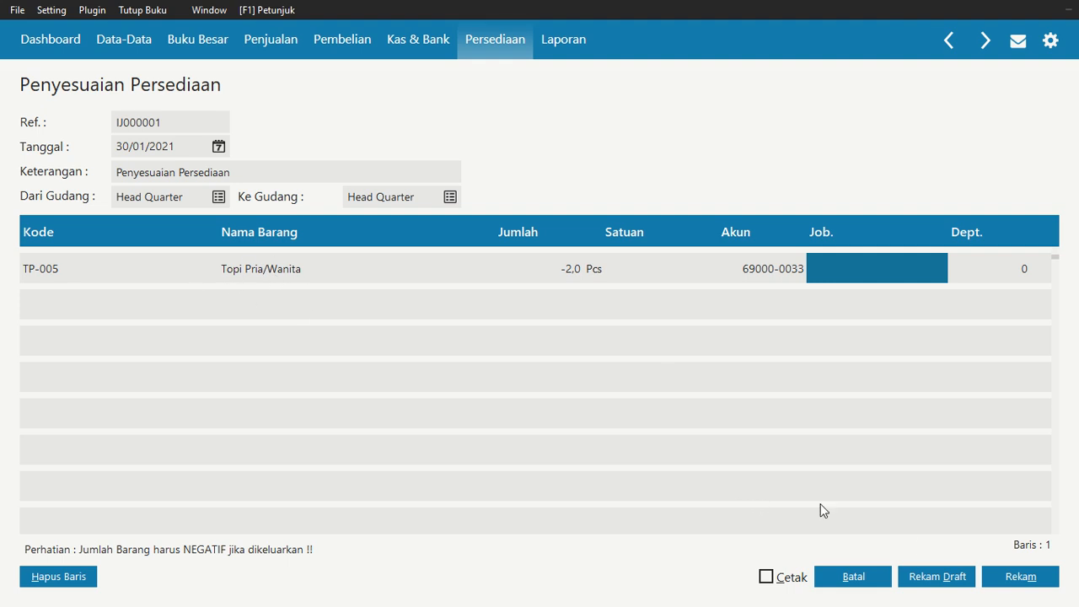
pyautogui.click(1036, 574)
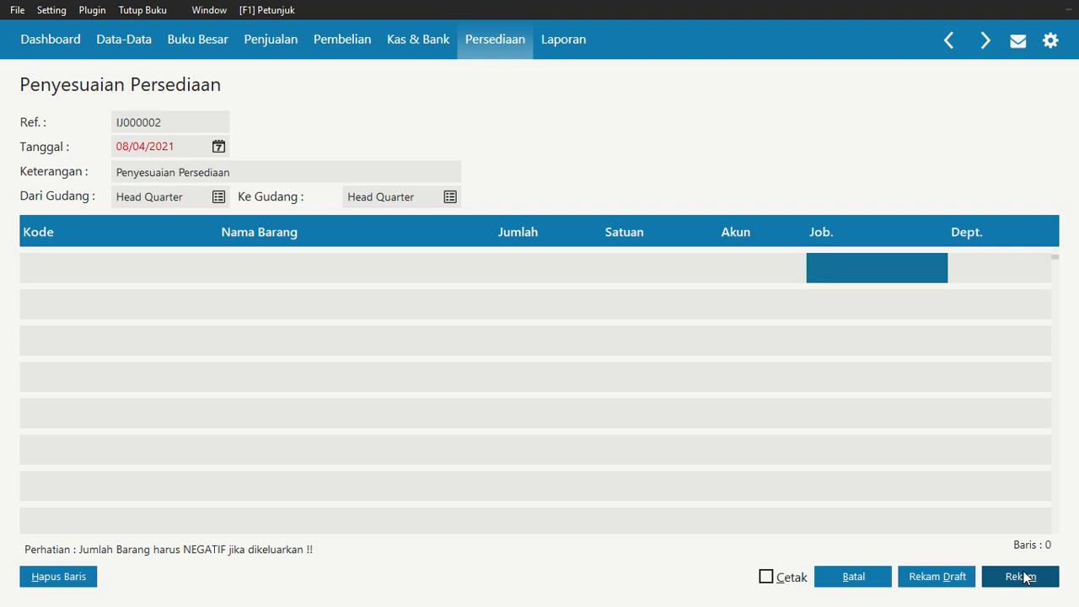
# Close the adjustment screens and open the Laba Rugi Standar report for January 2021
pyautogui.click(853, 577)
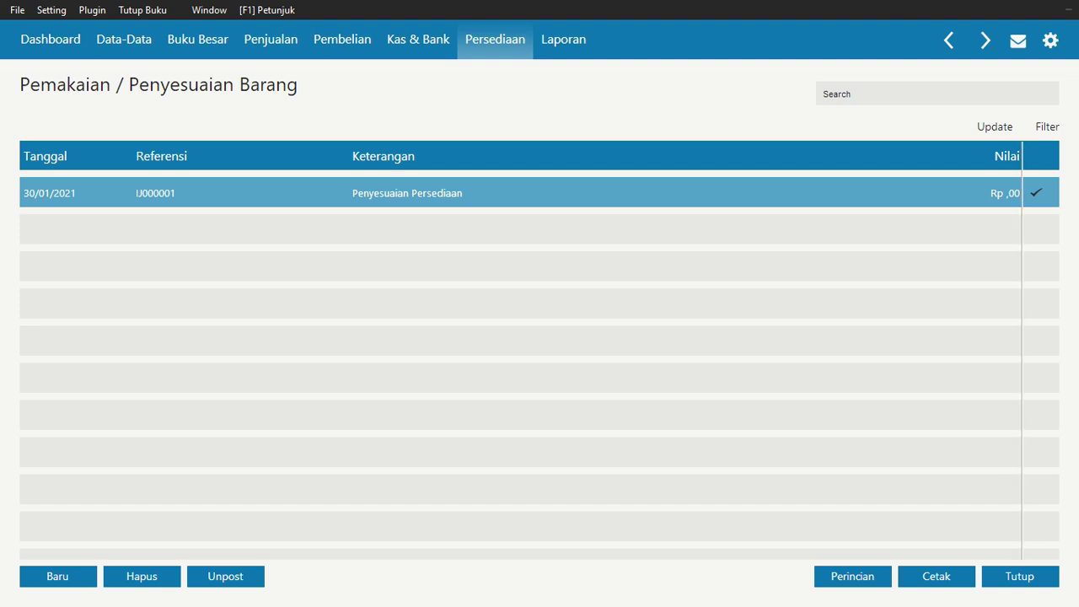
pyautogui.click(1015, 580)
pyautogui.moveTo(372, 265)
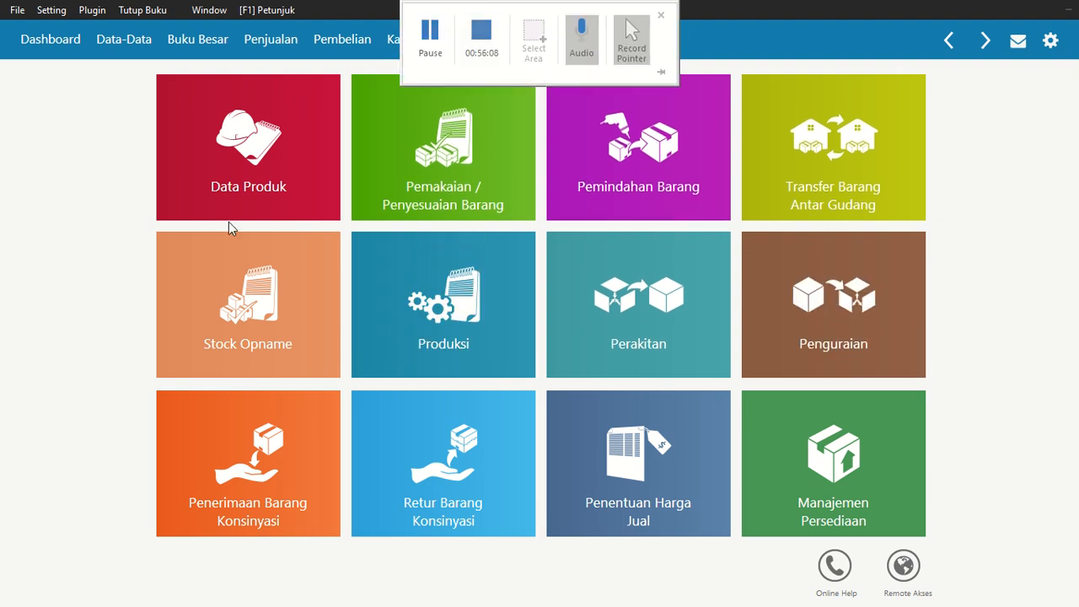
pyautogui.click(556, 49)
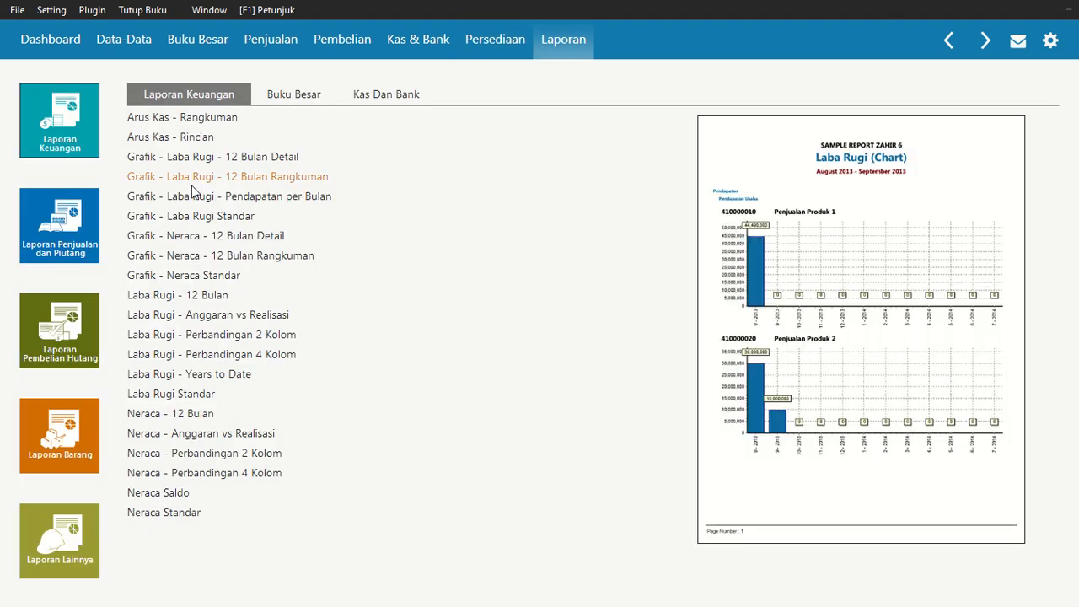
pyautogui.click(202, 400)
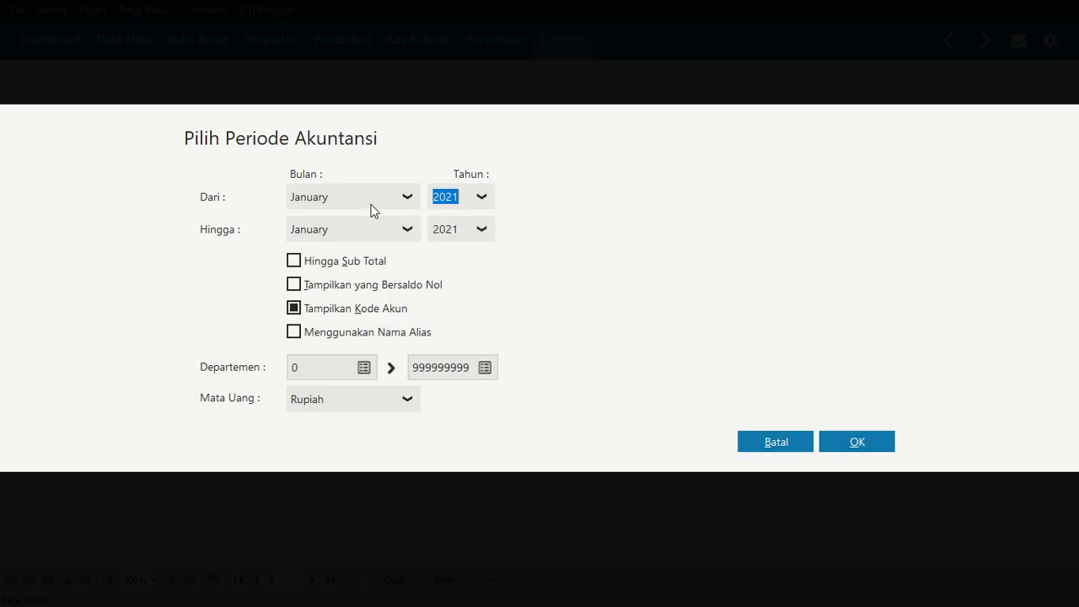
pyautogui.click(872, 447)
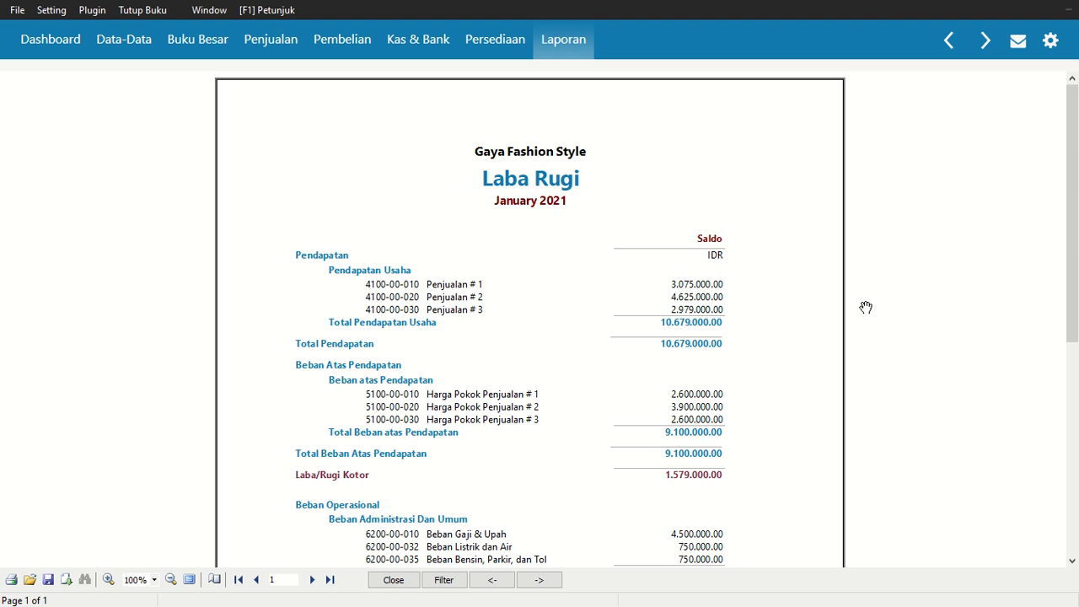
# Scroll through the Laba Rugi report to review revenues, operating expenses, and net profit or loss
pyautogui.moveTo(1069, 174); pyautogui.dragTo(1068, 376)
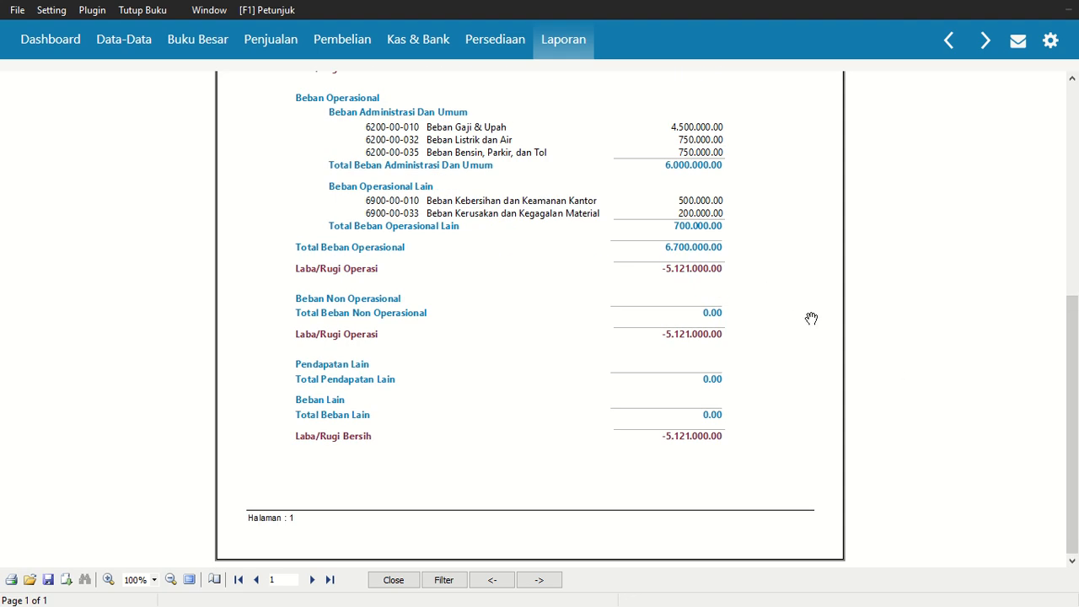
pyautogui.moveTo(1071, 328); pyautogui.dragTo(1073, 161)
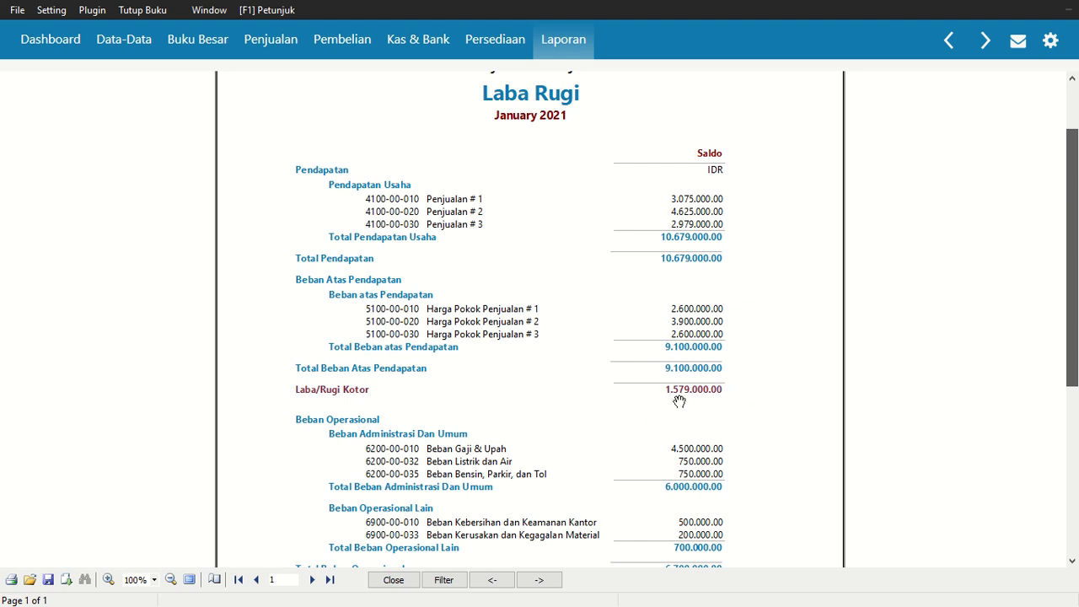
pyautogui.scroll(-5, 1076, 202)
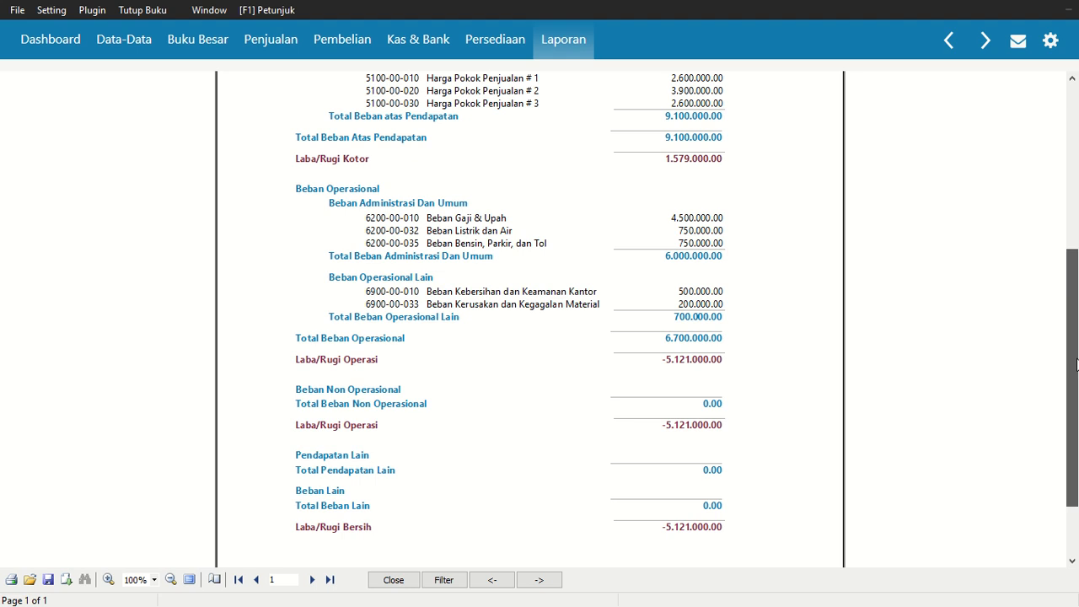
pyautogui.moveTo(1075, 363); pyautogui.dragTo(945, 187)
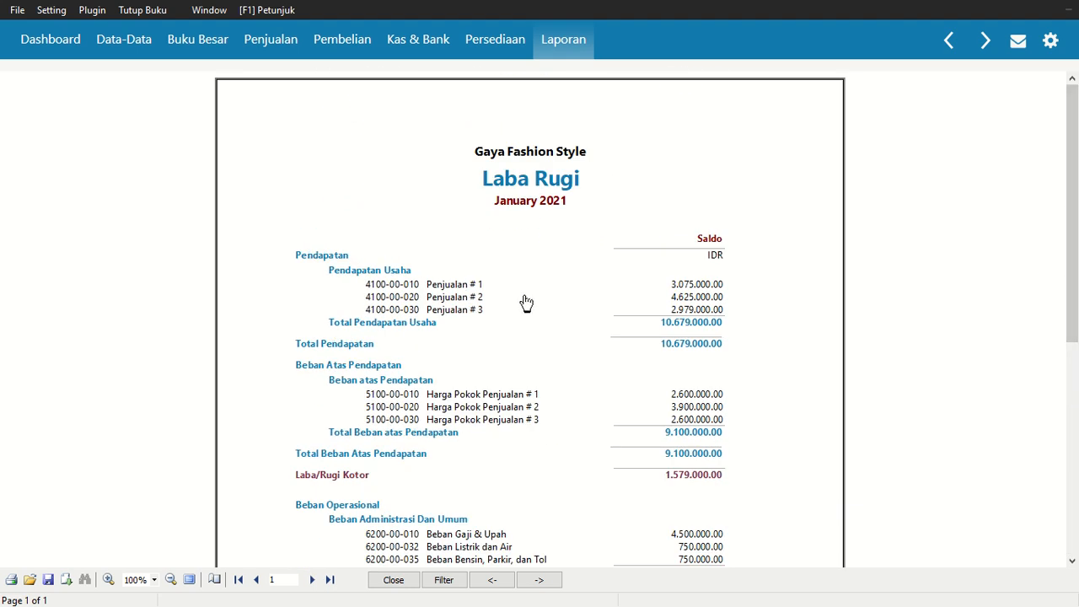
pyautogui.scroll(-4, 525, 297)
pyautogui.moveTo(1077, 190); pyautogui.dragTo(851, 127)
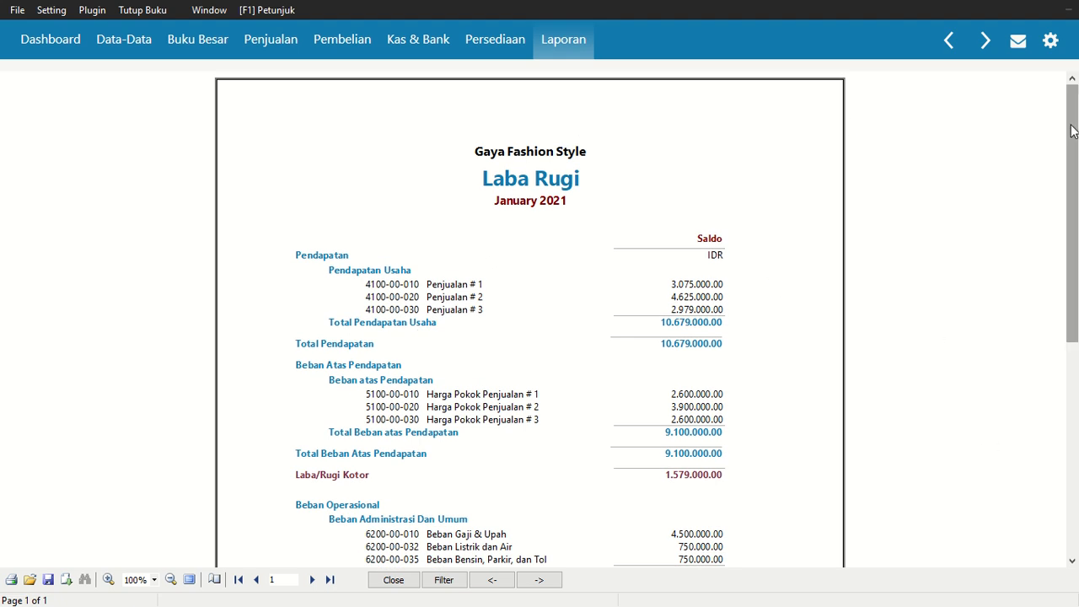
pyautogui.moveTo(1072, 124)
pyautogui.mouseDown()
pyautogui.moveTo(1076, 155)
pyautogui.moveTo(1068, 123)
pyautogui.mouseUp()
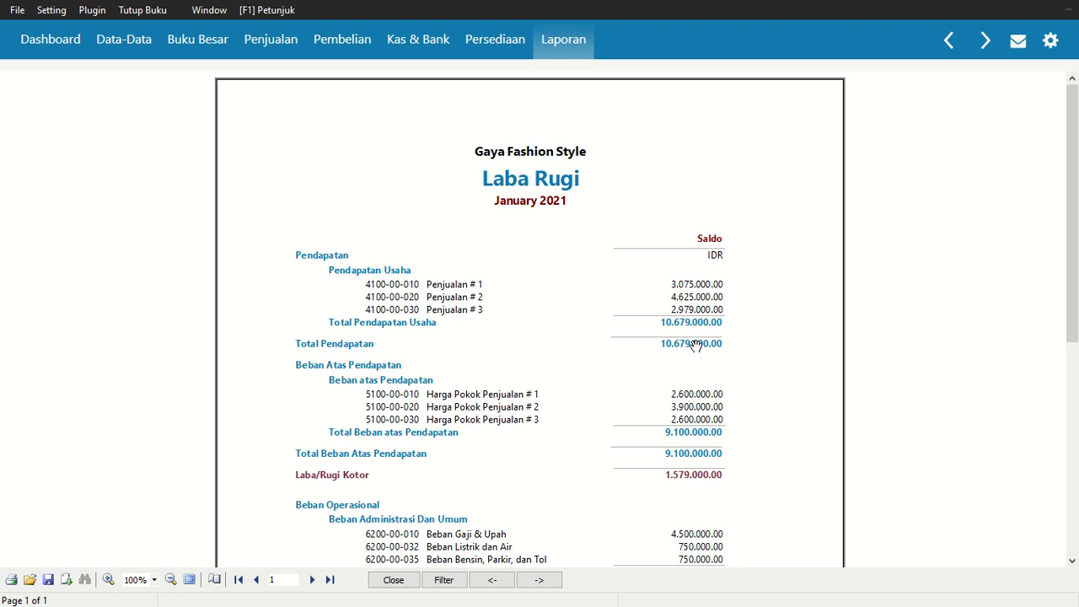
pyautogui.scroll(-1, 670, 286)
pyautogui.scroll(1, 1075, 127)
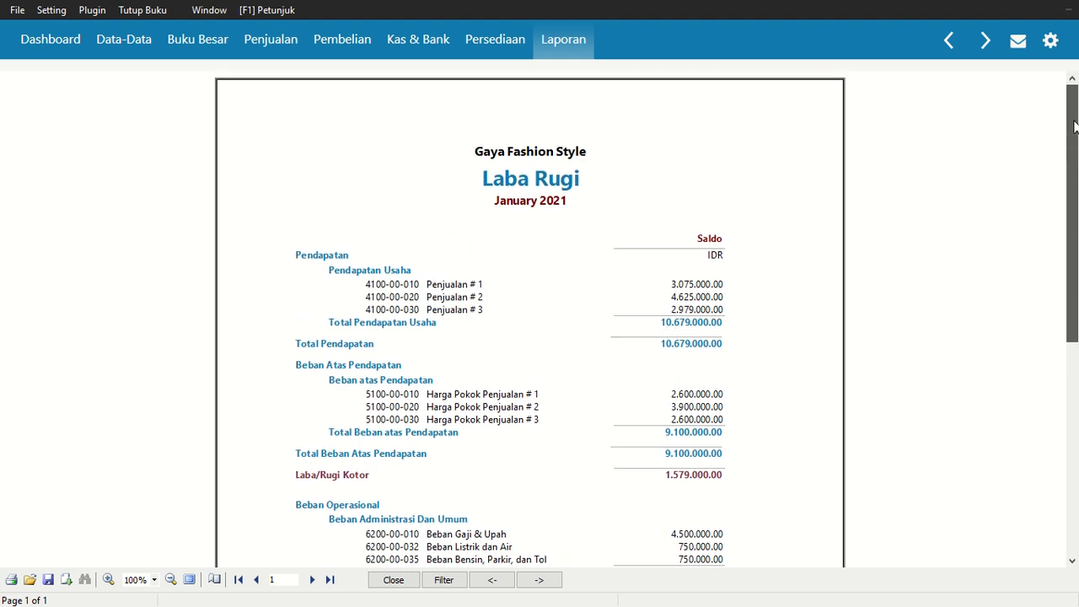
pyautogui.moveTo(1075, 127); pyautogui.dragTo(1076, 408)
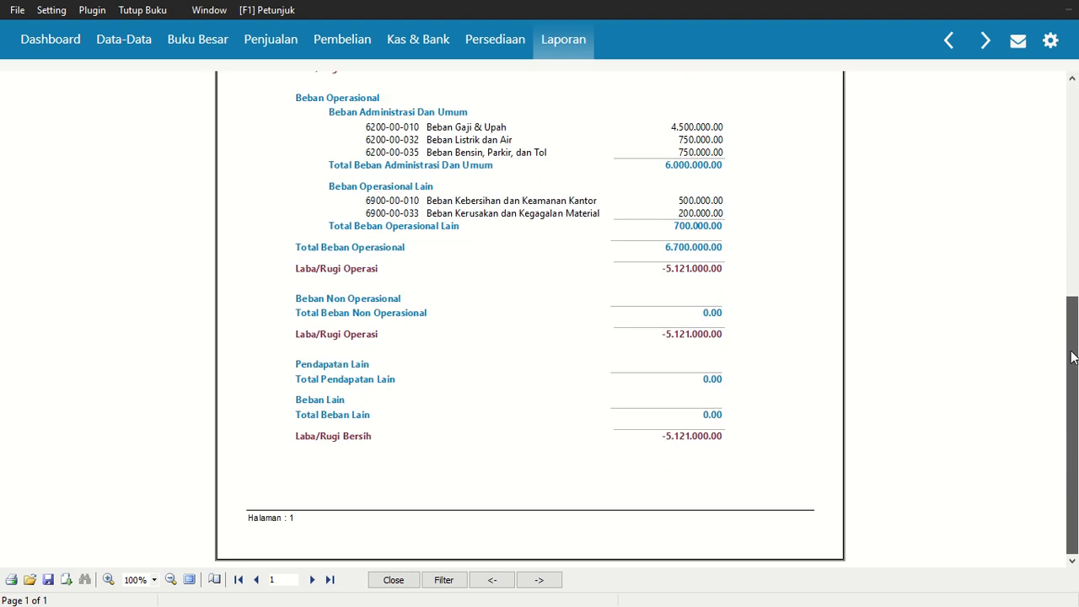
pyautogui.moveTo(1077, 436); pyautogui.dragTo(1030, 130)
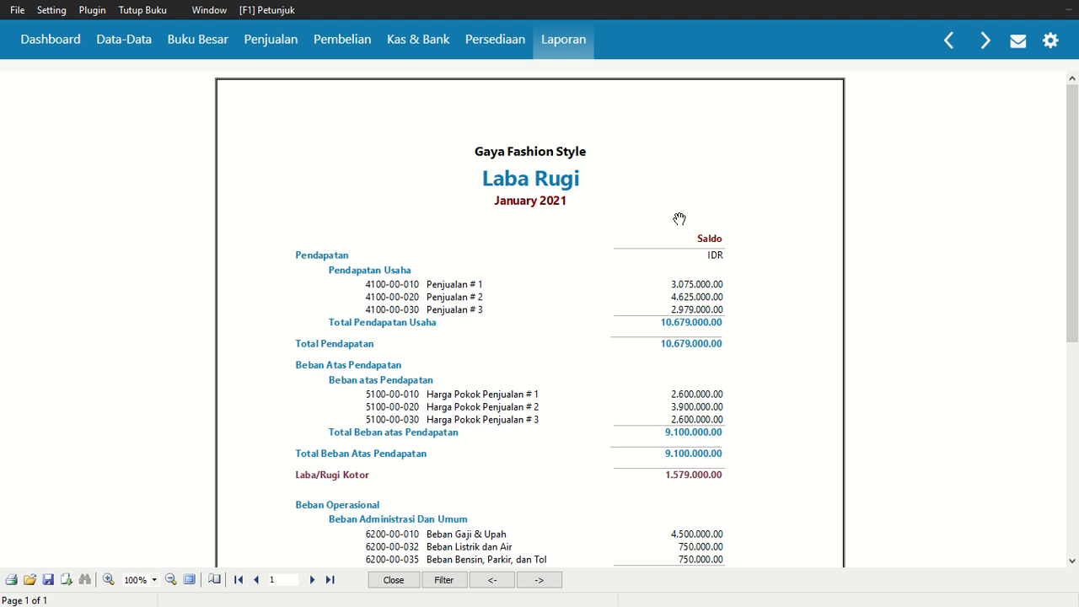